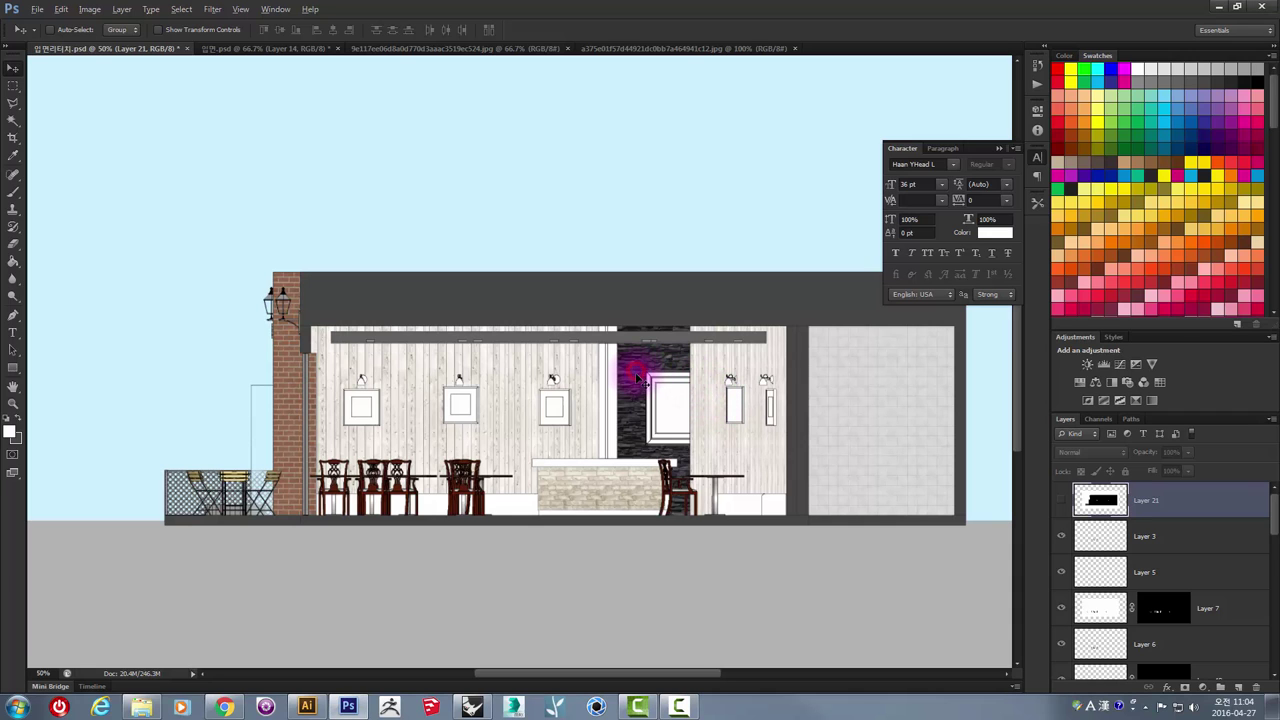
- Pick Layer 13 from the layers stacked under the lit wood wall
scroll(636, 372, down, 3)
scroll(500, 372, up, 2)
scroll(493, 372, up, 1)
scroll(480, 365, down, 2)
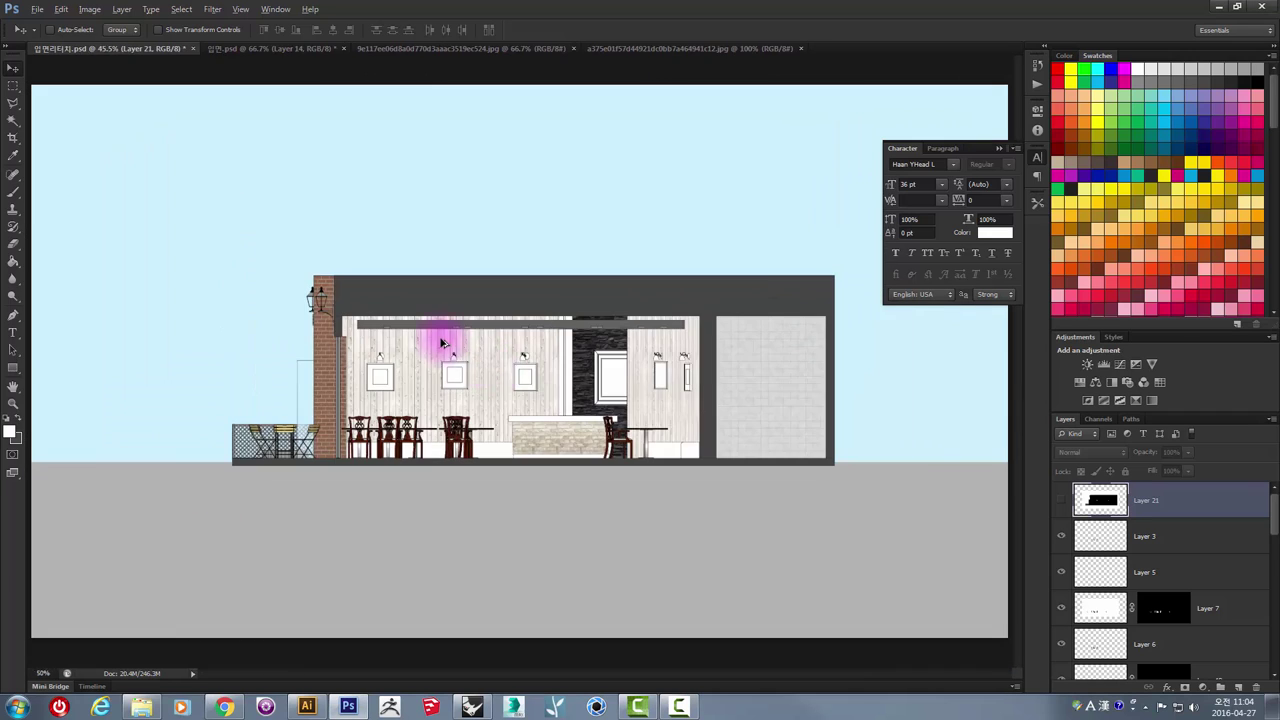
scroll(440, 360, up, 2)
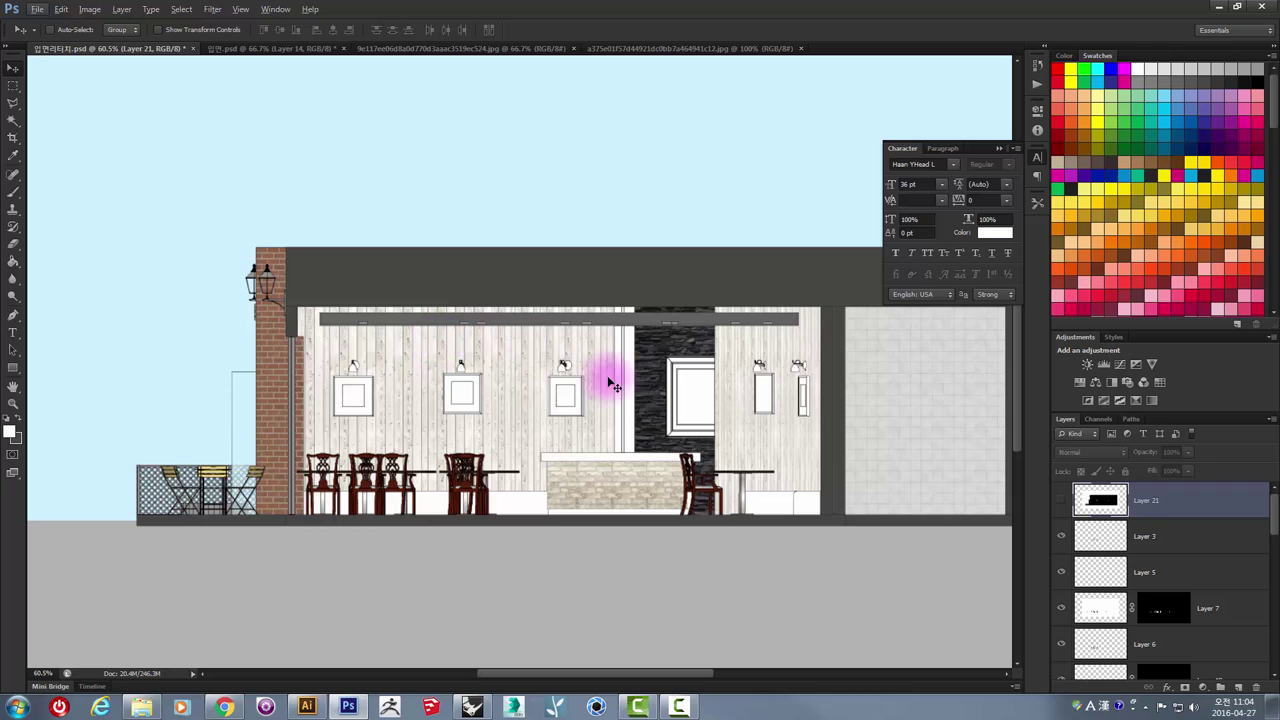
click(418, 348)
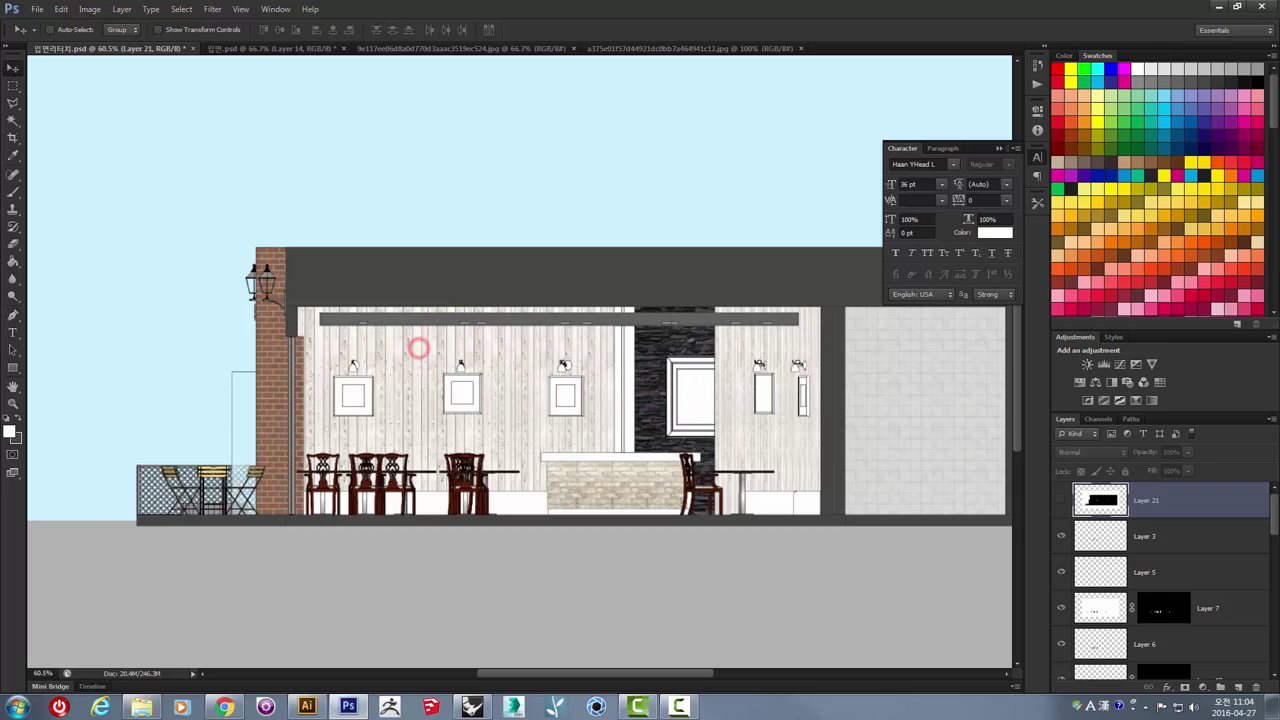
scroll(656, 355, down, 1)
scroll(300, 330, up, 2)
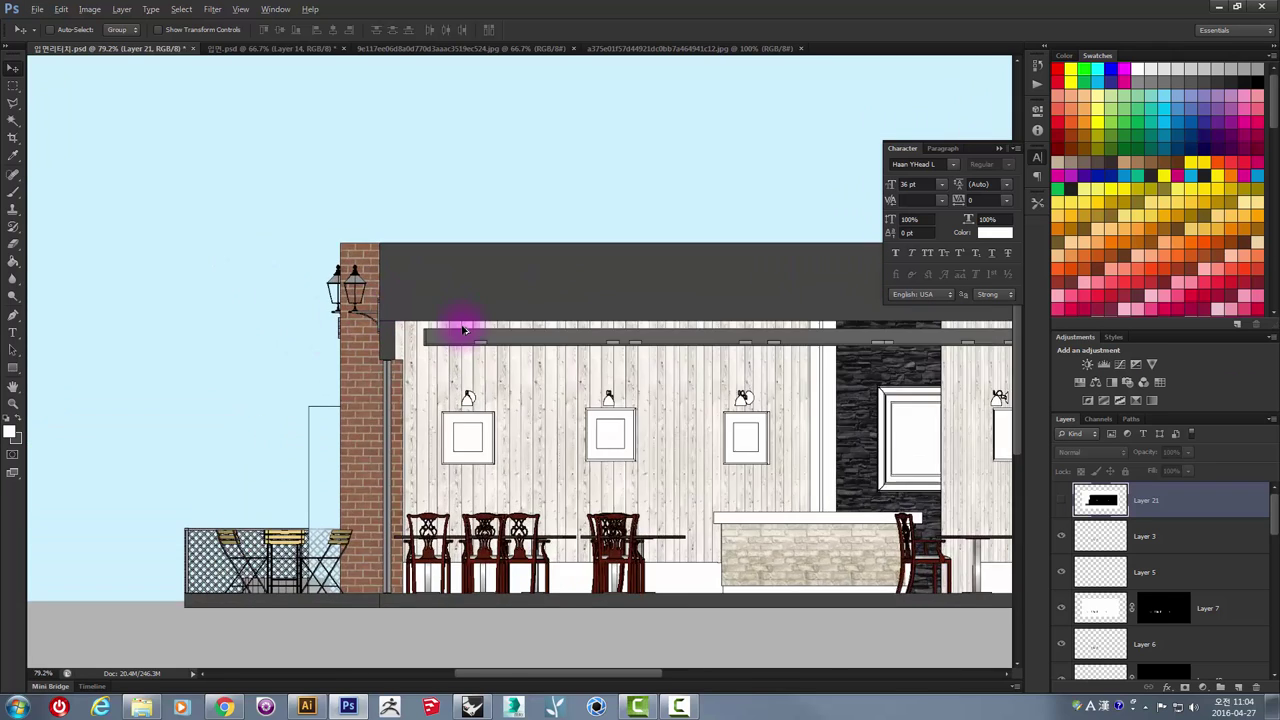
scroll(460, 326, up, 2)
scroll(462, 328, down, 1)
scroll(458, 328, down, 1)
scroll(465, 330, down, 1)
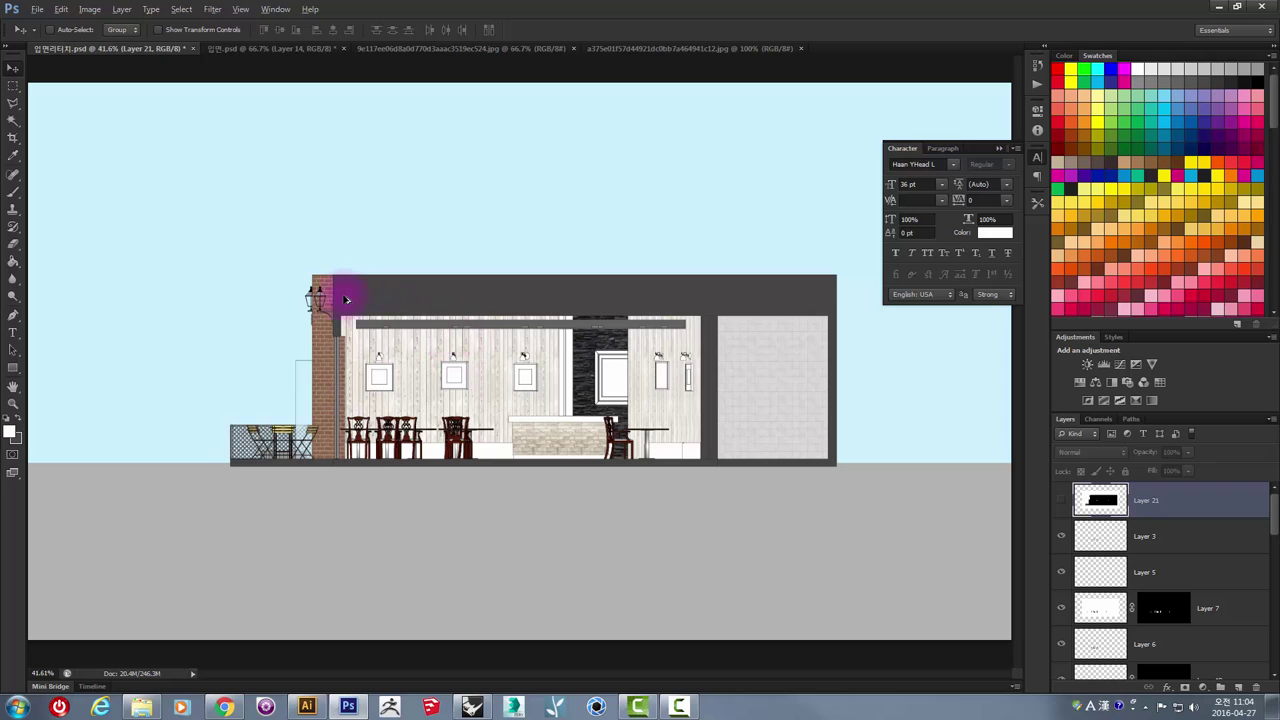
scroll(345, 299, up, 1)
scroll(344, 305, up, 1)
scroll(342, 322, down, 1)
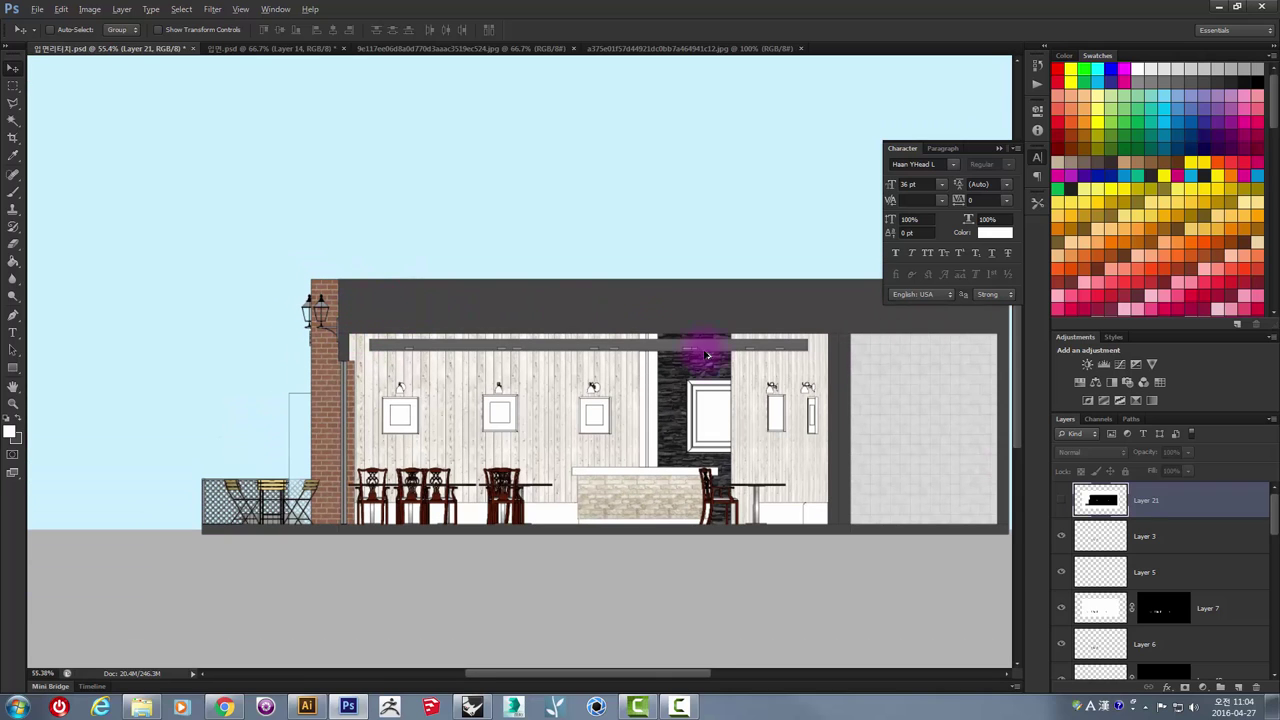
scroll(1266, 580, down, 3)
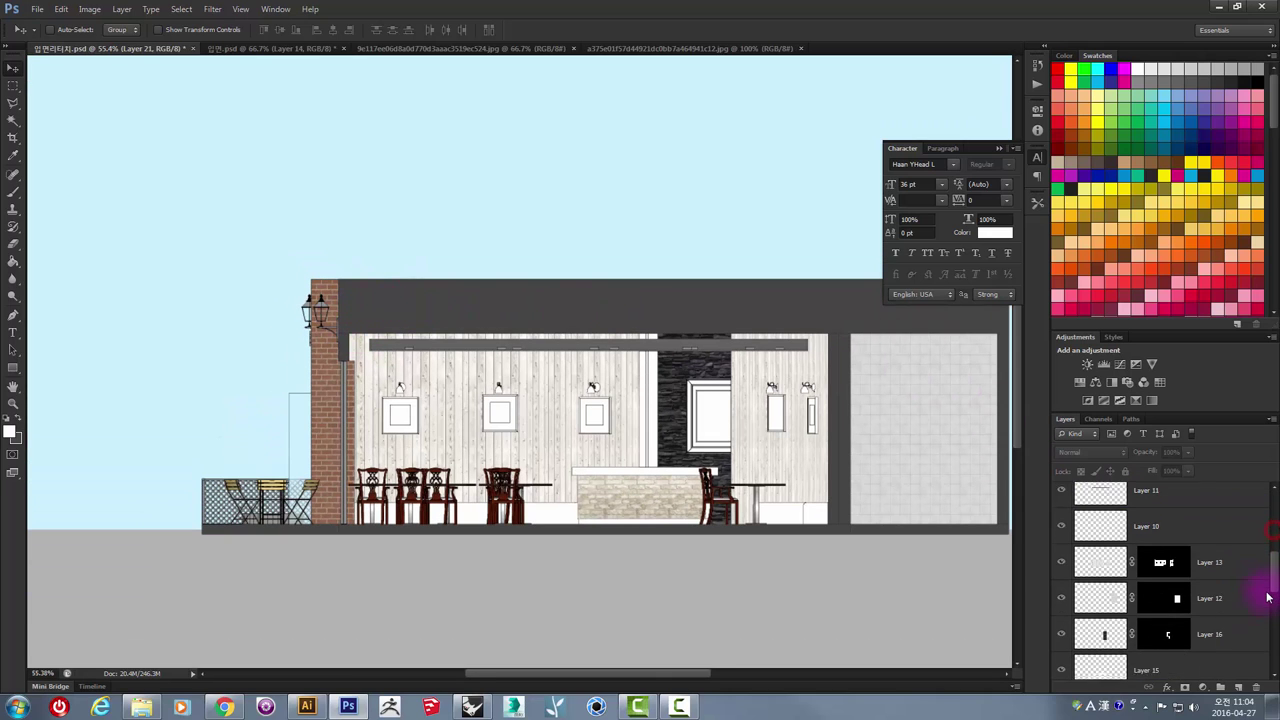
scroll(1160, 575, down, 3)
right_click(362, 372)
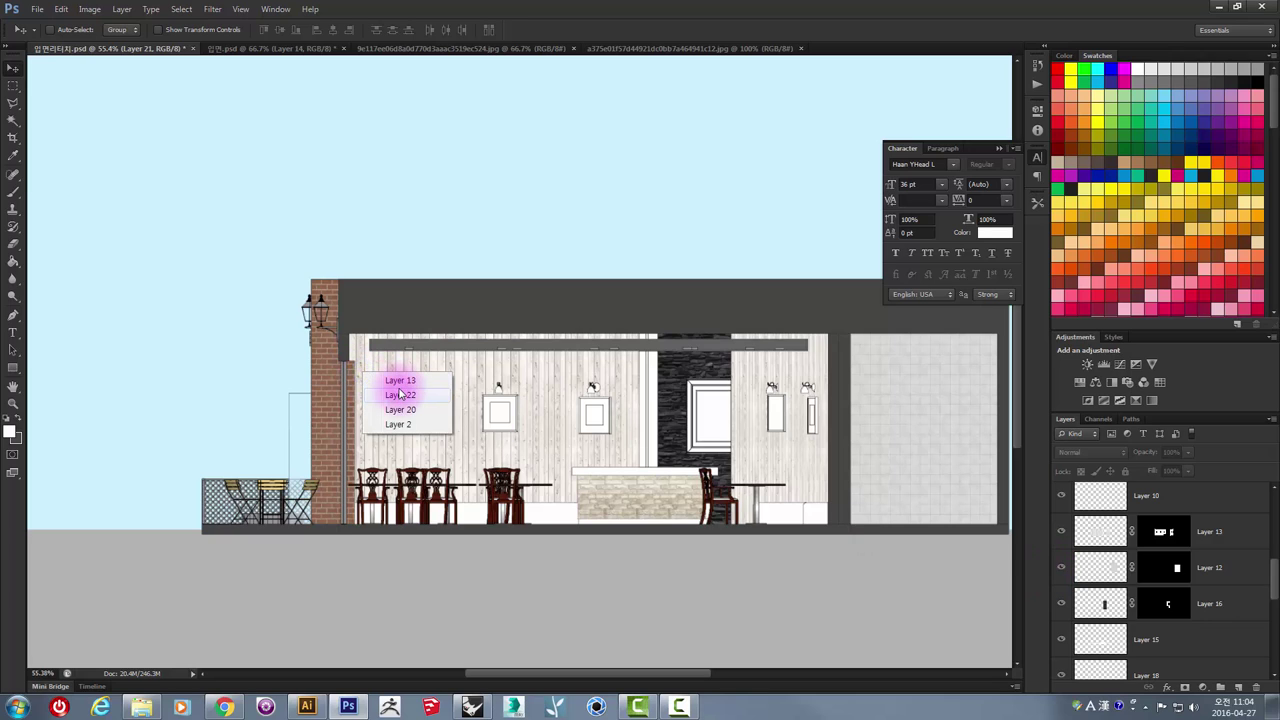
click(399, 382)
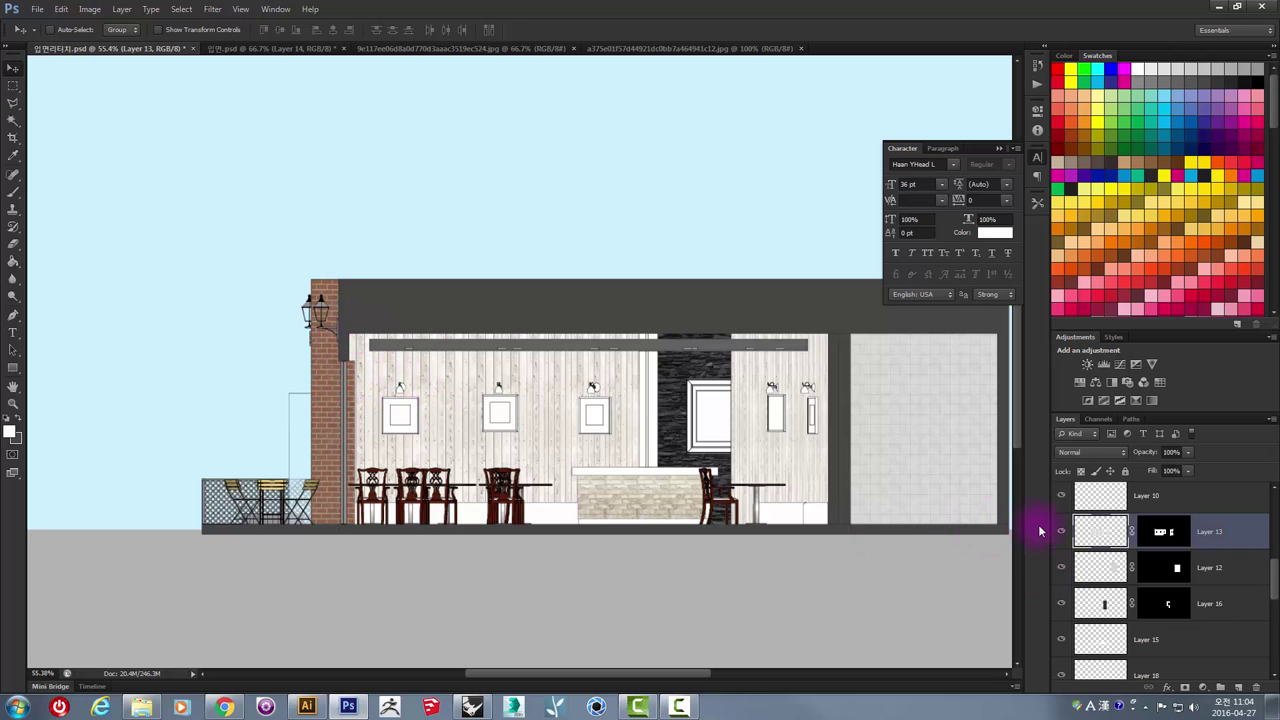
right_click(449, 382)
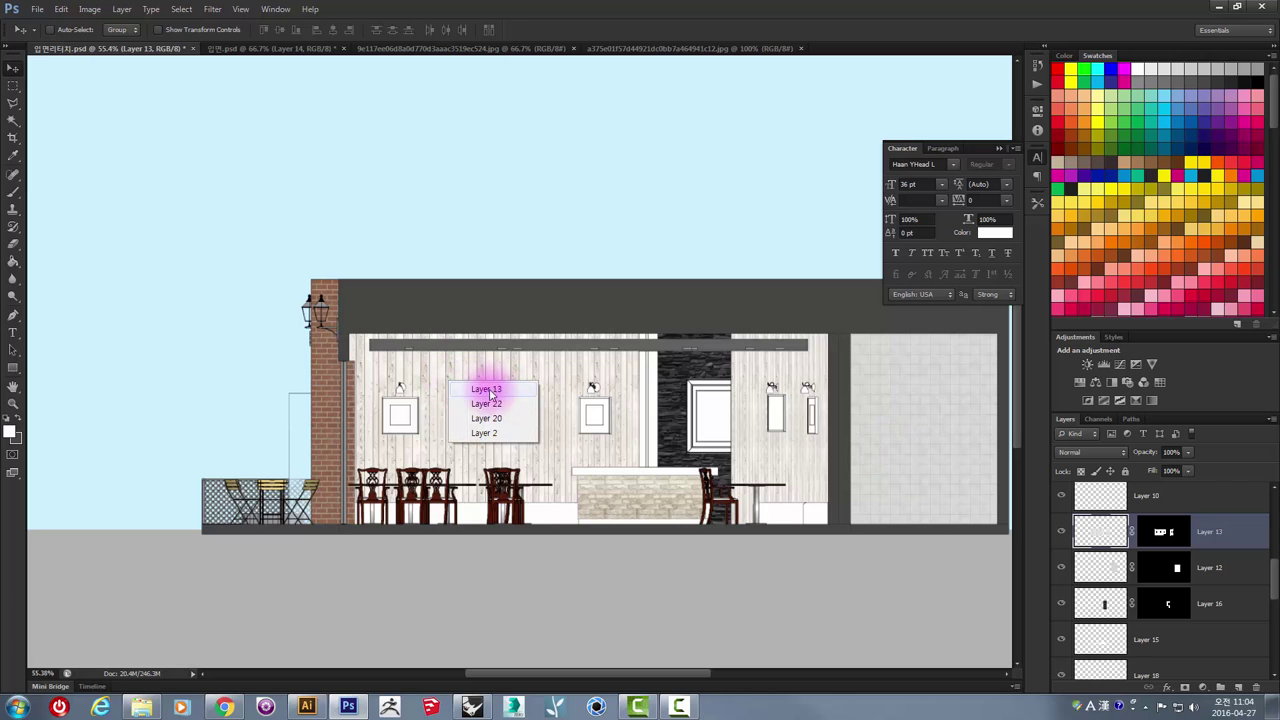
click(488, 388)
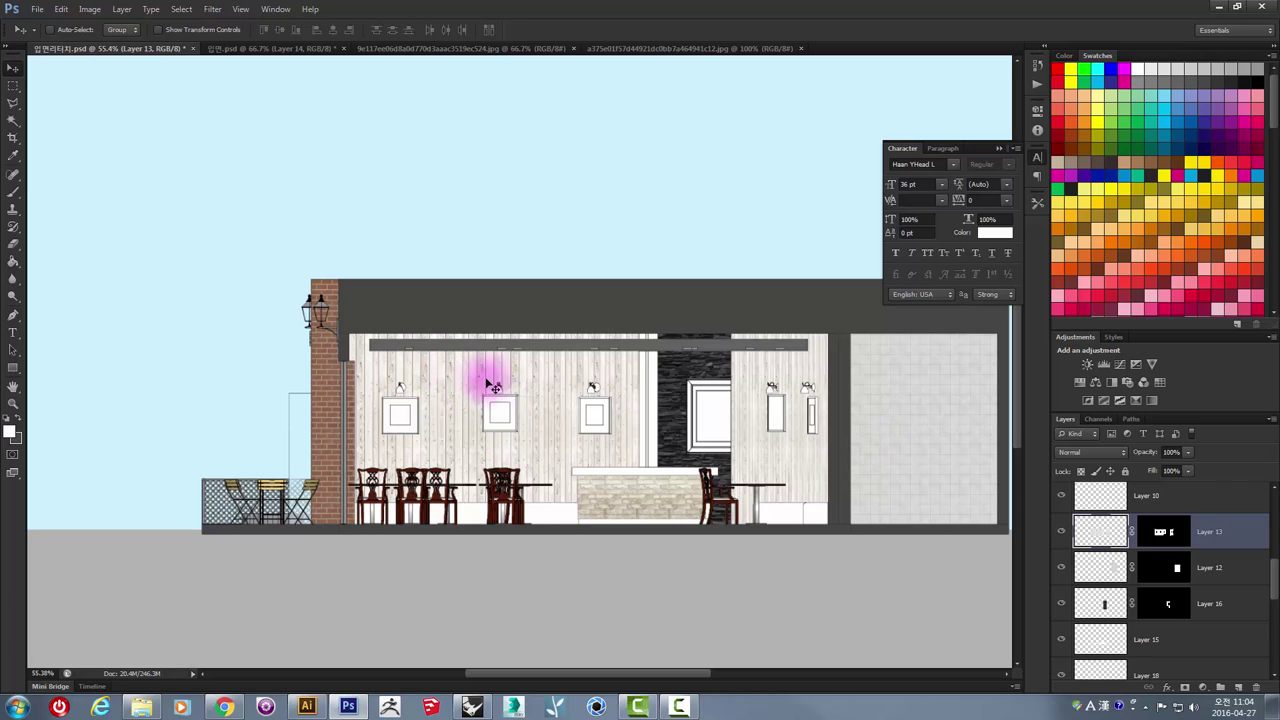
right_click(466, 382)
click(486, 378)
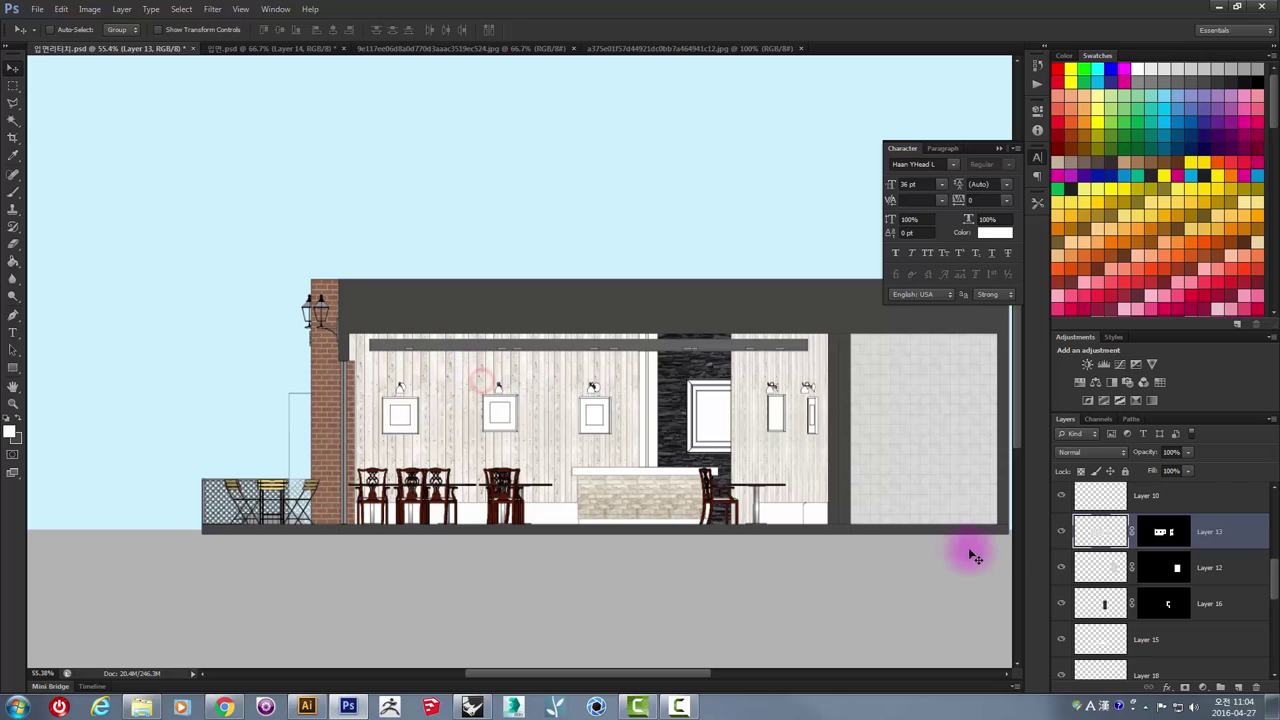
- Toggle Layer 13's visibility to check it, then target its pixels instead of its mask
click(1062, 533)
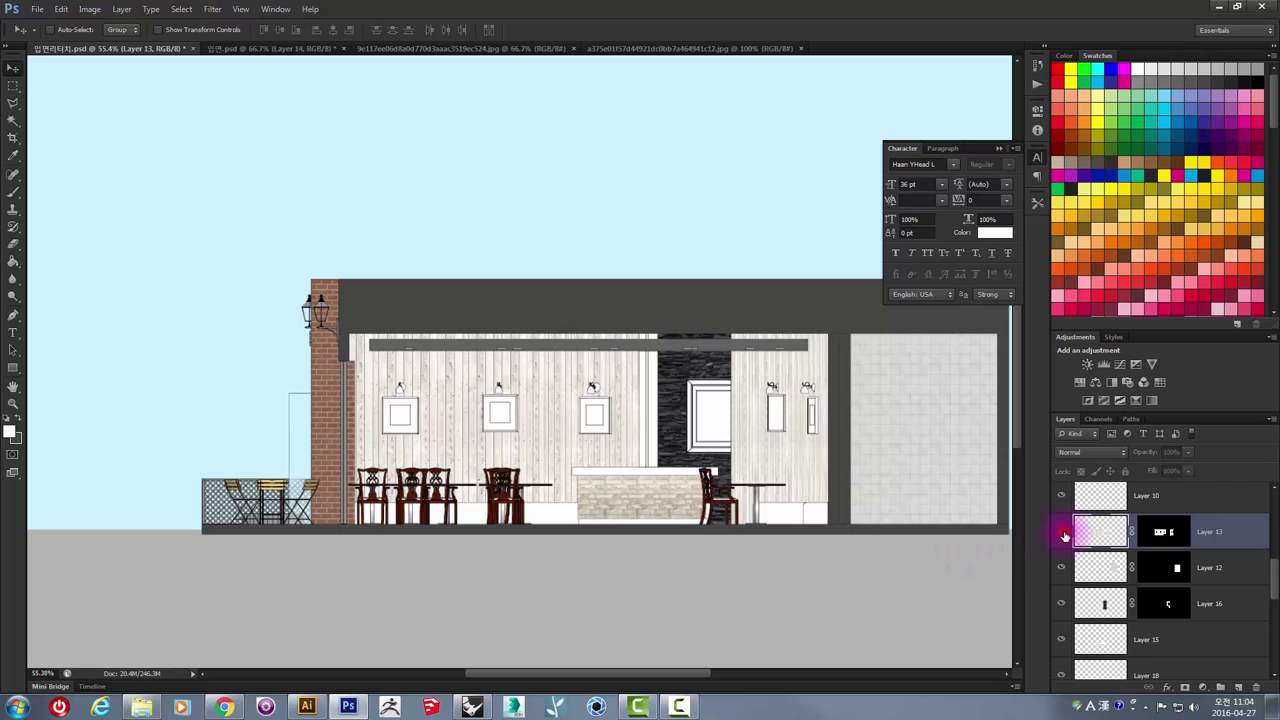
click(1062, 533)
click(1062, 533)
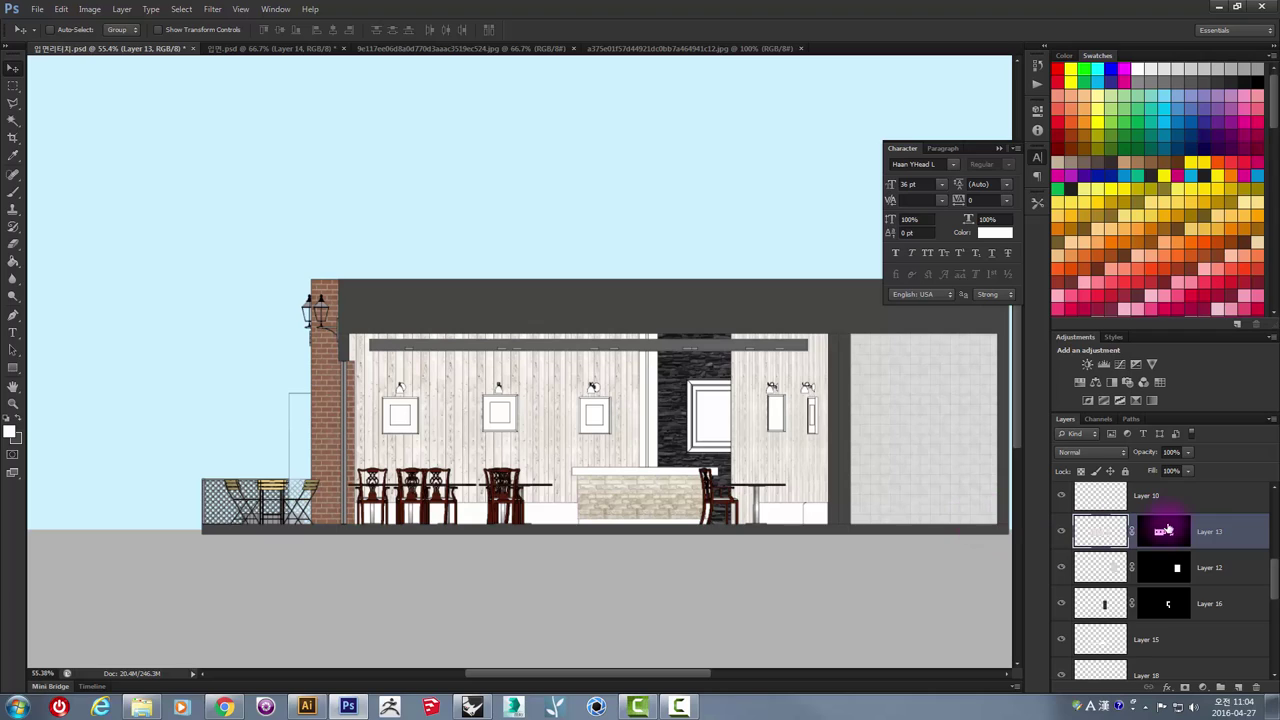
click(1165, 532)
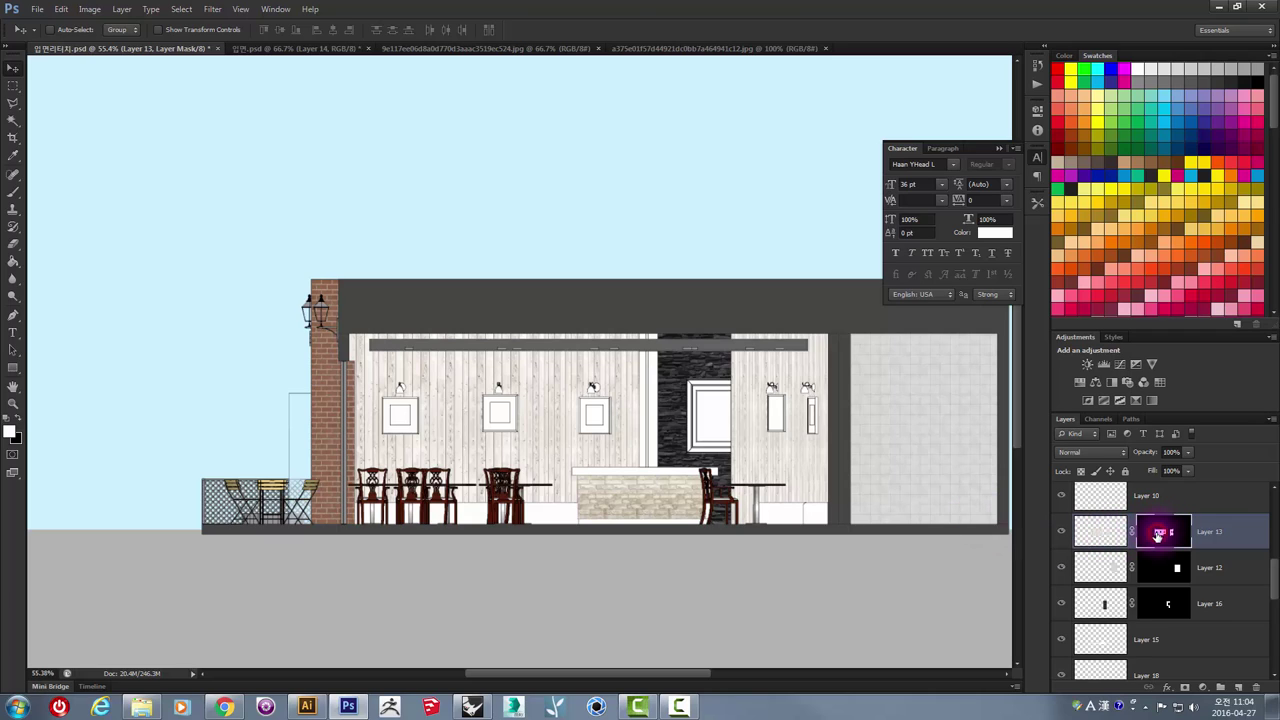
click(1096, 537)
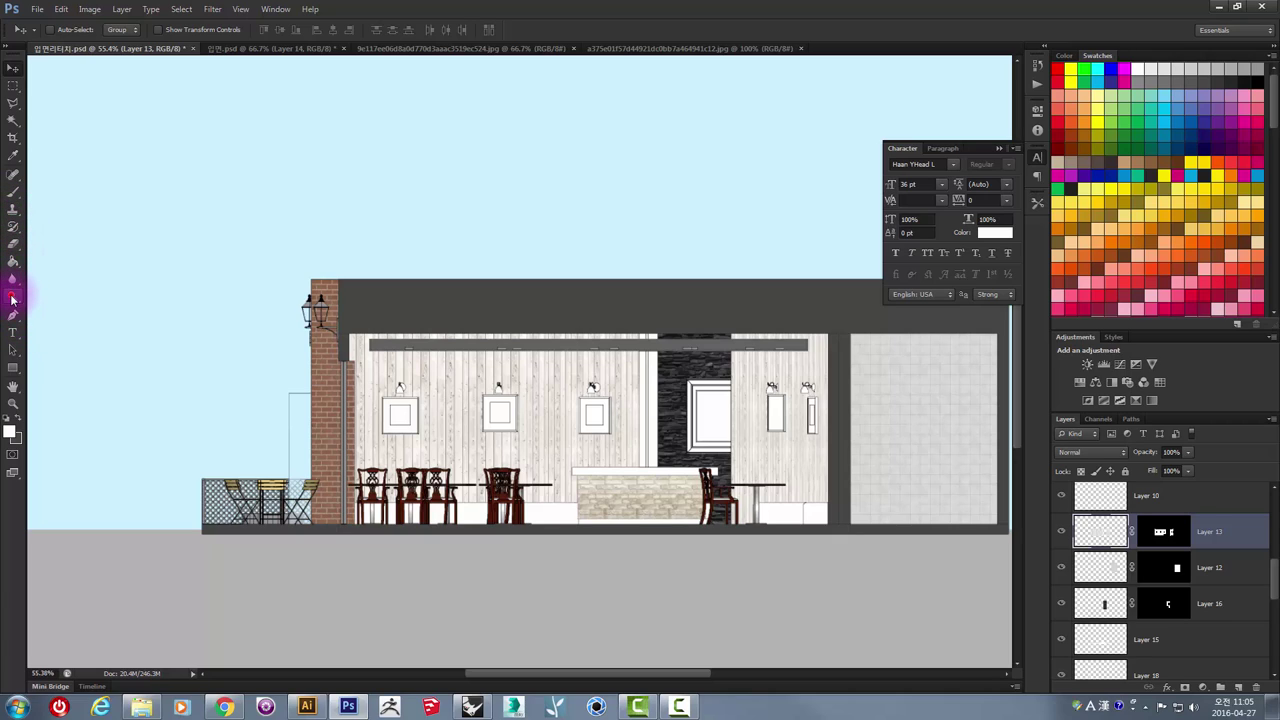
- Lighten the area beside the brick column with a 700-pixel Dodge brush
click(12, 296)
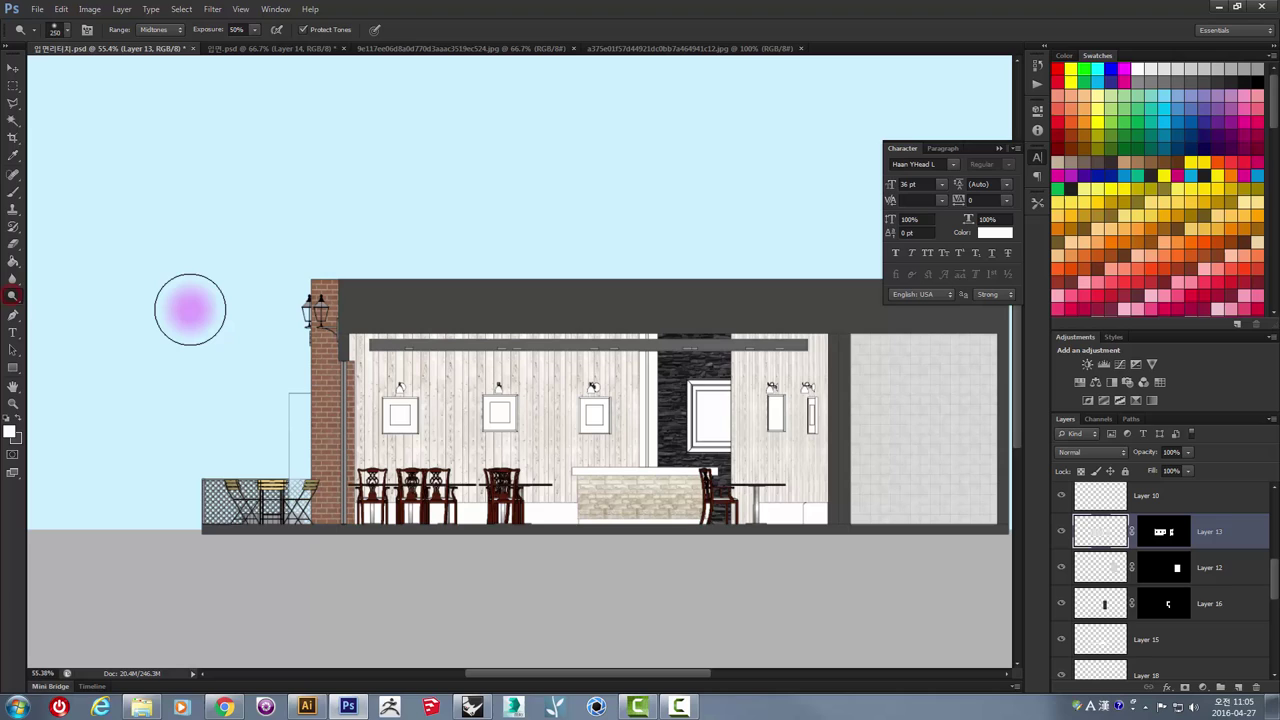
right_click(9, 298)
click(55, 298)
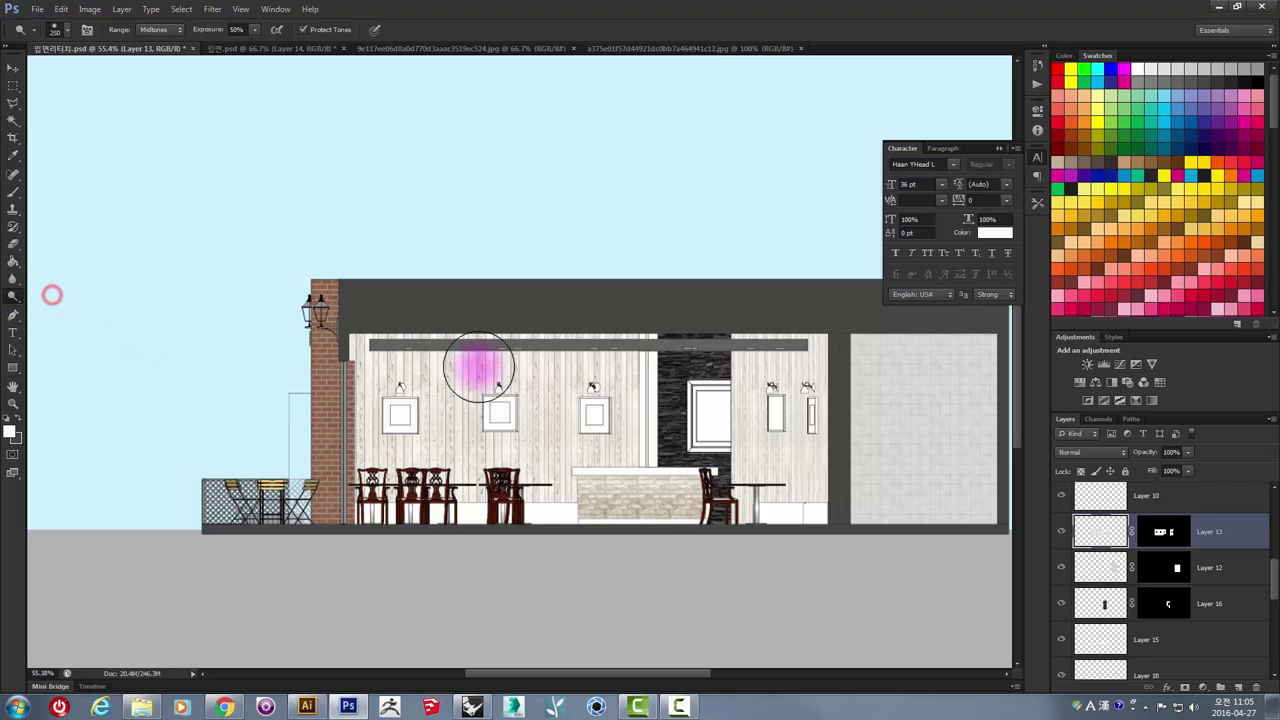
key(bracketright)
key(bracketright)
key(bracketright)
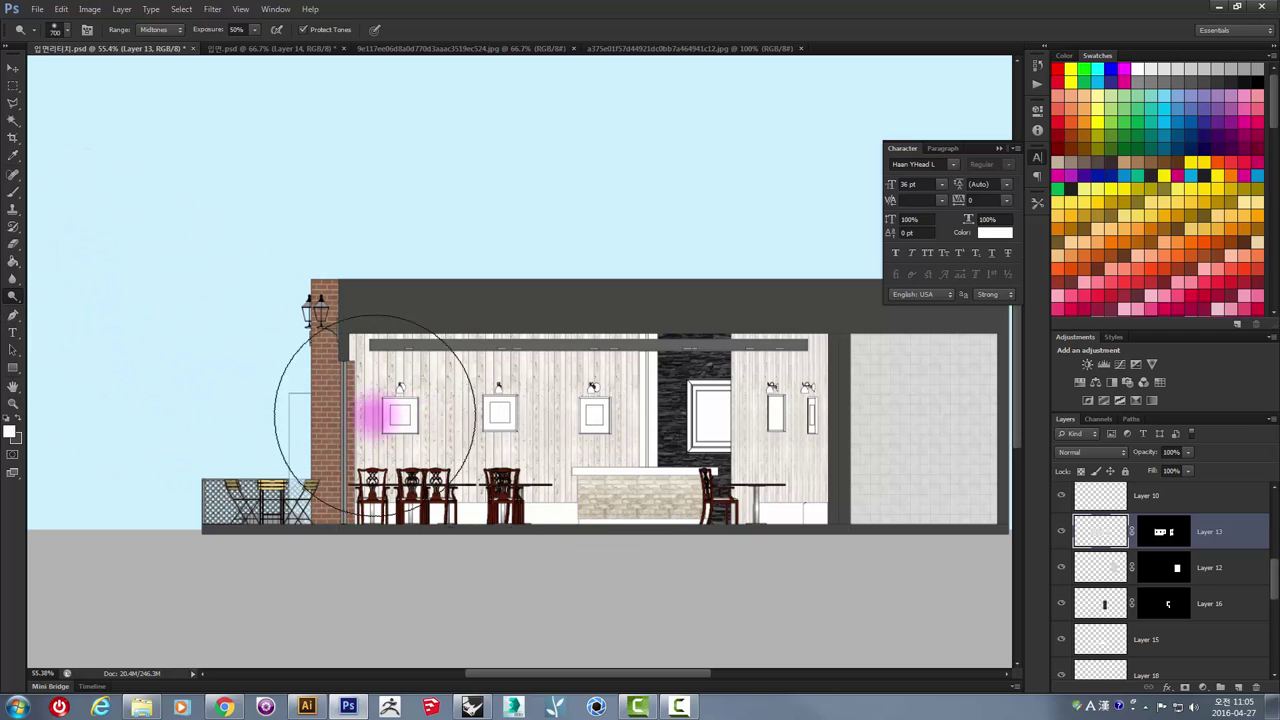
click(309, 450)
- Shrink the brush and switch to the Sponge tool (Desaturate, 50% flow)
key(bracketleft)
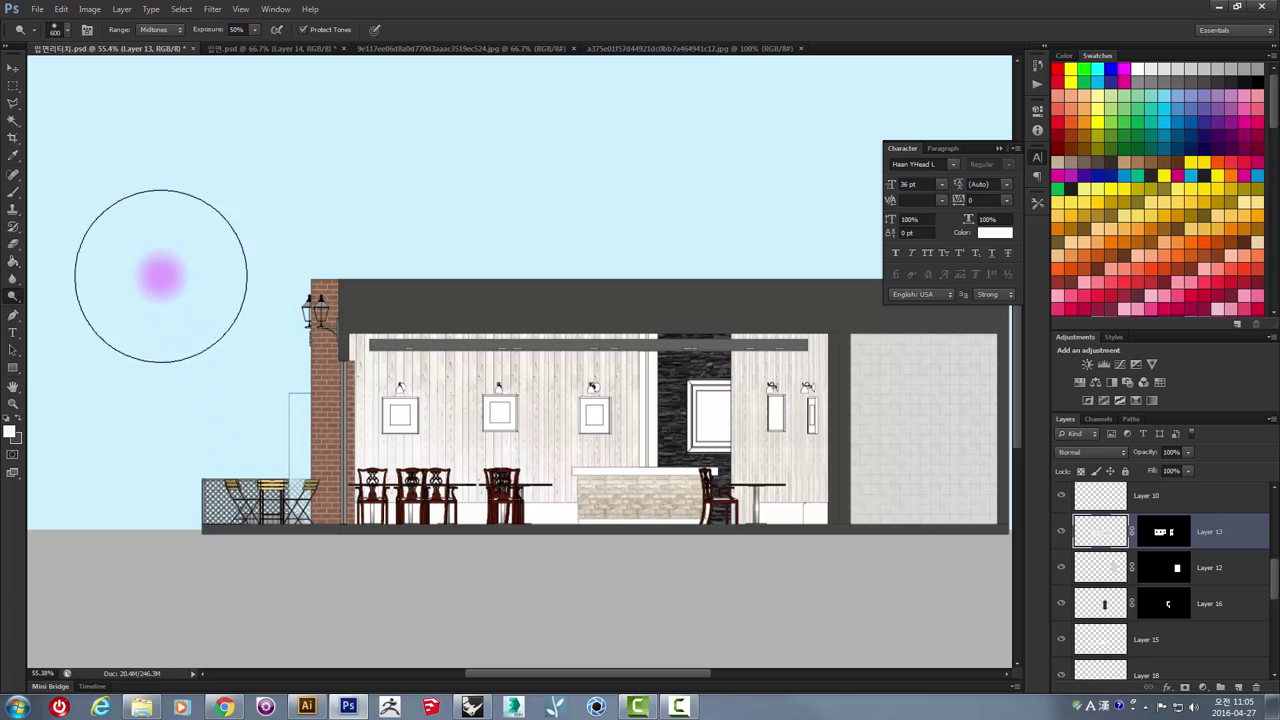
click(15, 298)
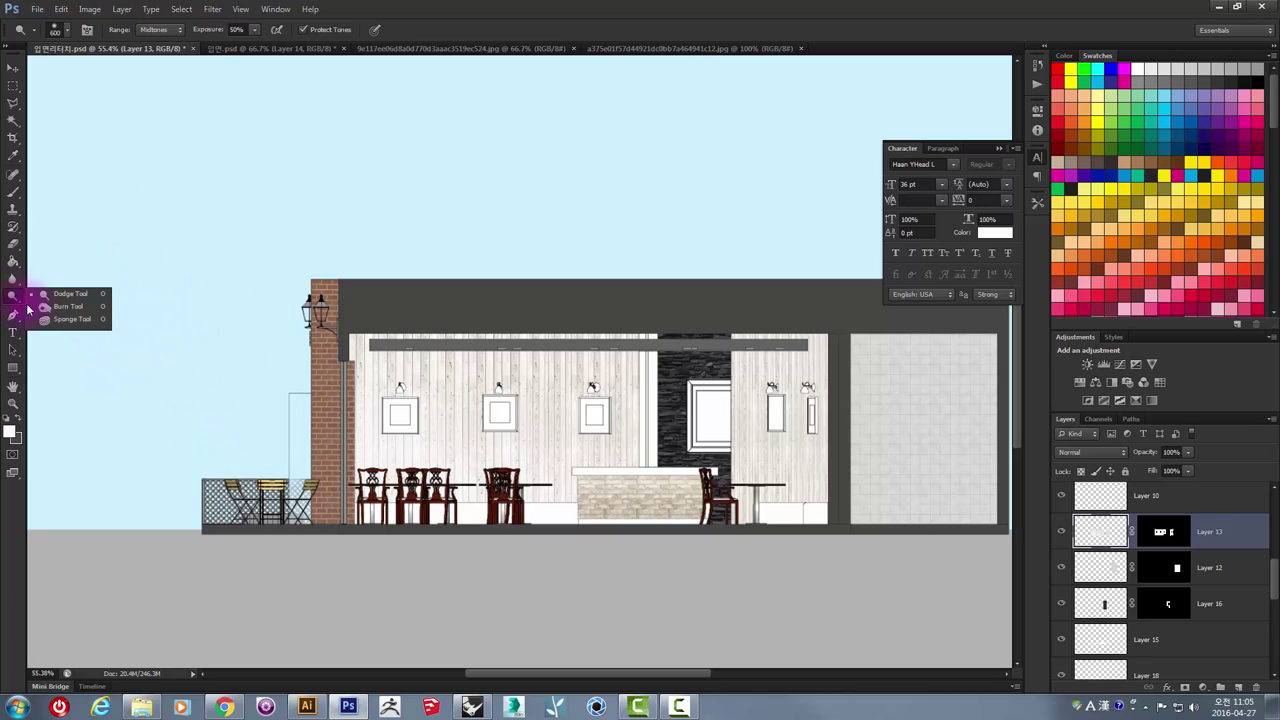
click(54, 314)
click(14, 298)
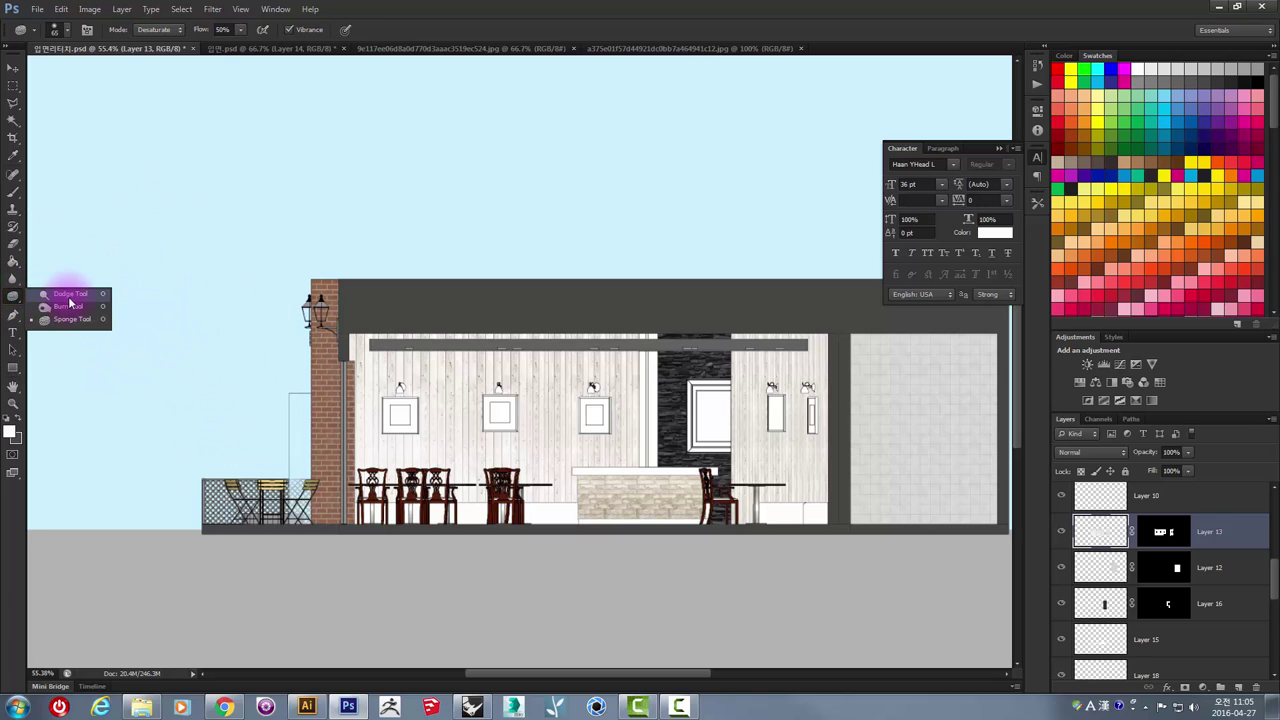
- Set the toning Range to Highlights and tone the wall lantern and the roof
click(68, 307)
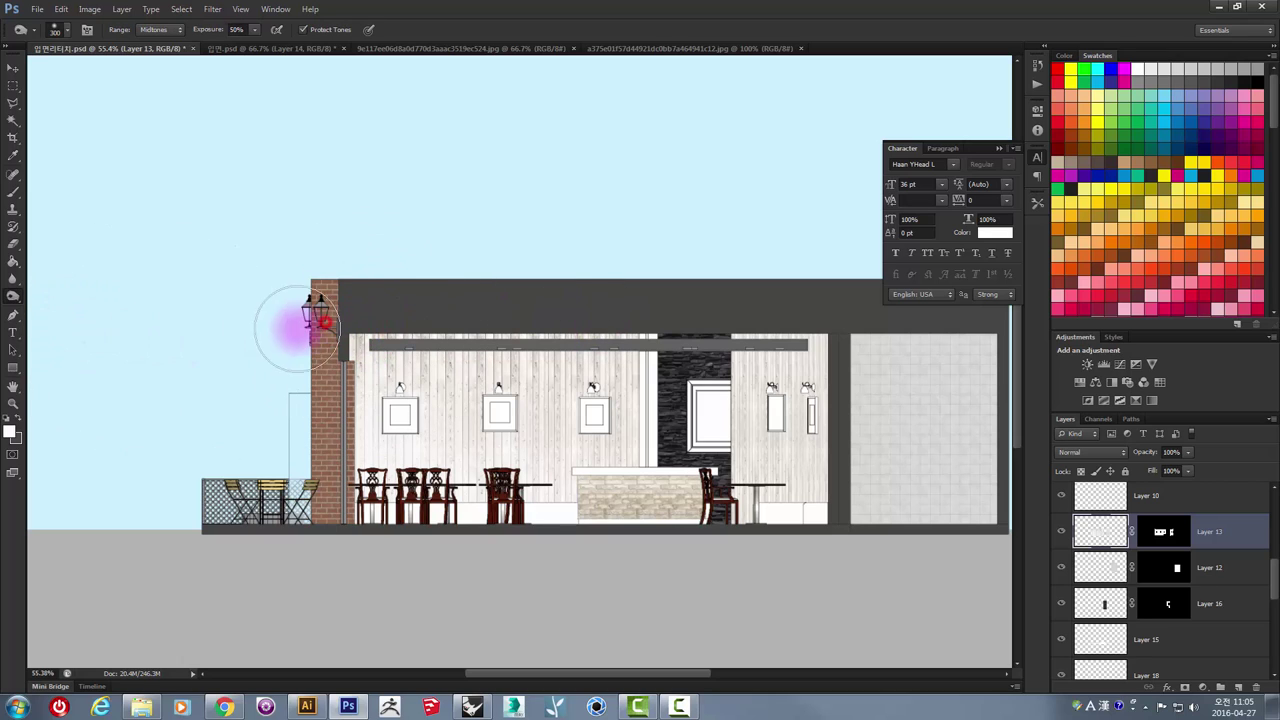
click(169, 35)
click(163, 45)
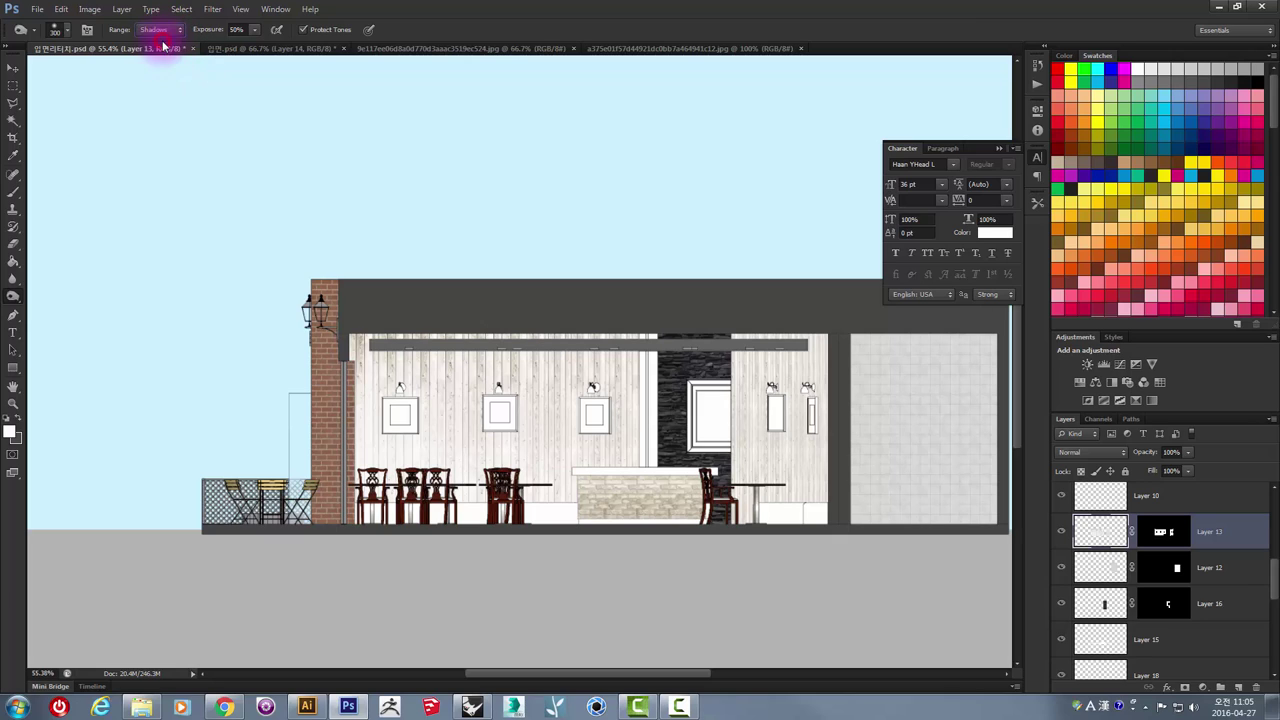
click(160, 66)
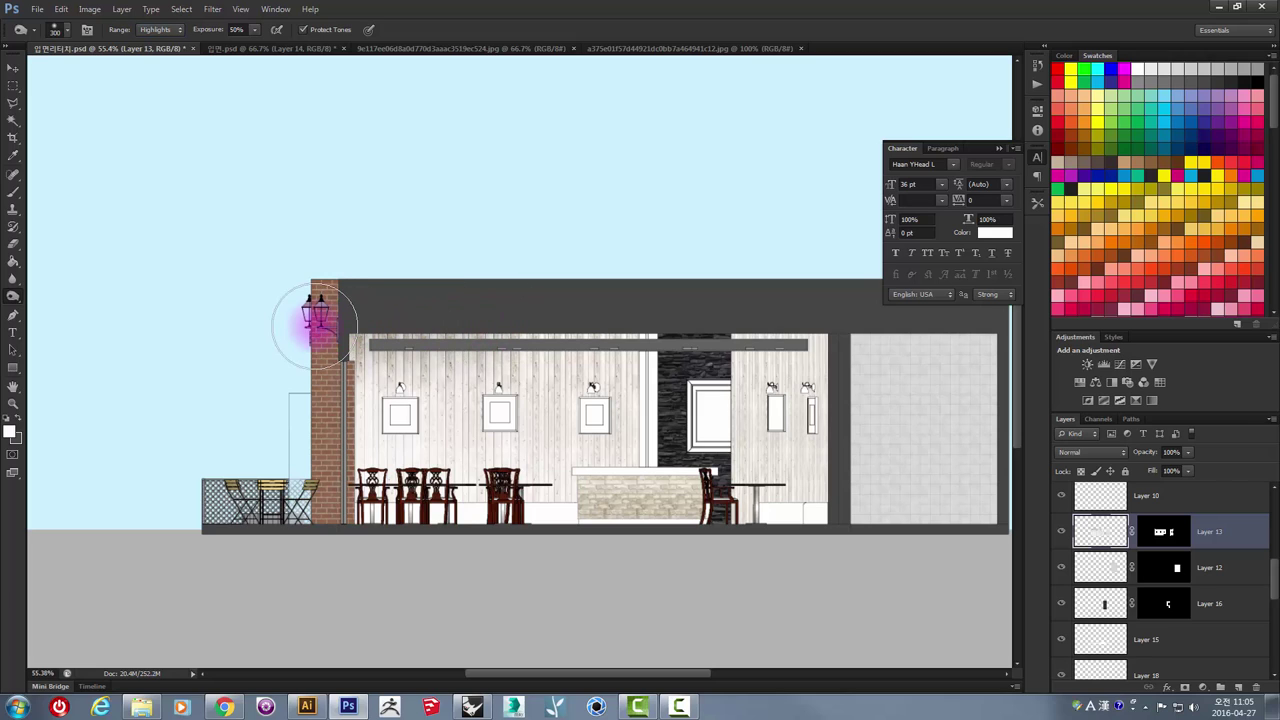
click(315, 318)
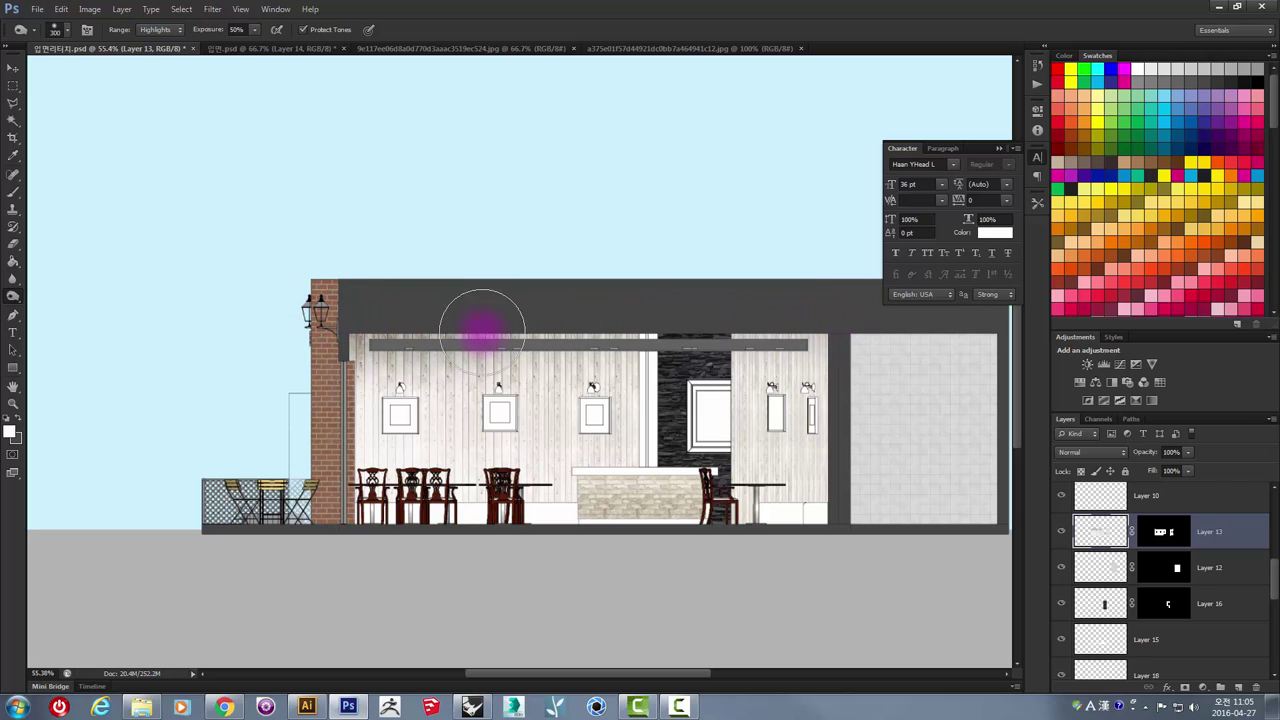
key(bracketright)
key(bracketright)
key(bracketright)
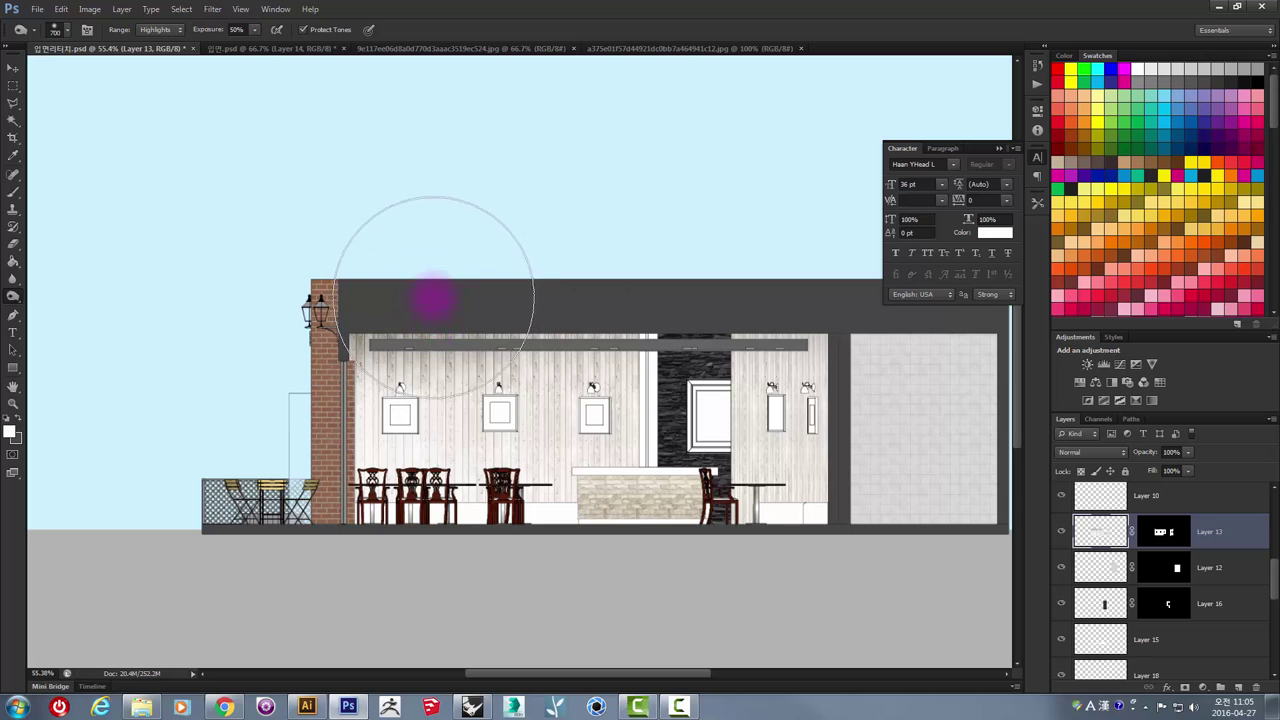
click(435, 279)
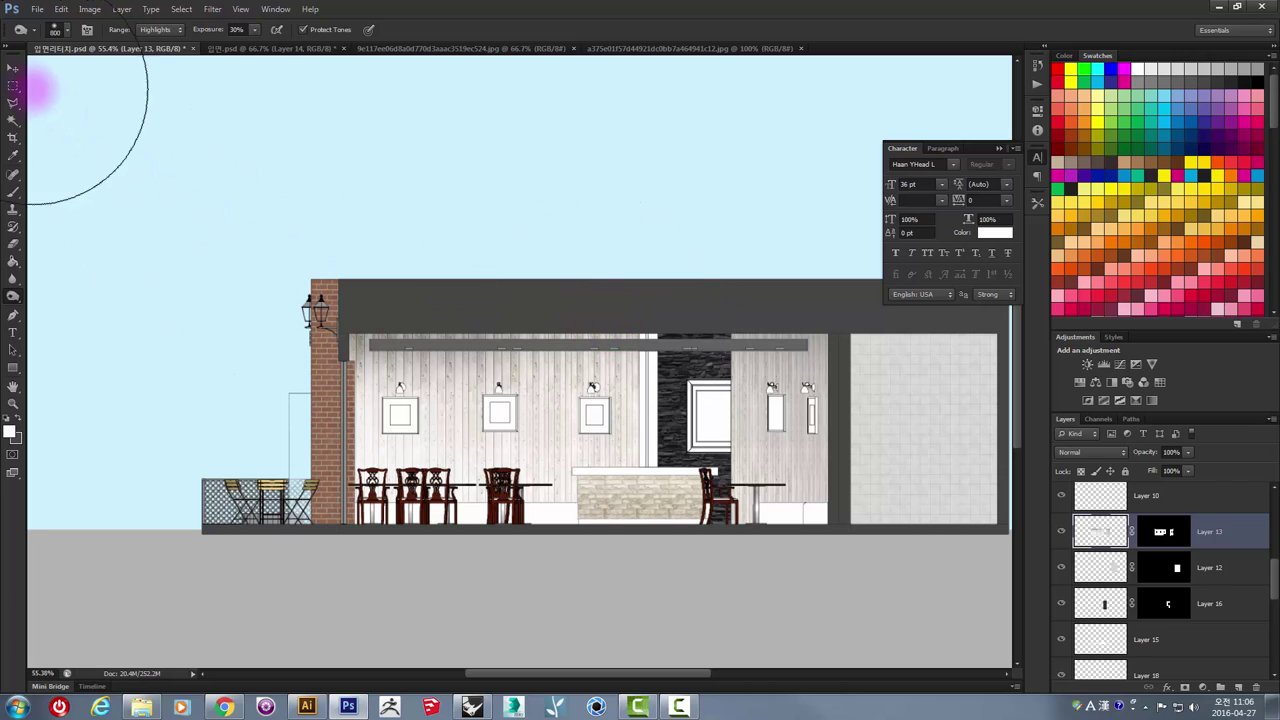
click(13, 67)
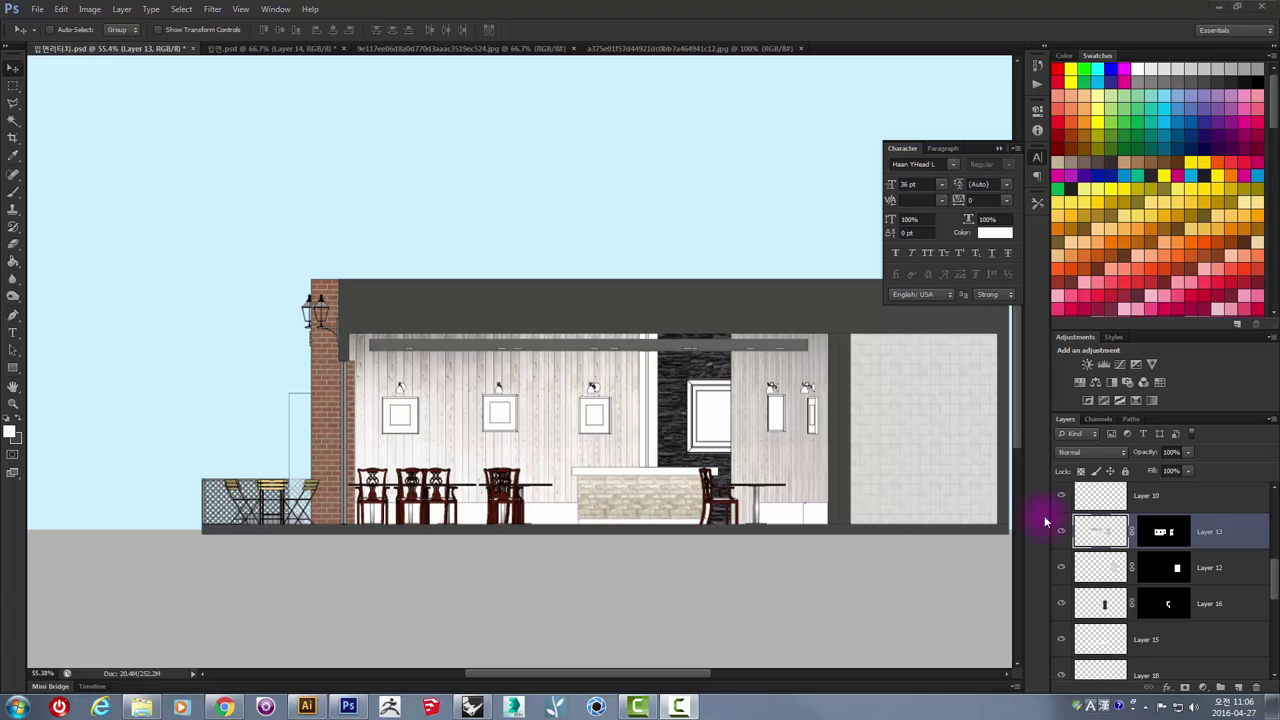
- Make Layer 16 active and dodge the fascia and the top of the stone column
right_click(671, 362)
click(700, 368)
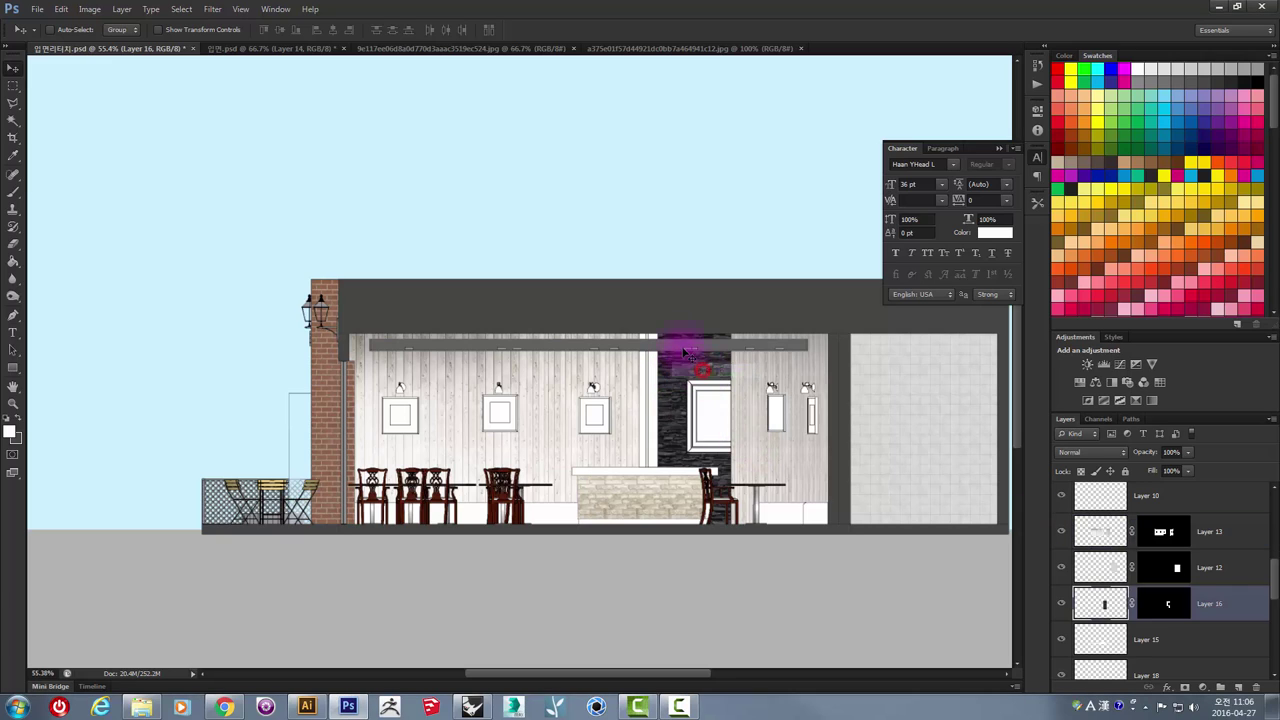
click(1116, 575)
click(37, 122)
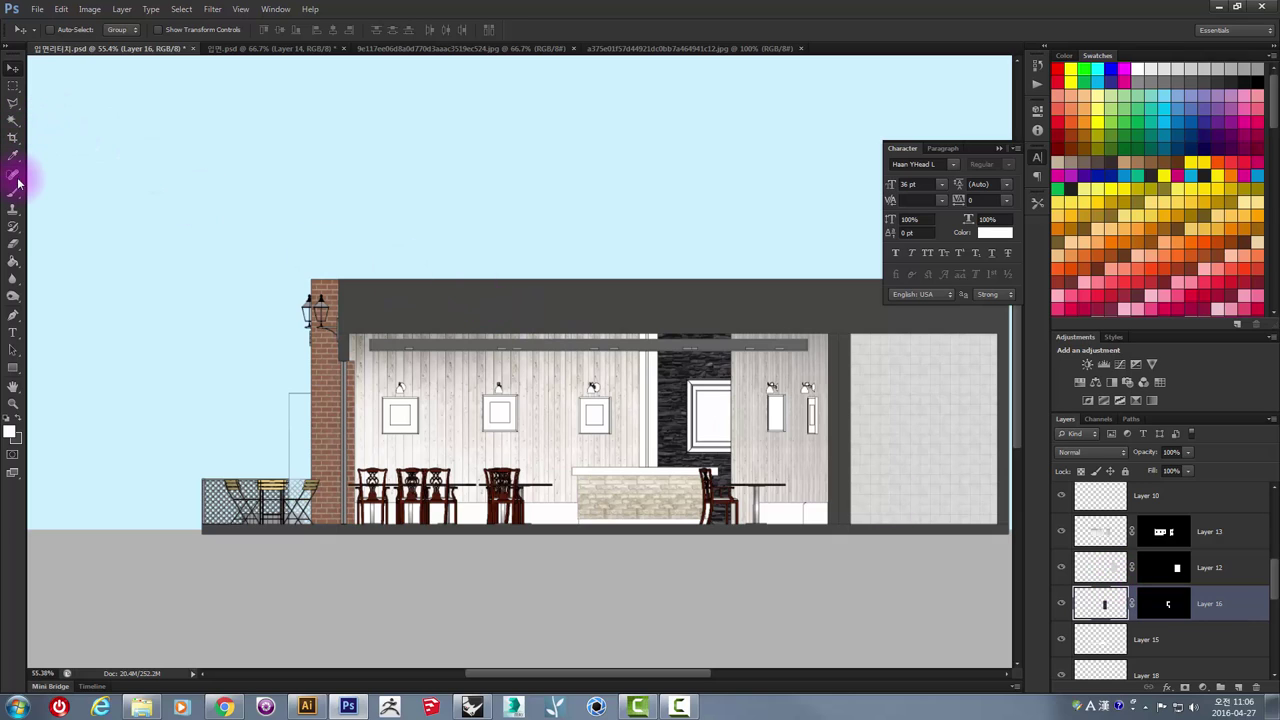
click(17, 302)
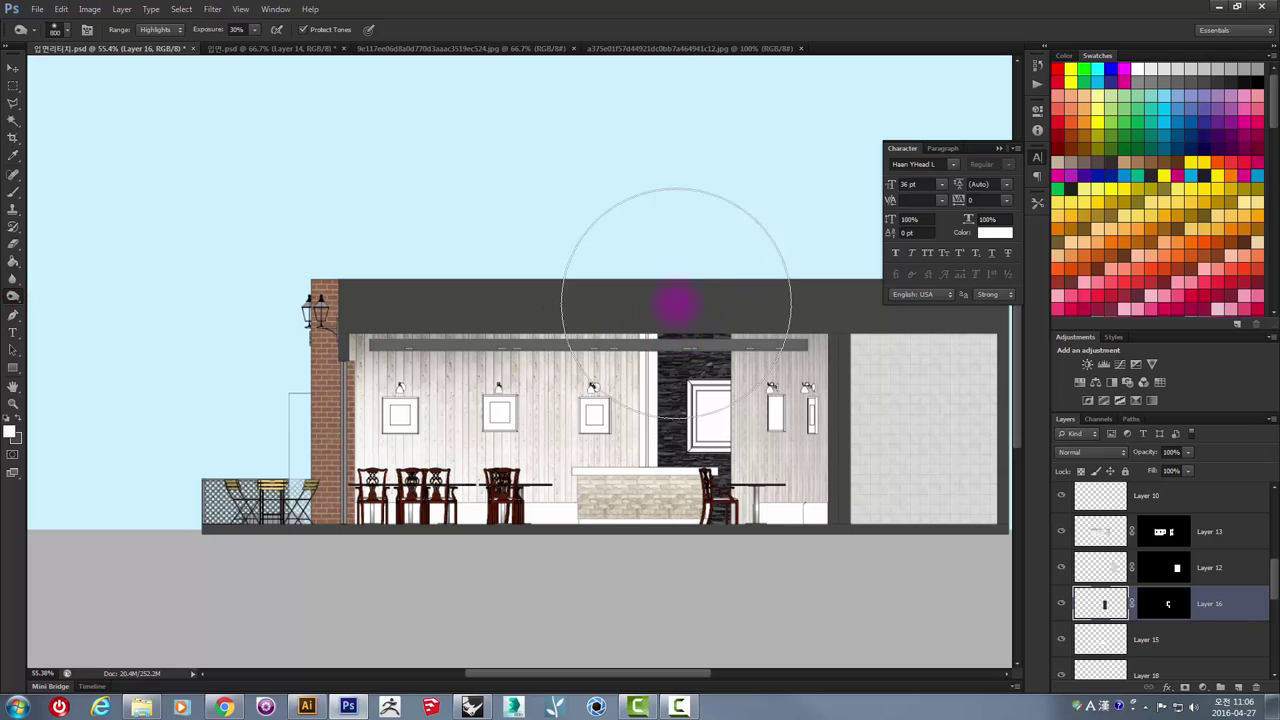
drag(678, 287, 719, 307)
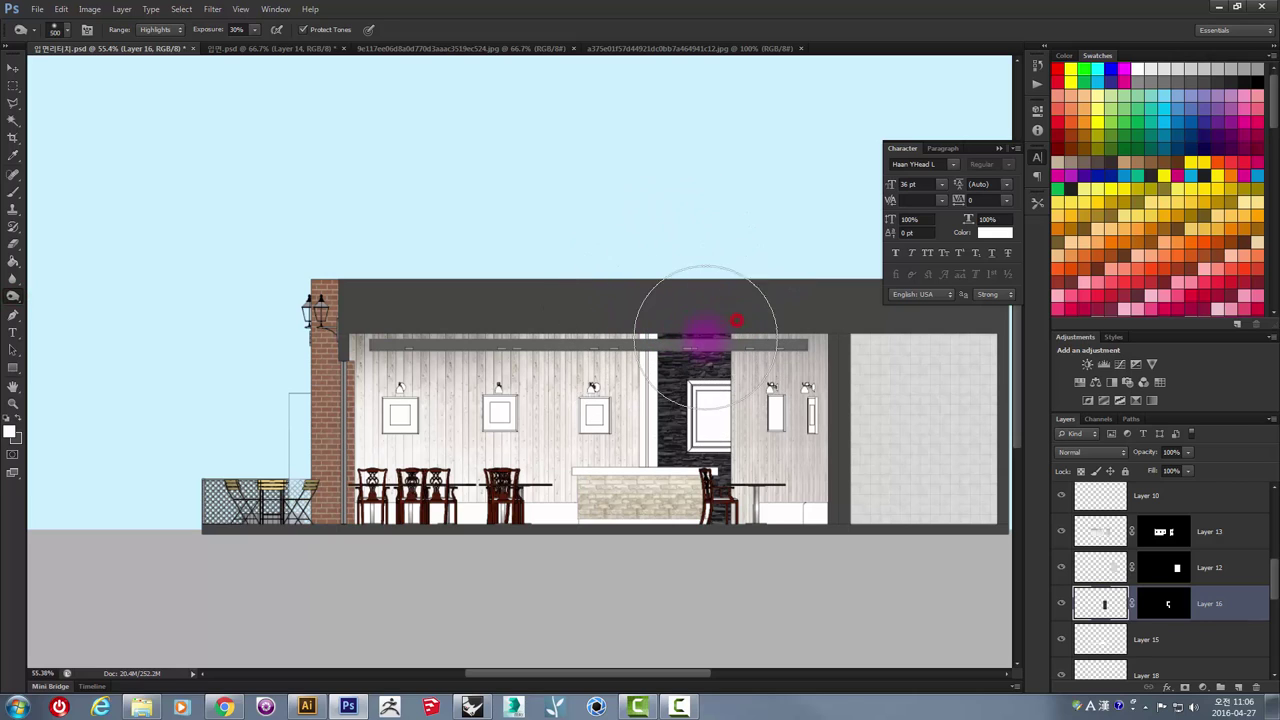
drag(705, 330, 645, 323)
- Dodge the Shadows range across the stone column and fascia with a smaller brush
key(bracketleft)
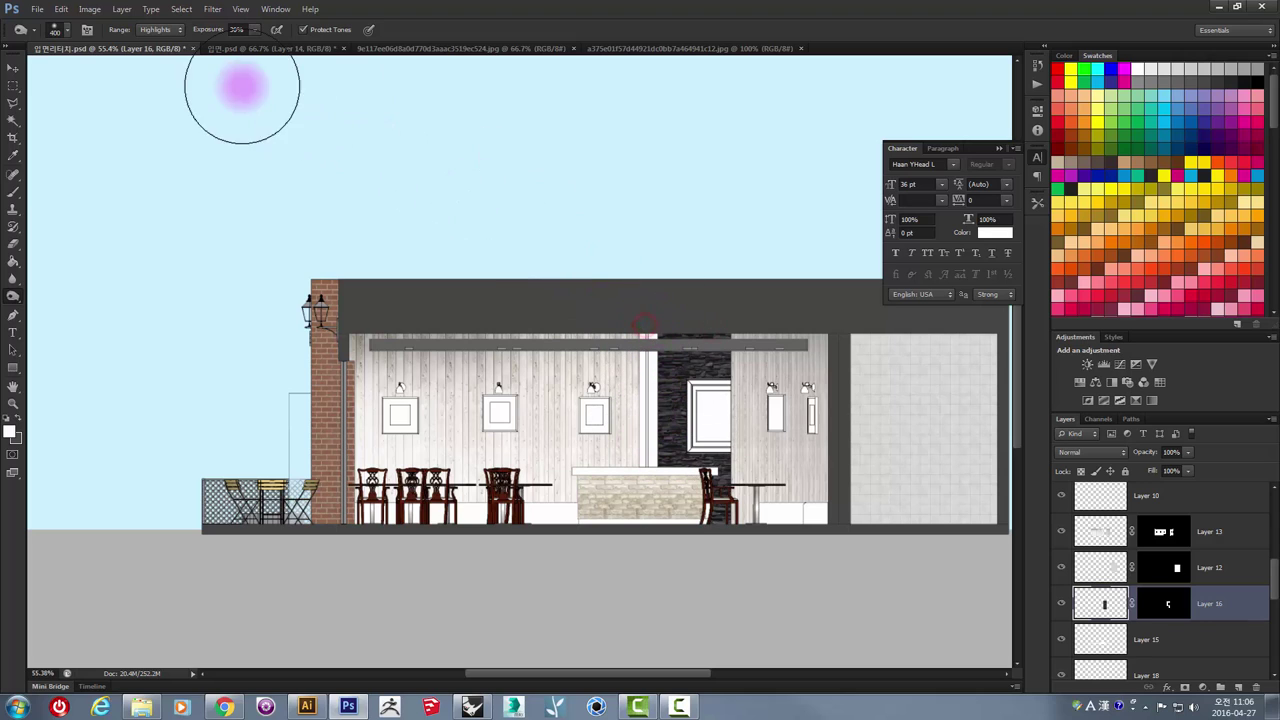
click(149, 30)
click(151, 44)
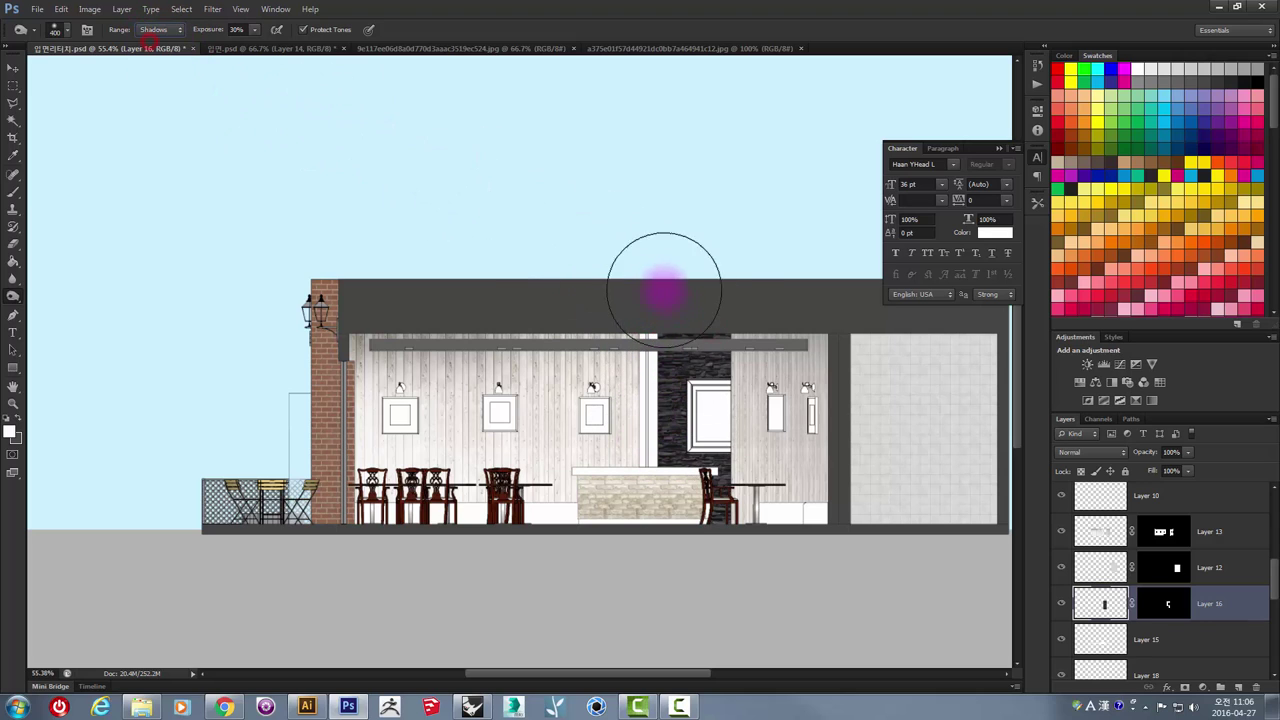
mouse_move(693, 337)
mouse_down()
mouse_move(645, 375)
mouse_move(683, 369)
mouse_move(715, 290)
mouse_move(110, 32)
mouse_move(5, 300)
mouse_up()
key(bracketright)
key(bracketright)
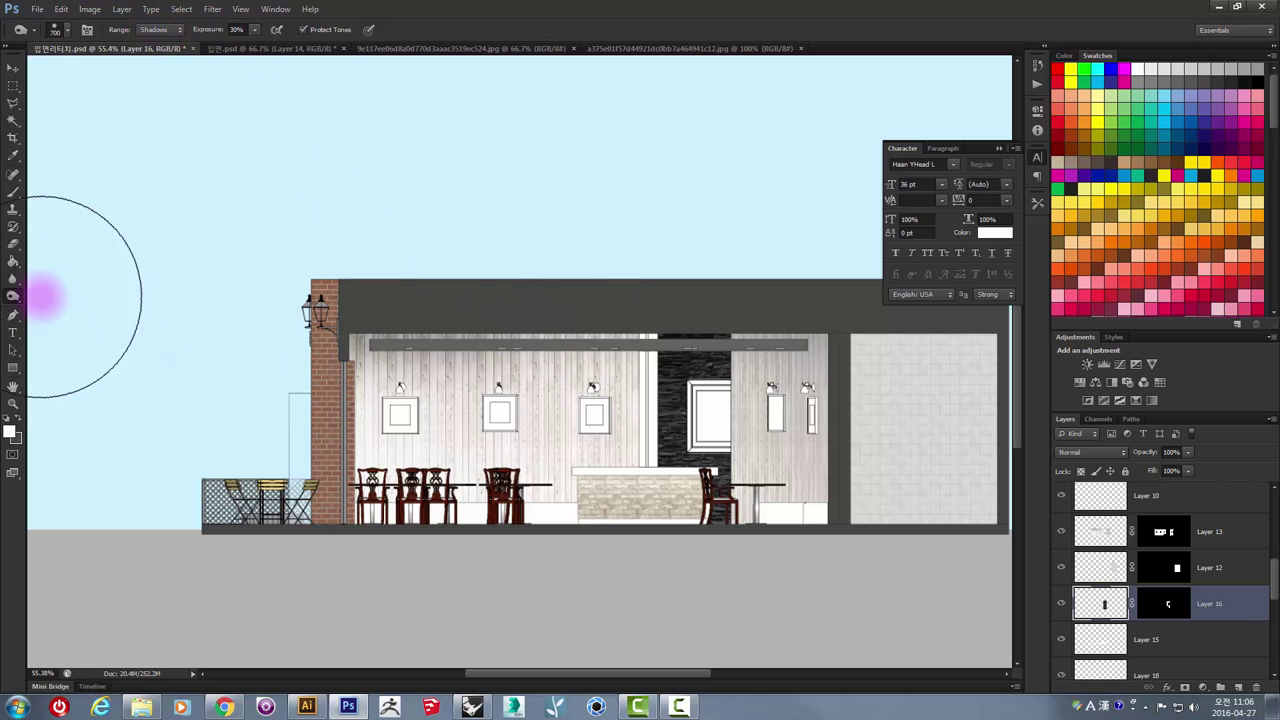
- Burn the wall and counter, limited to the Shadows range, to deepen them
click(15, 298)
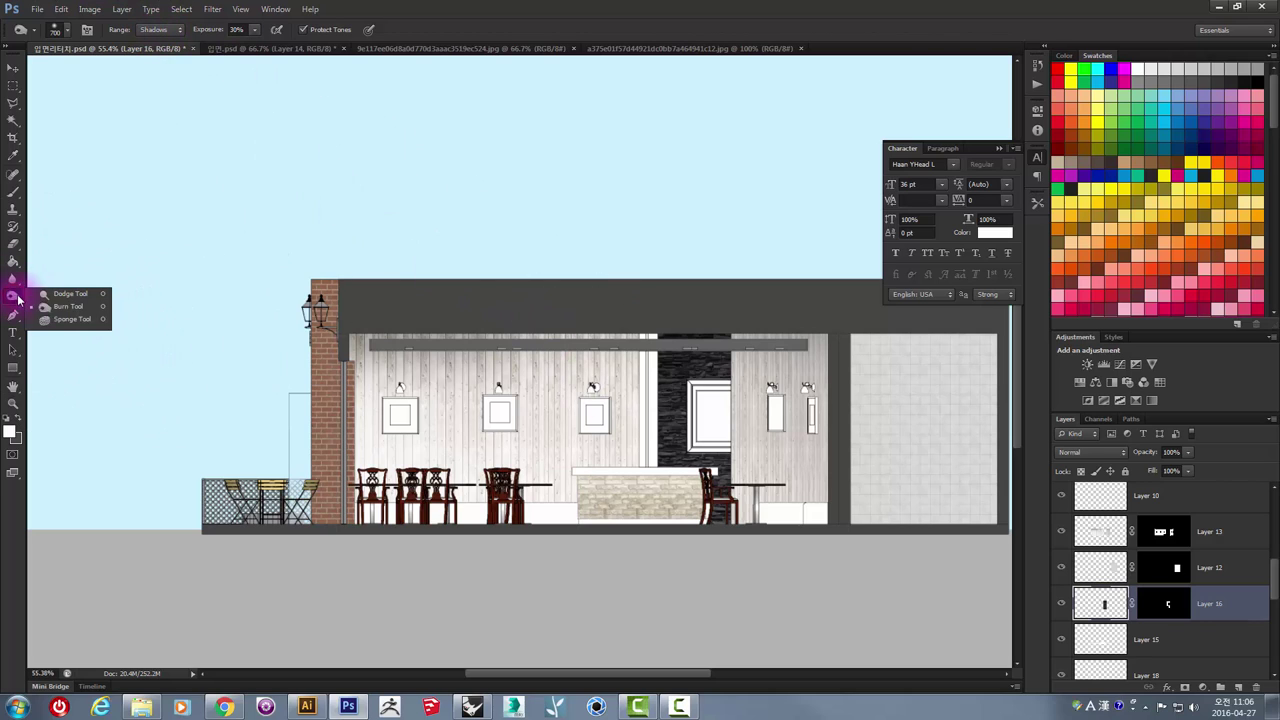
click(70, 306)
drag(714, 486, 655, 460)
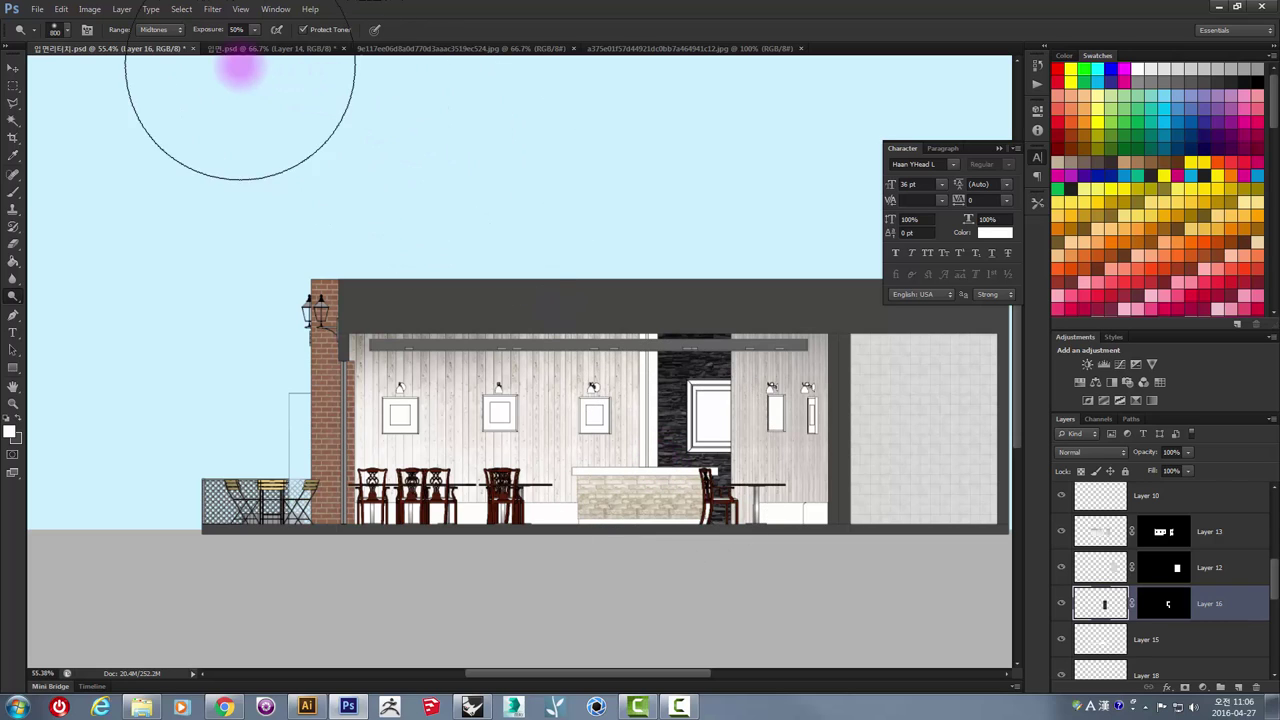
click(155, 29)
click(150, 44)
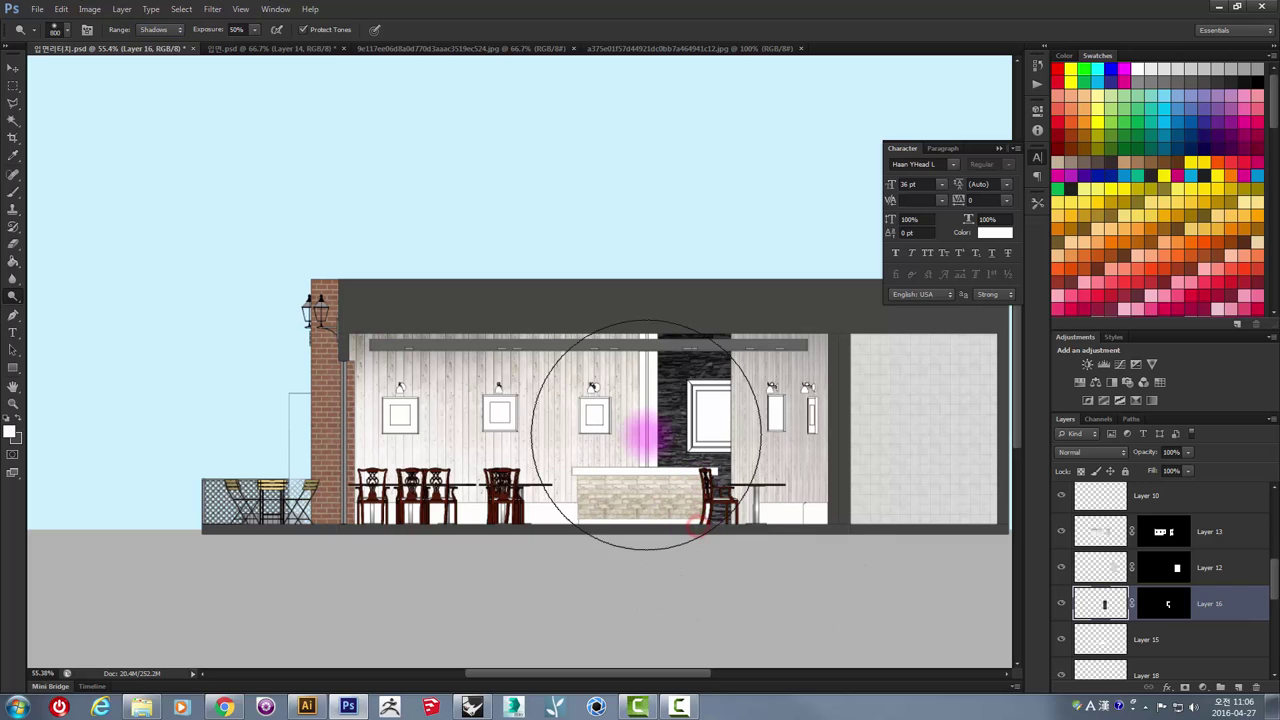
drag(698, 527, 641, 422)
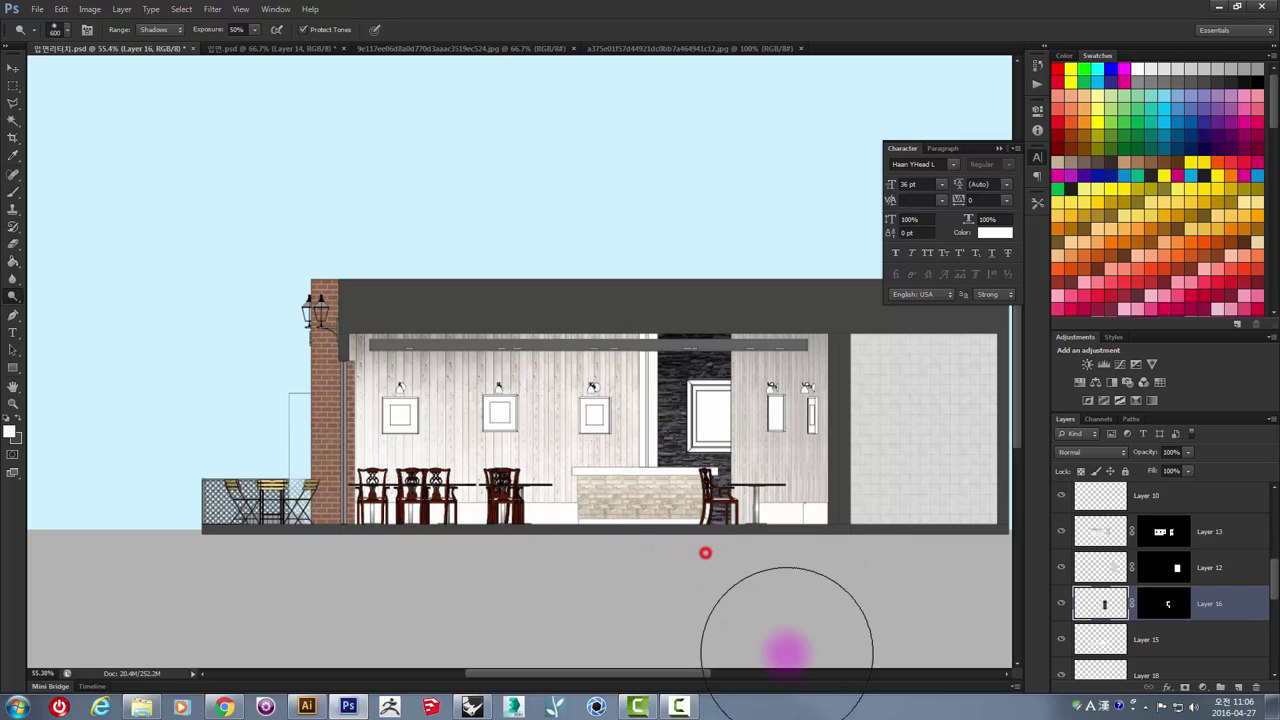
- Make Layer 19 active and dodge the wall area near the counter
click(14, 70)
right_click(641, 493)
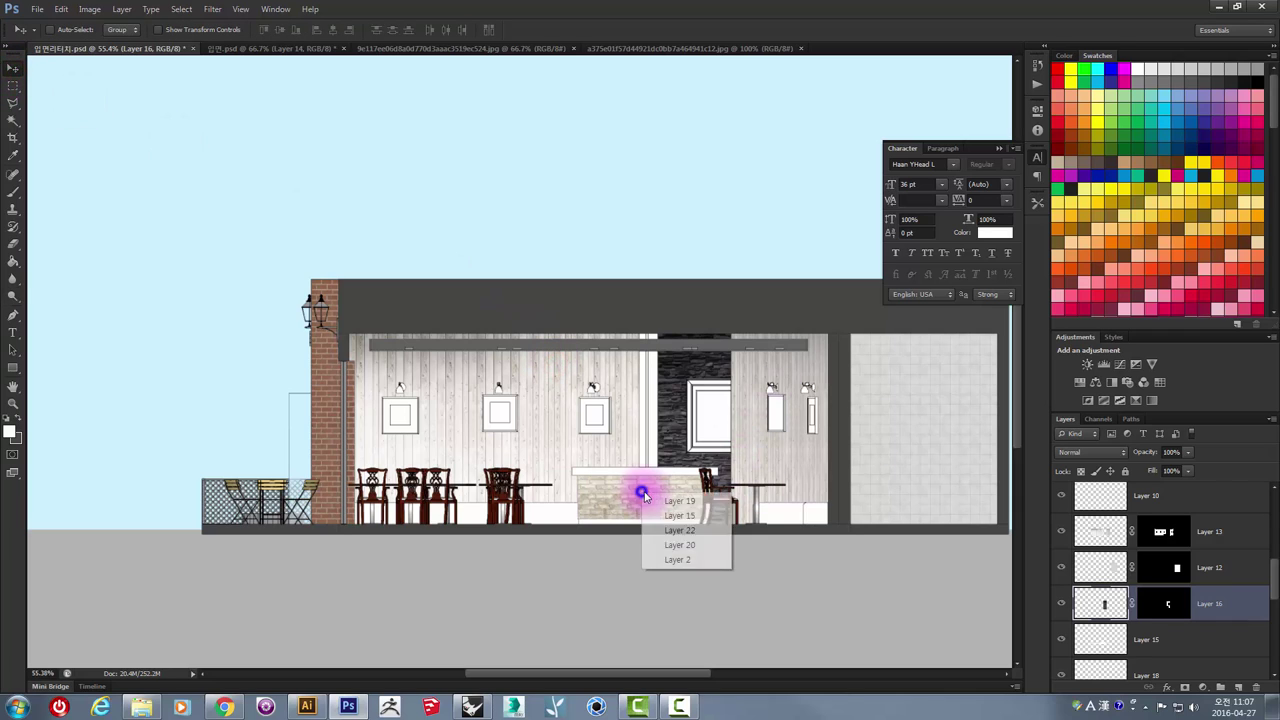
click(678, 501)
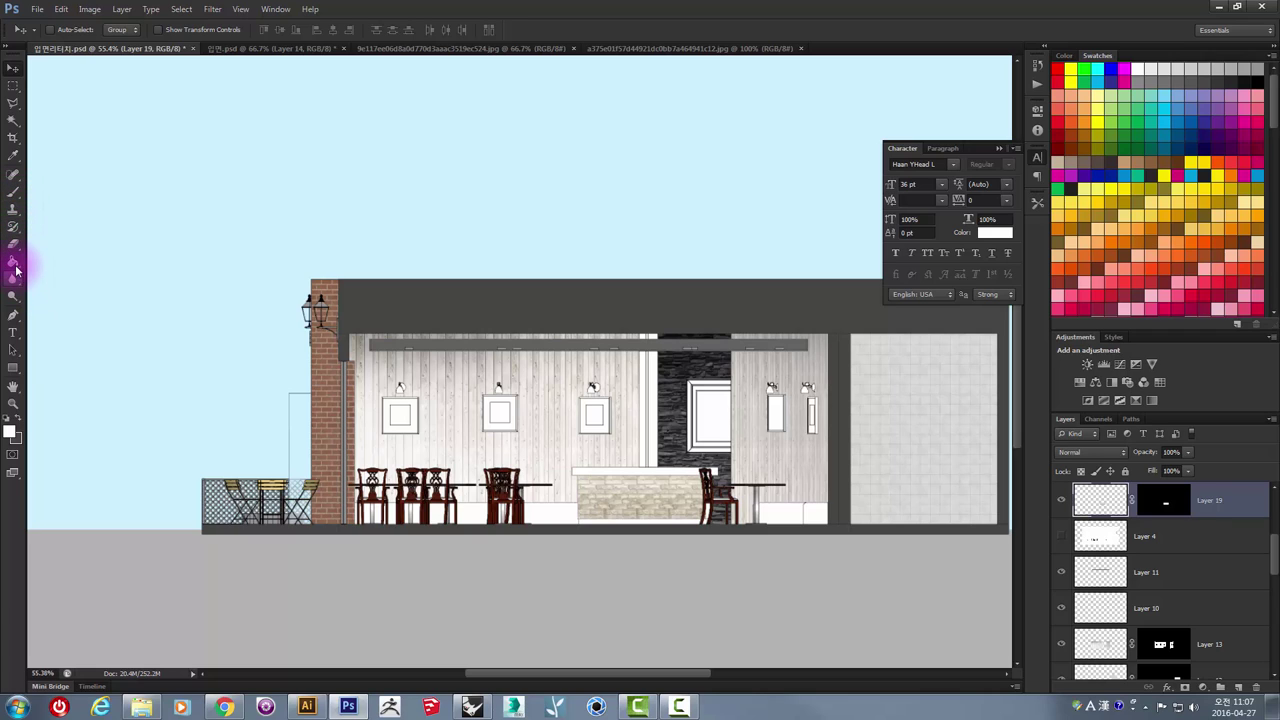
click(12, 296)
mouse_move(497, 411)
mouse_down()
mouse_move(720, 471)
mouse_move(617, 466)
mouse_up()
key(bracketleft)
key(bracketleft)
key(bracketleft)
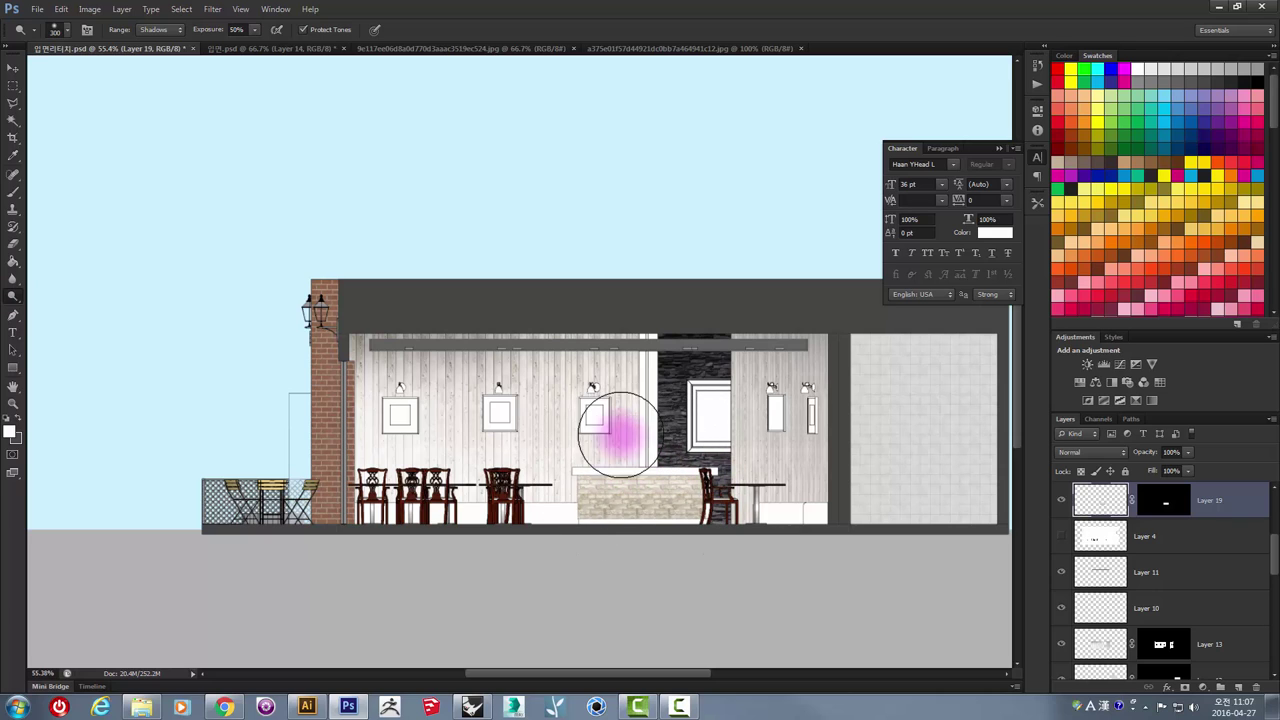
- Dodge the Midtones on the wall and frame around the lamp
click(158, 29)
click(152, 53)
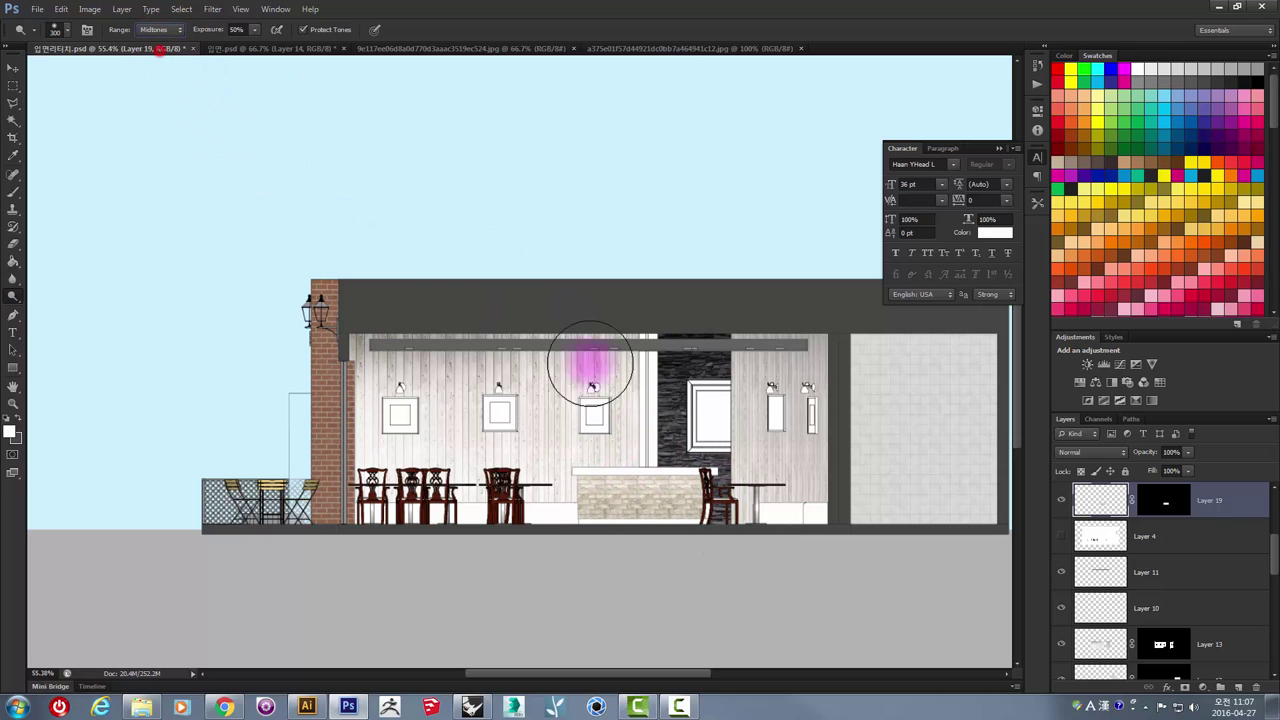
mouse_move(586, 366)
mouse_down()
mouse_move(628, 457)
mouse_move(634, 543)
mouse_move(634, 487)
mouse_move(623, 423)
mouse_move(623, 563)
mouse_move(596, 418)
mouse_move(597, 614)
mouse_move(643, 503)
mouse_move(636, 428)
mouse_move(640, 611)
mouse_move(591, 449)
mouse_move(165, 70)
mouse_up()
key(bracketleft)
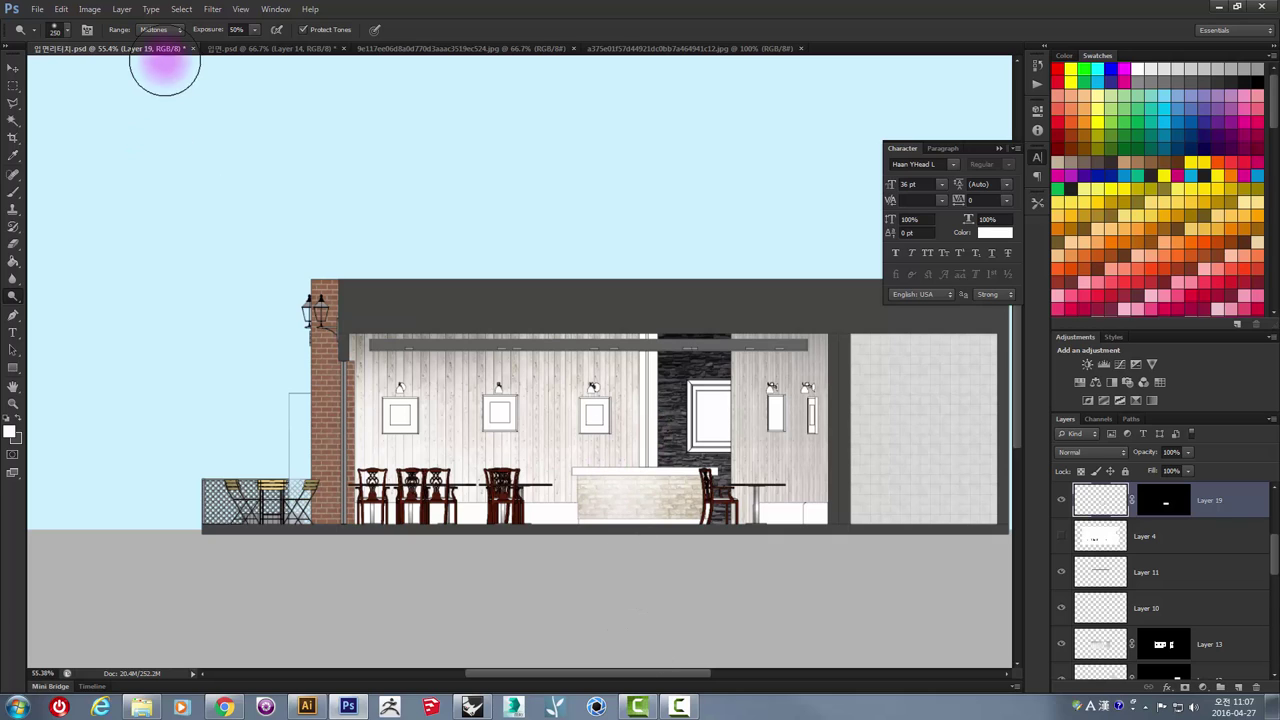
- Burn around the chair, picture frame and framed window down to the floor
click(14, 296)
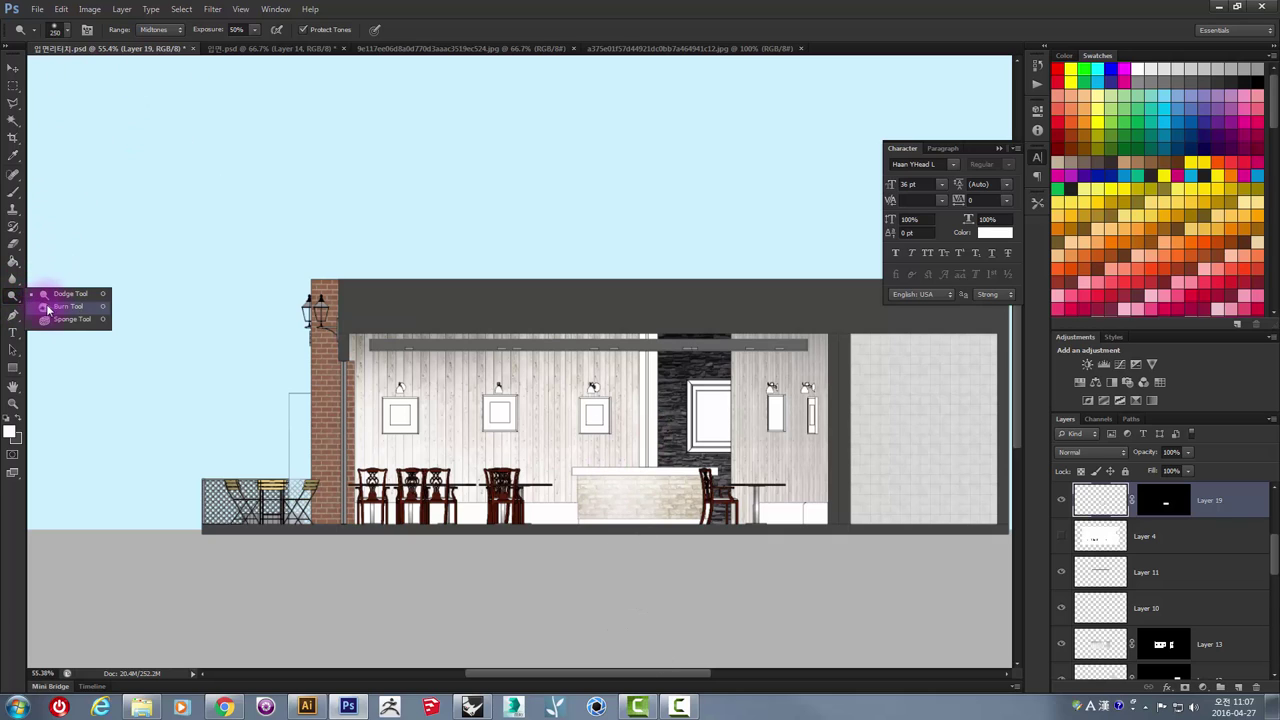
click(56, 311)
mouse_move(586, 491)
mouse_down()
mouse_move(709, 486)
mouse_move(716, 420)
mouse_up()
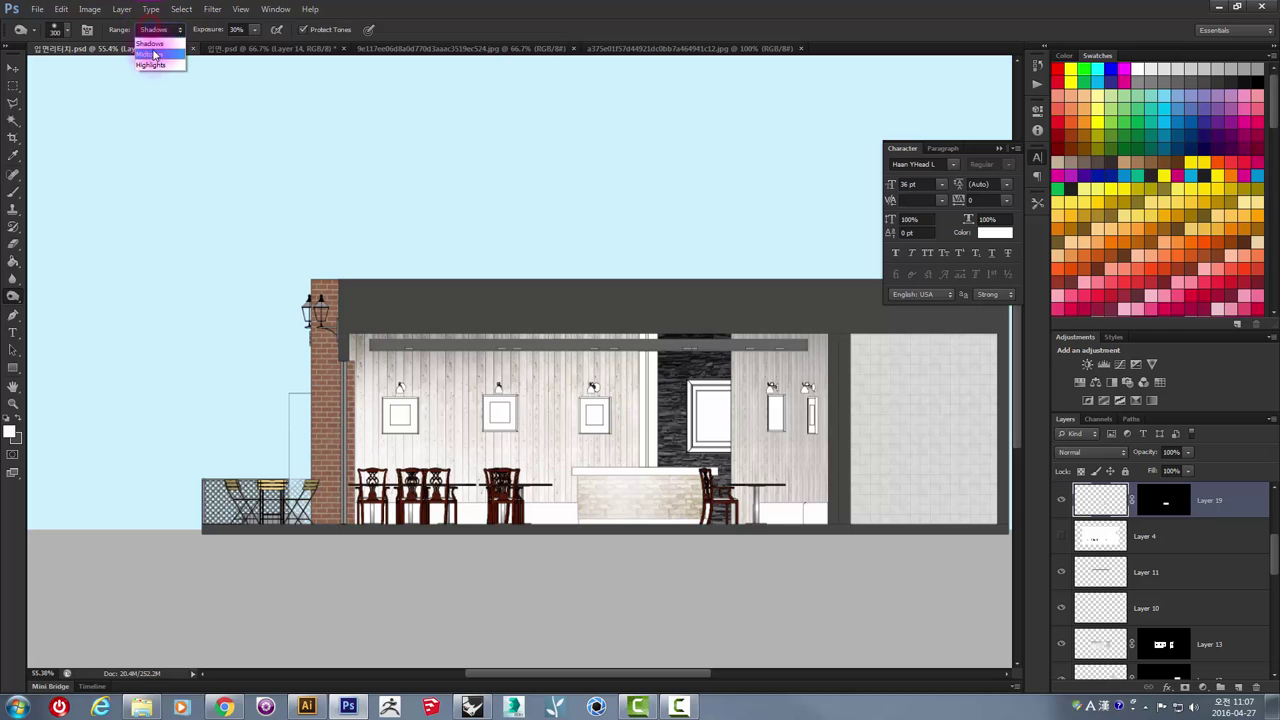
click(150, 45)
click(703, 437)
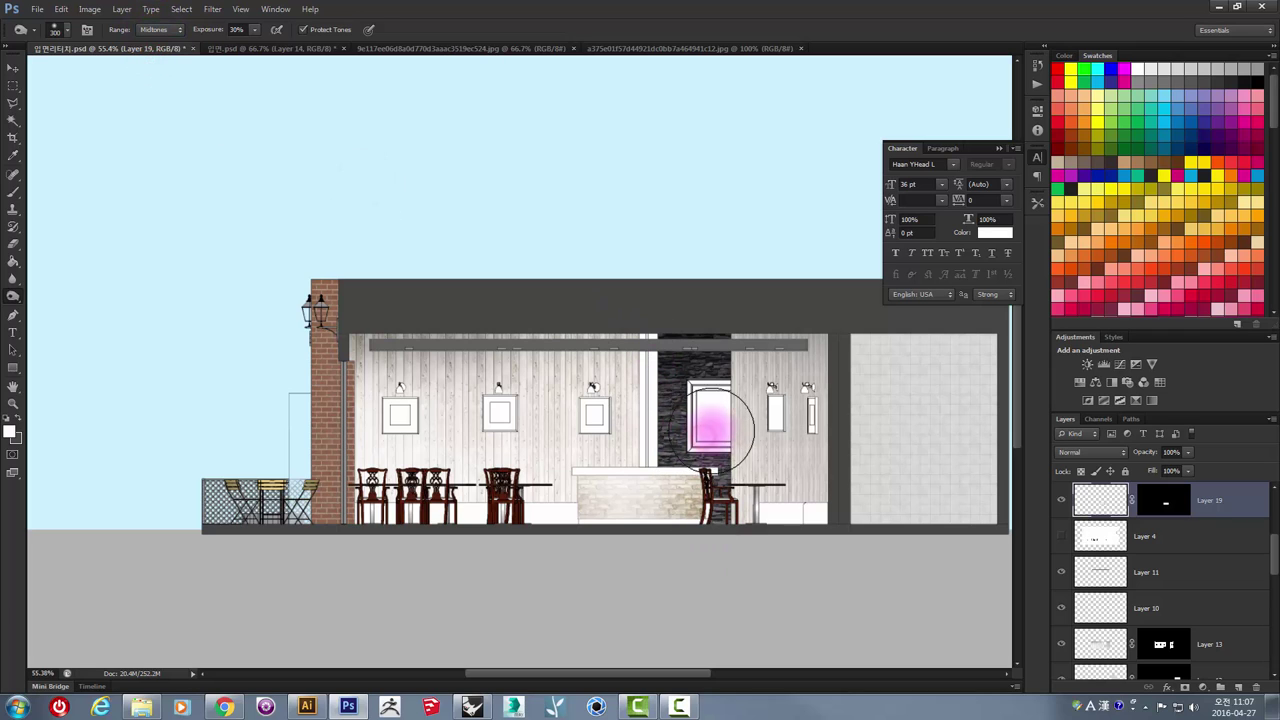
drag(709, 429, 680, 418)
key(bracketleft)
key(bracketleft)
key(bracketleft)
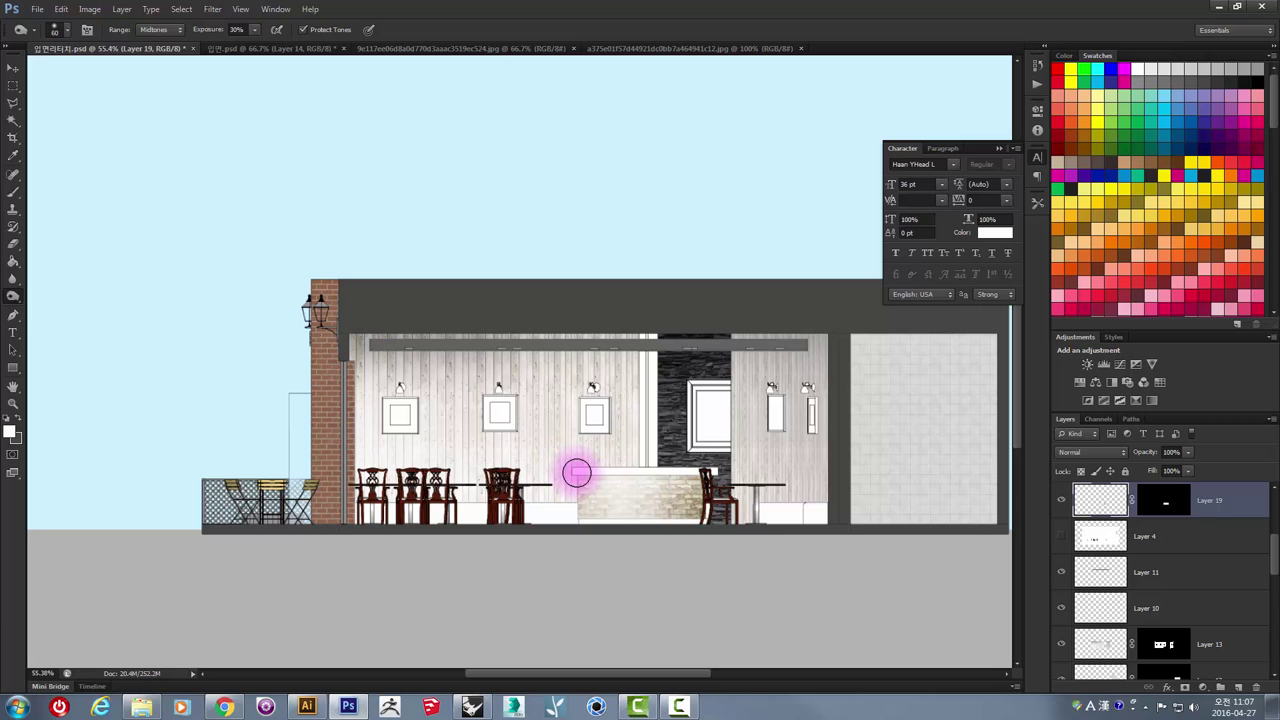
mouse_move(576, 473)
mouse_down()
mouse_move(576, 536)
mouse_move(574, 471)
mouse_up()
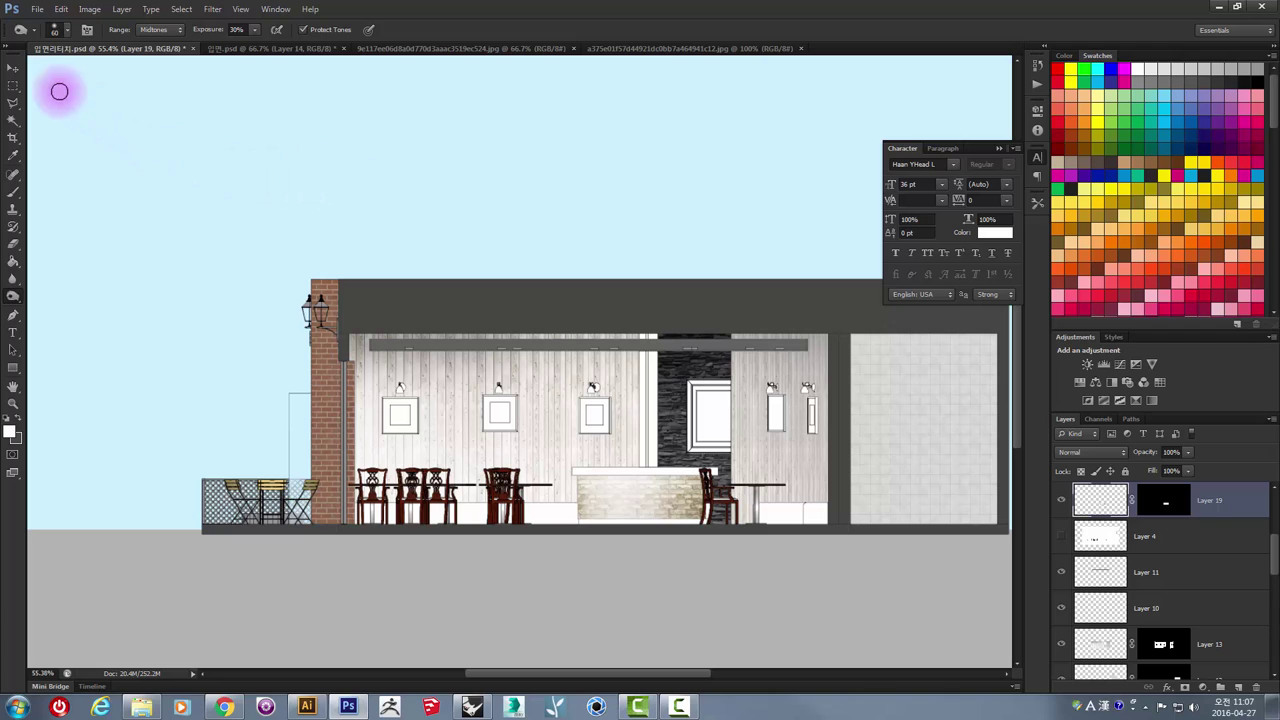
- Brighten the counter's top edge with two Dodge strokes
click(11, 74)
scroll(608, 470, up, 1)
scroll(608, 480, up, 3)
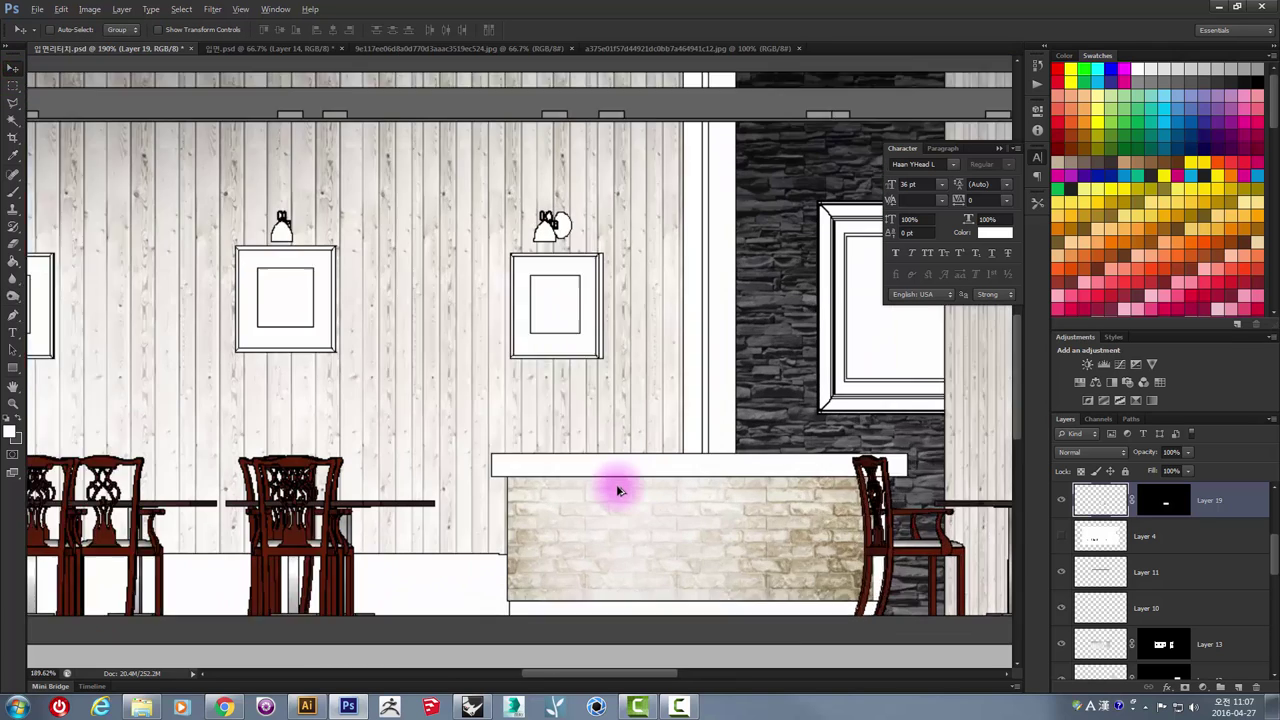
scroll(600, 485, up, 1)
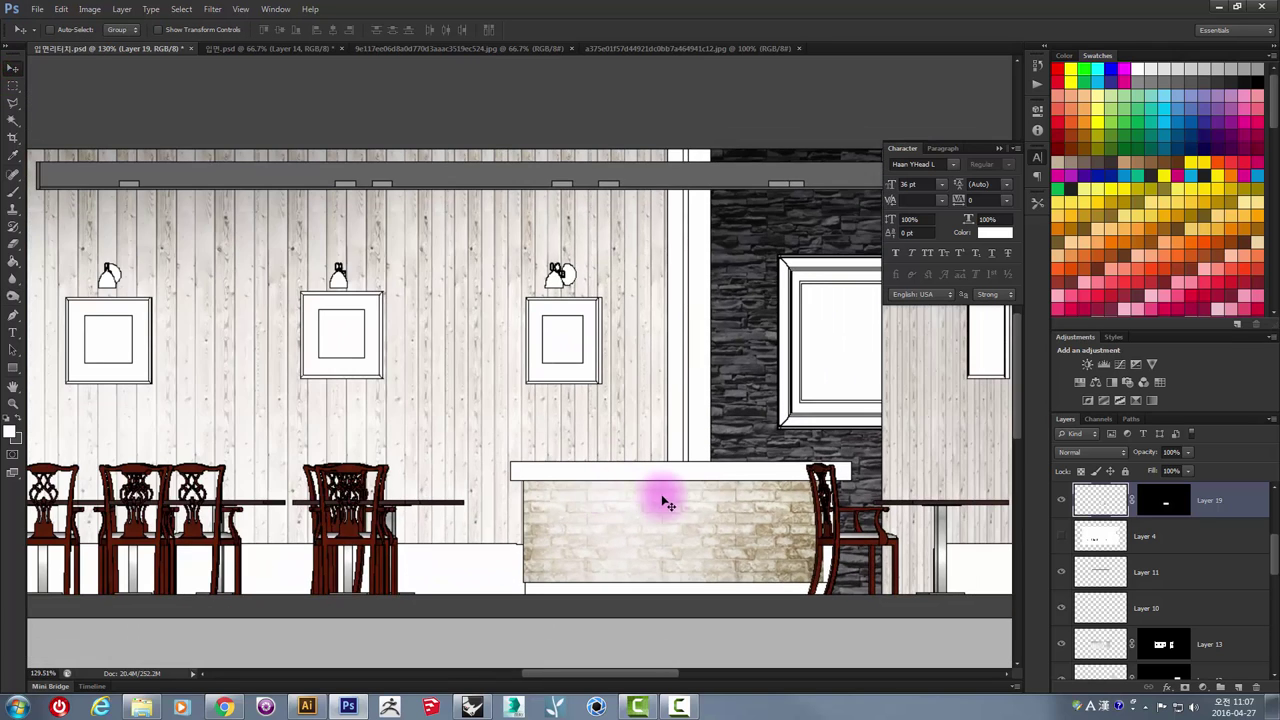
scroll(609, 494, down, 2)
click(13, 297)
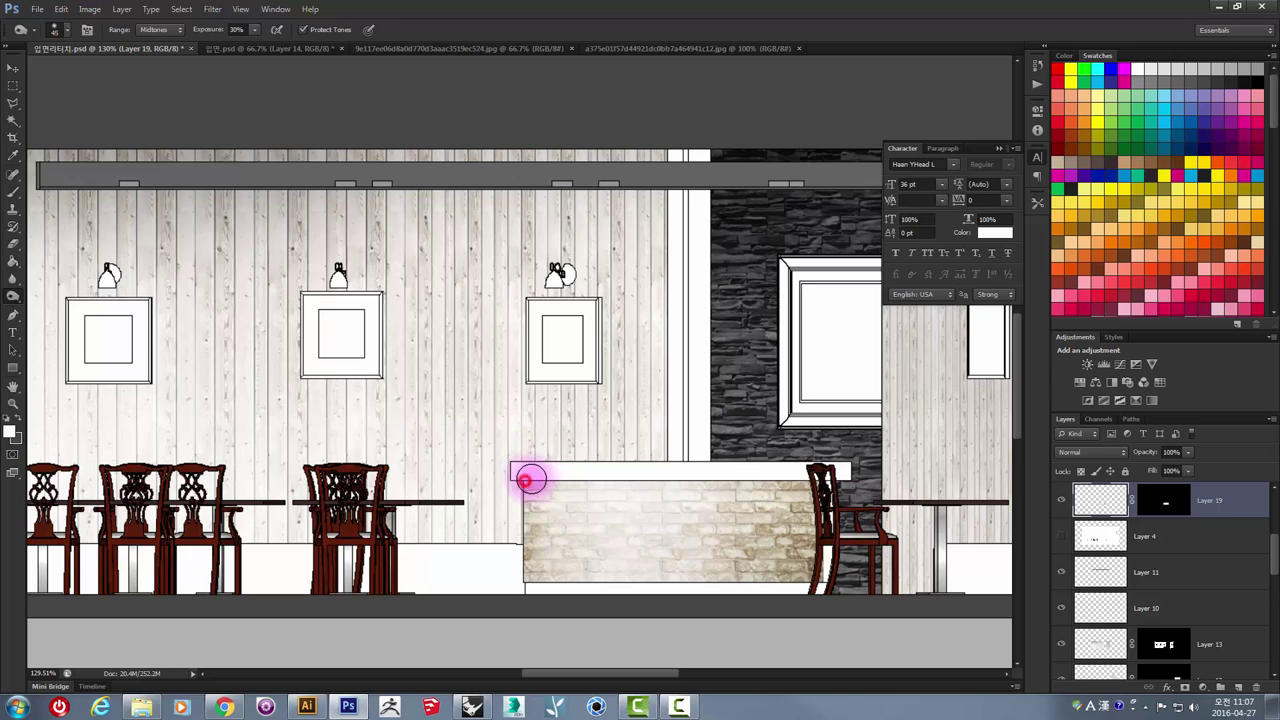
mouse_move(524, 481)
mouse_down()
mouse_move(840, 475)
mouse_move(606, 480)
mouse_move(829, 486)
mouse_move(517, 479)
mouse_move(826, 478)
mouse_up()
drag(652, 476, 520, 476)
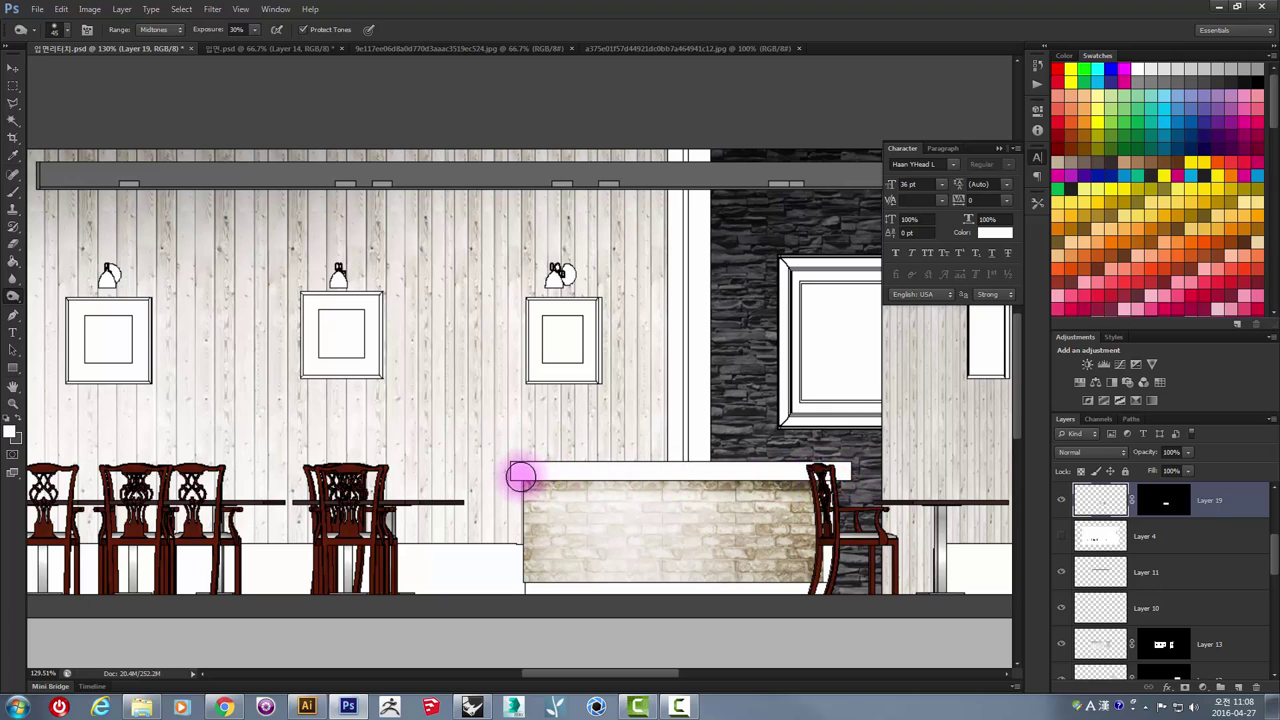
- Zoom and pan around the elevation to check the lamplight effect
scroll(666, 397, down, 5)
scroll(674, 391, down, 1)
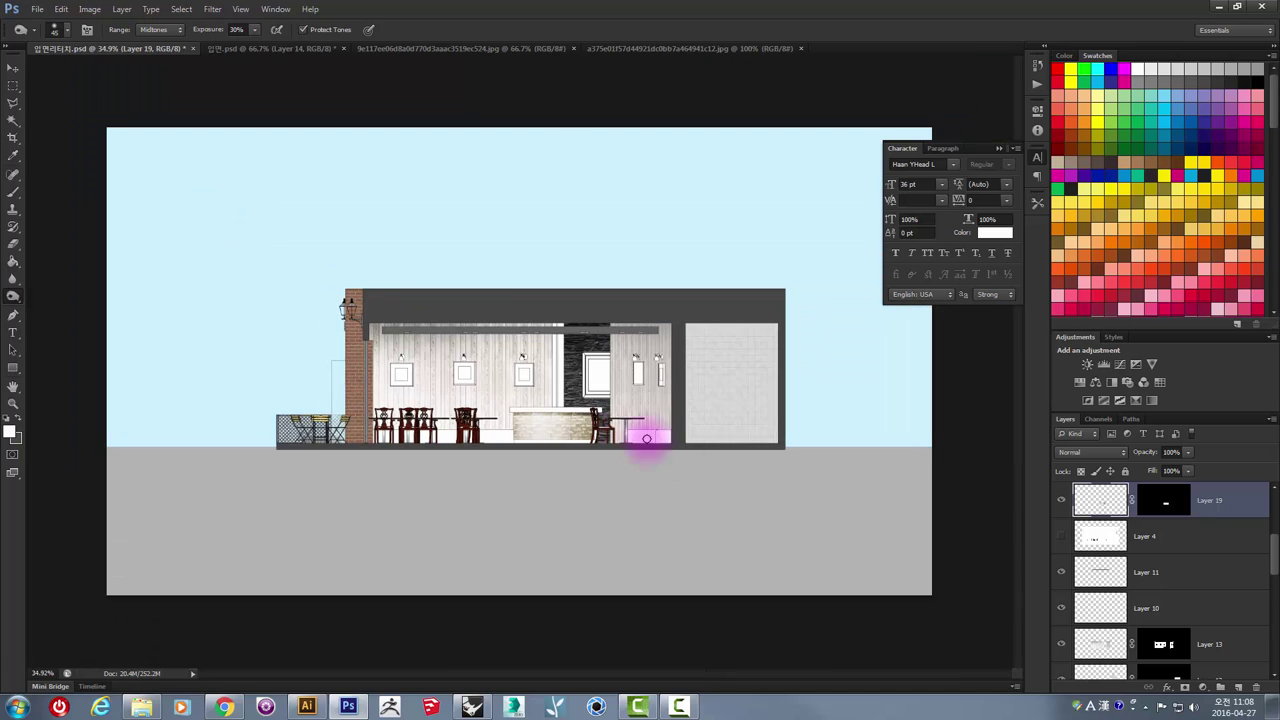
scroll(640, 434, up, 2)
scroll(600, 430, up, 1)
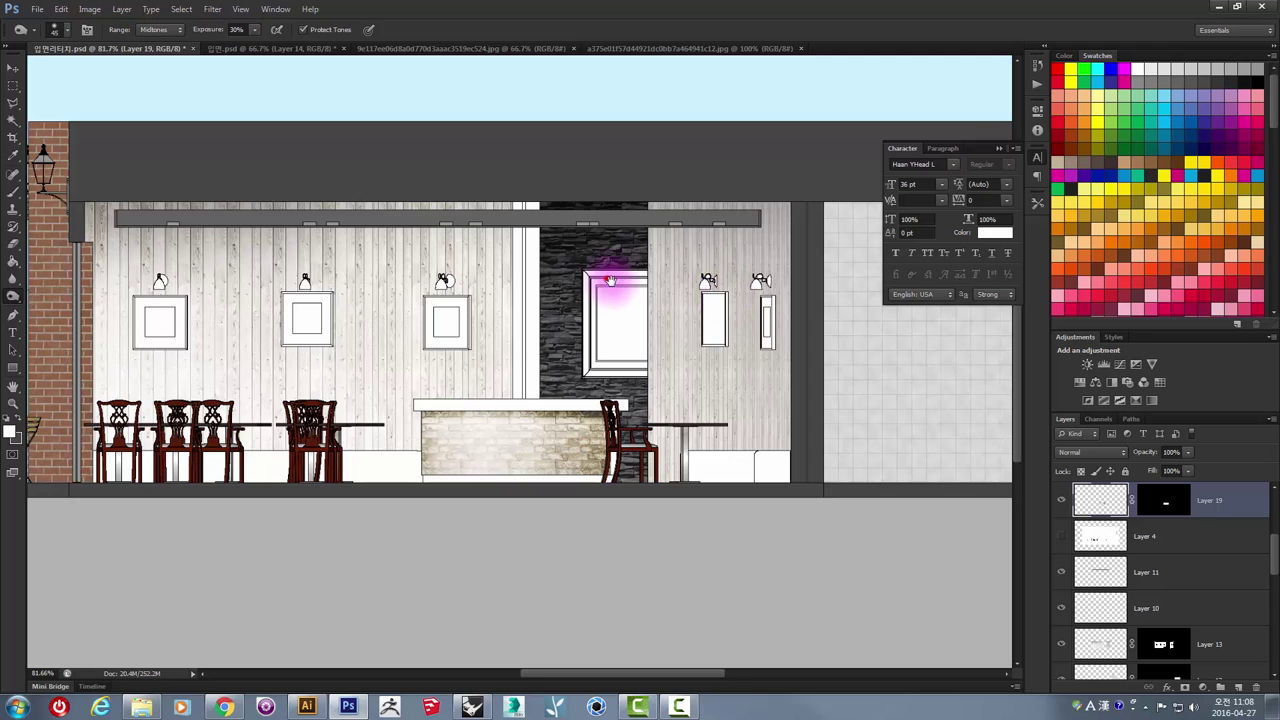
drag(651, 271, 718, 342)
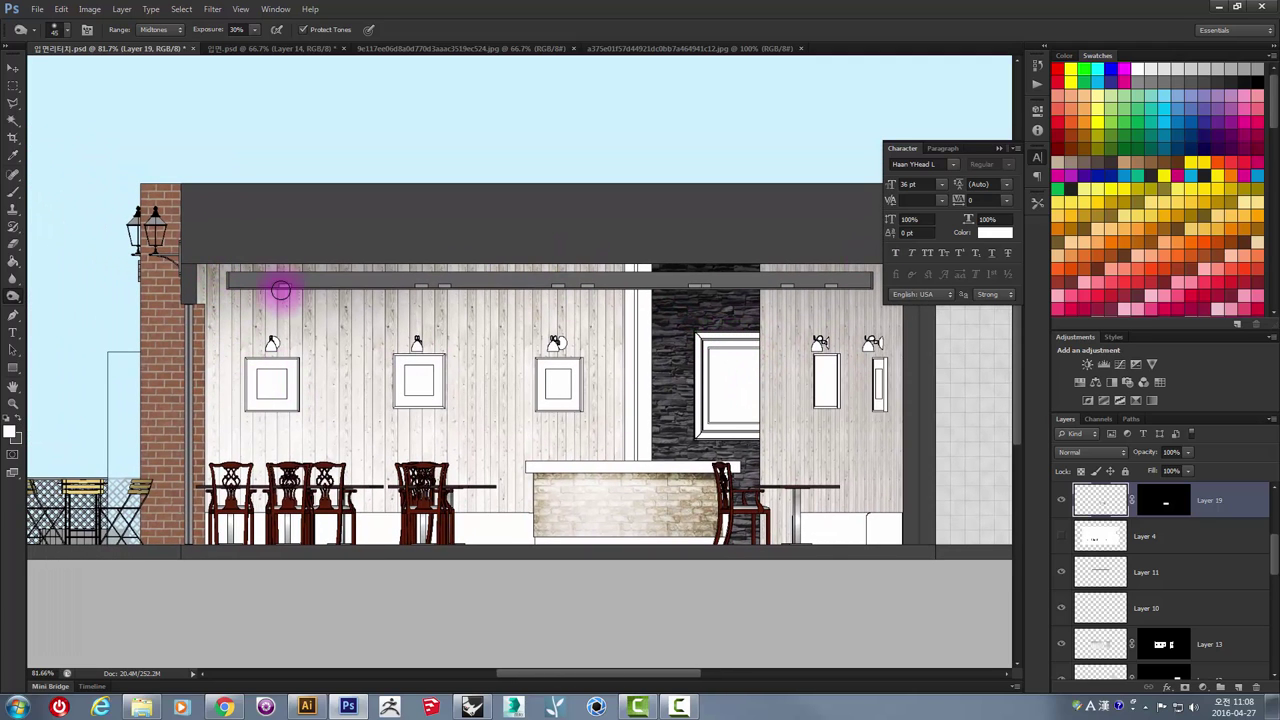
scroll(280, 290, down, 1)
scroll(280, 290, down, 1)
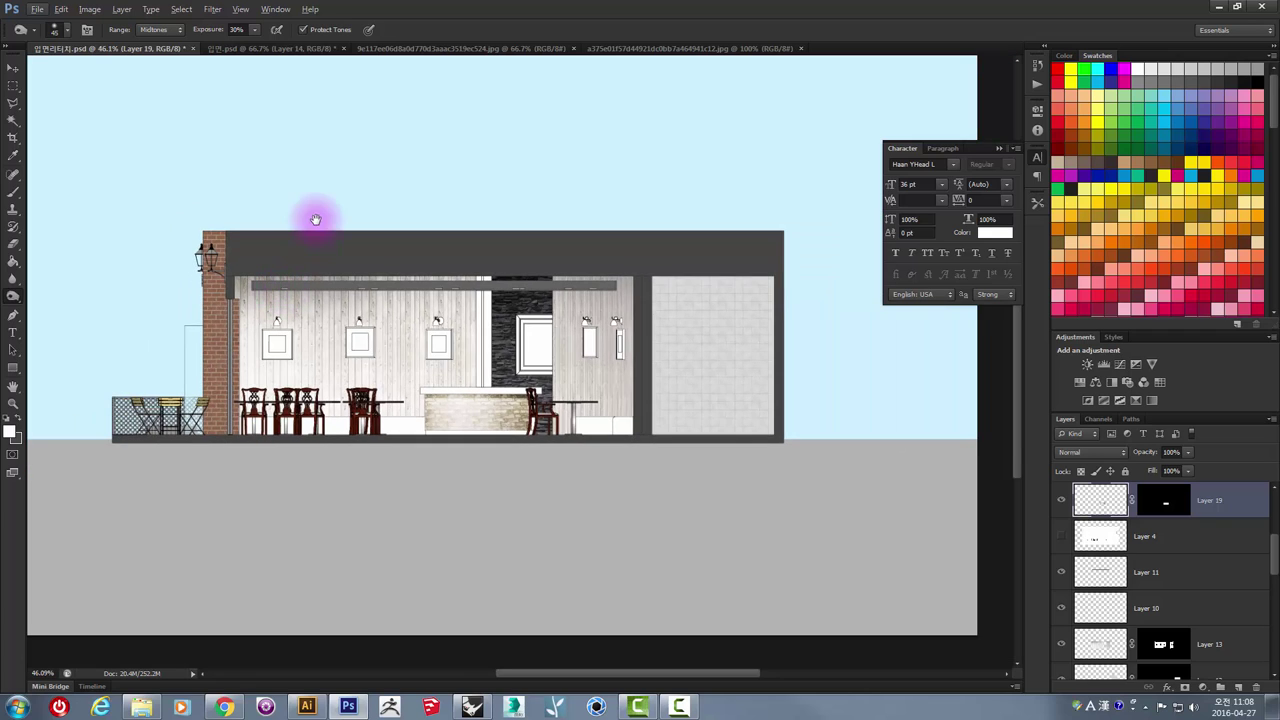
scroll(330, 222, down, 1)
scroll(394, 449, up, 1)
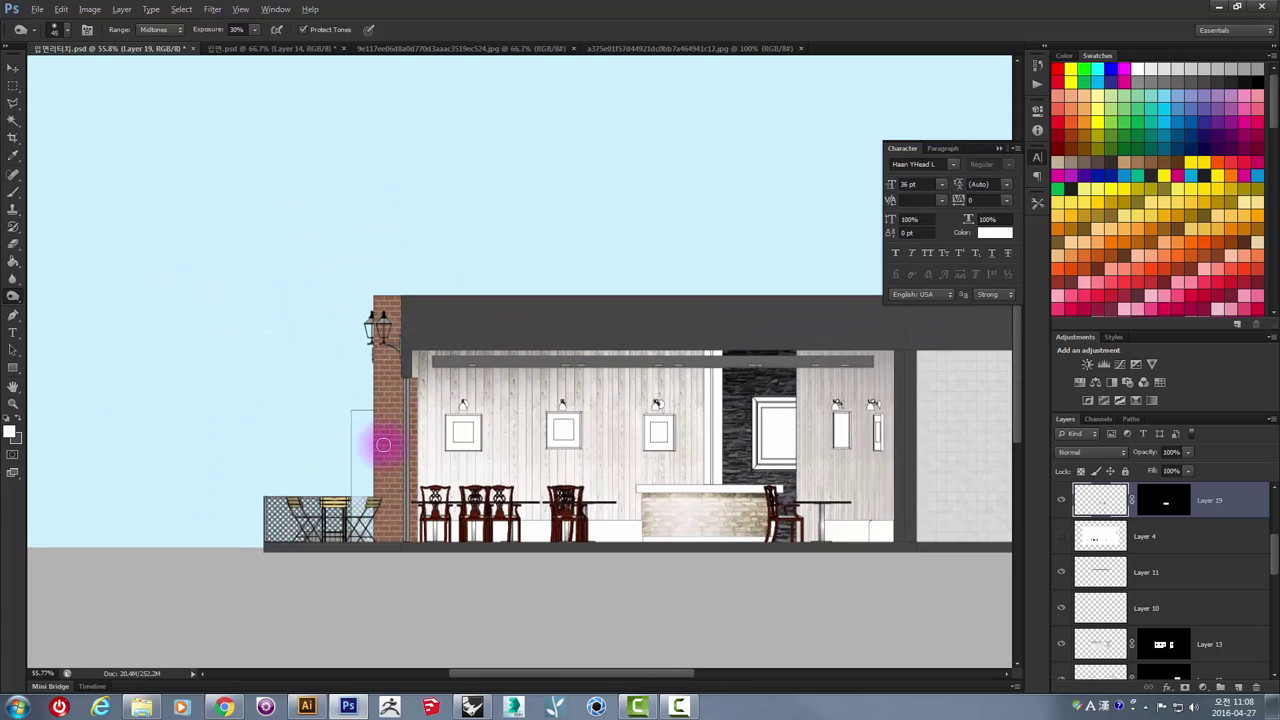
scroll(380, 443, up, 1)
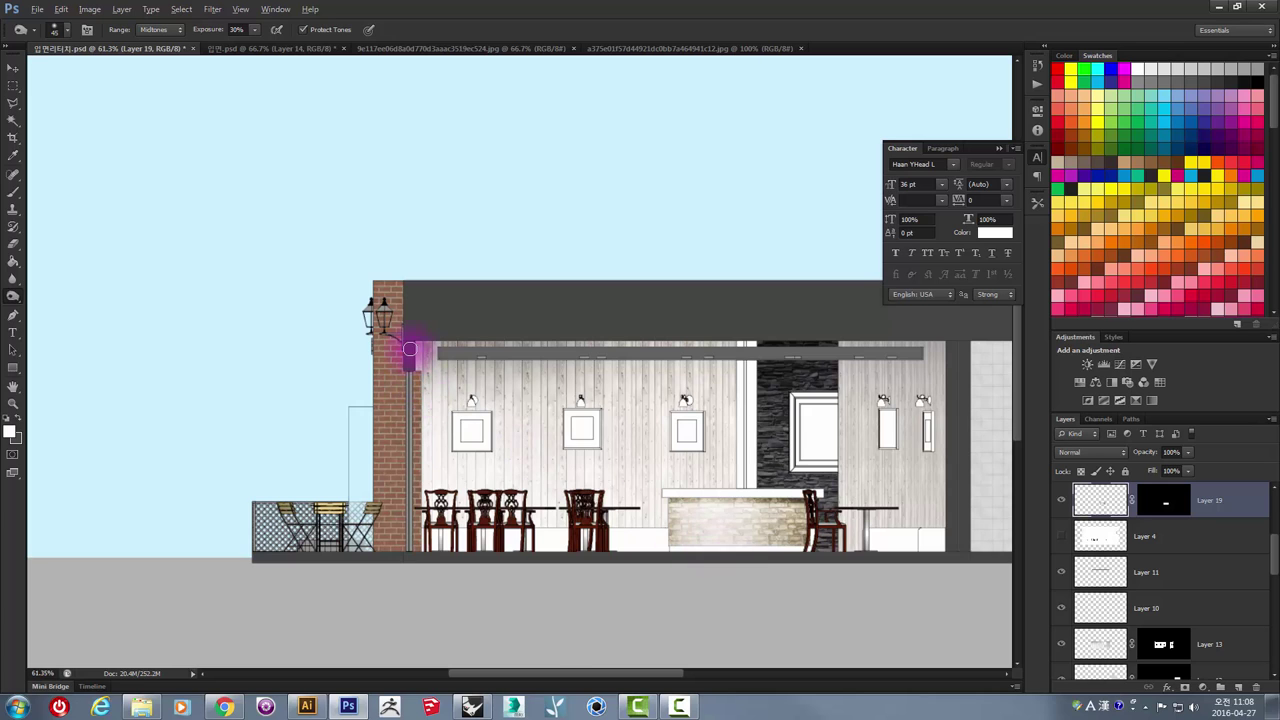
scroll(409, 348, down, 3)
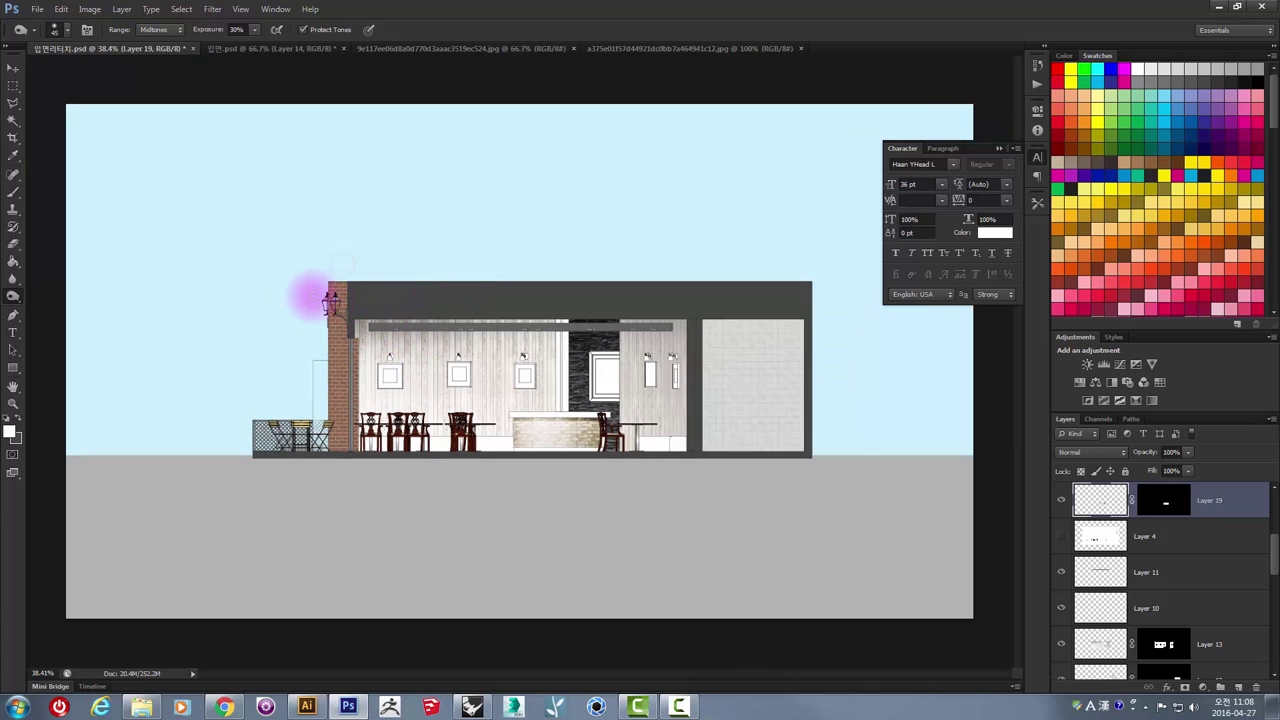
scroll(303, 286, up, 2)
click(13, 67)
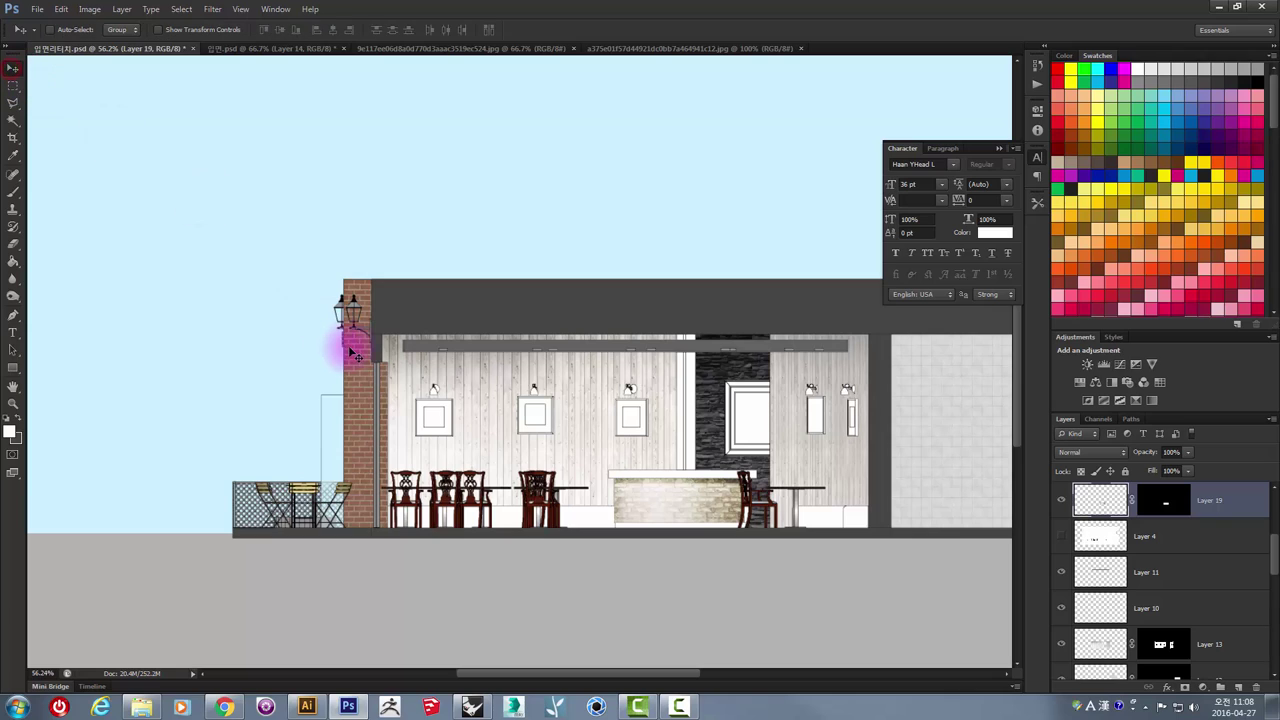
- On Layer 9, burn the slim pillar's edge and the grey beam down to the floor
right_click(349, 346)
click(372, 358)
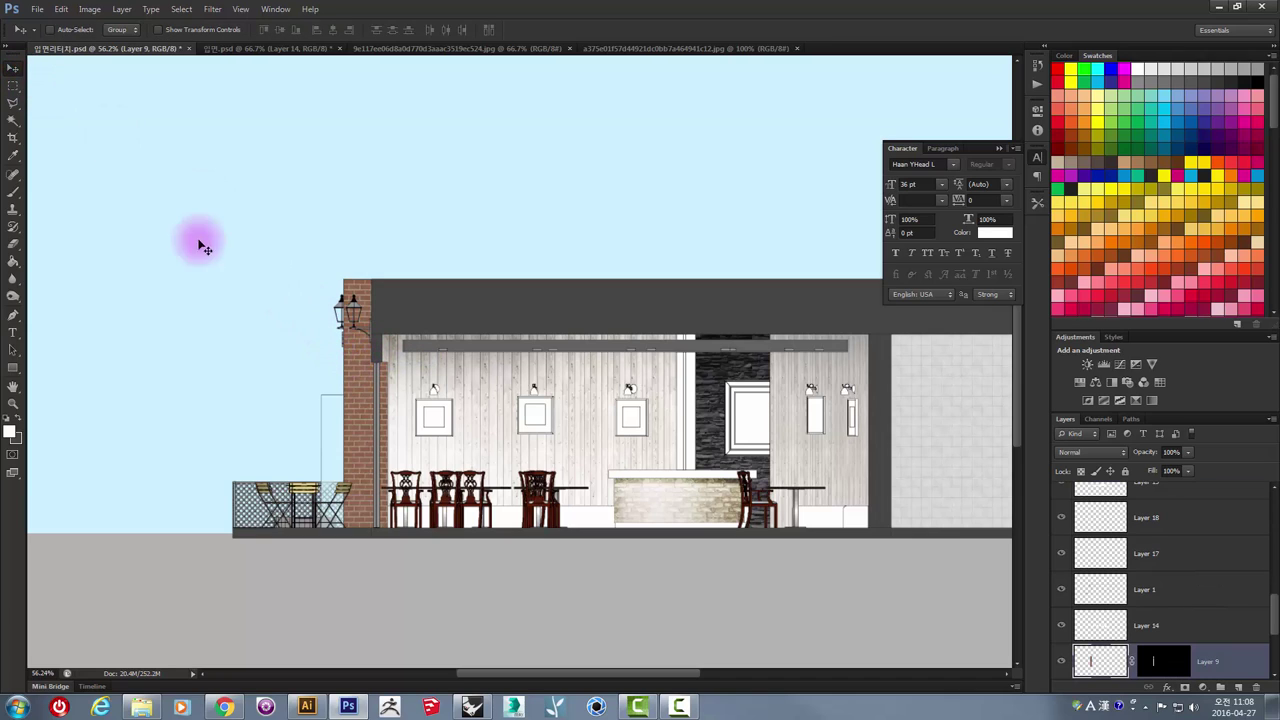
click(15, 301)
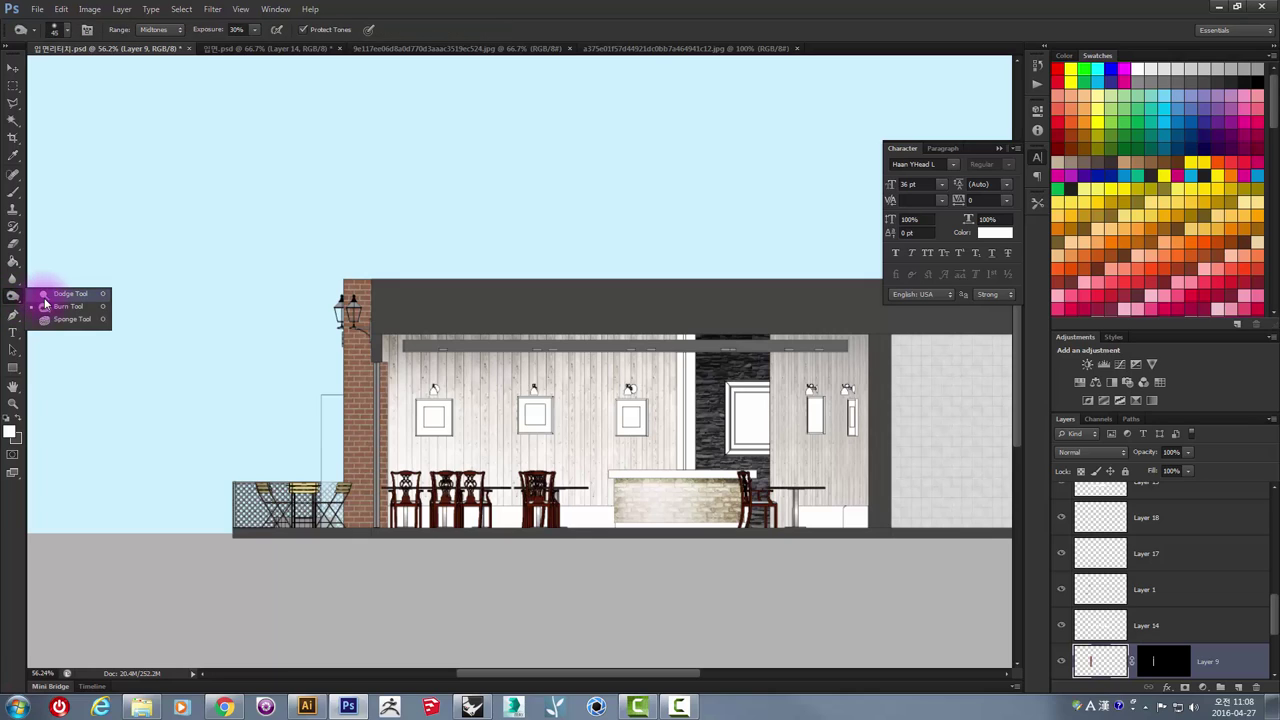
click(58, 311)
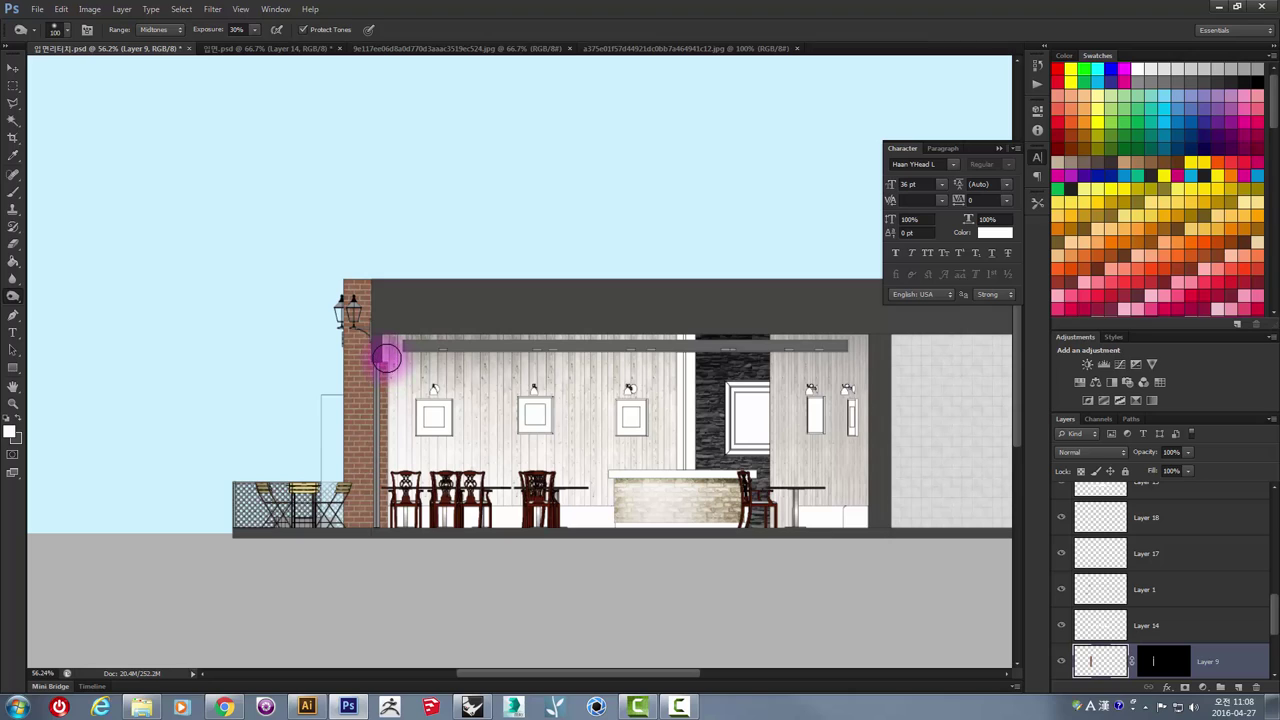
drag(393, 368, 394, 452)
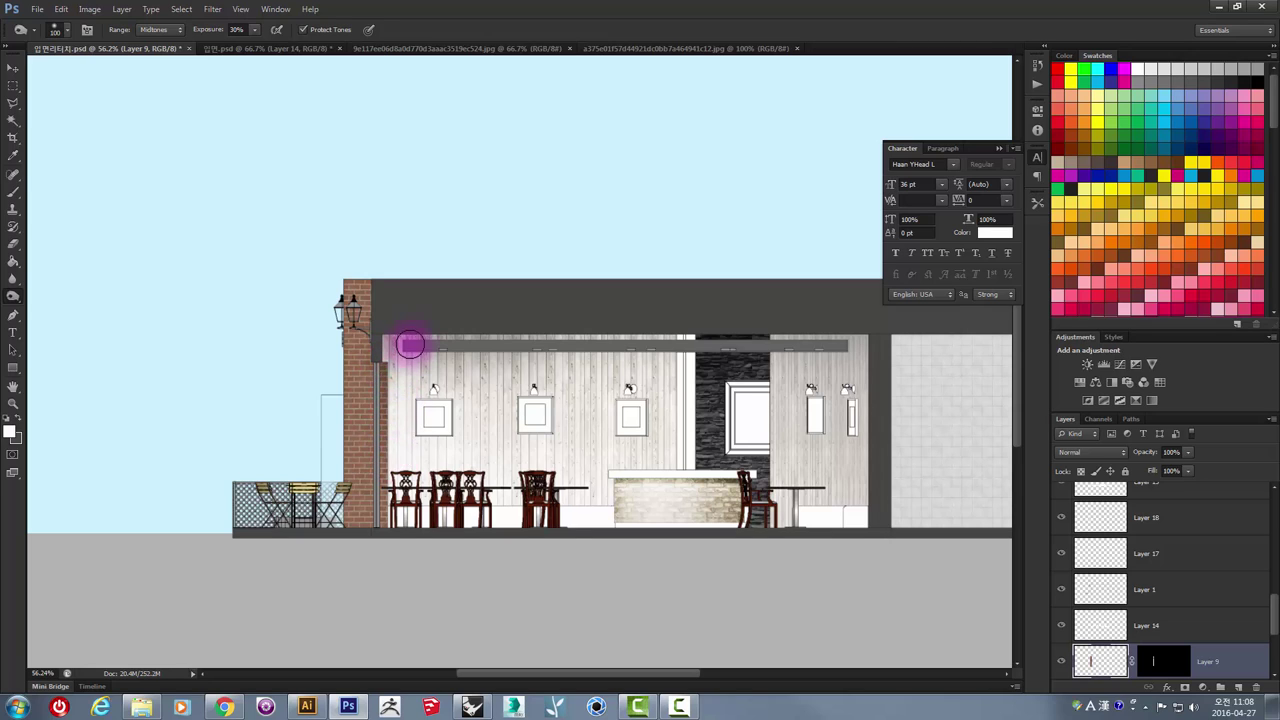
drag(406, 408, 366, 240)
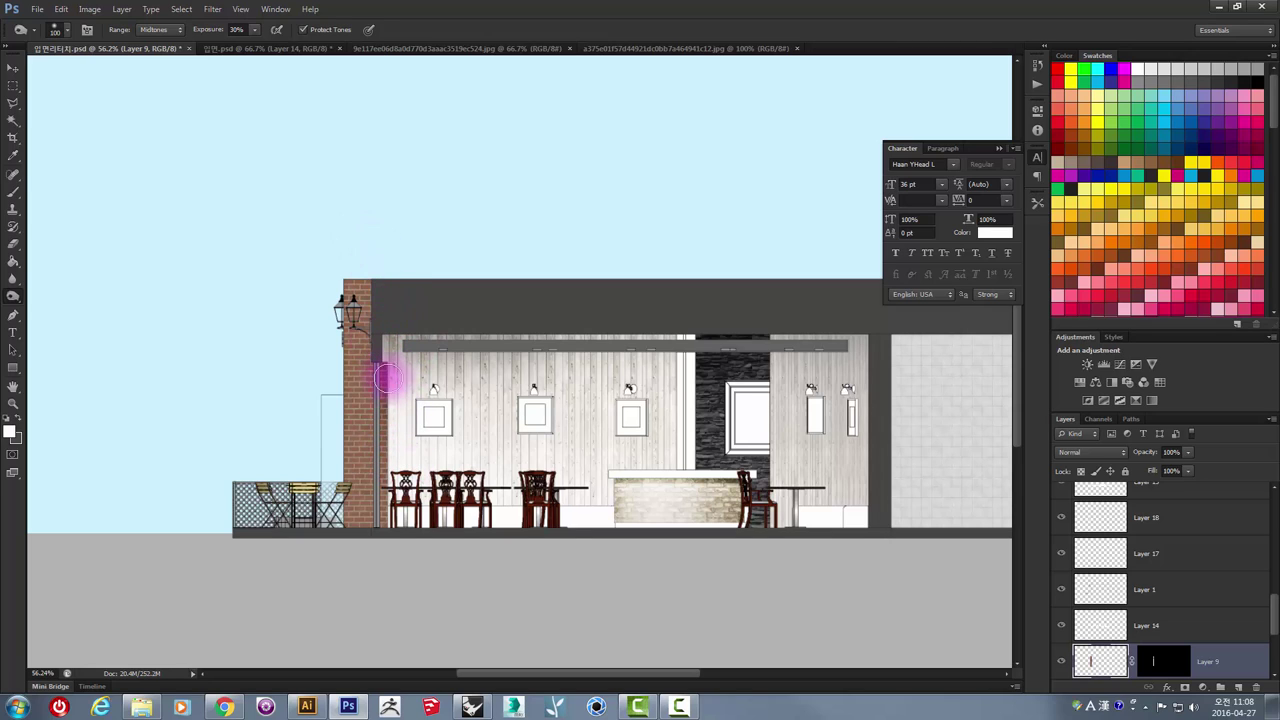
key(bracketright)
mouse_move(389, 398)
mouse_down()
mouse_move(400, 529)
mouse_move(414, 488)
mouse_move(309, 577)
mouse_move(663, 200)
mouse_move(263, 189)
mouse_move(73, 229)
mouse_move(30, 289)
mouse_up()
key(bracketright)
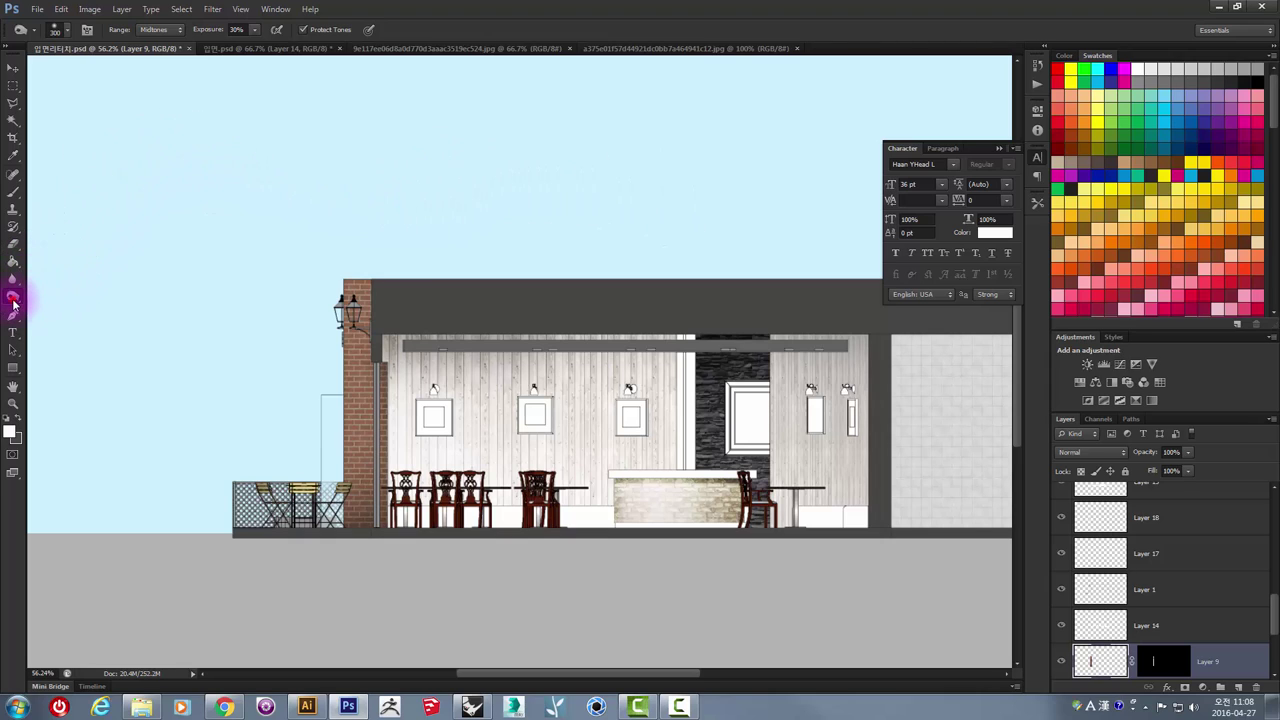
- Dodge the top of the brick column to brighten it
click(13, 300)
click(59, 297)
mouse_move(351, 300)
mouse_down()
mouse_move(348, 275)
mouse_move(212, 490)
mouse_move(350, 192)
mouse_move(251, 237)
mouse_move(91, 137)
mouse_move(42, 90)
mouse_up()
click(12, 90)
- Add a new empty layer above Layer 9
scroll(294, 234, down, 5)
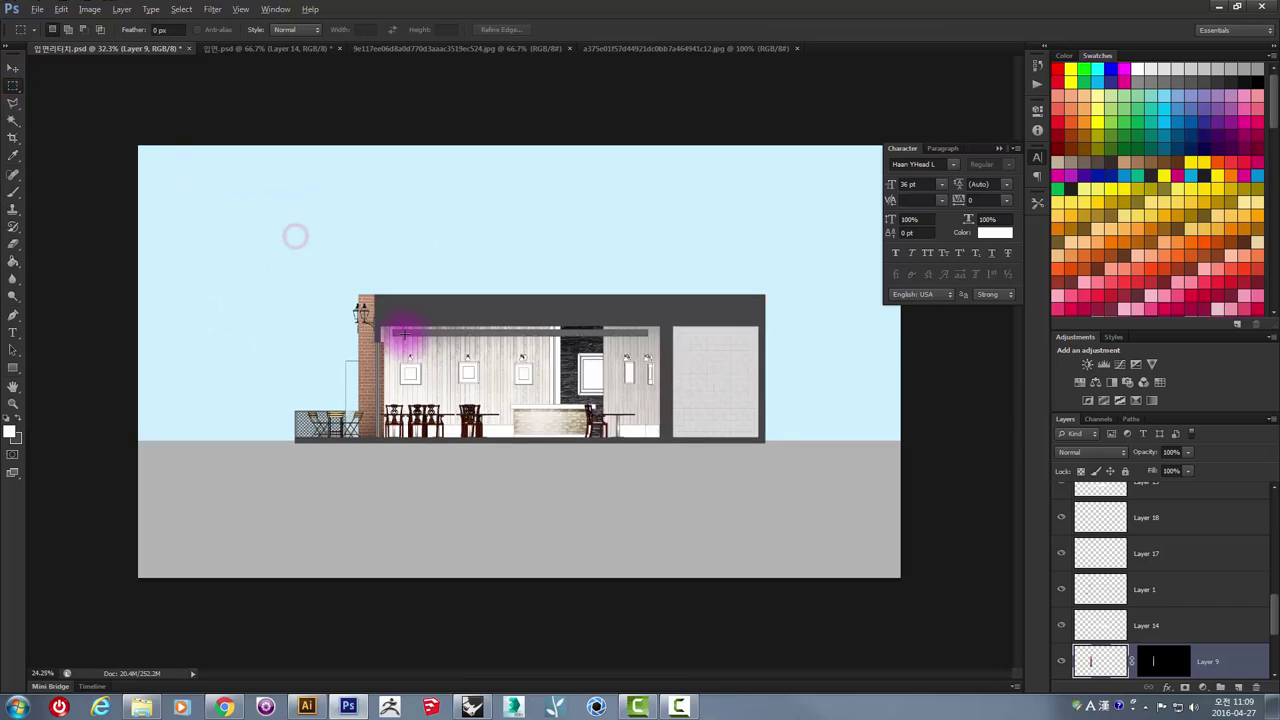
scroll(314, 277, up, 2)
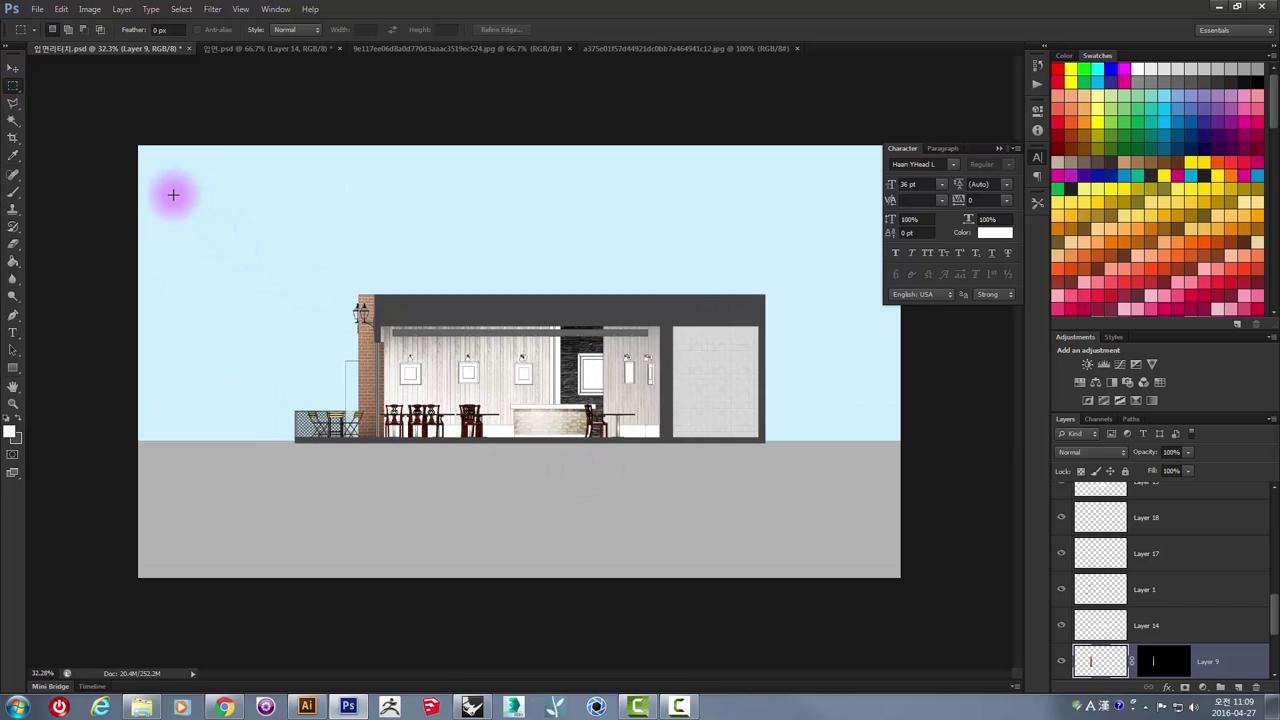
drag(1266, 643, 1275, 670)
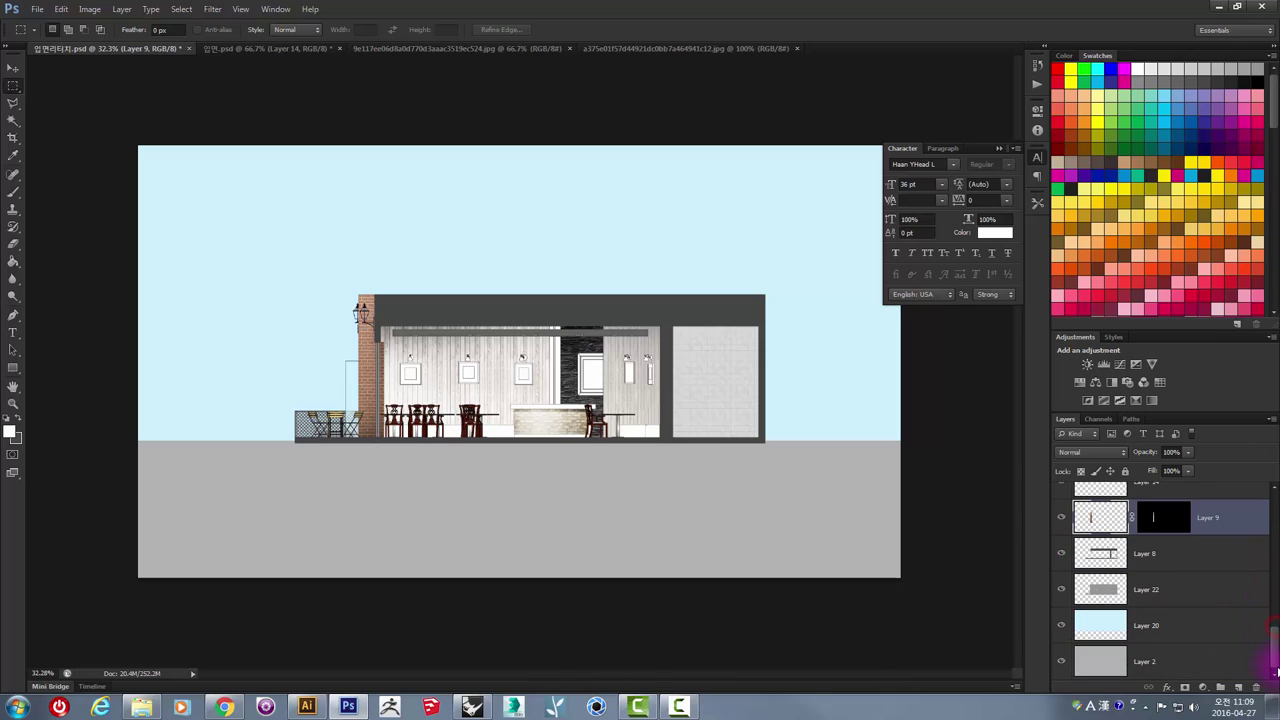
click(1238, 690)
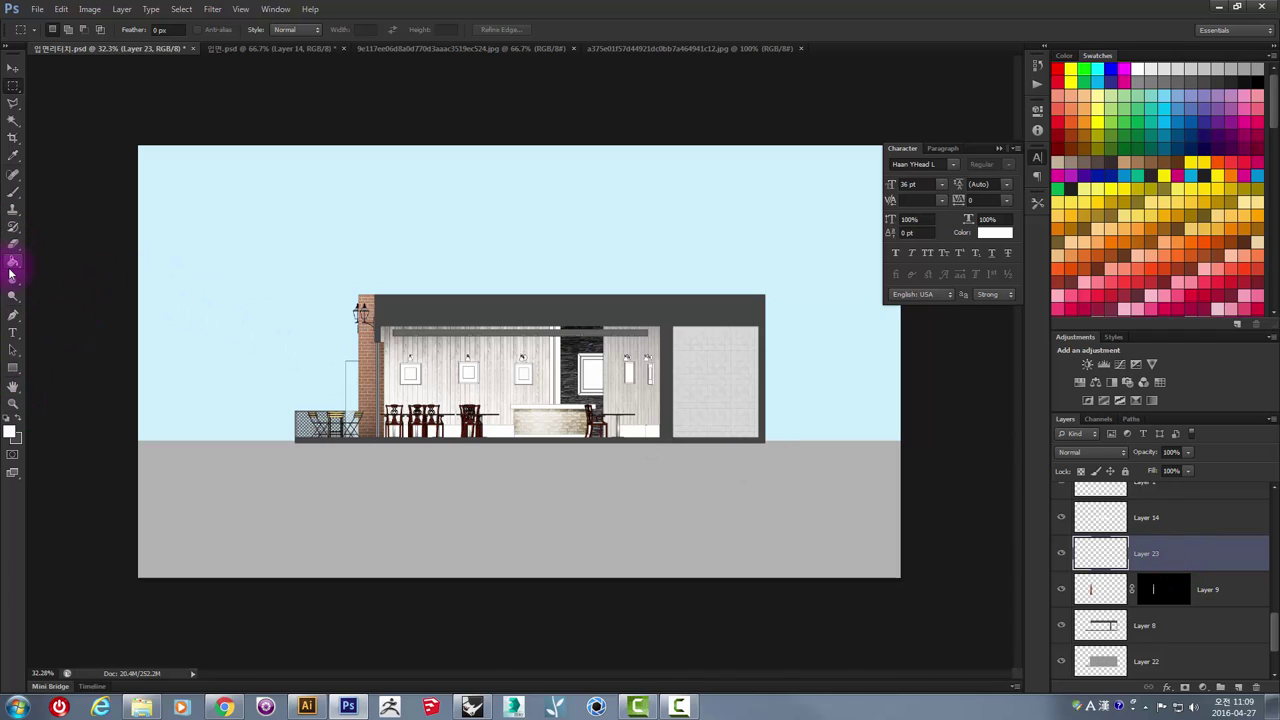
- Paint soft white light across the upper-left sky, dropping brush opacity to 10%
click(12, 198)
click(305, 221)
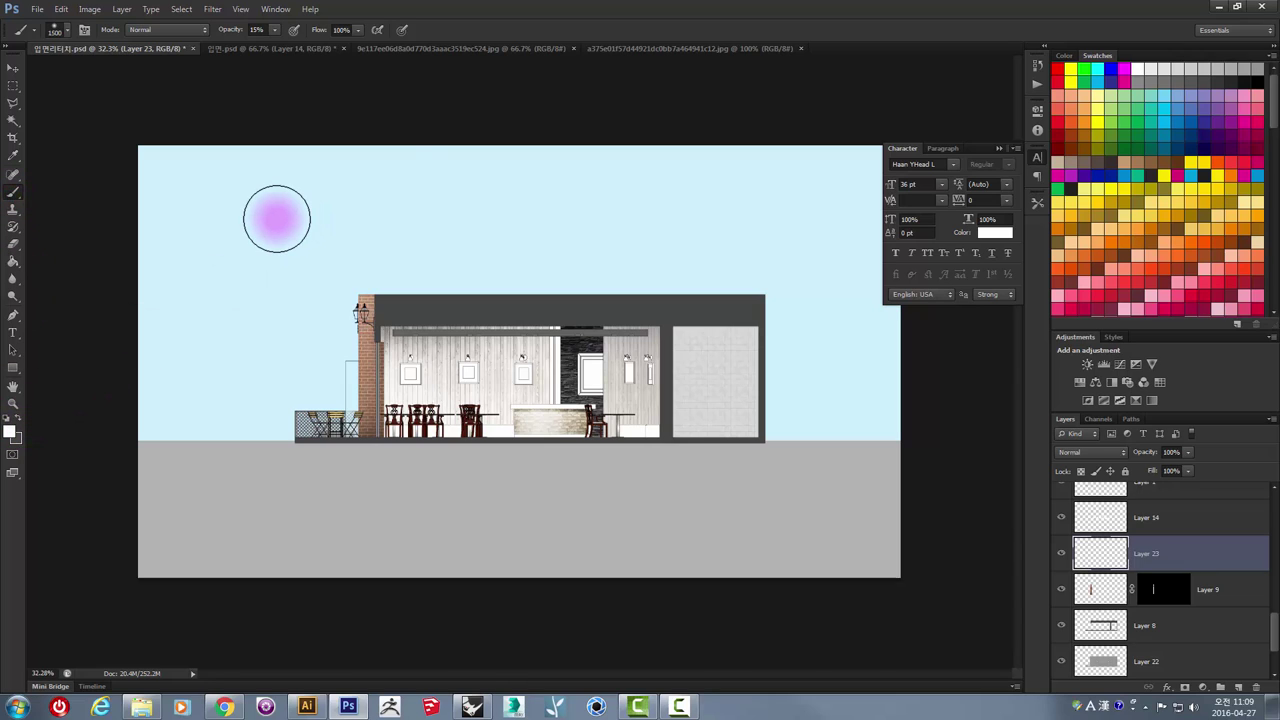
drag(277, 219, 224, 90)
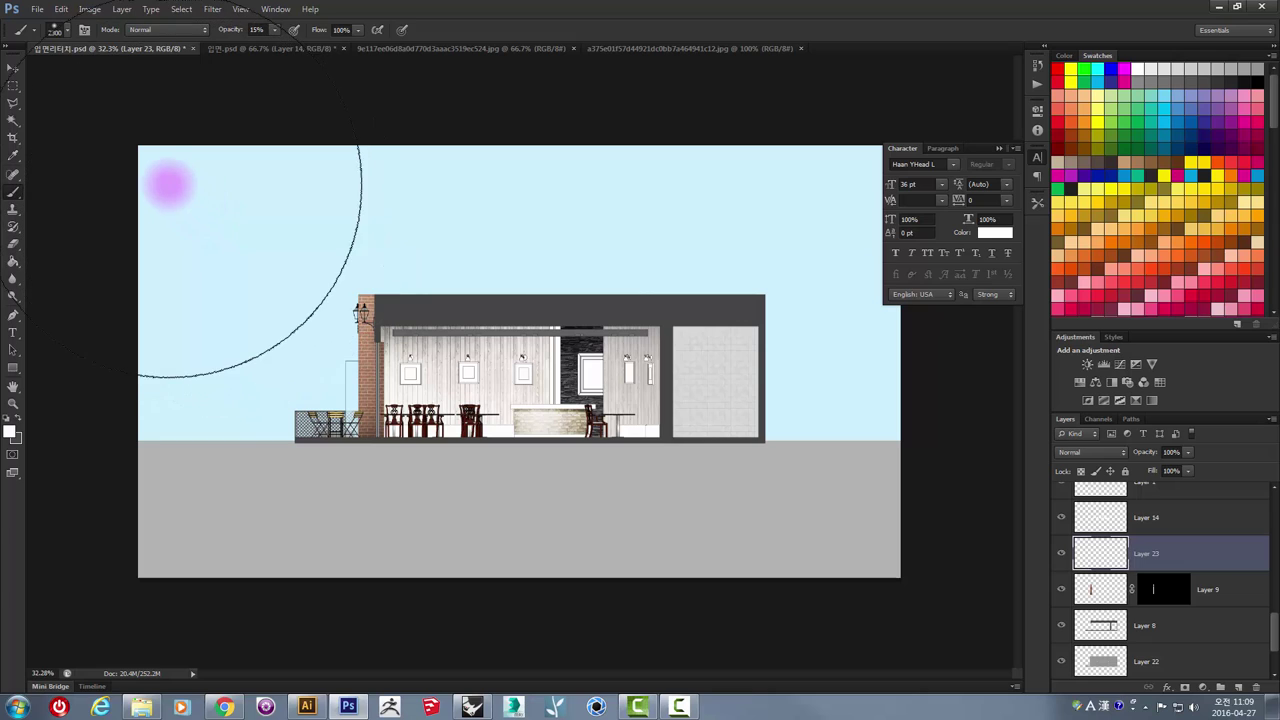
click(256, 29)
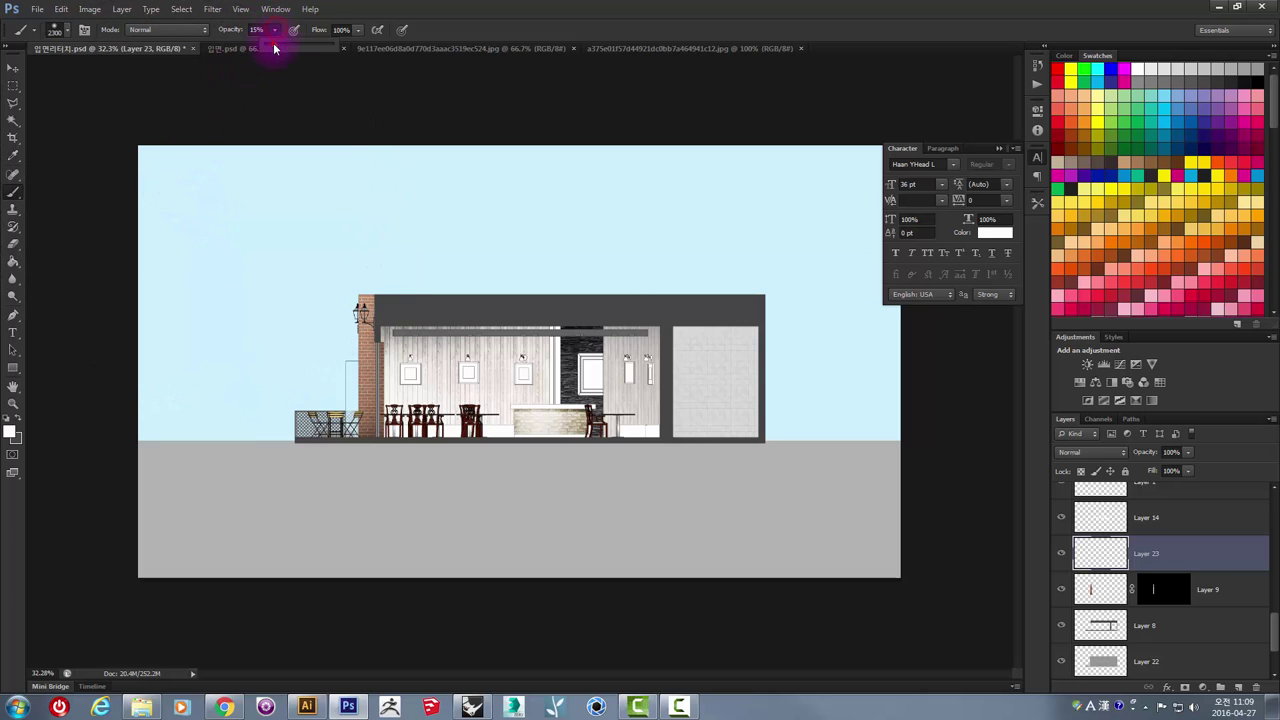
text(10)
mouse_move(177, 197)
mouse_down()
mouse_move(187, 181)
mouse_move(167, 179)
mouse_move(220, 217)
mouse_move(180, 205)
mouse_move(166, 249)
mouse_up()
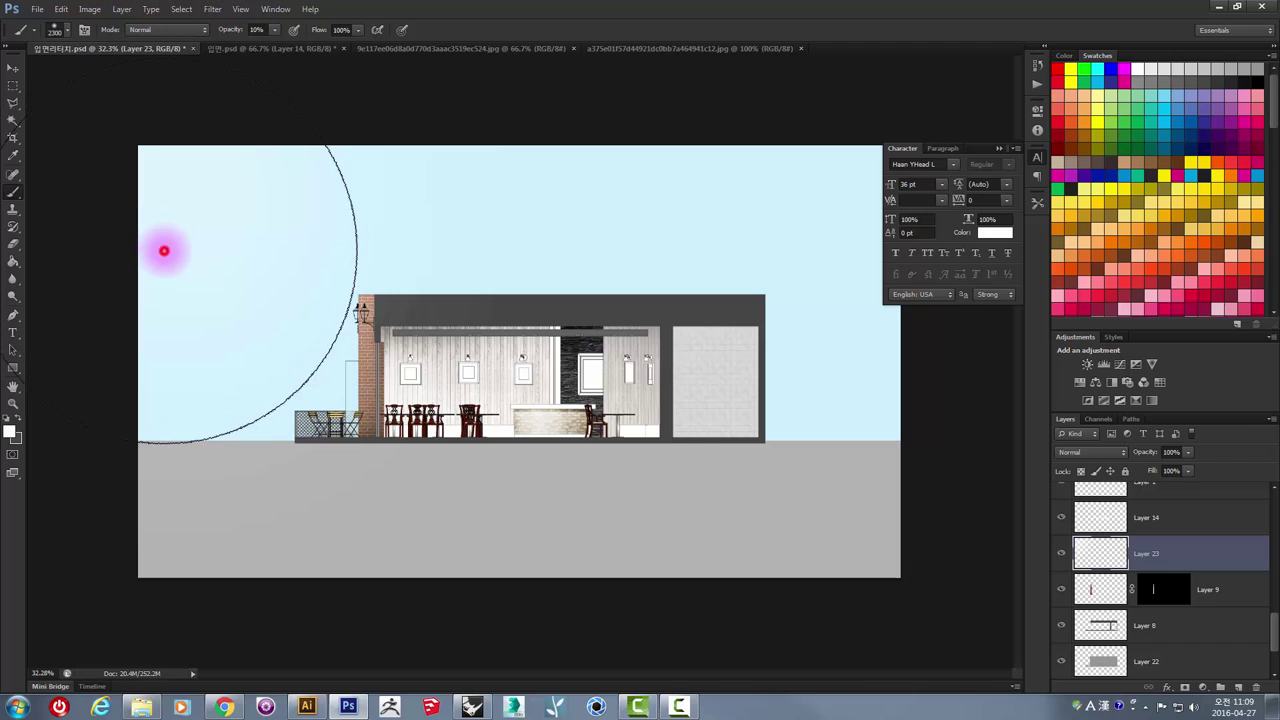
mouse_move(349, 131)
mouse_down()
mouse_move(293, 148)
mouse_move(400, 126)
mouse_move(257, 166)
mouse_move(163, 257)
mouse_move(148, 316)
mouse_move(157, 277)
mouse_move(511, 280)
mouse_move(506, 194)
mouse_move(720, 203)
mouse_move(371, 191)
mouse_move(423, 157)
mouse_move(543, 137)
mouse_move(194, 214)
mouse_move(183, 294)
mouse_move(263, 329)
mouse_move(125, 215)
mouse_up()
click(13, 68)
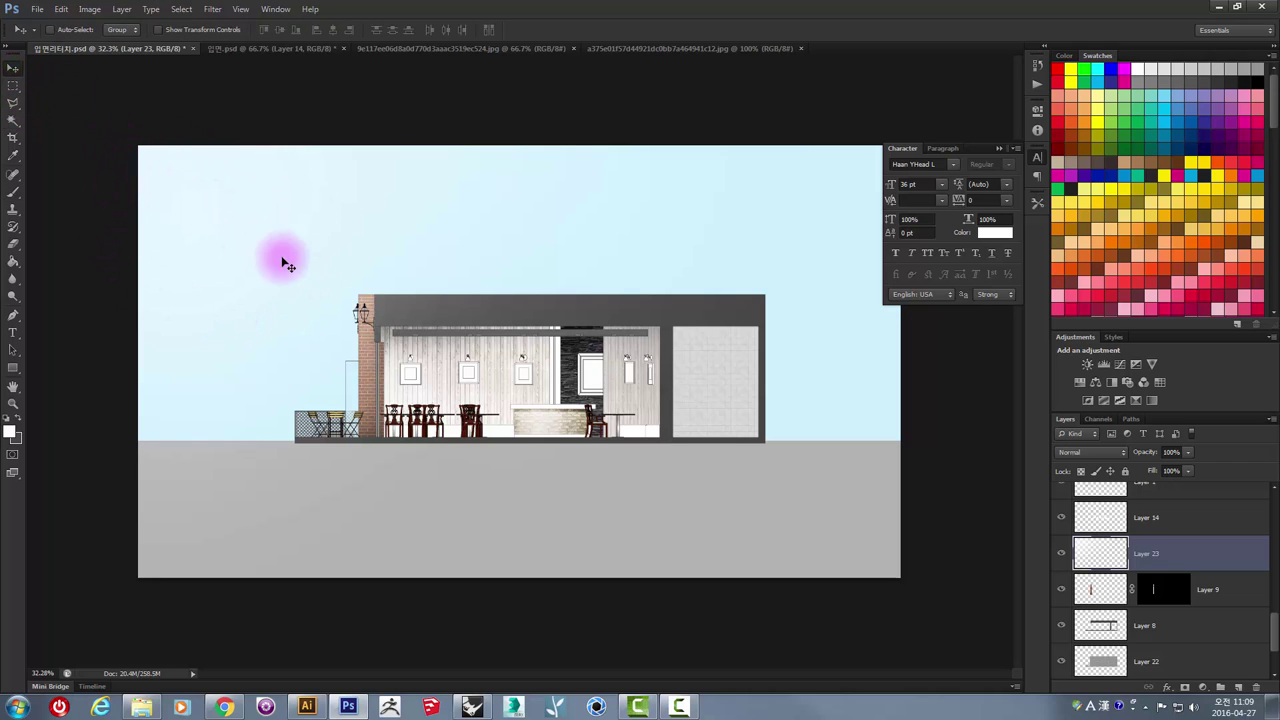
- Add a new empty layer above Layer 23 with the Rectangular Marquee tool active
scroll(410, 362, up, 1)
scroll(400, 357, up, 5)
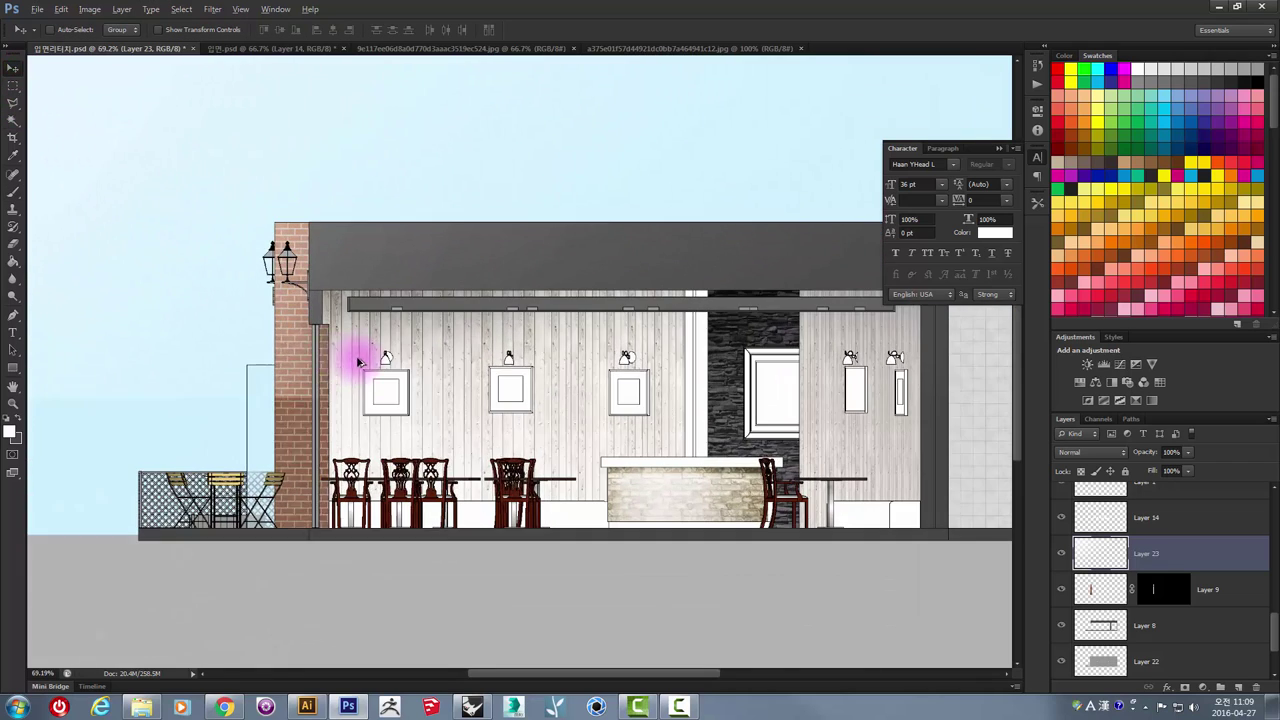
scroll(316, 352, up, 2)
scroll(300, 320, down, 3)
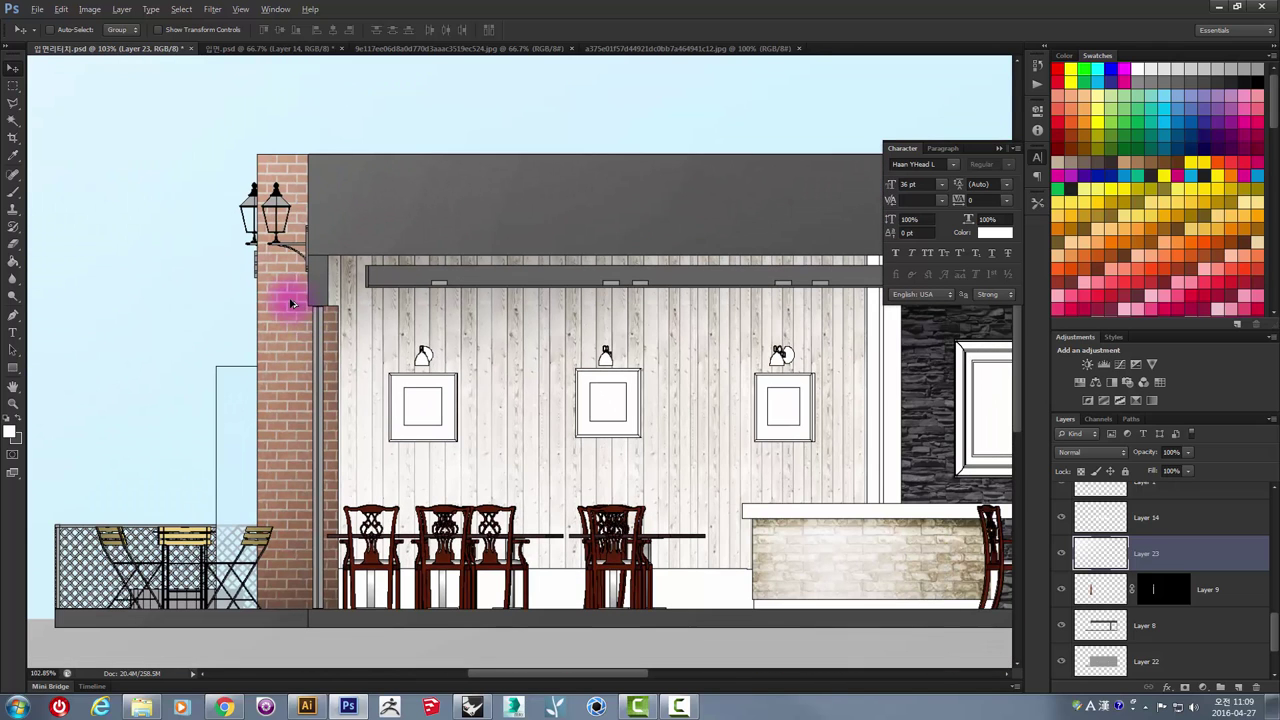
click(13, 103)
scroll(325, 322, up, 1)
scroll(322, 322, up, 1)
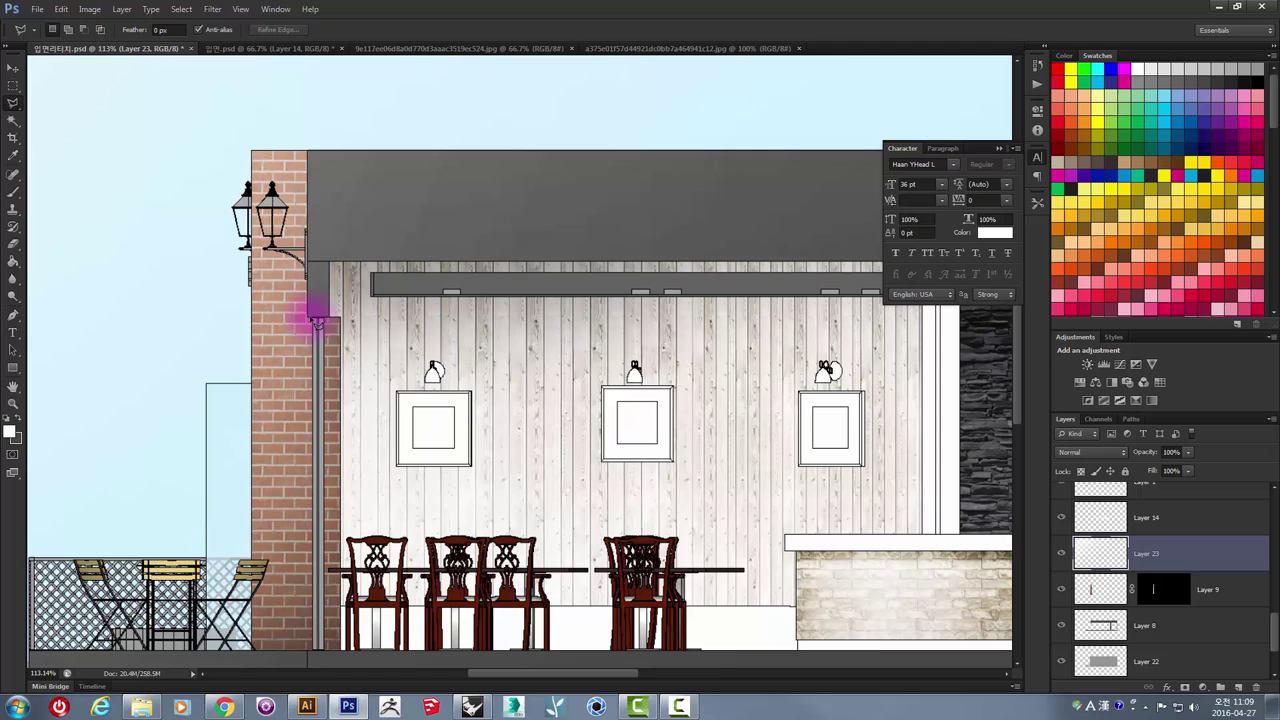
click(13, 85)
click(1238, 690)
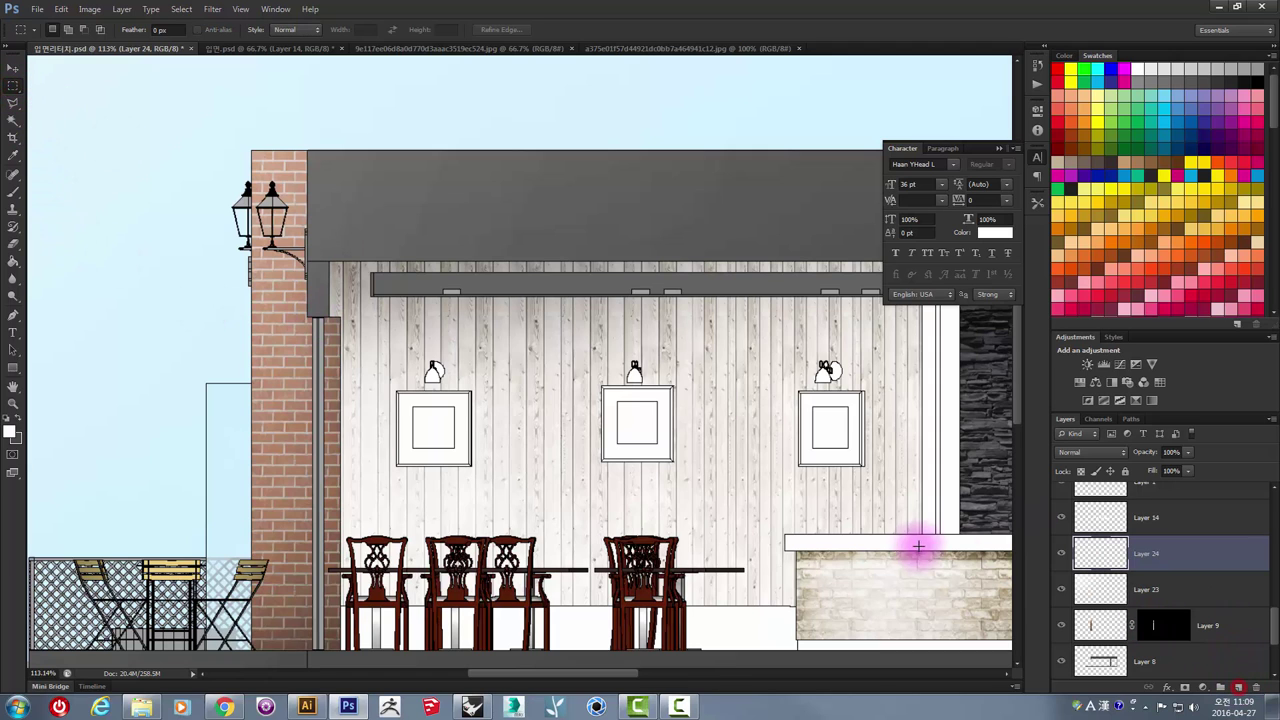
scroll(540, 372, down, 5)
scroll(540, 372, down, 3)
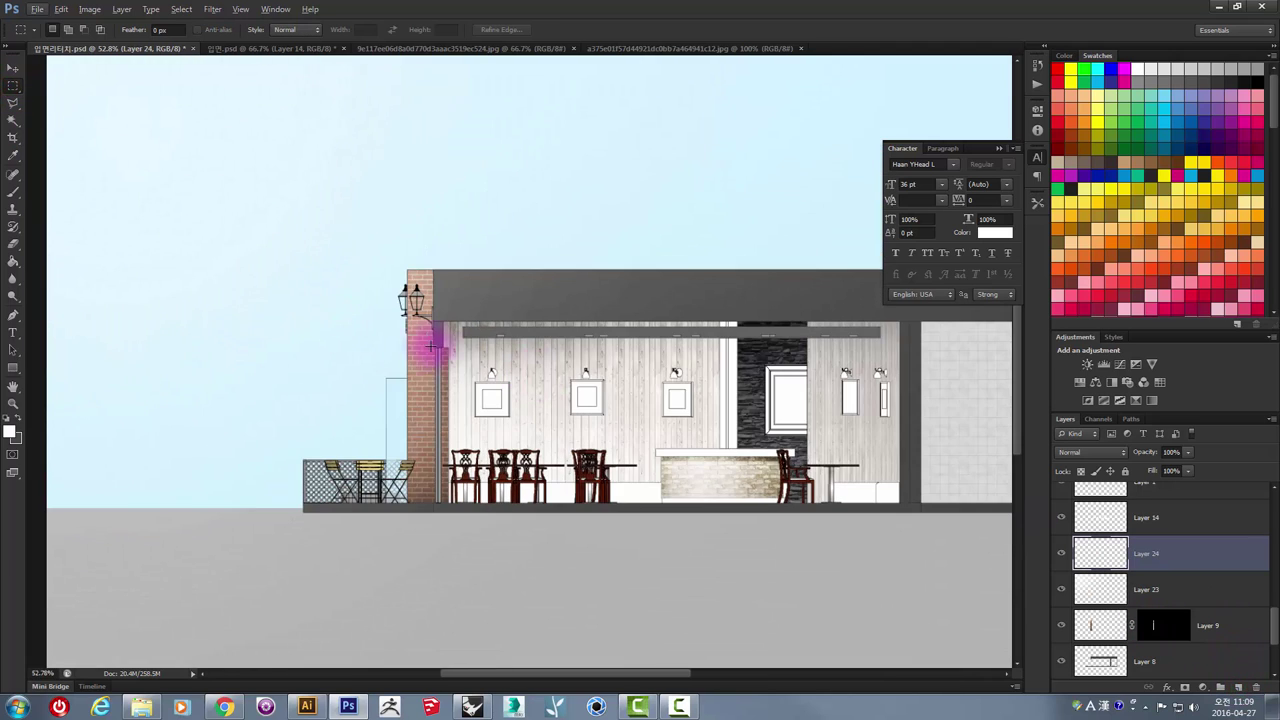
- Fill a rectangle from the lamp down past the ground with white, then deselect
drag(395, 295, 758, 580)
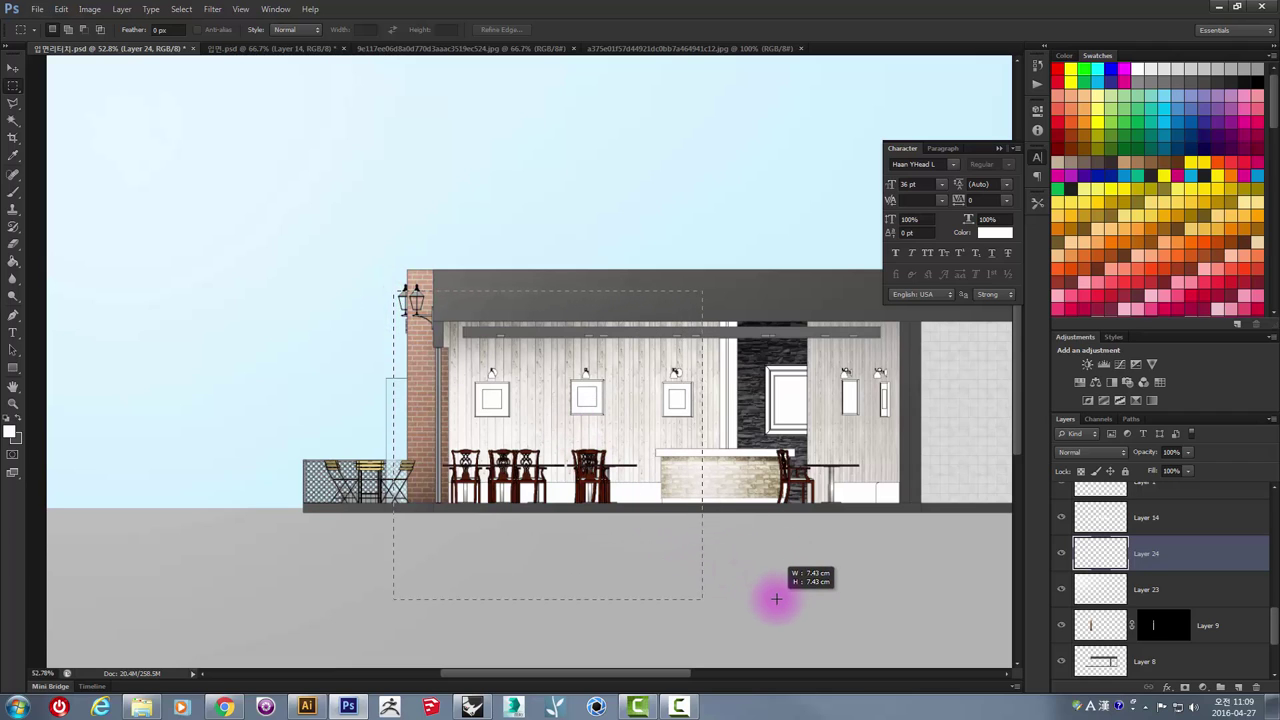
drag(758, 583, 771, 594)
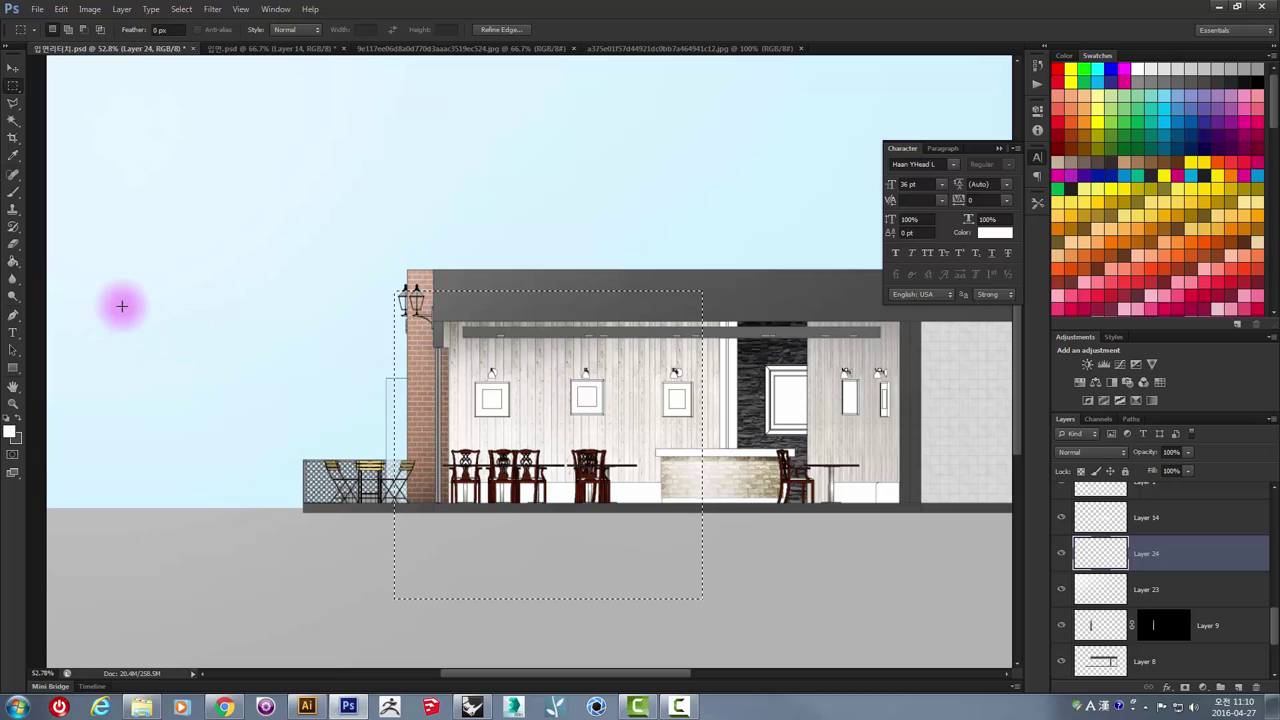
click(13, 263)
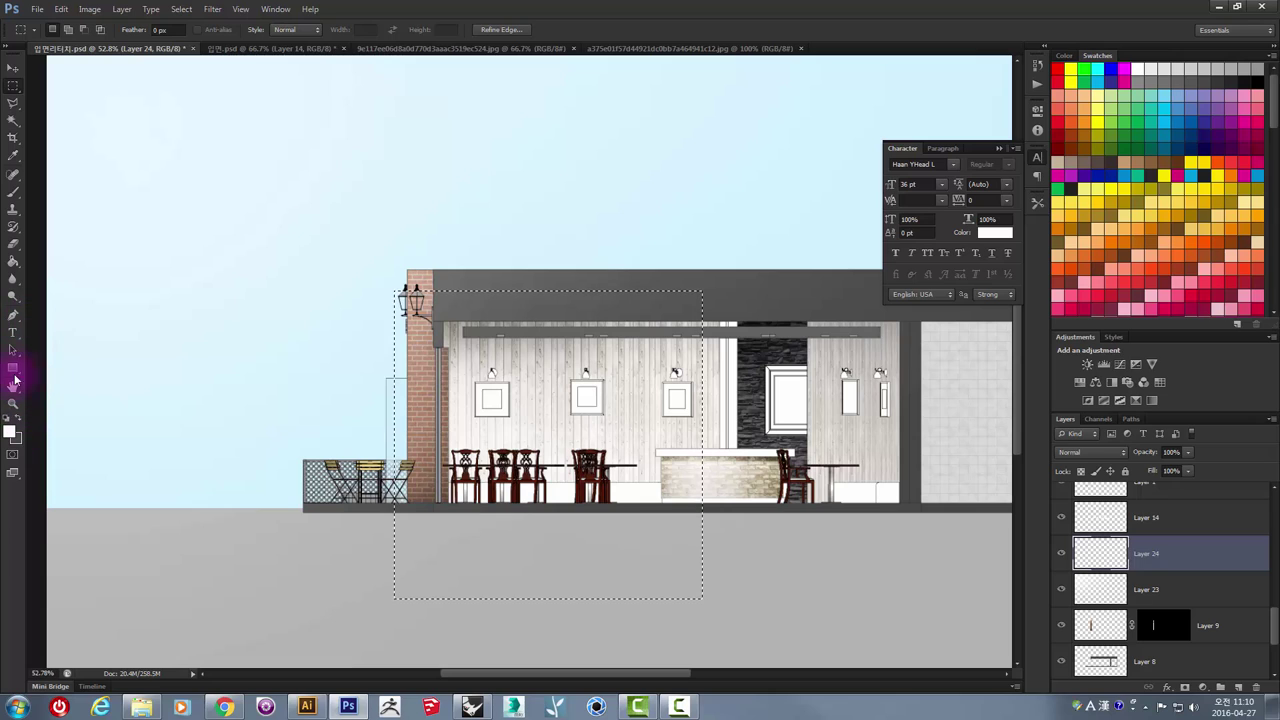
click(12, 263)
click(507, 394)
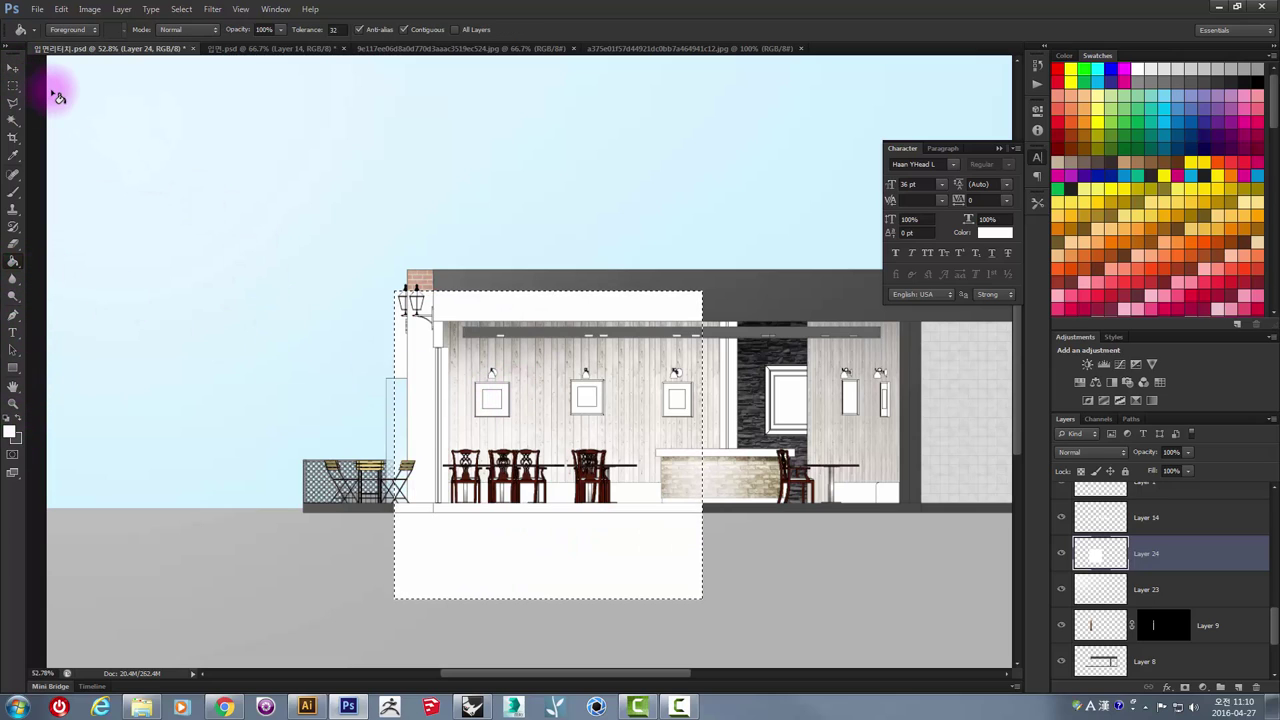
key(ctrl+d)
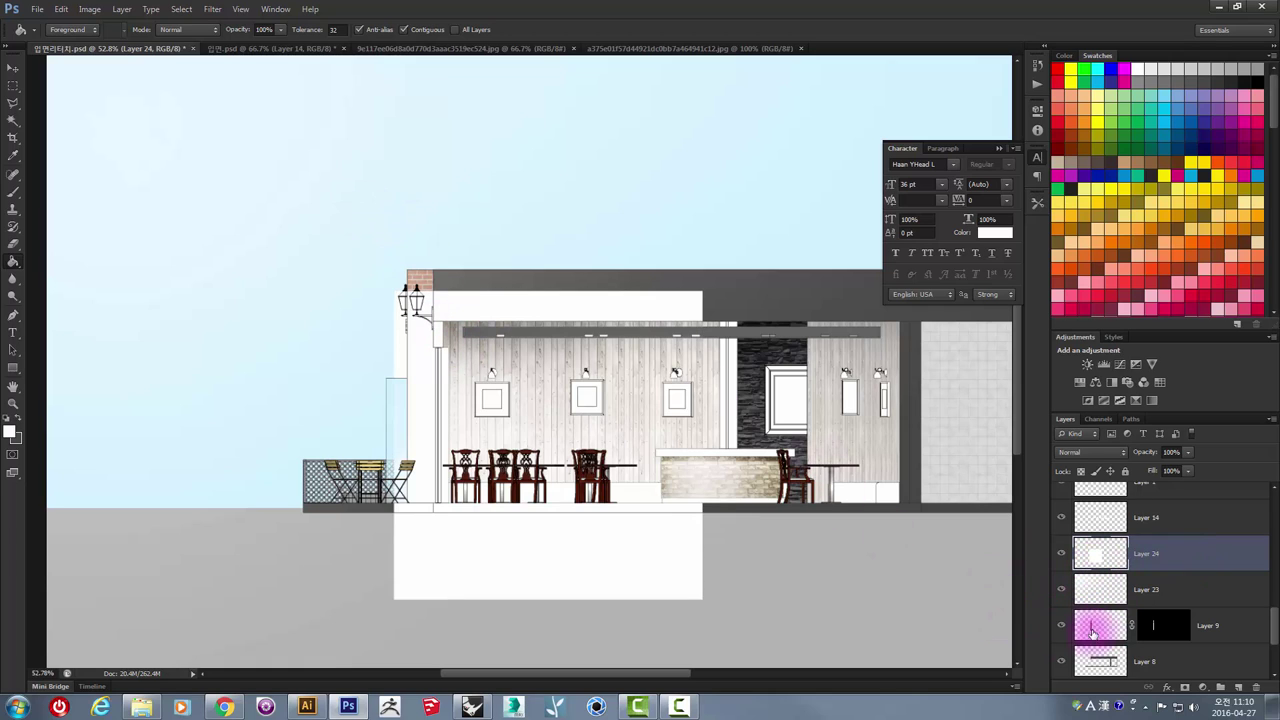
click(14, 68)
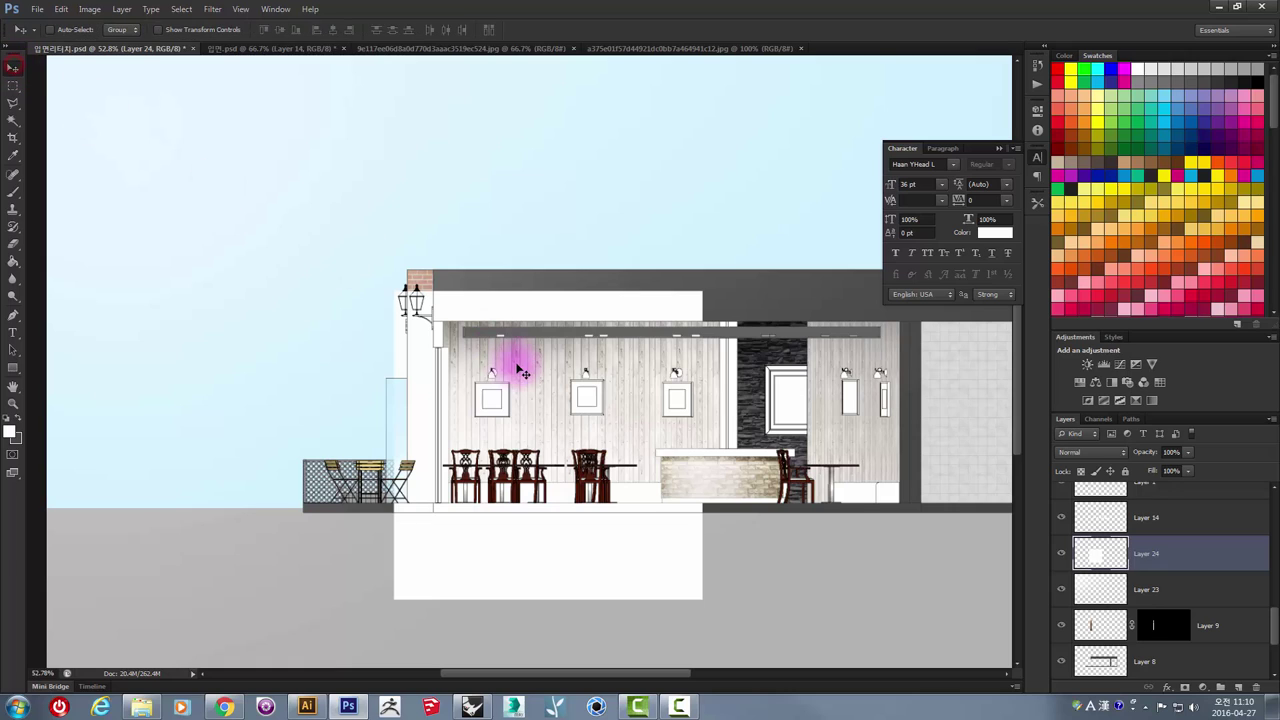
- Place Layer 24 just below Layer 3 and move the white panel up and left
right_click(507, 313)
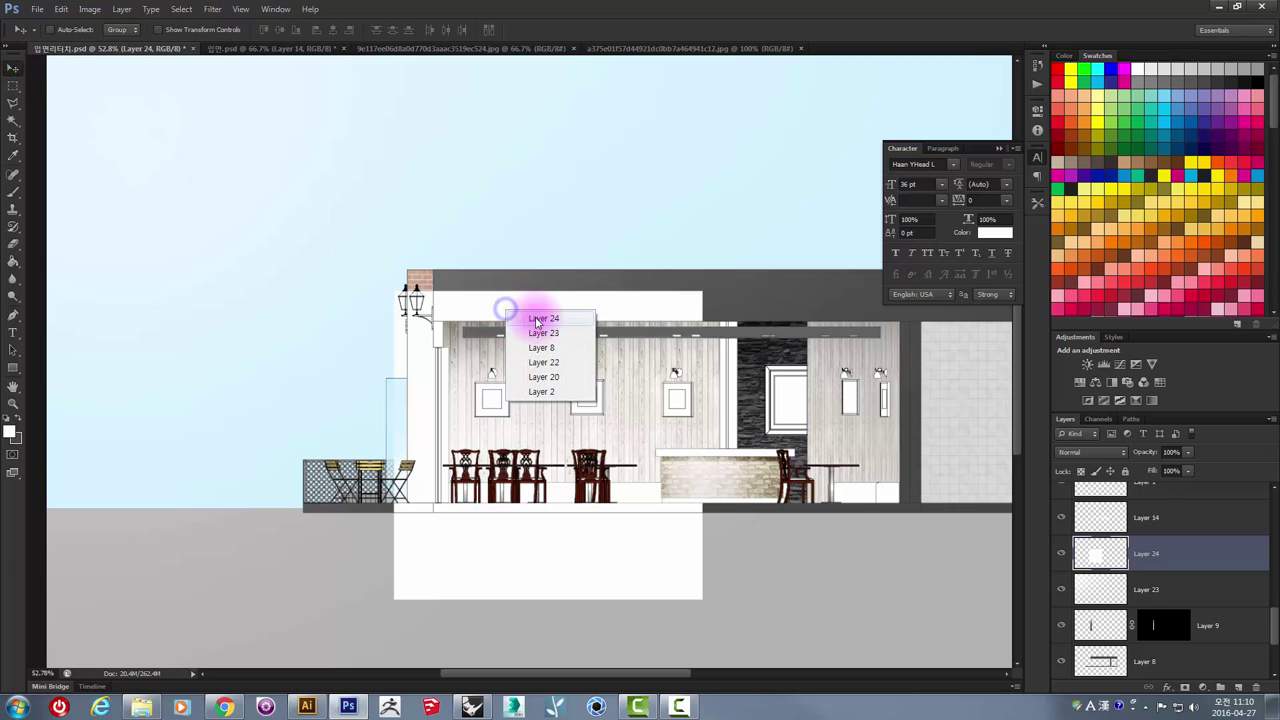
click(531, 320)
drag(1211, 555, 1217, 479)
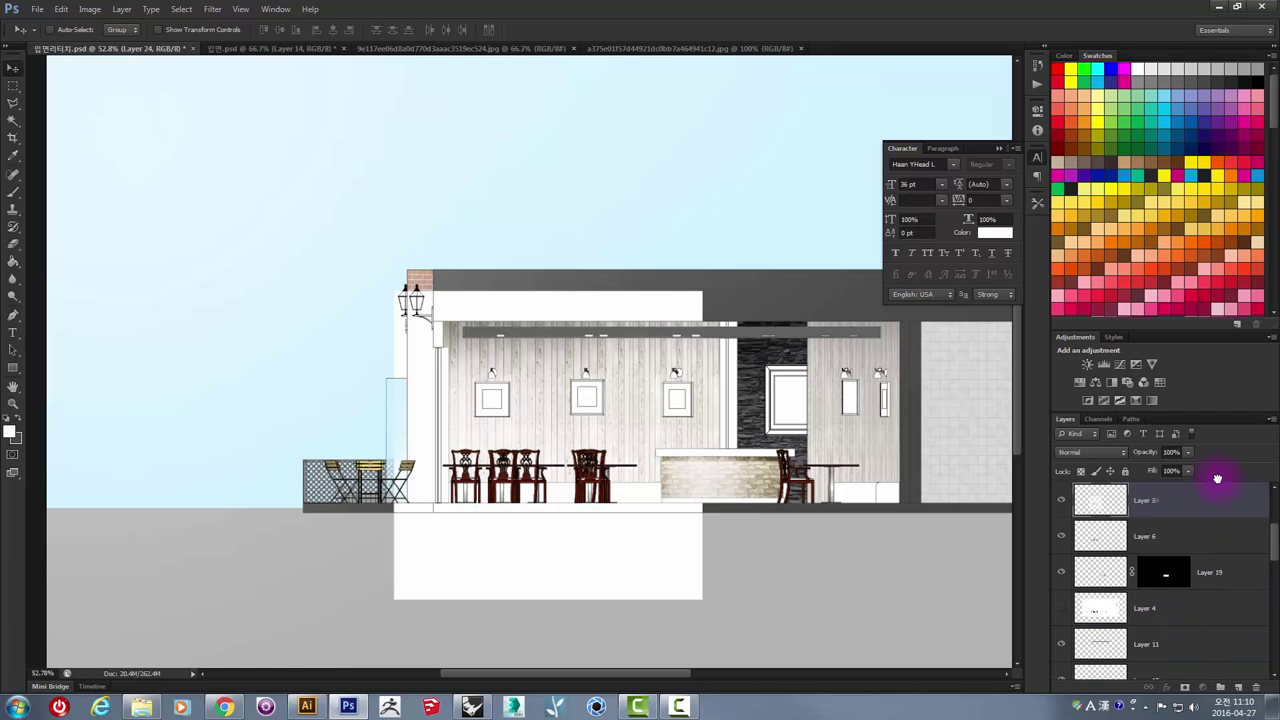
drag(1217, 479, 1220, 548)
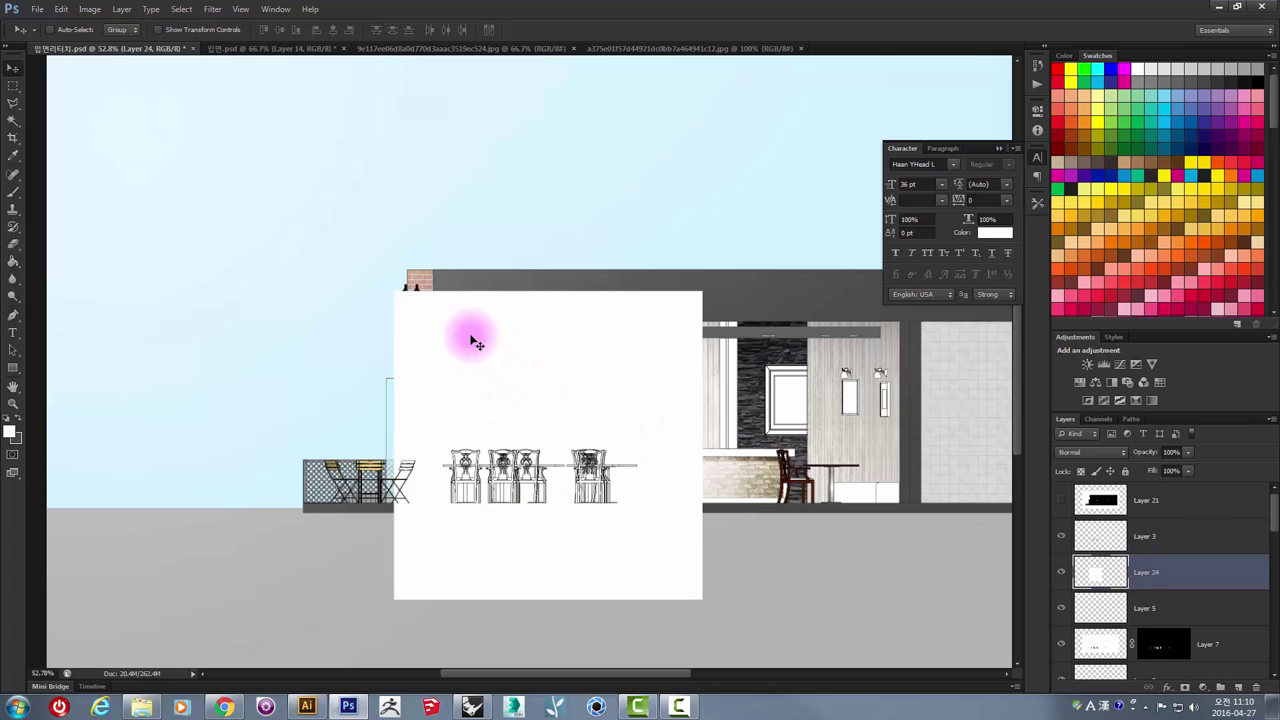
mouse_move(477, 343)
mouse_down()
mouse_move(289, 263)
mouse_move(443, 286)
mouse_up()
- Raise the Layer 8 roof outline above the white panel's layer
right_click(738, 292)
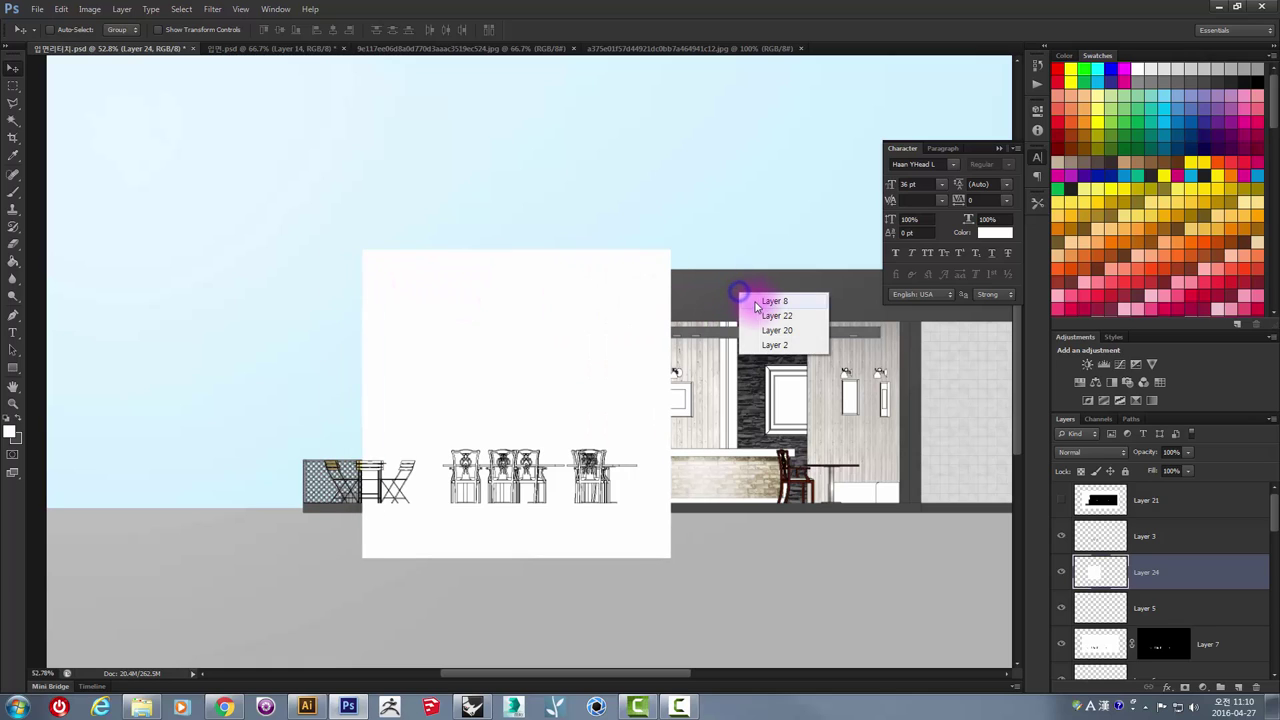
click(770, 301)
mouse_move(1204, 661)
mouse_down()
mouse_move(1198, 481)
mouse_move(1206, 528)
mouse_up()
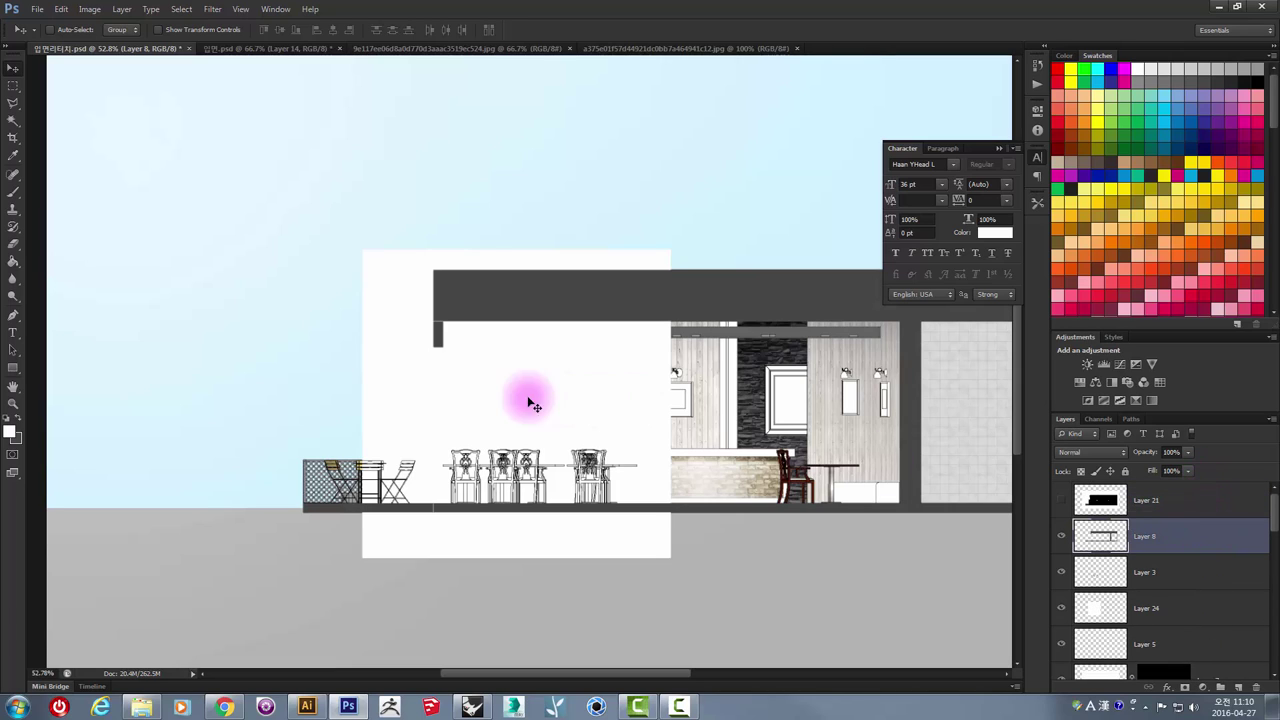
- Move the Layer 24 white panel further left over the terrace
scroll(423, 344, up, 2)
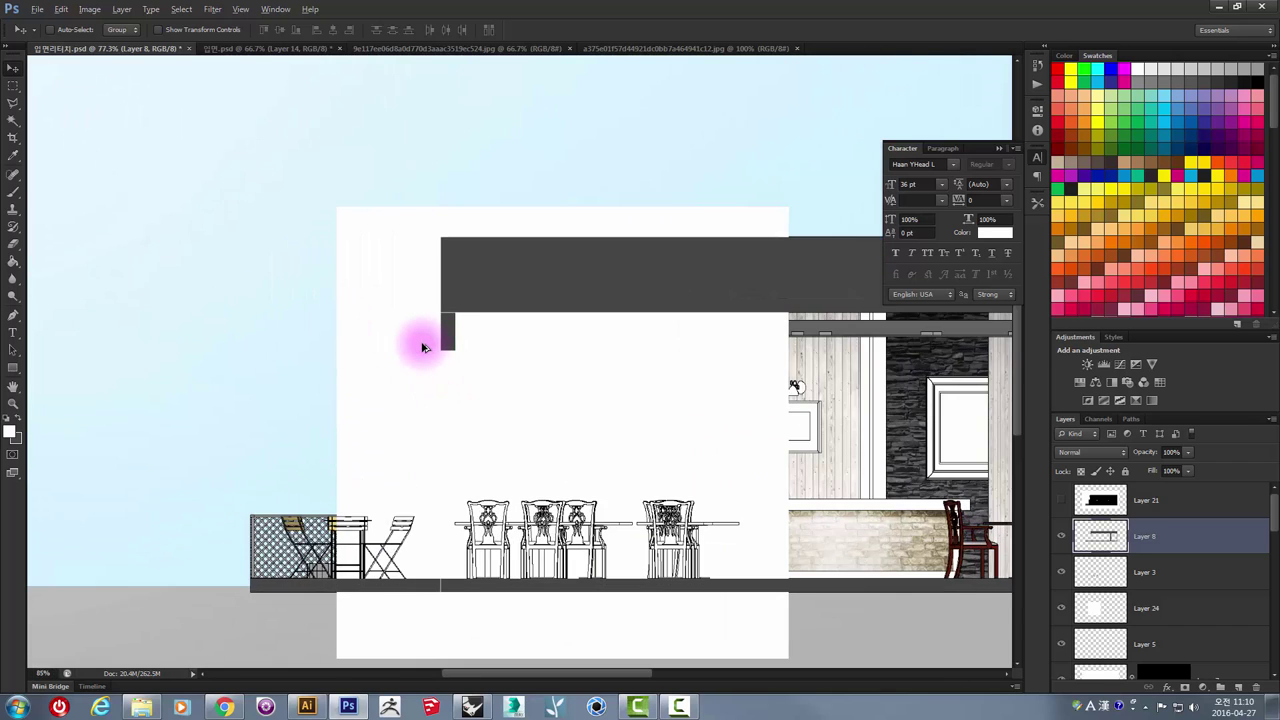
scroll(423, 346, up, 2)
scroll(480, 330, up, 1)
scroll(480, 335, down, 2)
right_click(534, 349)
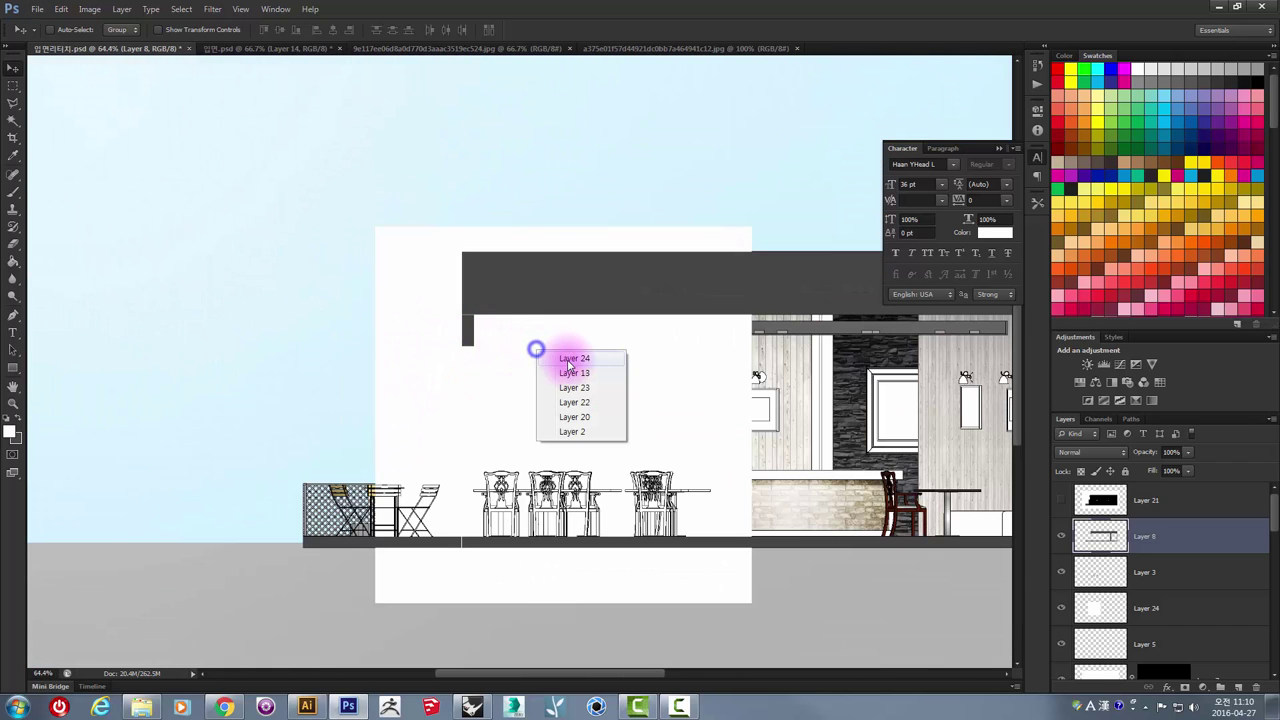
click(566, 362)
mouse_move(563, 363)
mouse_down()
mouse_move(577, 472)
mouse_move(500, 471)
mouse_move(491, 509)
mouse_move(503, 480)
mouse_move(373, 288)
mouse_up()
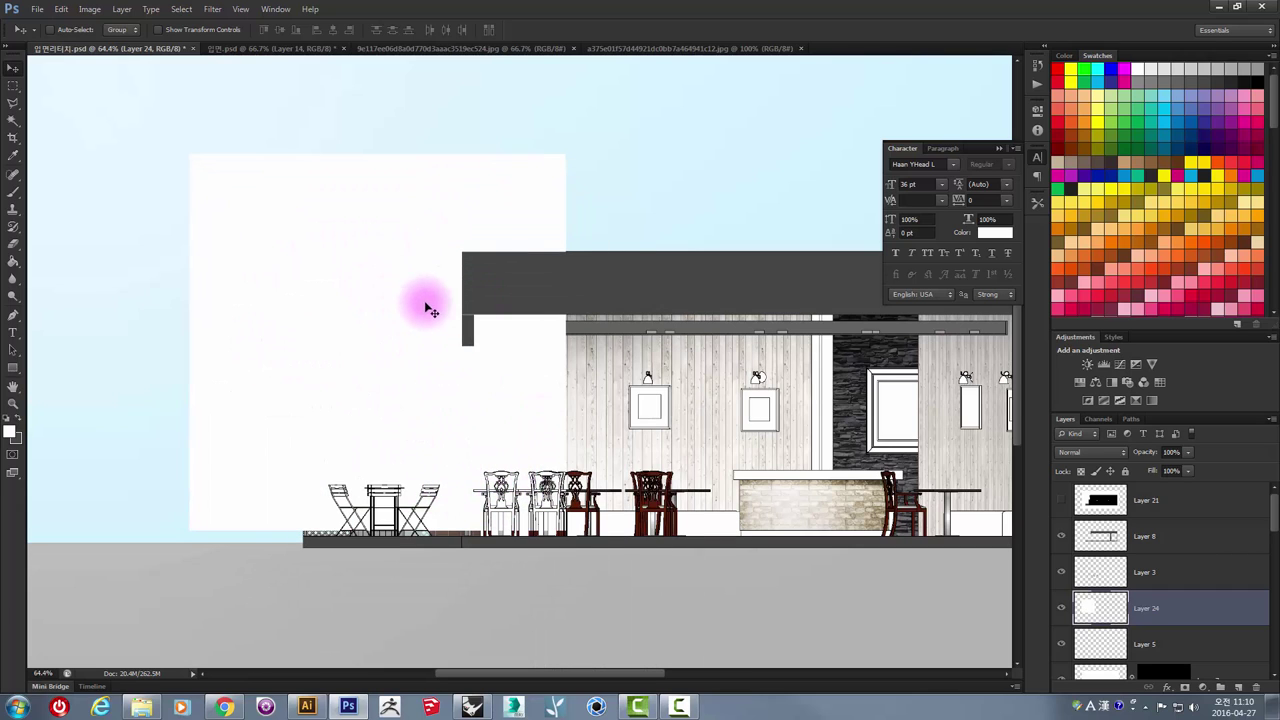
key(ctrl+t)
- Rotate the white panel to 30° and slide its tip onto the brick wall below the lamp
mouse_move(580, 149)
mouse_down()
mouse_move(646, 257)
mouse_move(657, 340)
mouse_move(655, 188)
mouse_move(668, 289)
mouse_up()
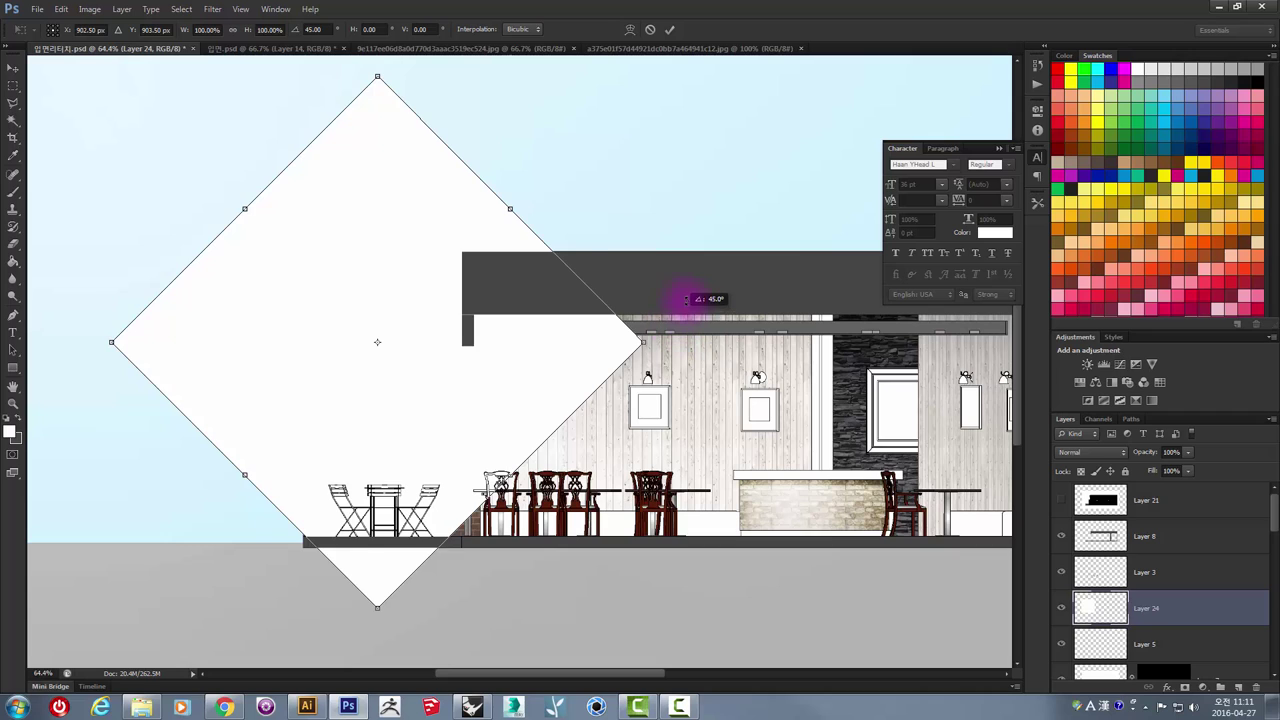
drag(686, 300, 688, 293)
key(Return)
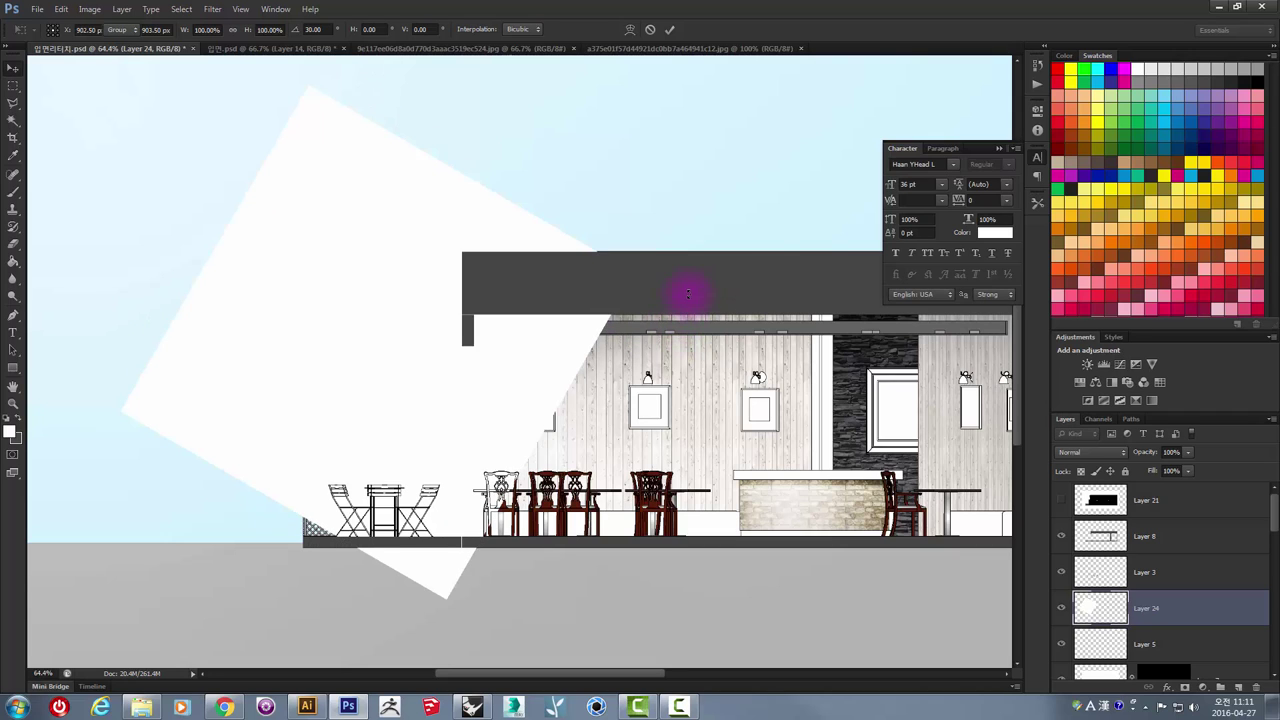
mouse_move(362, 172)
mouse_down()
mouse_move(469, 463)
mouse_move(513, 437)
mouse_move(449, 349)
mouse_move(494, 370)
mouse_up()
scroll(460, 352, up, 2)
scroll(468, 356, up, 3)
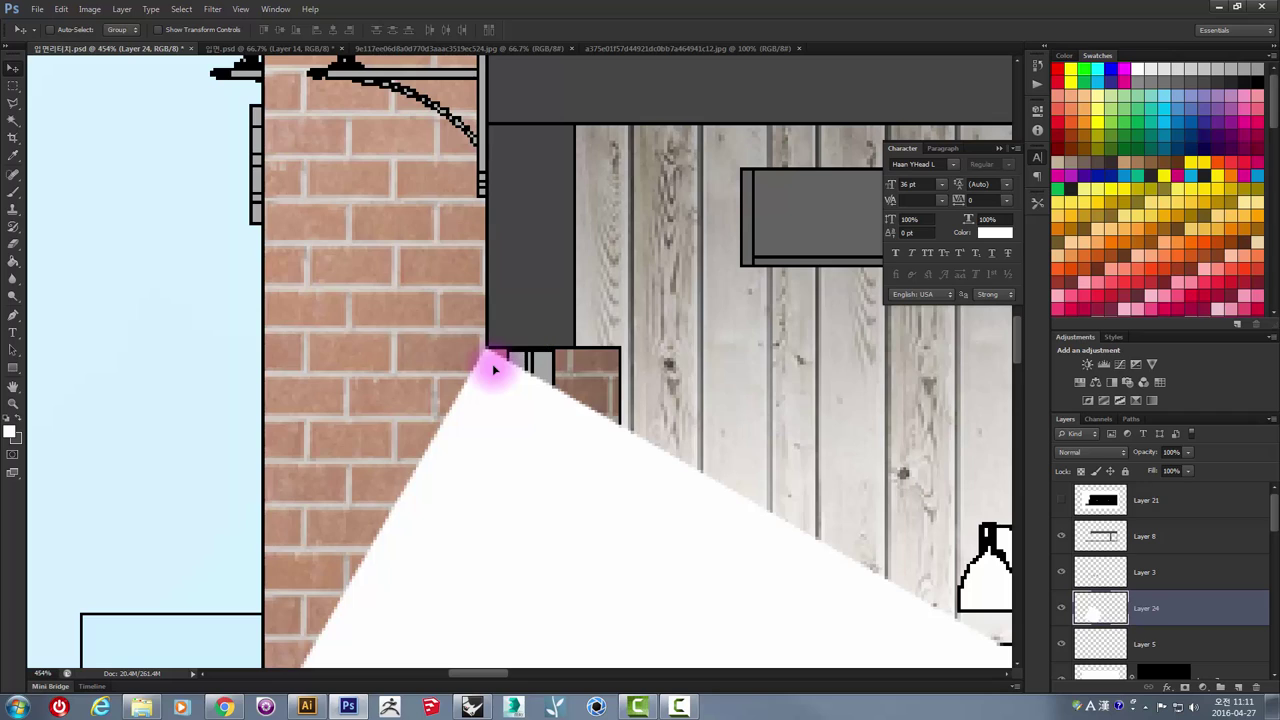
scroll(494, 368, down, 2)
scroll(528, 389, down, 3)
scroll(600, 370, down, 2)
scroll(680, 335, down, 1)
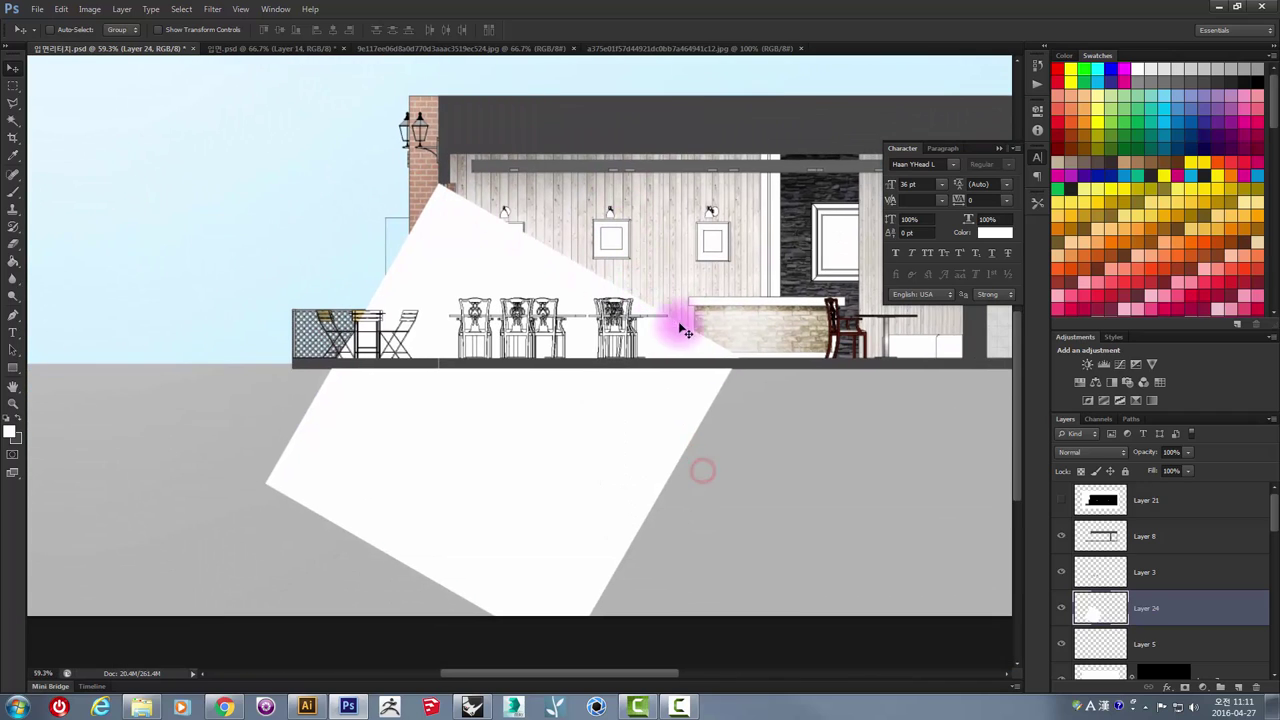
scroll(700, 340, up, 1)
scroll(737, 360, up, 2)
scroll(745, 360, up, 2)
scroll(745, 366, down, 4)
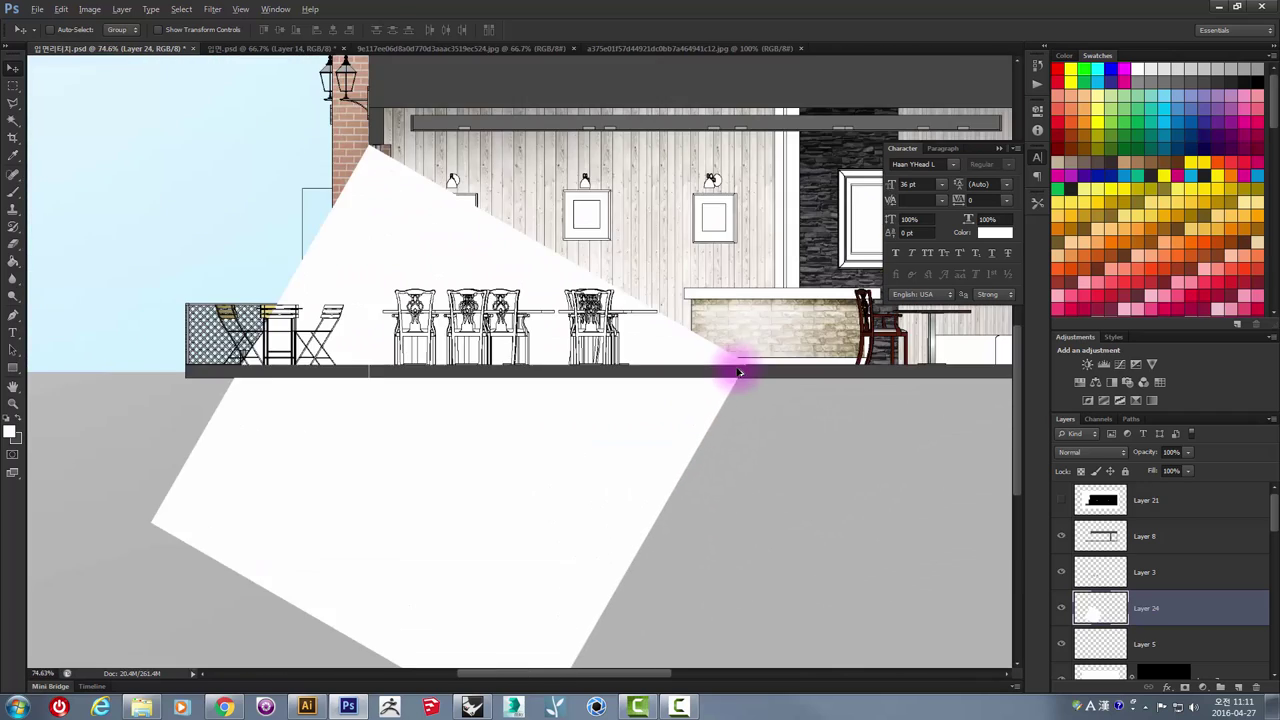
scroll(737, 372, down, 2)
- Enlarge the beam slightly and shift it up and left
key(ctrl+t)
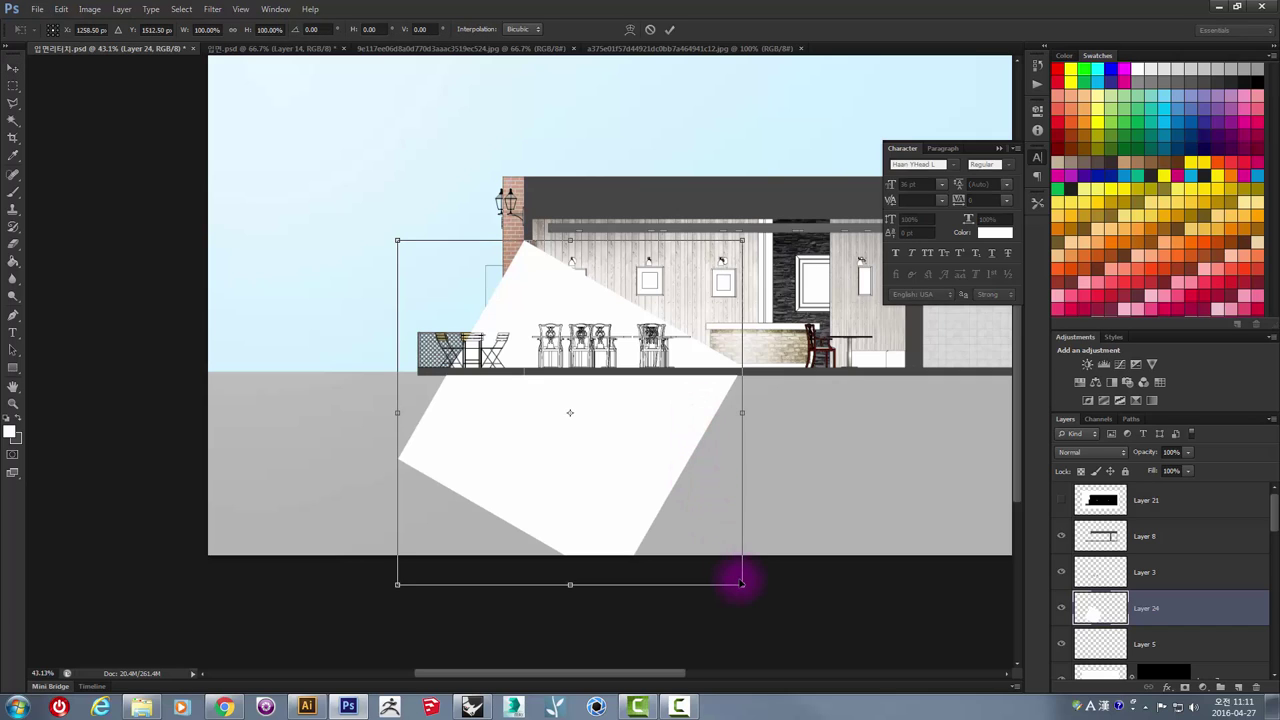
drag(742, 584, 782, 624)
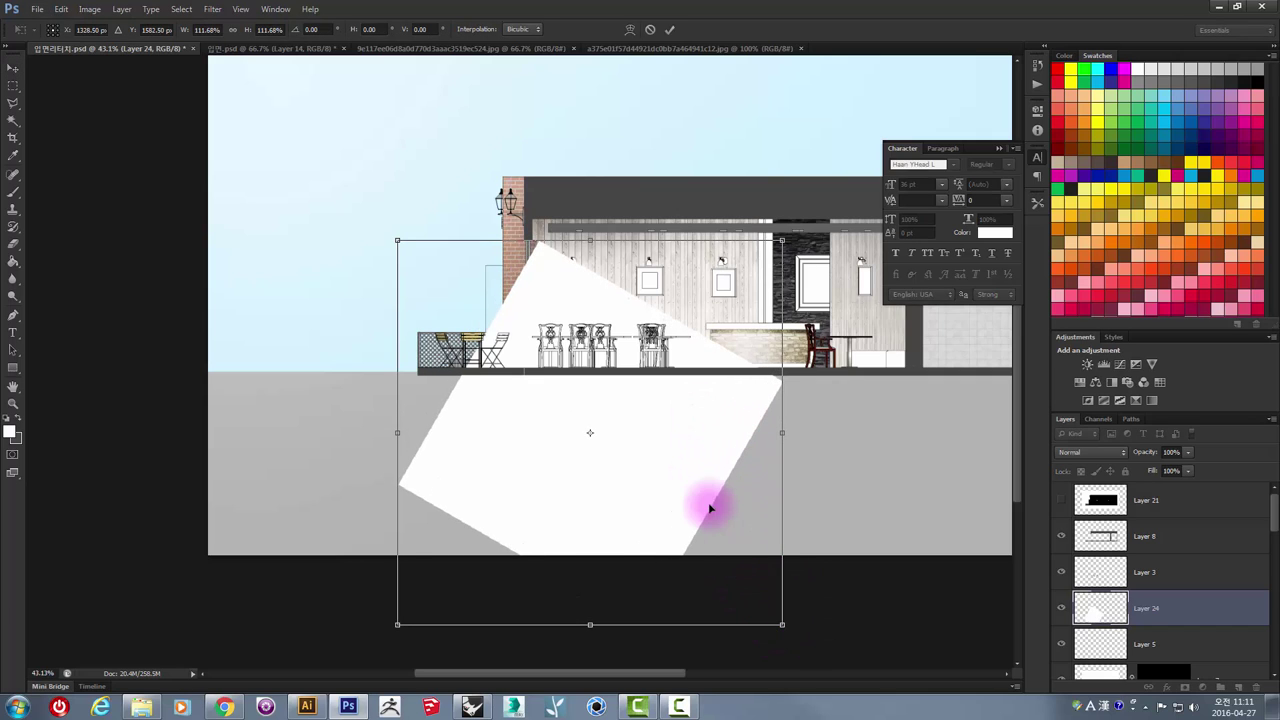
drag(663, 406, 543, 300)
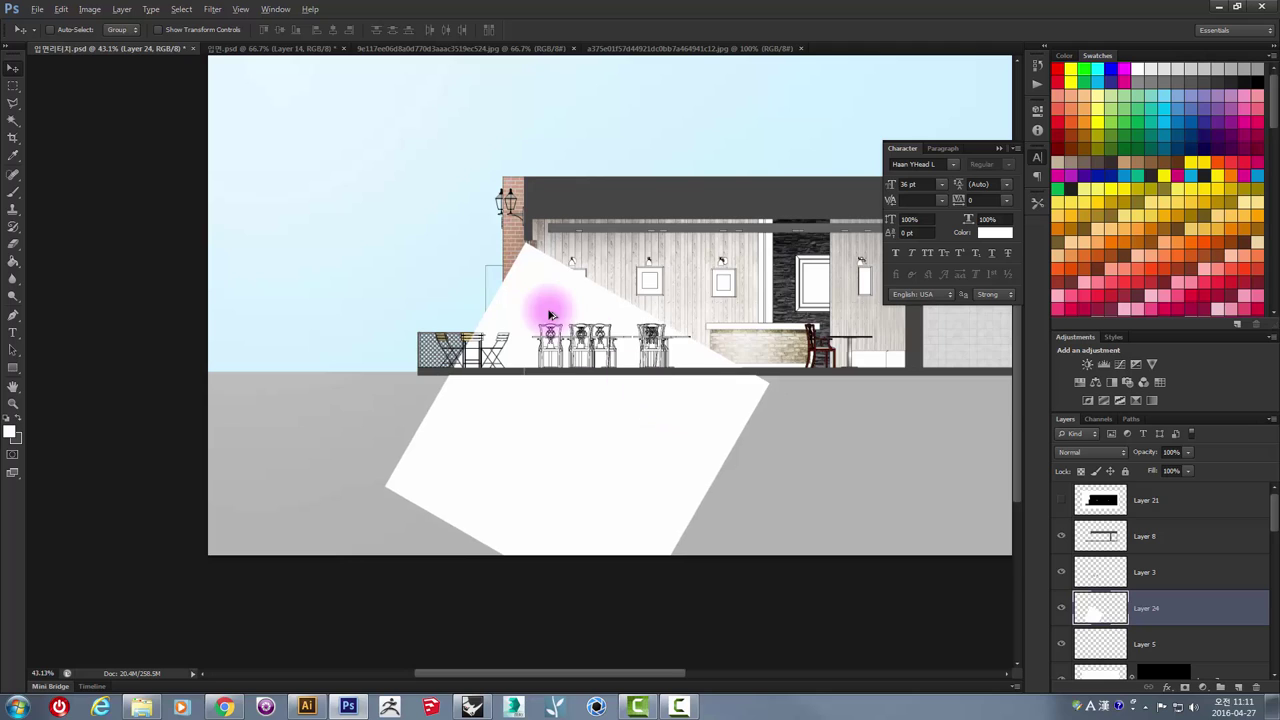
key(Return)
scroll(531, 216, up, 5)
scroll(531, 216, up, 2)
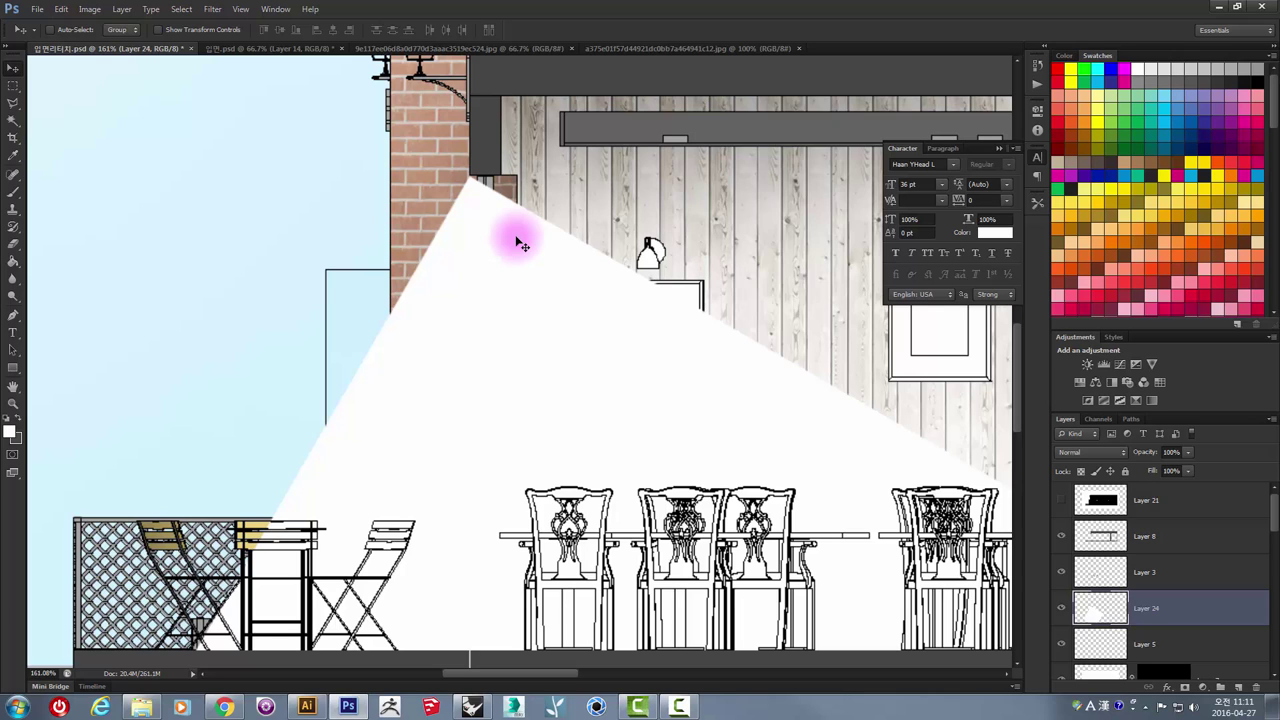
scroll(530, 240, down, 6)
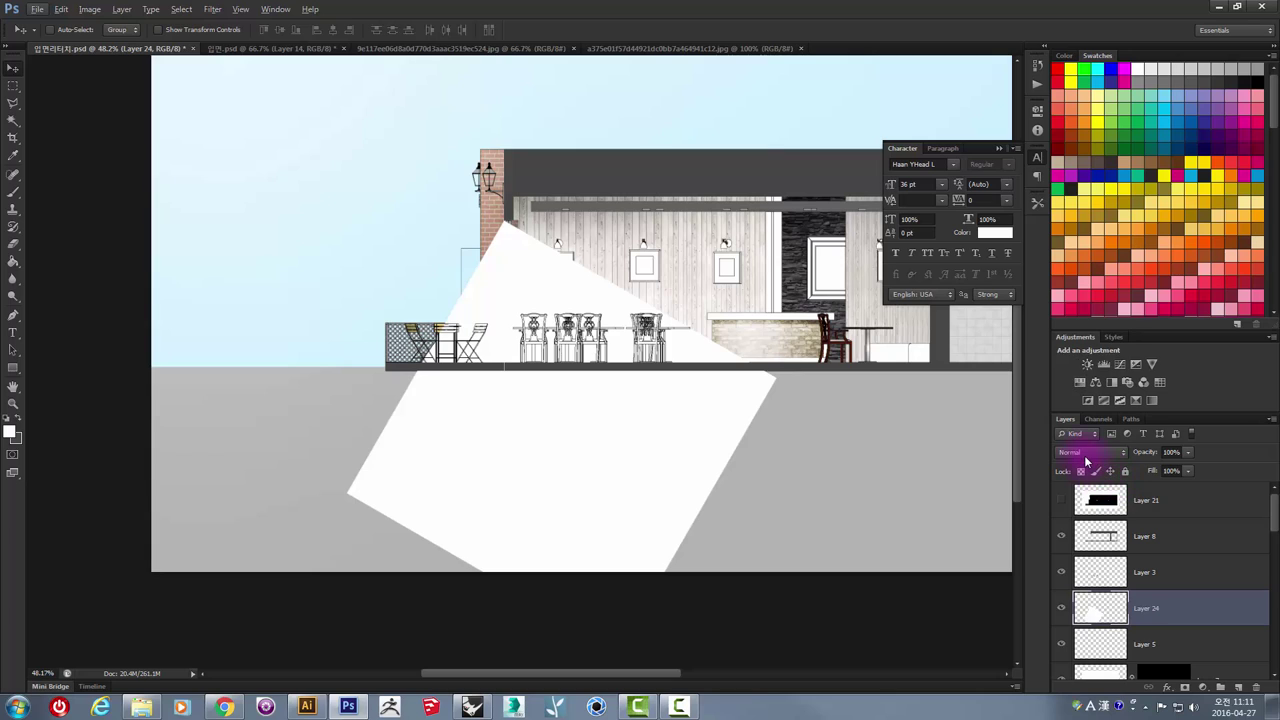
- After trying Screen and Multiply, set Layer 24 to Overlay blending at 30% opacity
click(1087, 453)
click(1086, 269)
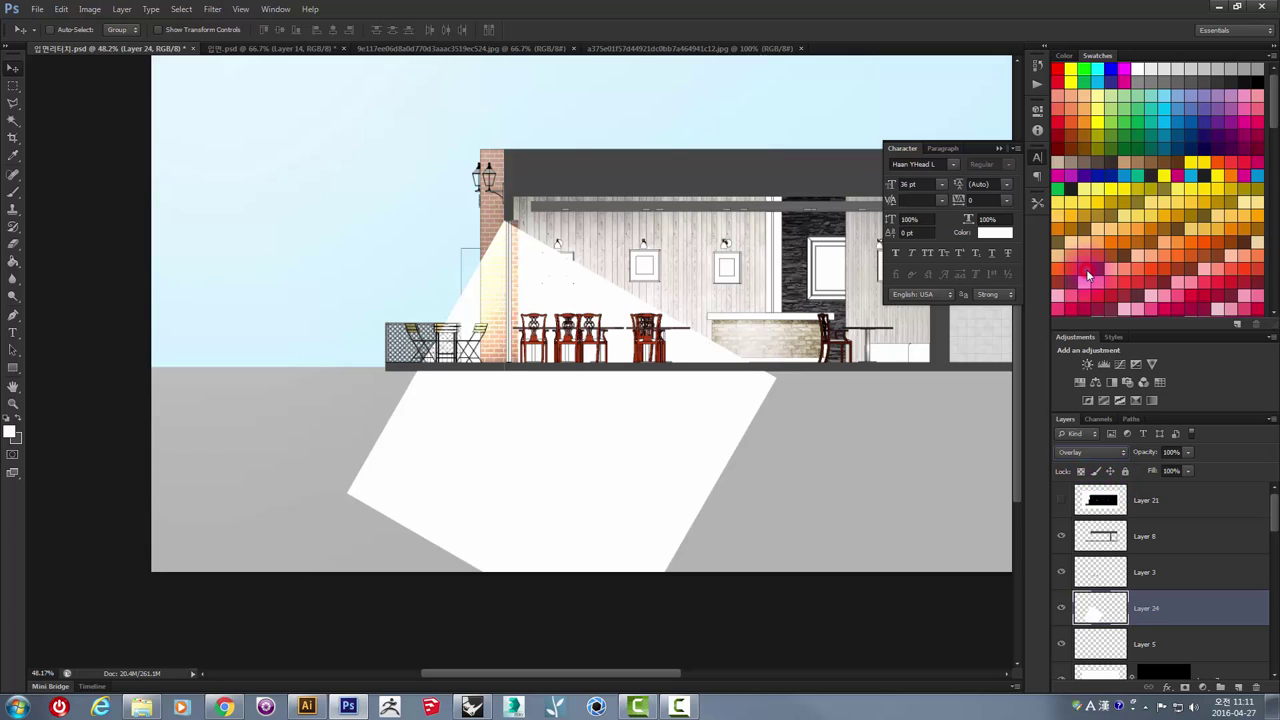
drag(512, 265, 522, 261)
click(1090, 455)
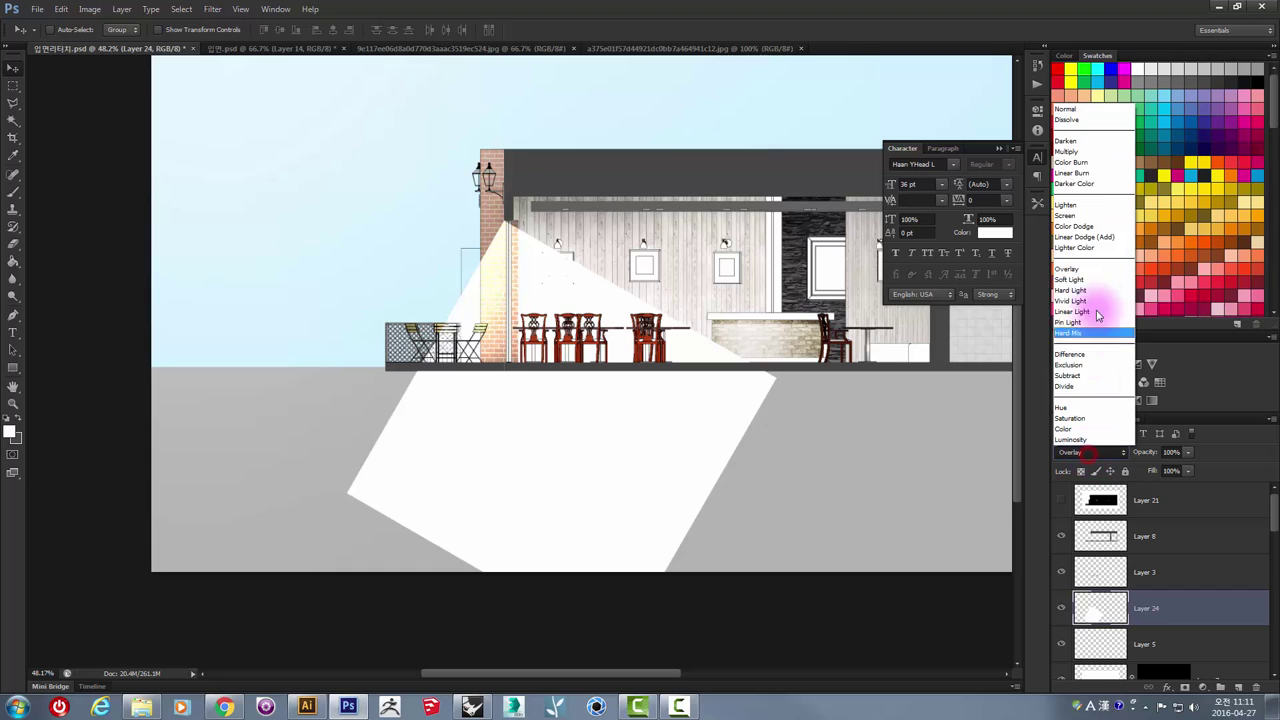
click(1079, 216)
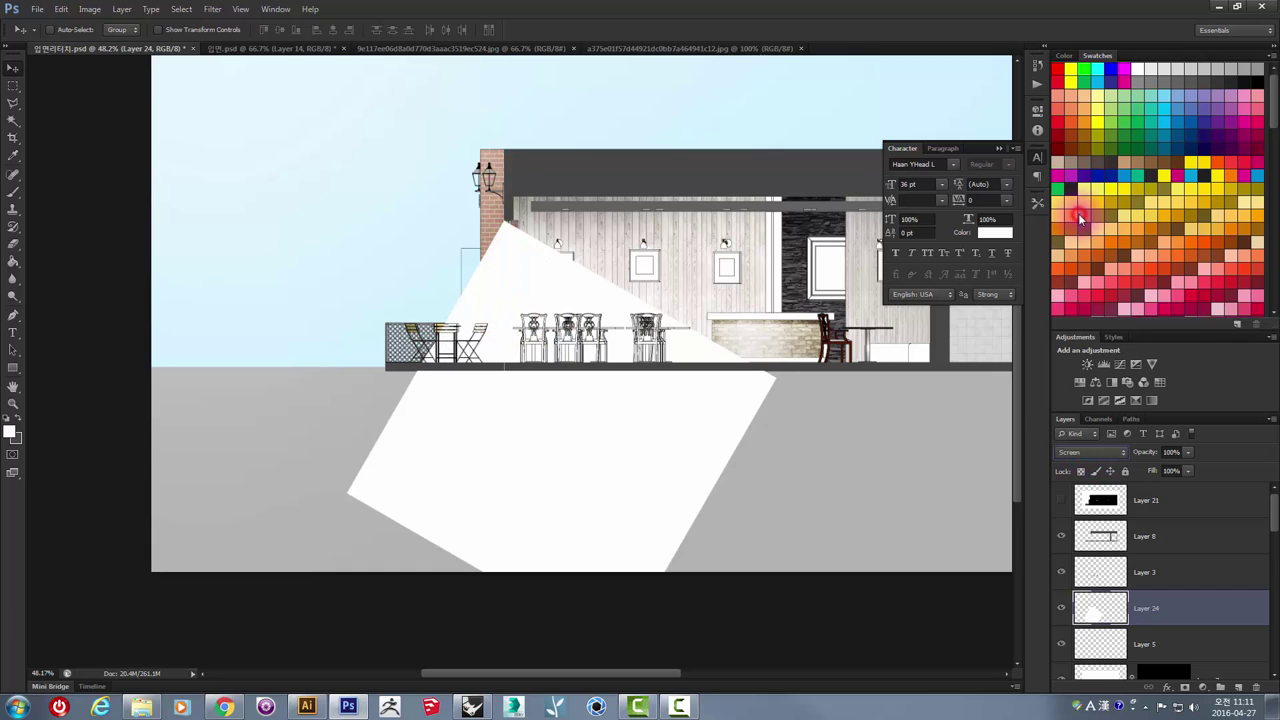
click(1078, 455)
click(1082, 150)
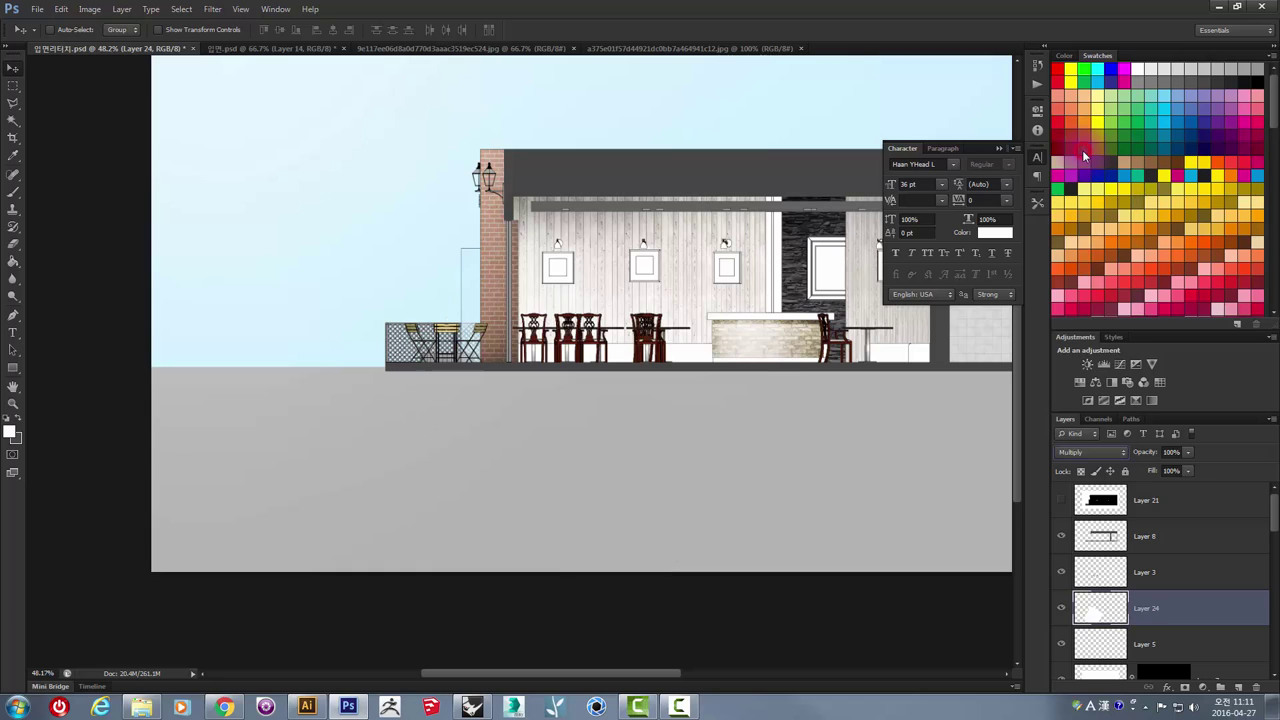
click(1078, 452)
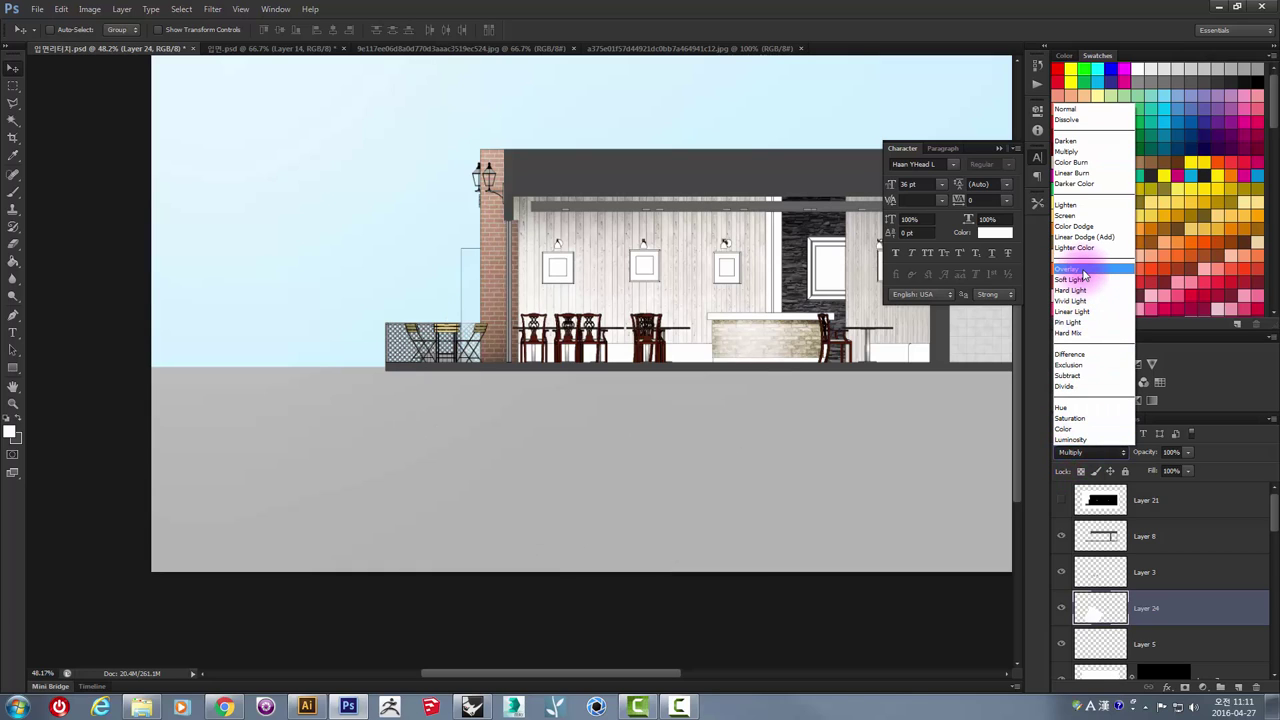
click(1071, 216)
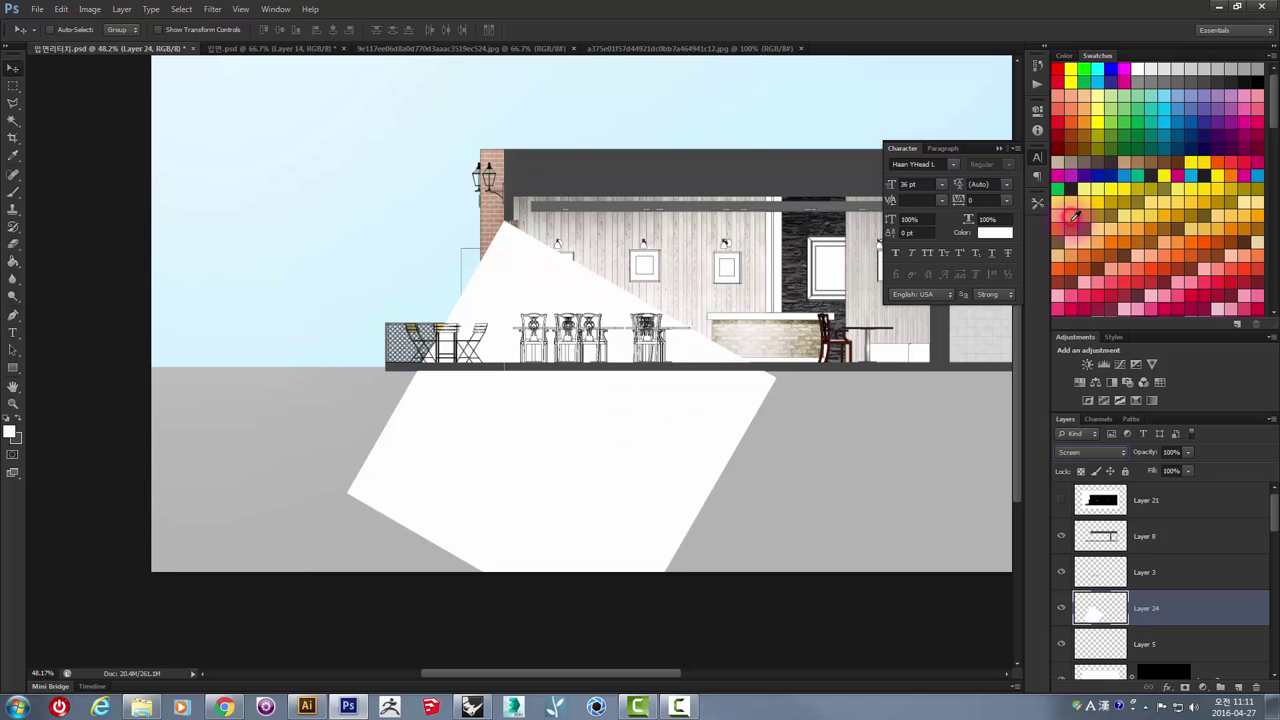
click(1090, 460)
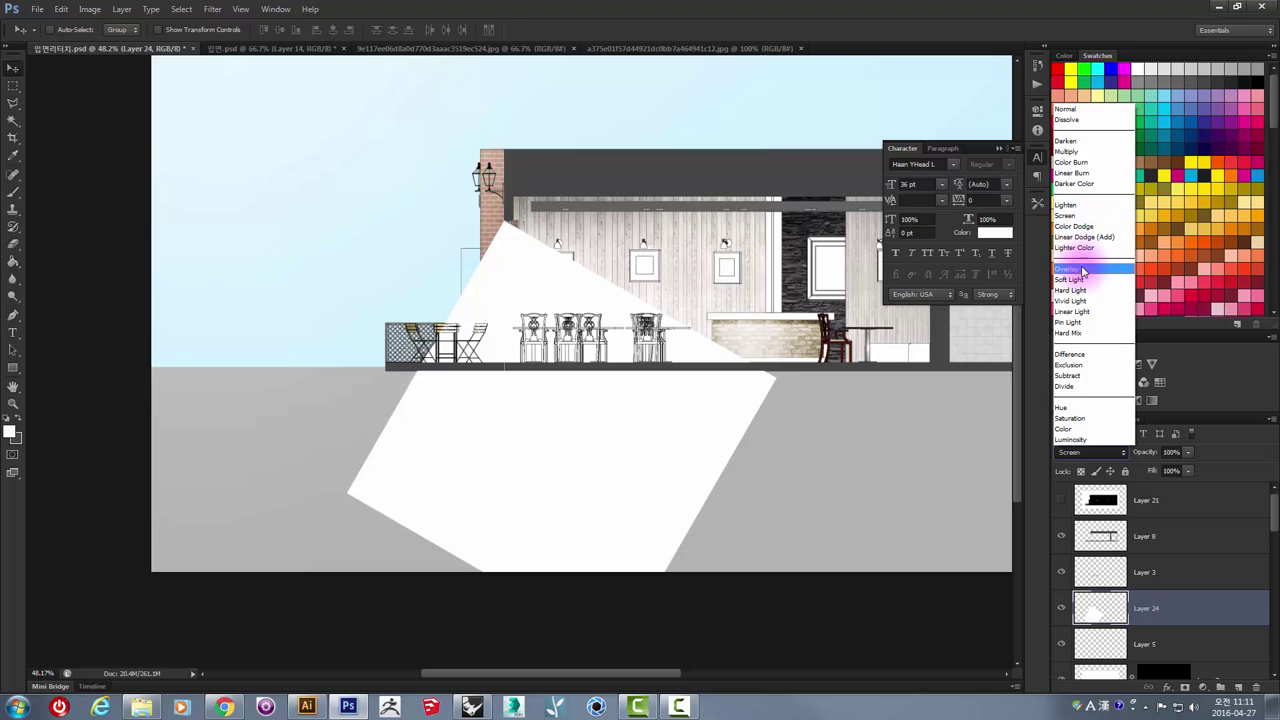
click(1083, 270)
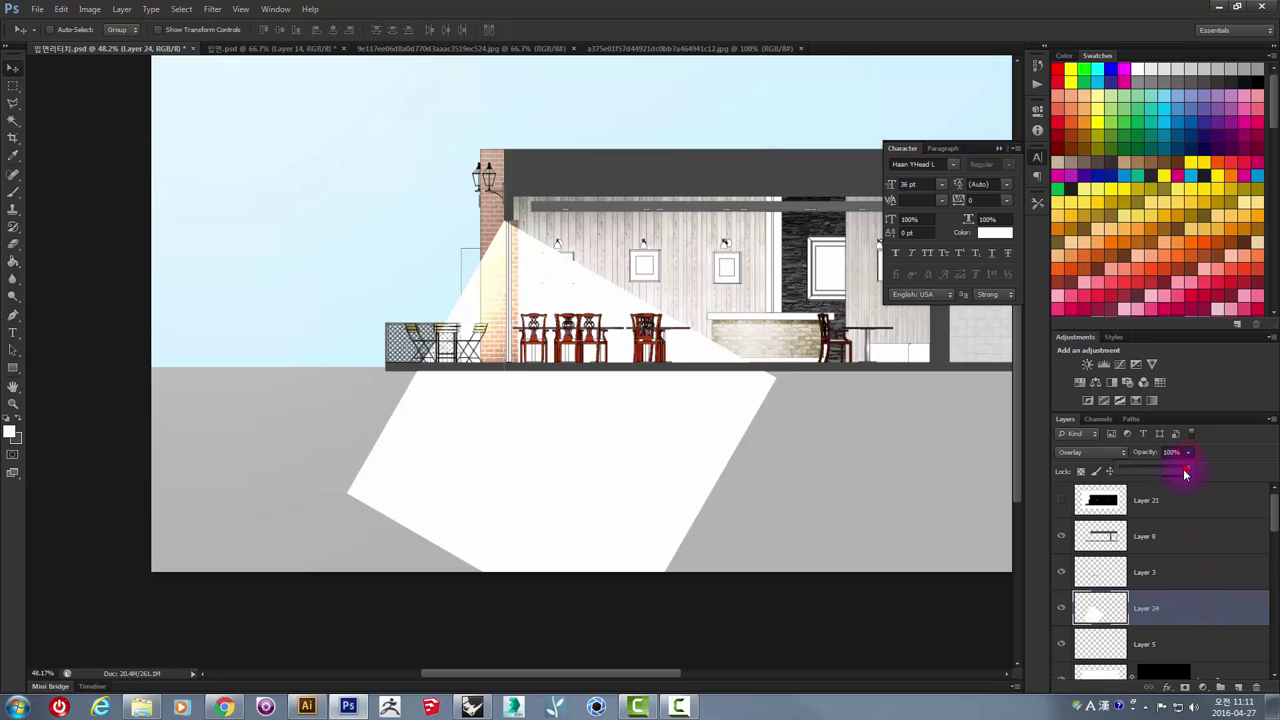
drag(1163, 473, 1146, 481)
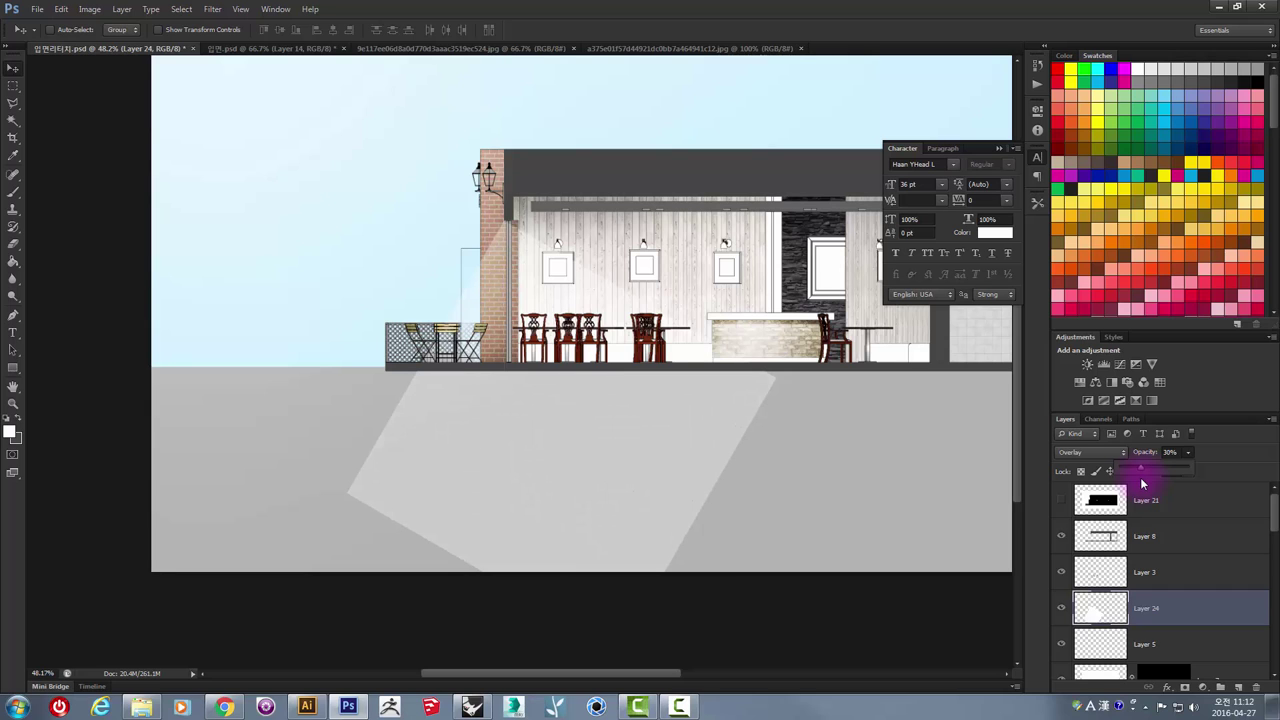
scroll(484, 218, up, 2)
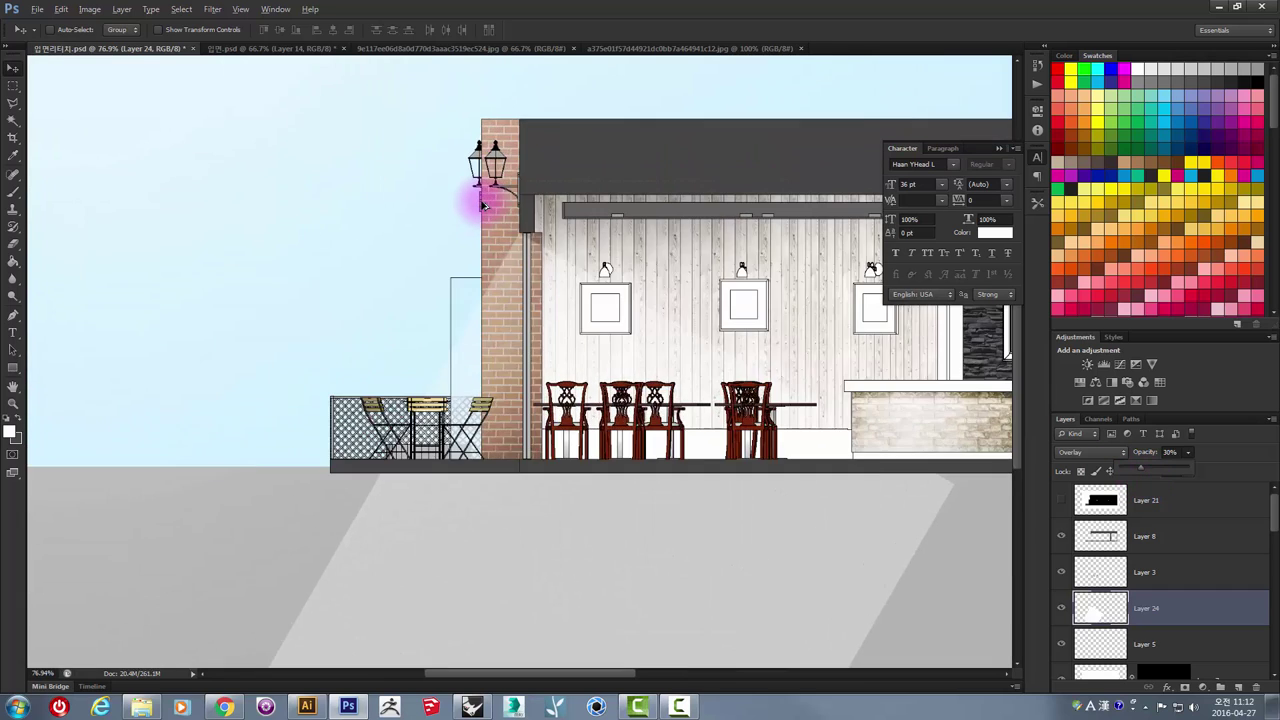
scroll(486, 210, up, 2)
drag(532, 212, 525, 303)
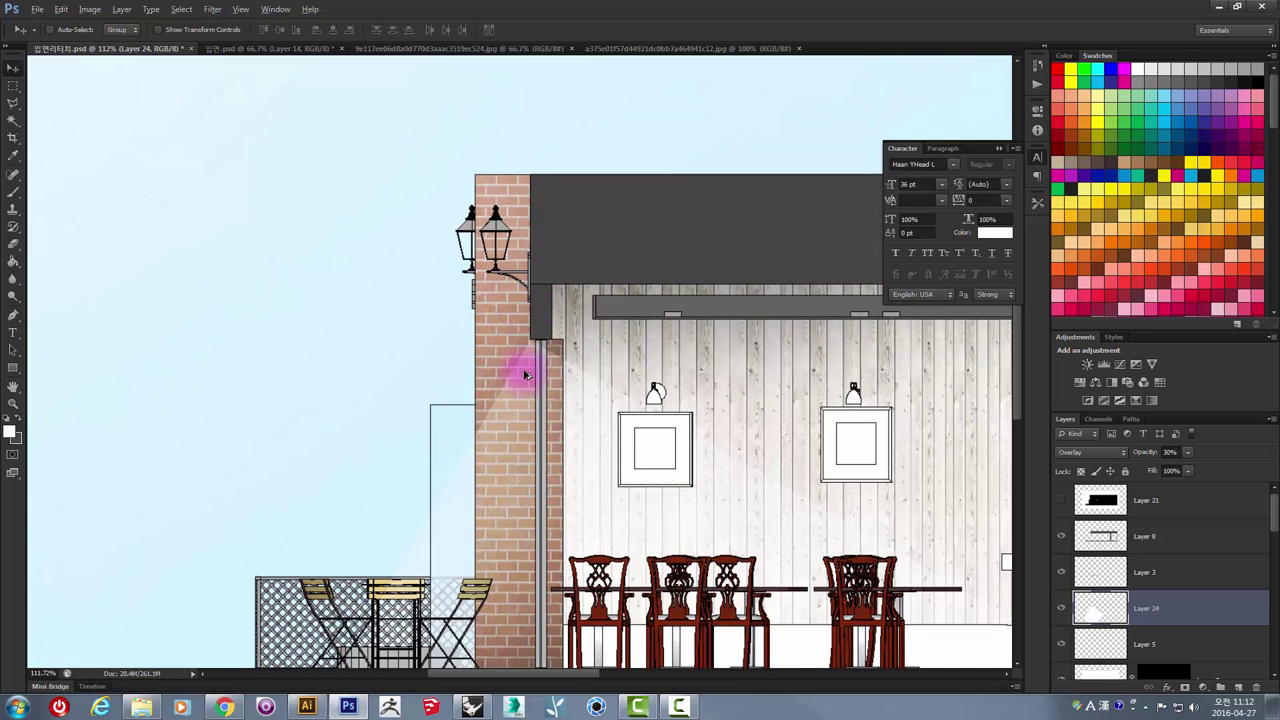
scroll(524, 375, up, 2)
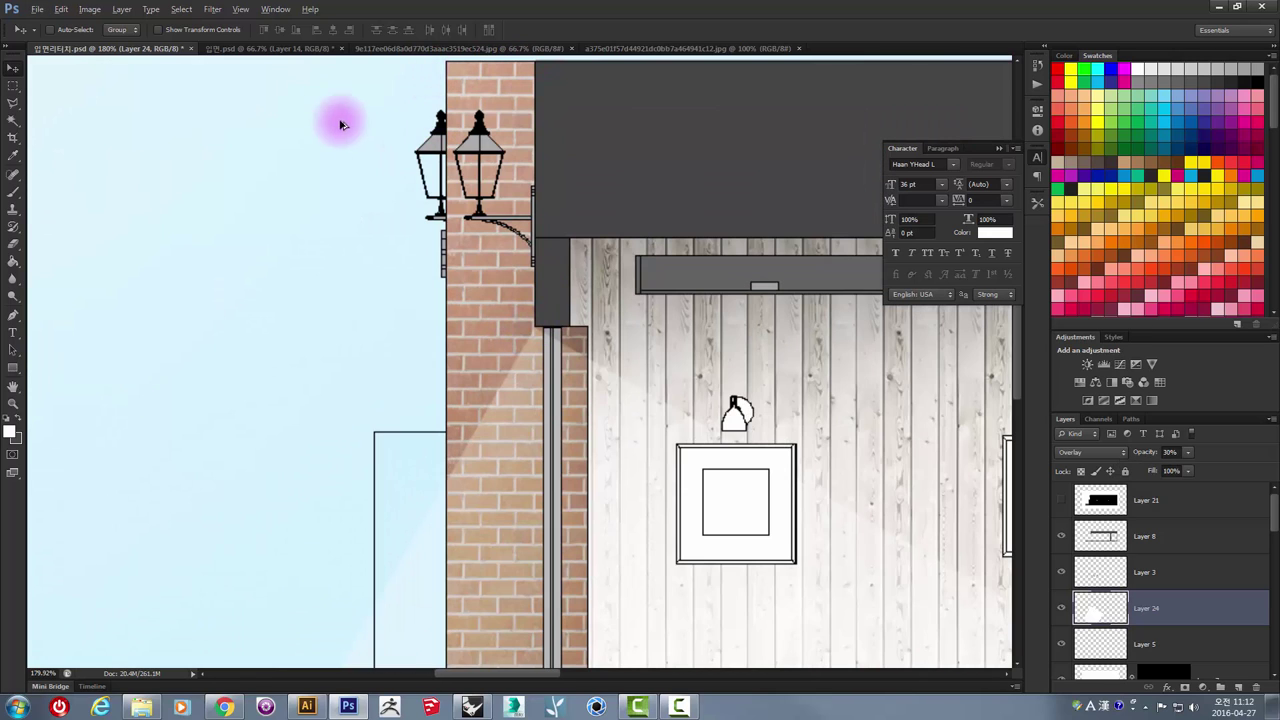
scroll(760, 445, down, 5)
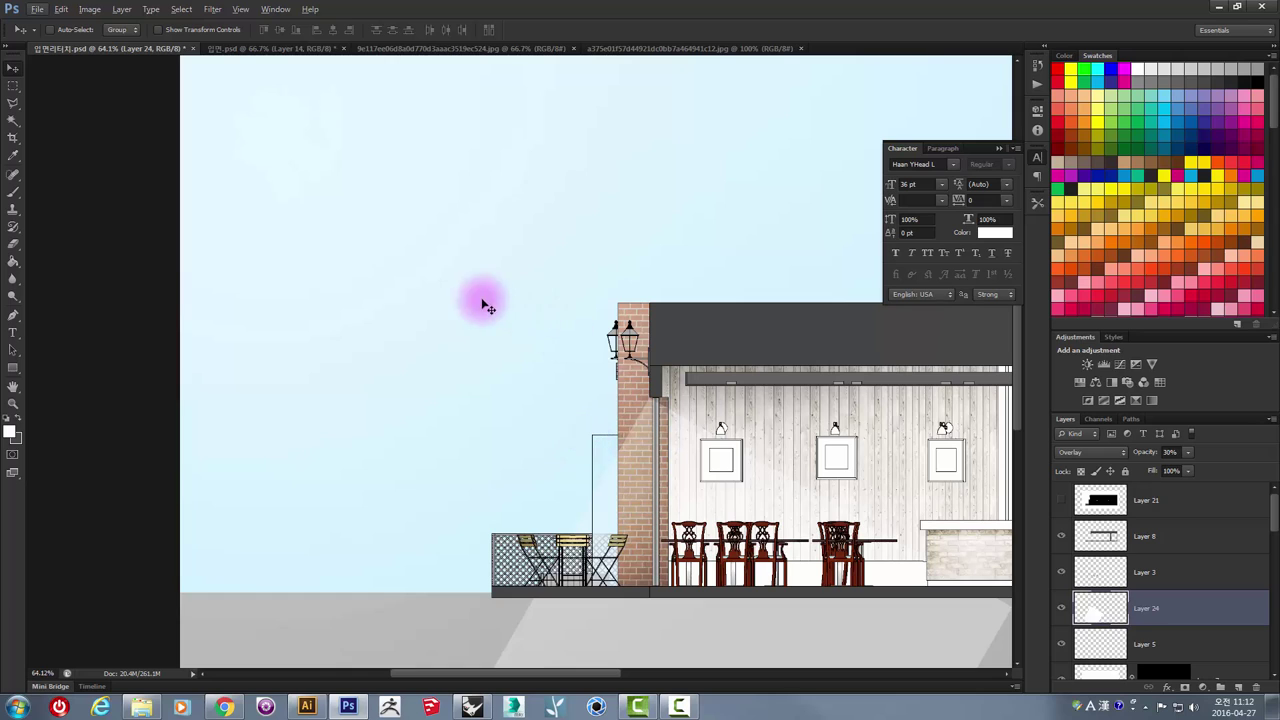
click(12, 90)
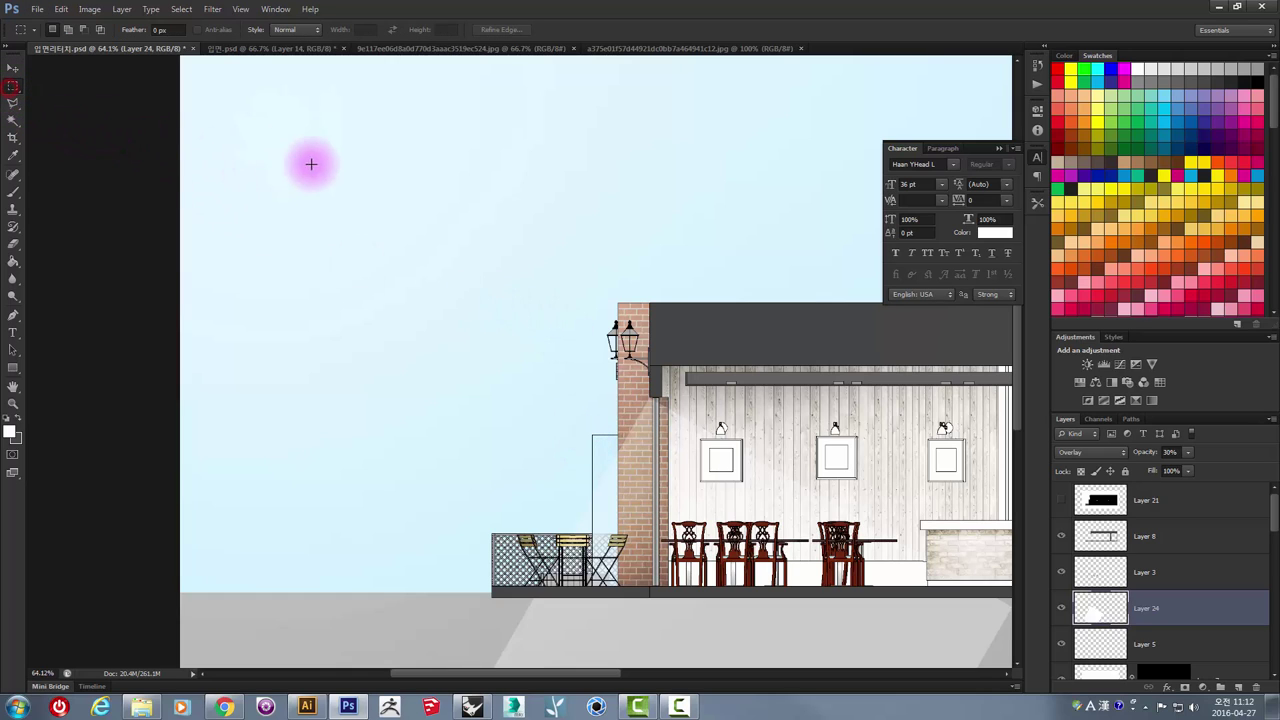
drag(202, 98, 642, 651)
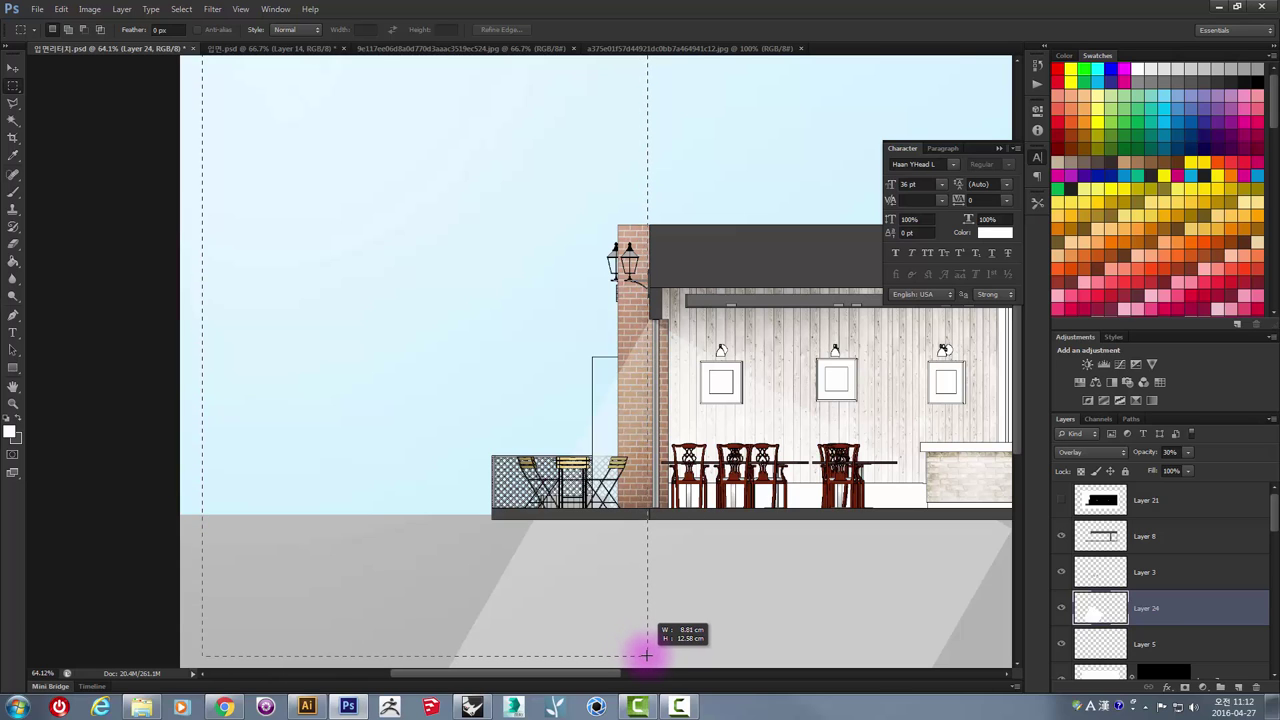
drag(644, 654, 648, 654)
scroll(672, 237, up, 2)
scroll(672, 237, up, 4)
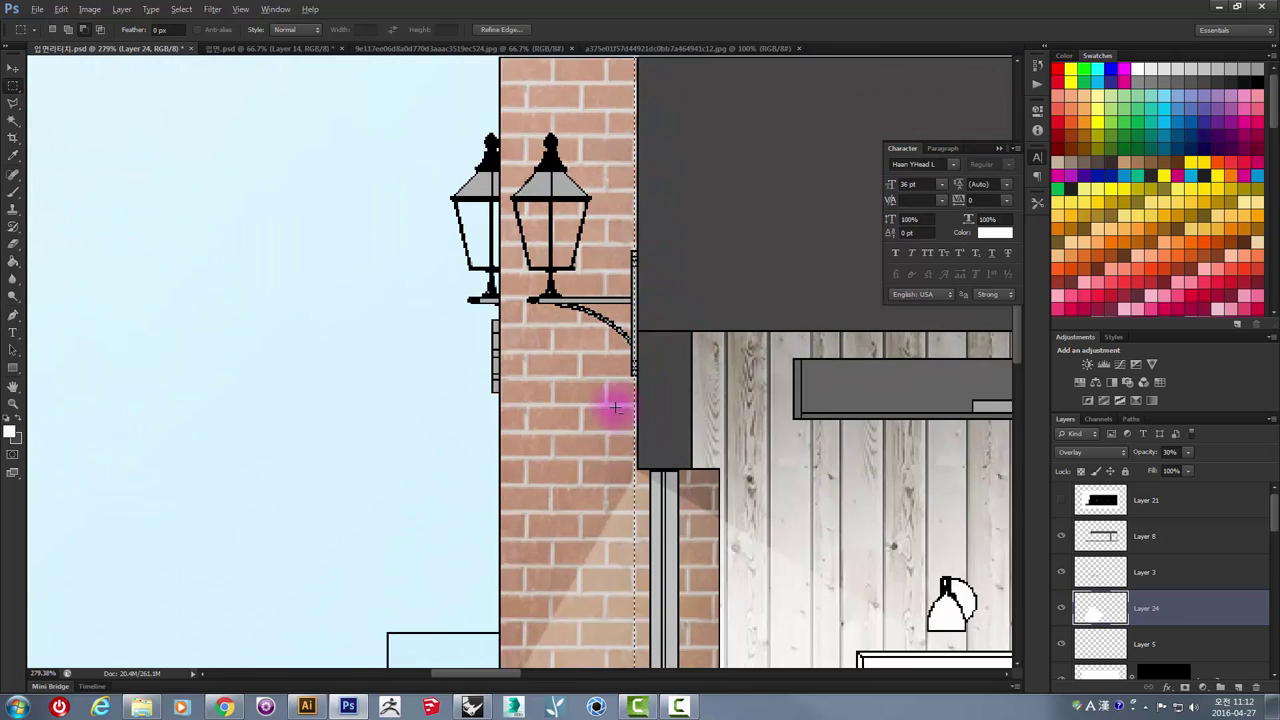
scroll(608, 406, up, 3)
drag(596, 421, 599, 423)
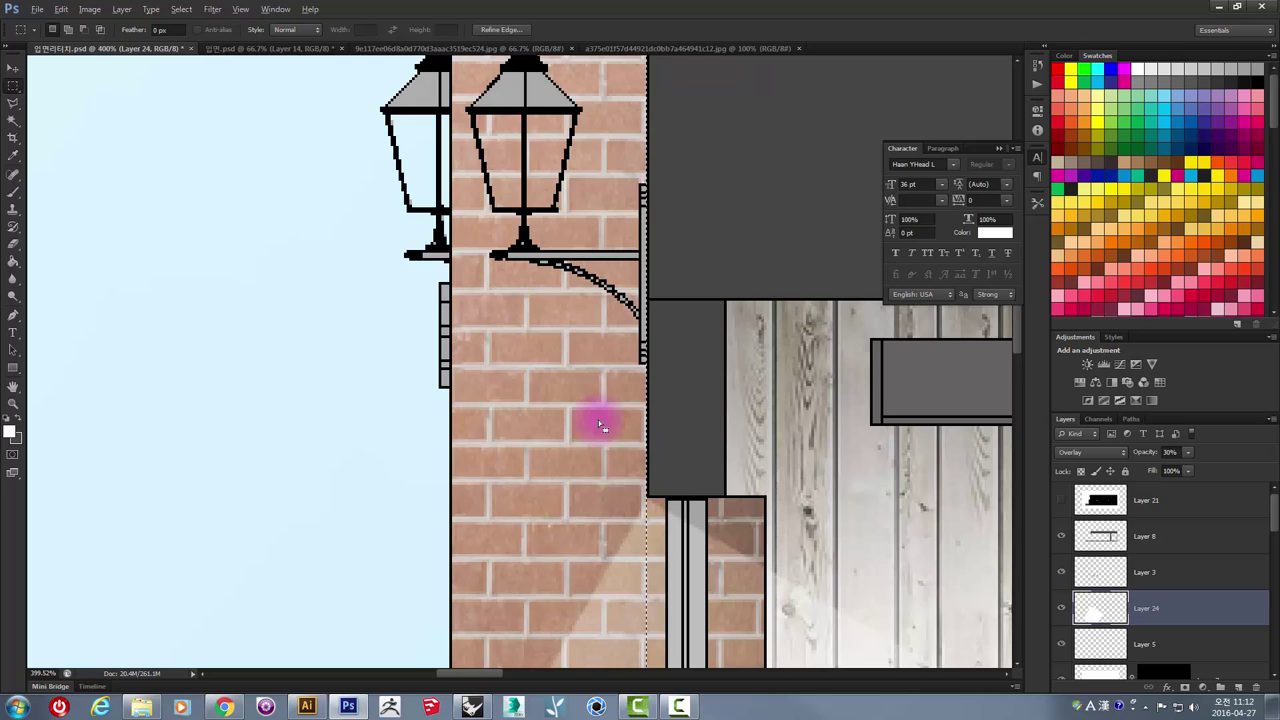
scroll(598, 422, down, 4)
scroll(600, 423, down, 4)
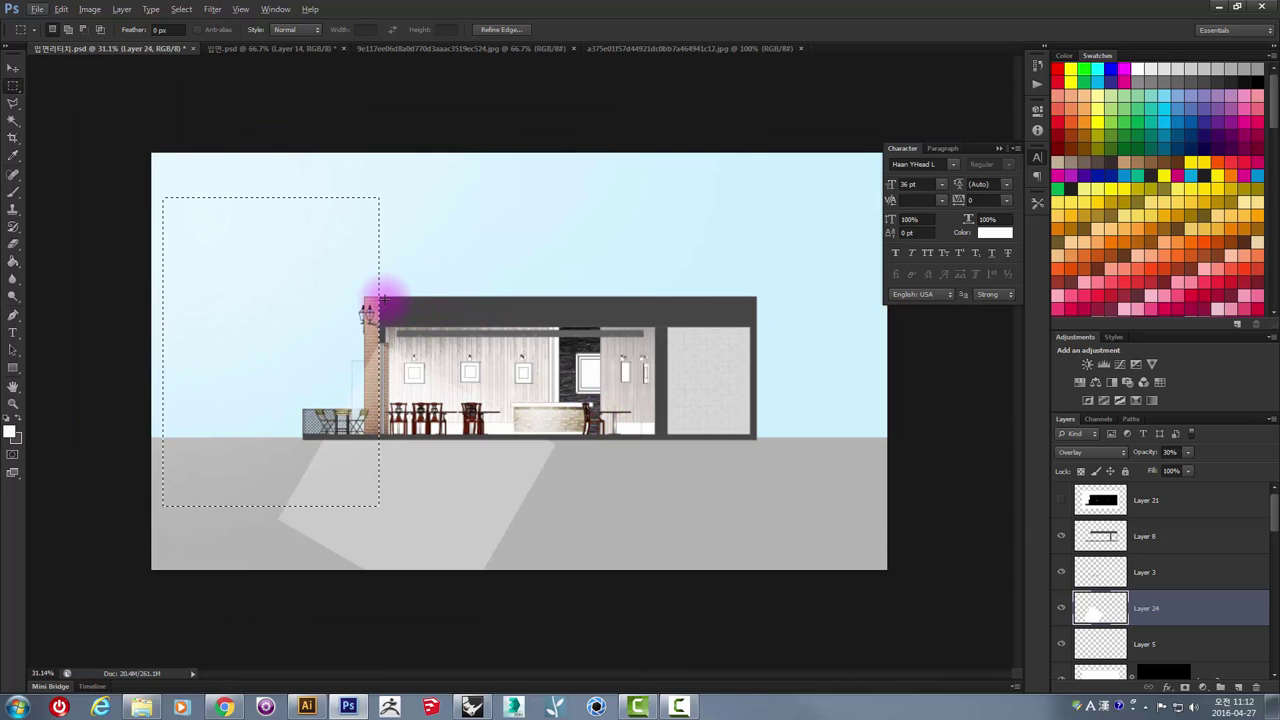
mouse_move(151, 153)
mouse_down()
mouse_move(202, 283)
mouse_move(165, 200)
mouse_up()
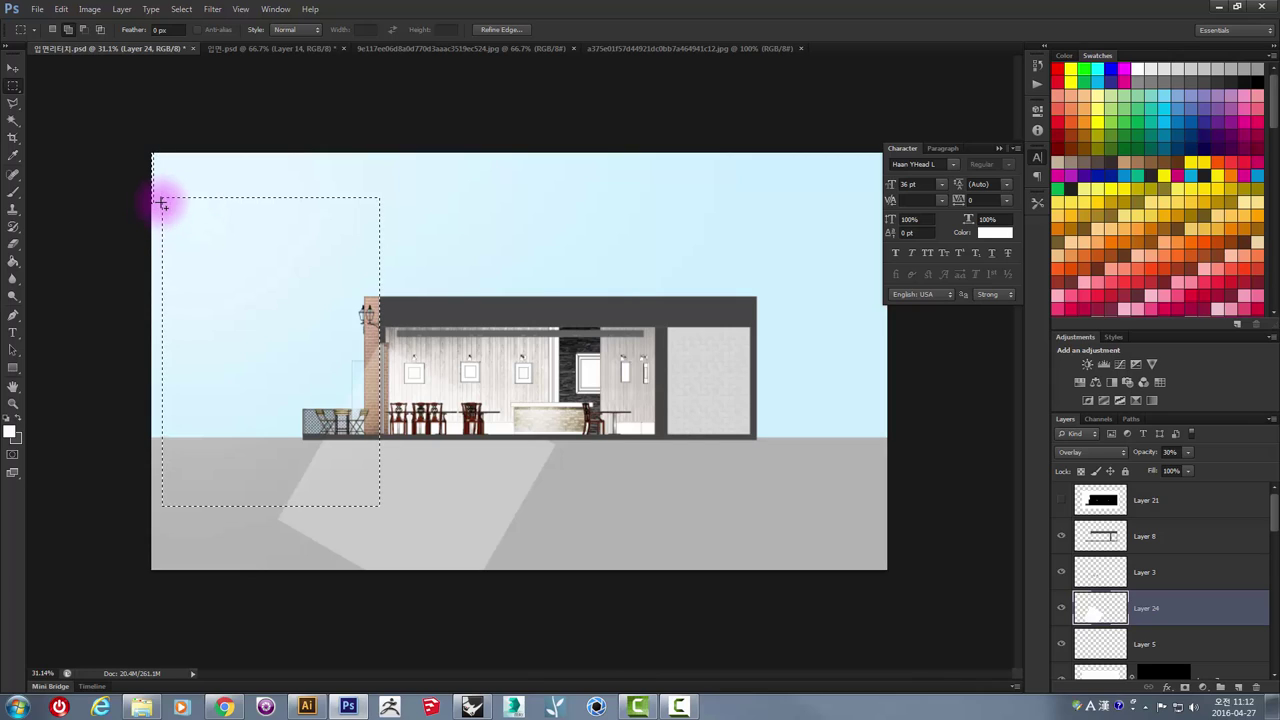
click(215, 210)
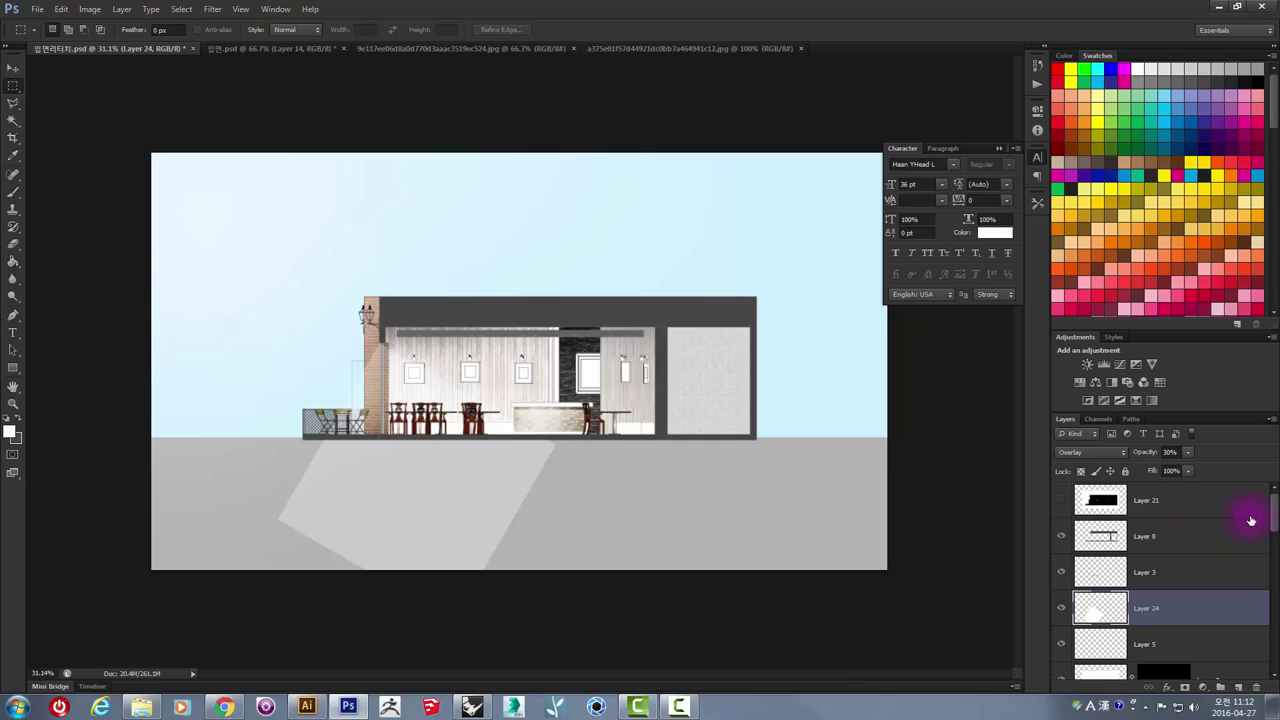
- Make Layer 22 active and test-move its grey wall shape, then undo the move
drag(1276, 545, 1276, 665)
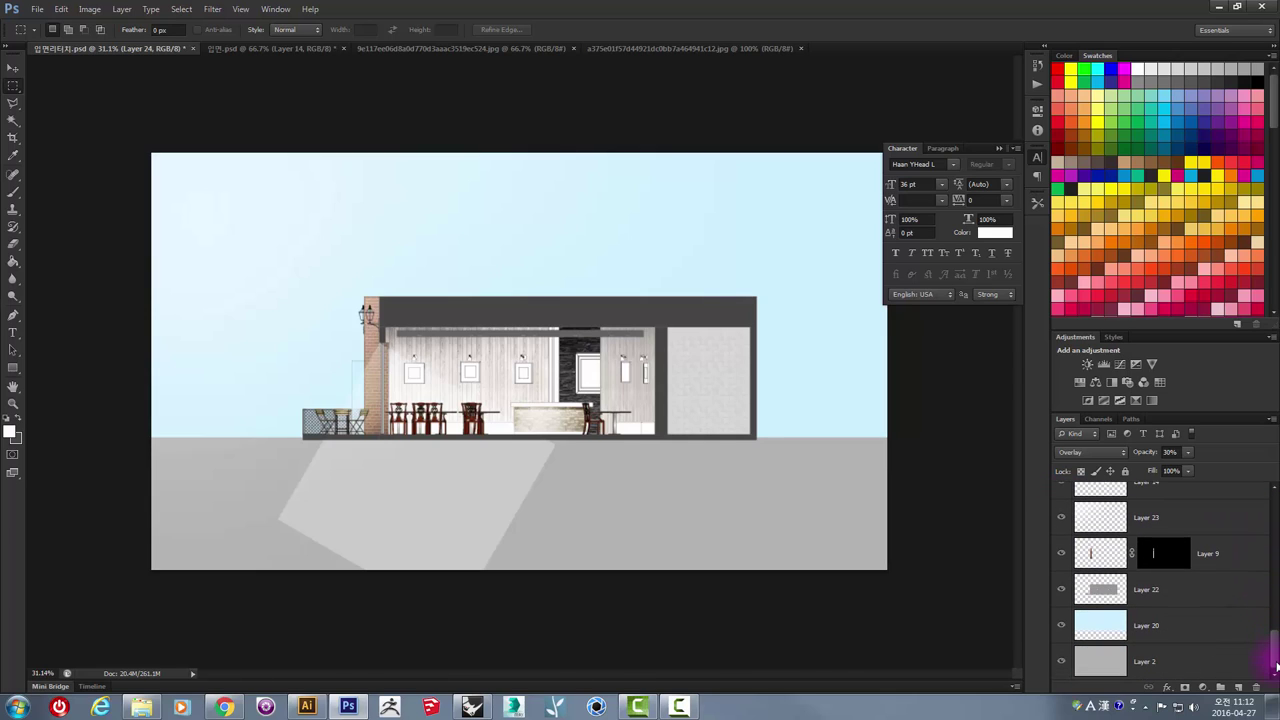
click(1099, 588)
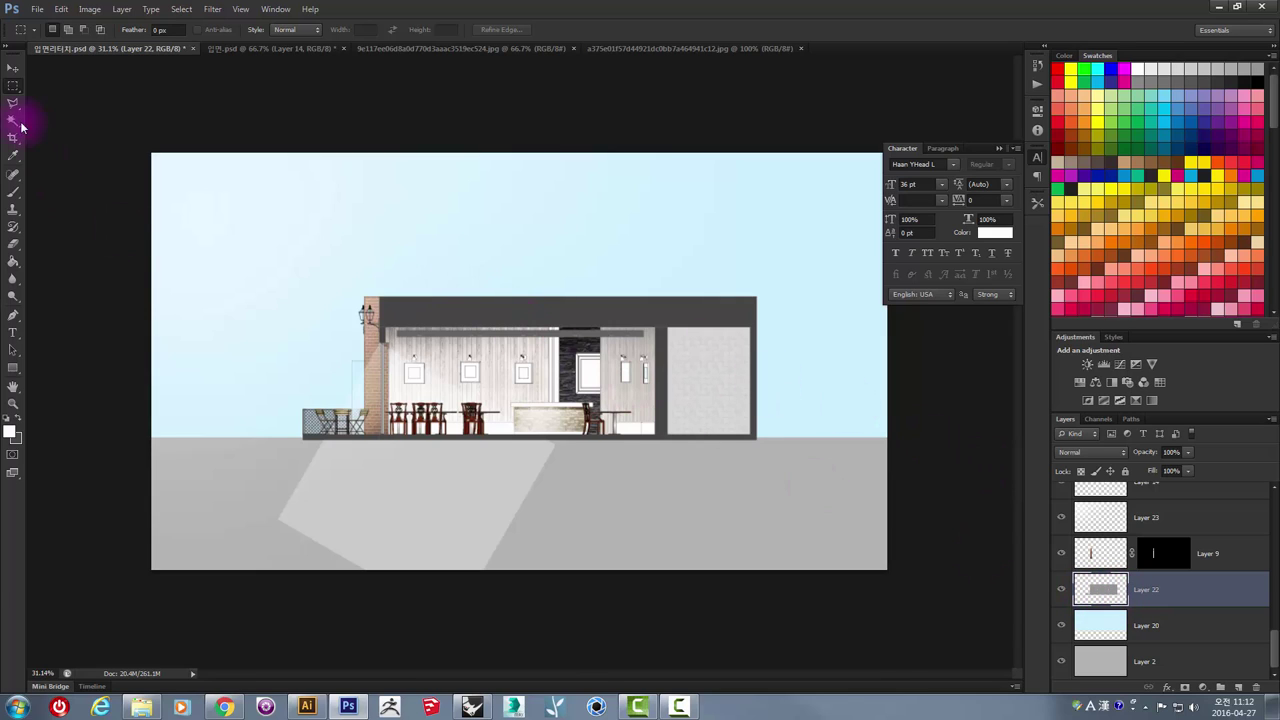
click(12, 70)
drag(451, 286, 384, 191)
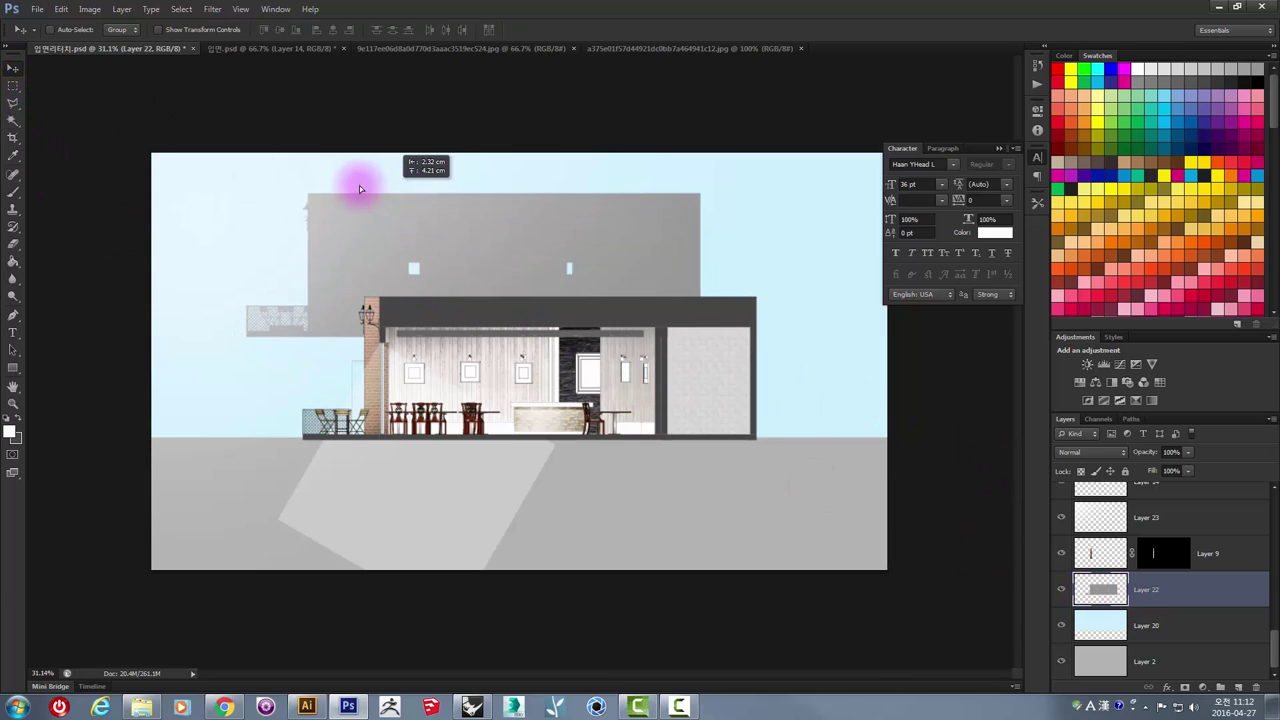
key(ctrl+z)
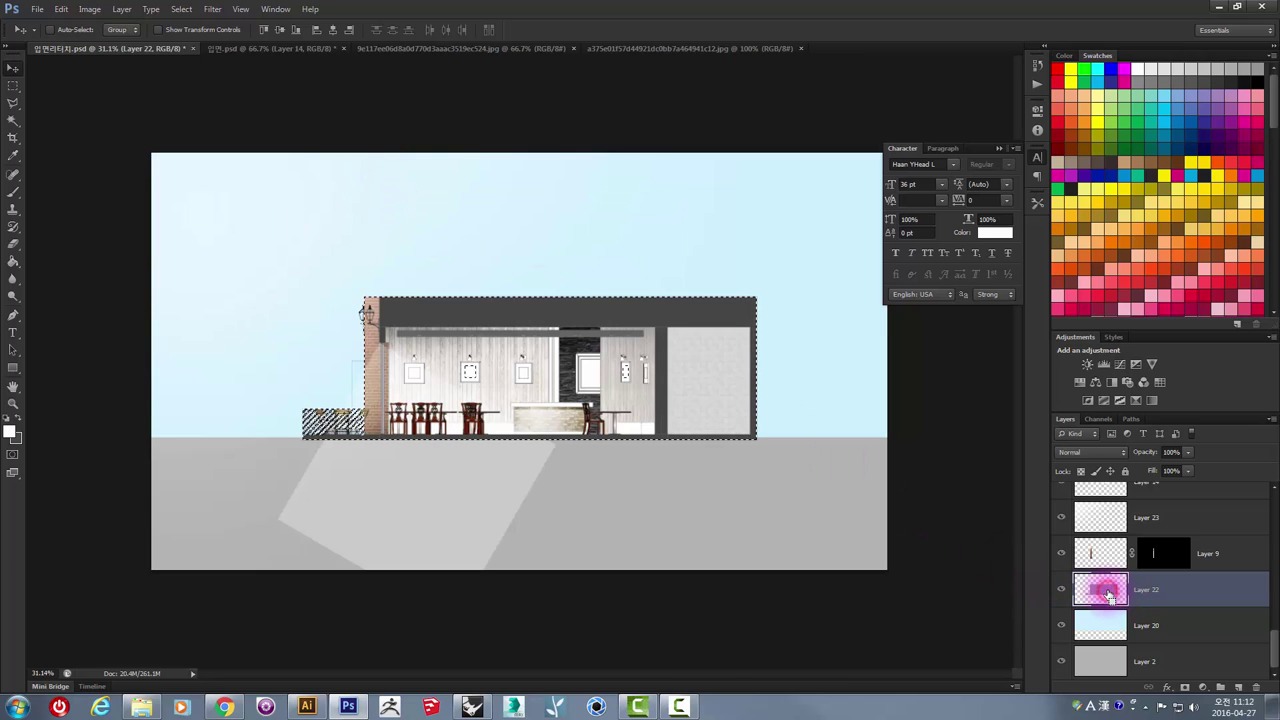
scroll(420, 355, up, 2)
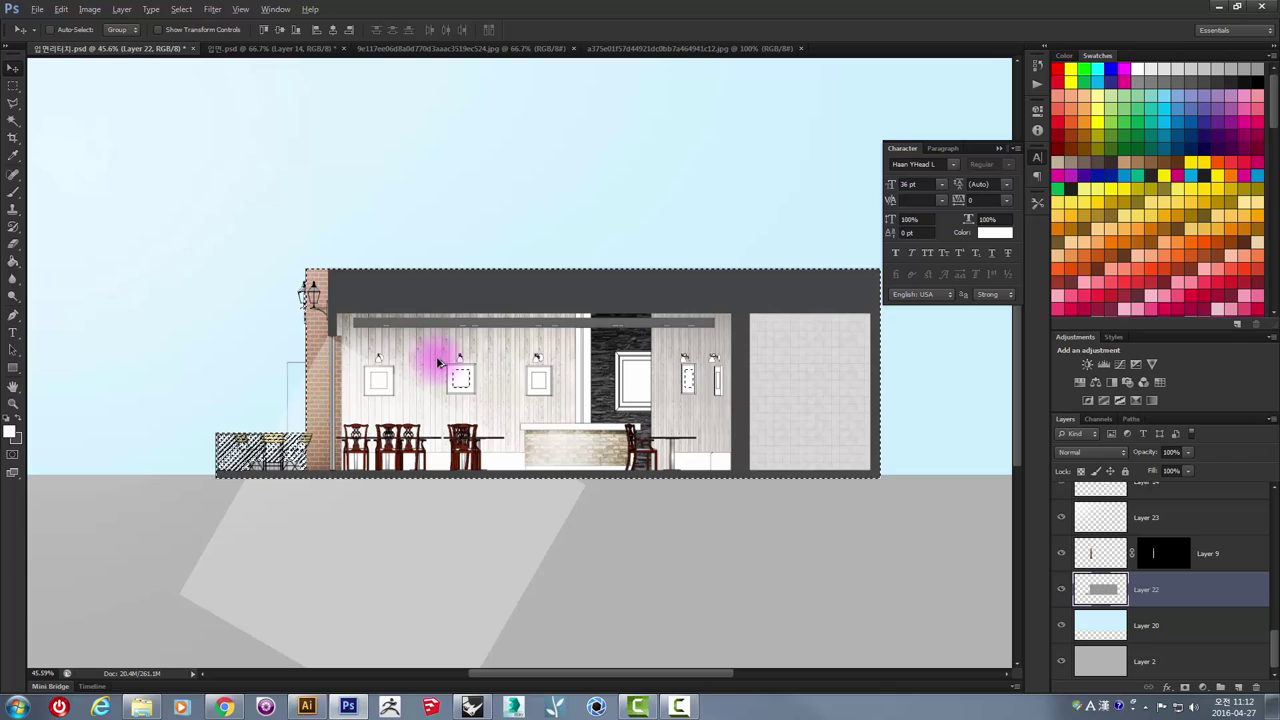
scroll(440, 363, down, 1)
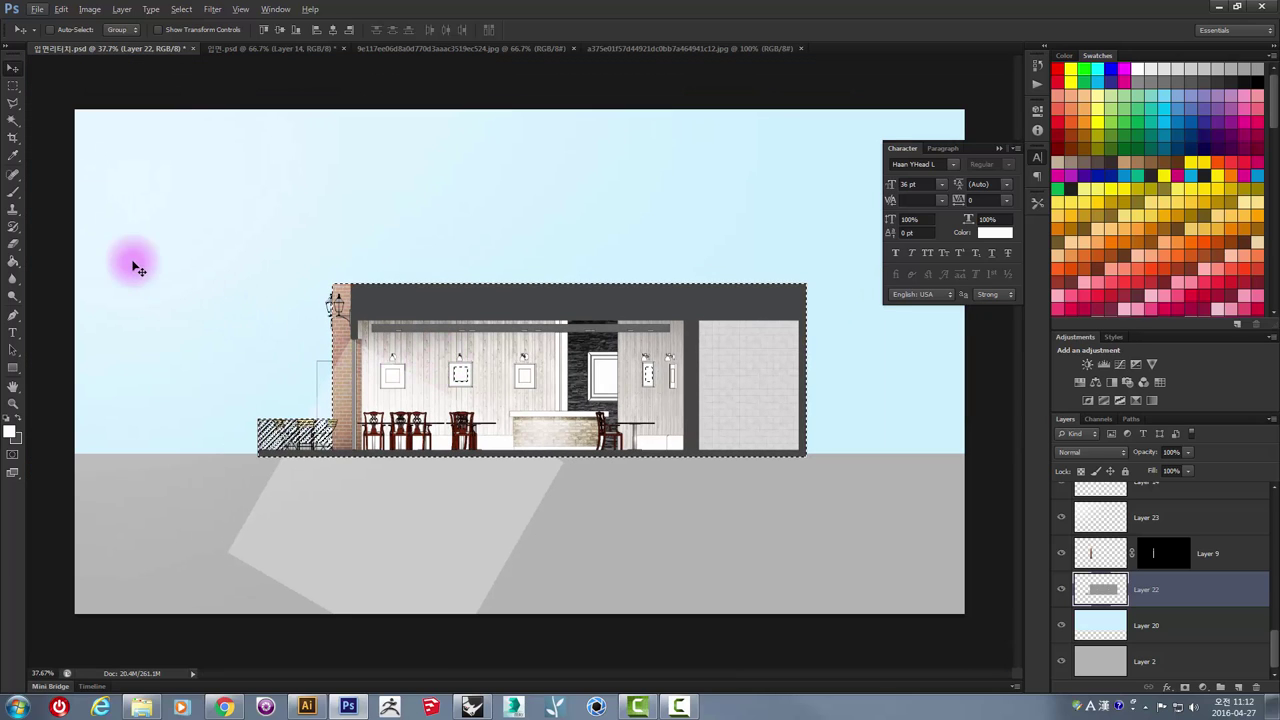
- Invert the building selection so the sky and ground around the café are selected
click(13, 264)
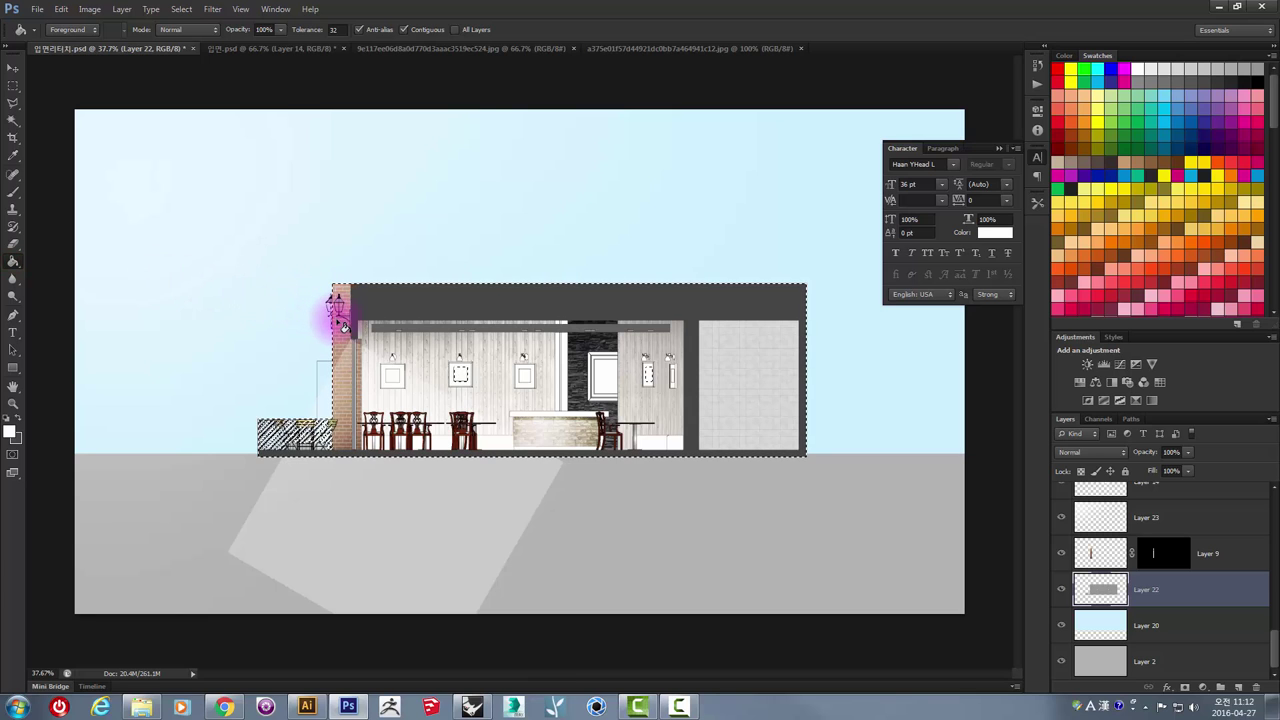
scroll(335, 305, up, 3)
scroll(338, 300, up, 2)
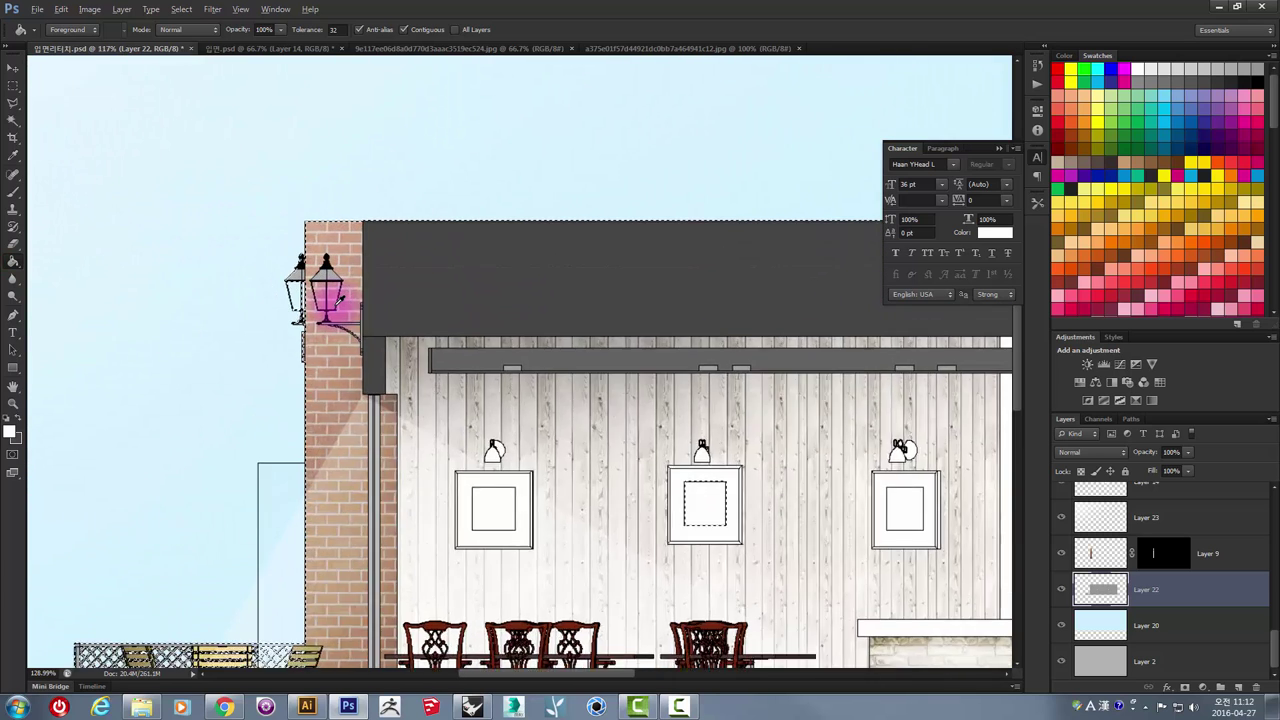
scroll(340, 300, up, 2)
scroll(363, 343, down, 2)
scroll(360, 340, down, 3)
scroll(357, 337, down, 1)
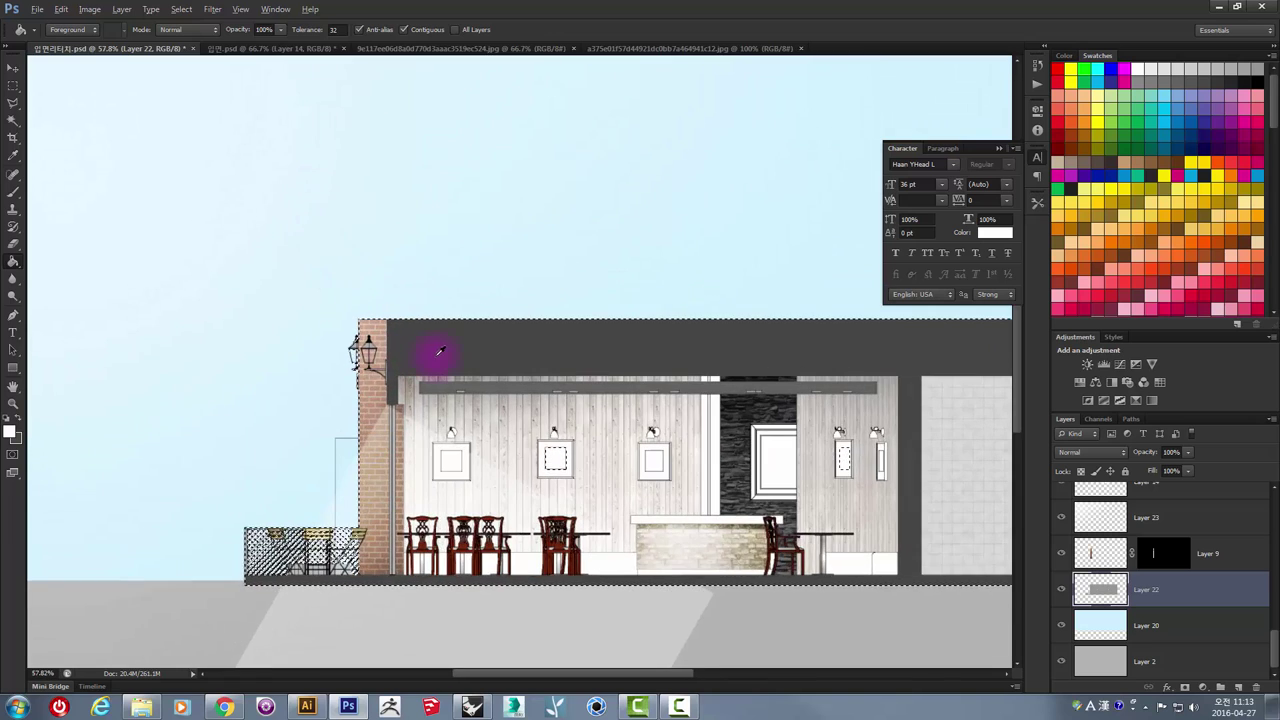
scroll(366, 343, down, 3)
scroll(372, 370, down, 1)
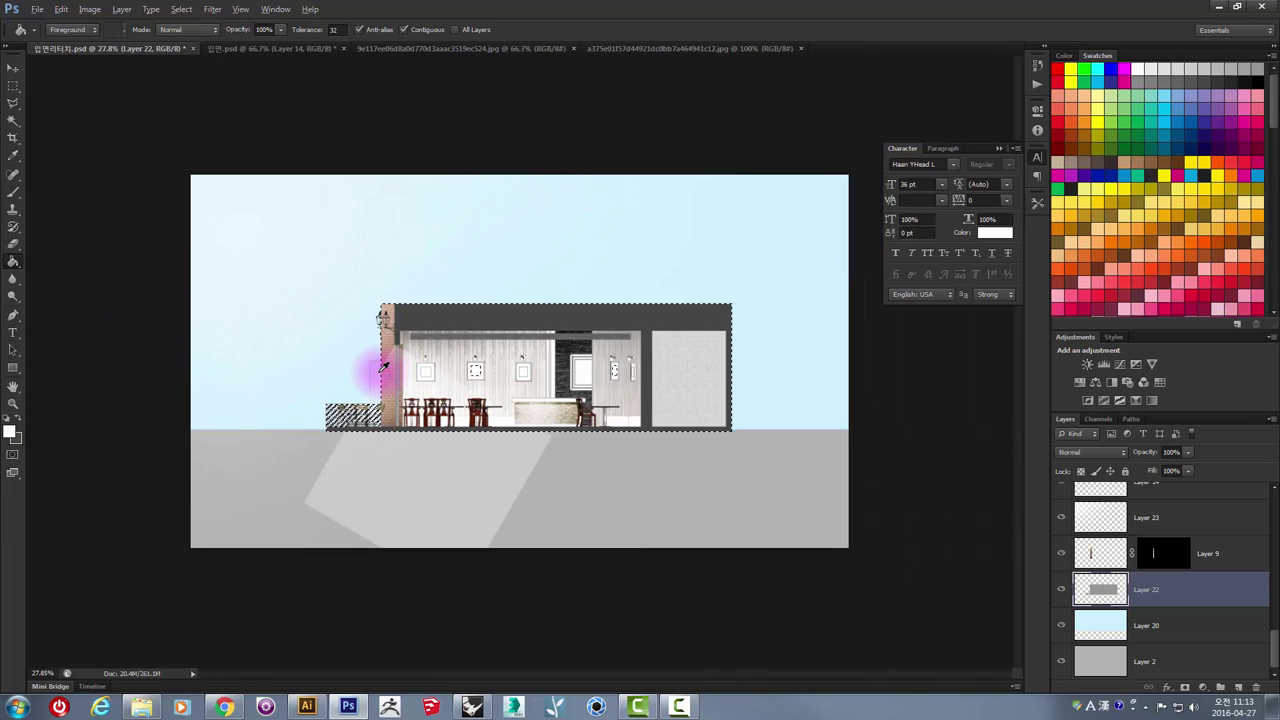
scroll(376, 314, up, 2)
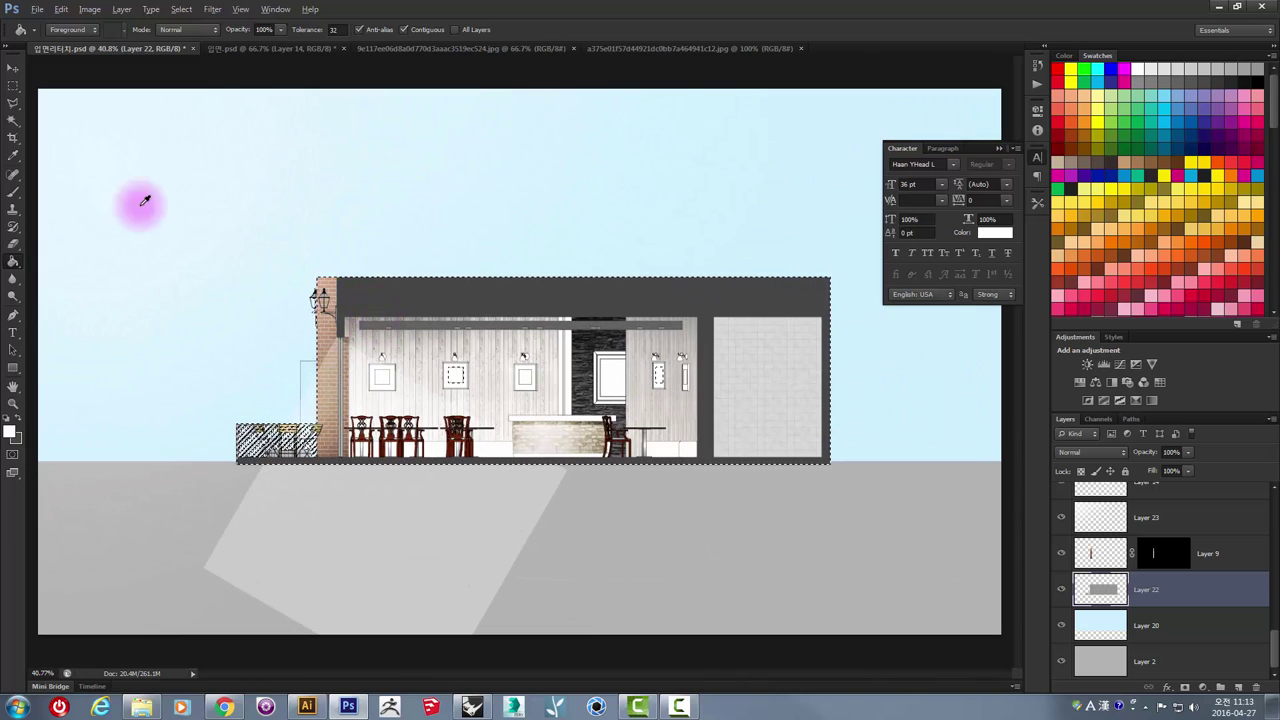
key(alt)
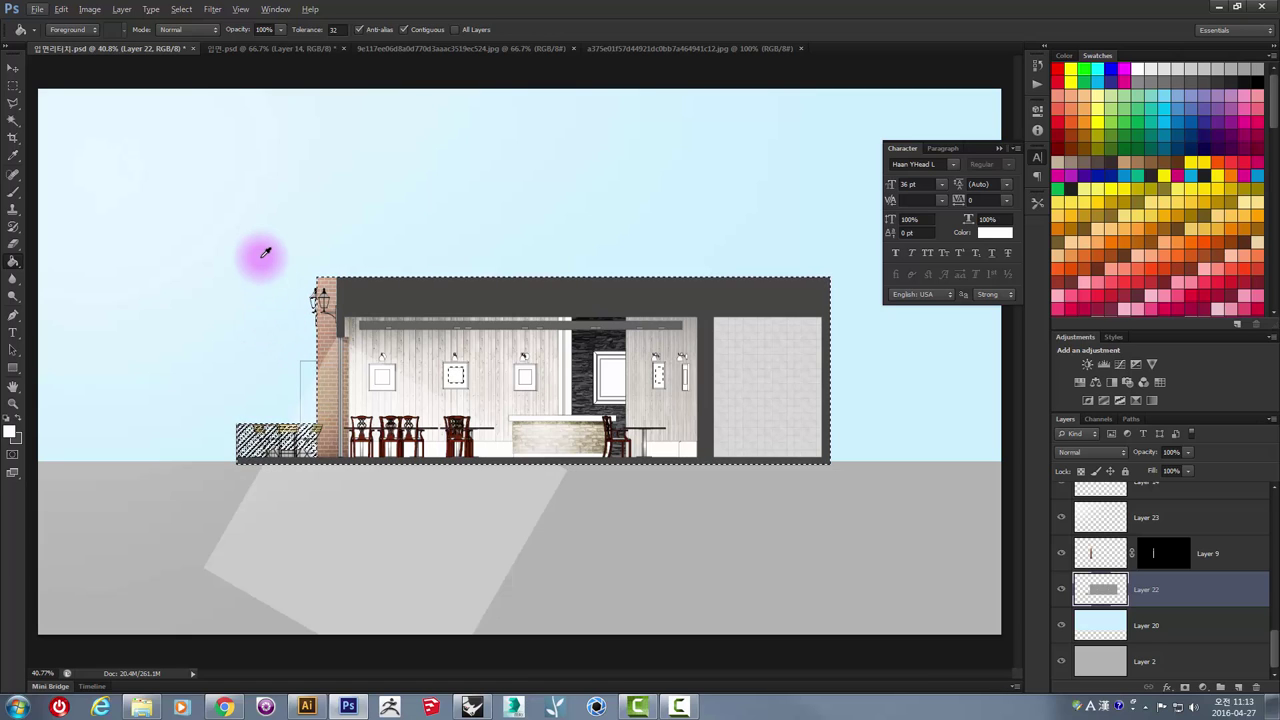
click(13, 85)
right_click(275, 253)
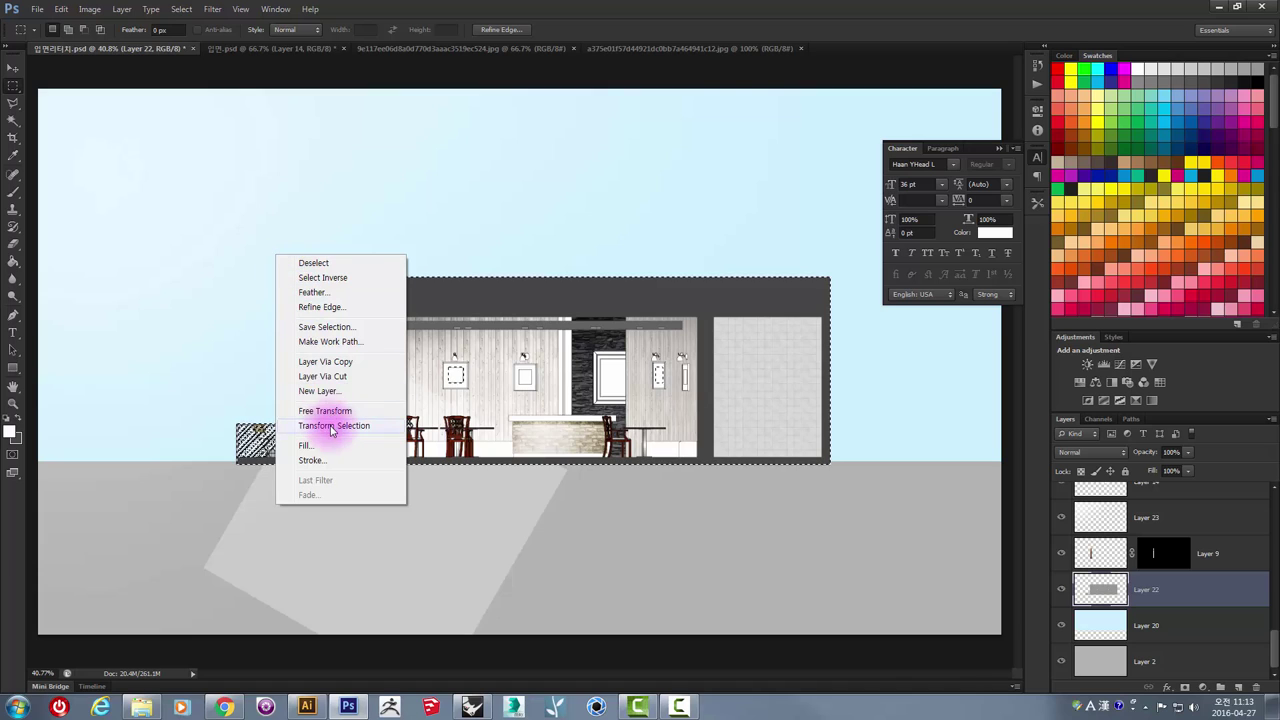
click(322, 277)
scroll(349, 374, down, 2)
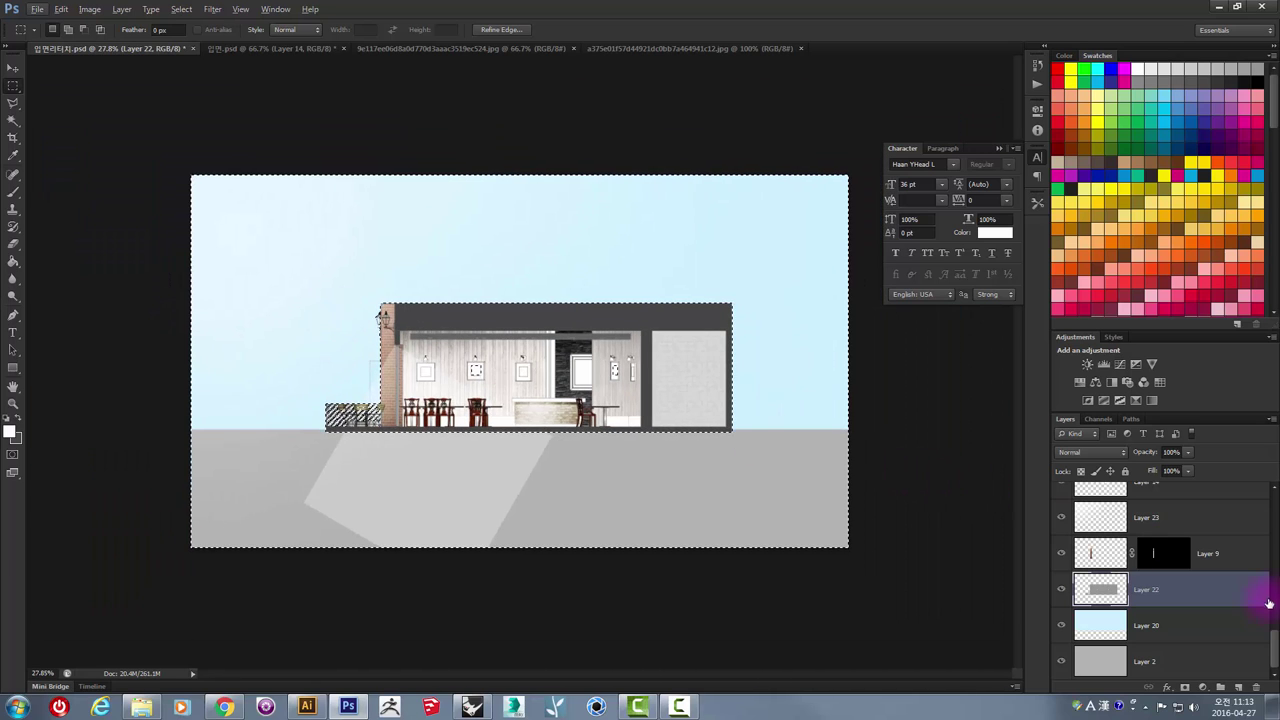
click(13, 261)
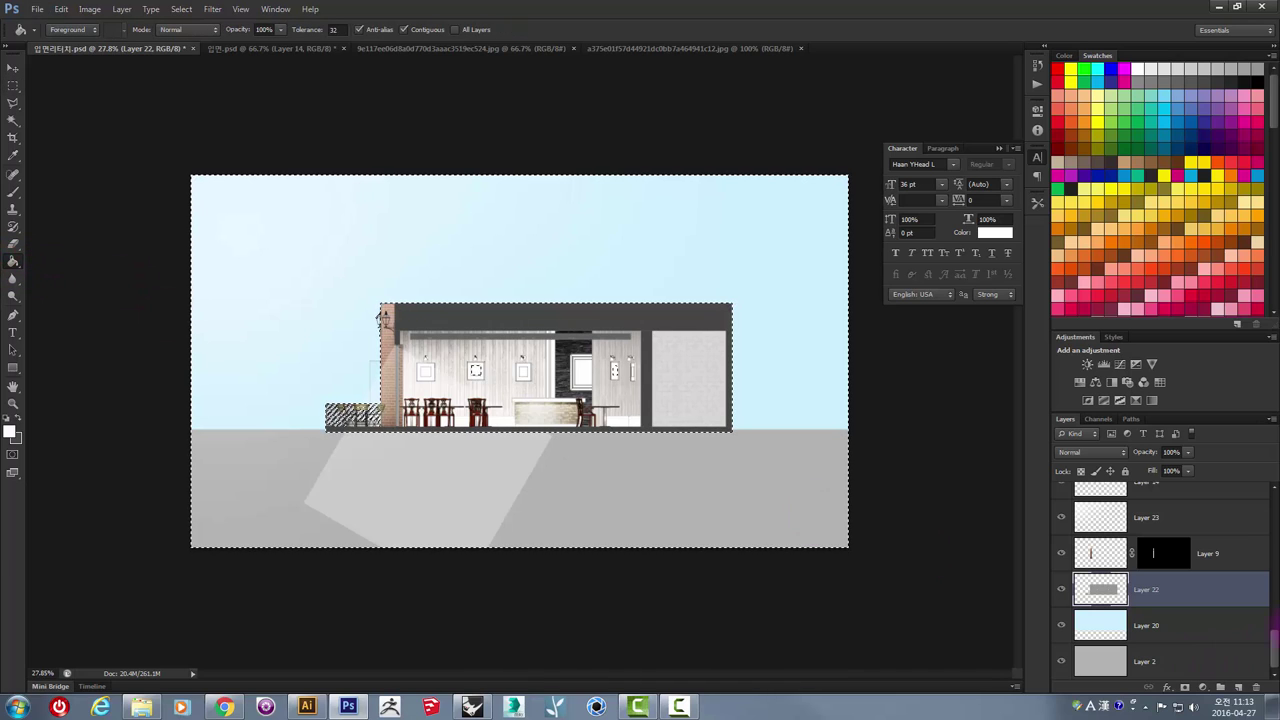
drag(1275, 657, 1269, 520)
click(603, 491)
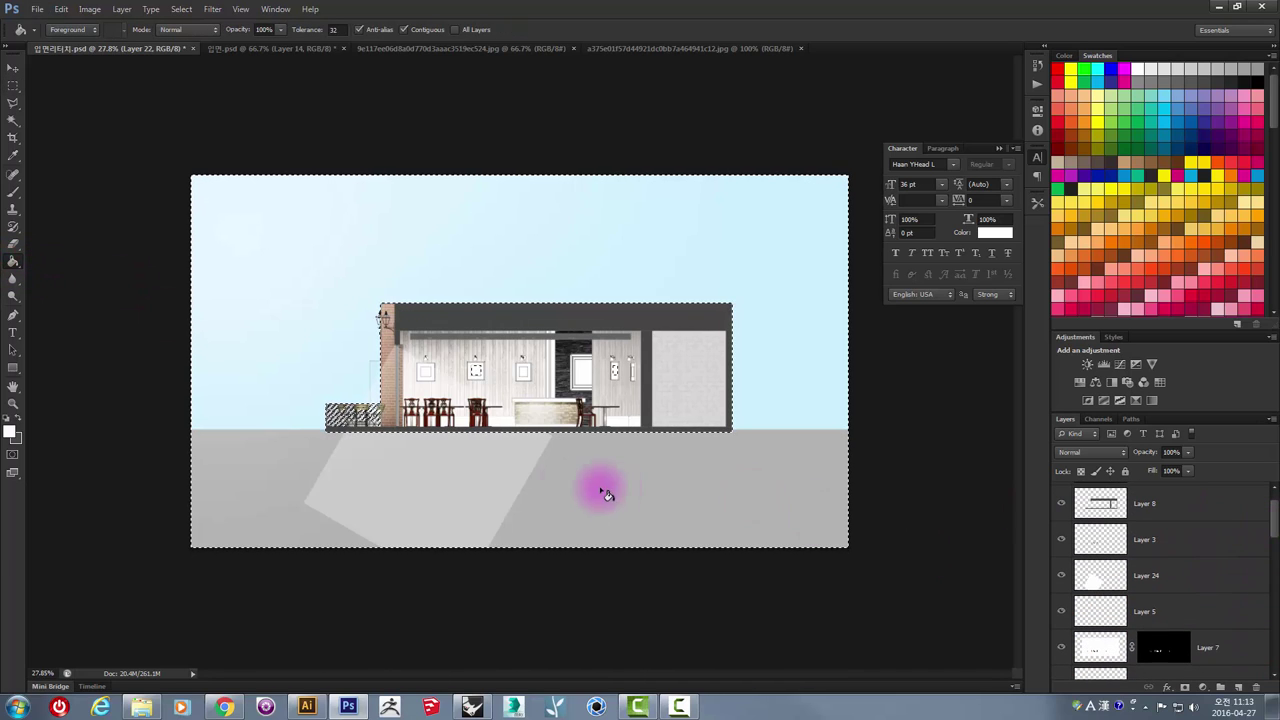
click(409, 392)
right_click(394, 383)
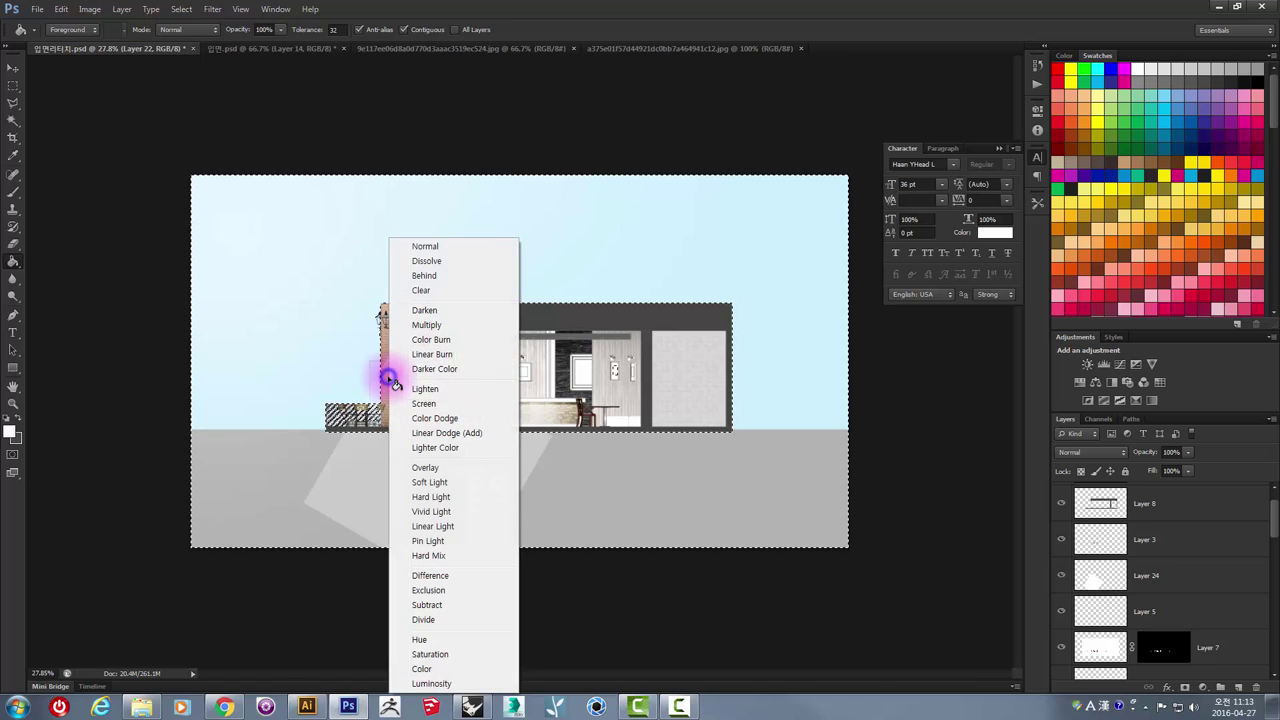
click(1165, 642)
click(1182, 578)
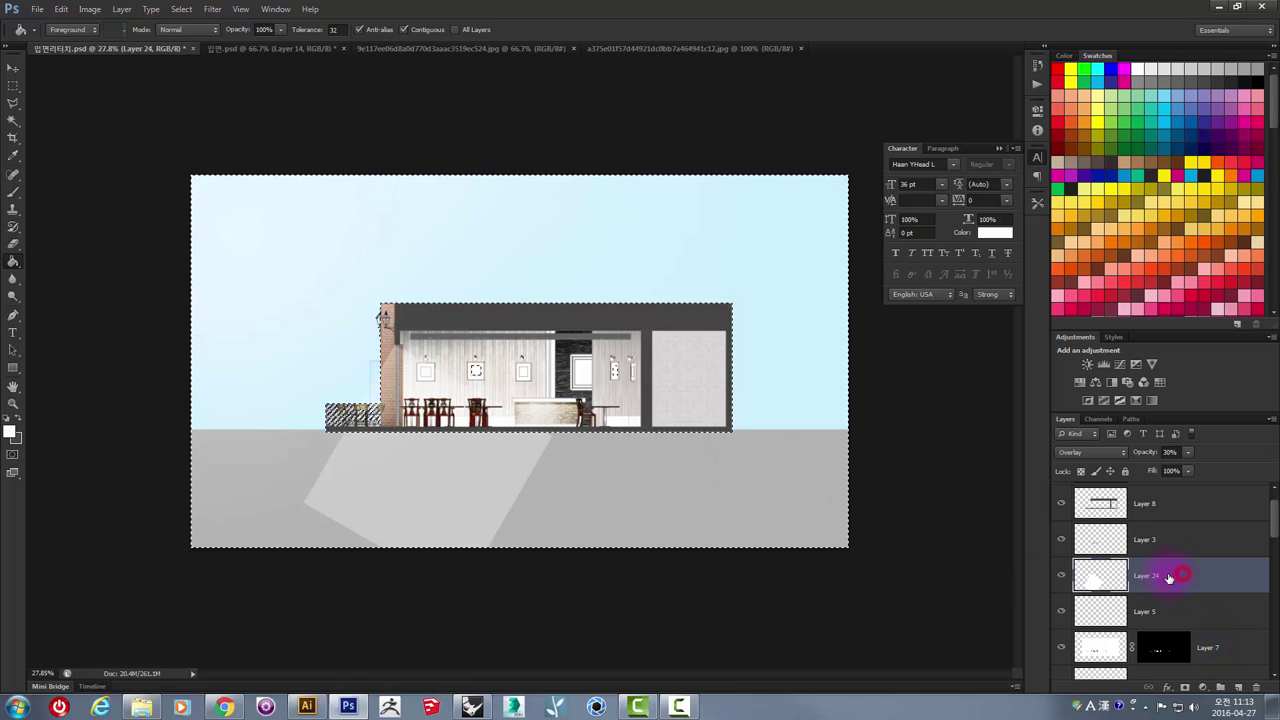
click(349, 308)
click(276, 291)
click(407, 370)
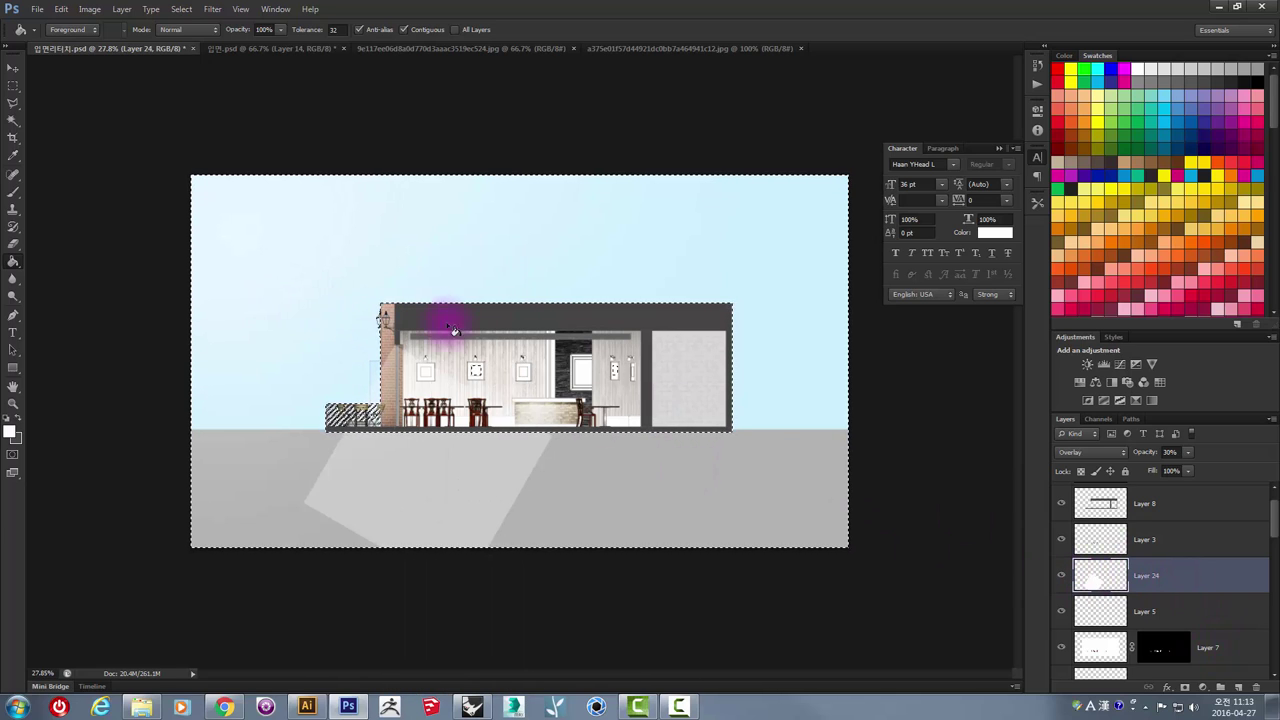
click(280, 274)
click(386, 363)
scroll(383, 353, up, 3)
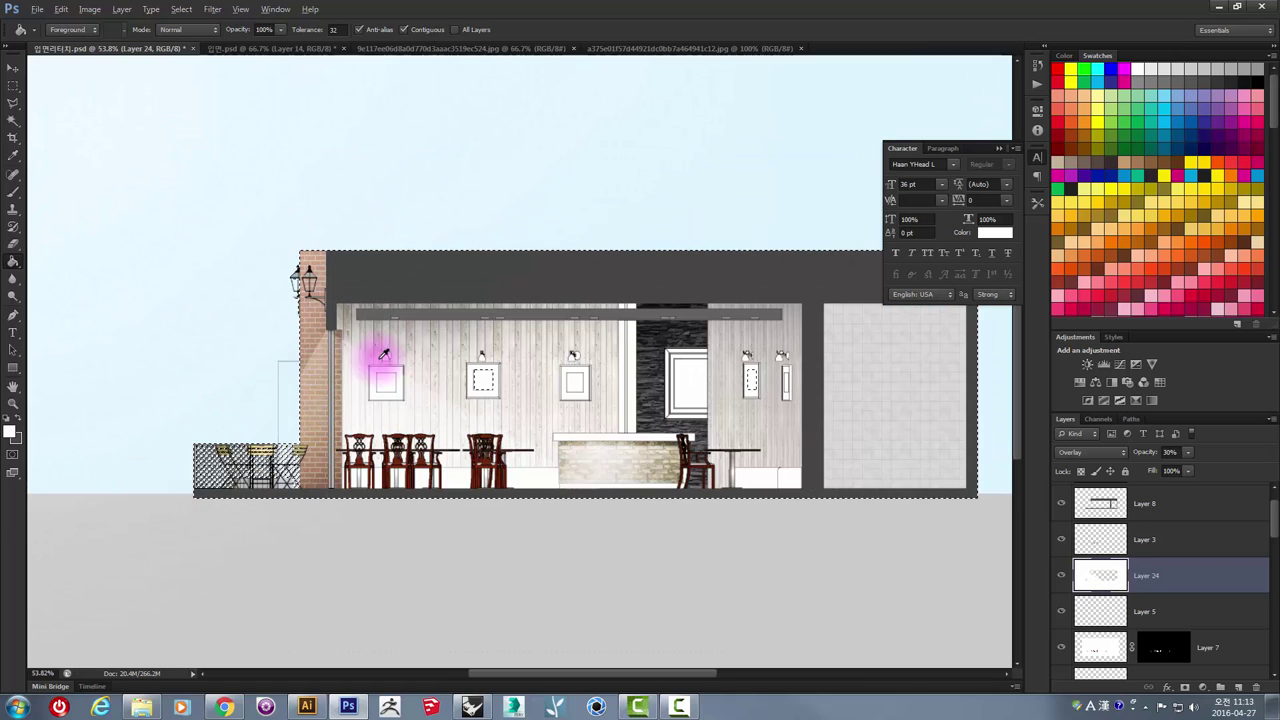
scroll(286, 317, down, 2)
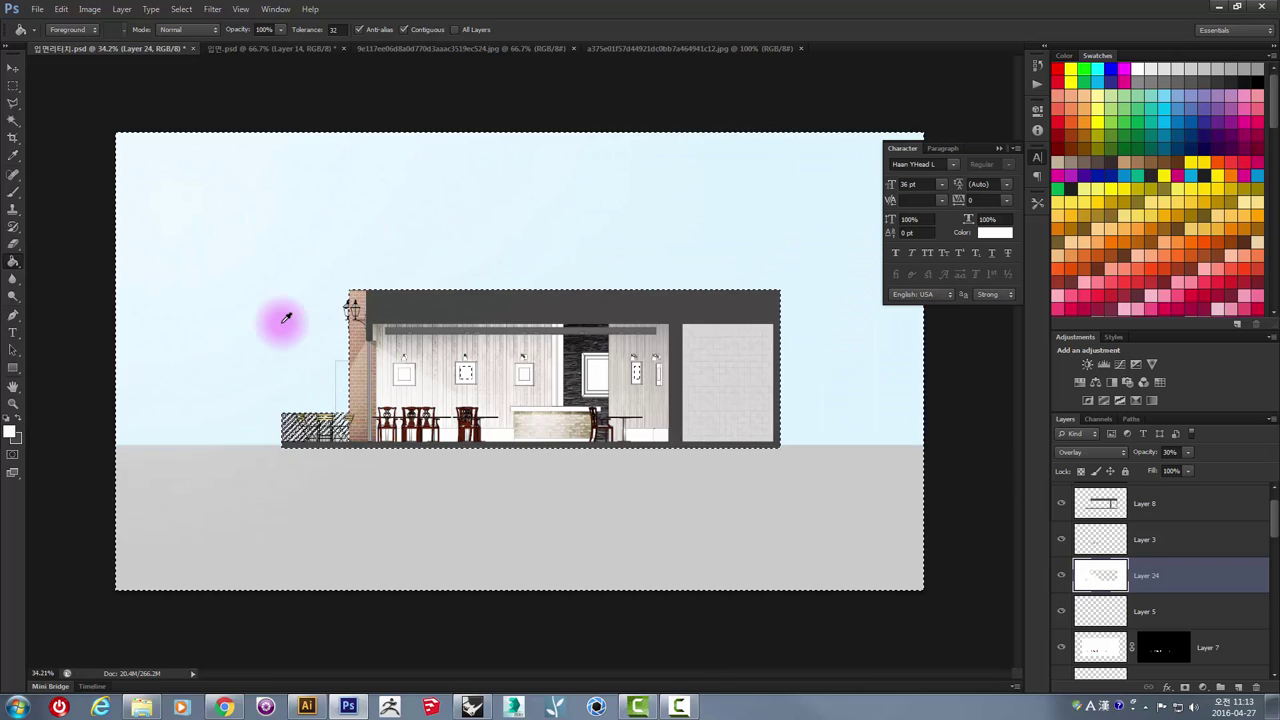
scroll(265, 330, up, 2)
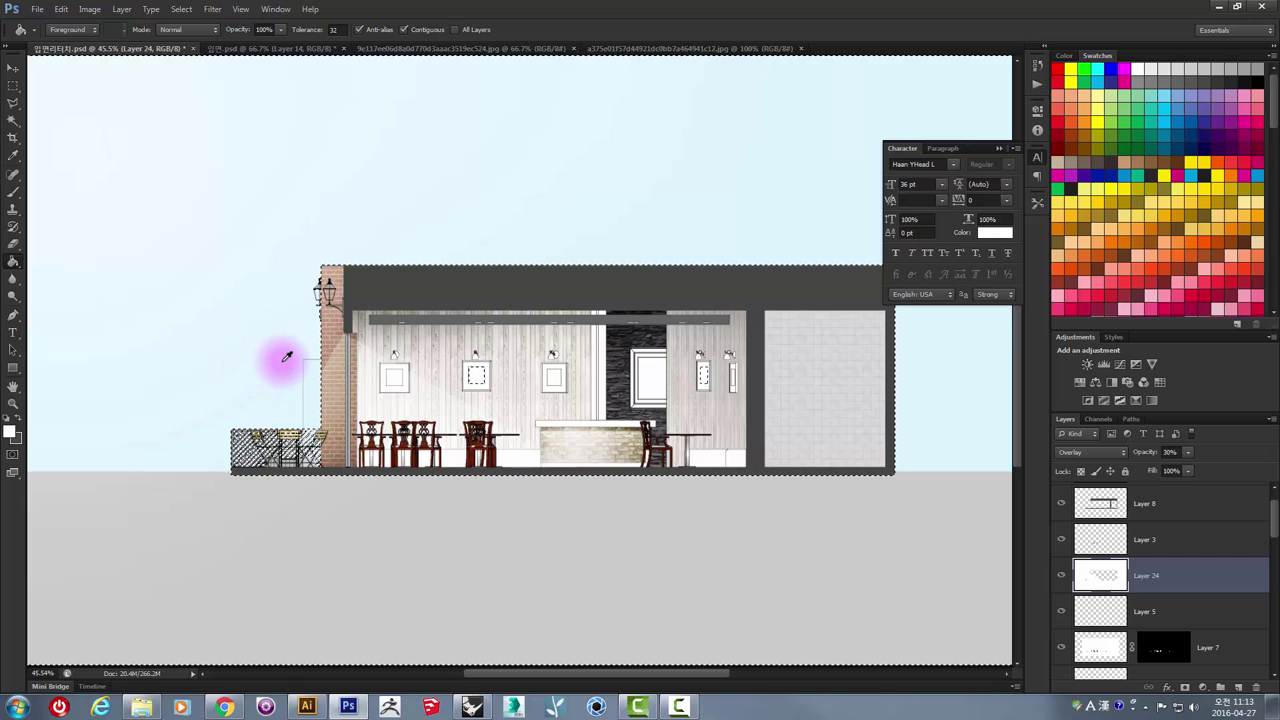
scroll(286, 360, down, 1)
scroll(300, 370, up, 2)
scroll(200, 280, up, 1)
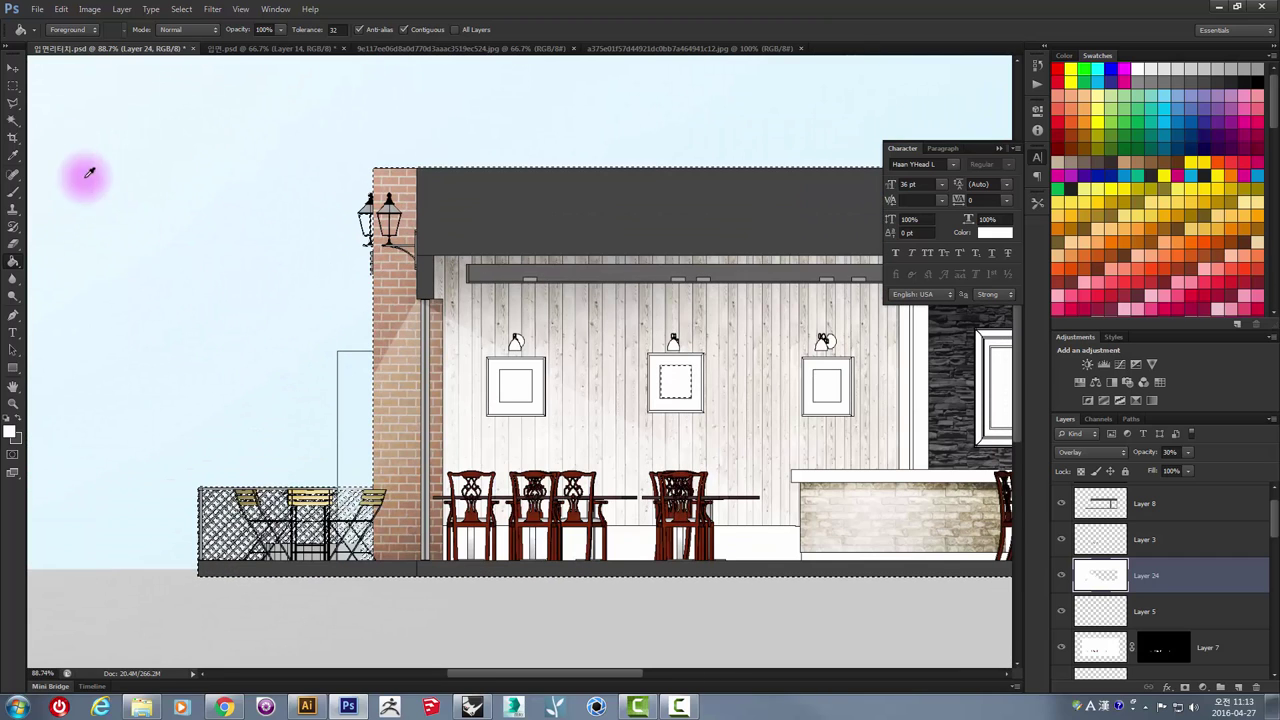
- Marquee the lamps and brick column, sample the brick-top colour, then deselect
click(11, 90)
drag(280, 136, 416, 421)
scroll(423, 214, up, 3)
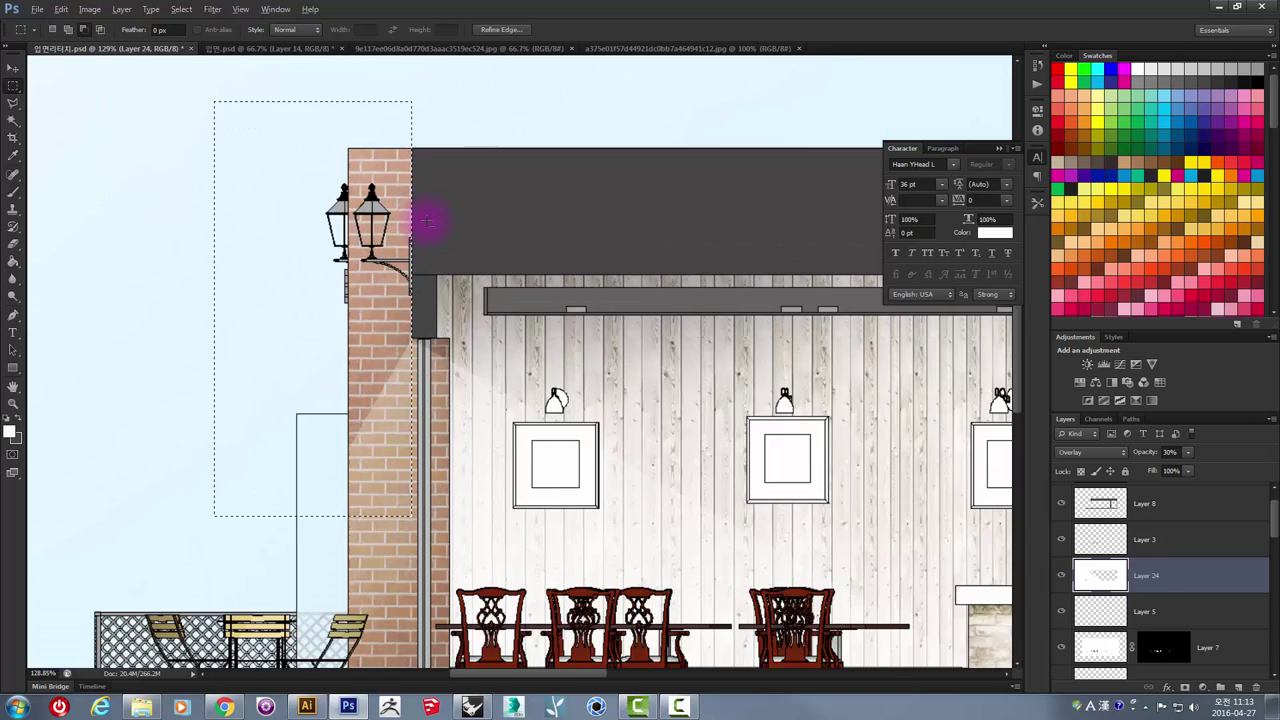
scroll(405, 338, up, 2)
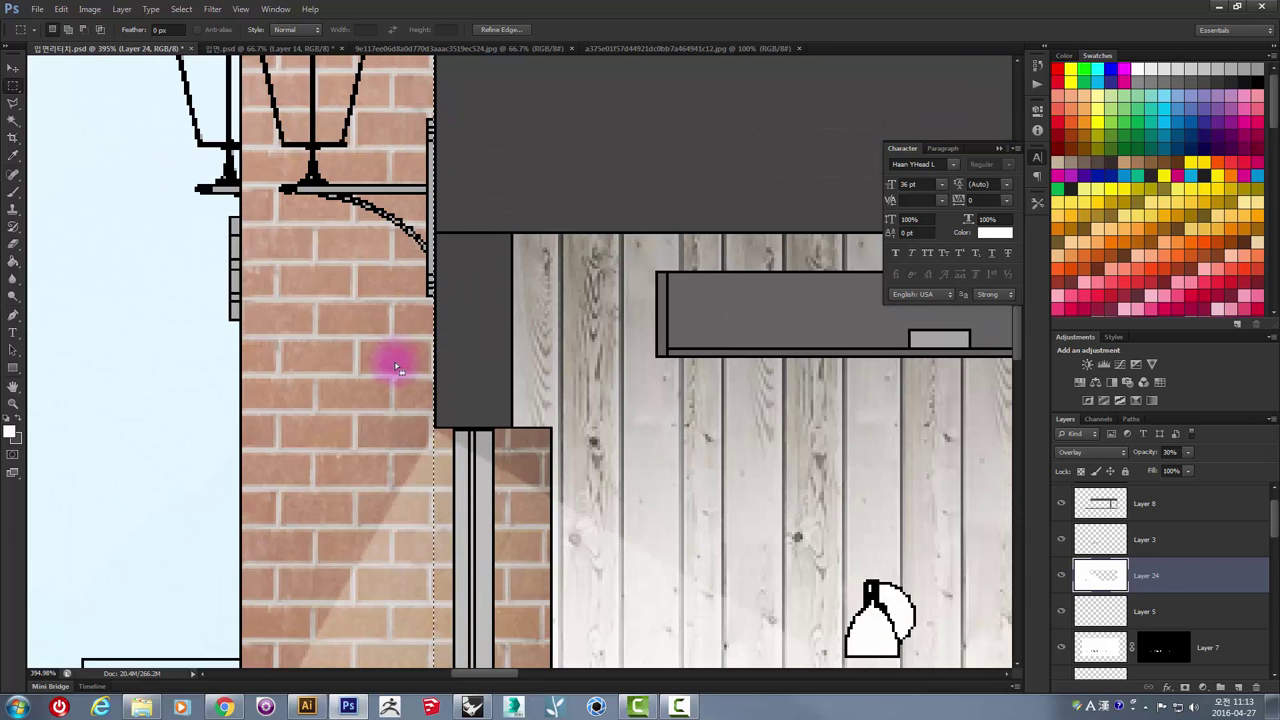
scroll(395, 365, down, 2)
scroll(391, 357, down, 1)
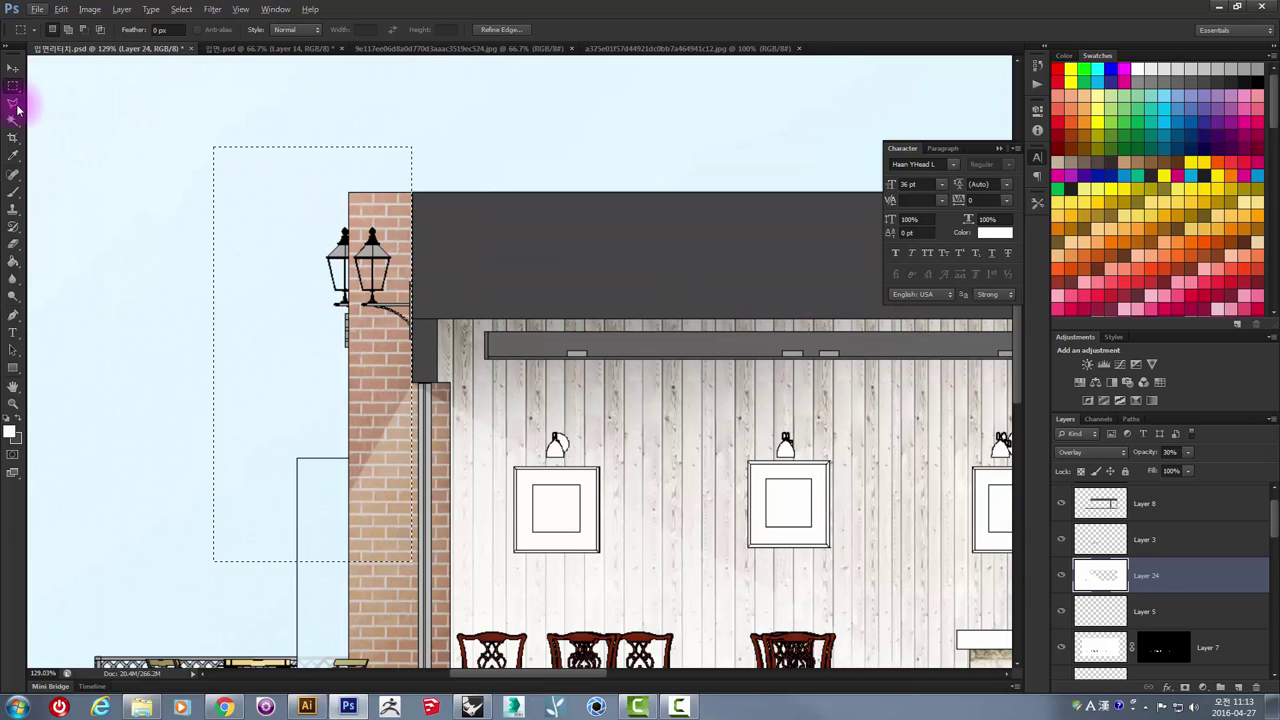
click(14, 265)
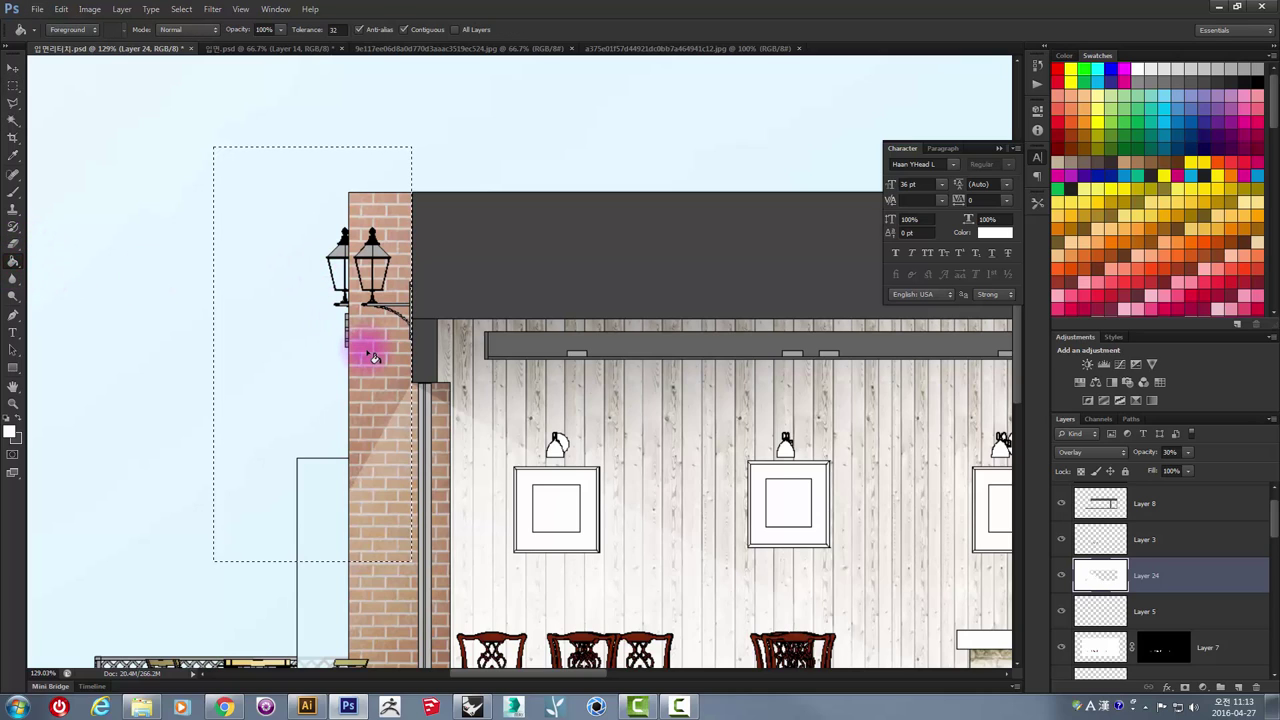
alt+click(369, 208)
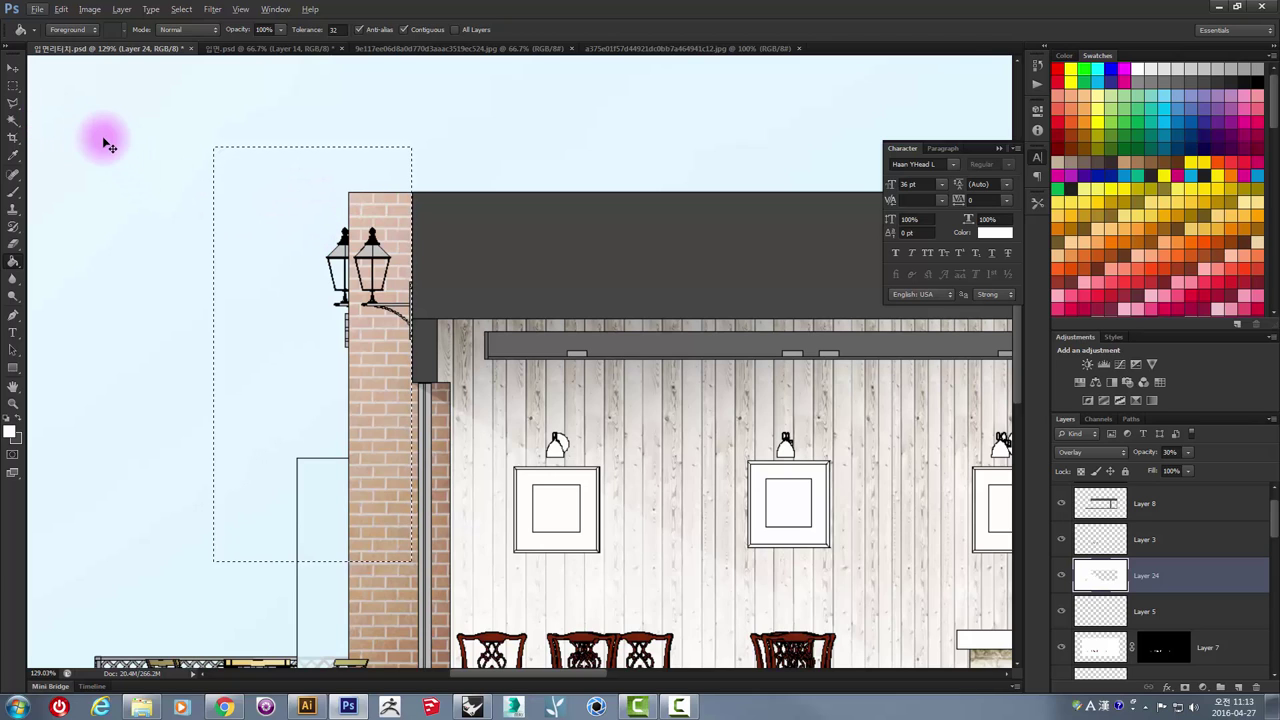
key(ctrl+d)
scroll(441, 345, down, 5)
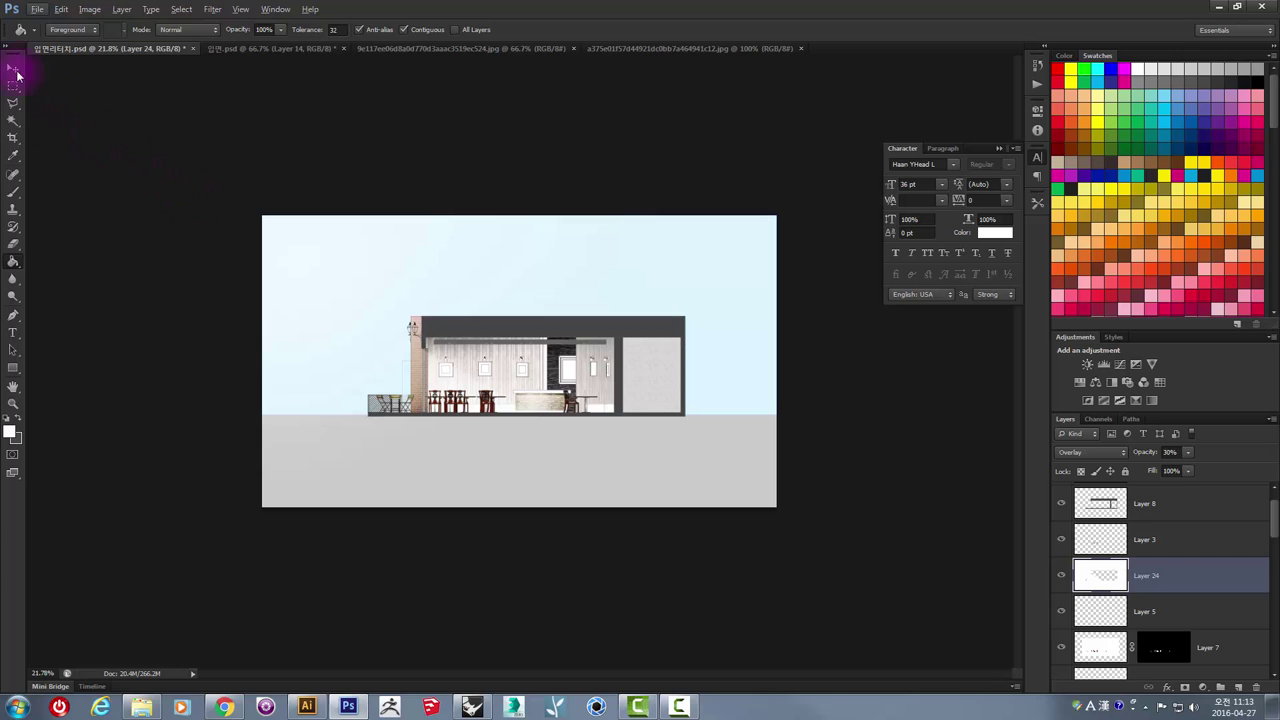
- Shift the Layer 24 overlay with the Move tool
click(13, 67)
scroll(508, 363, up, 1)
mouse_move(400, 366)
mouse_down()
mouse_move(386, 340)
mouse_move(416, 486)
mouse_move(419, 463)
mouse_up()
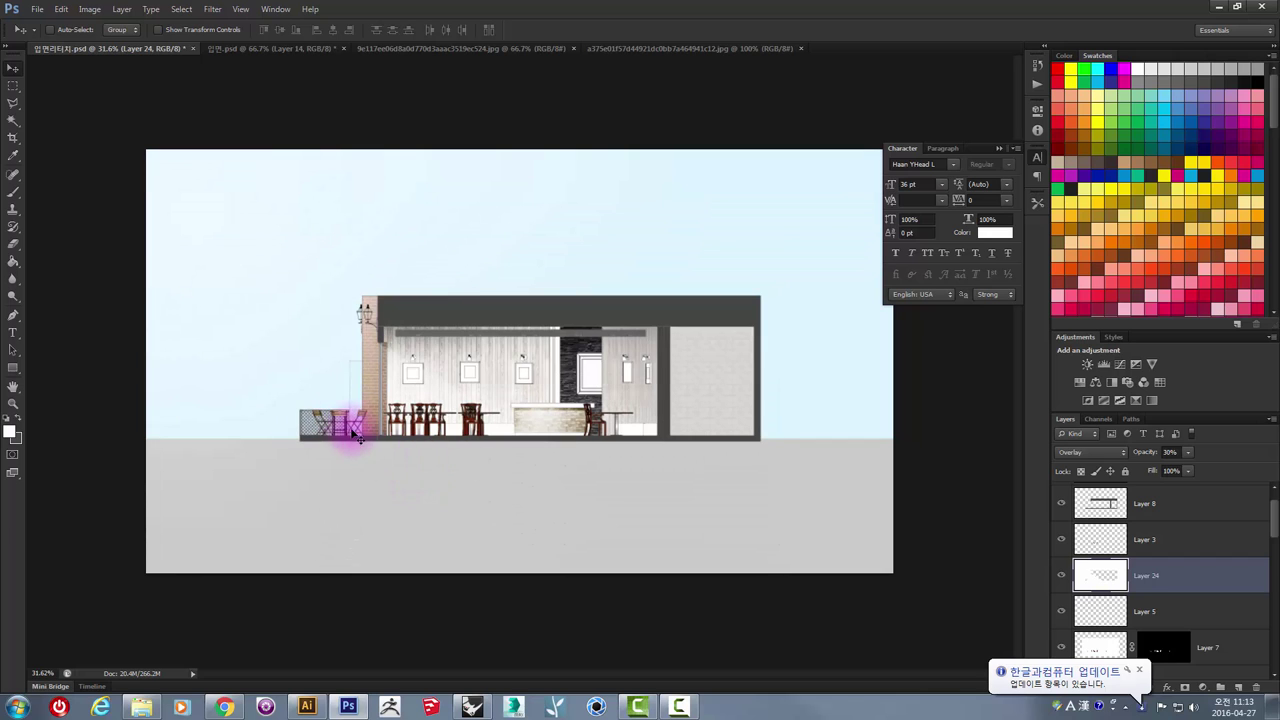
scroll(398, 336, up, 2)
scroll(398, 336, up, 1)
scroll(398, 336, down, 1)
scroll(398, 336, down, 1)
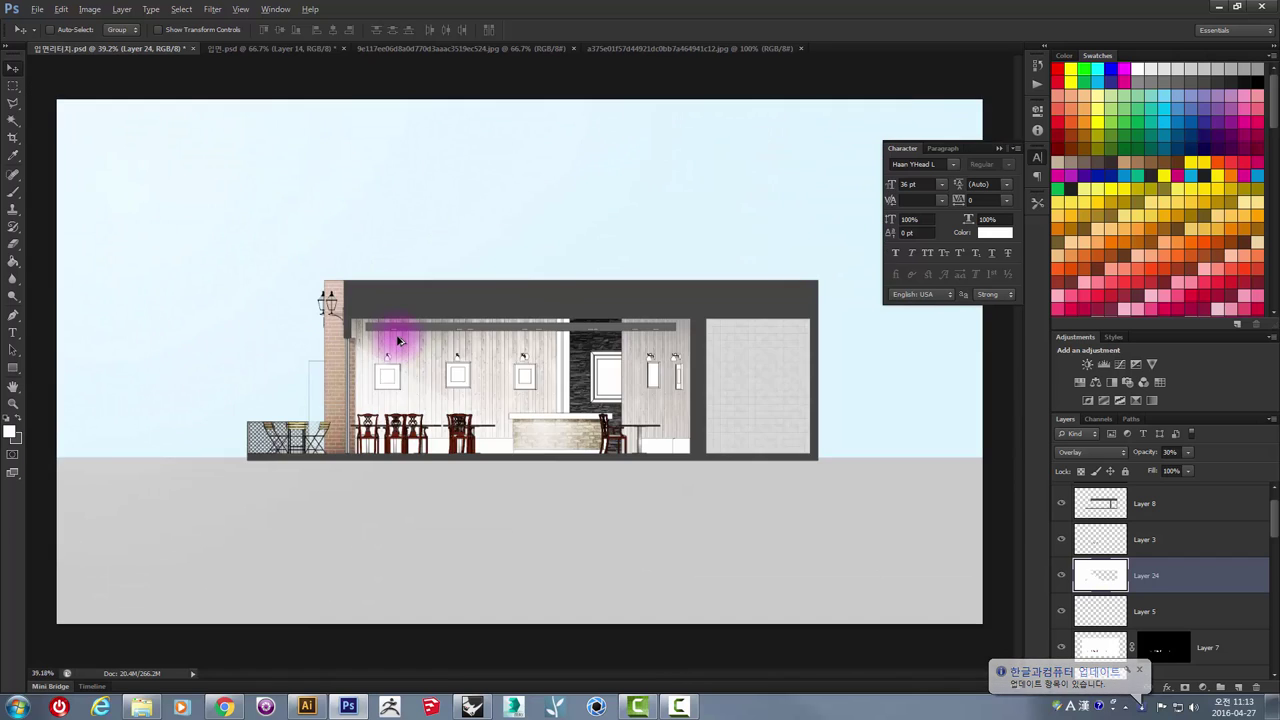
scroll(398, 341, down, 1)
scroll(398, 341, up, 1)
scroll(396, 339, down, 2)
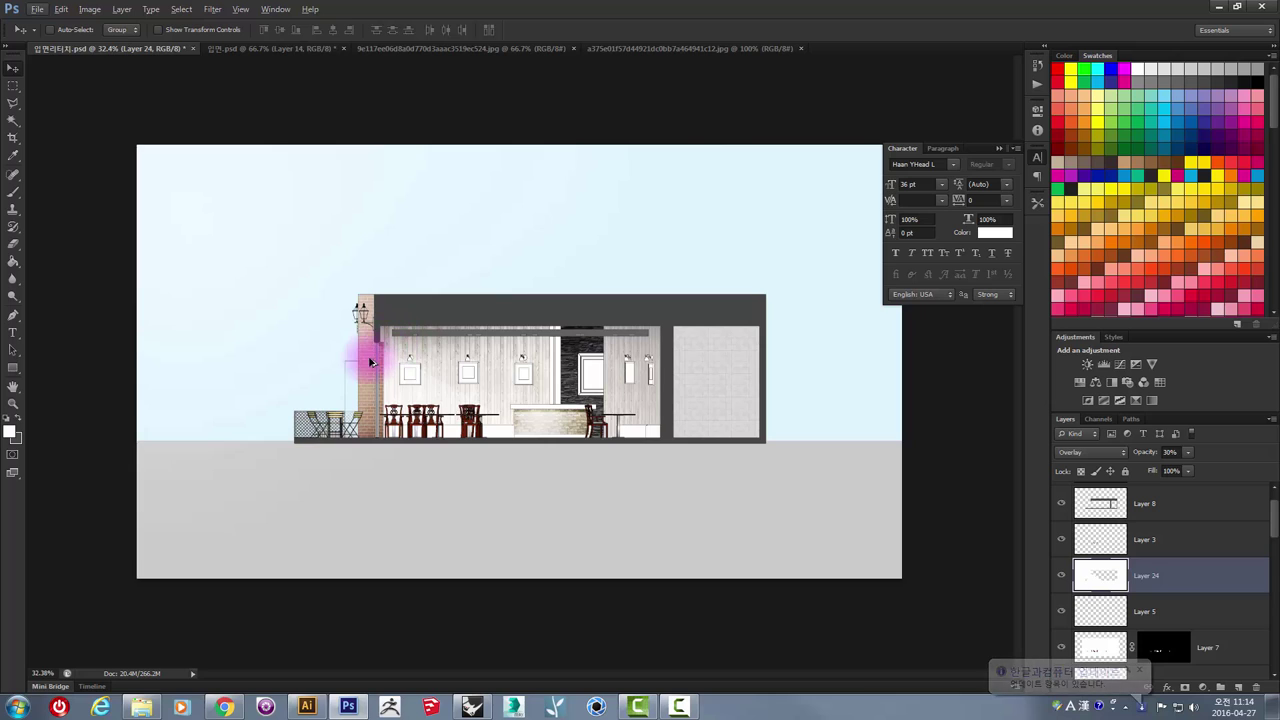
scroll(370, 360, up, 2)
scroll(375, 345, down, 1)
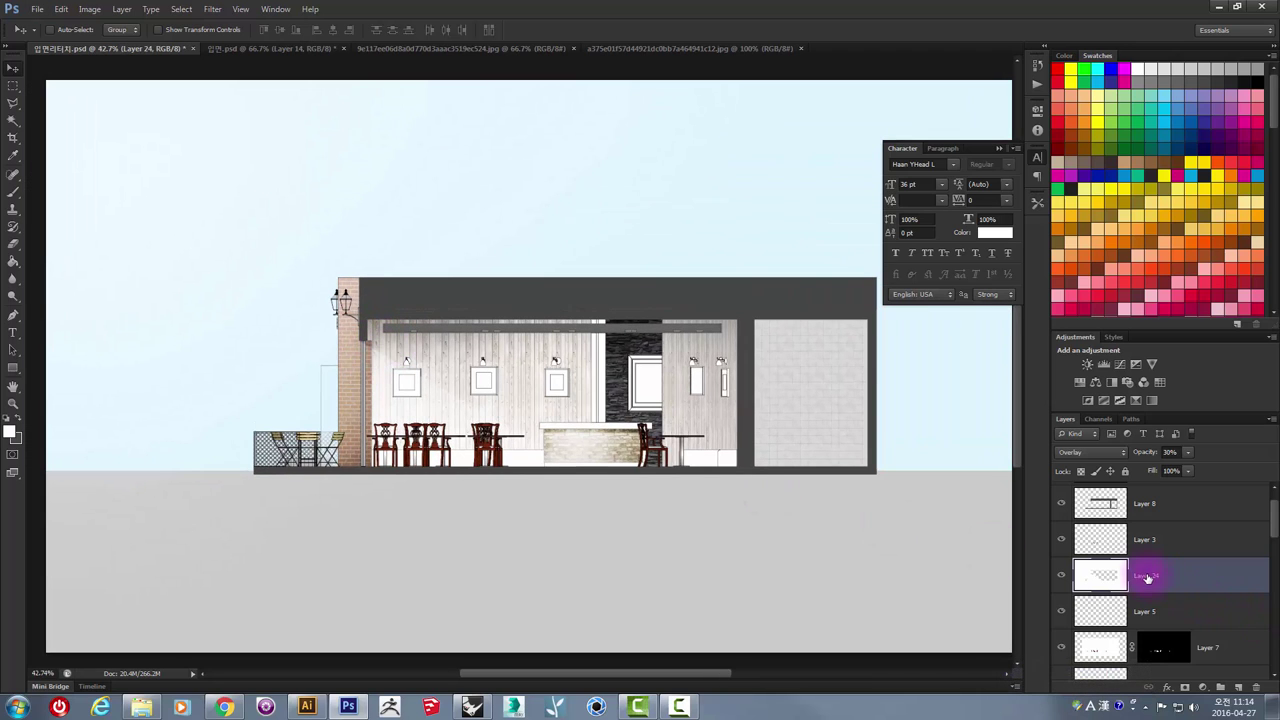
scroll(1200, 600, down, 3)
scroll(1237, 580, up, 2)
scroll(1238, 586, down, 3)
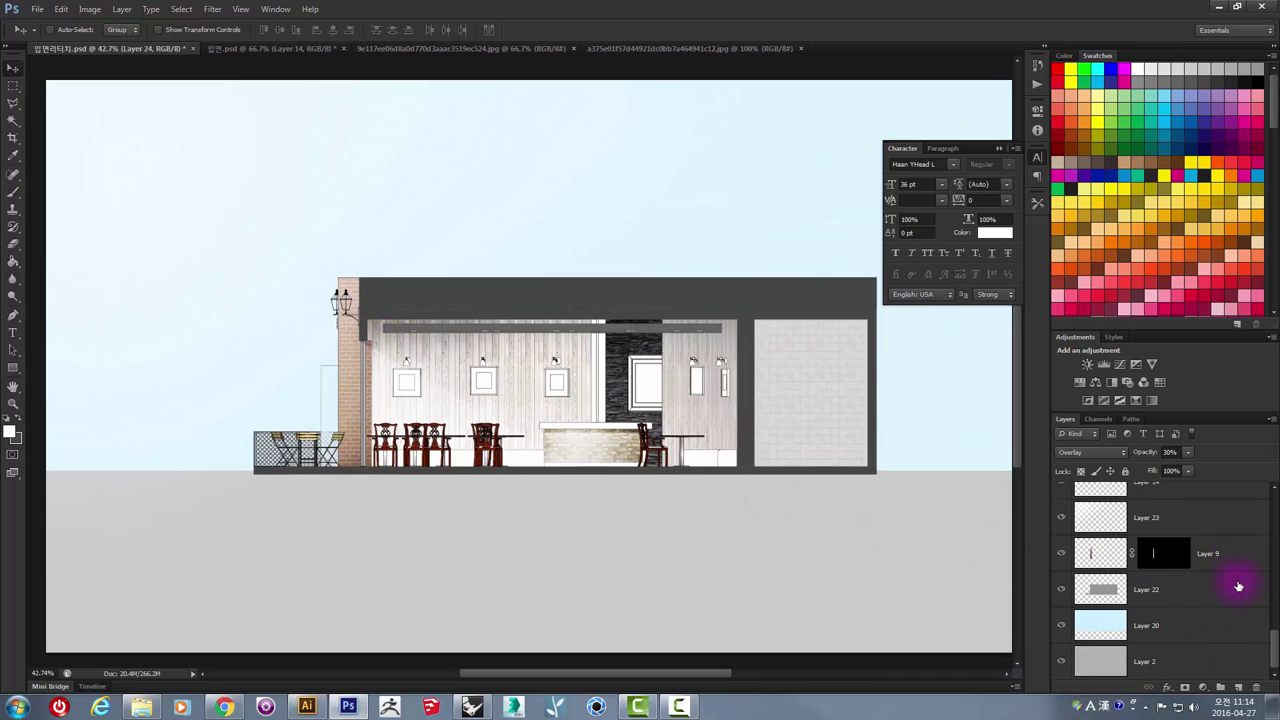
- Select everything outside Layer 22's building shape and make Layer 24 the active layer
click(1189, 595)
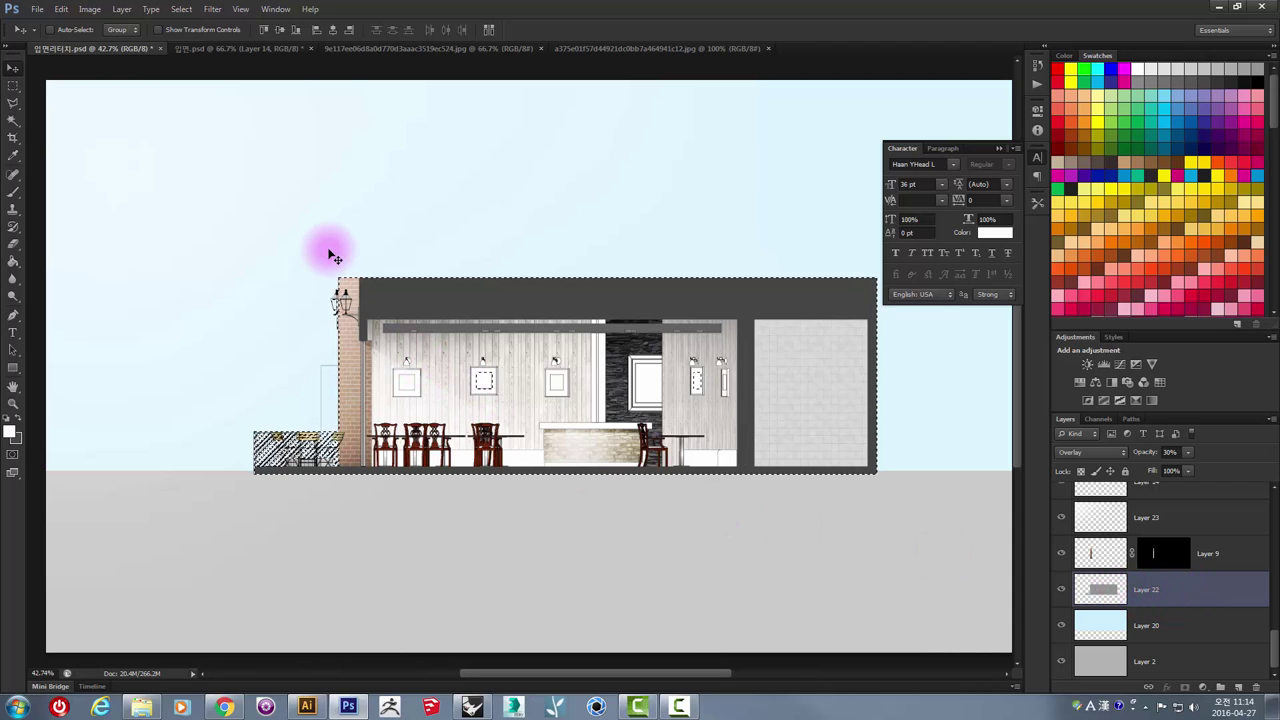
click(12, 92)
right_click(248, 238)
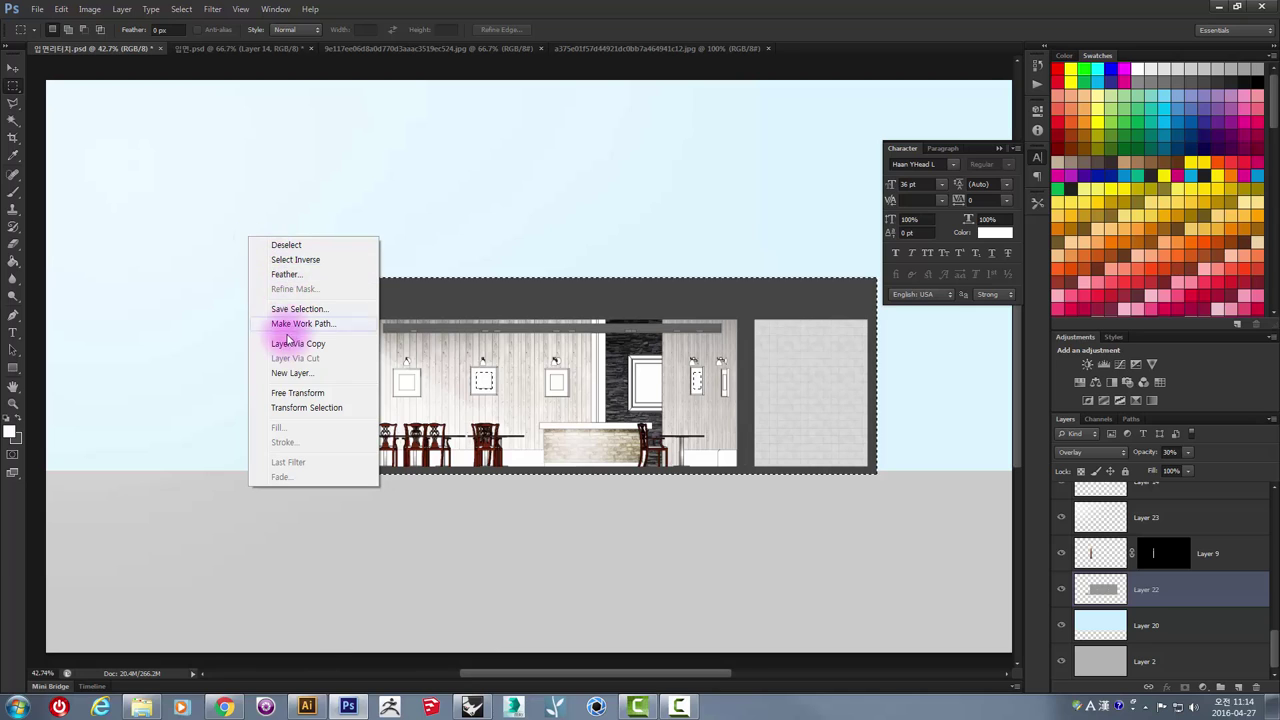
click(290, 259)
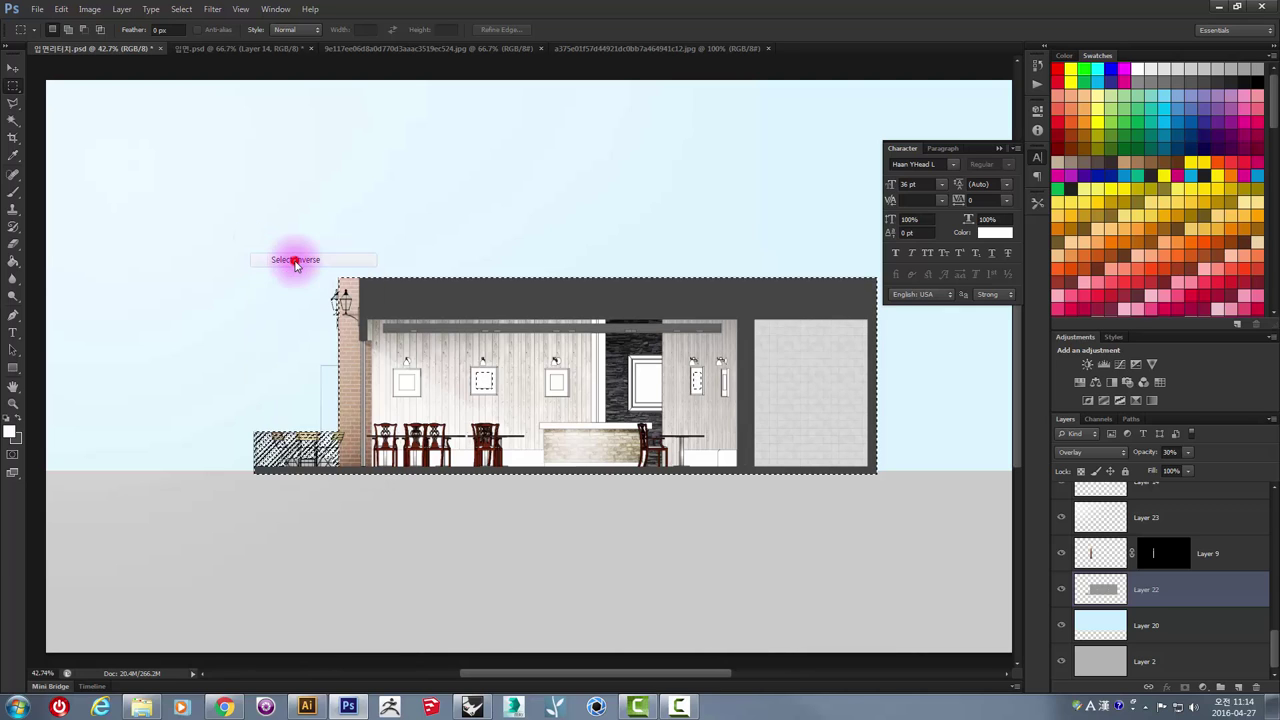
key(ctrl+minus)
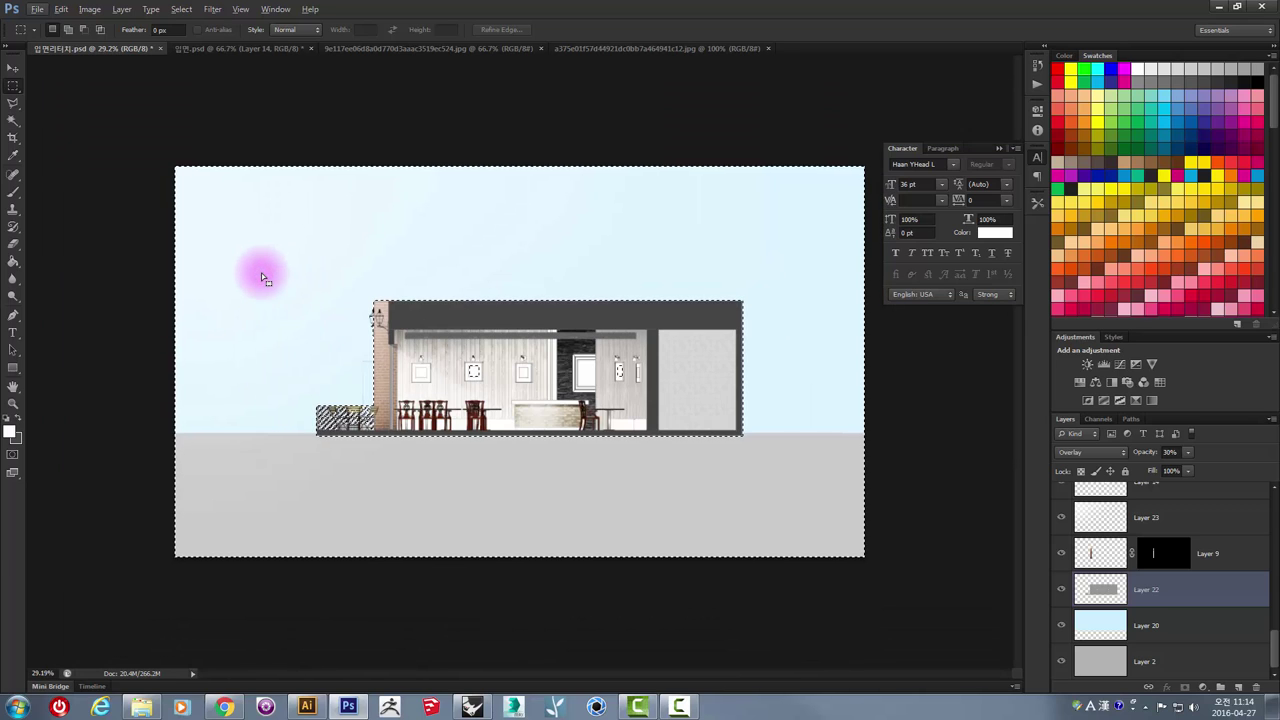
scroll(1272, 630, up, 3)
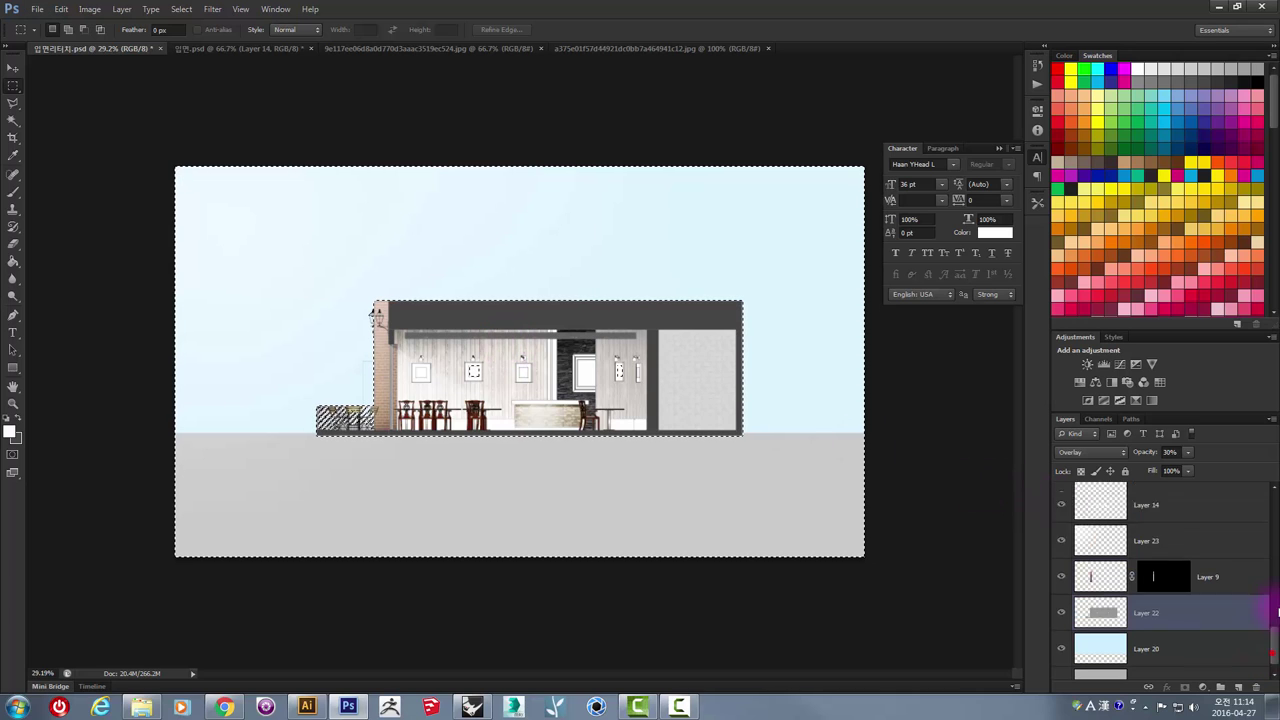
scroll(1270, 652, up, 3)
click(1193, 612)
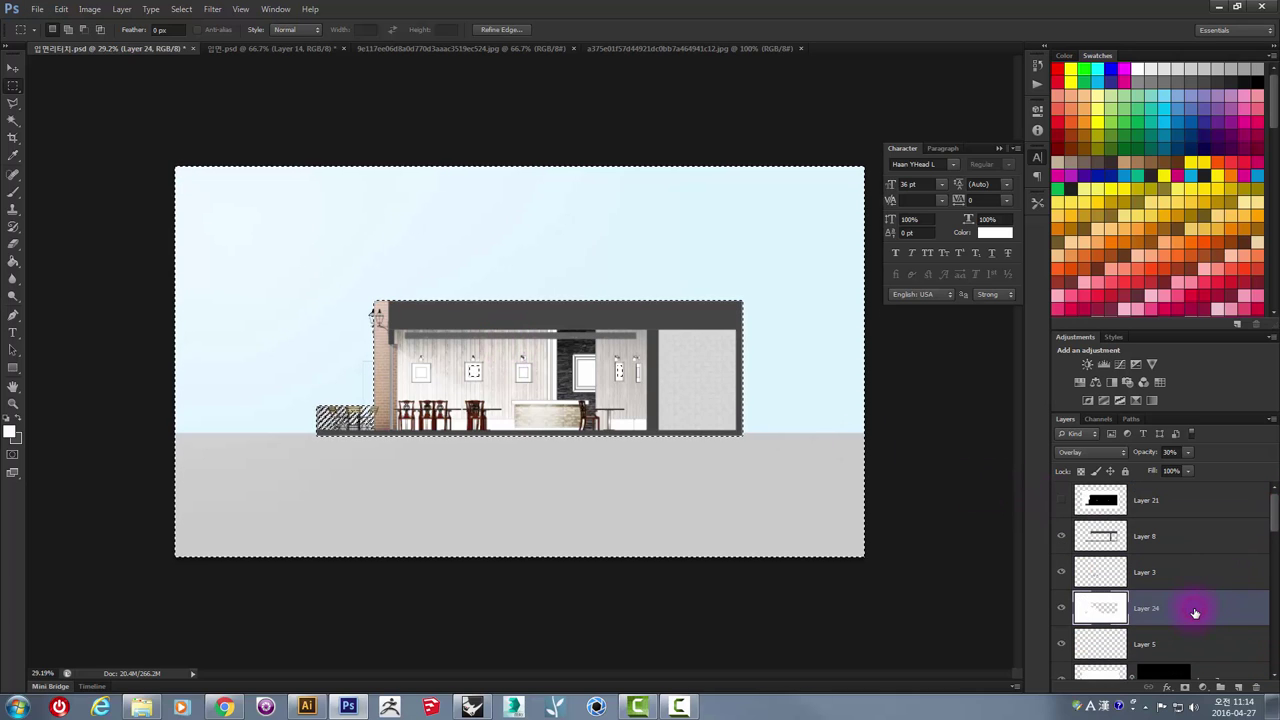
key(ctrl+d)
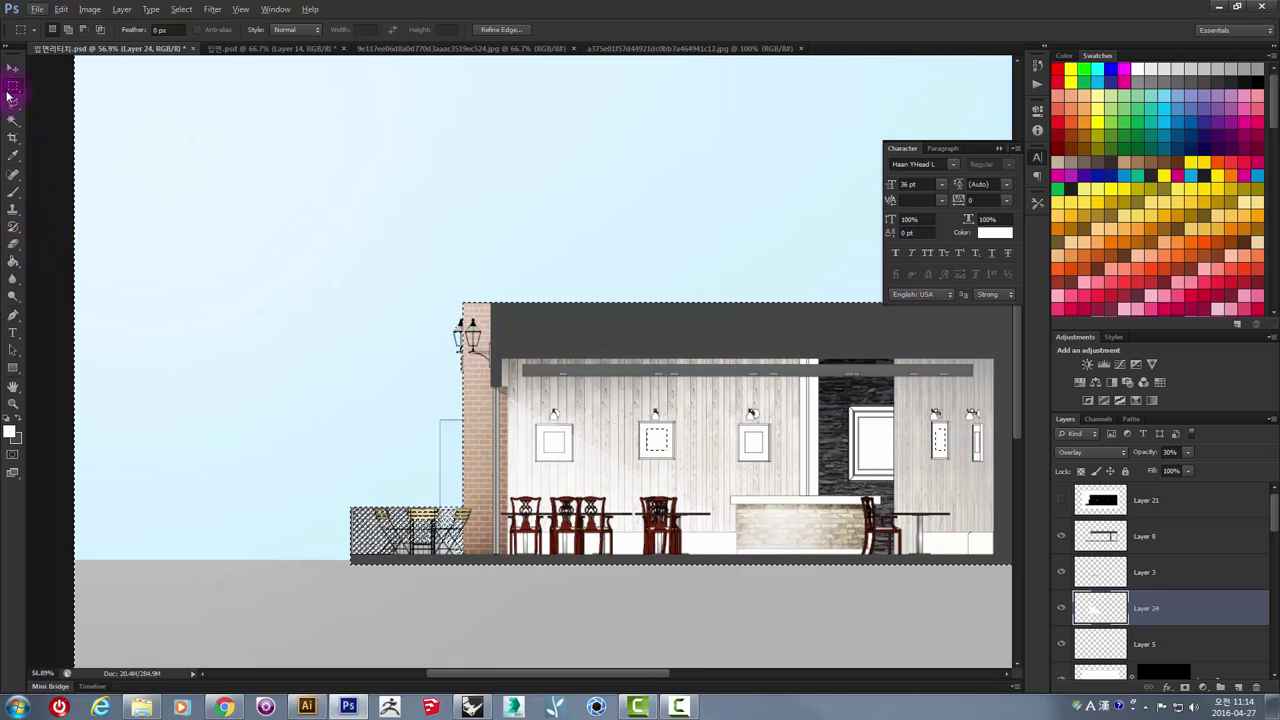
scroll(220, 169, up, 3)
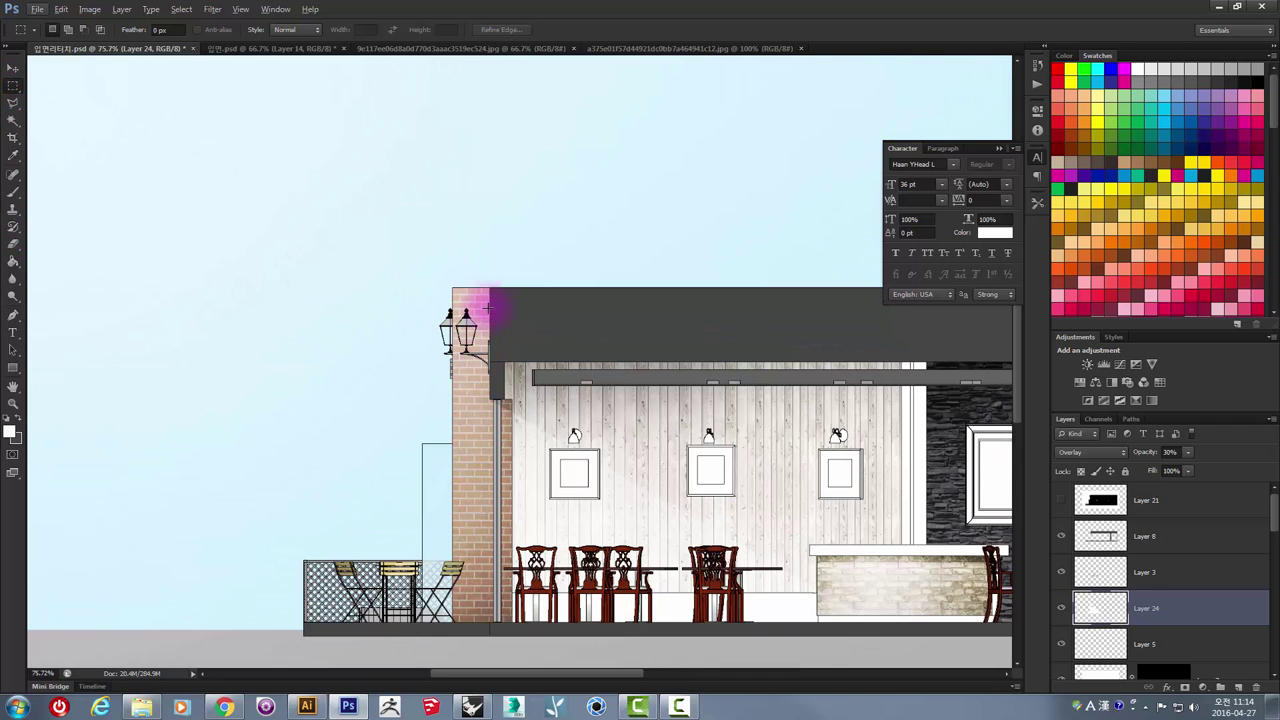
scroll(462, 400, up, 1)
scroll(462, 400, up, 1)
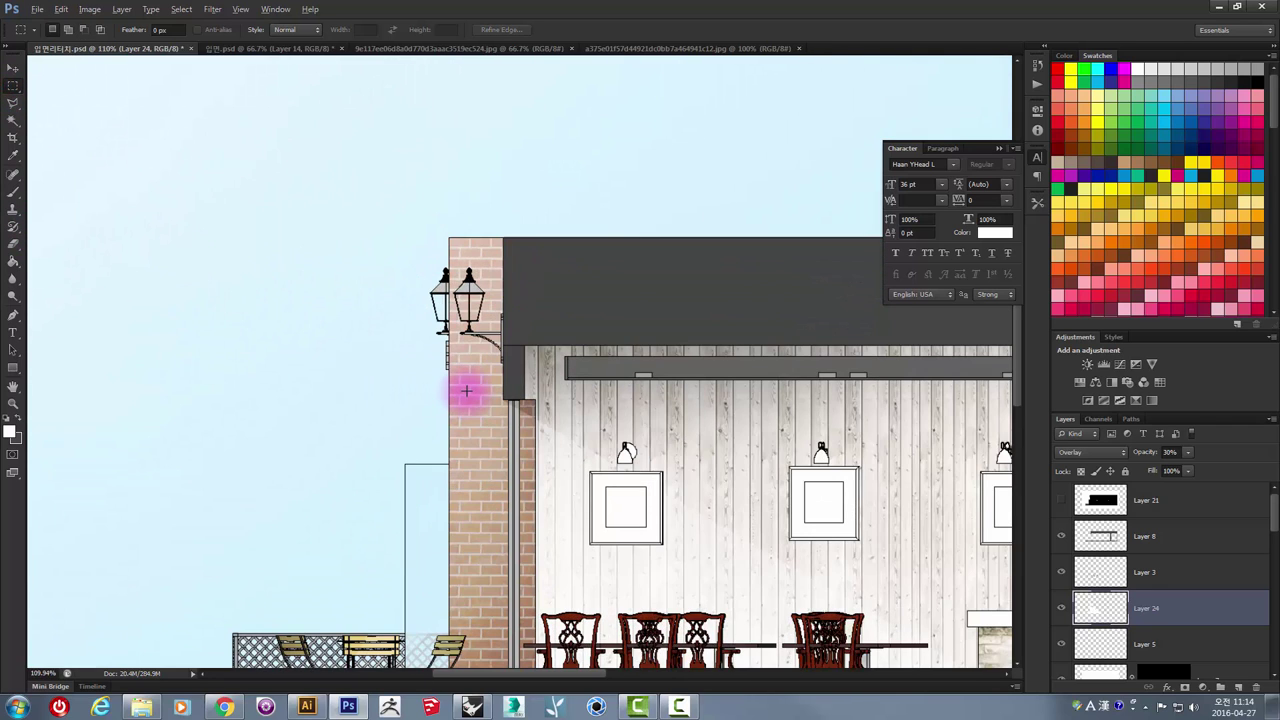
scroll(466, 391, down, 2)
scroll(451, 434, up, 1)
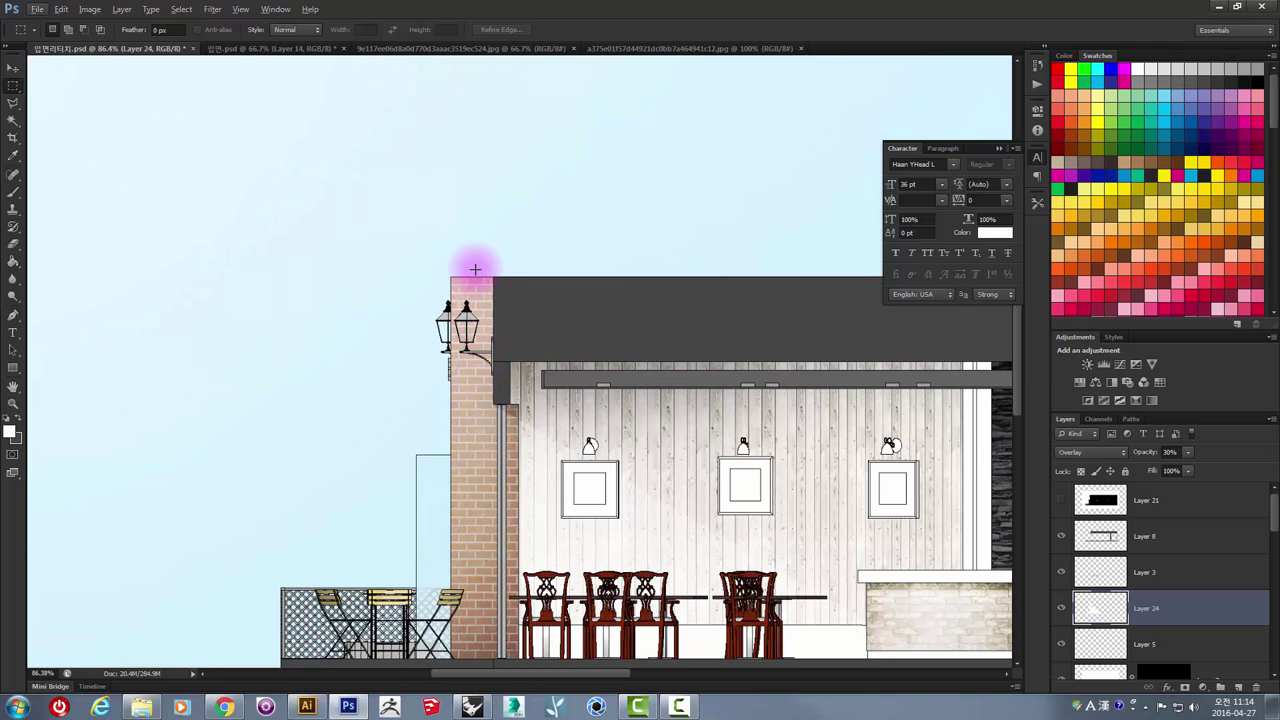
drag(495, 568, 477, 443)
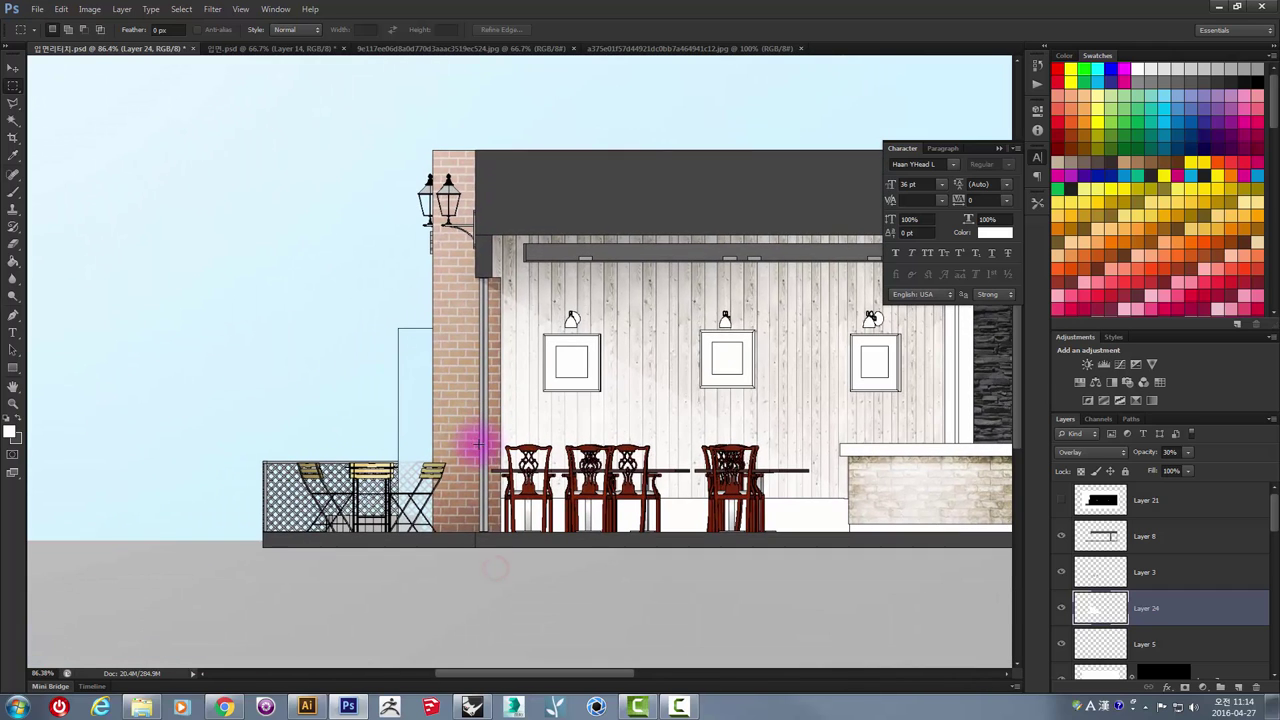
scroll(472, 443, down, 2)
scroll(472, 443, down, 1)
scroll(480, 440, up, 1)
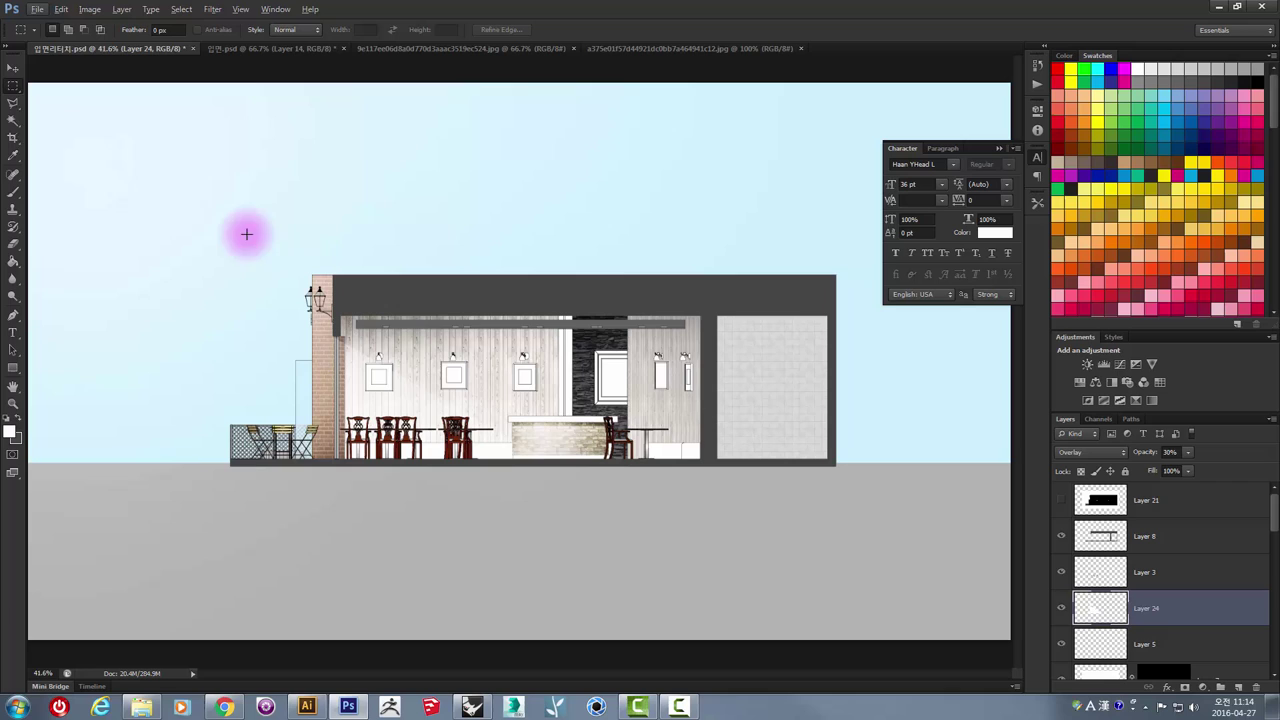
click(13, 67)
mouse_move(323, 360)
mouse_down()
mouse_move(285, 327)
mouse_move(236, 335)
mouse_move(269, 346)
mouse_move(295, 321)
mouse_move(326, 391)
mouse_up()
scroll(331, 351, up, 2)
scroll(331, 351, up, 1)
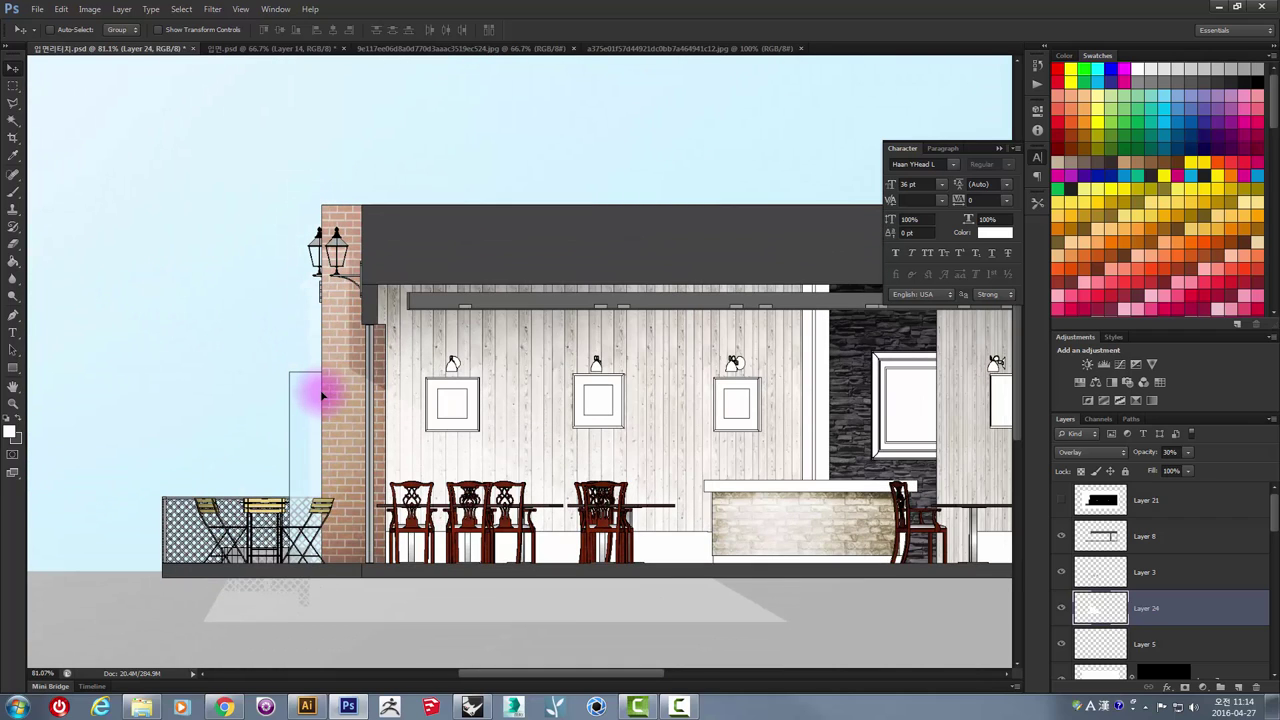
scroll(401, 328, down, 3)
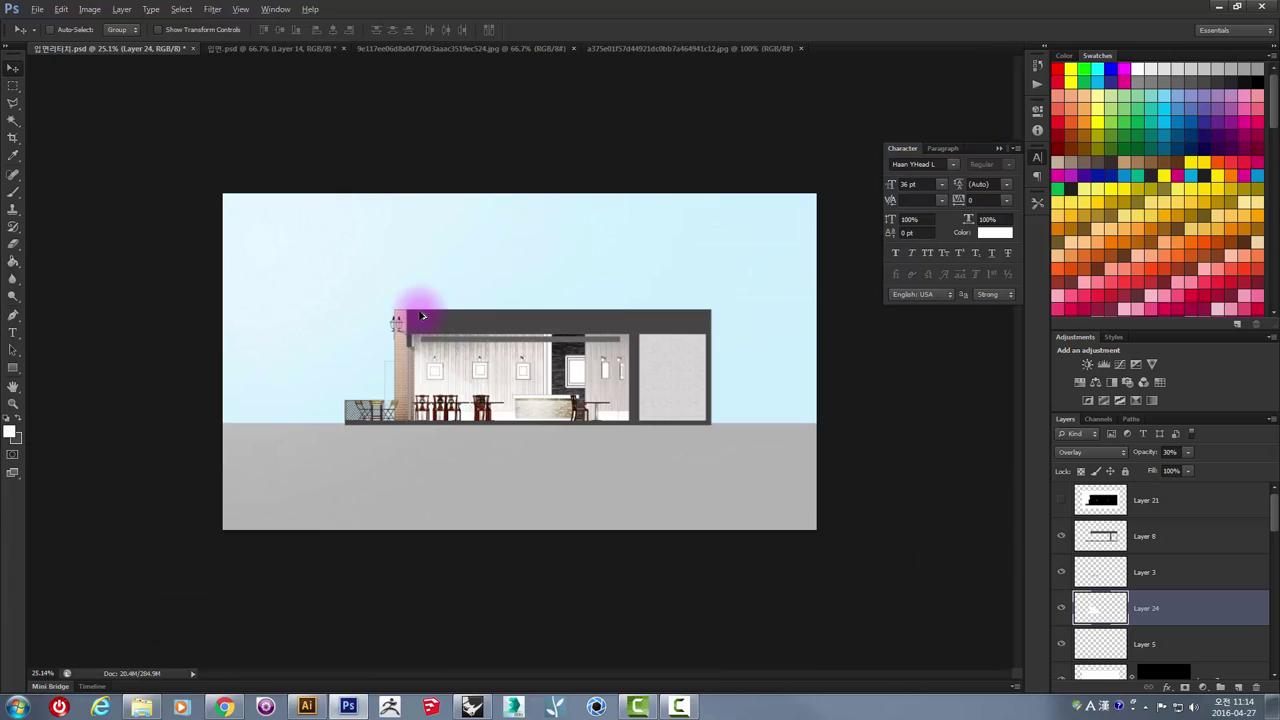
scroll(440, 352, down, 2)
scroll(443, 348, up, 3)
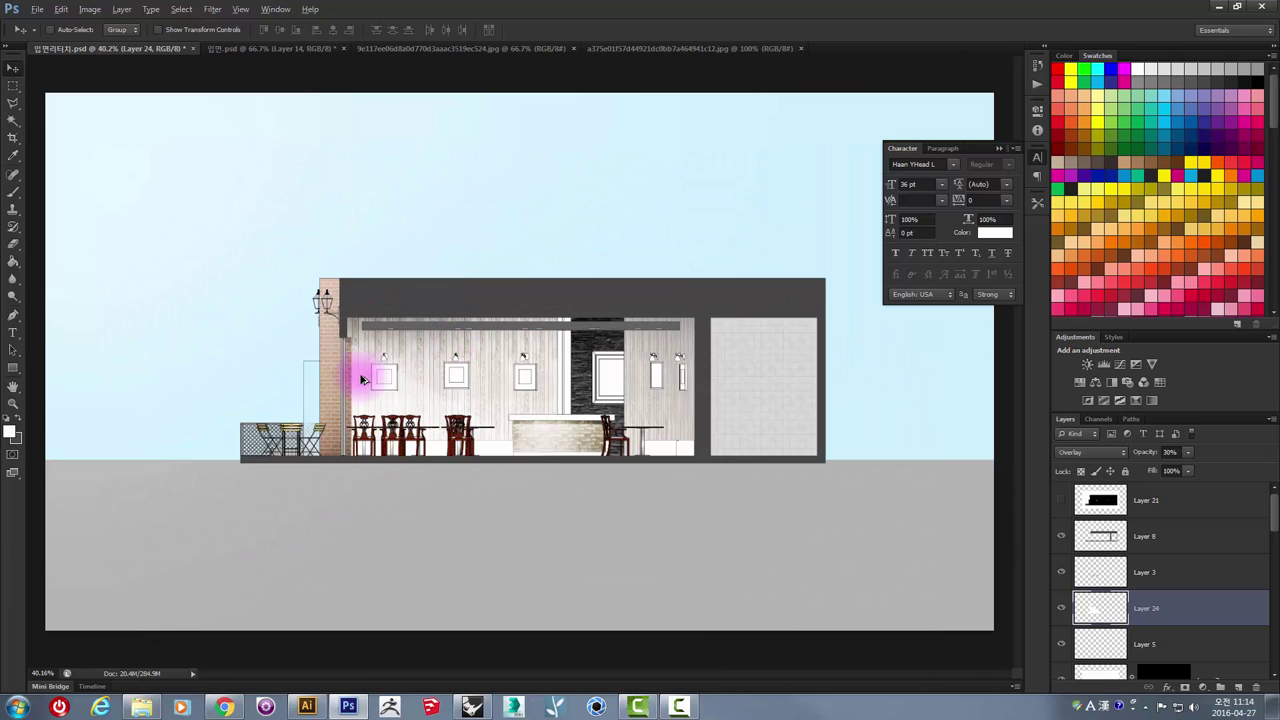
scroll(345, 350, down, 2)
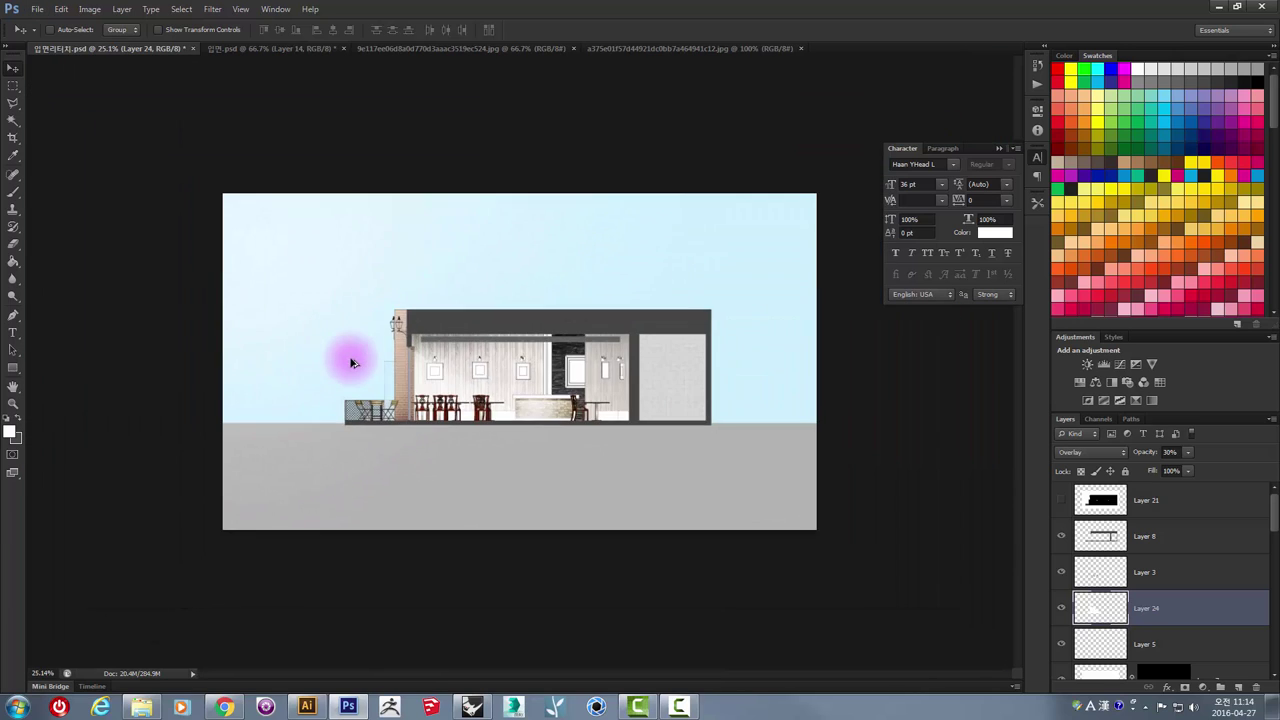
scroll(380, 365, up, 4)
scroll(407, 385, up, 1)
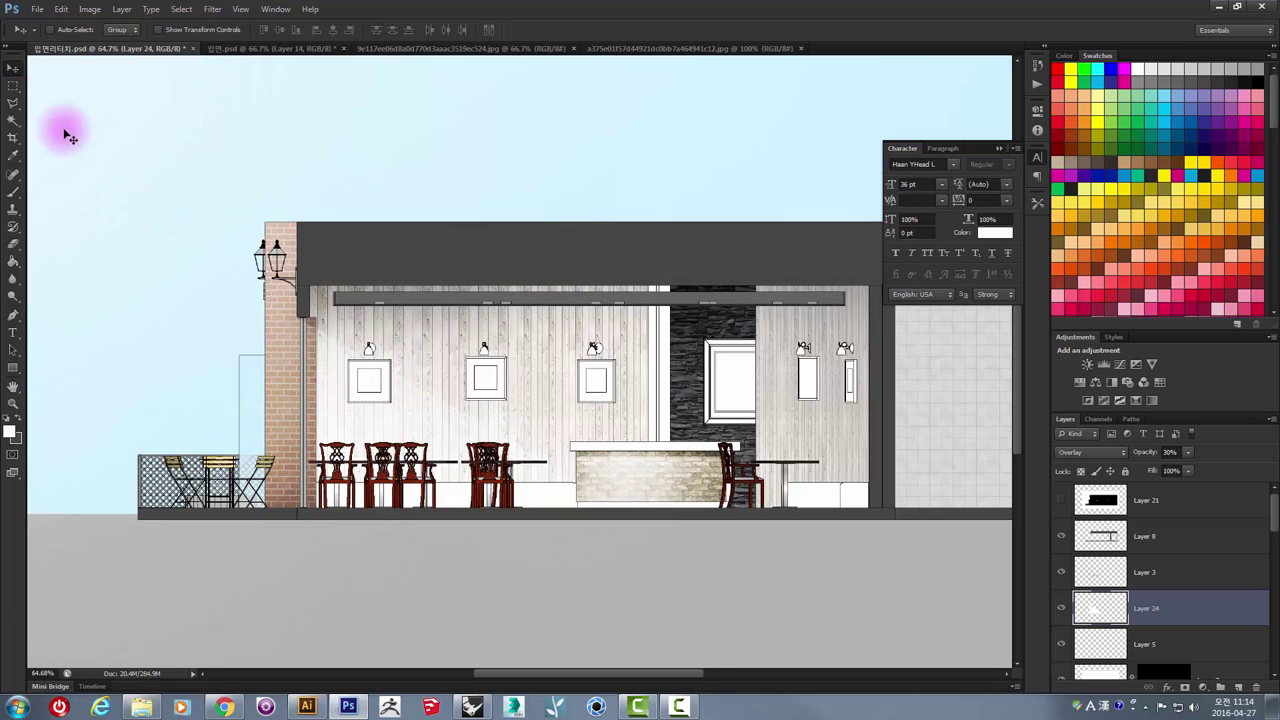
- Set up the Eraser with a 500 px soft round tip at 28% opacity
click(18, 199)
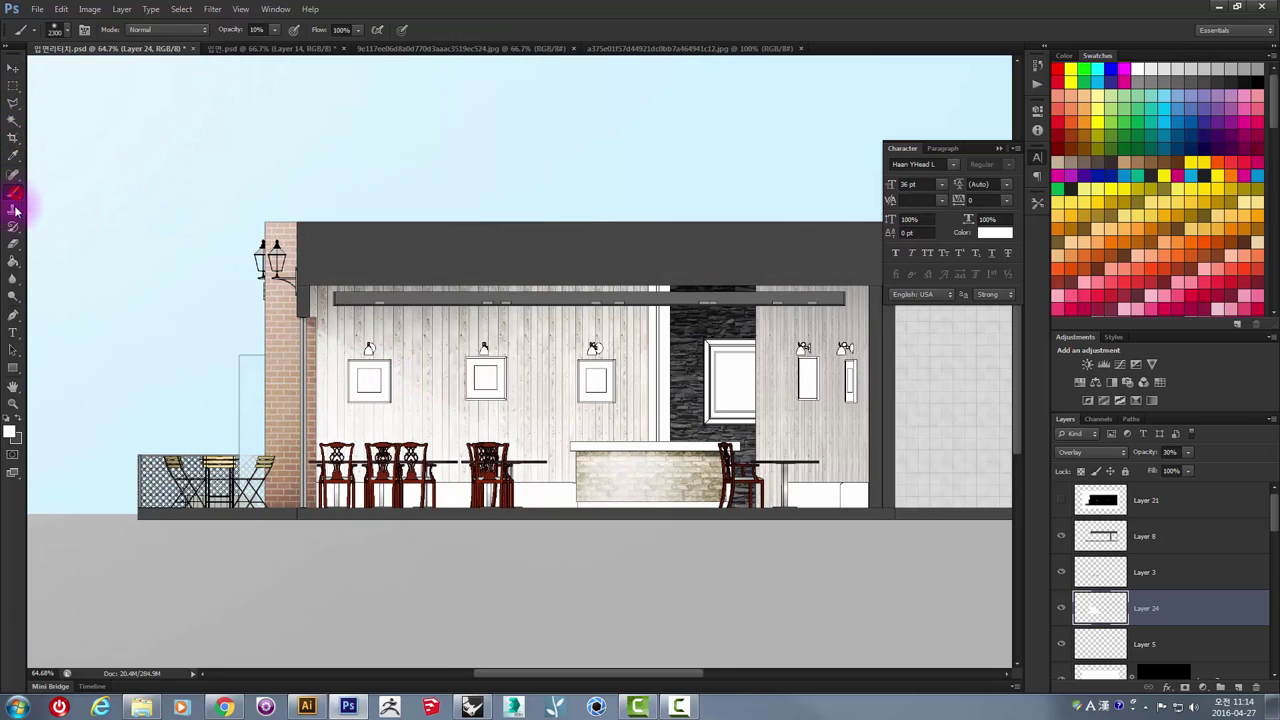
click(15, 245)
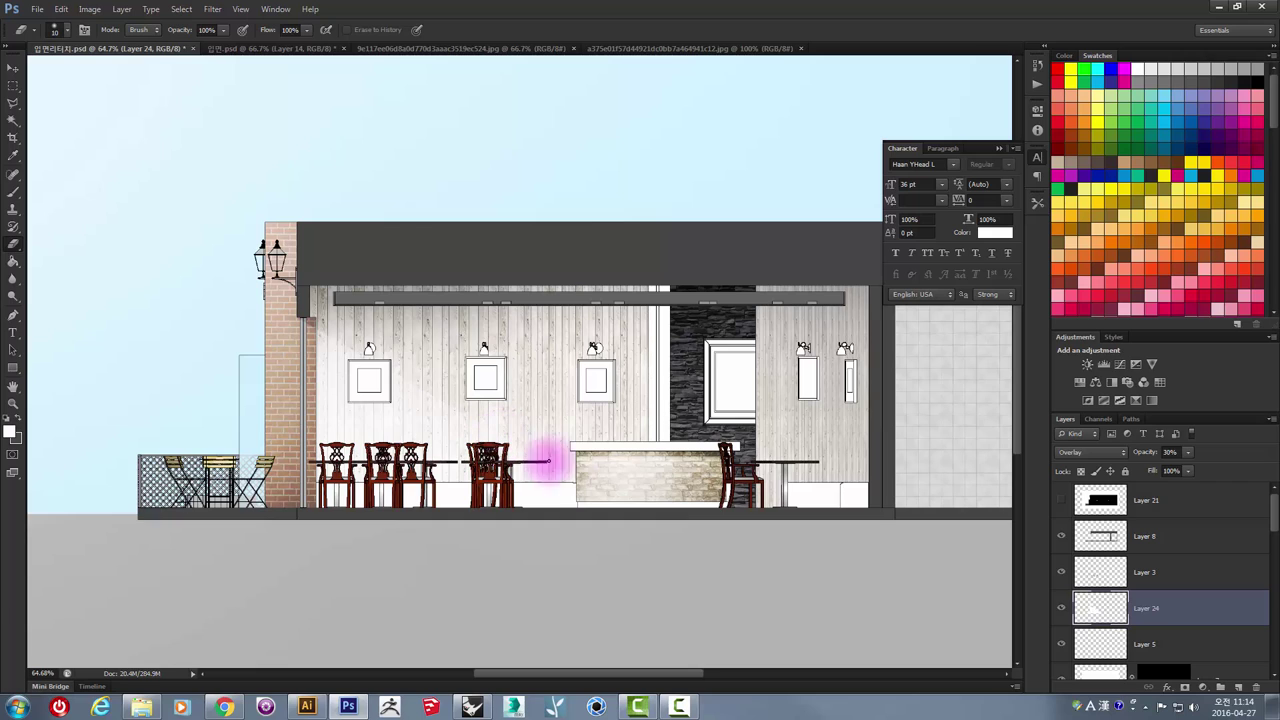
key(bracketright)
key(bracketright)
key(bracketright)
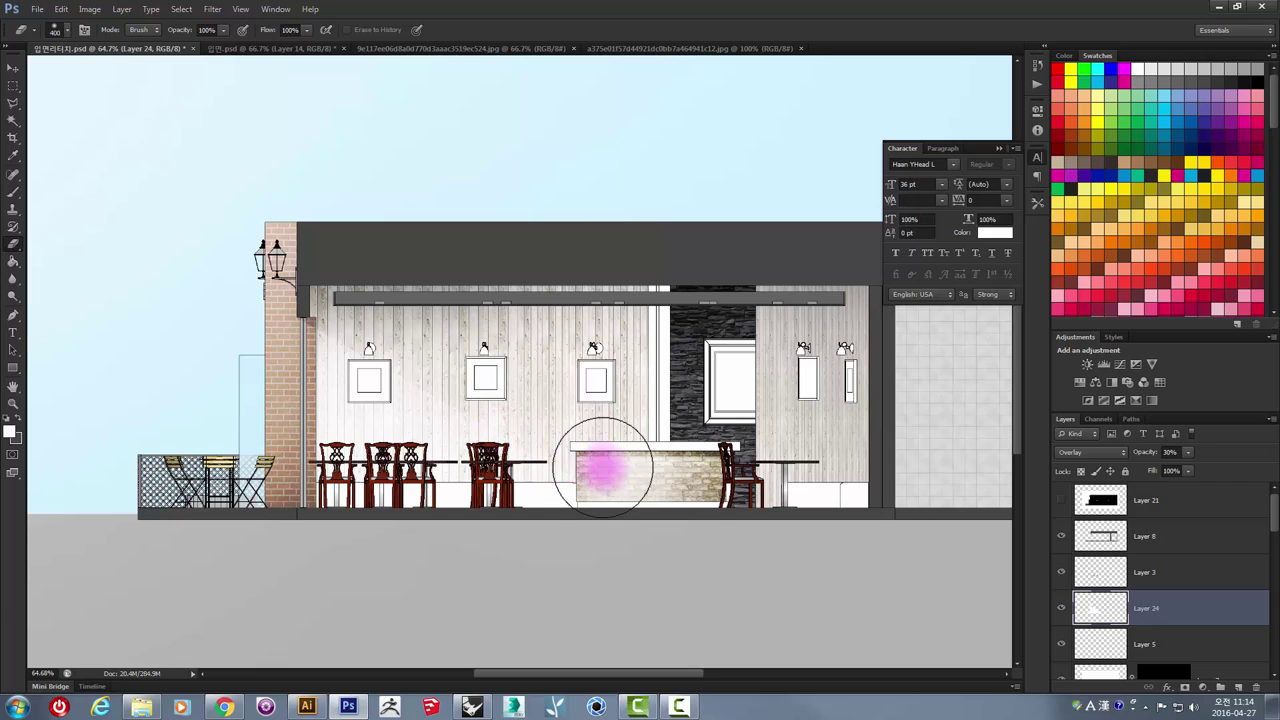
key(bracketright)
key(bracketright)
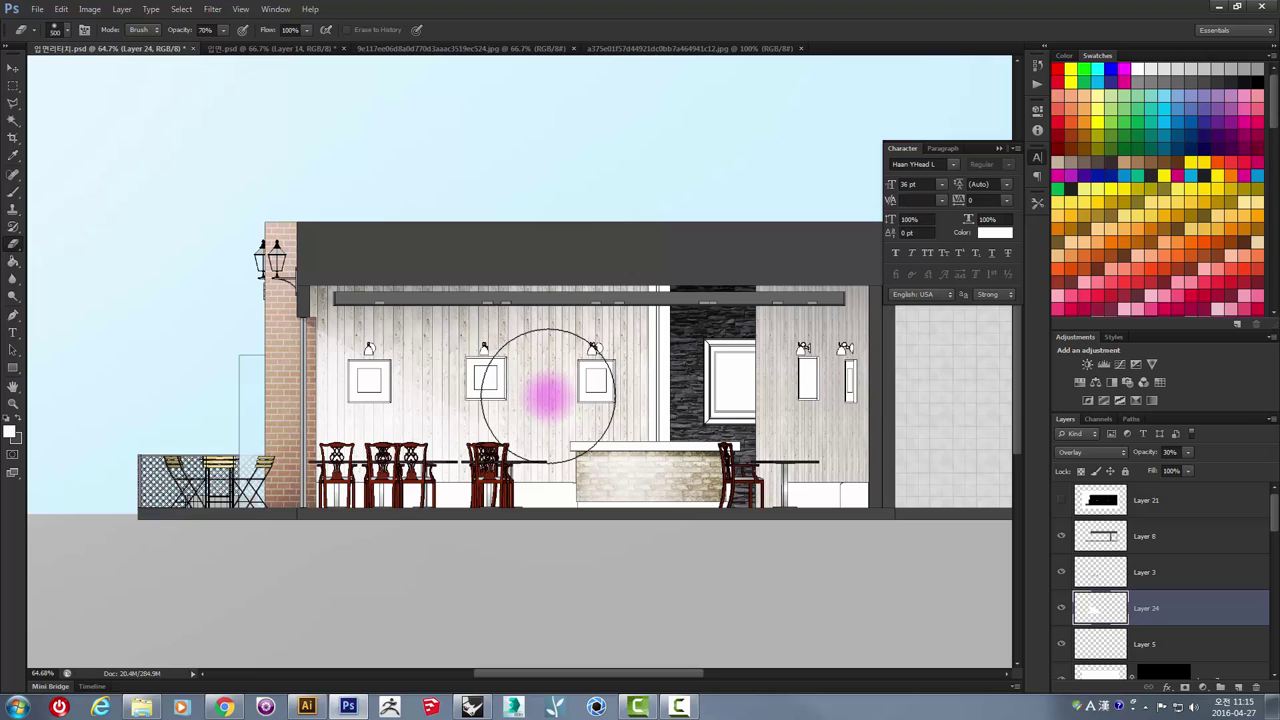
click(54, 32)
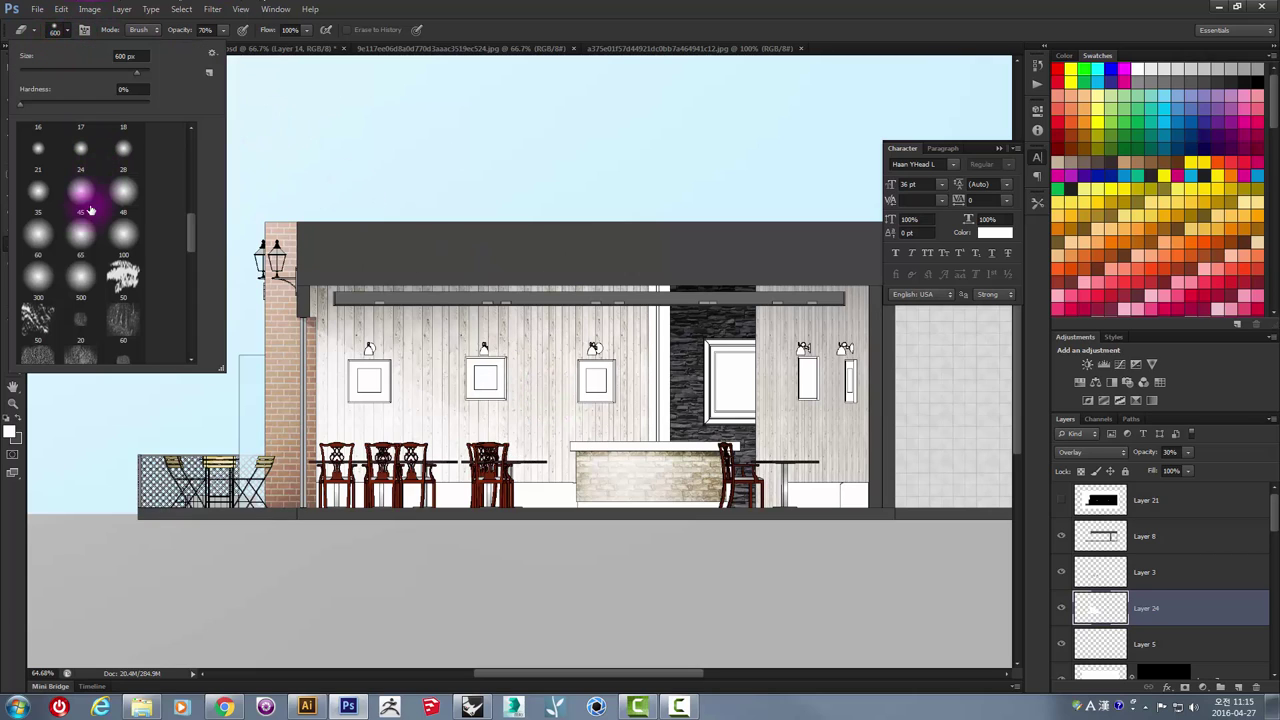
click(85, 275)
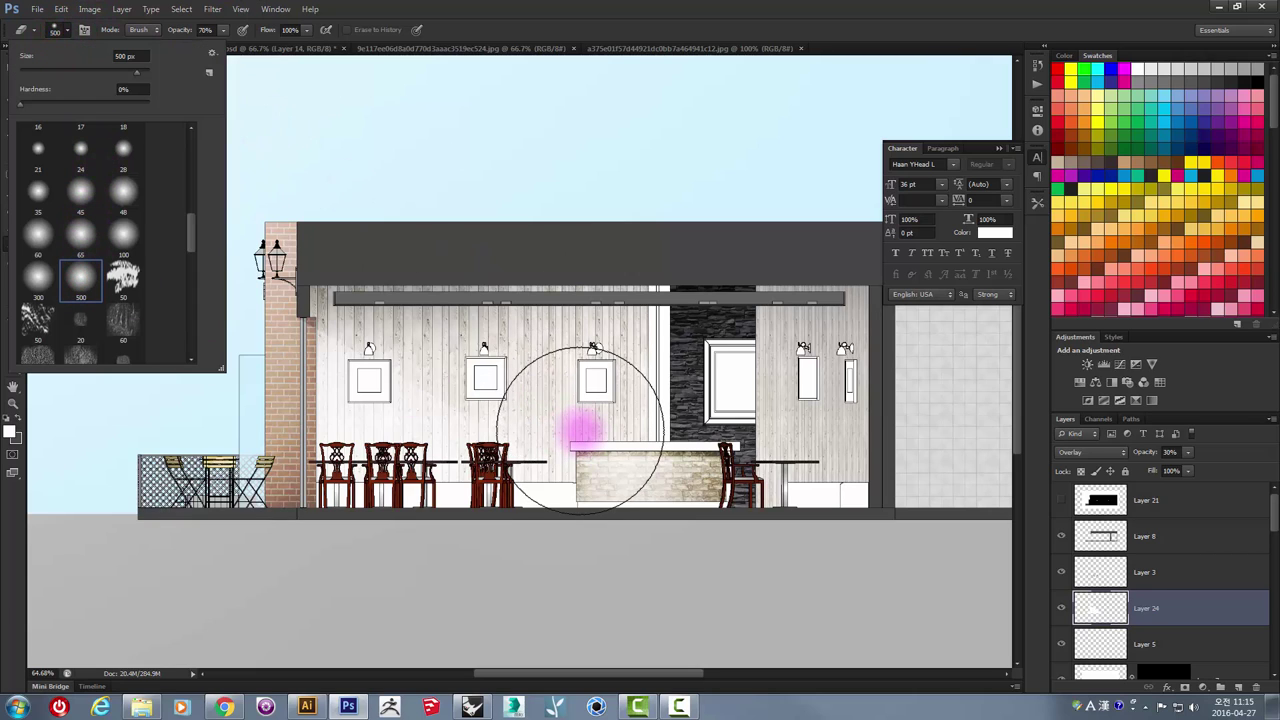
click(222, 31)
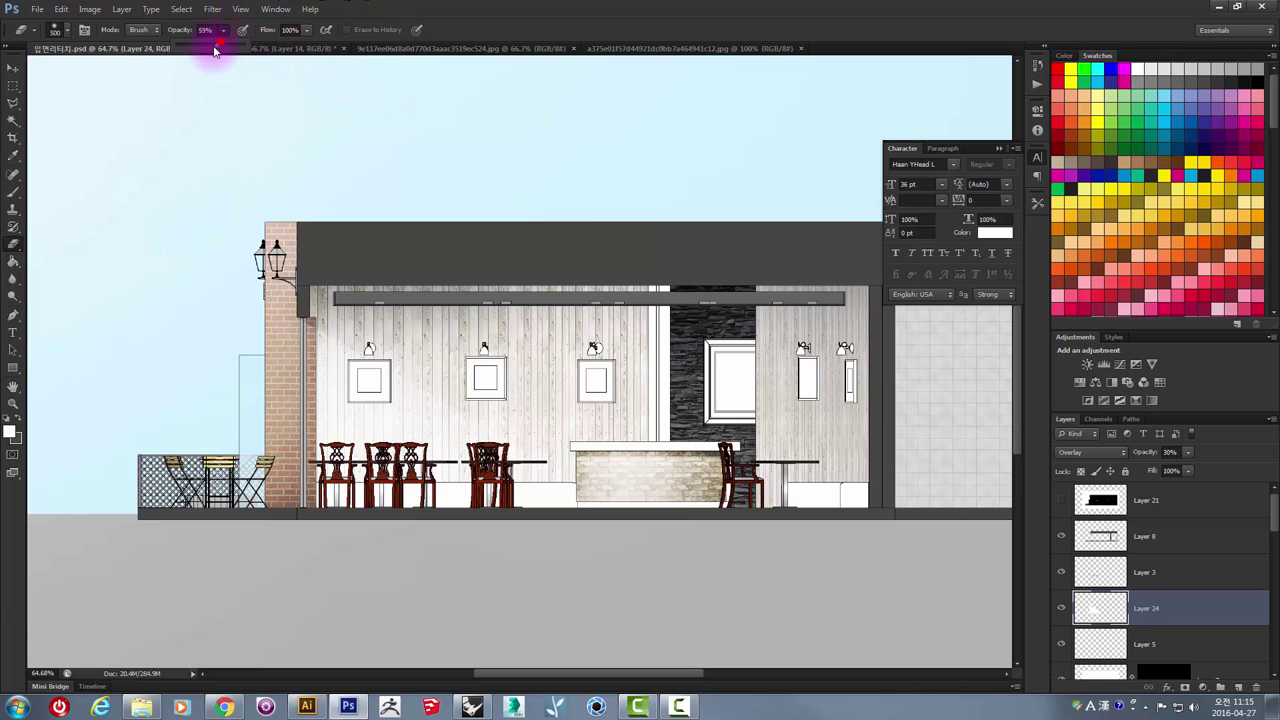
mouse_move(443, 366)
mouse_down()
mouse_move(494, 428)
mouse_move(306, 383)
mouse_move(36, 88)
mouse_up()
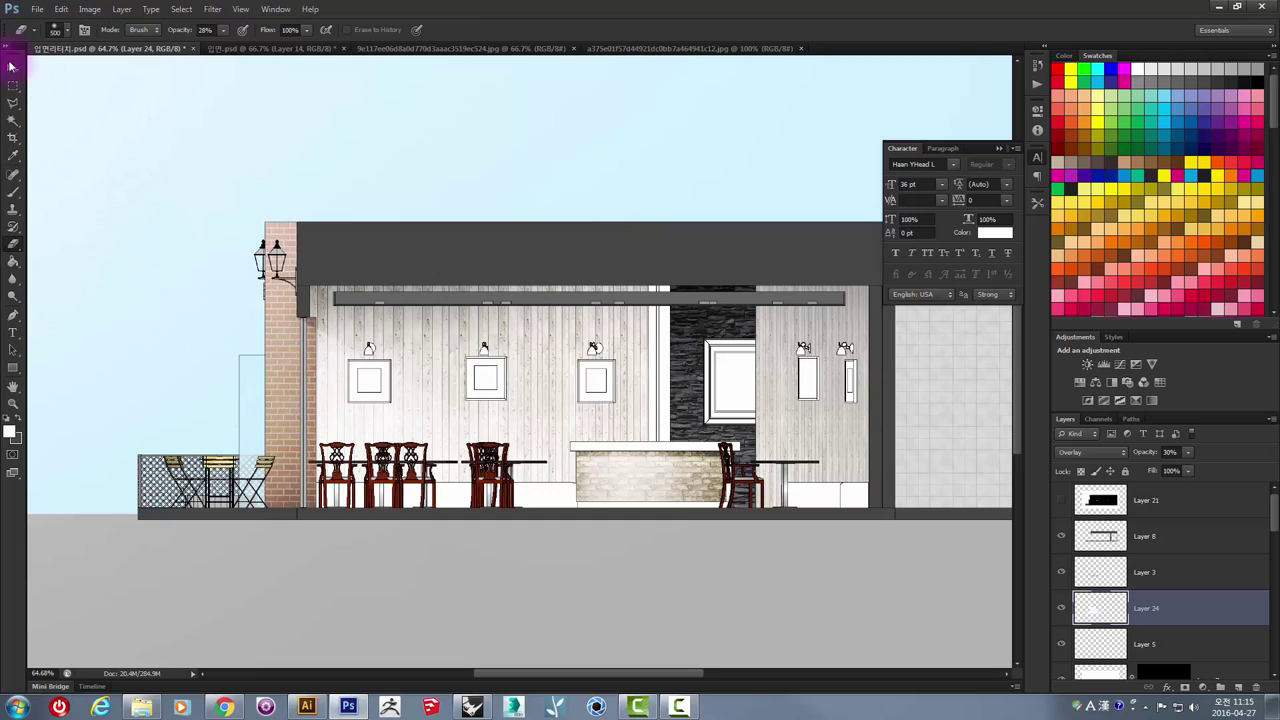
click(12, 66)
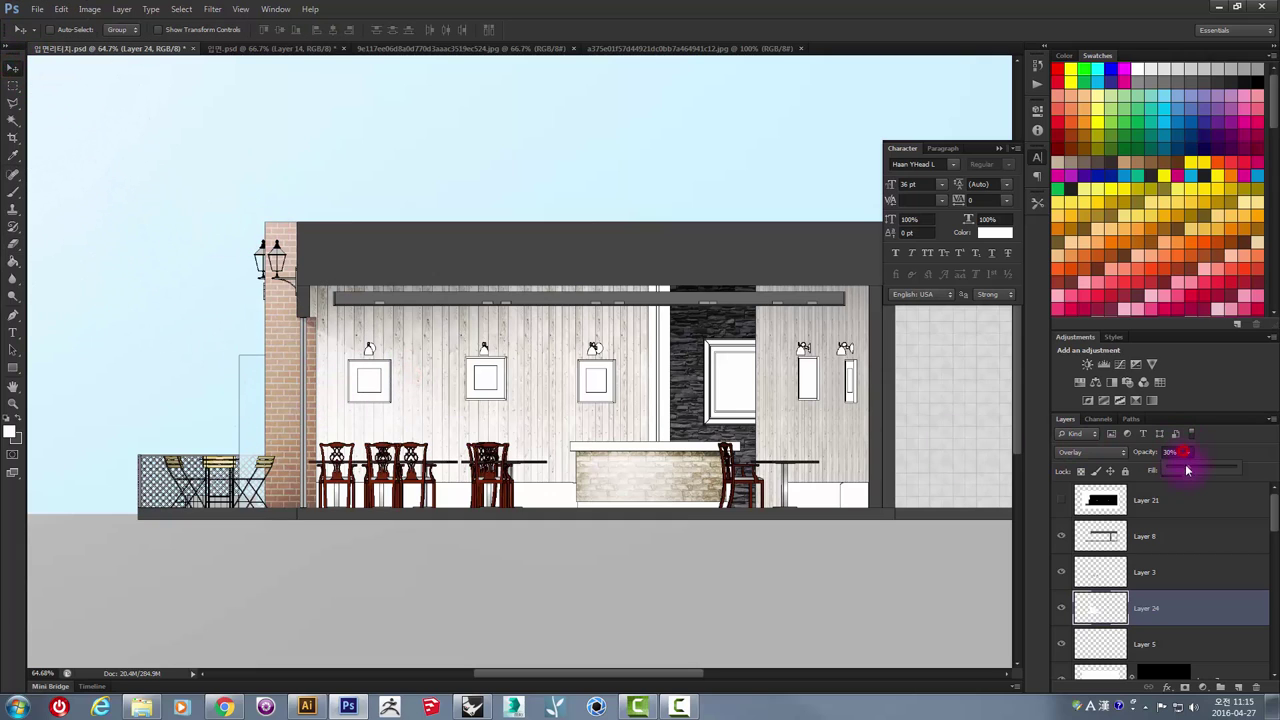
- Raise Layer 24's overlay light to 52% opacity and zoom out to the whole elevation
mouse_move(1251, 480)
mouse_down()
mouse_move(1262, 482)
mouse_move(1227, 486)
mouse_up()
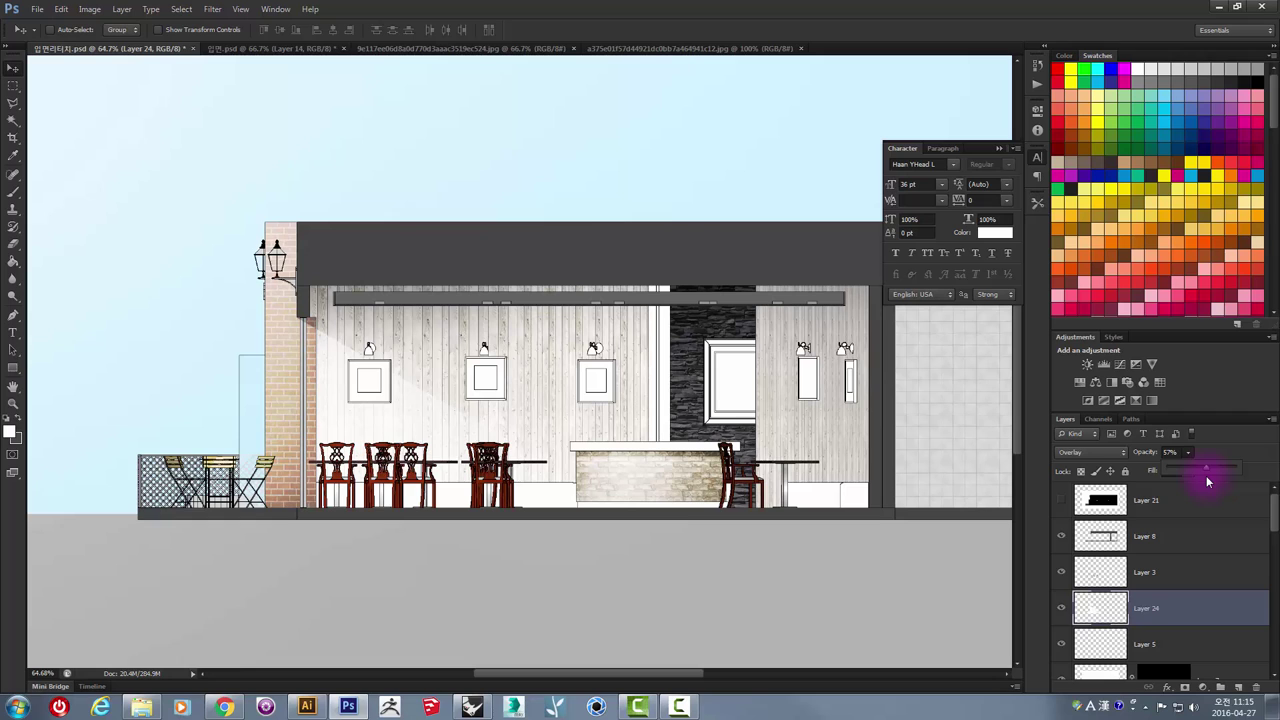
key(z)
alt+click(505, 384)
key(ctrl+minus)
key(ctrl+plus)
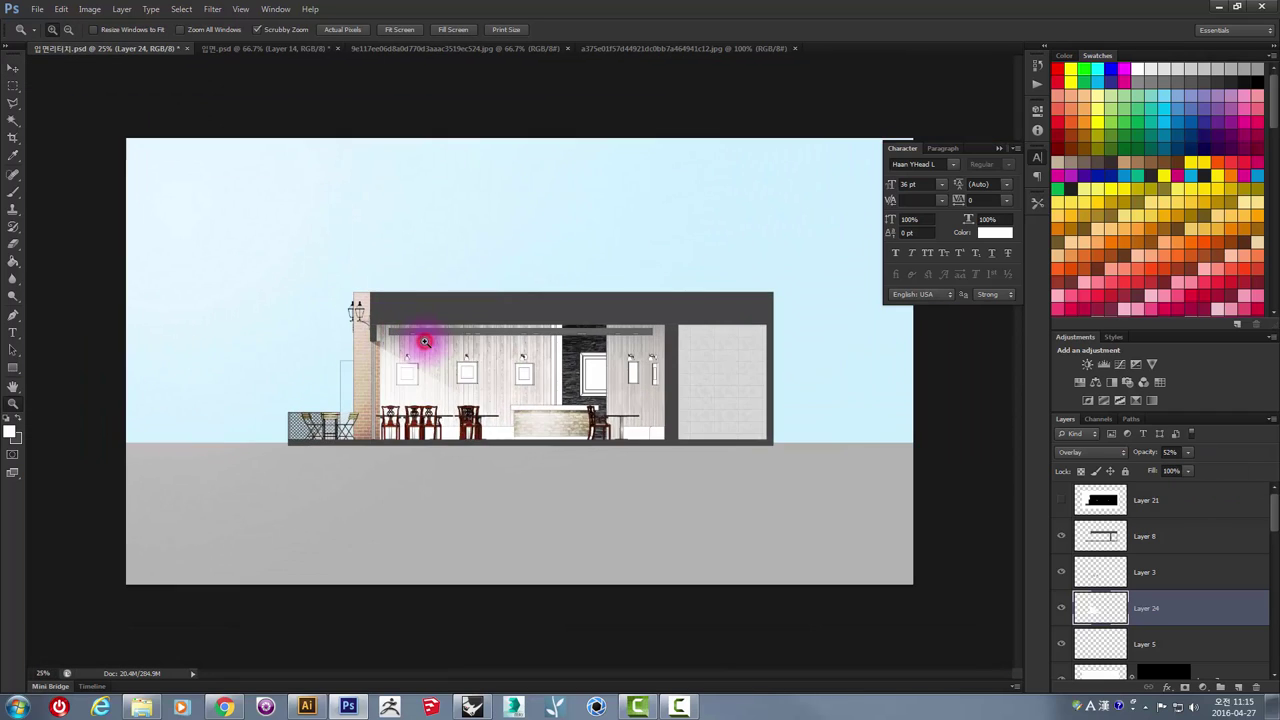
key(ctrl+plus)
- Zoom in to 50% on the café and pan across the elevation to check the light
click(410, 353)
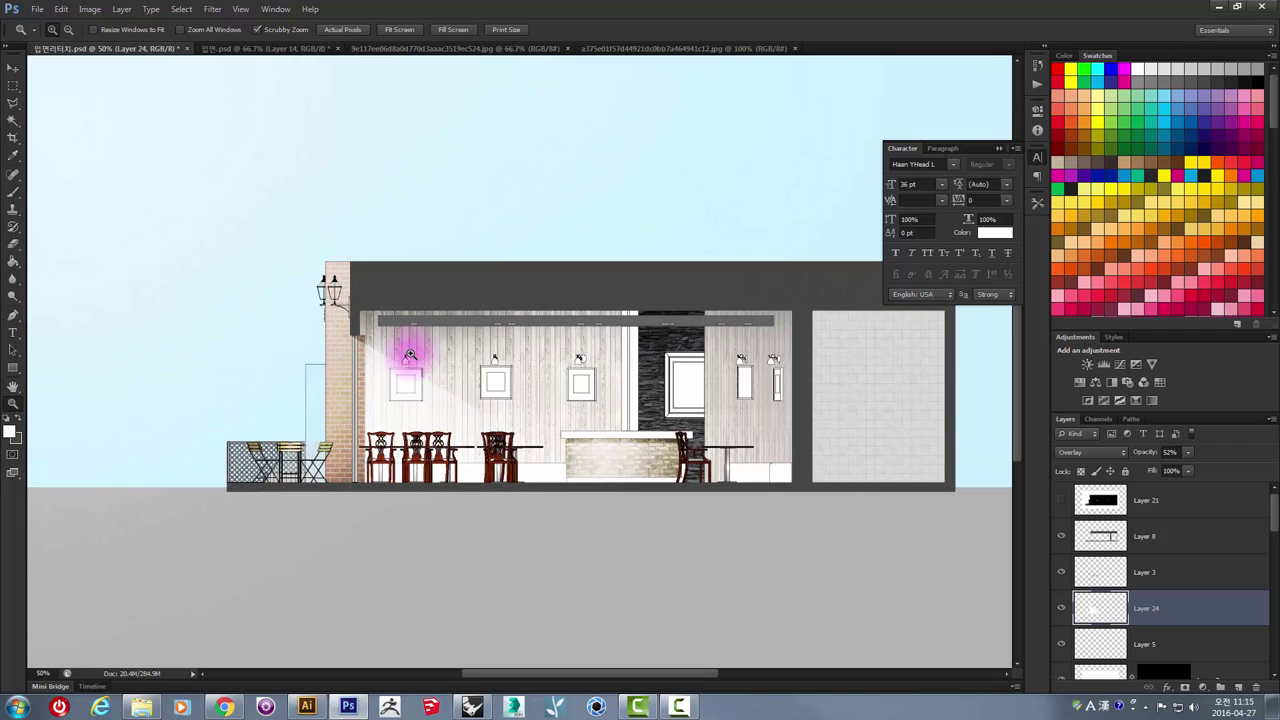
click(420, 298)
alt+click(432, 392)
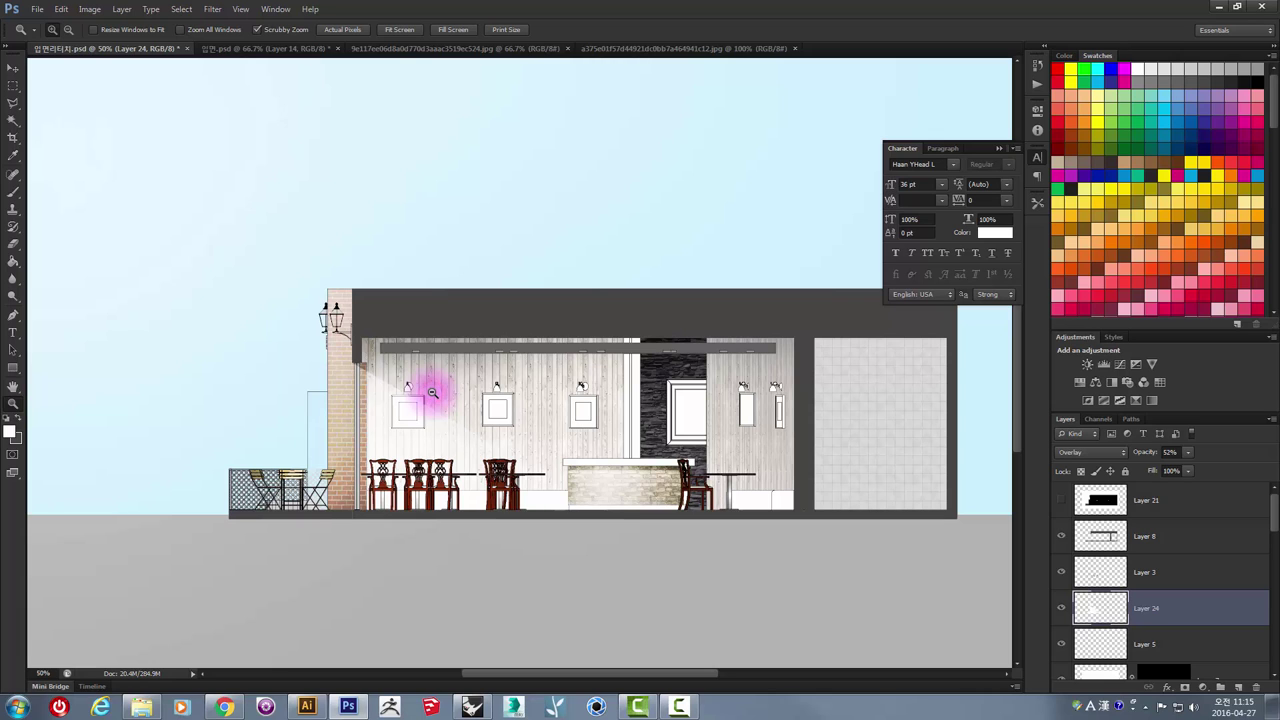
click(430, 288)
key(v)
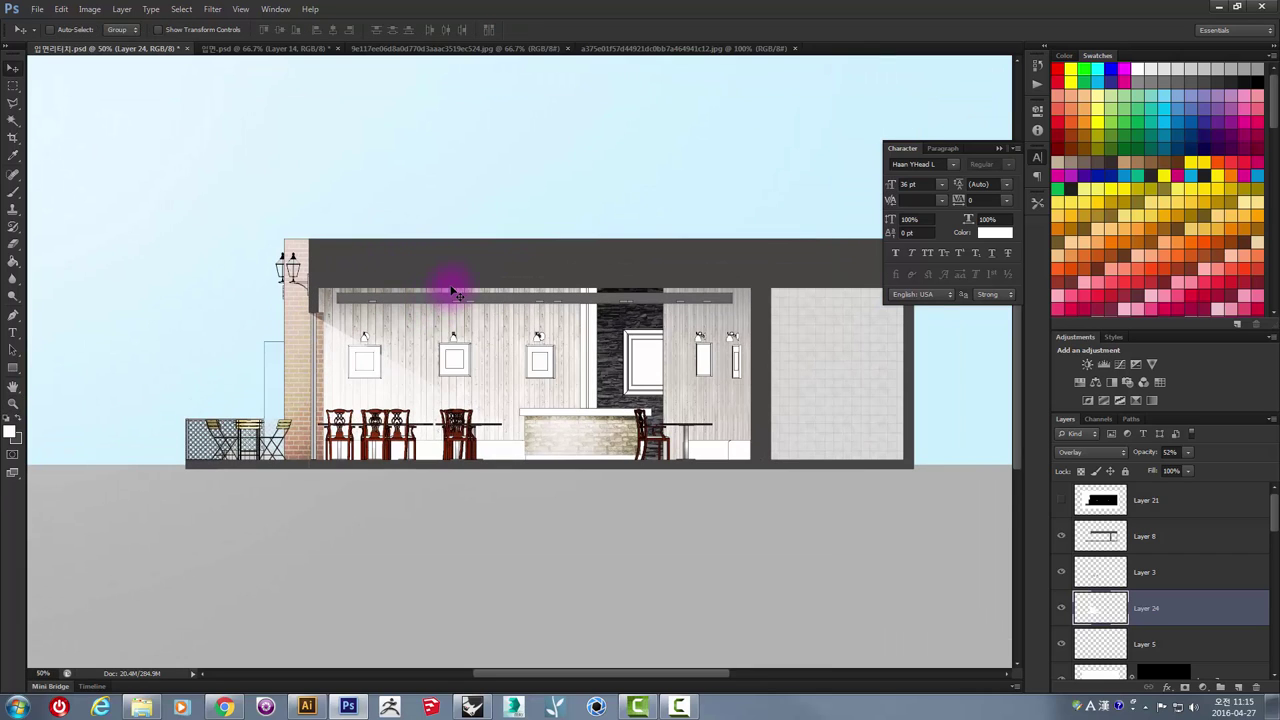
scroll(453, 292, down, 2)
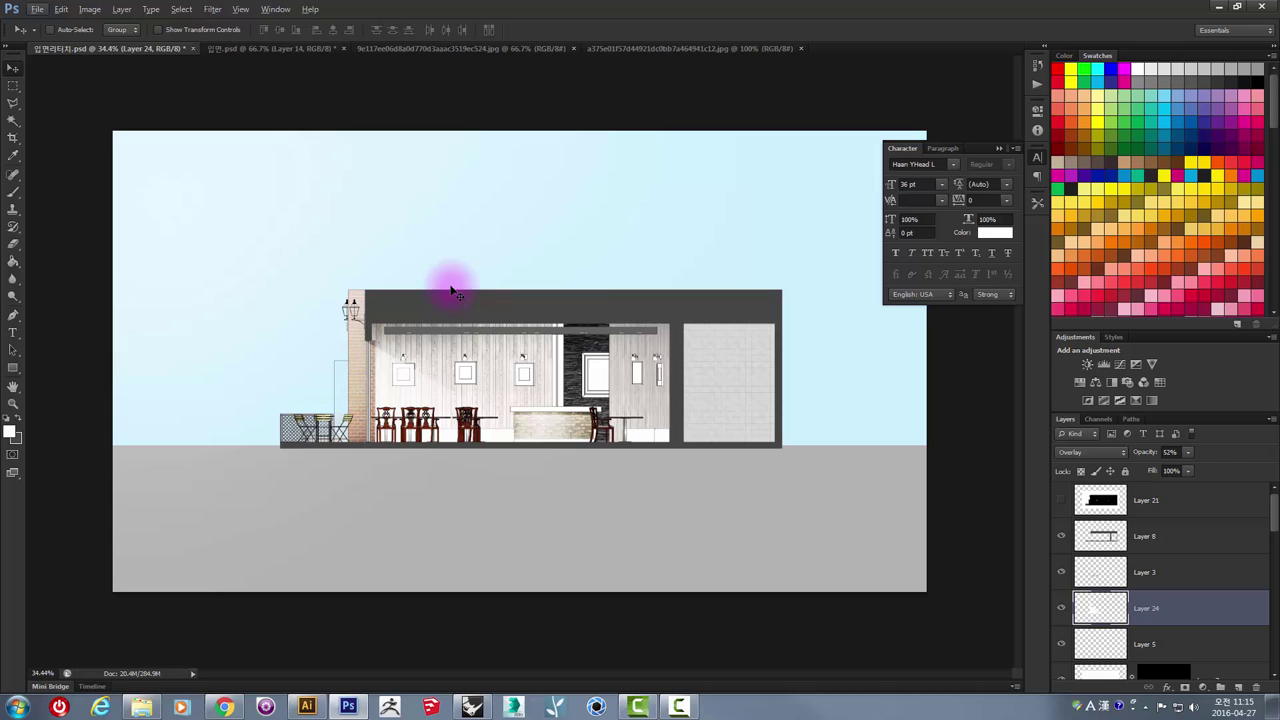
- Close the second document and the wood texture image without saving changes
click(266, 50)
click(344, 49)
click(643, 263)
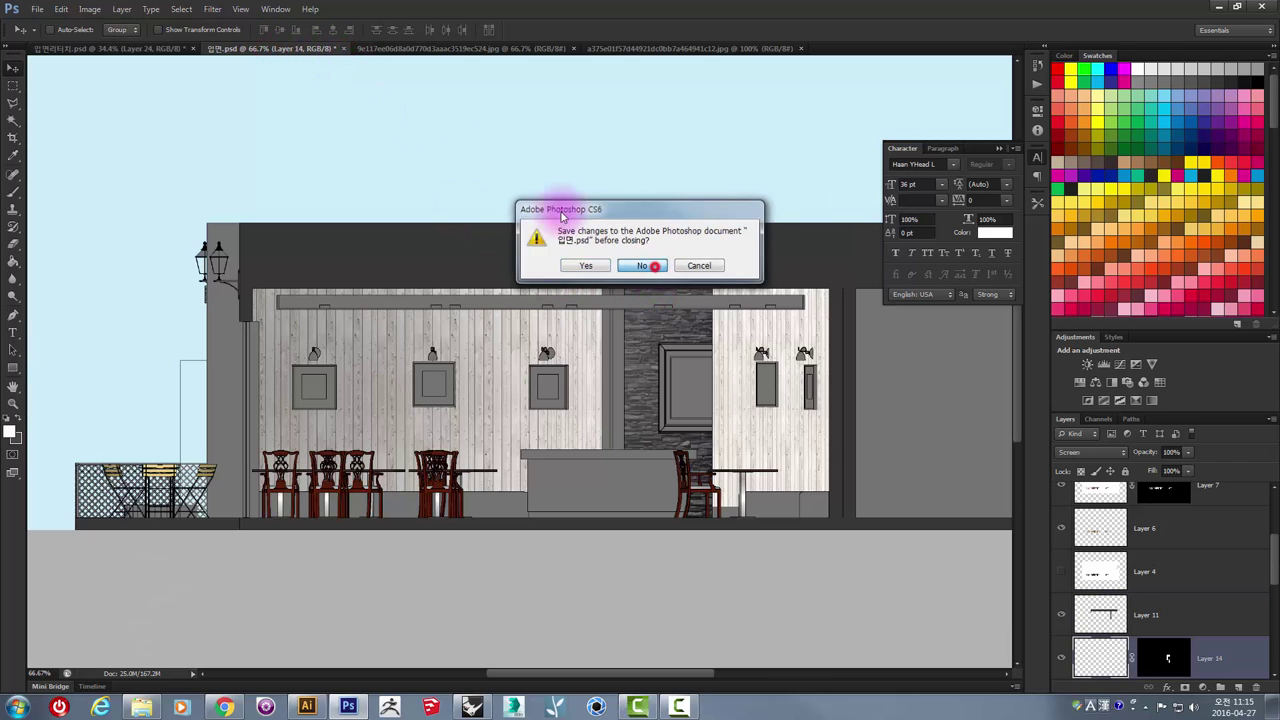
click(358, 48)
click(421, 48)
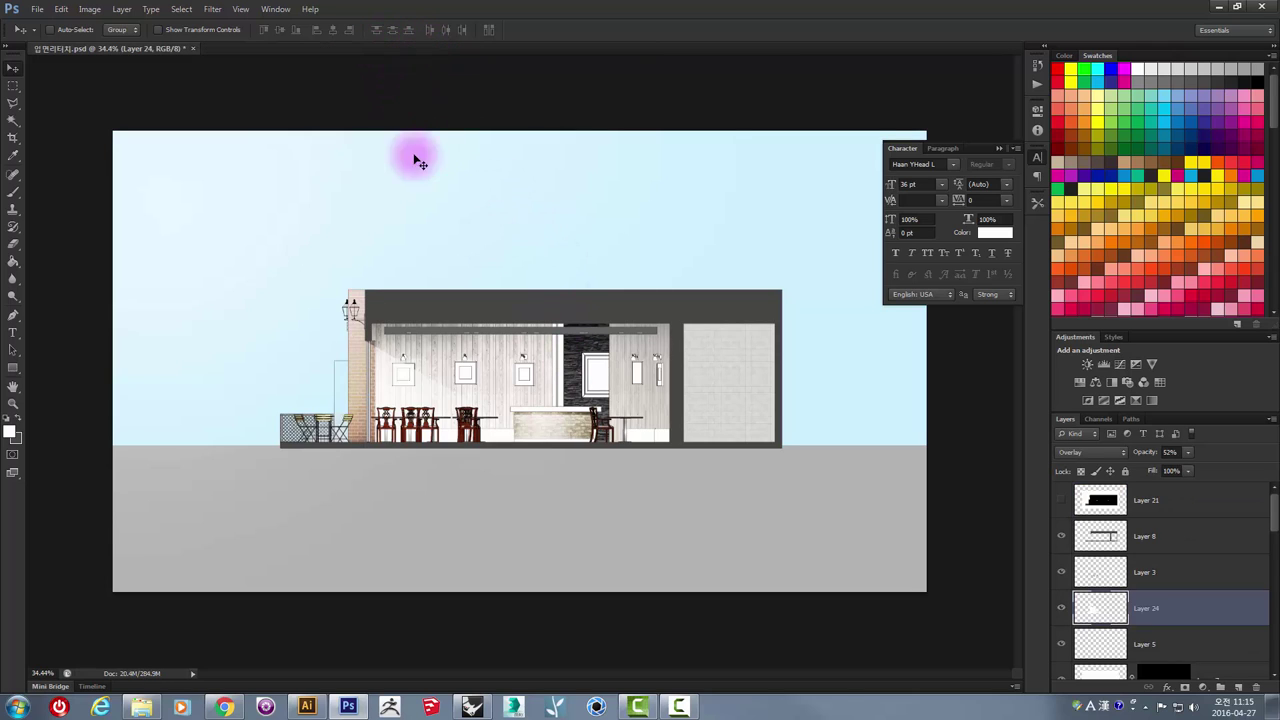
- Open the woman-walking-a-dog photo by dragging it from the file browser onto Photoshop
click(141, 707)
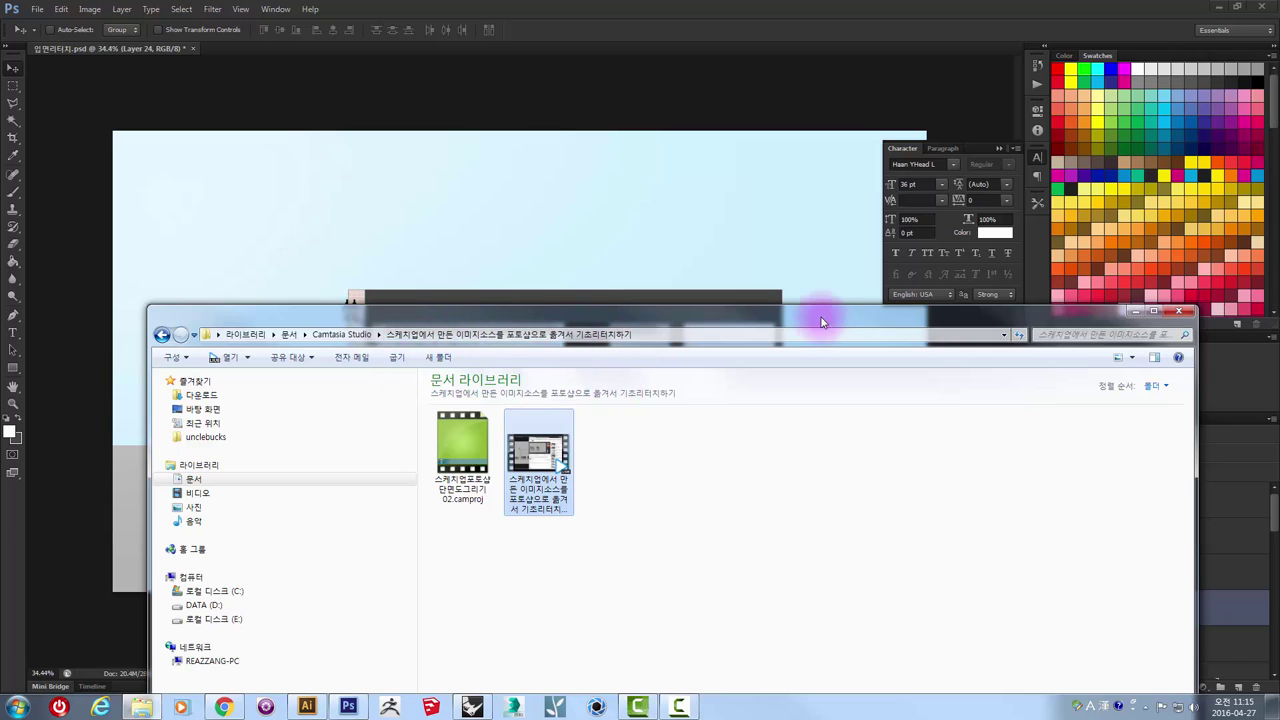
drag(820, 320, 809, 311)
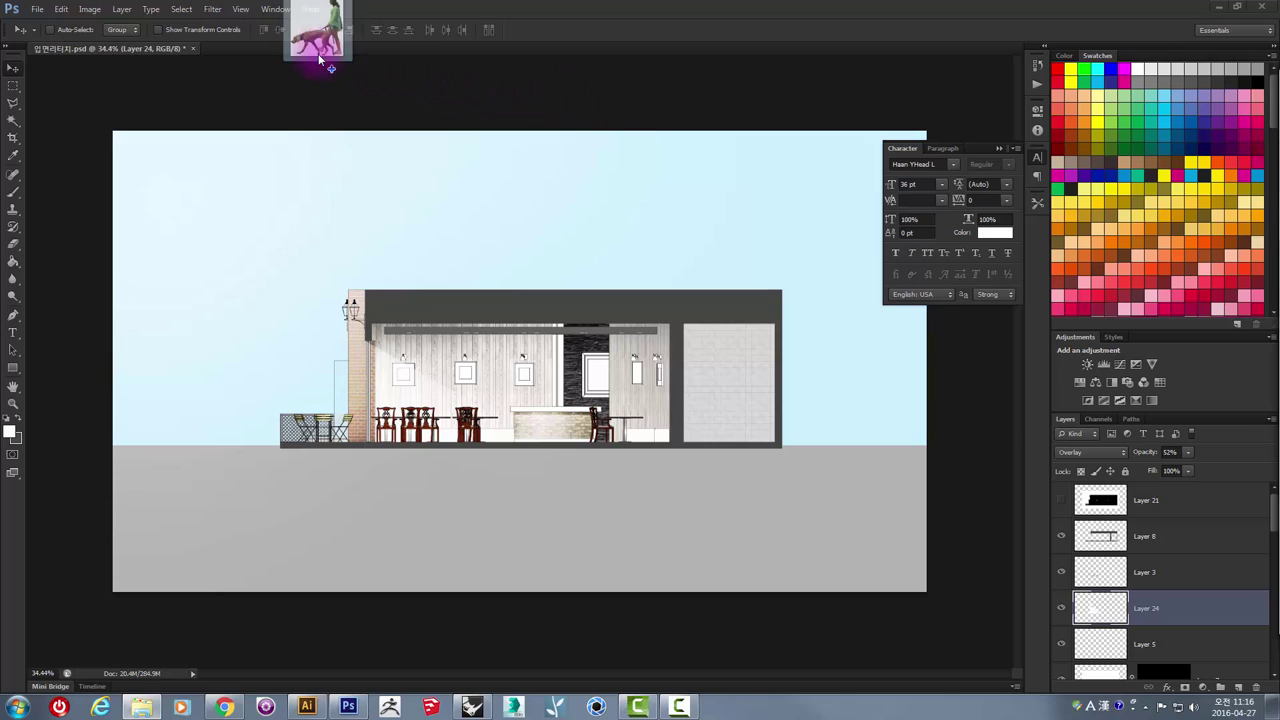
drag(606, 106, 313, 55)
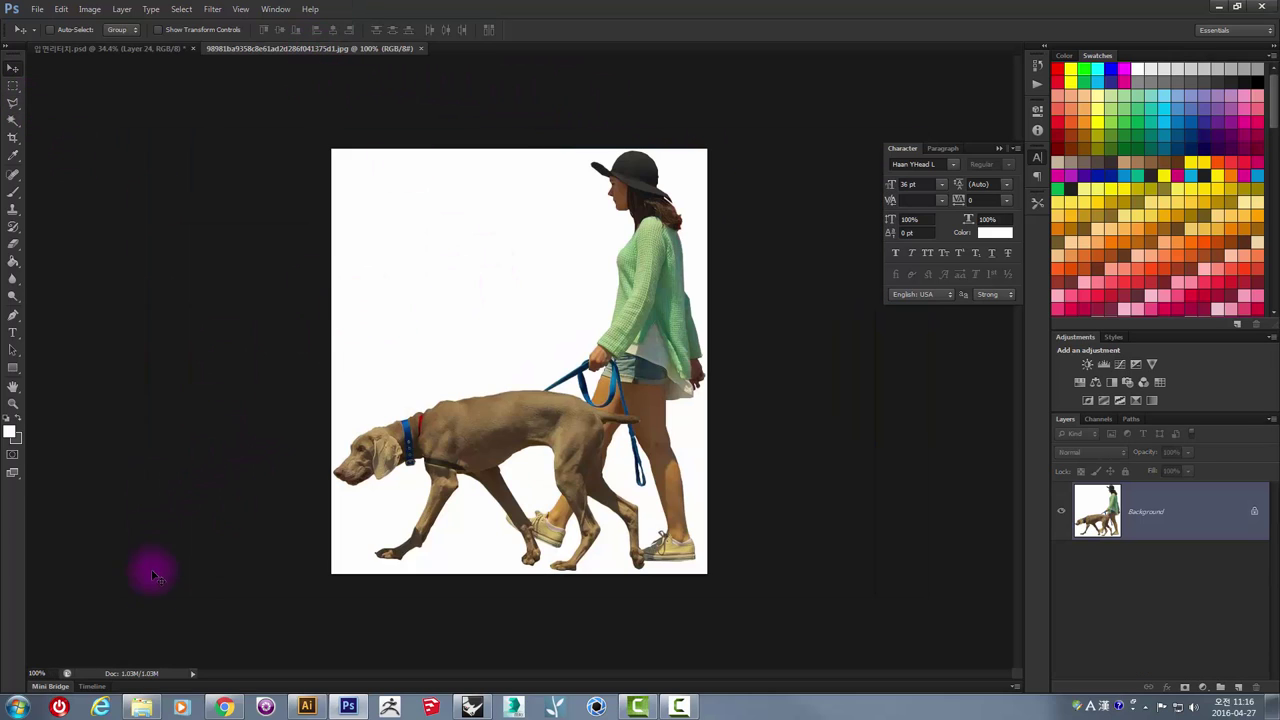
- Select the photo's white background with the Magic Wand, reselecting after adjusting Tolerance
click(14, 121)
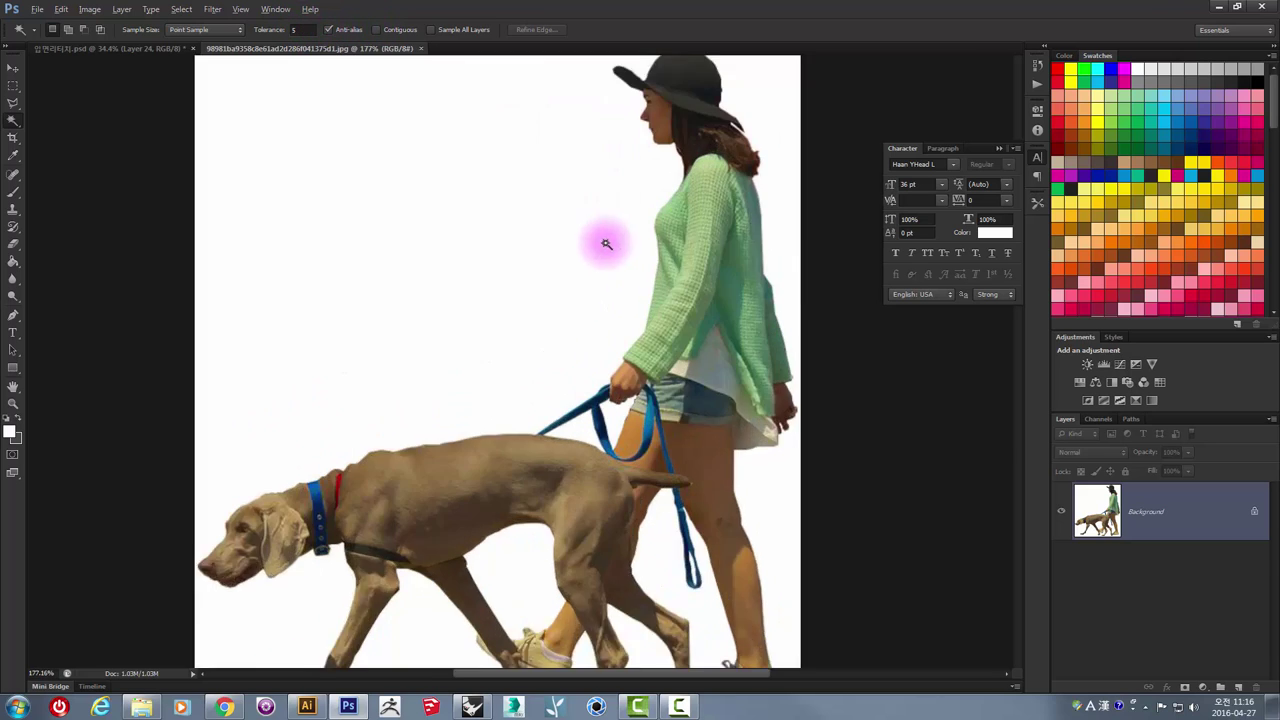
scroll(606, 243, up, 8)
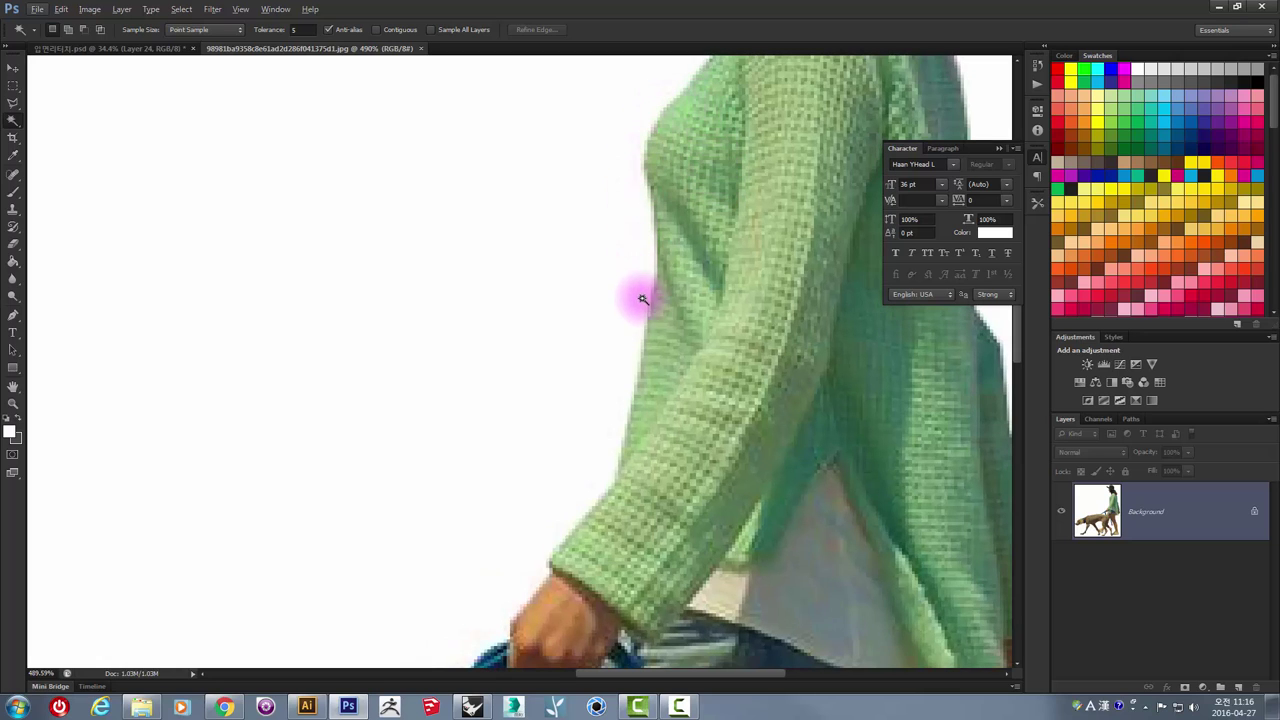
scroll(470, 473, down, 8)
text(10)
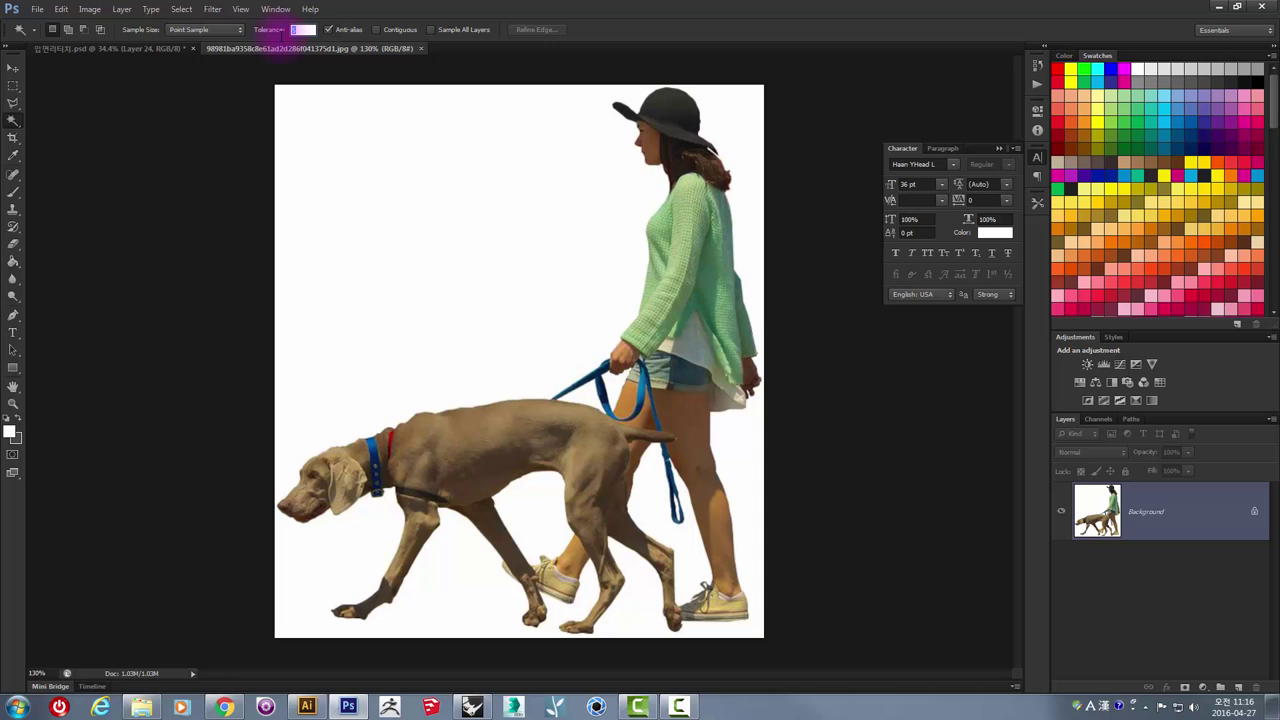
click(391, 235)
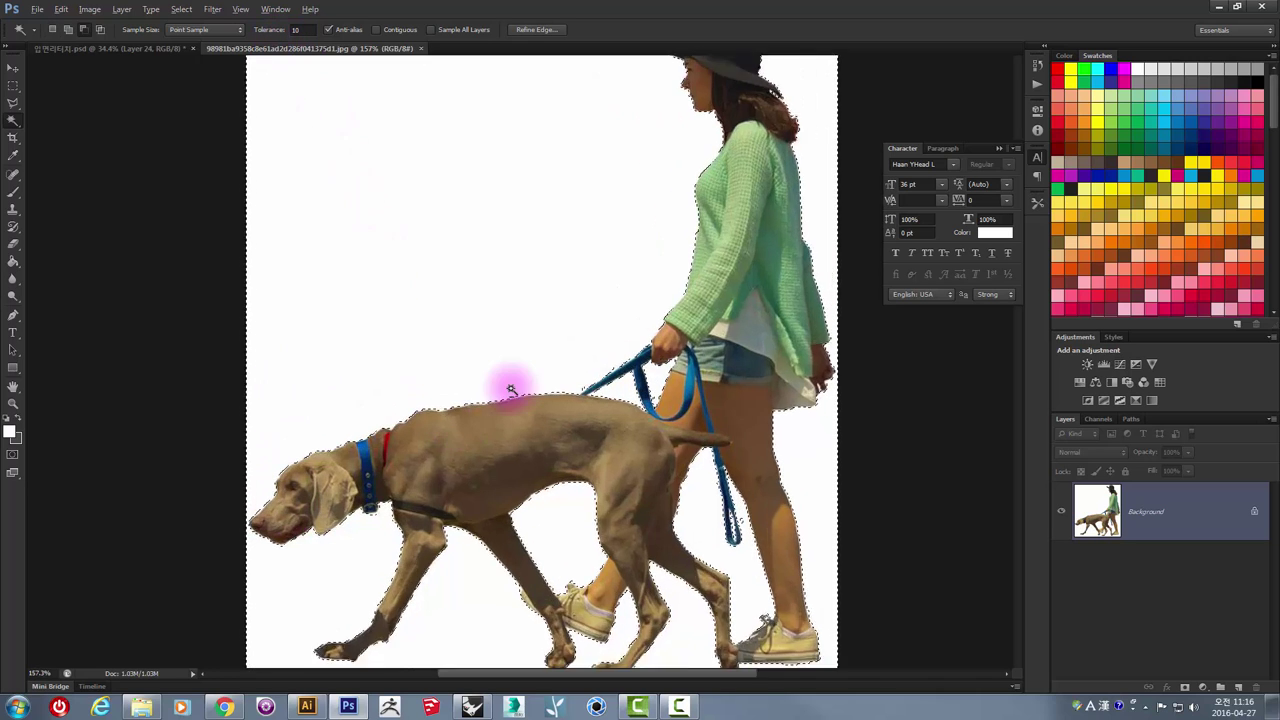
scroll(461, 404, up, 10)
scroll(329, 423, up, 3)
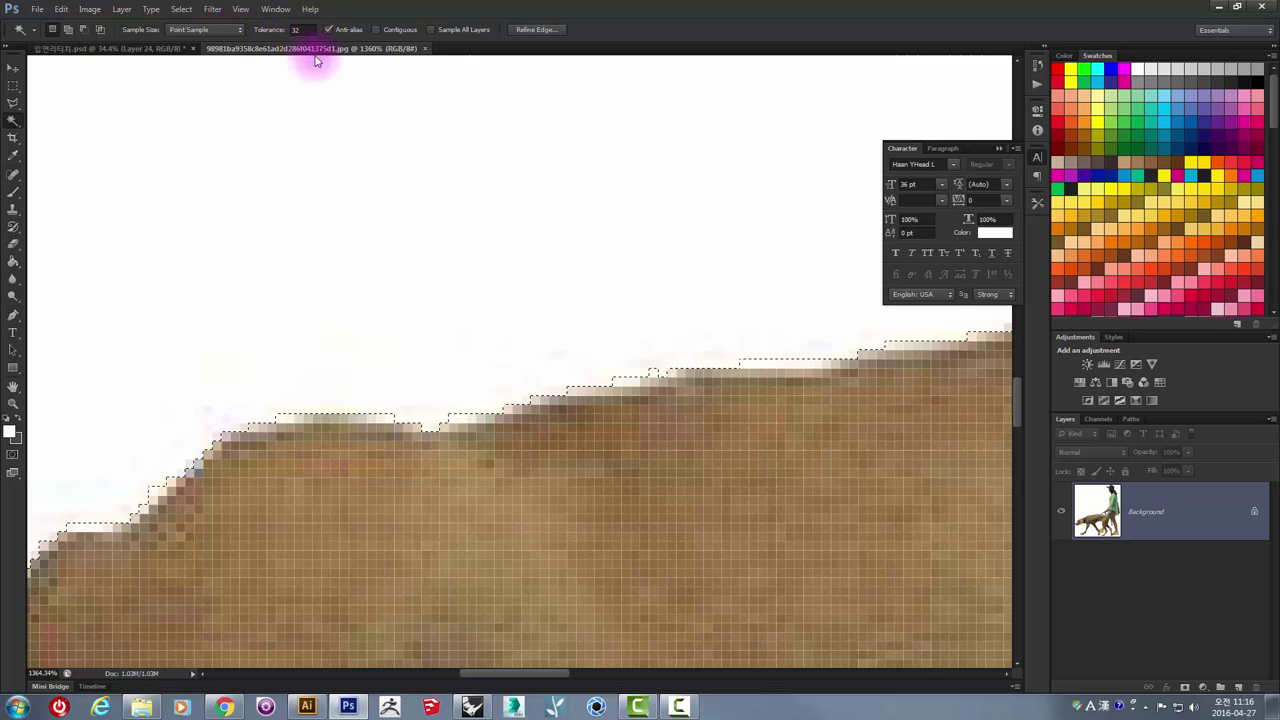
click(367, 205)
mouse_move(370, 245)
mouse_down()
mouse_move(394, 354)
mouse_move(389, 343)
mouse_move(420, 331)
mouse_move(272, 322)
mouse_move(334, 314)
mouse_move(557, 414)
mouse_move(680, 395)
mouse_move(709, 343)
mouse_move(323, 211)
mouse_up()
- Invert the selection so only the woman and dog are selected
click(10, 86)
right_click(357, 201)
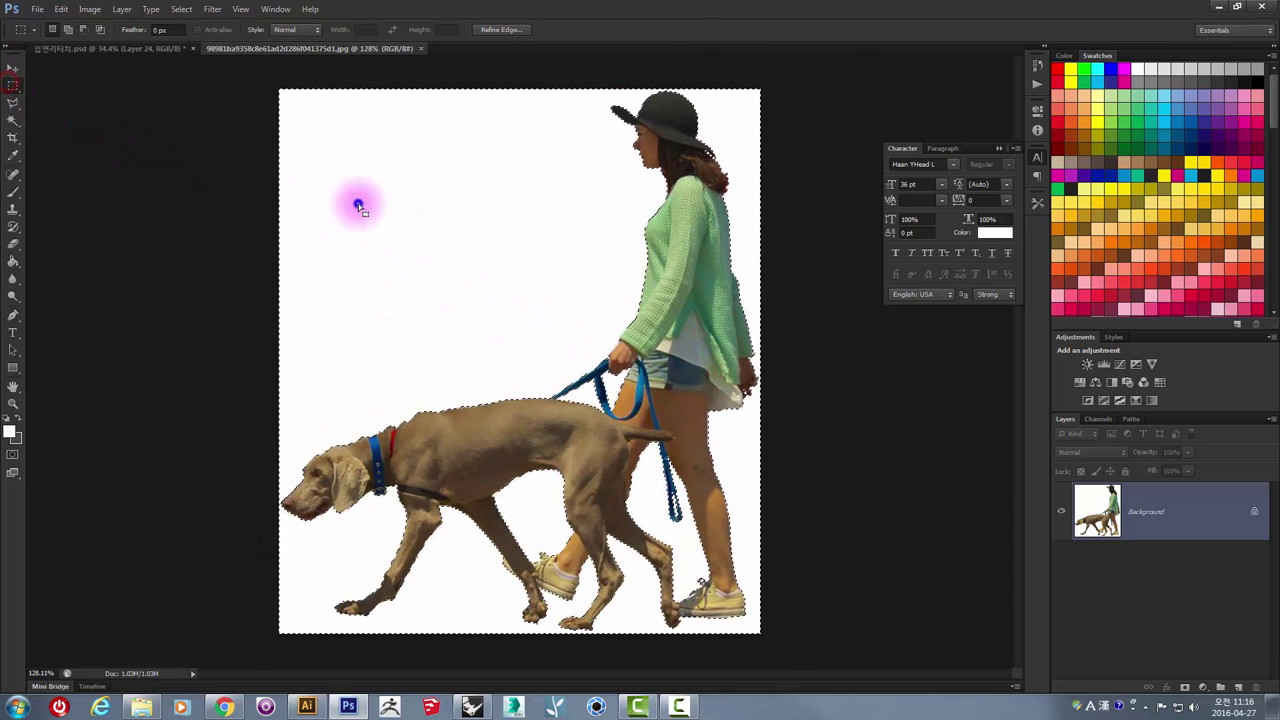
click(406, 228)
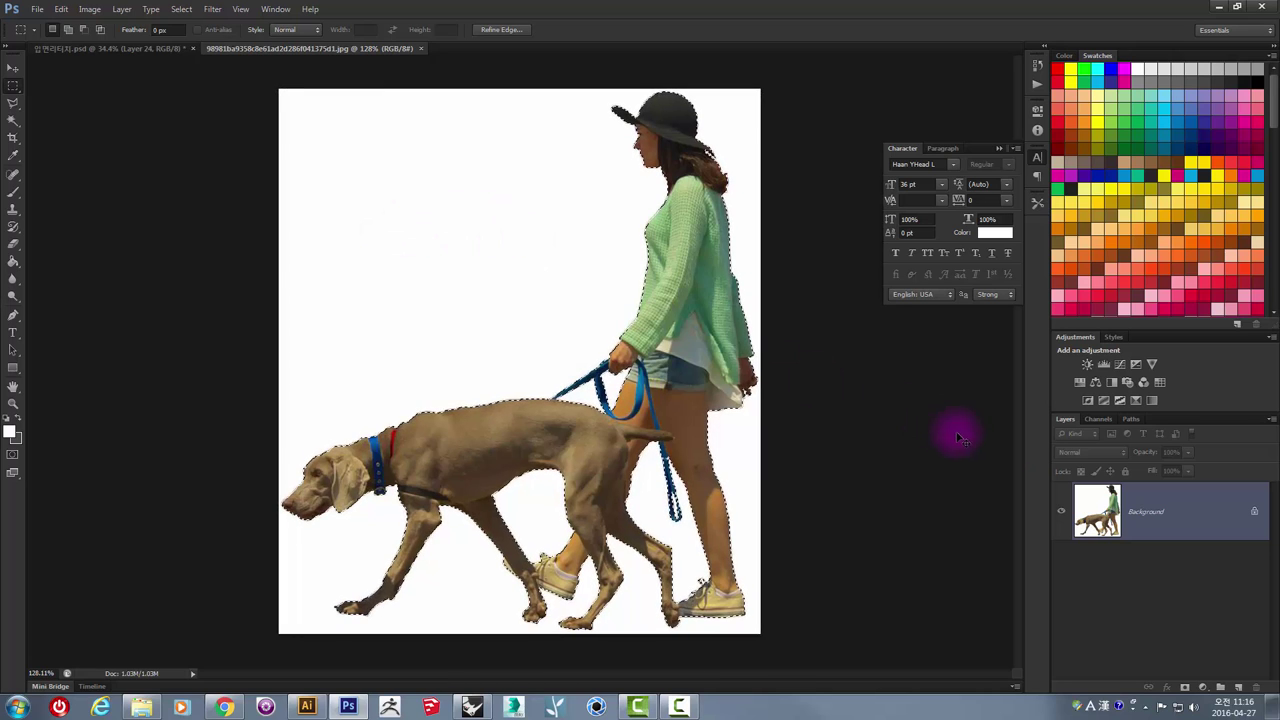
click(125, 48)
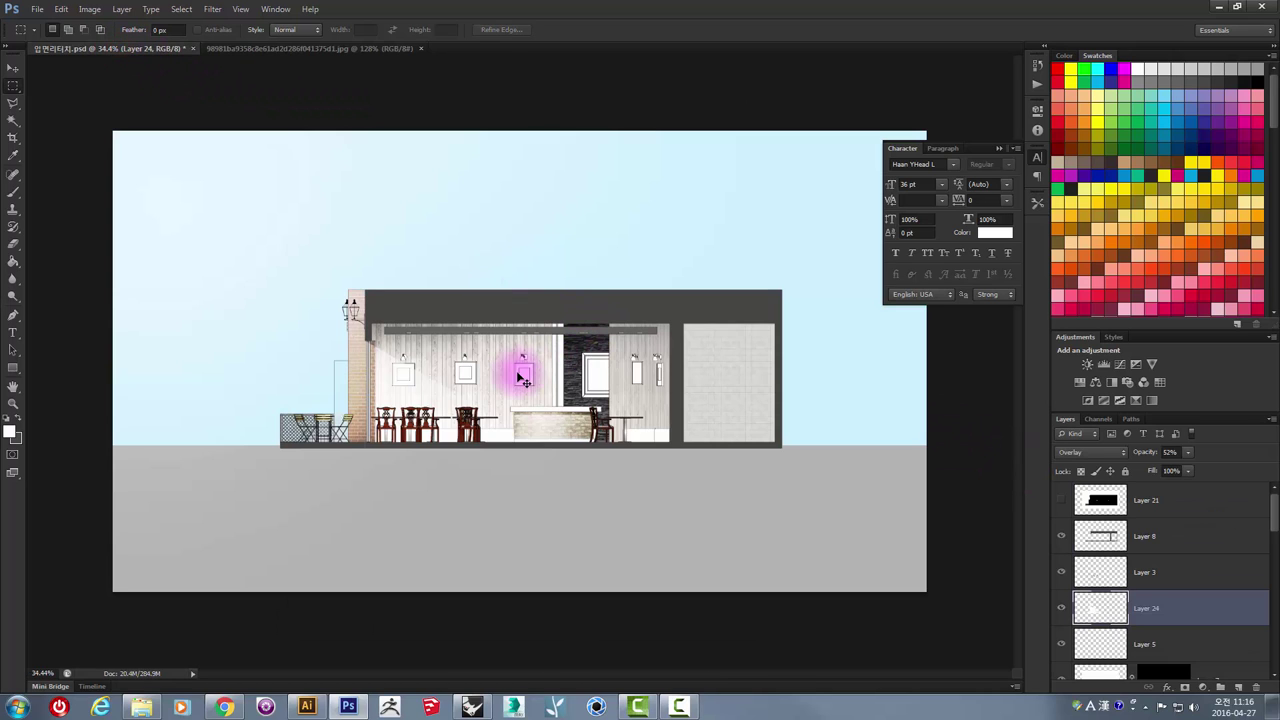
- Paste the woman-and-dog cutout into the elevation and drag it onto the ground at left
key(ctrl+v)
click(13, 68)
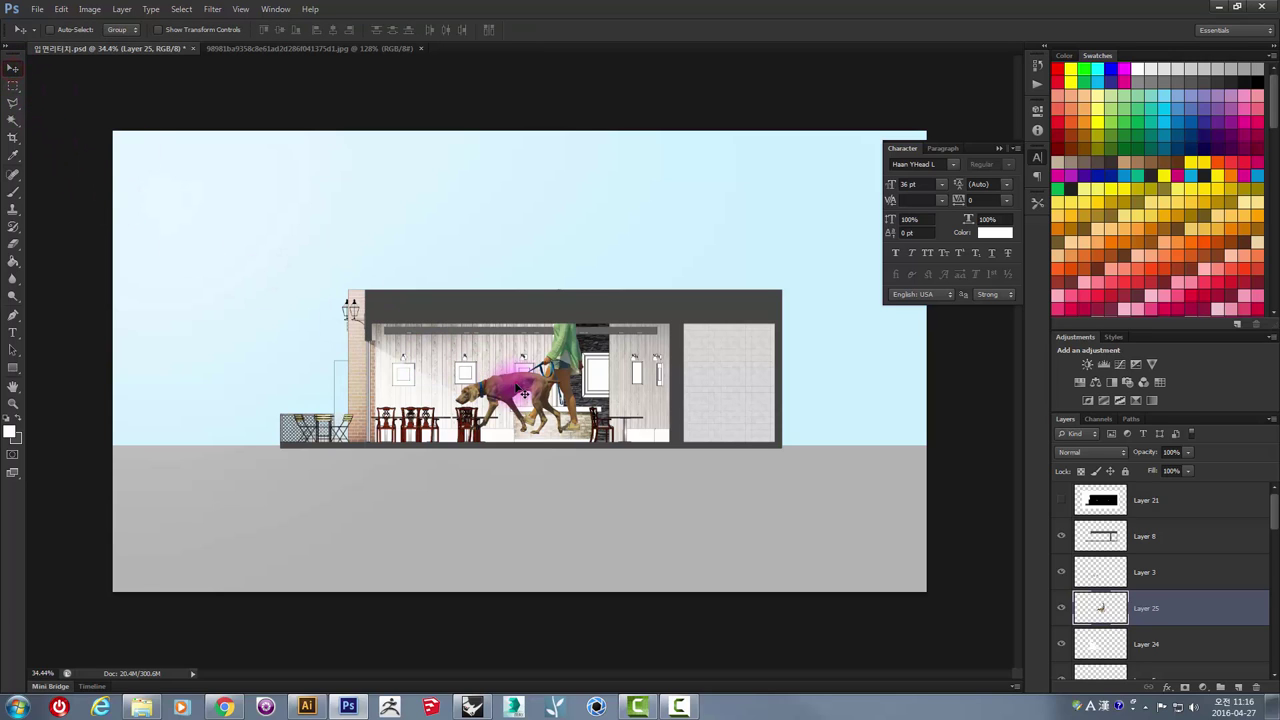
drag(514, 386, 238, 402)
scroll(278, 390, up, 3)
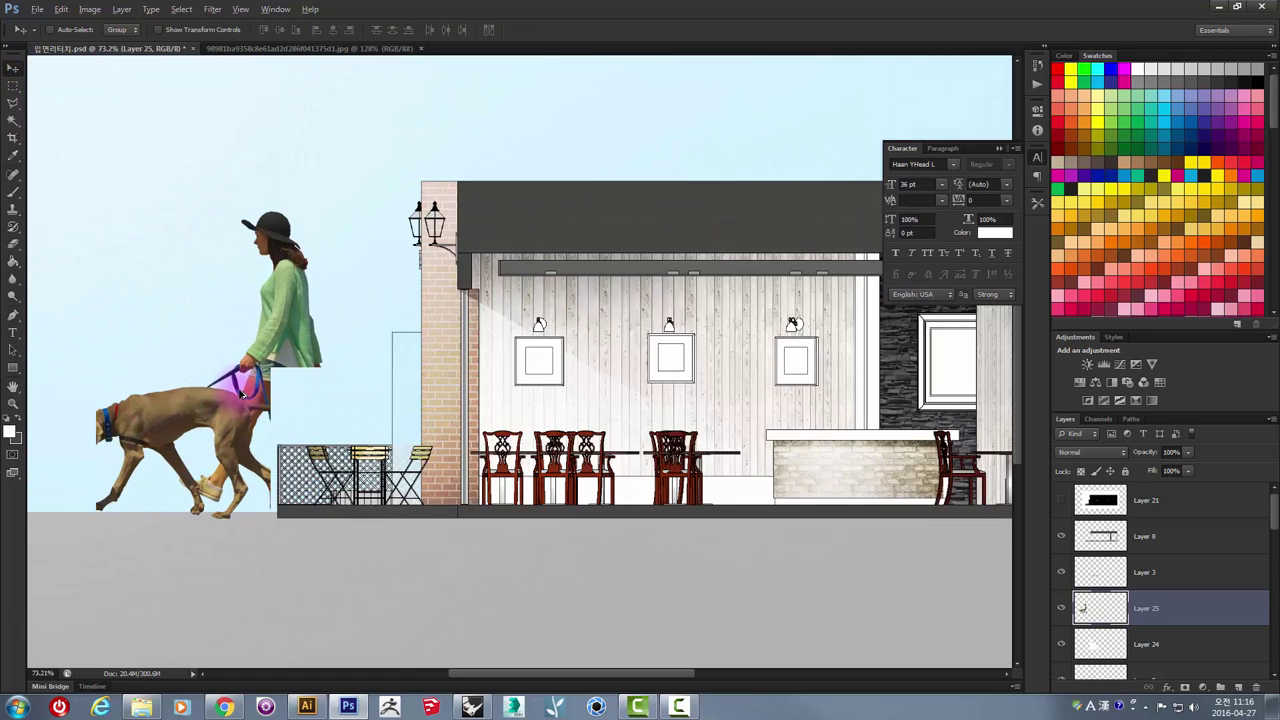
scroll(300, 365, up, 2)
- Scale the woman-and-dog figure down to about 44% with Free Transform
key(ctrl+t)
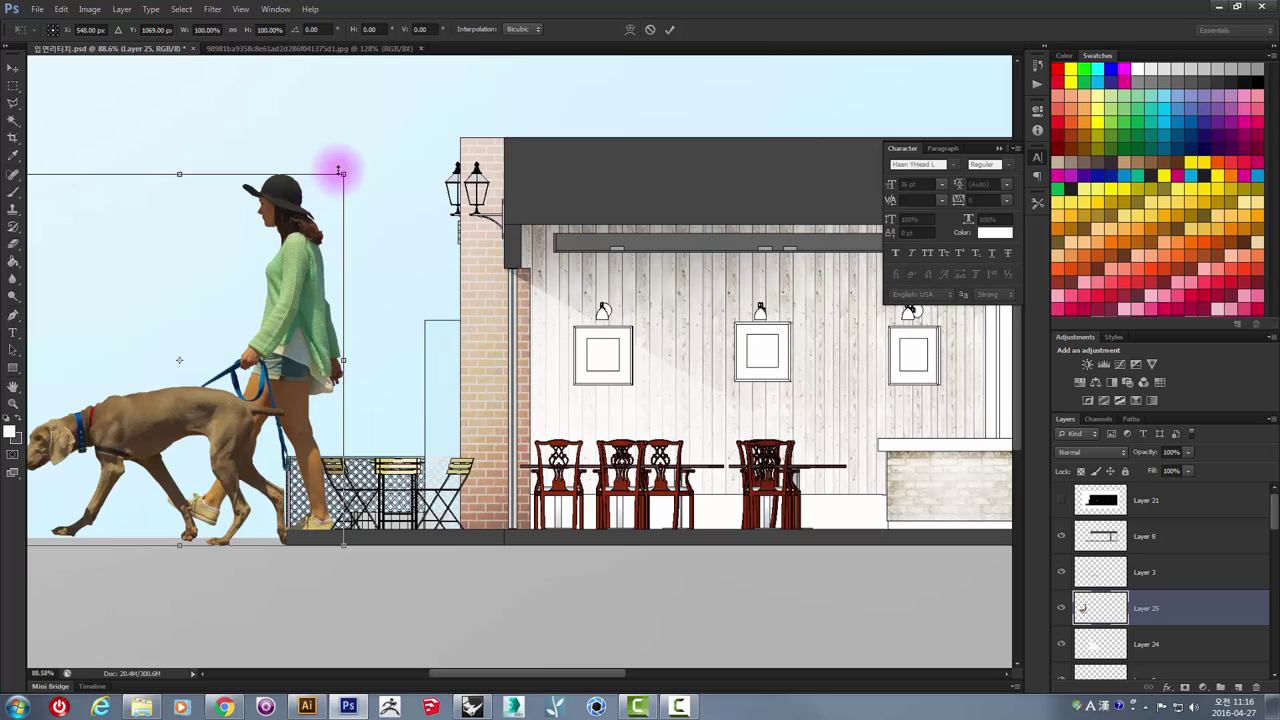
drag(337, 171, 212, 412)
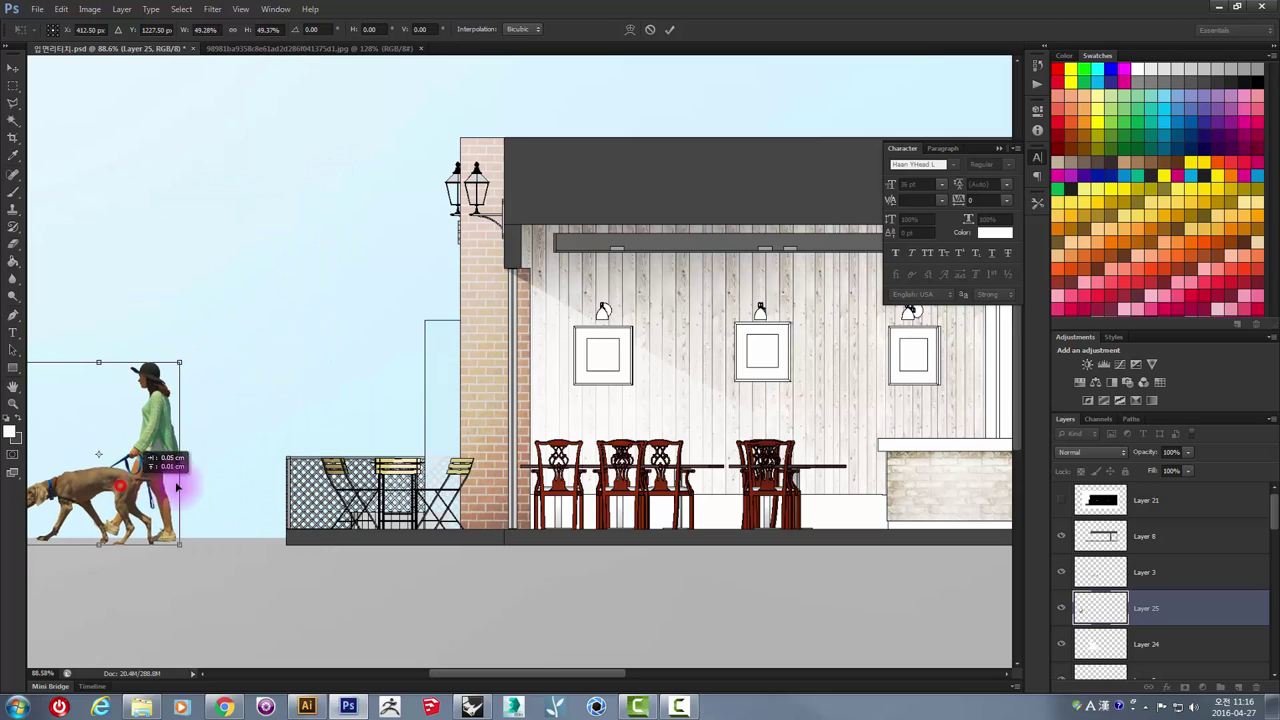
mouse_move(171, 486)
mouse_down()
mouse_move(277, 458)
mouse_move(580, 452)
mouse_move(594, 412)
mouse_up()
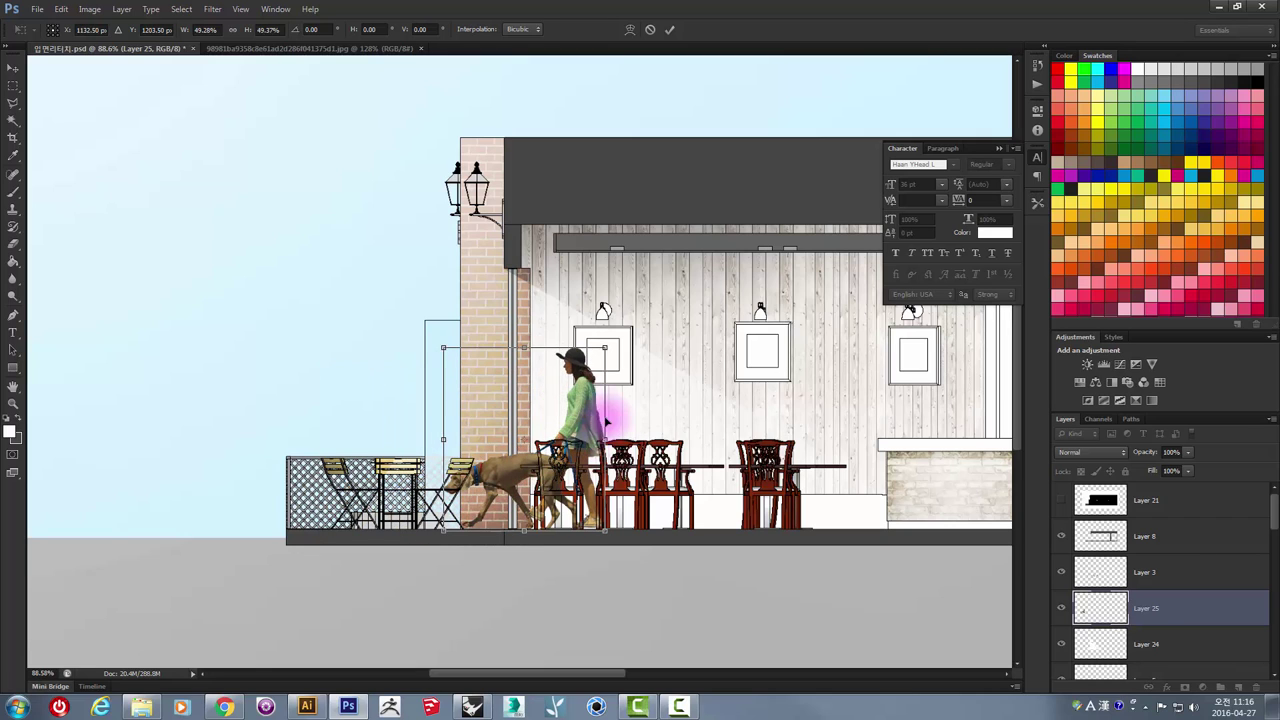
drag(605, 347, 598, 395)
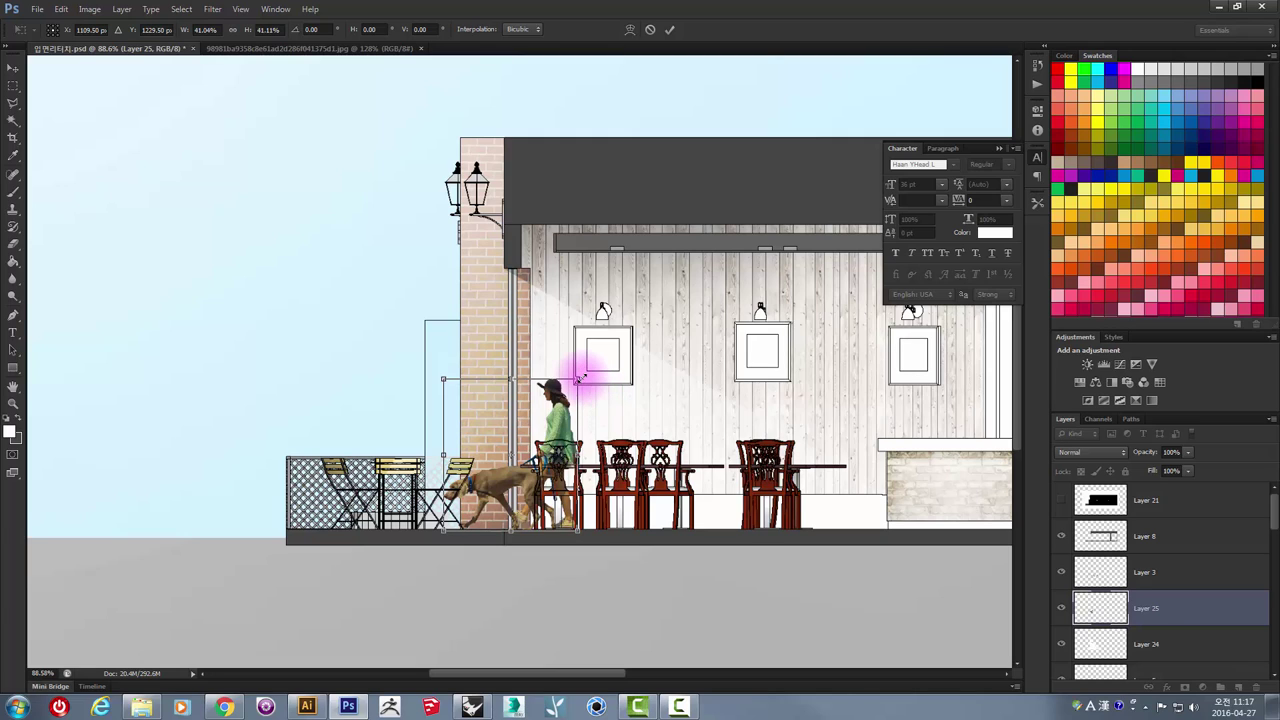
drag(586, 366, 593, 373)
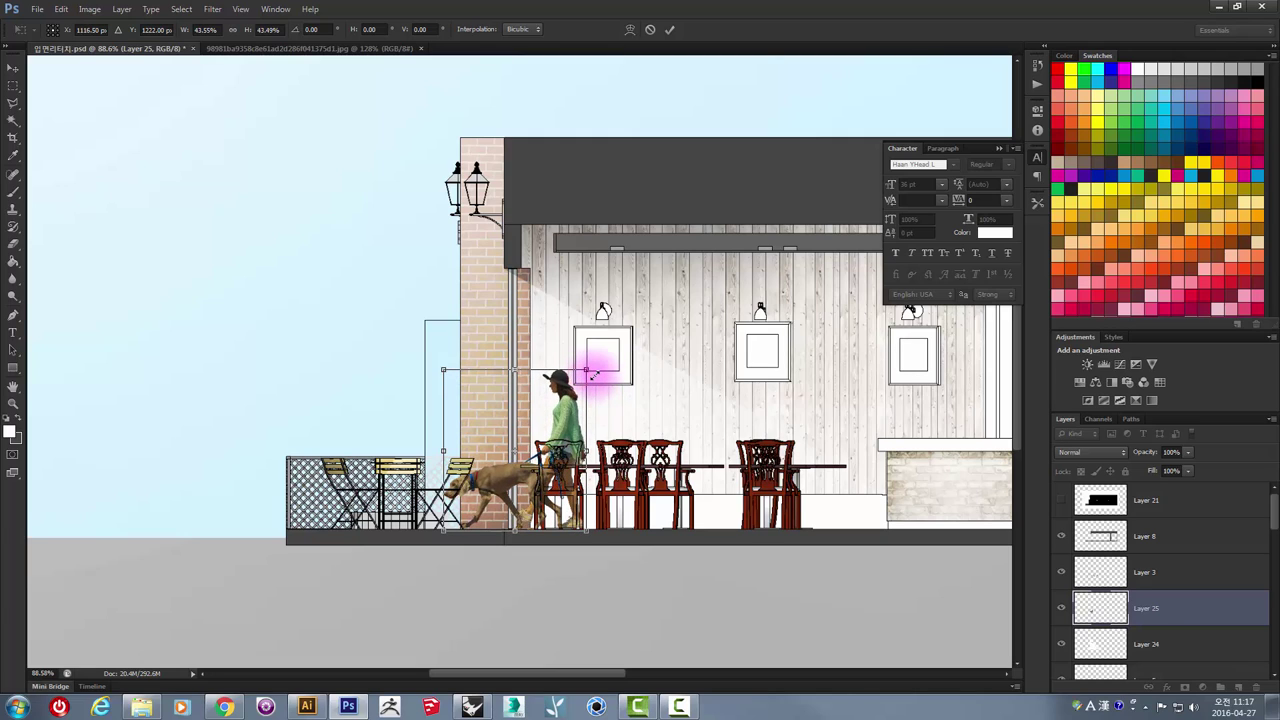
key(Return)
- Position the figure left of the café terrace and centre the view on it
scroll(554, 447, down, 3)
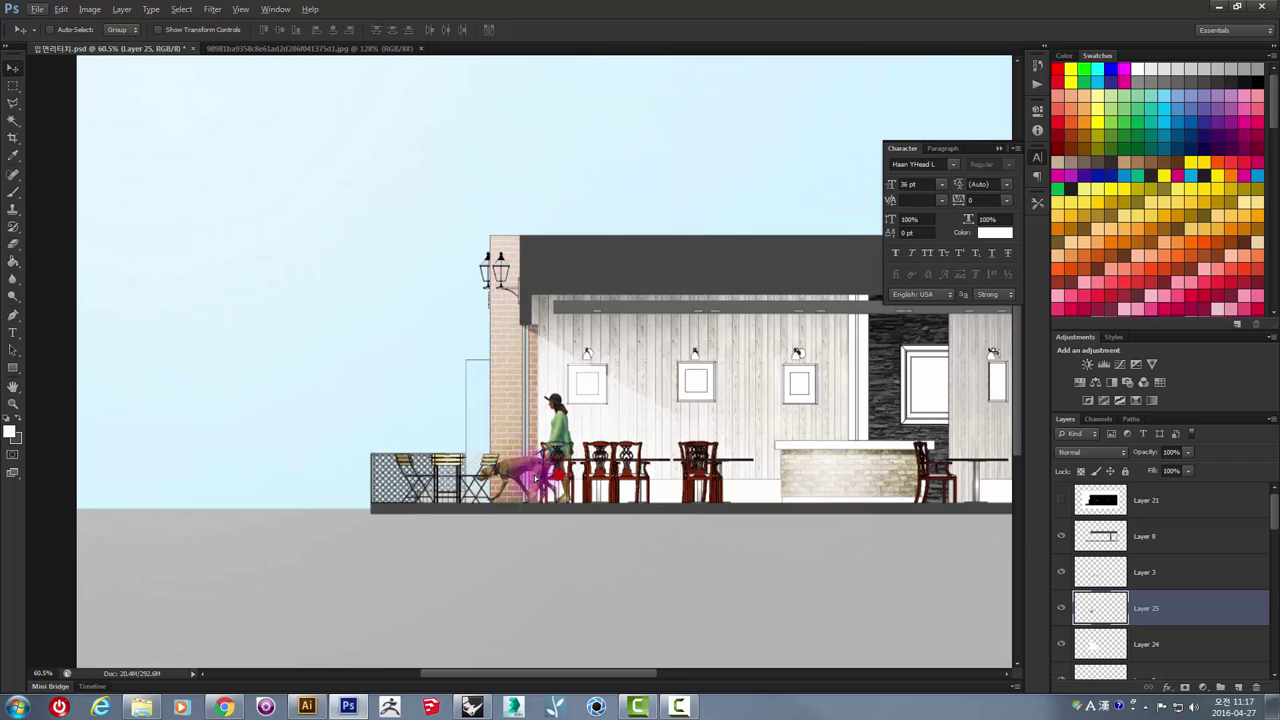
drag(534, 479, 305, 484)
scroll(305, 484, up, 1)
scroll(305, 484, up, 1)
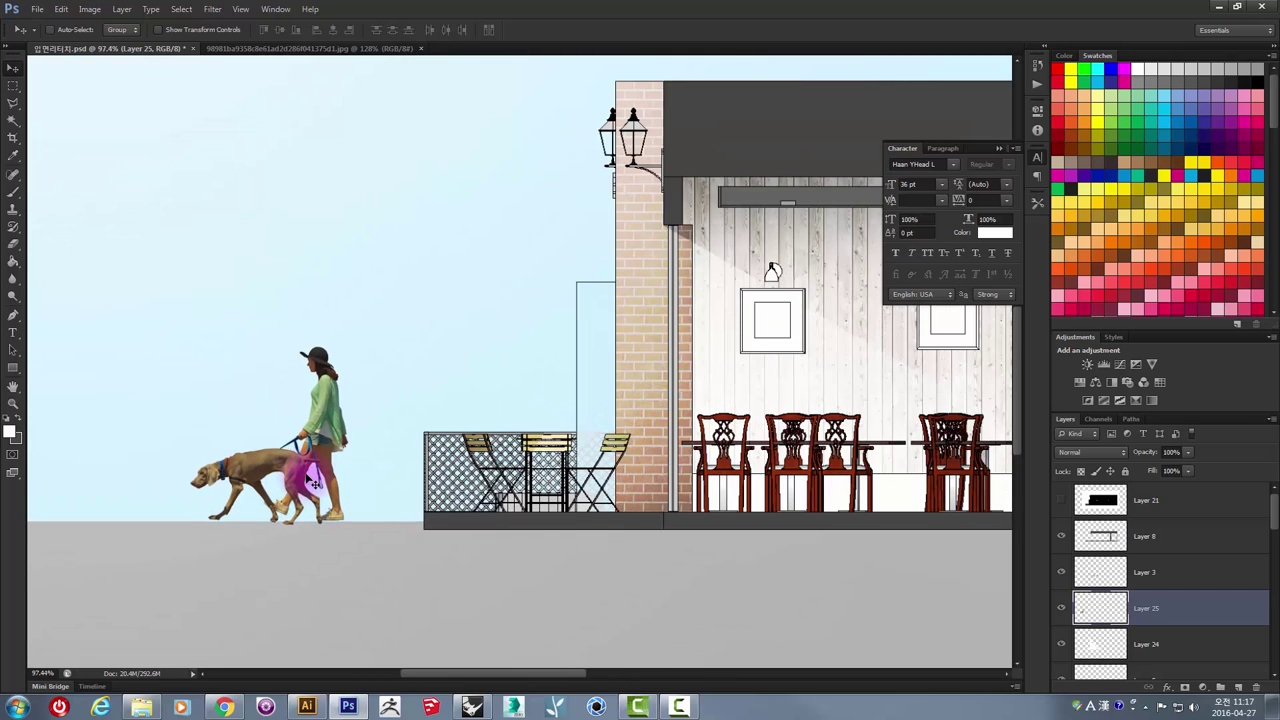
scroll(290, 425, down, 1)
scroll(294, 423, down, 1)
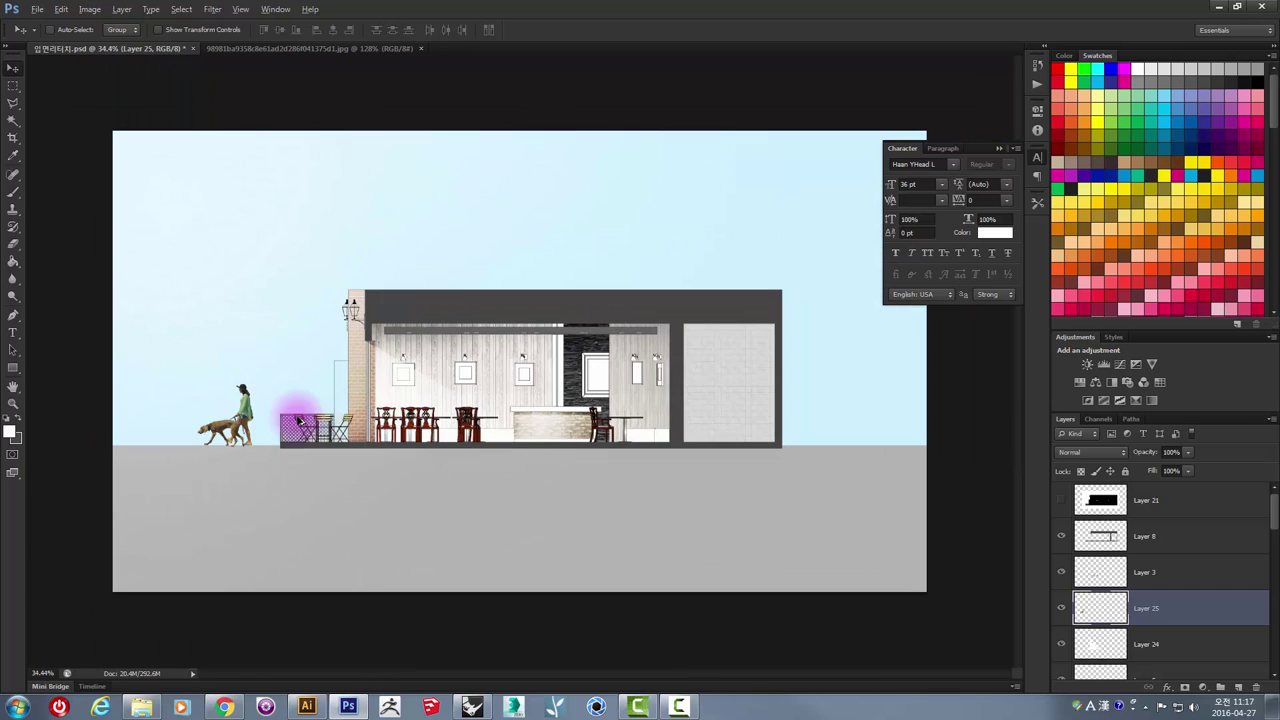
scroll(228, 420, up, 1)
scroll(245, 395, up, 1)
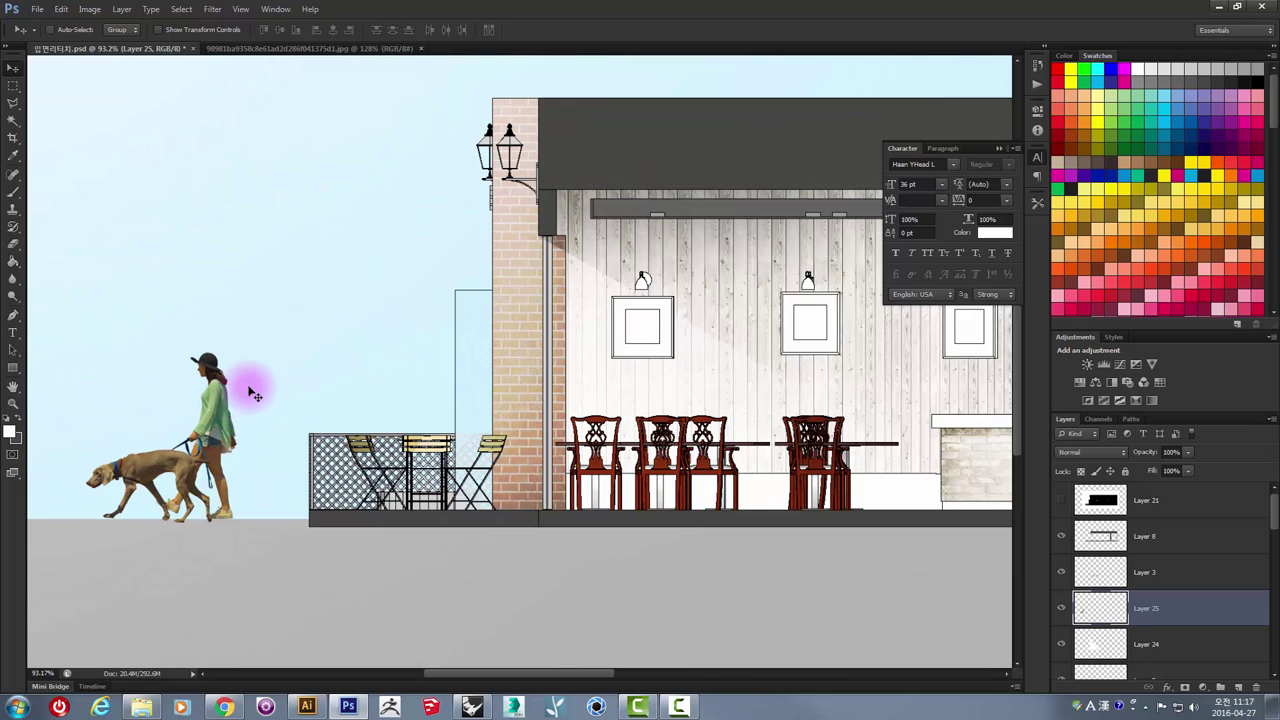
drag(317, 259, 504, 284)
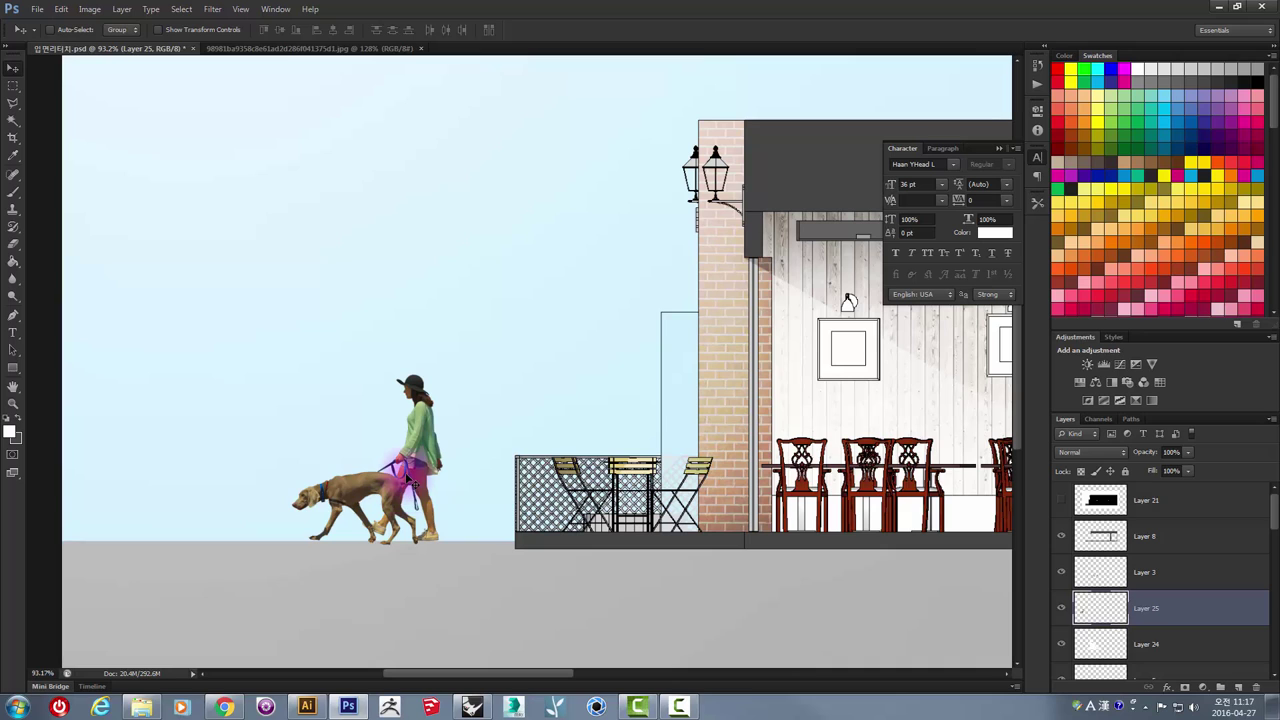
- Apply Hue/Saturation with Saturation -27 and Lightness +41 to Layer 25's figure, then zoom out
key(ctrl+u)
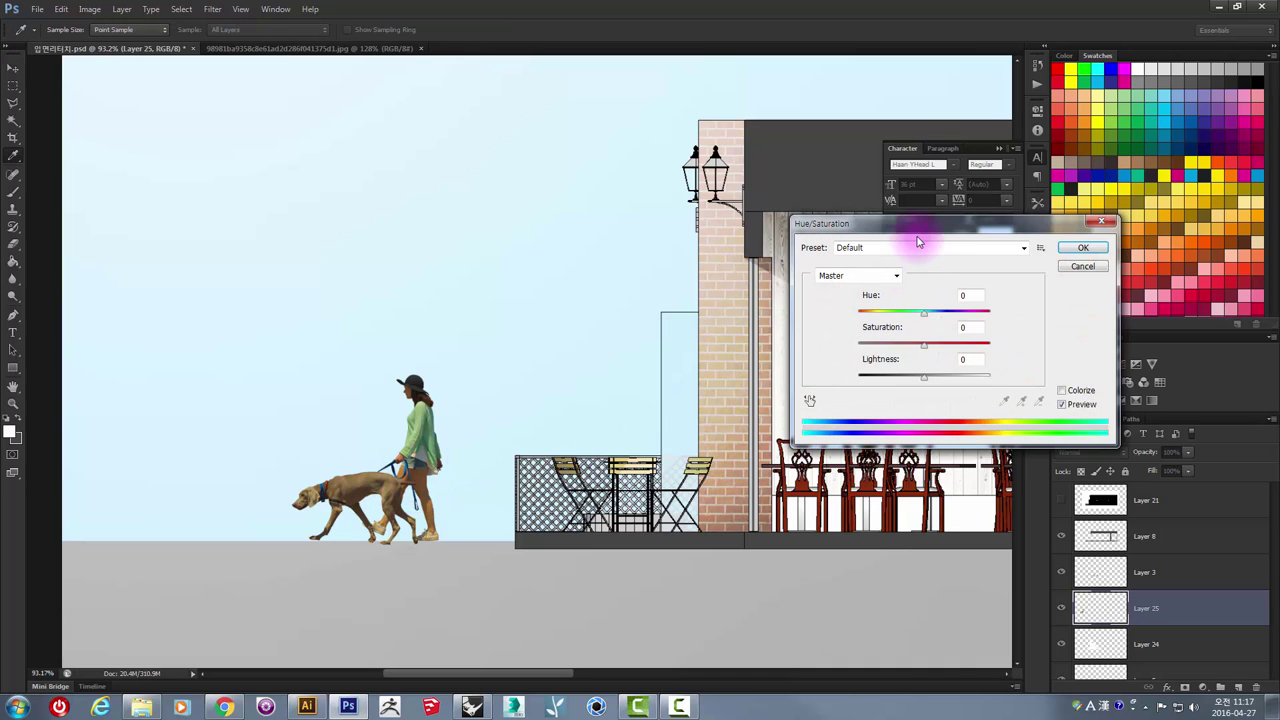
drag(822, 223, 492, 167)
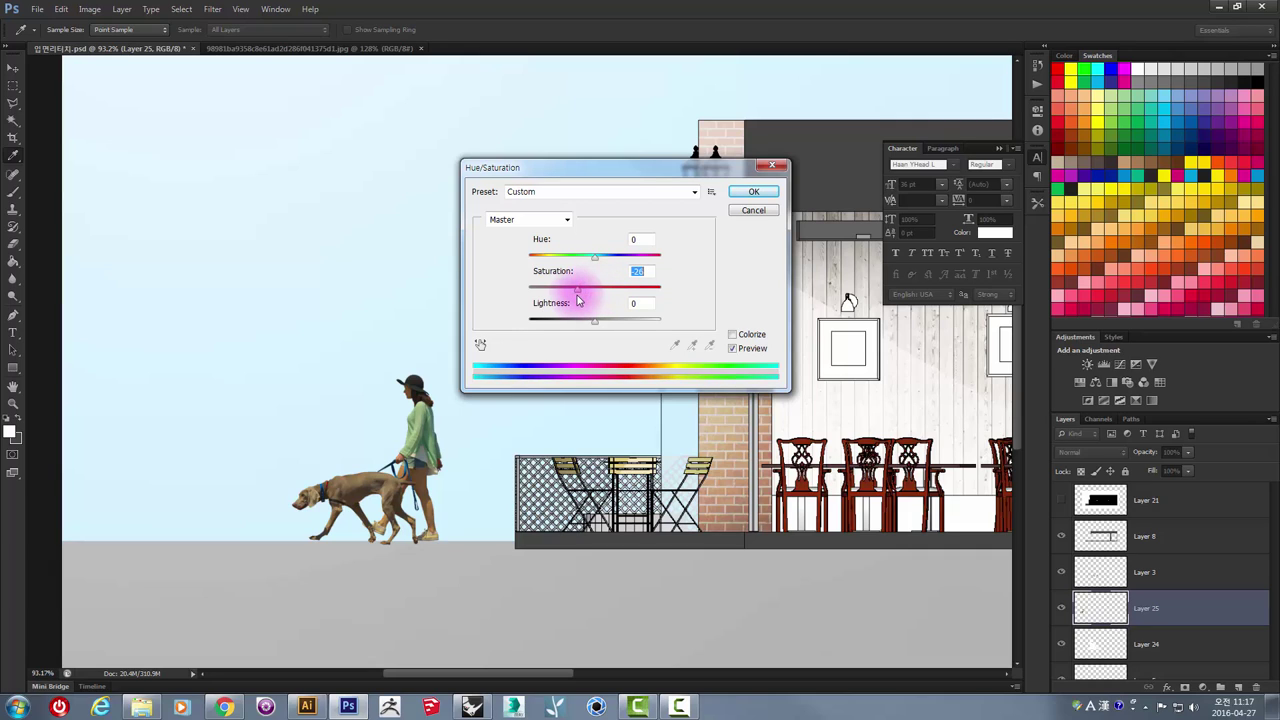
drag(577, 301, 623, 334)
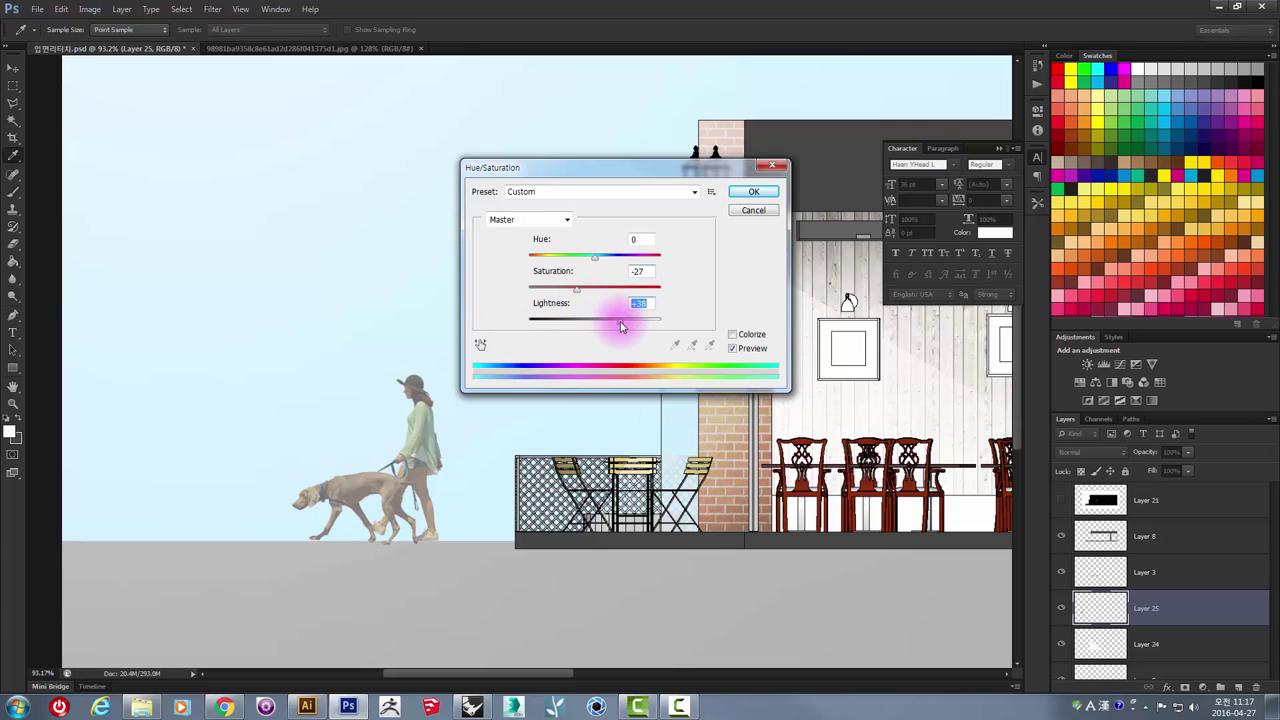
drag(621, 326, 625, 333)
click(754, 191)
key(z)
alt+click(445, 428)
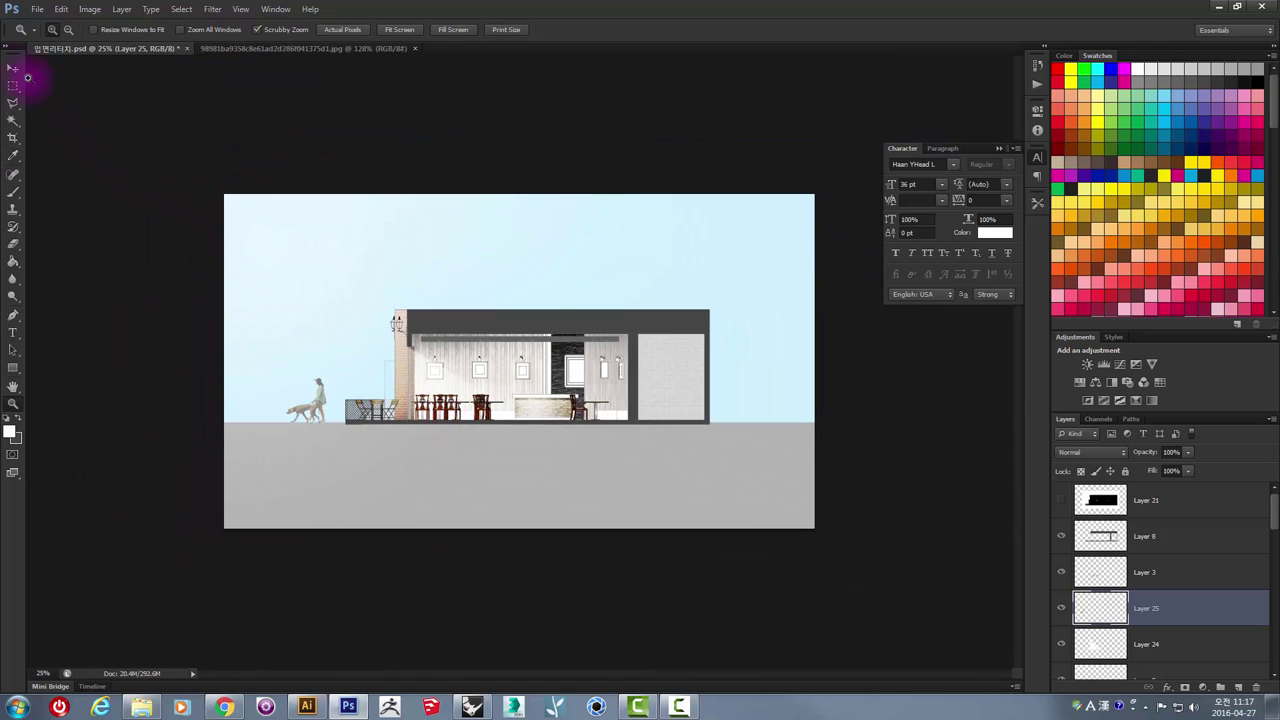
- Flip Layer 25's woman and dog horizontally with Free Transform so they walk toward the terrace
key(v)
alt+scroll(257, 380, up, 2)
alt+scroll(229, 400, up, 2)
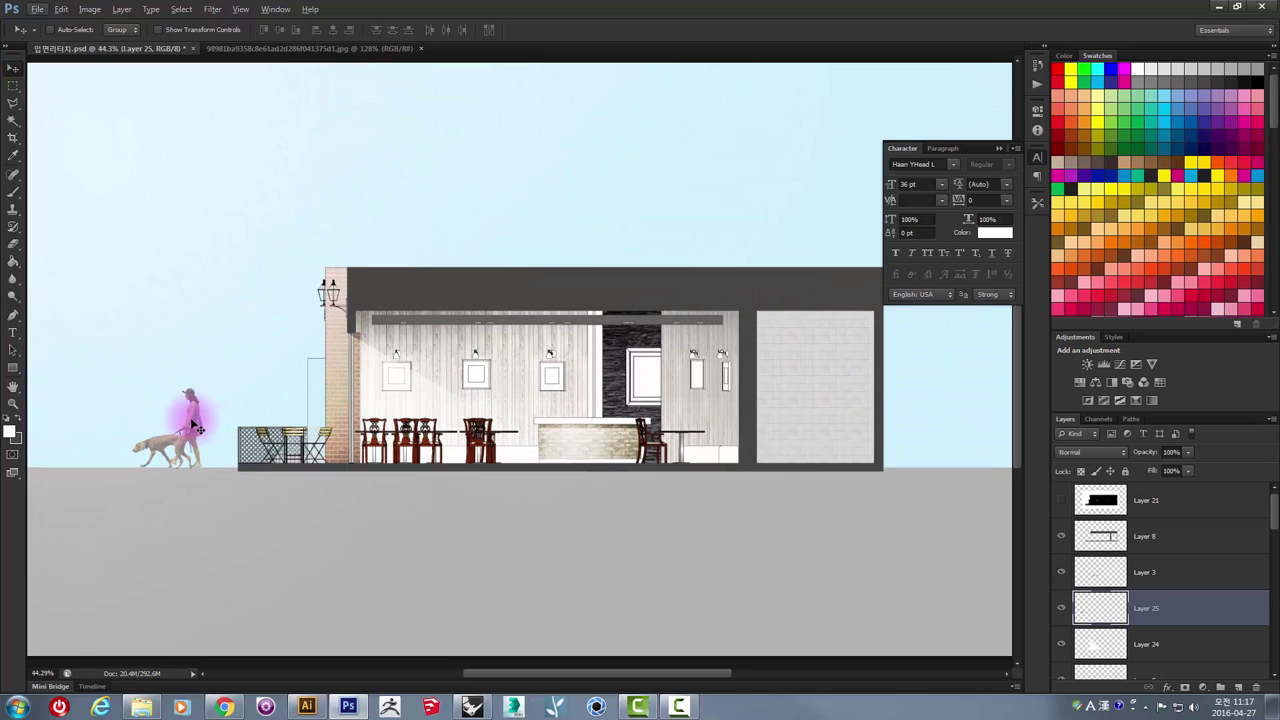
key(ctrl+t)
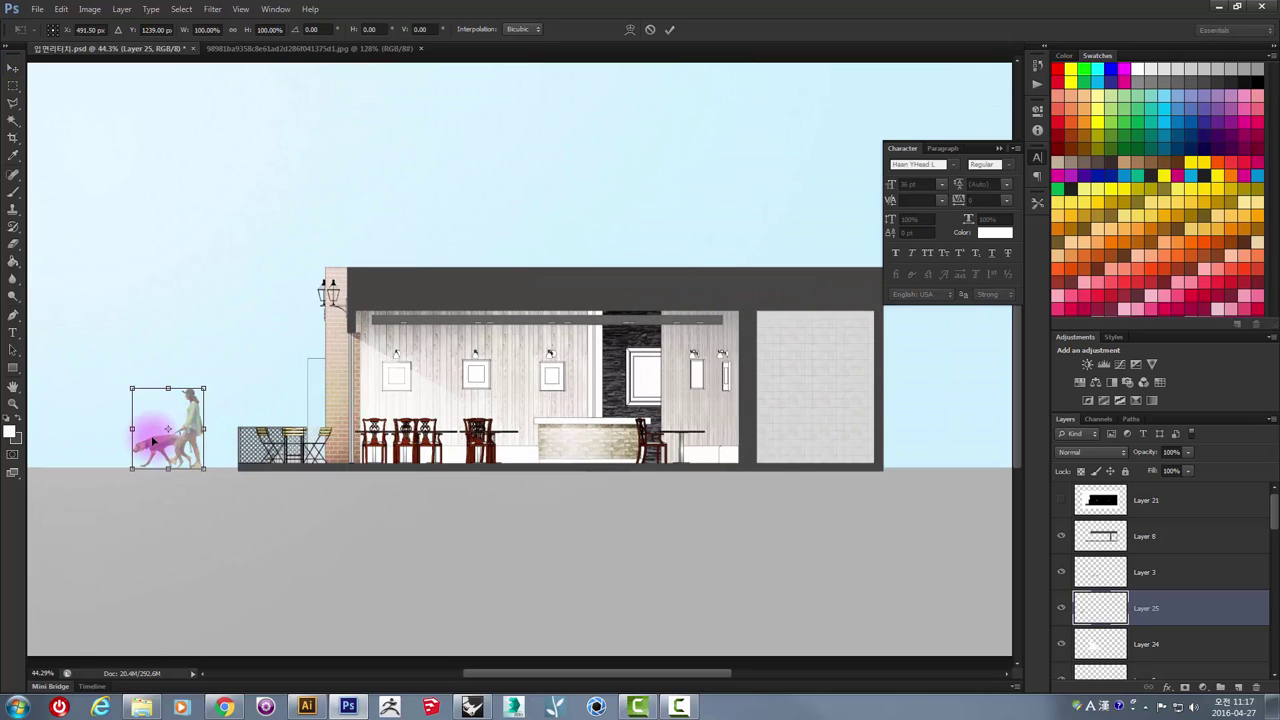
drag(133, 429, 202, 429)
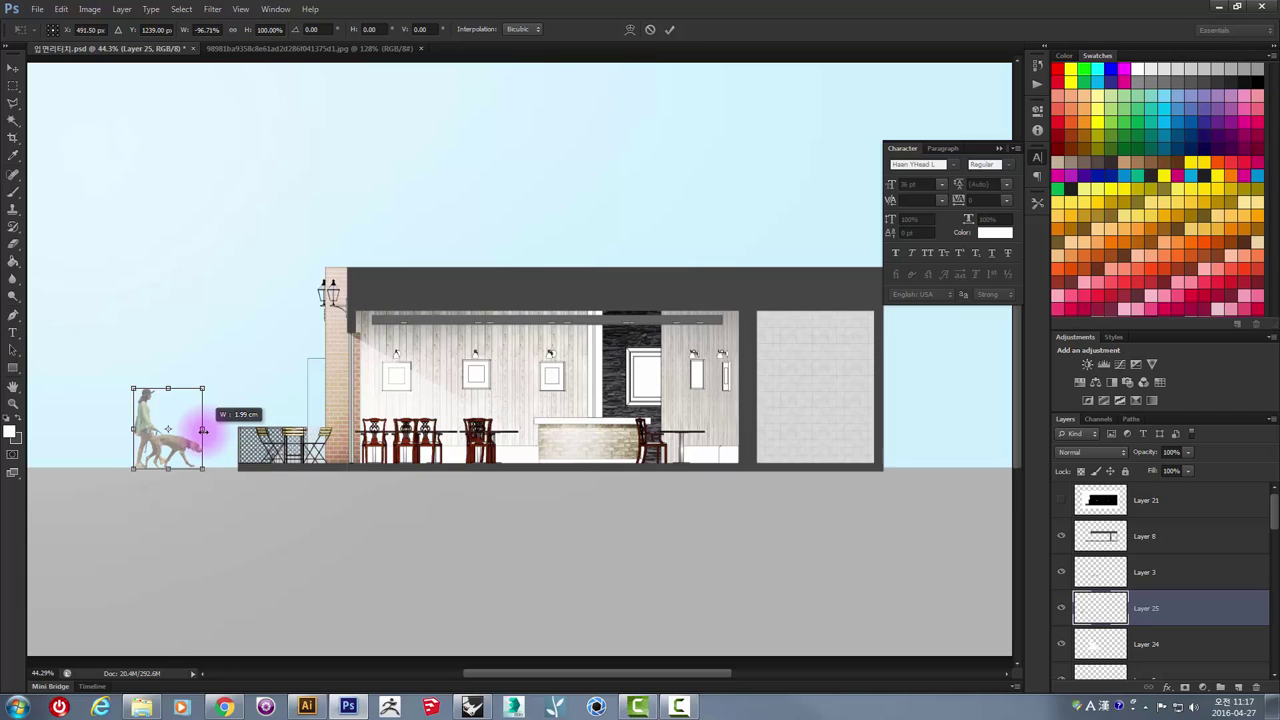
key(Return)
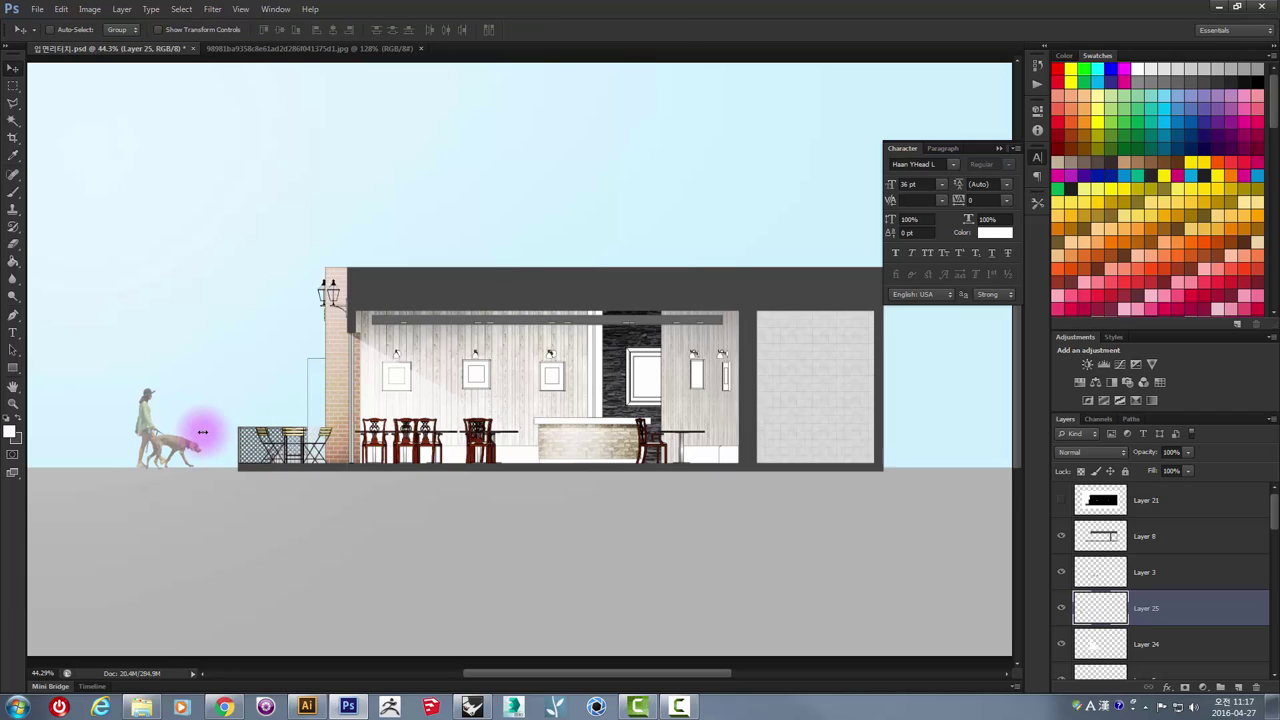
scroll(146, 436, up, 3)
scroll(163, 468, down, 2)
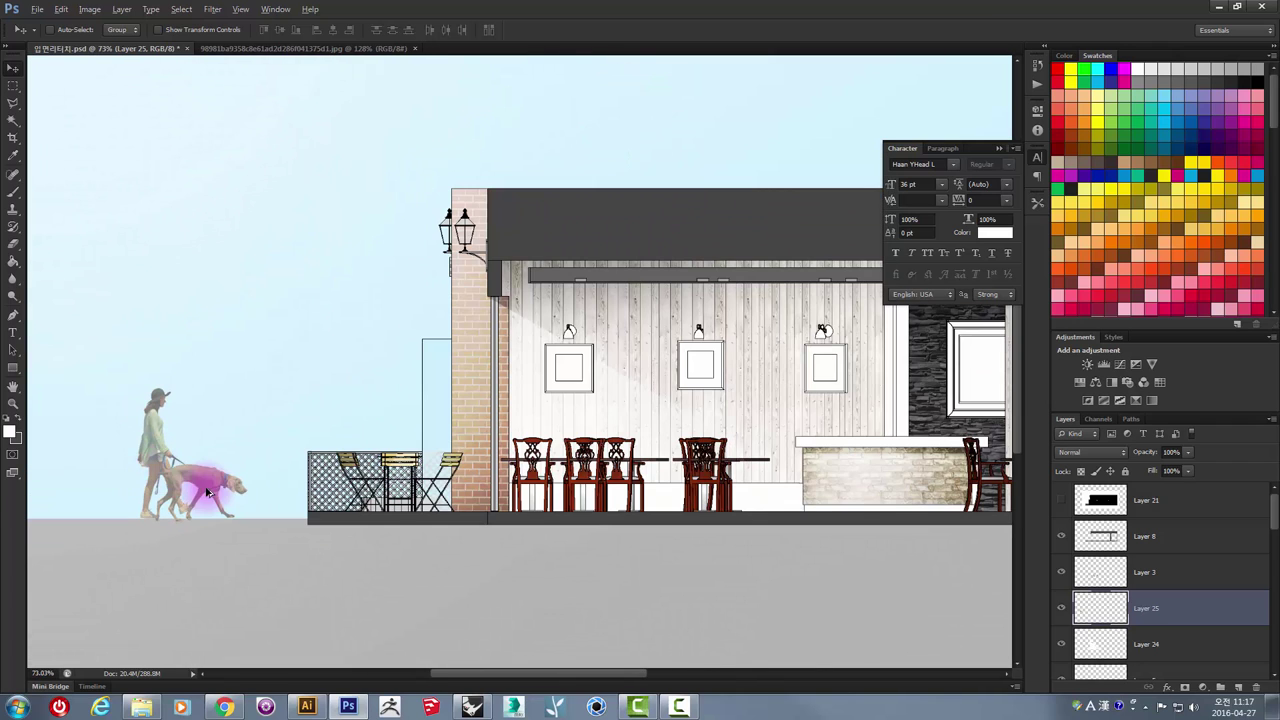
scroll(340, 490, down, 1)
scroll(337, 491, down, 1)
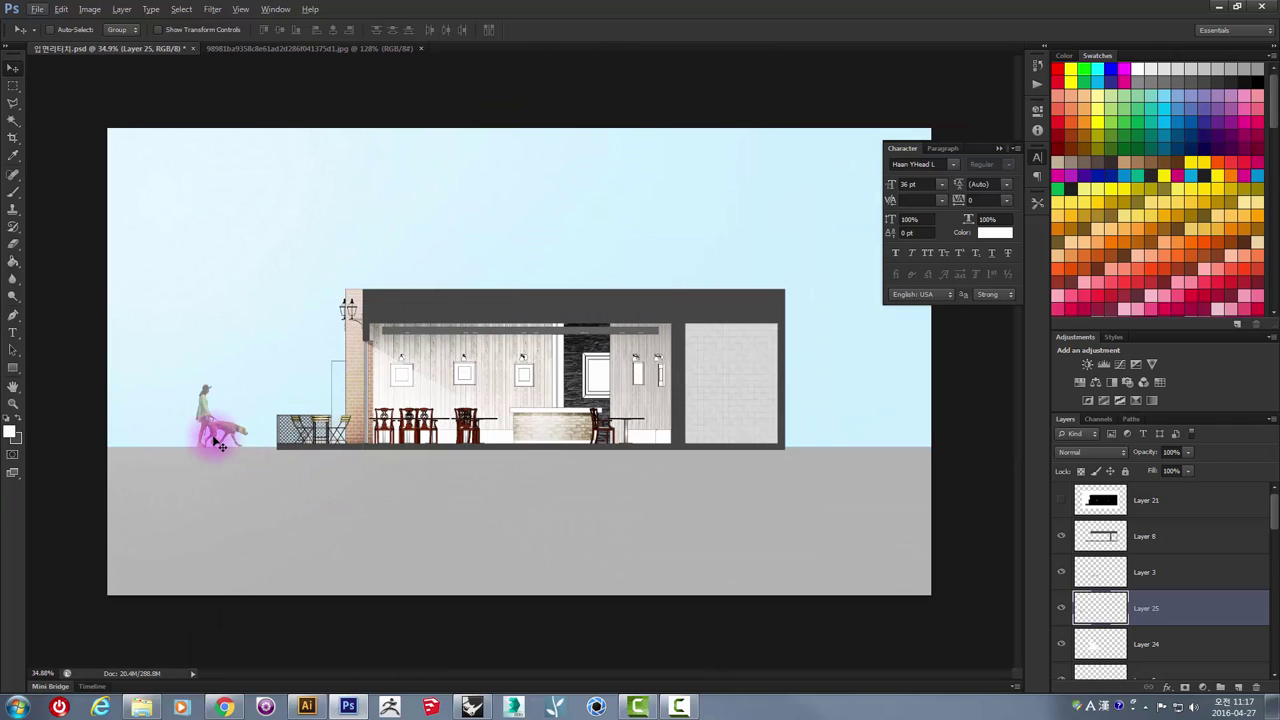
drag(222, 434, 223, 434)
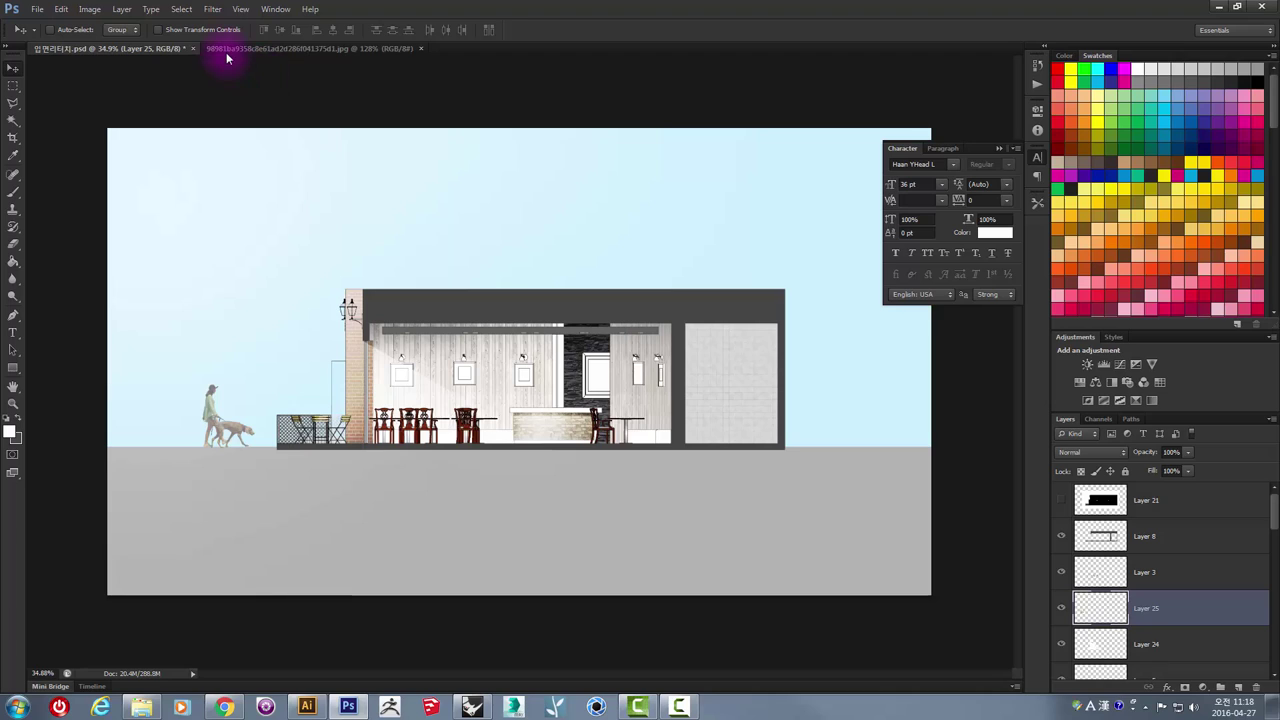
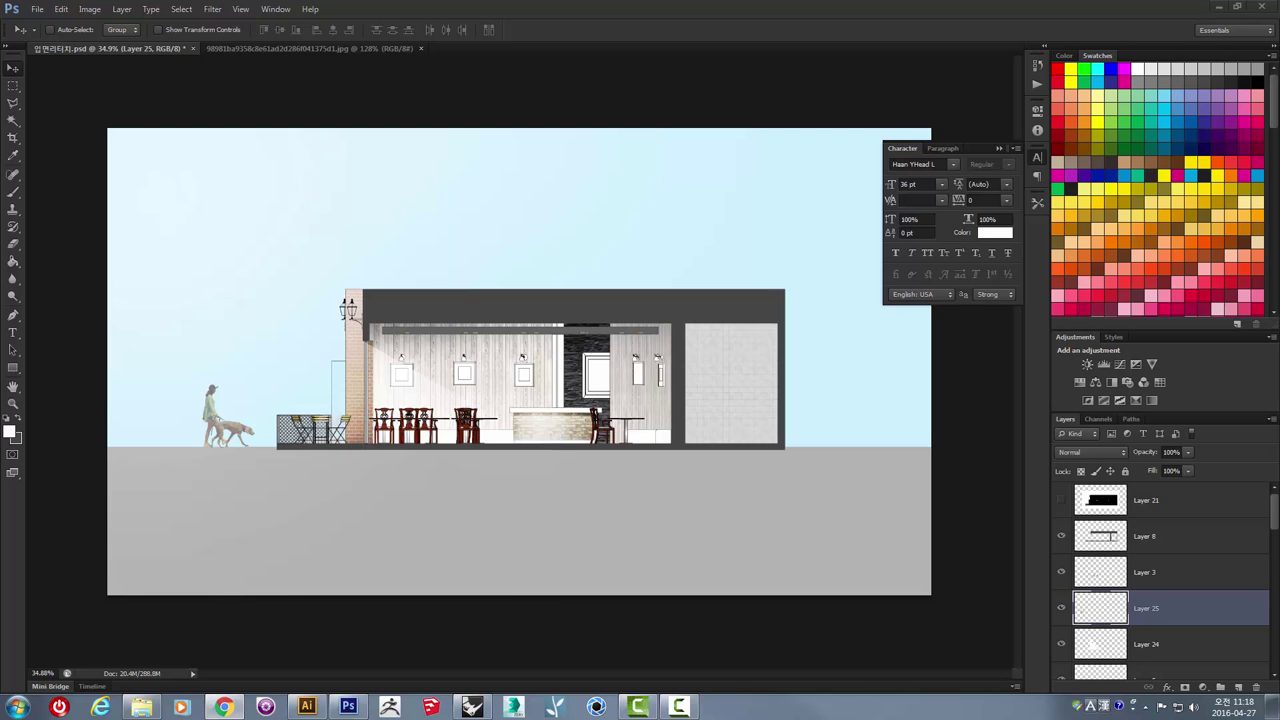
- Bring the Pinterest browser forward and open the profile's collection of boards
key(alt+Tab)
drag(1190, 37, 1049, 37)
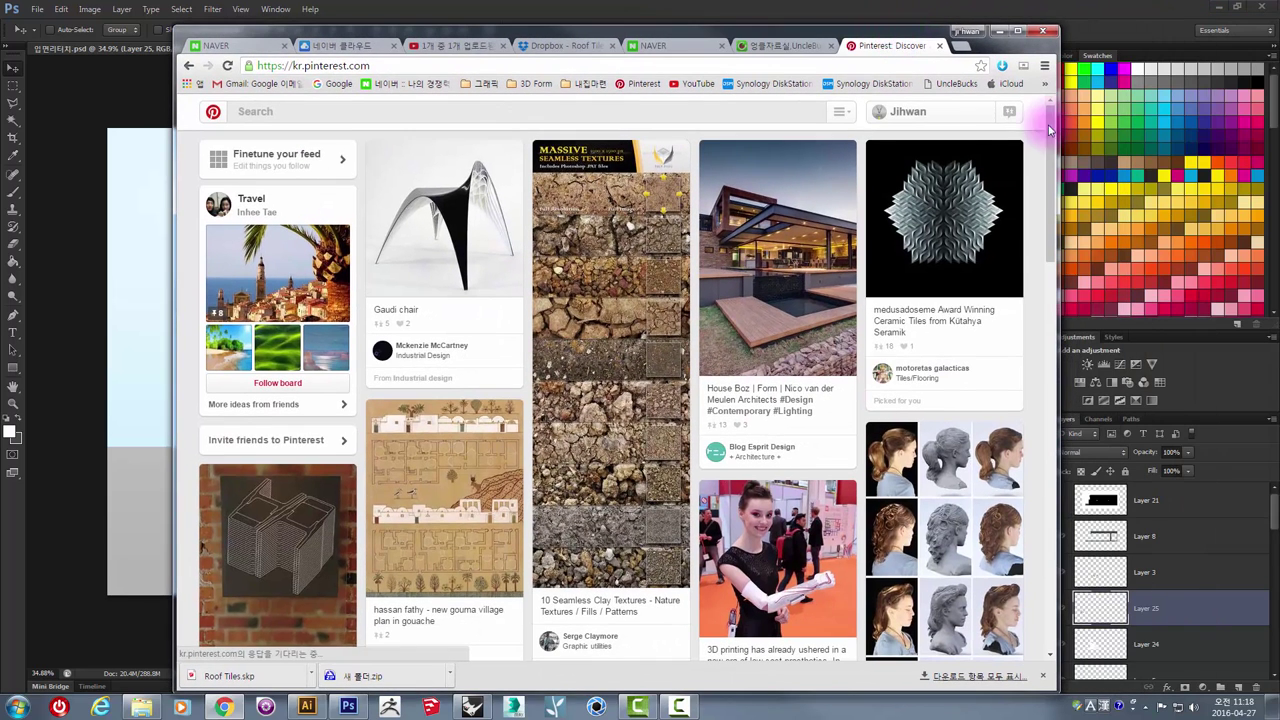
click(920, 113)
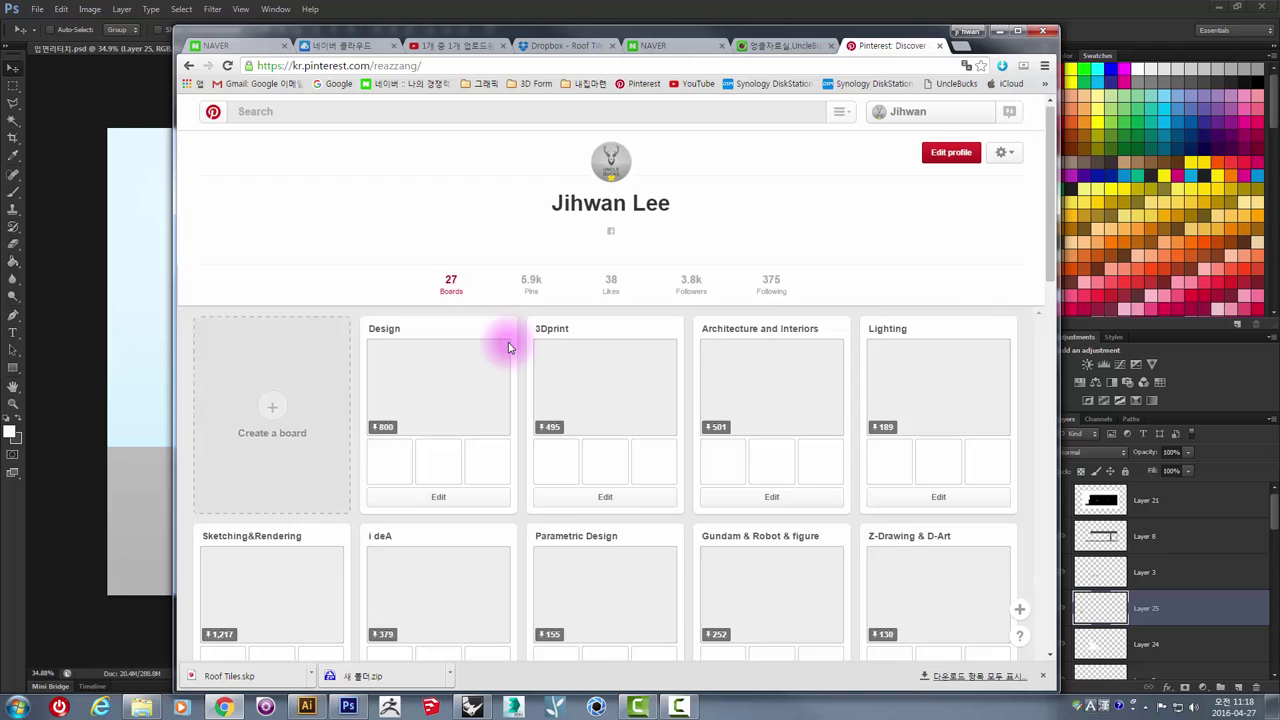
scroll(509, 347, down, 2)
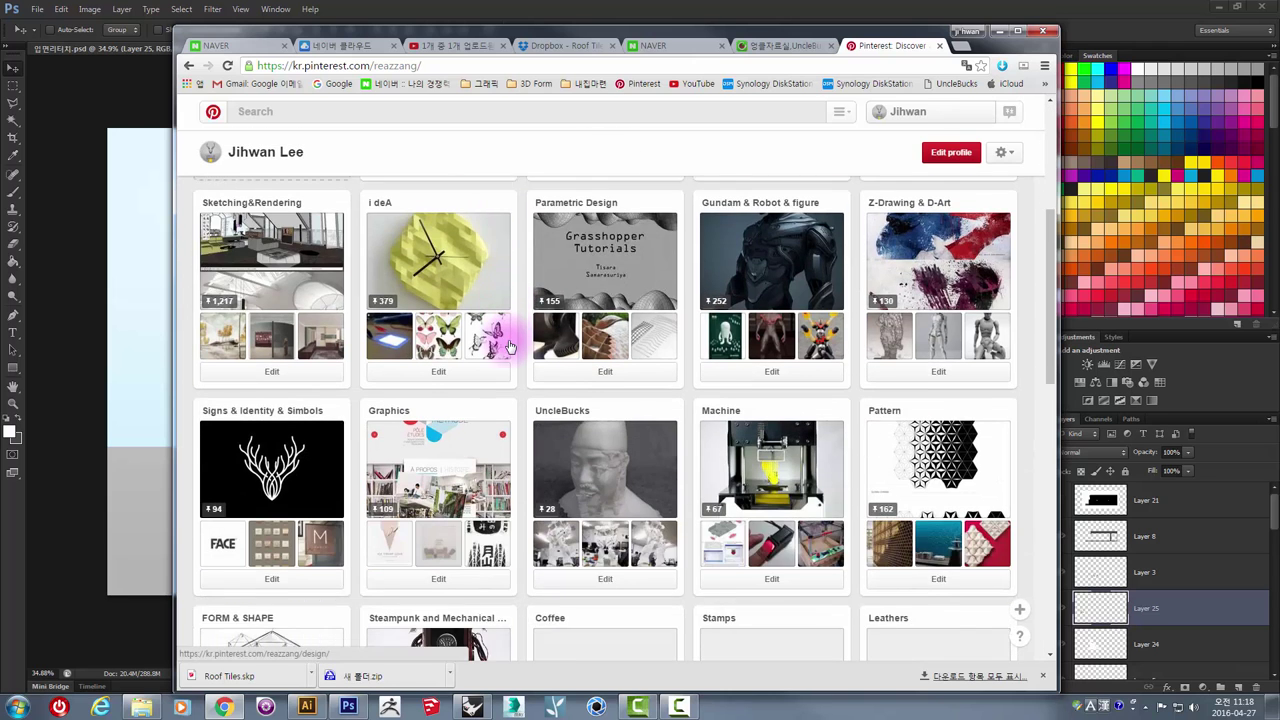
scroll(509, 347, down, 3)
scroll(509, 347, down, 2)
scroll(500, 334, down, 1)
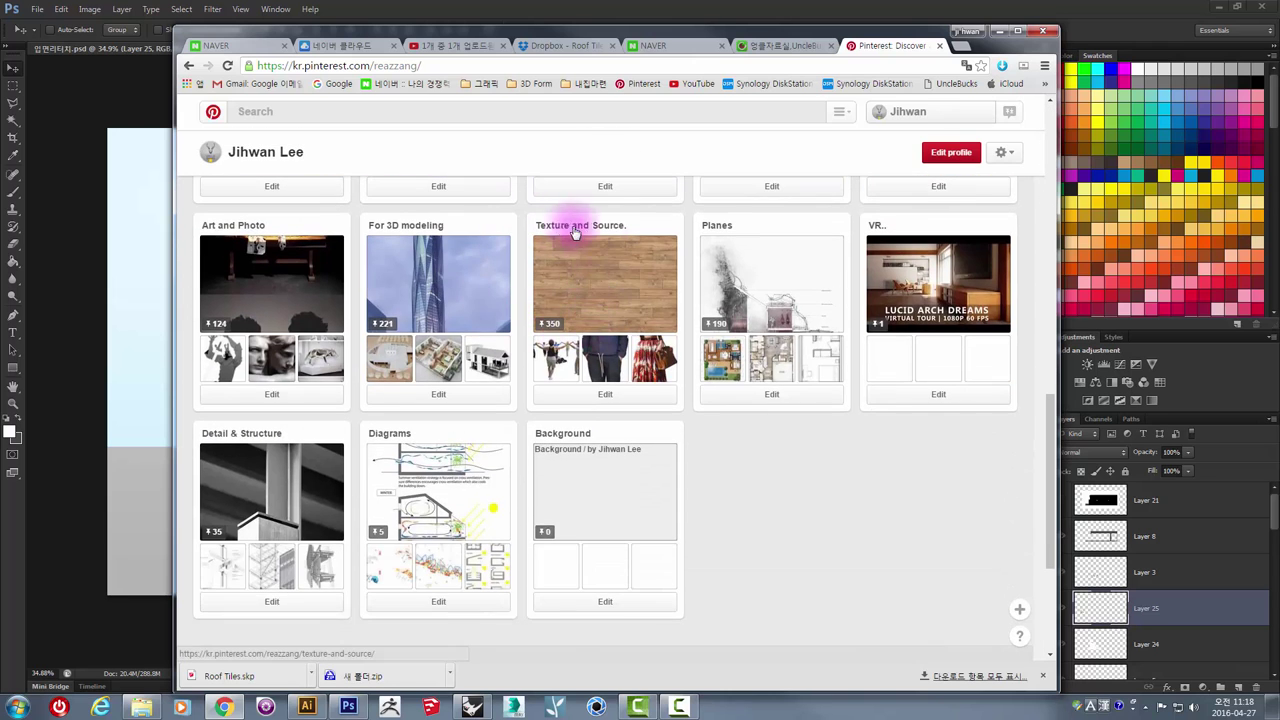
- Open the 'Texture and Source' board and scroll through its cut-out people, tree and furniture pins
click(600, 273)
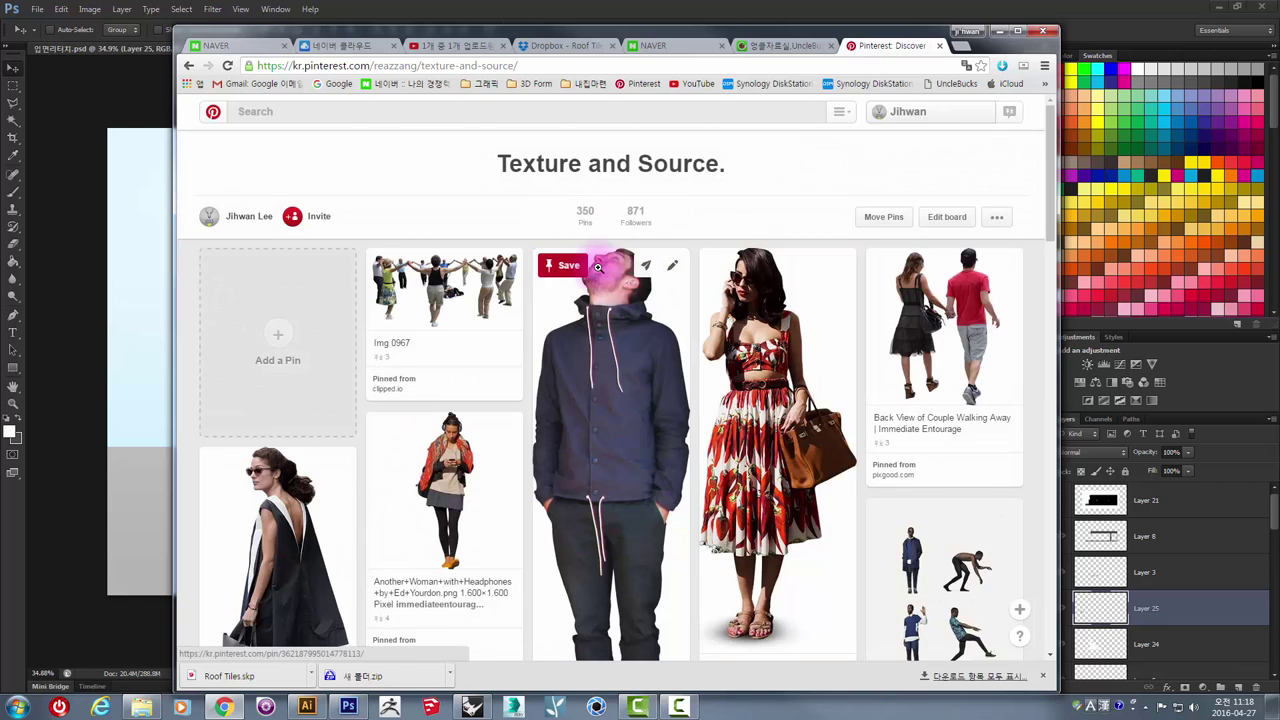
scroll(600, 272, down, 3)
scroll(598, 268, down, 3)
scroll(597, 267, down, 2)
scroll(585, 300, down, 2)
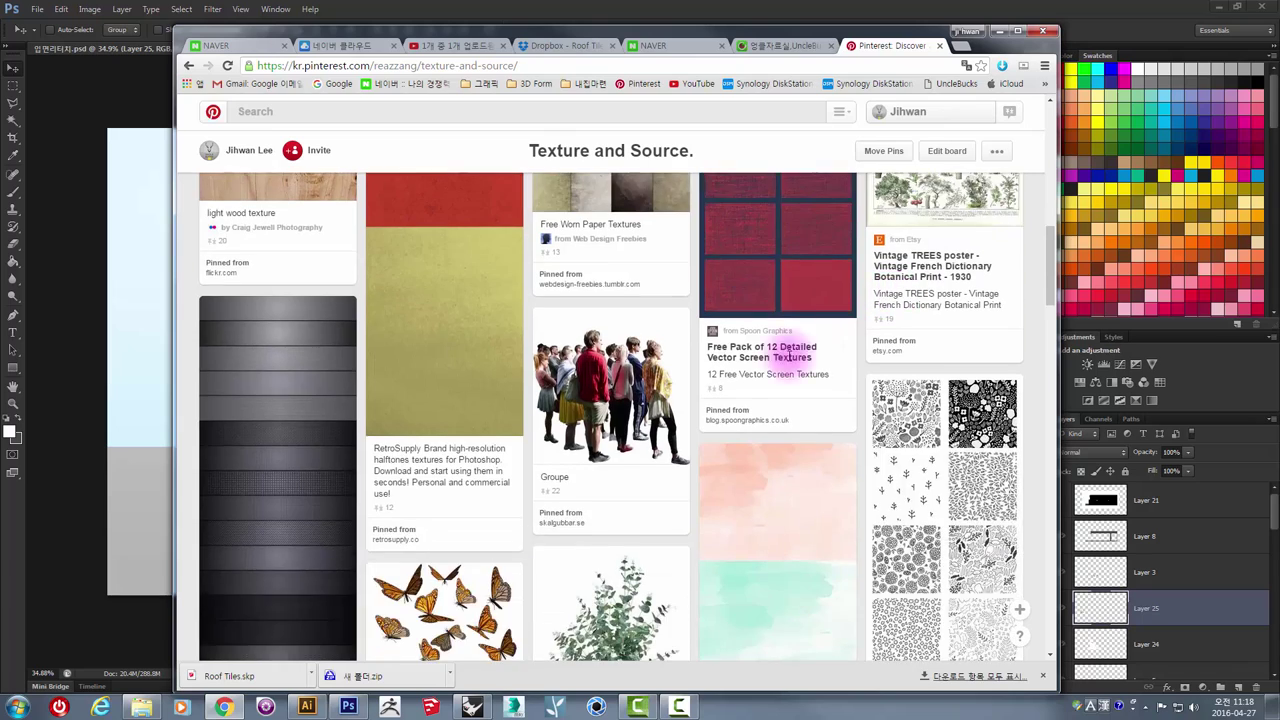
scroll(570, 340, down, 2)
scroll(559, 370, down, 4)
scroll(560, 371, down, 4)
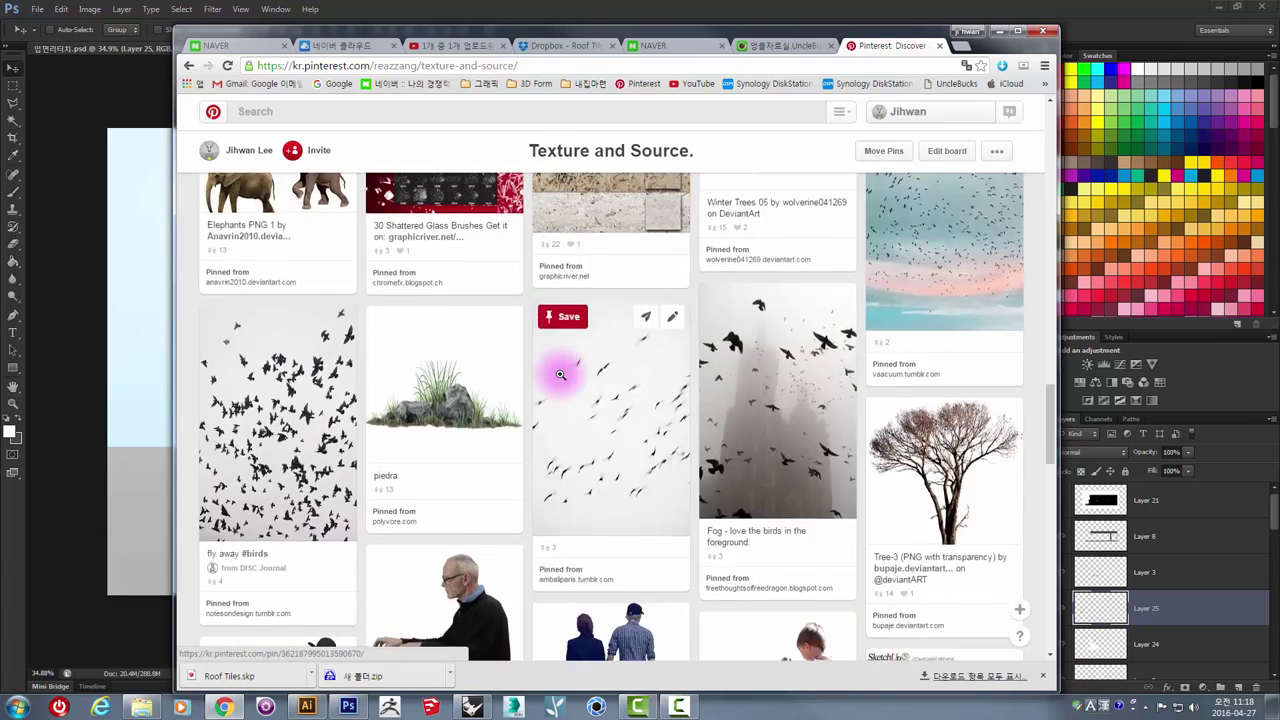
scroll(500, 400, down, 4)
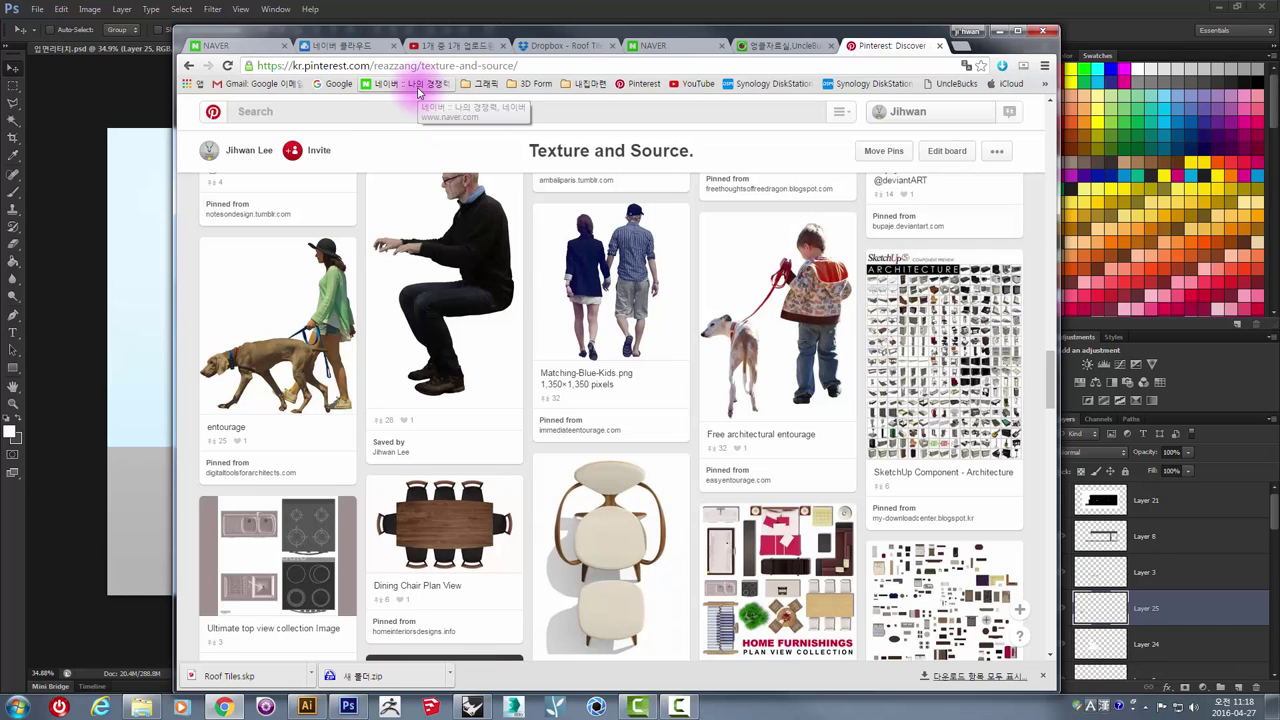
- Switch to the UncleBucks Naver Cafe page and open its Textures&CGsource board
click(785, 46)
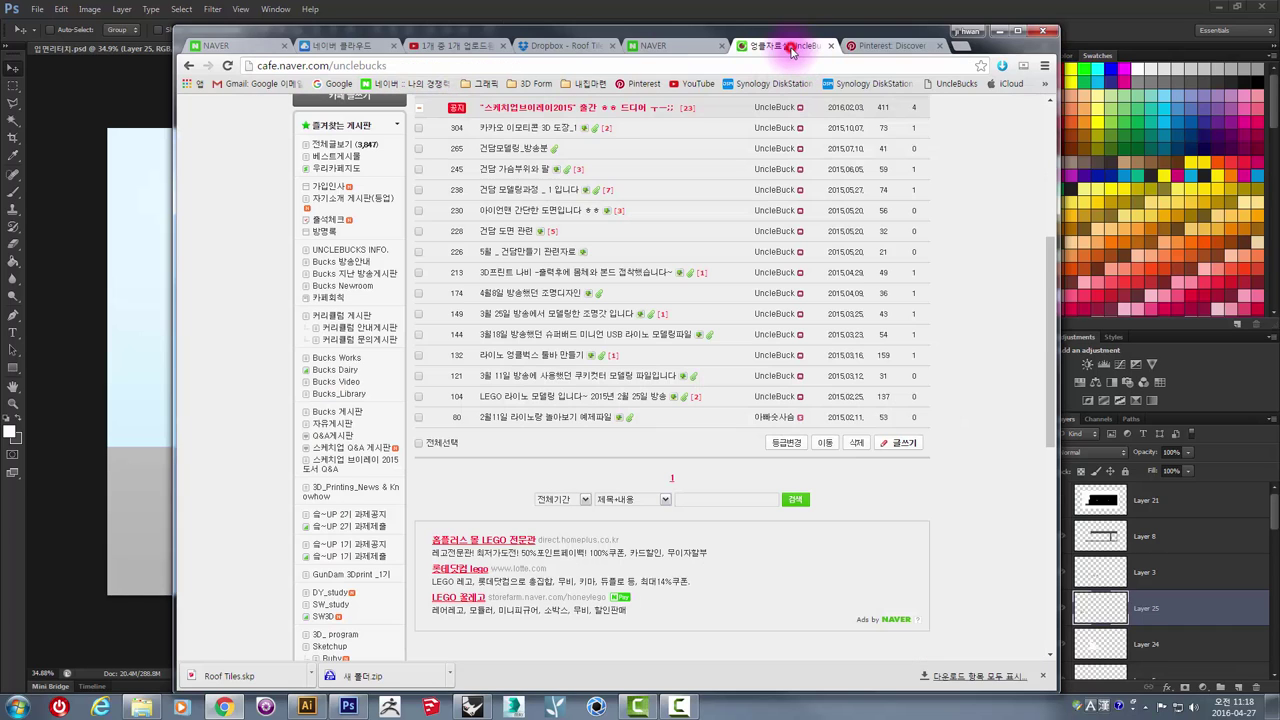
scroll(258, 440, down, 3)
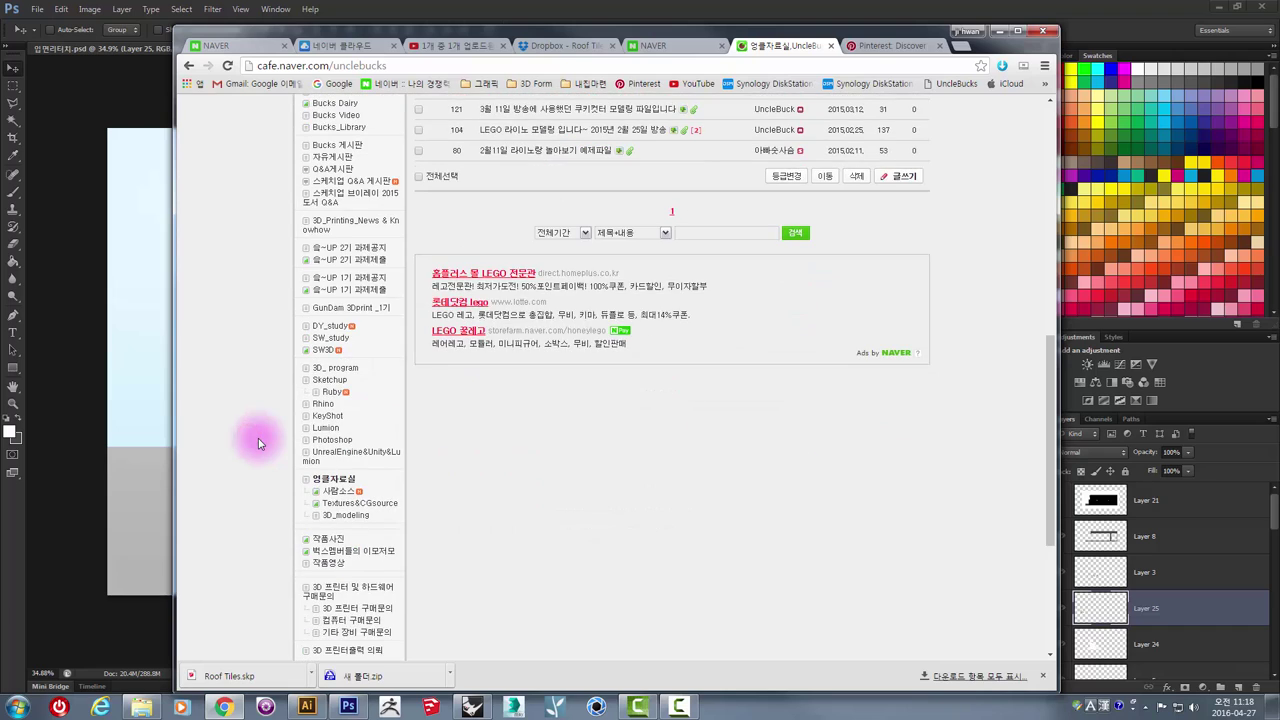
scroll(258, 443, down, 1)
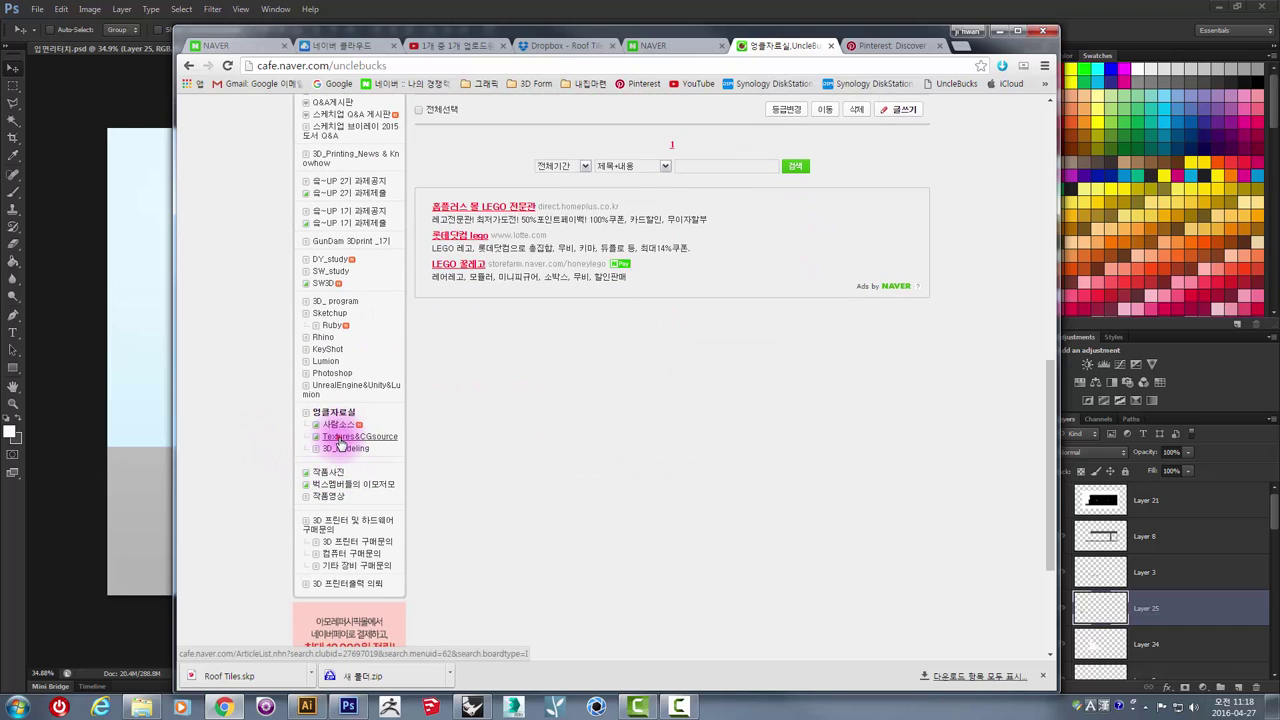
click(340, 438)
scroll(540, 458, down, 2)
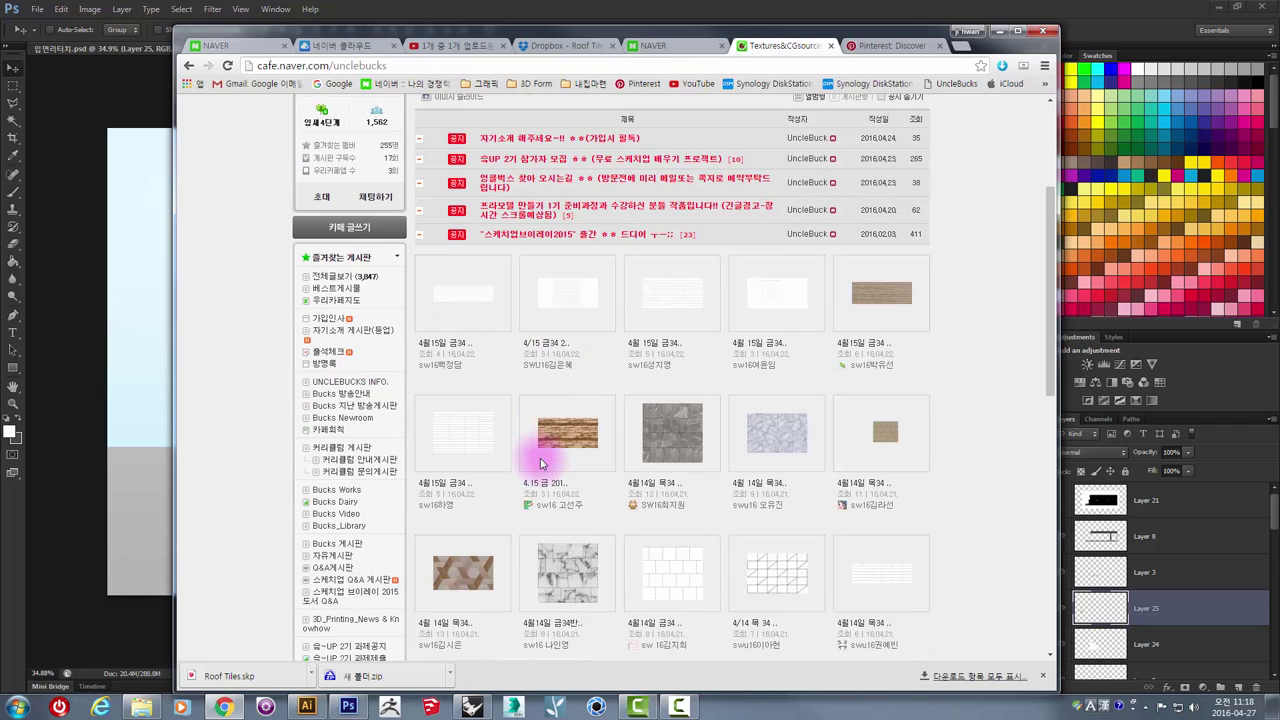
scroll(540, 458, down, 1)
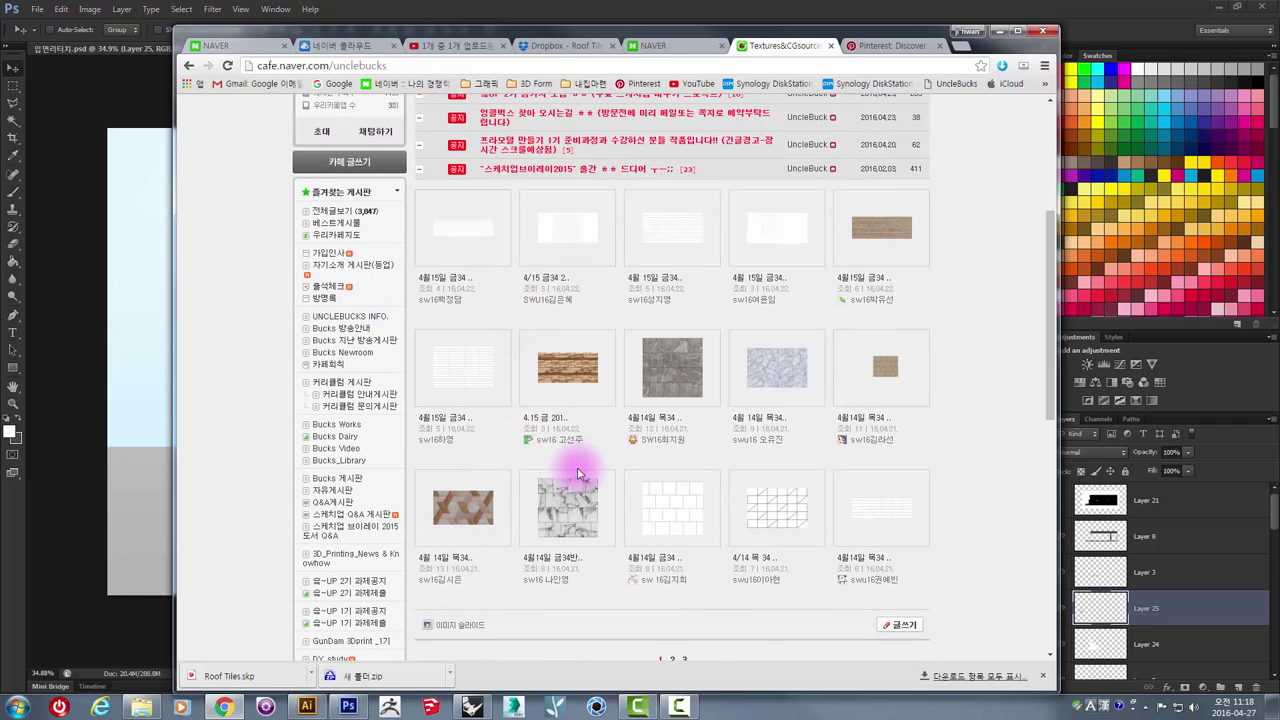
scroll(571, 460, down, 3)
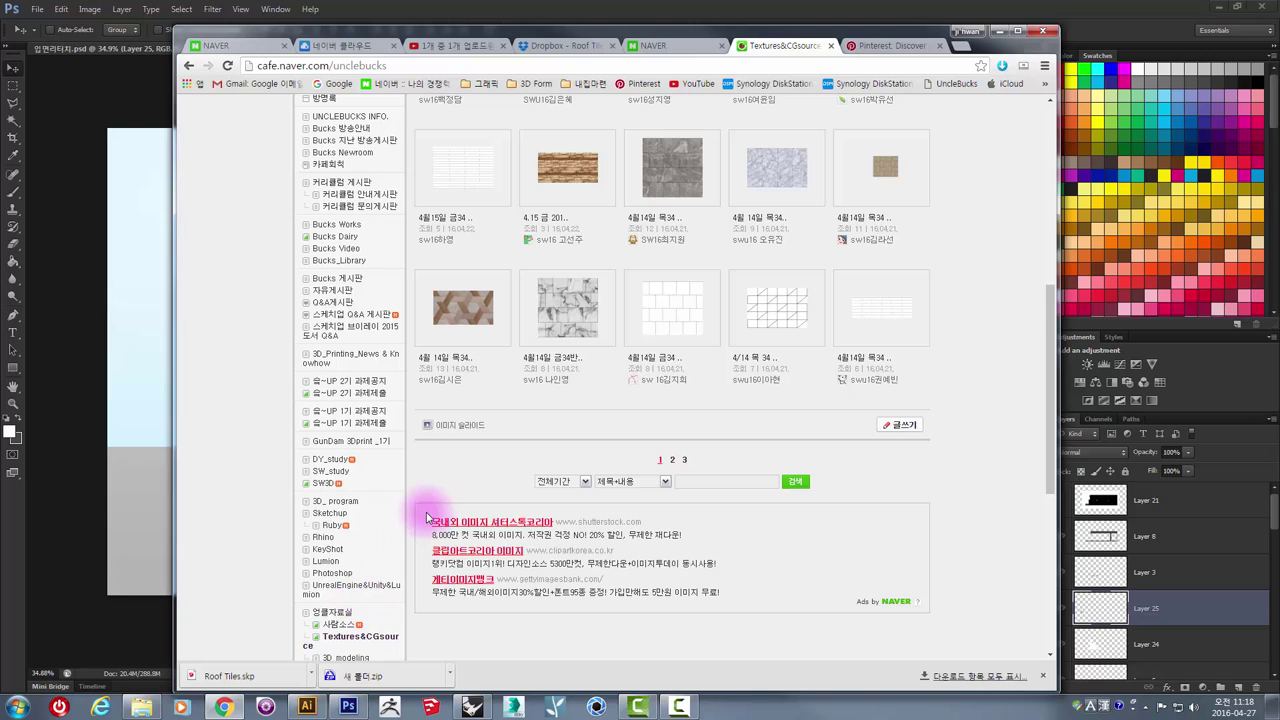
scroll(400, 540, down, 2)
- Open the 사람소스 people board at page 7, then return to Photoshop
click(343, 492)
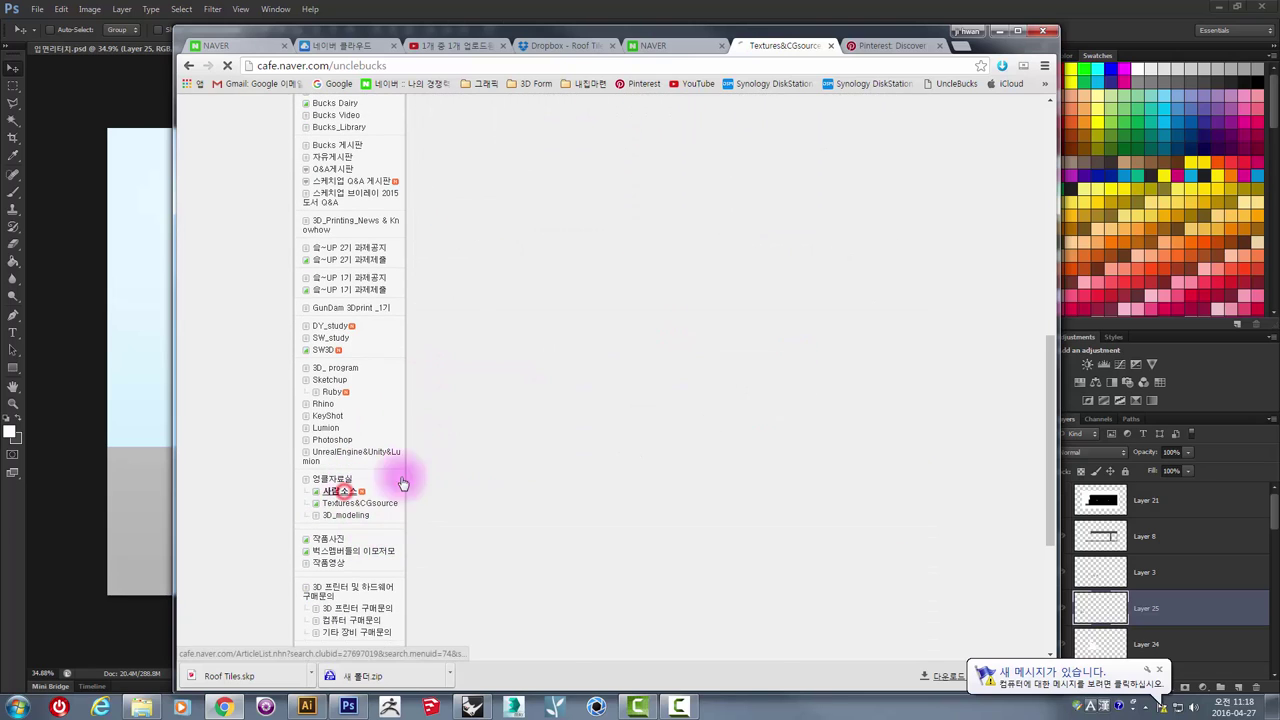
scroll(476, 300, down, 2)
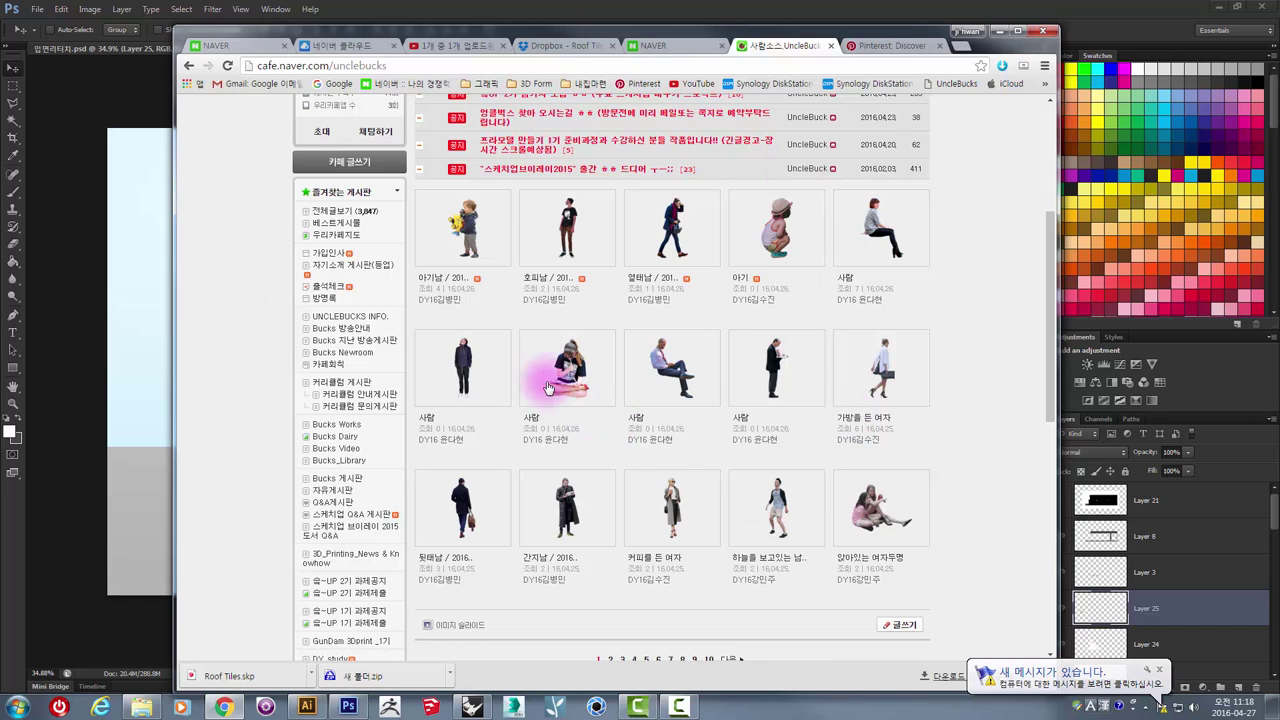
scroll(743, 273, down, 1)
scroll(743, 273, down, 3)
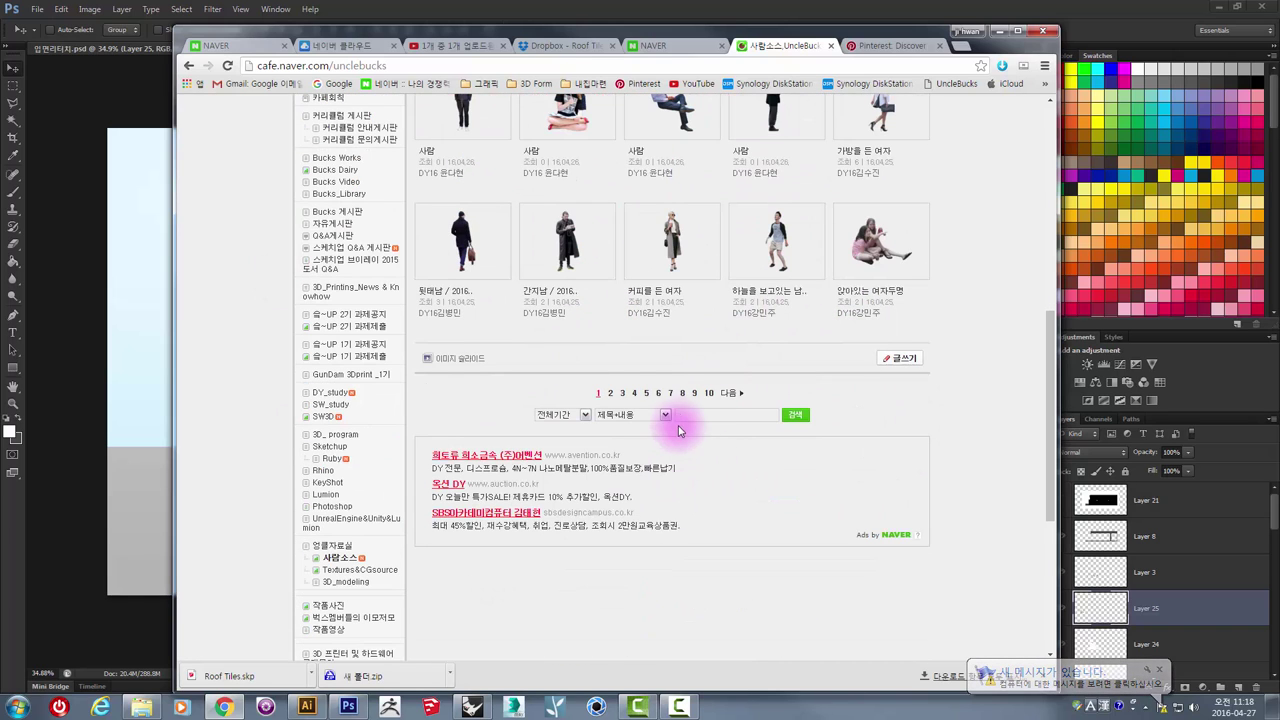
click(670, 392)
scroll(614, 206, up, 3)
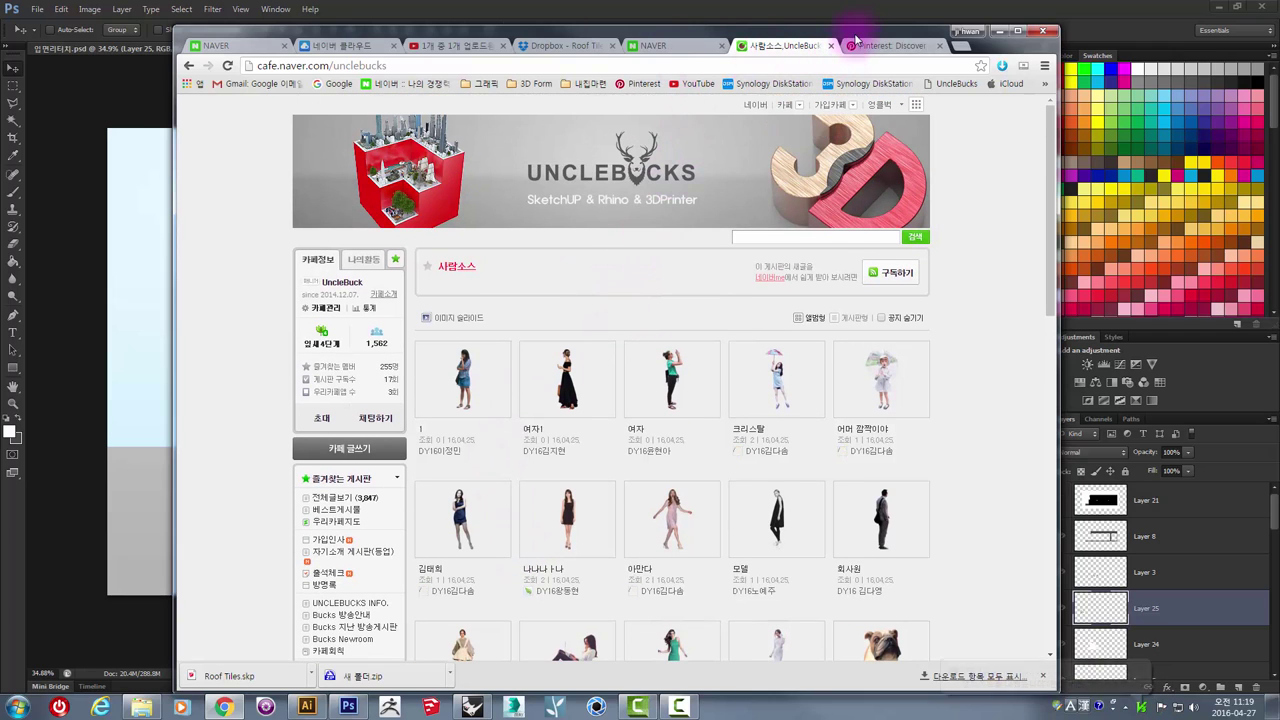
drag(856, 40, 1024, 30)
key(alt+Tab)
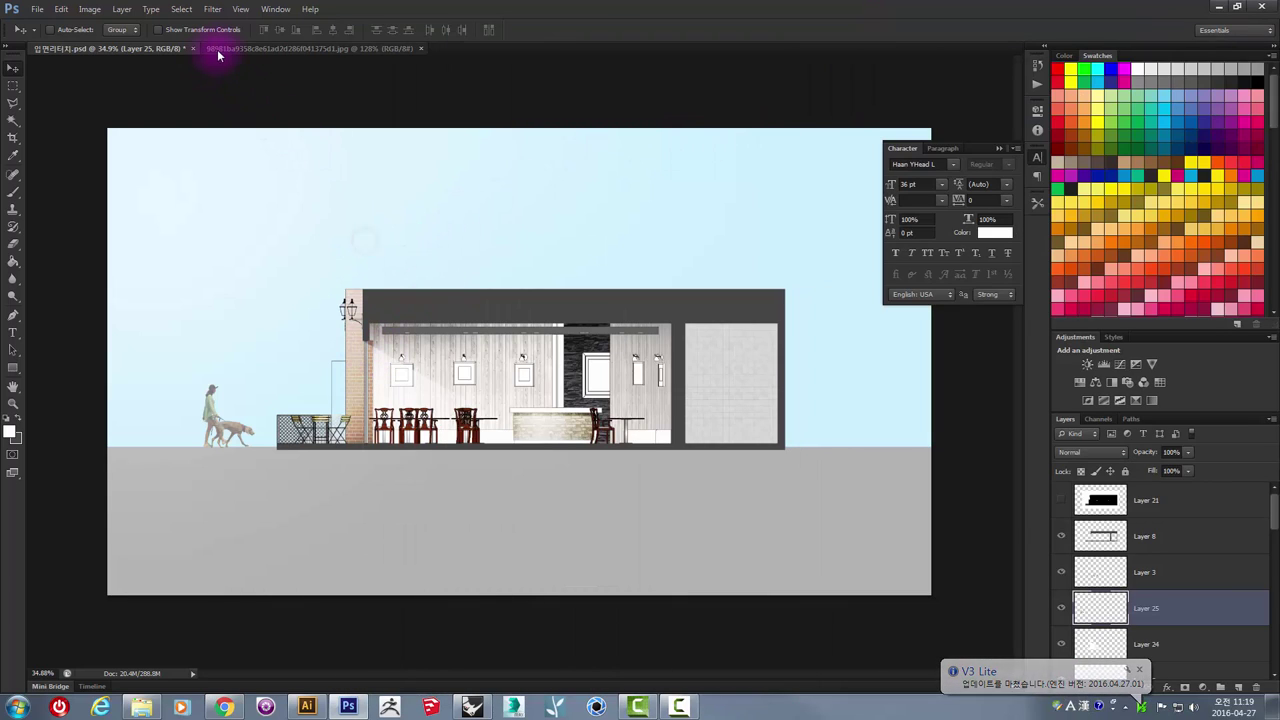
- Open the bare tree photo in Photoshop as its own document
scroll(330, 320, up, 2)
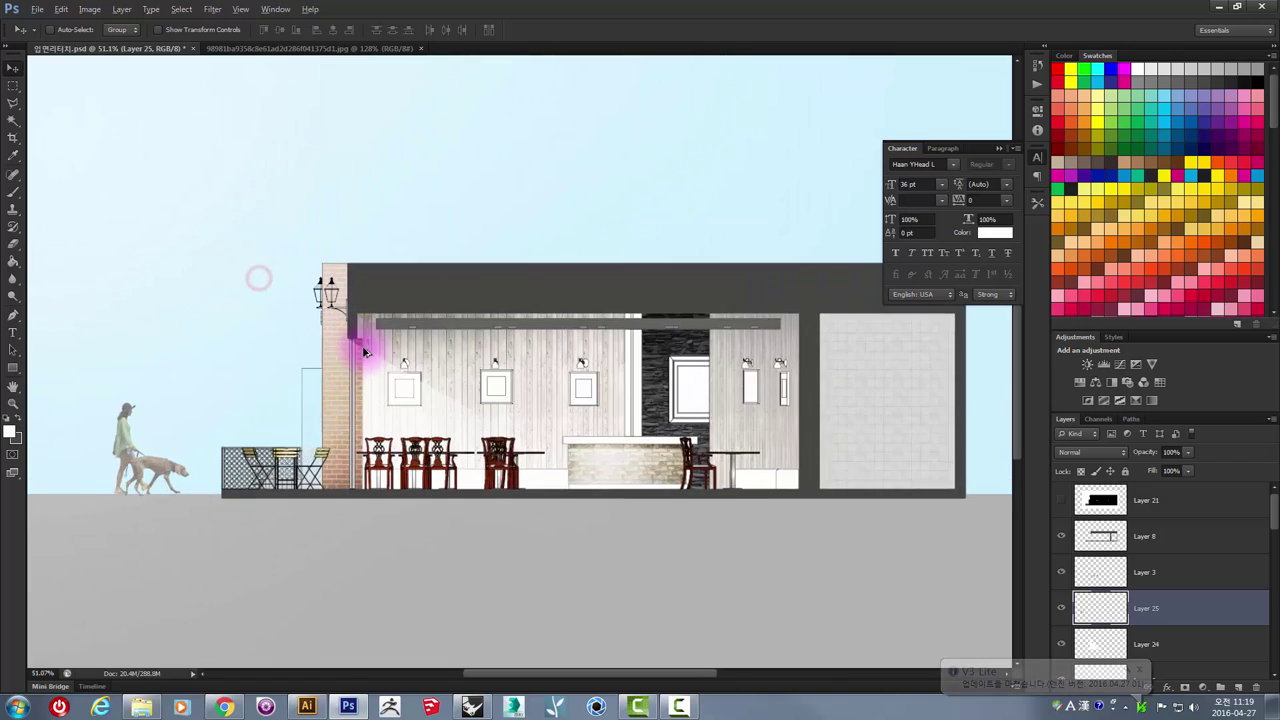
scroll(366, 346, up, 1)
scroll(340, 330, down, 1)
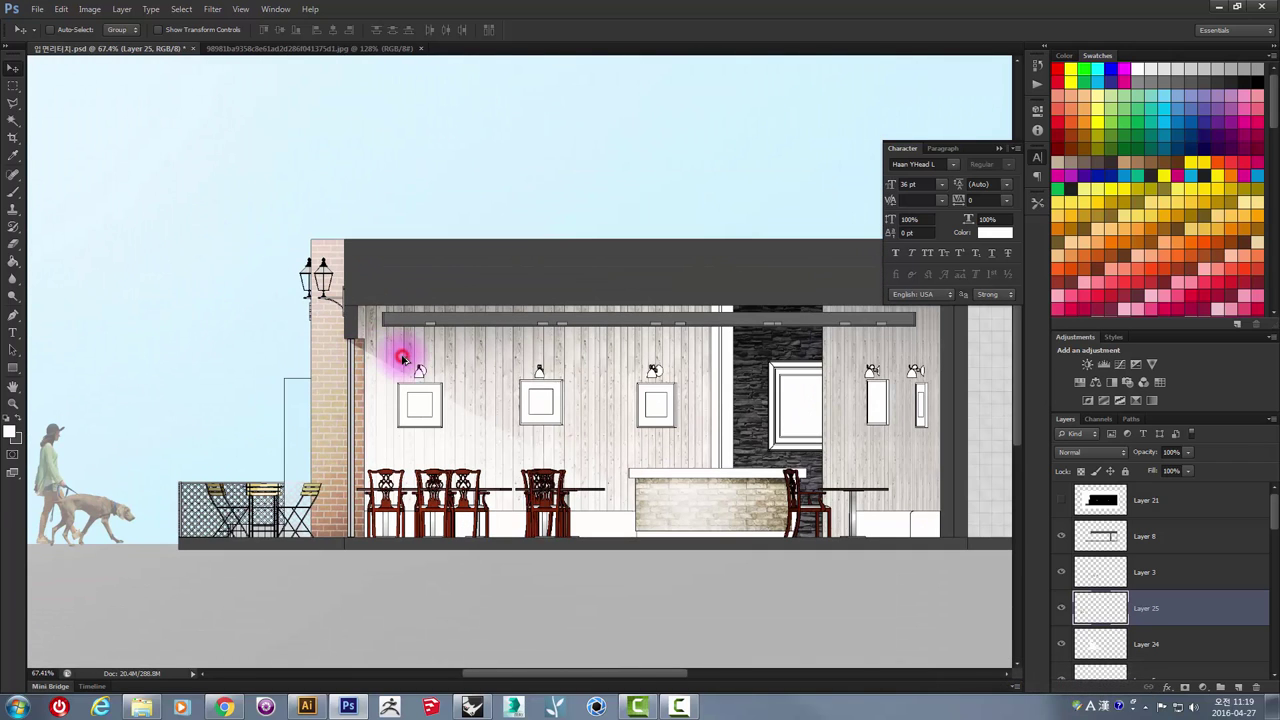
scroll(402, 358, down, 1)
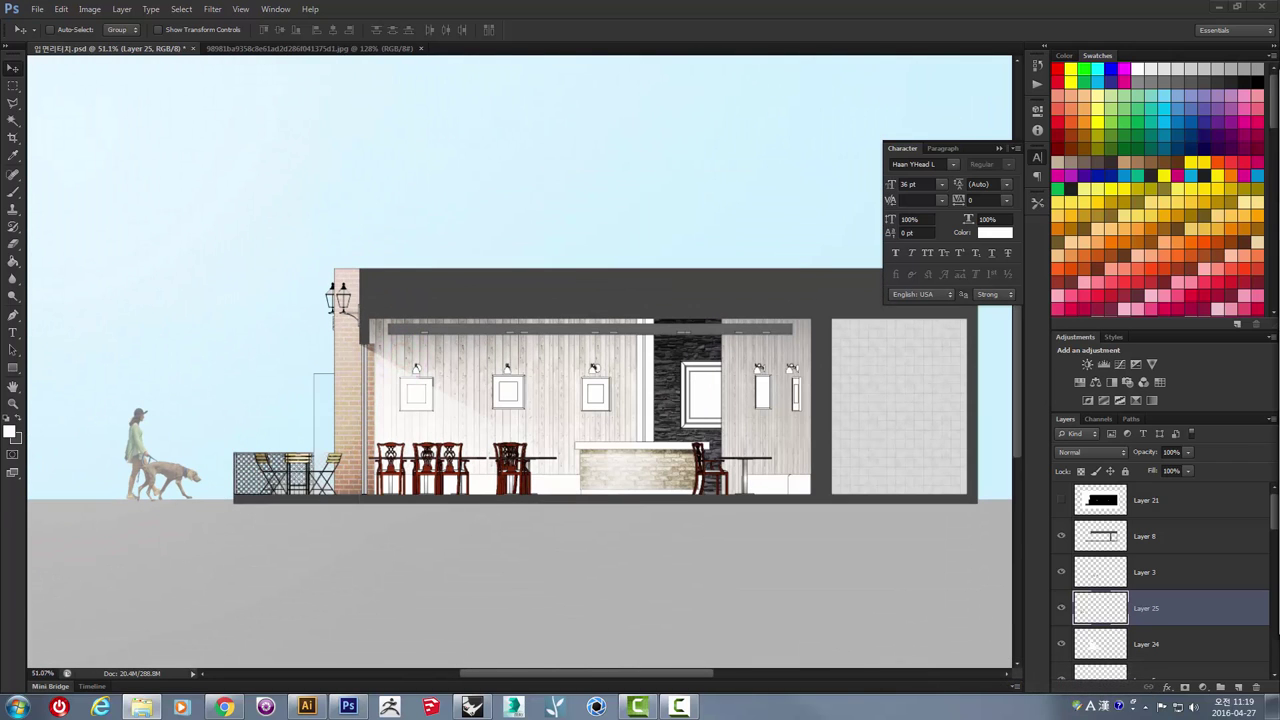
click(481, 113)
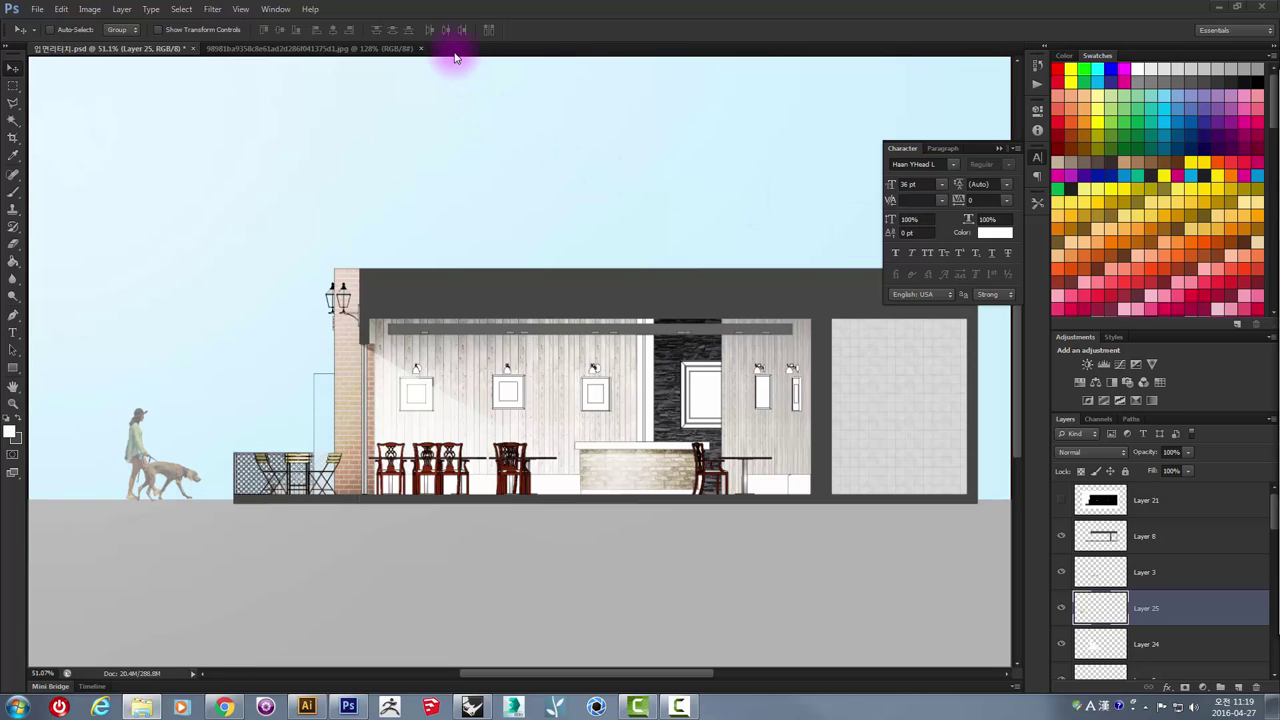
drag(454, 58, 457, 51)
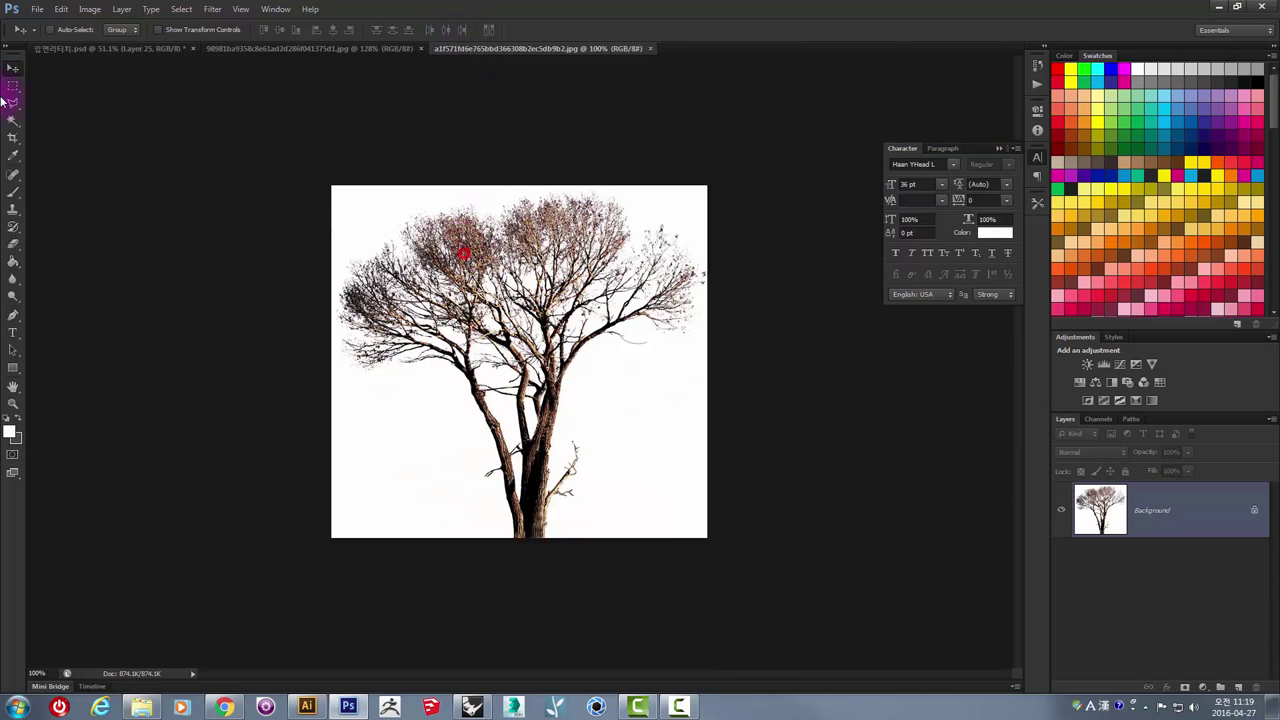
- Magic Wand the white background, invert to the tree, and paste it into the cafe elevation
click(15, 122)
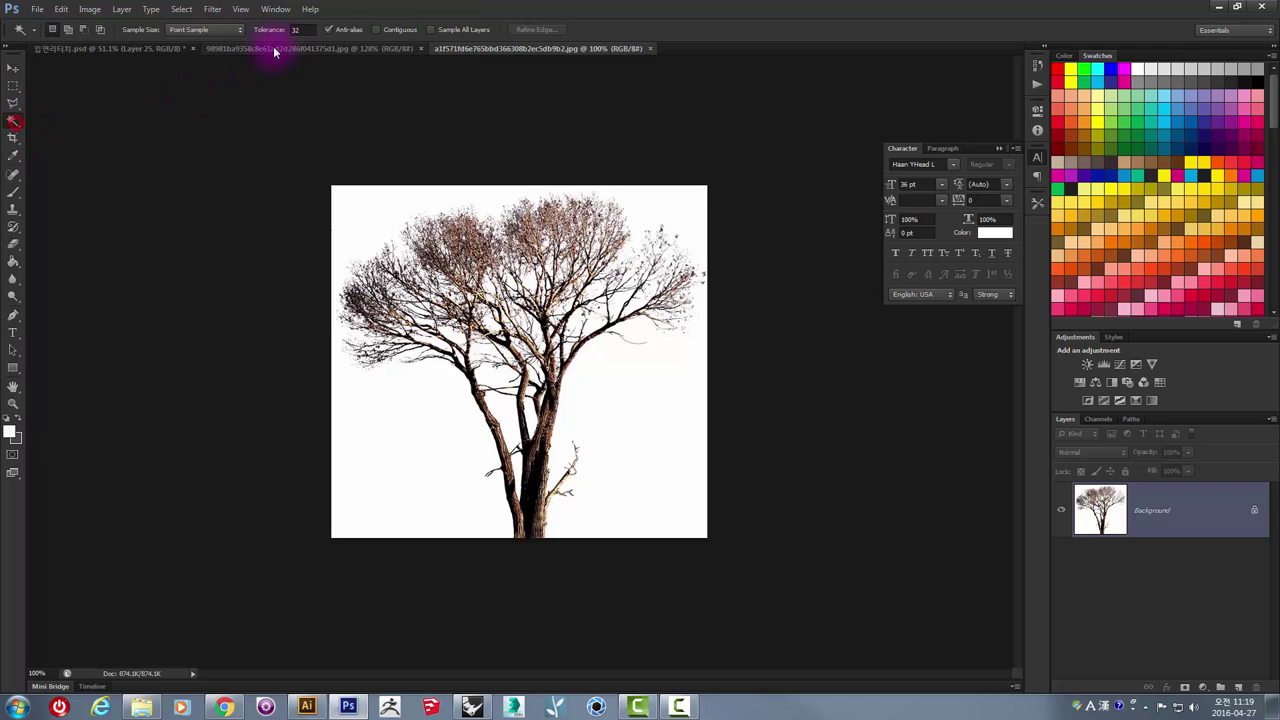
click(369, 210)
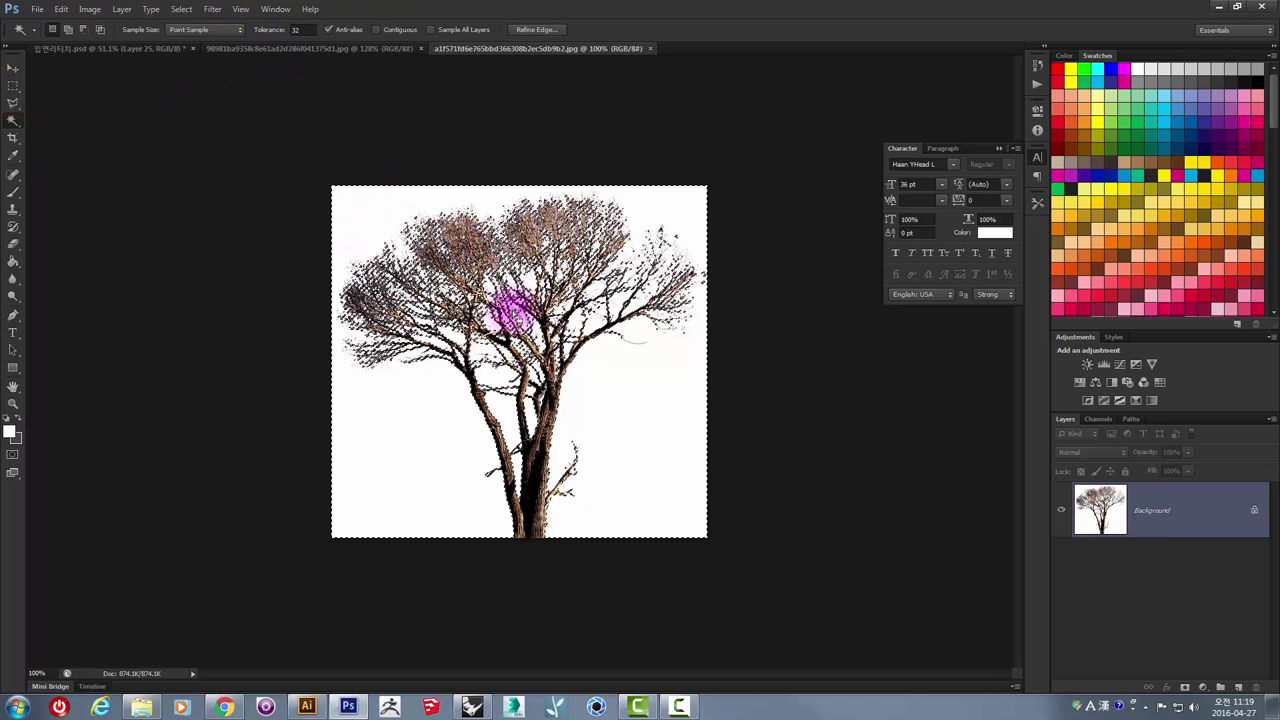
key(ctrl+shift+i)
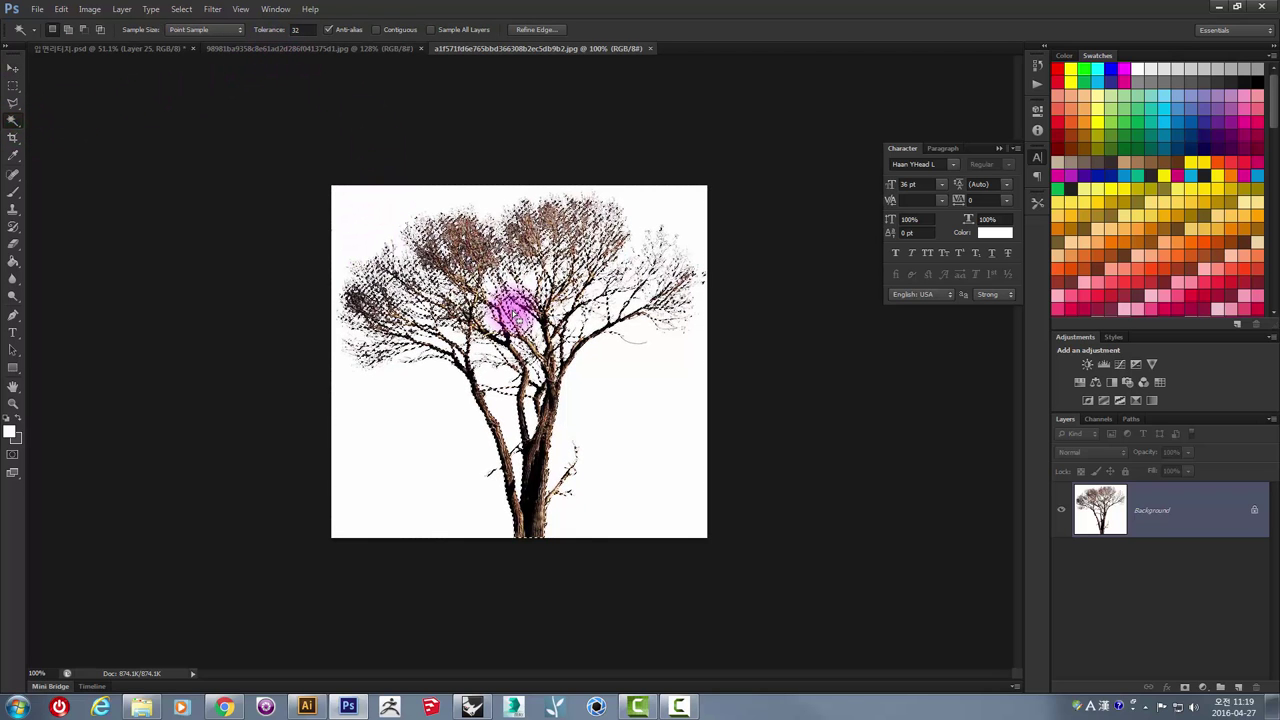
click(128, 48)
key(ctrl+v)
- Set the tree on the ground line beside the cafe's right wall and move its layer lower in the stack
scroll(590, 300, down, 2)
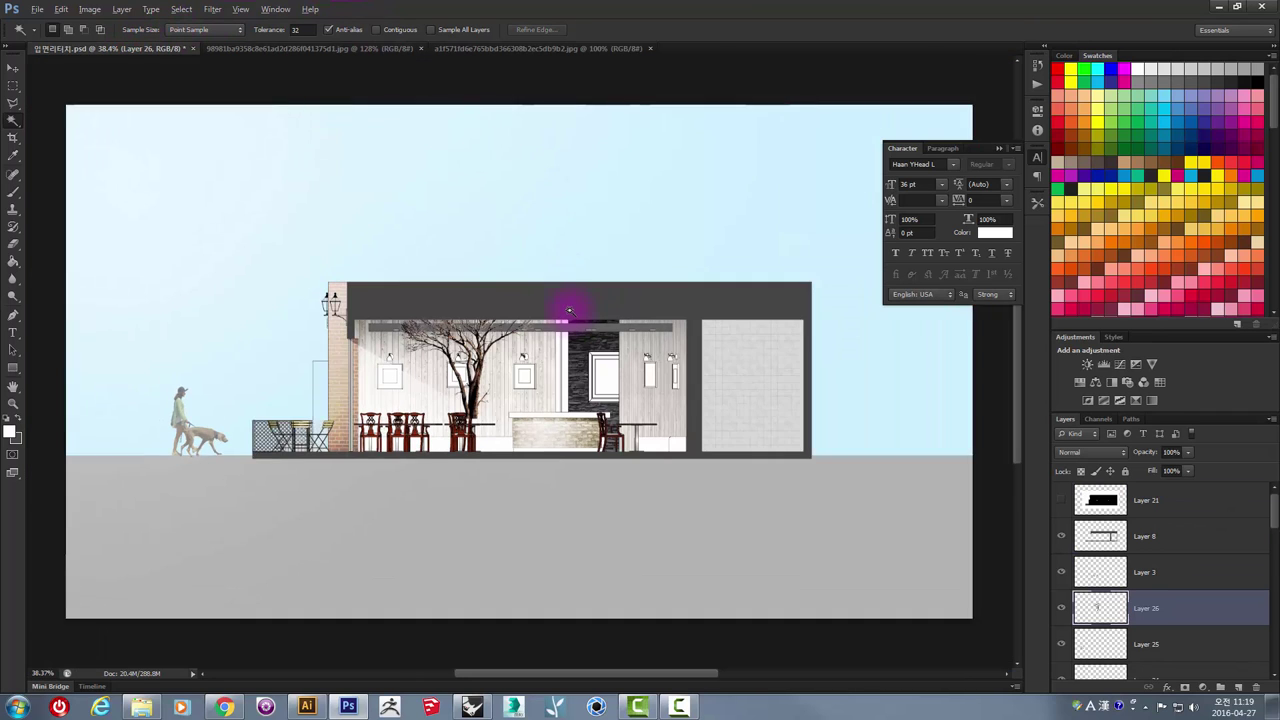
click(13, 68)
drag(458, 338, 818, 396)
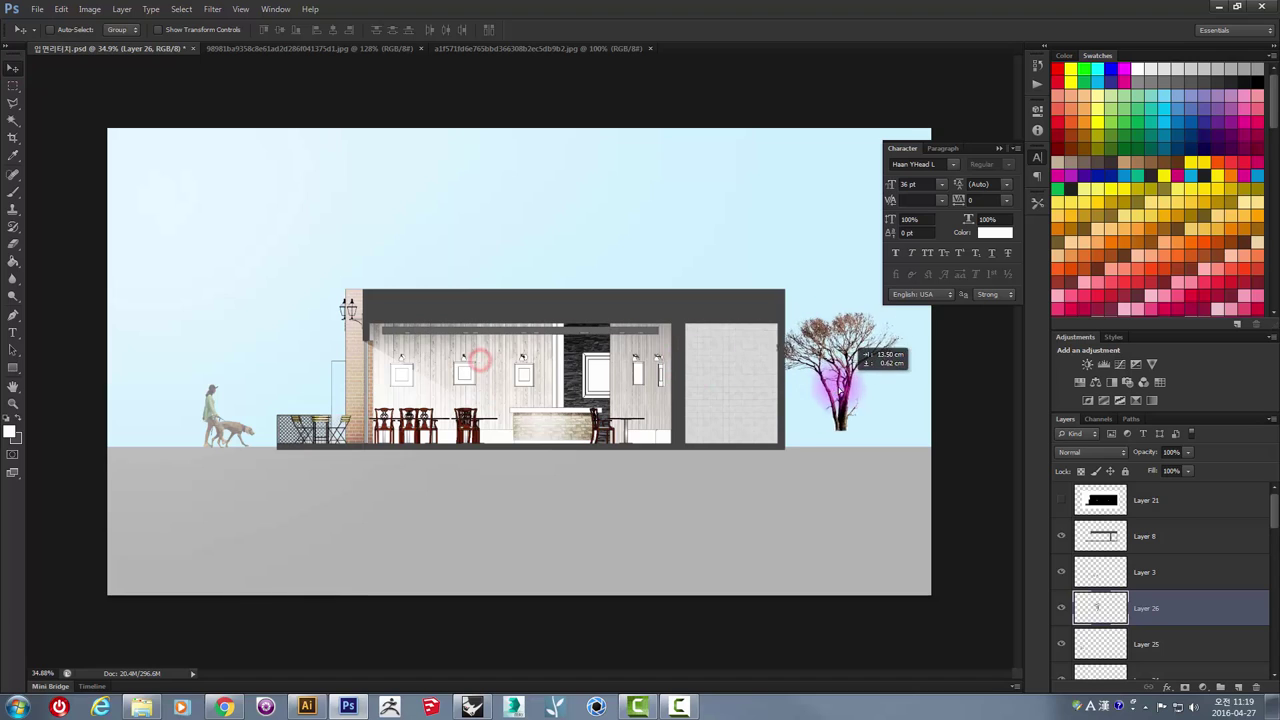
scroll(818, 396, down, 3)
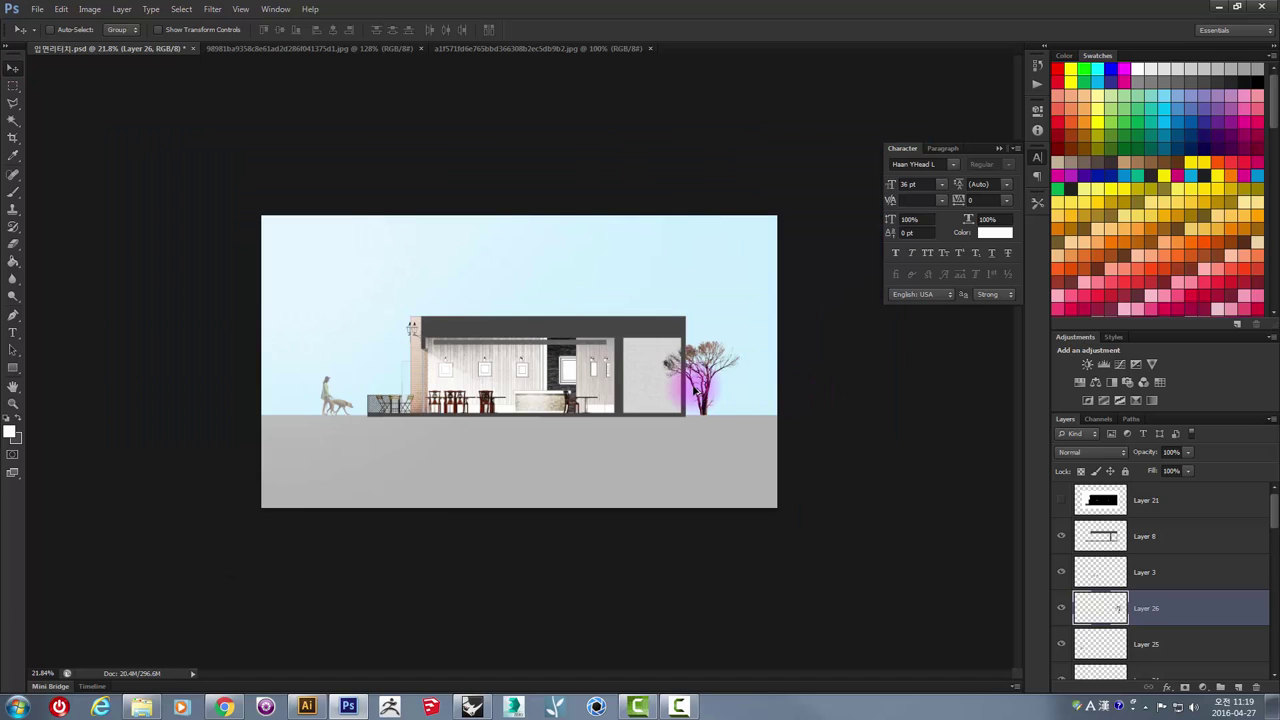
scroll(818, 396, up, 3)
mouse_move(808, 416)
mouse_down()
mouse_move(808, 478)
mouse_move(816, 303)
mouse_up()
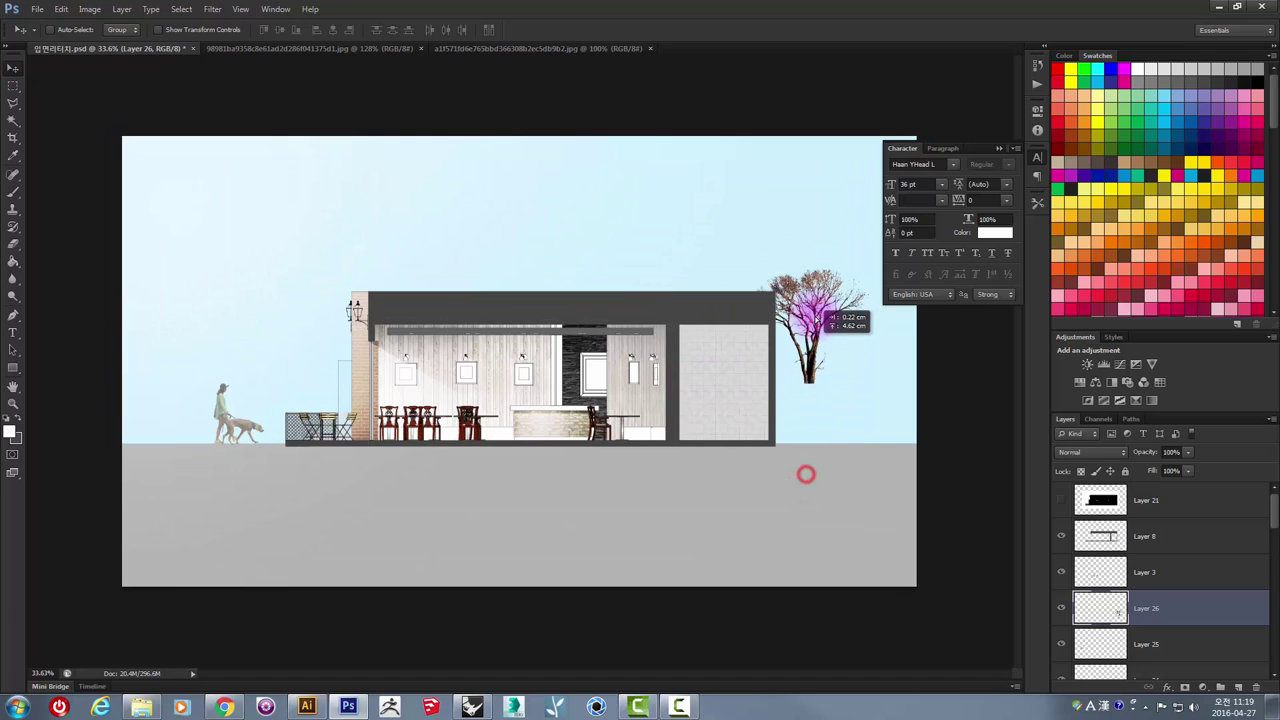
drag(816, 350, 787, 426)
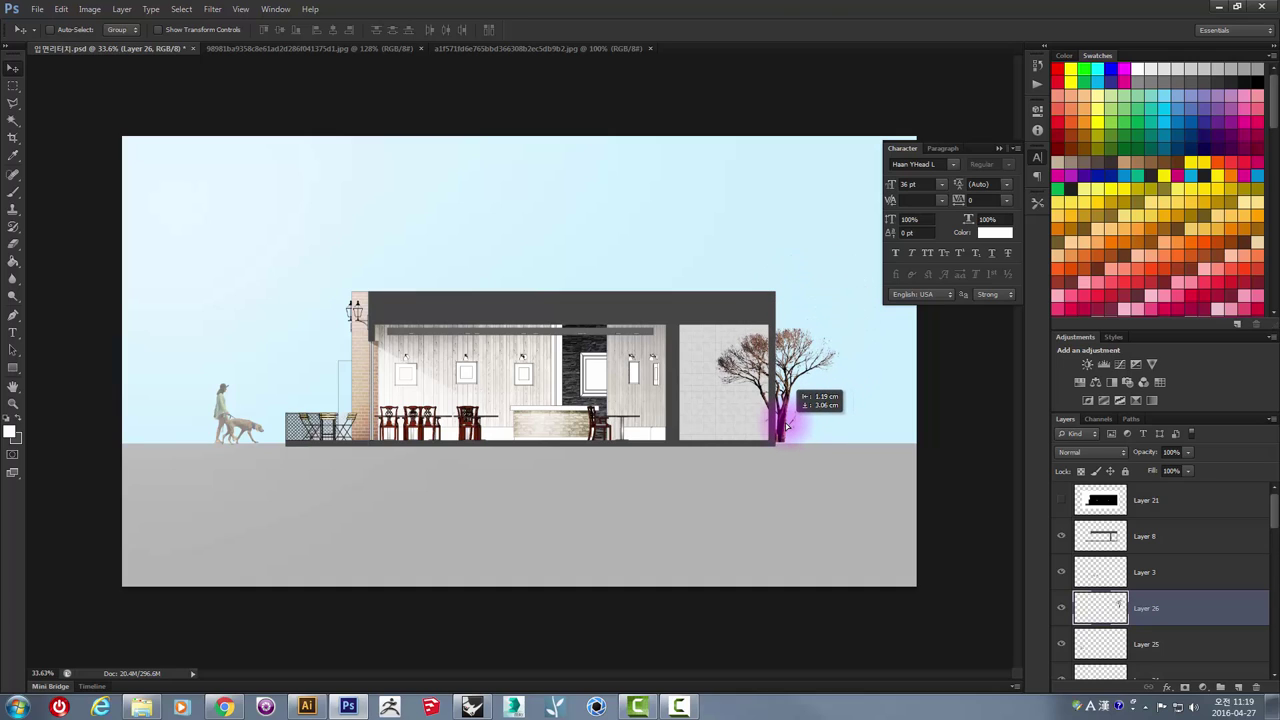
drag(786, 427, 812, 337)
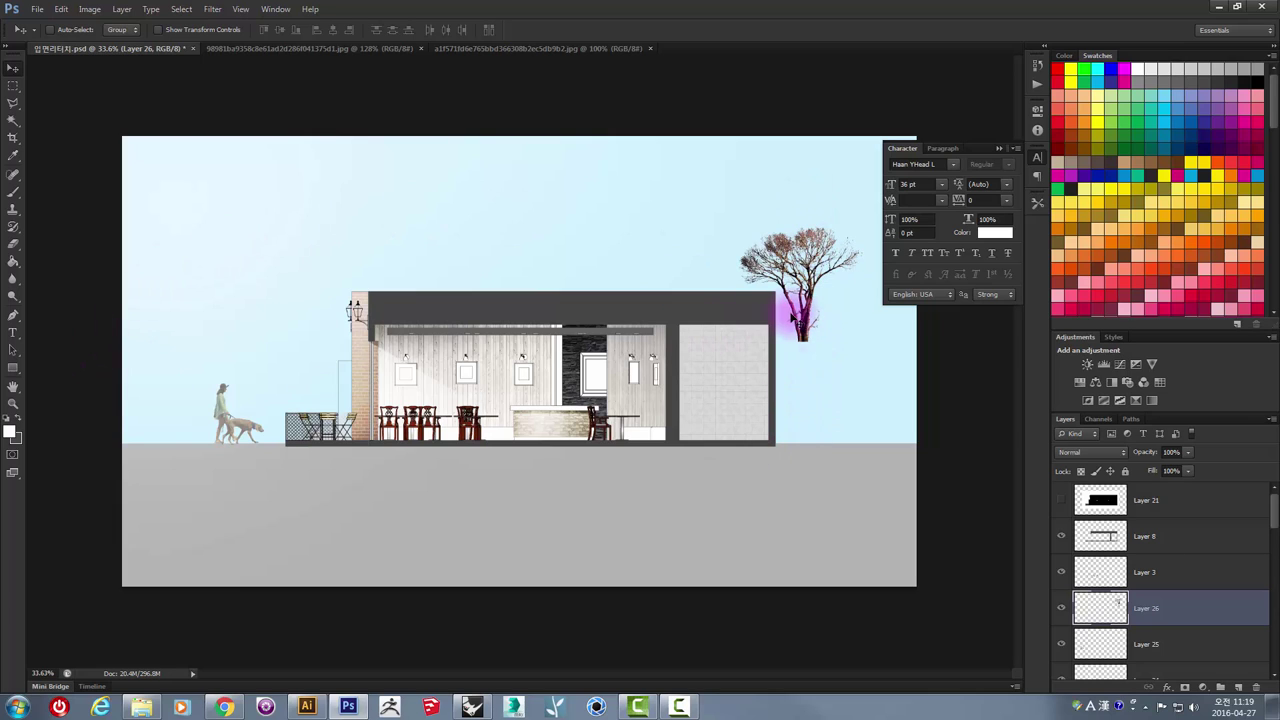
drag(800, 320, 807, 437)
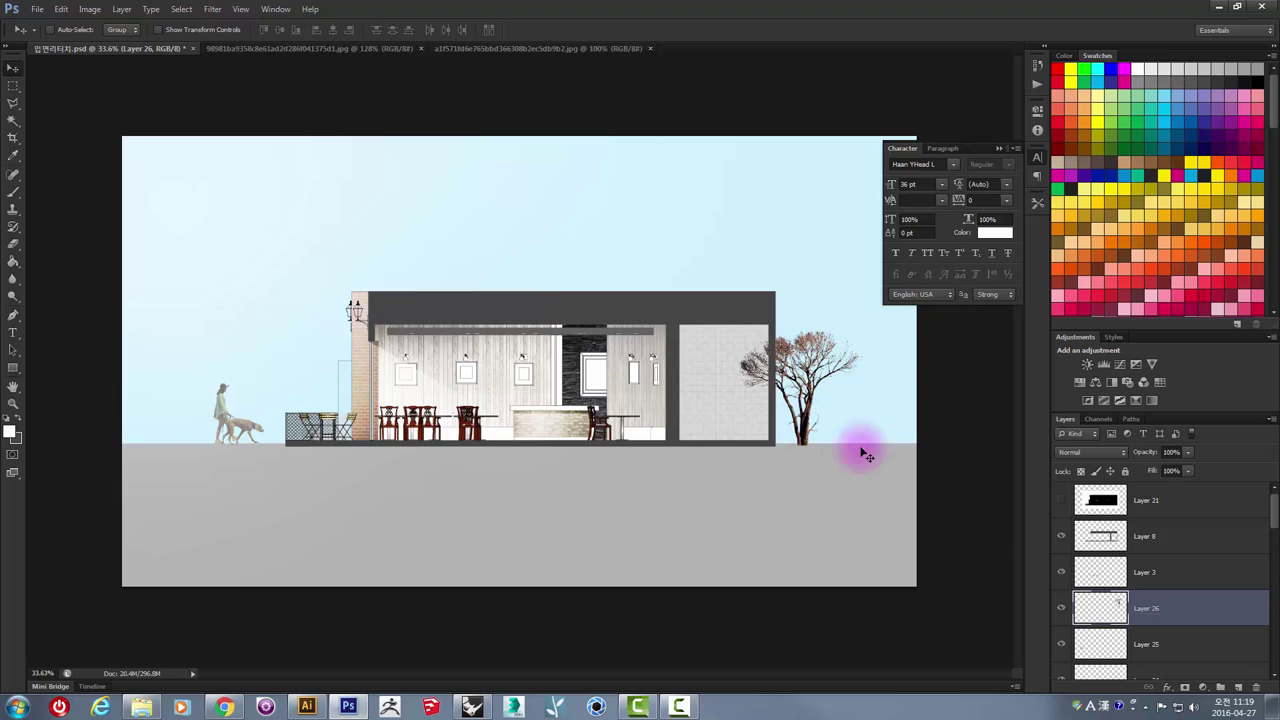
mouse_move(1179, 606)
mouse_down()
mouse_move(1186, 627)
mouse_move(1178, 571)
mouse_move(1182, 623)
mouse_up()
drag(1190, 551, 1187, 641)
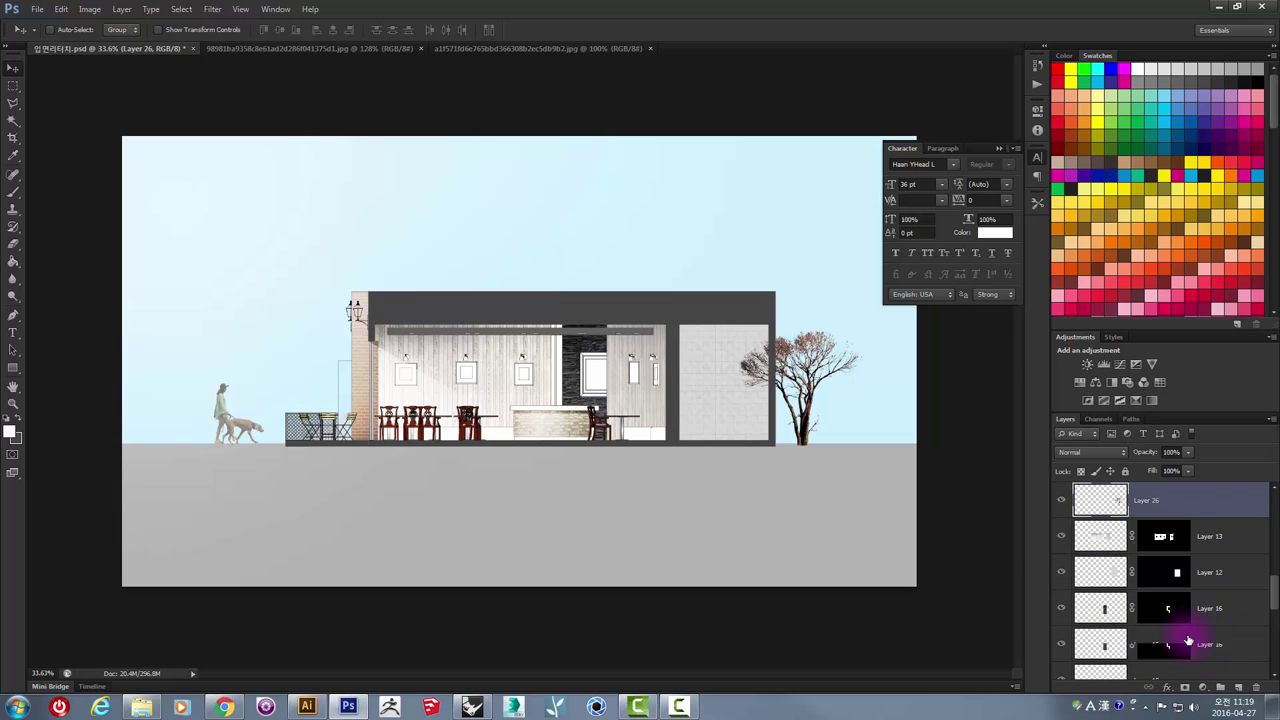
- Move the tree layer (Layer 26) down the stack to sit beneath Layer 22
drag(1180, 507, 1172, 590)
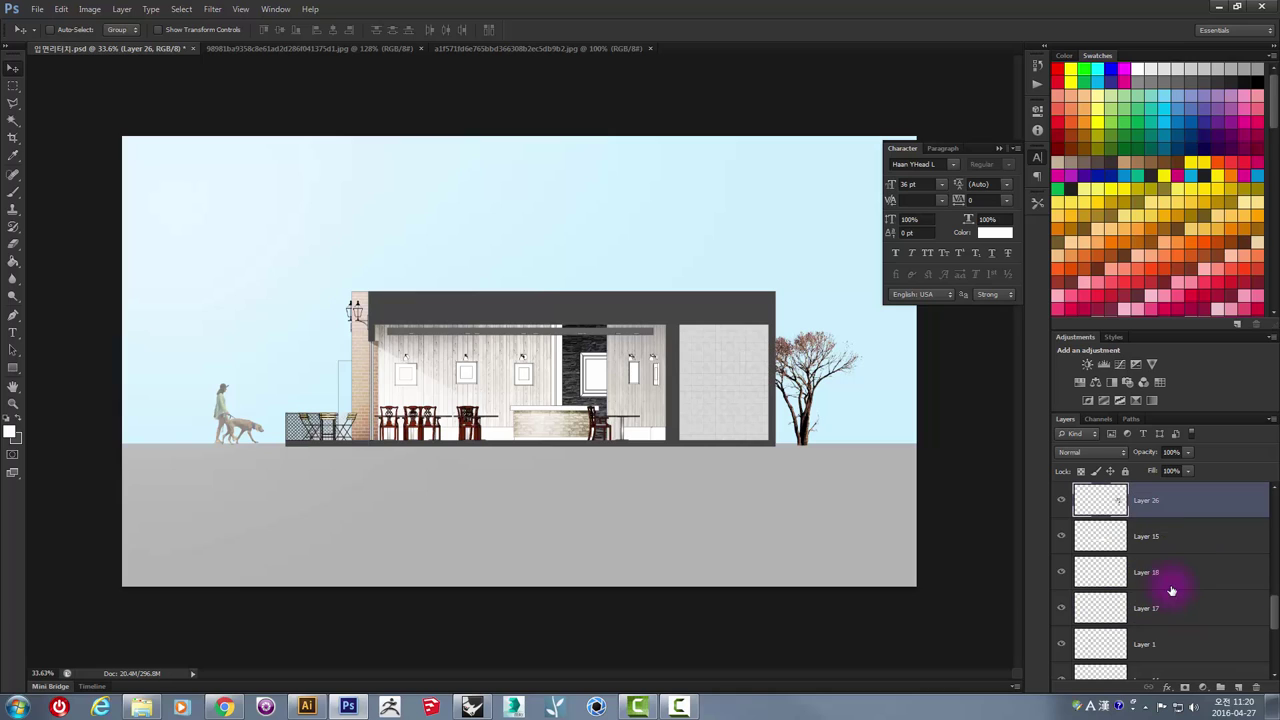
drag(1175, 512, 1177, 605)
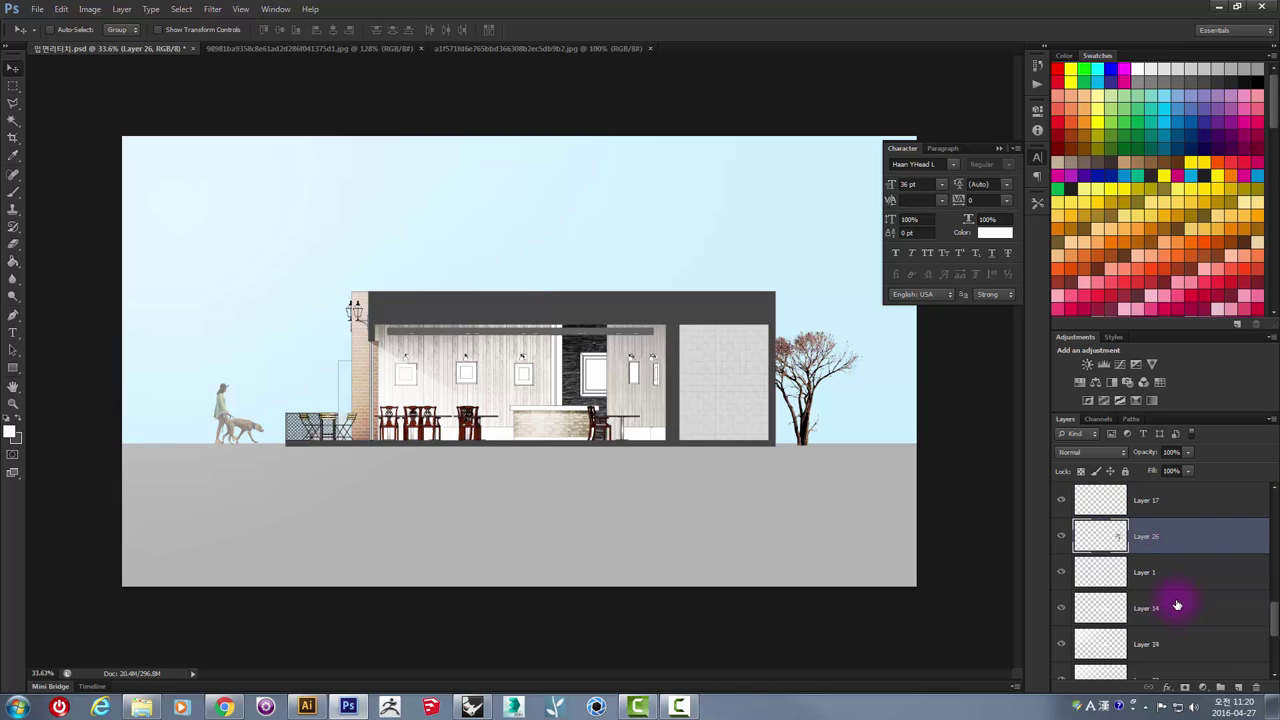
drag(1187, 546, 1178, 625)
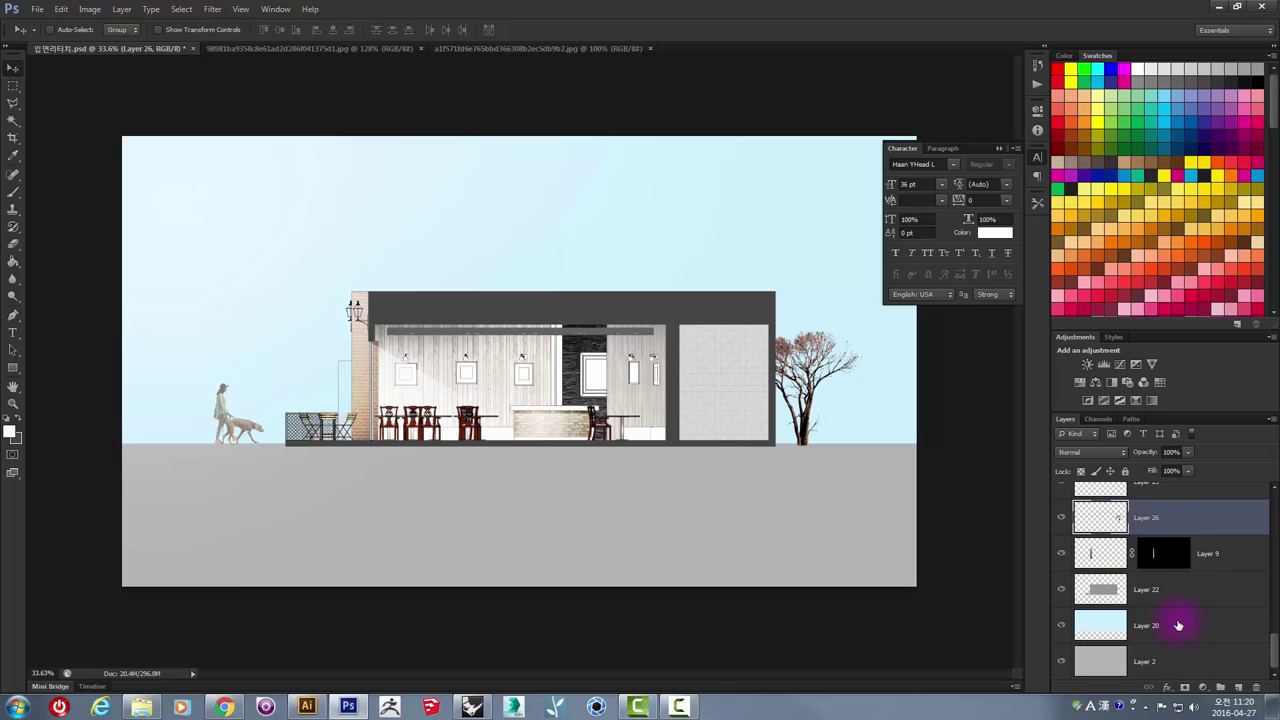
drag(1184, 525, 1183, 594)
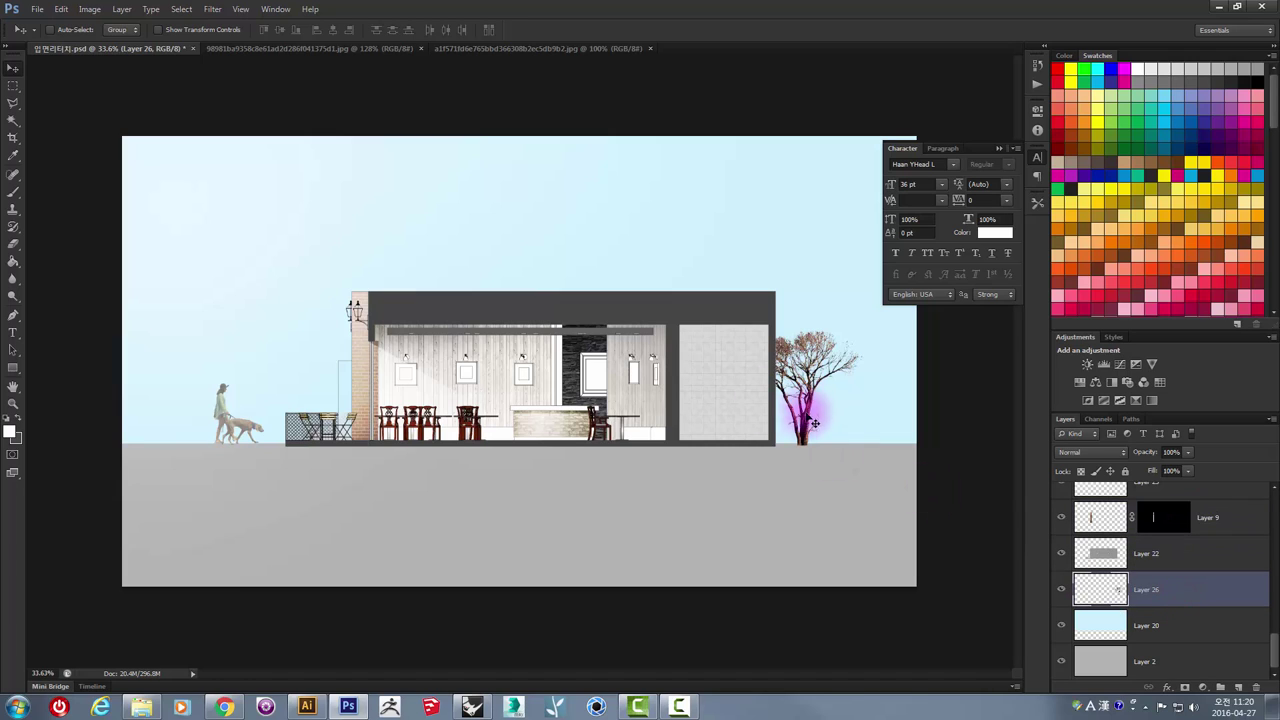
drag(807, 416, 798, 411)
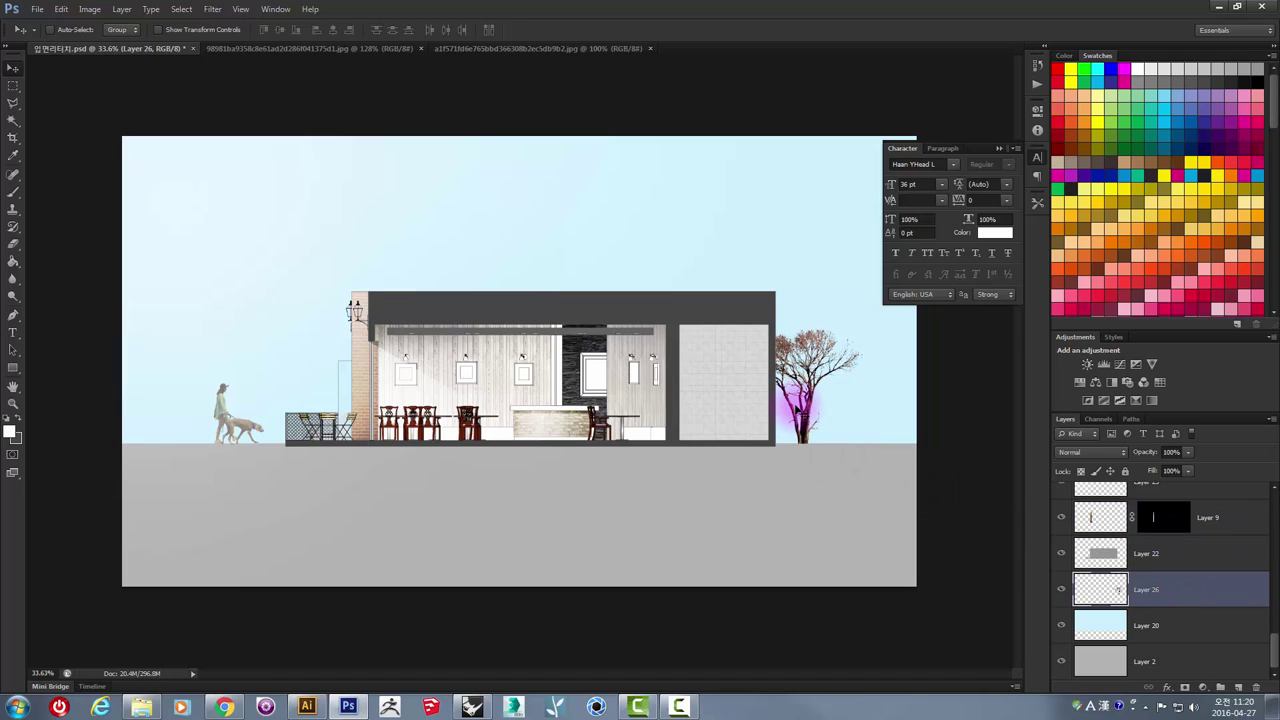
- Enlarge the tree to roughly twice its size, shift it right, and close the Character panel
key(ctrl+t)
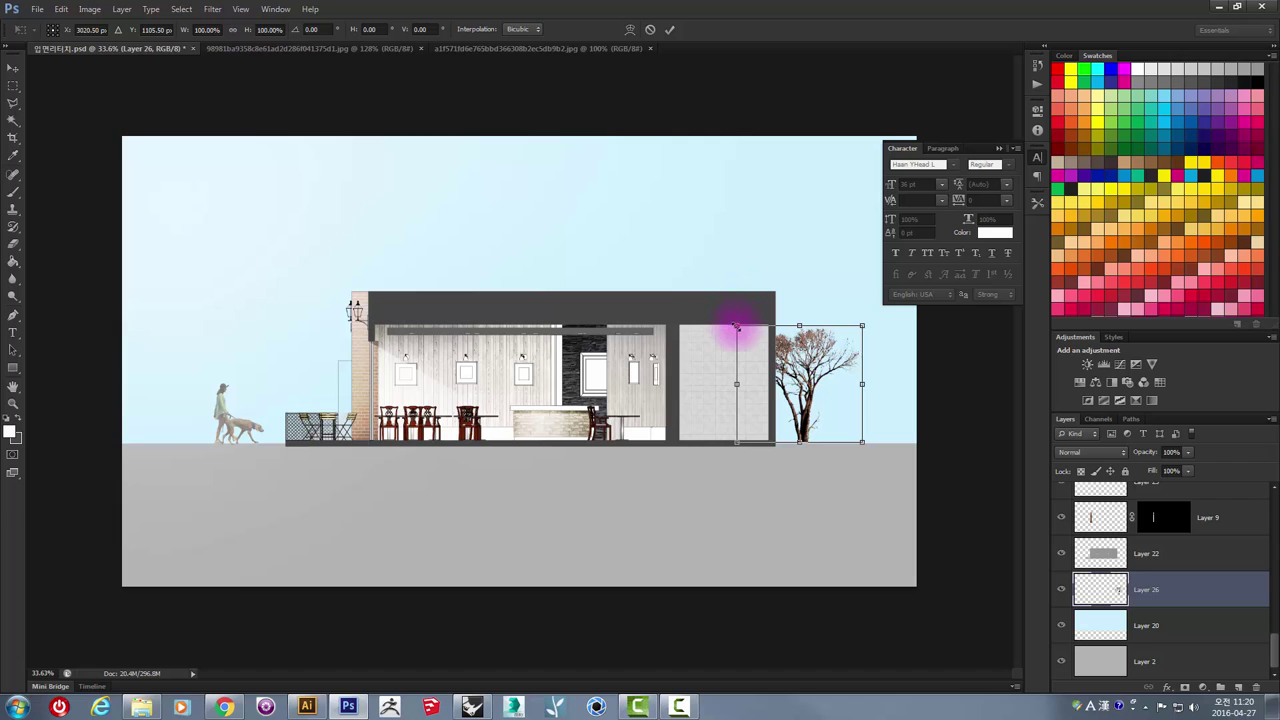
mouse_move(736, 326)
mouse_down()
mouse_move(543, 220)
mouse_move(575, 257)
mouse_up()
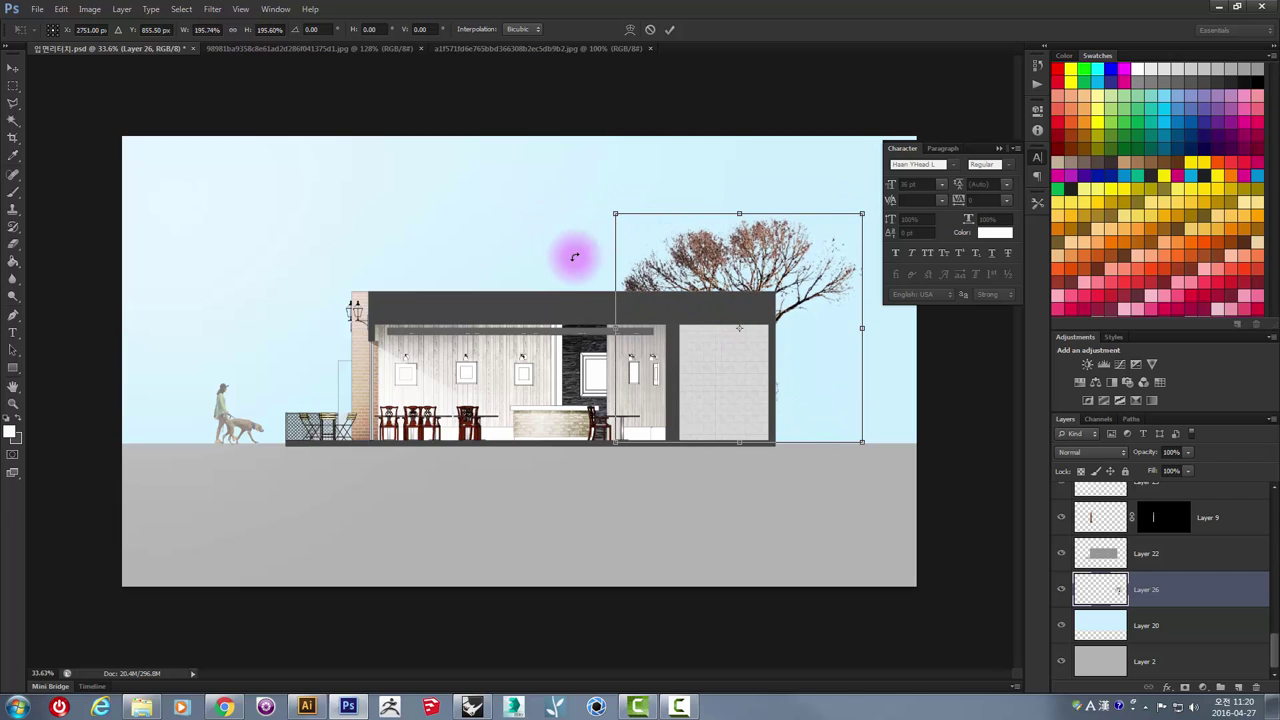
key(Return)
mouse_move(737, 269)
mouse_down()
mouse_move(820, 255)
mouse_move(806, 282)
mouse_up()
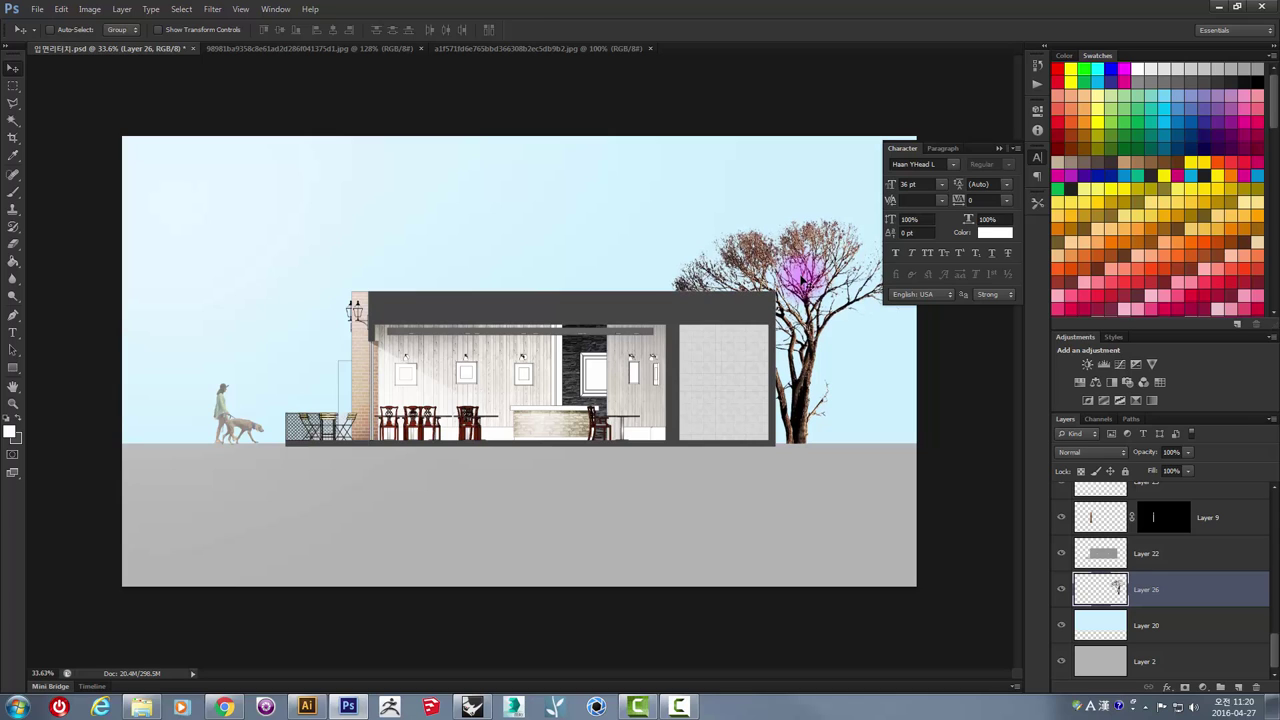
key(ctrl+t)
drag(668, 212, 632, 185)
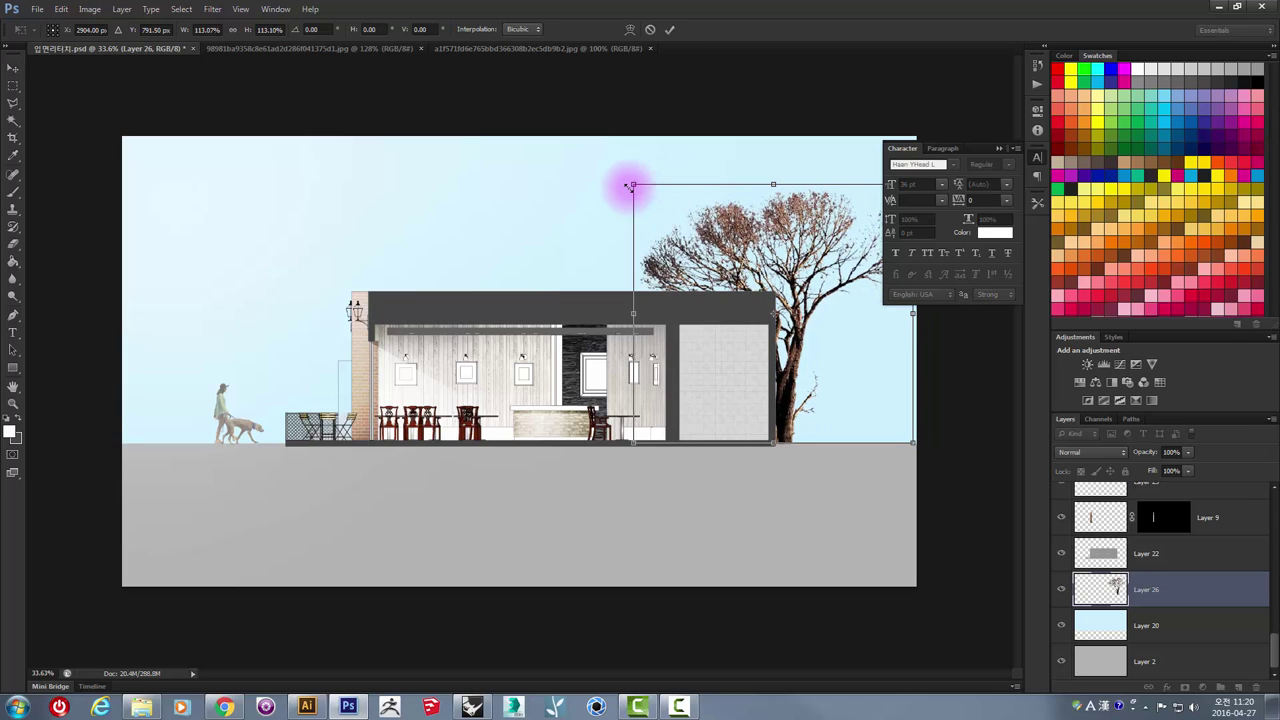
key(Return)
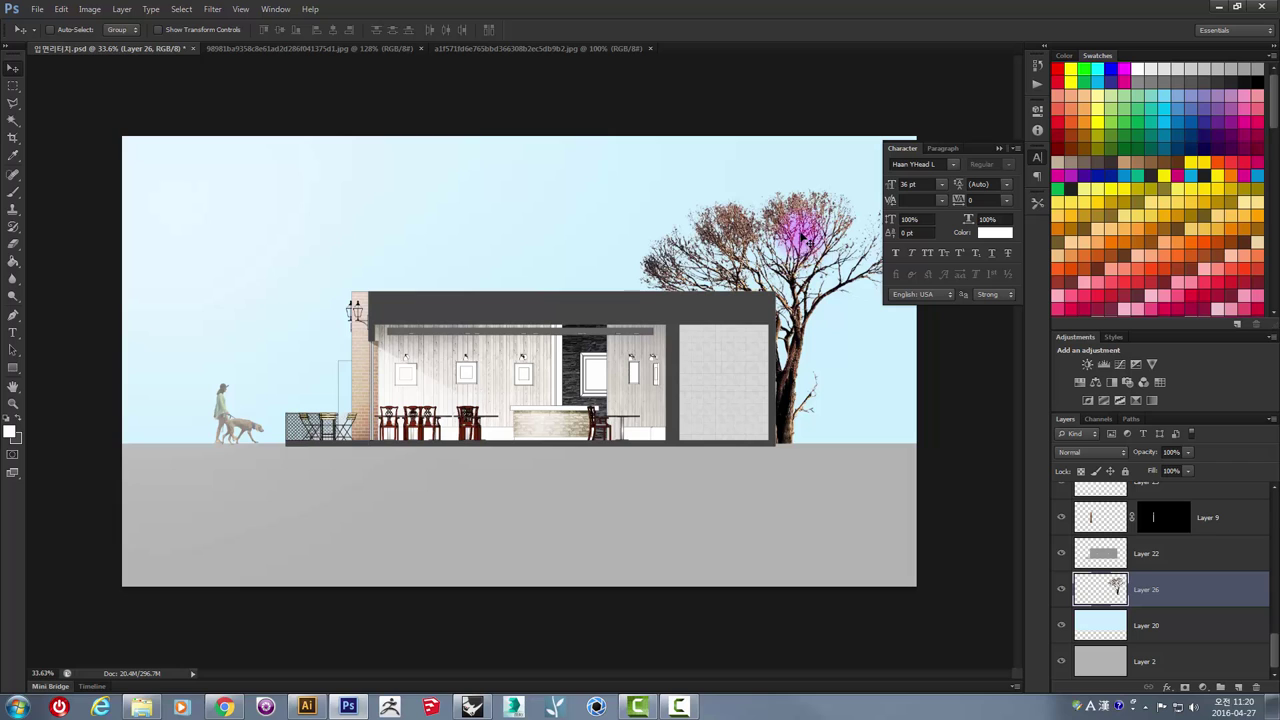
click(996, 146)
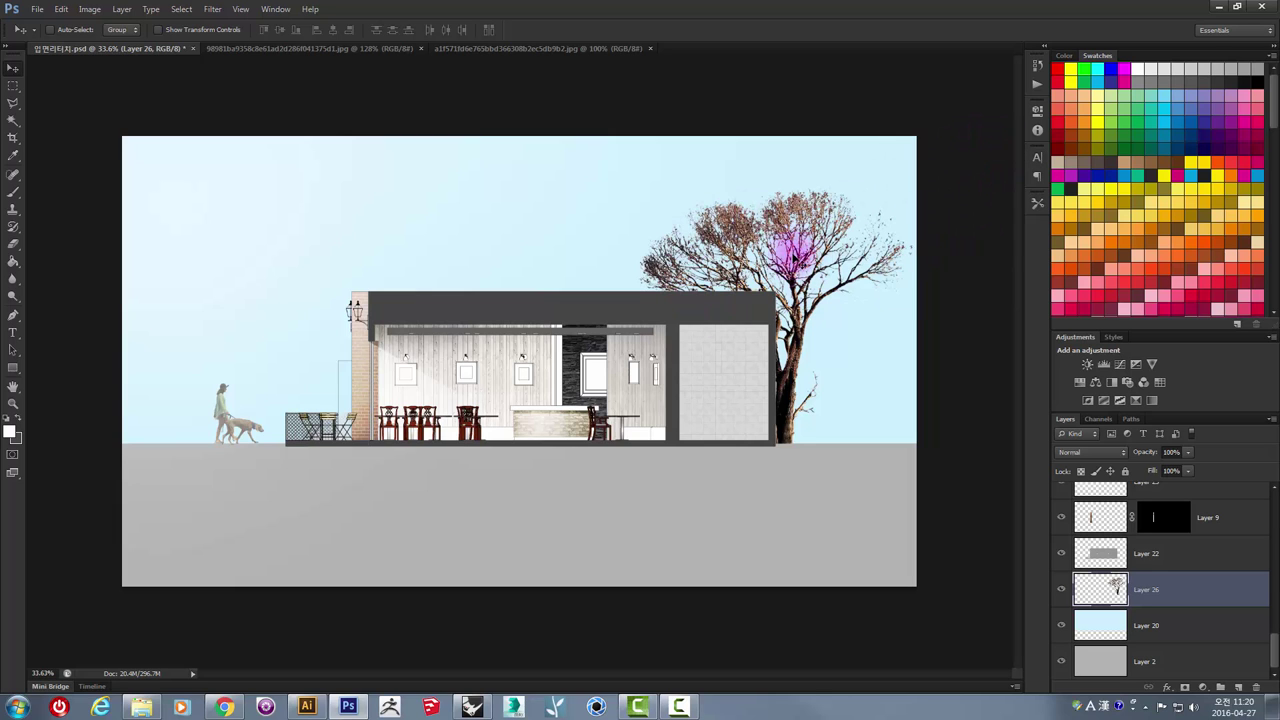
- Mirror the tree horizontally and resize it so its canopy arches over the right side of the roof
scroll(787, 265, up, 9)
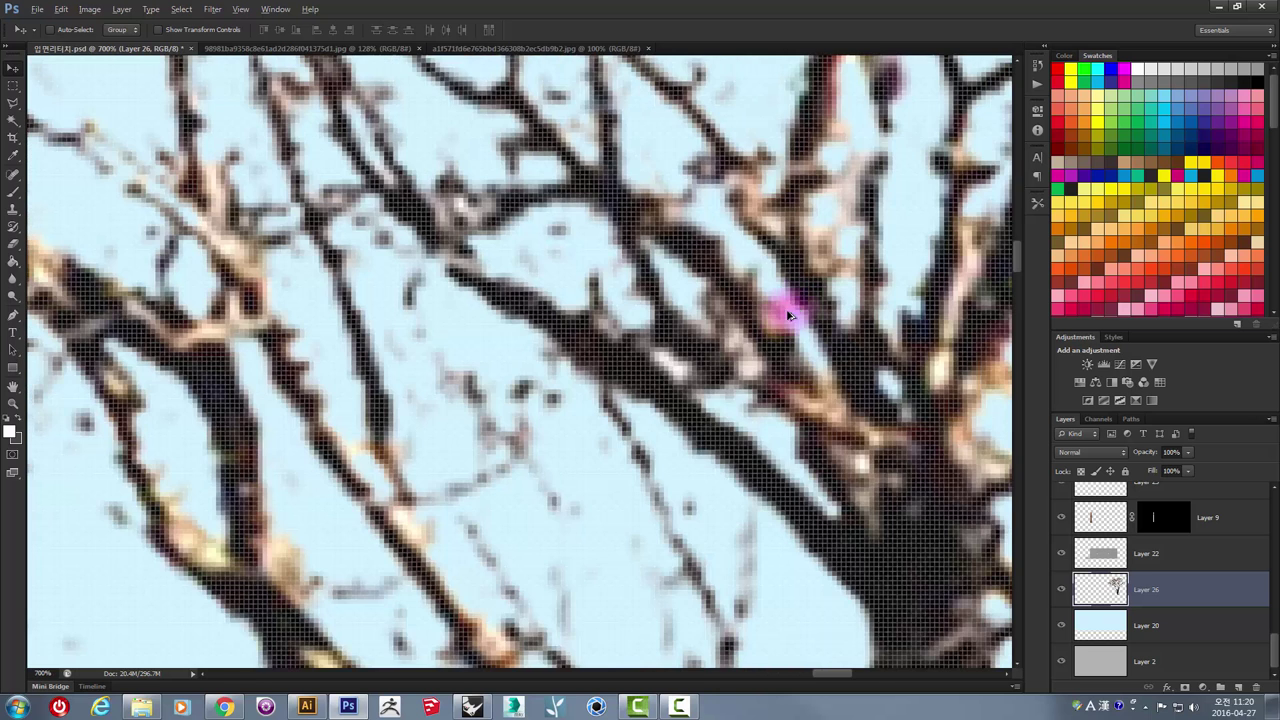
scroll(500, 521, down, 9)
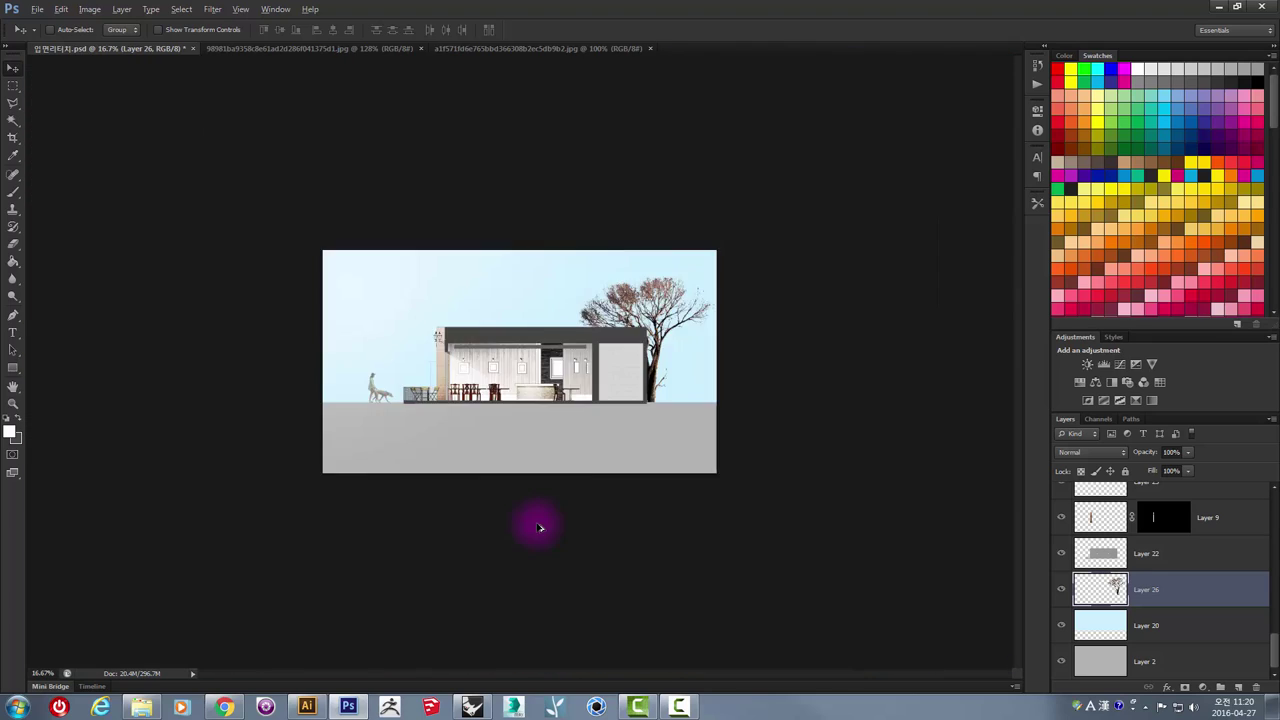
scroll(570, 450, down, 3)
scroll(605, 360, up, 6)
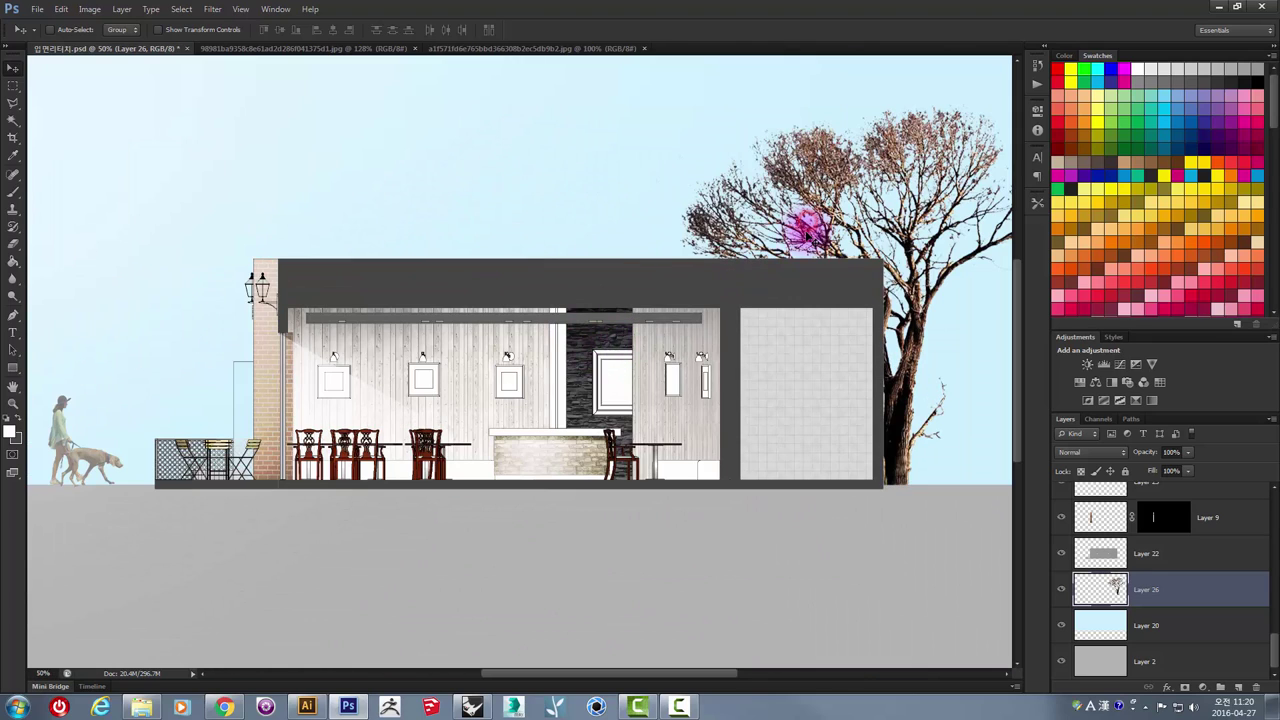
drag(806, 233, 723, 312)
scroll(780, 205, down, 2)
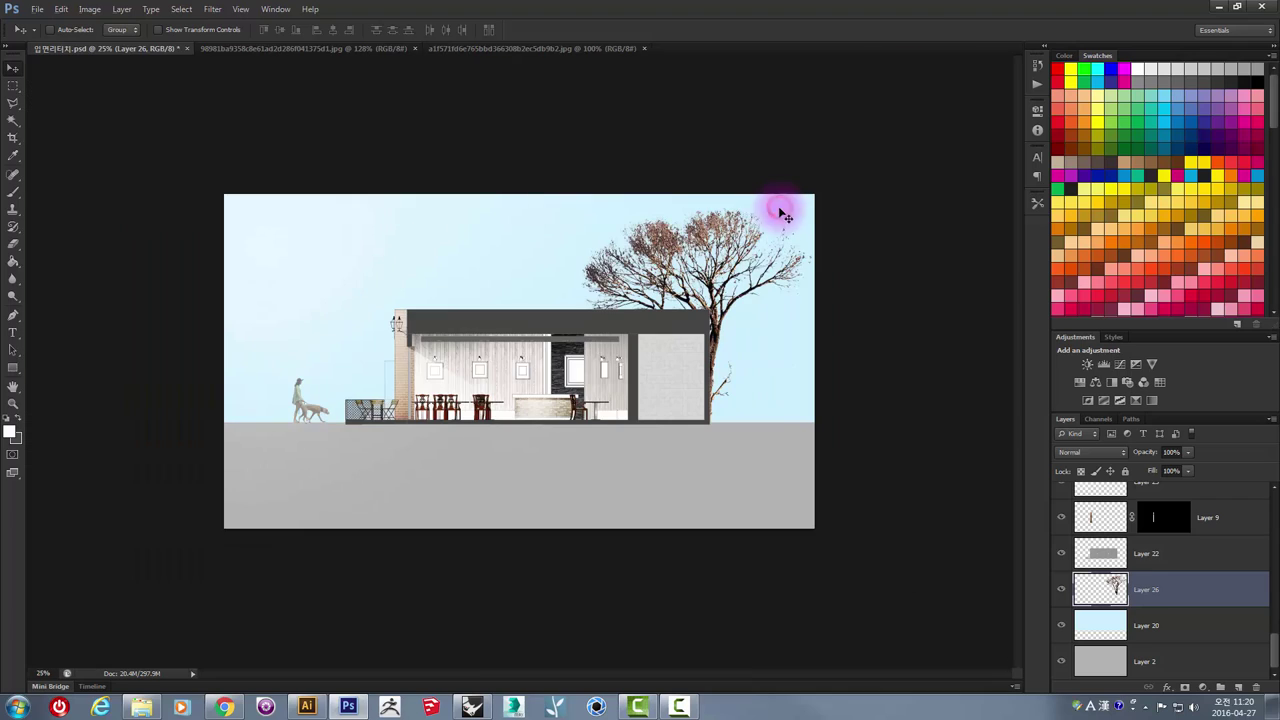
mouse_move(723, 228)
mouse_down()
mouse_move(697, 258)
mouse_move(584, 290)
mouse_move(680, 284)
mouse_up()
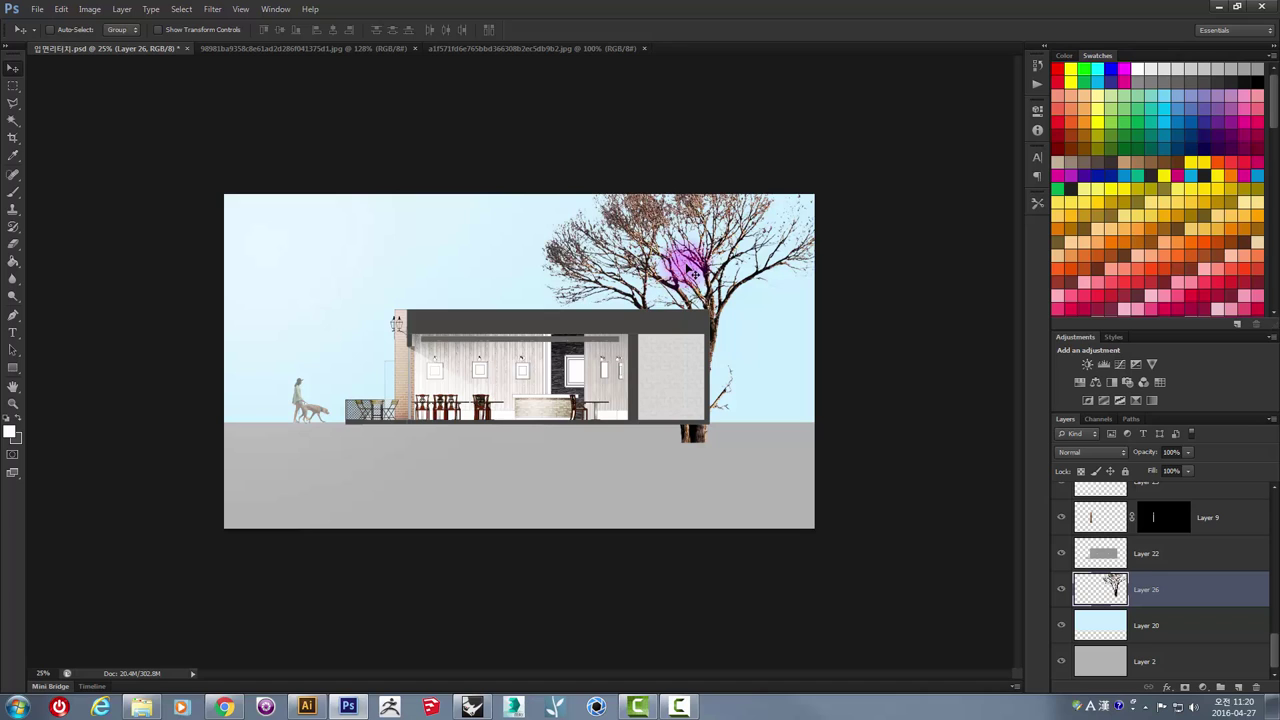
drag(692, 272, 686, 292)
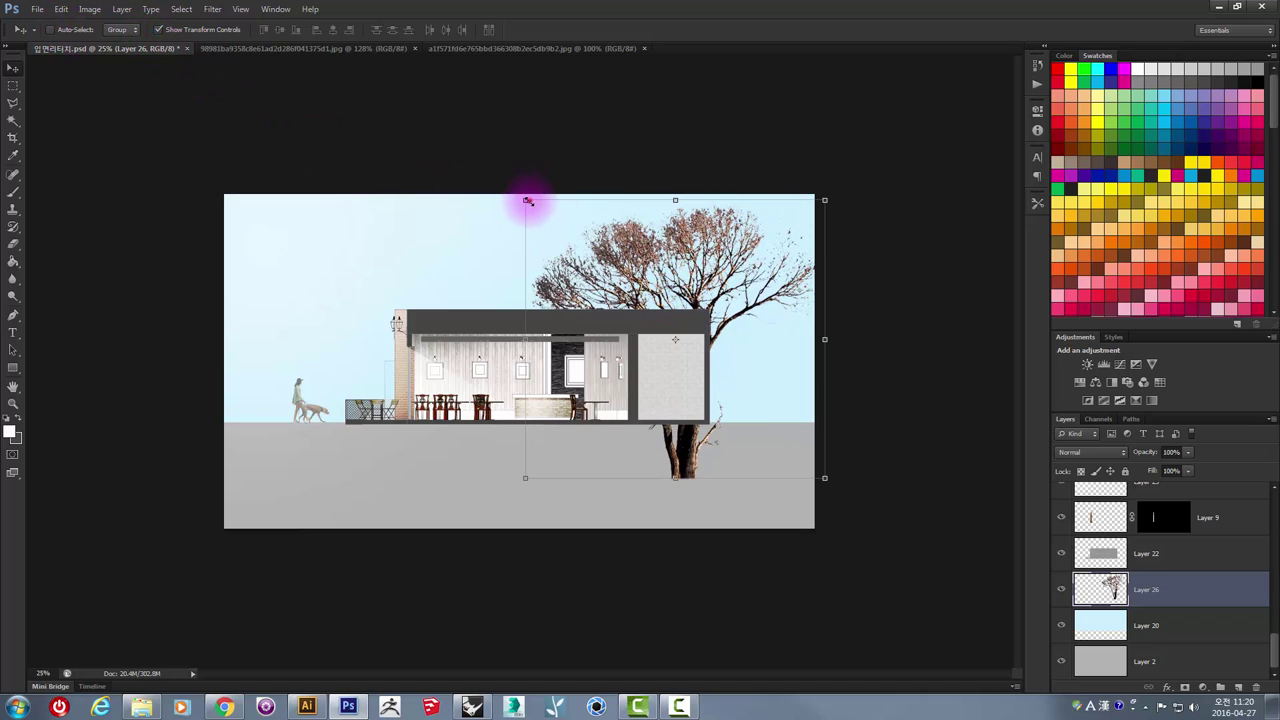
drag(527, 200, 590, 261)
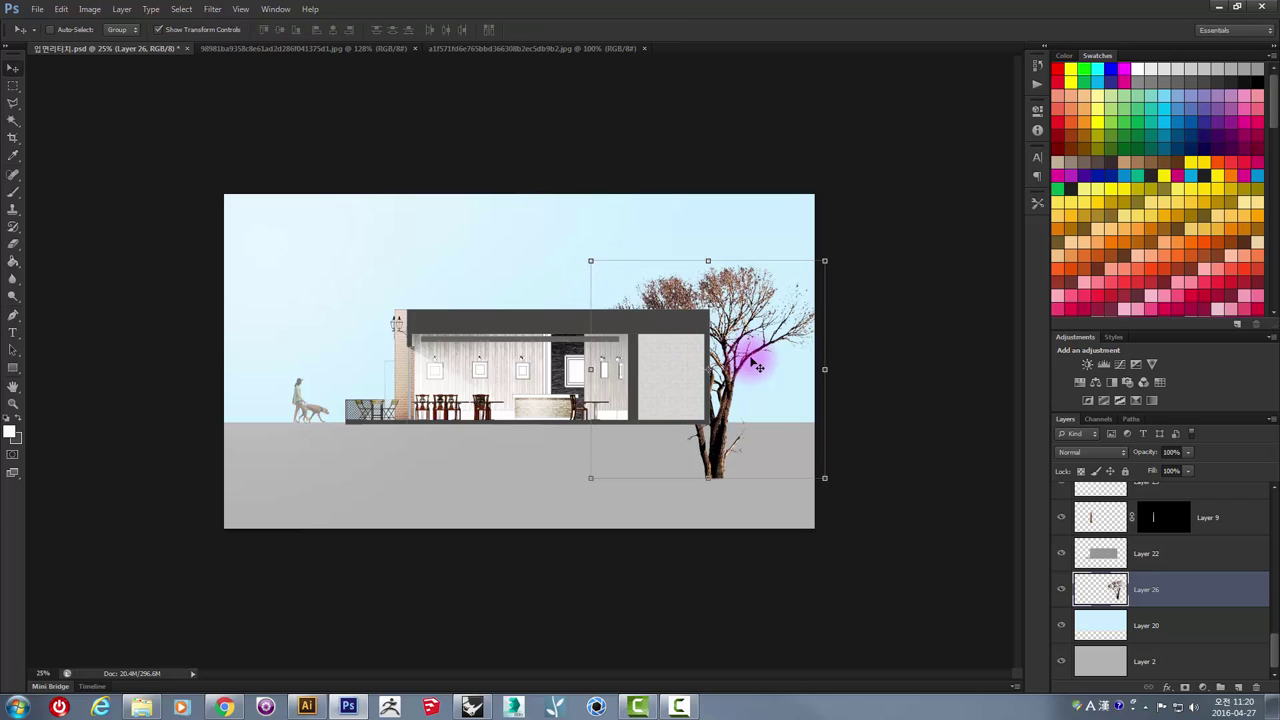
drag(757, 367, 767, 329)
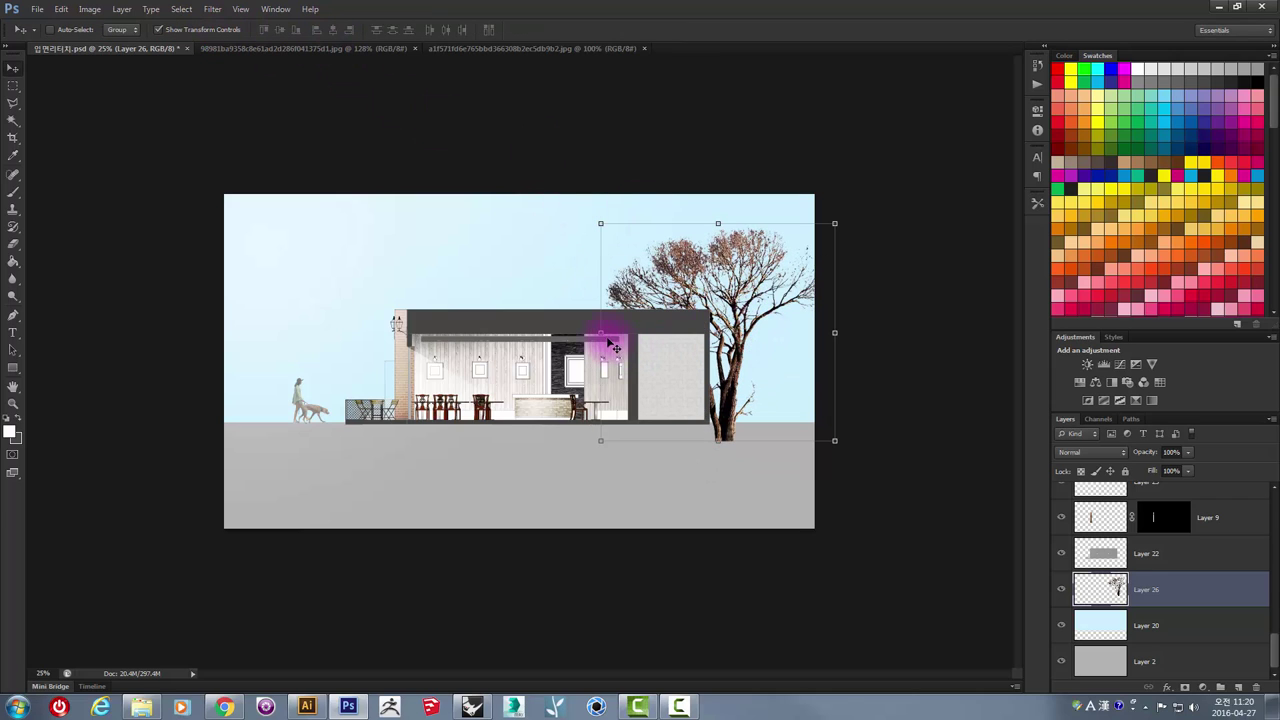
drag(632, 334, 821, 333)
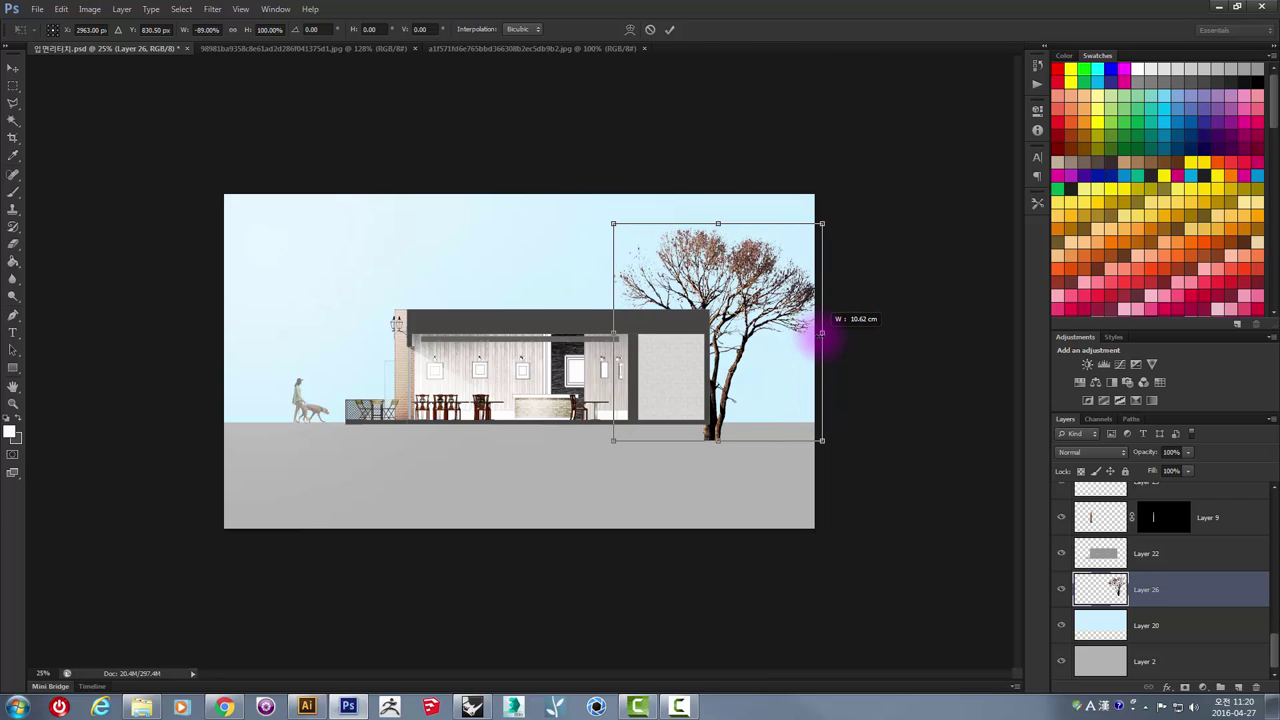
key(Return)
drag(755, 317, 765, 299)
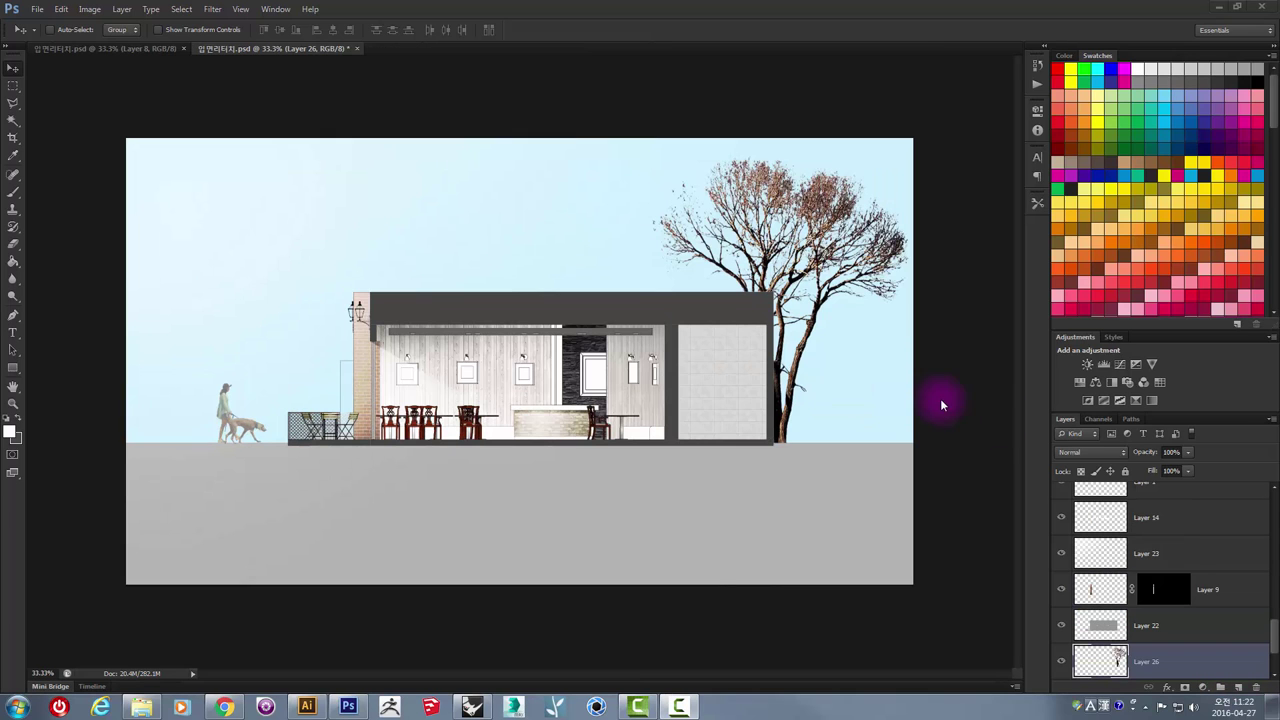
- Fade the right-hand tree with Hue/Saturation at Saturation -60 and Lightness about +45
click(810, 300)
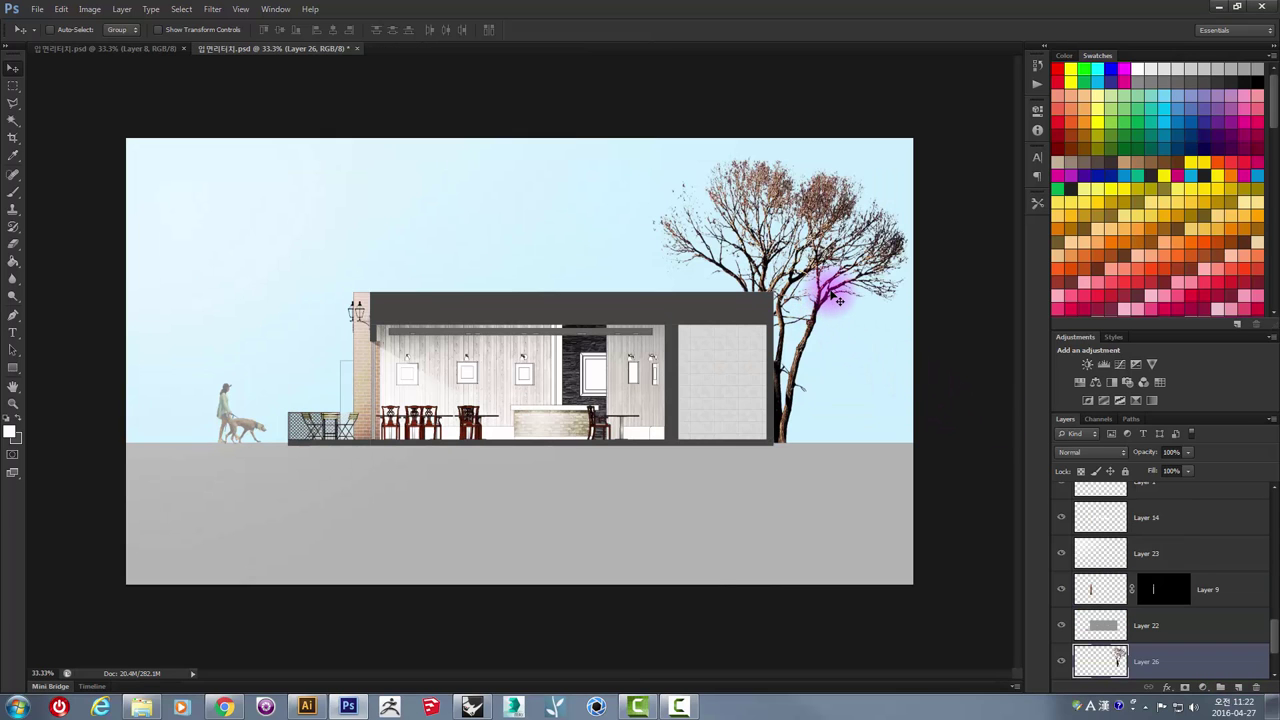
drag(801, 353, 819, 347)
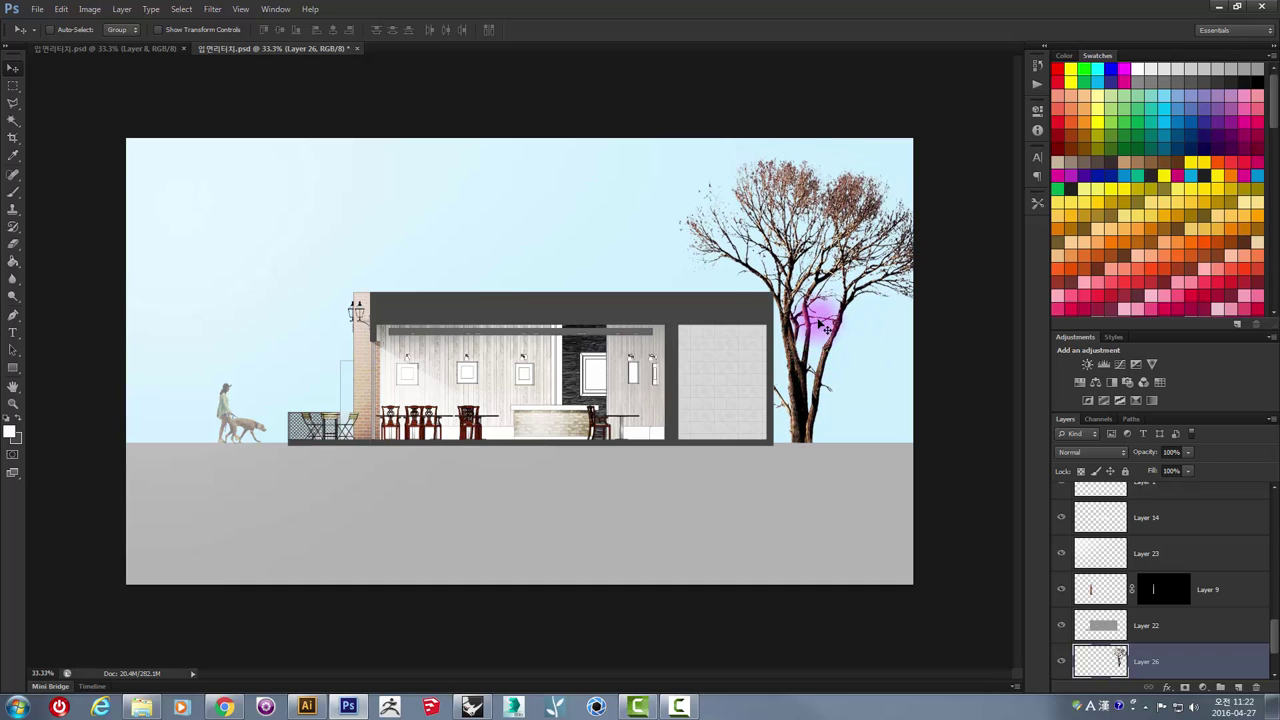
key(ctrl+u)
mouse_move(600, 168)
mouse_down()
mouse_move(492, 210)
mouse_move(461, 177)
mouse_up()
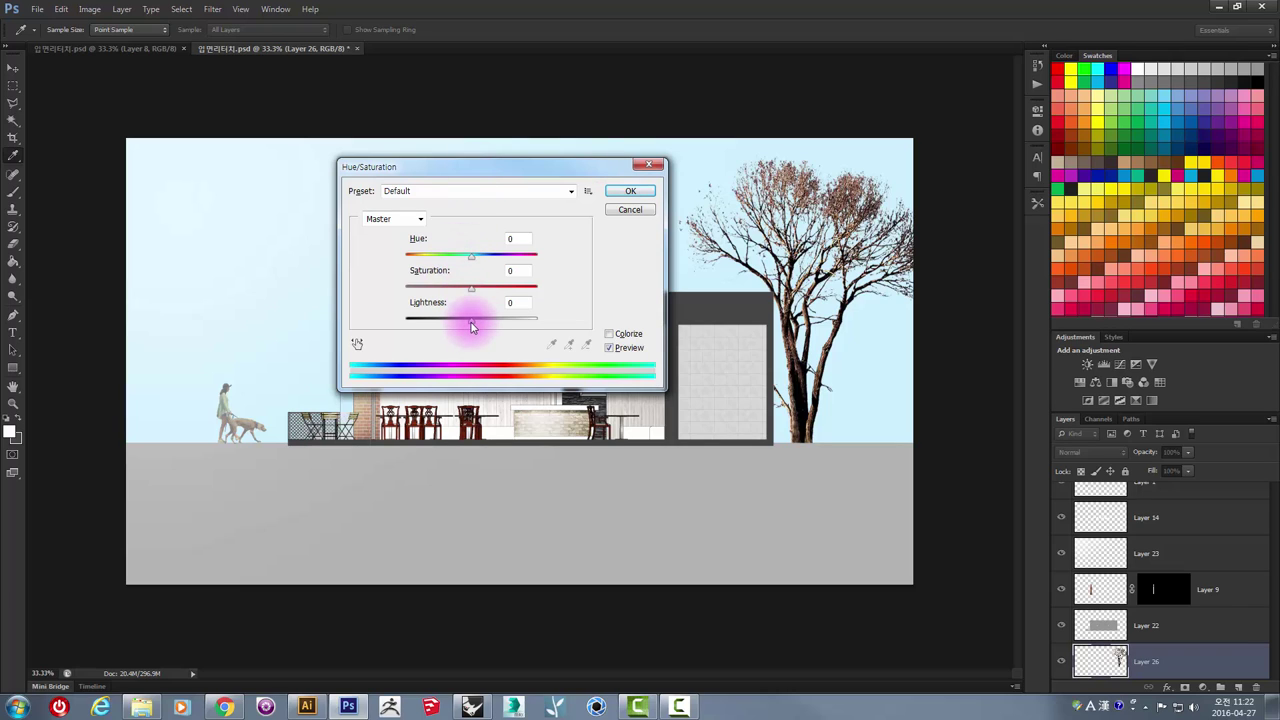
drag(492, 324, 430, 292)
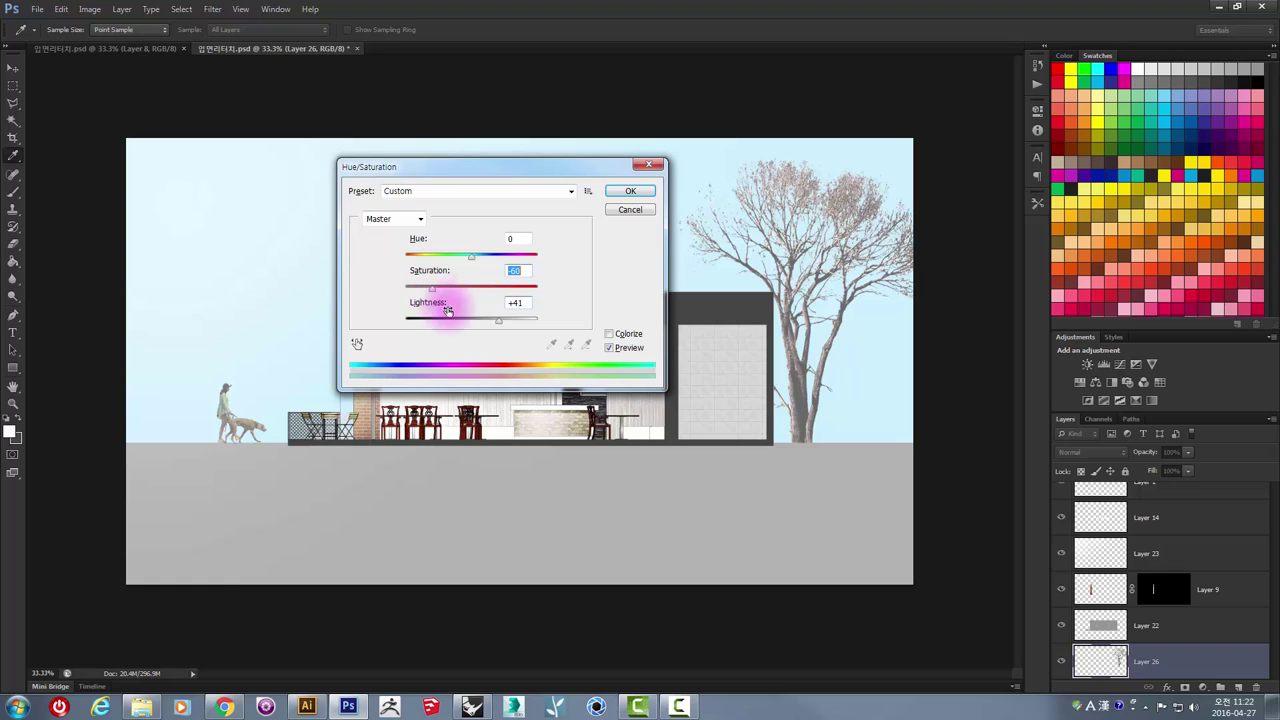
drag(500, 325, 496, 321)
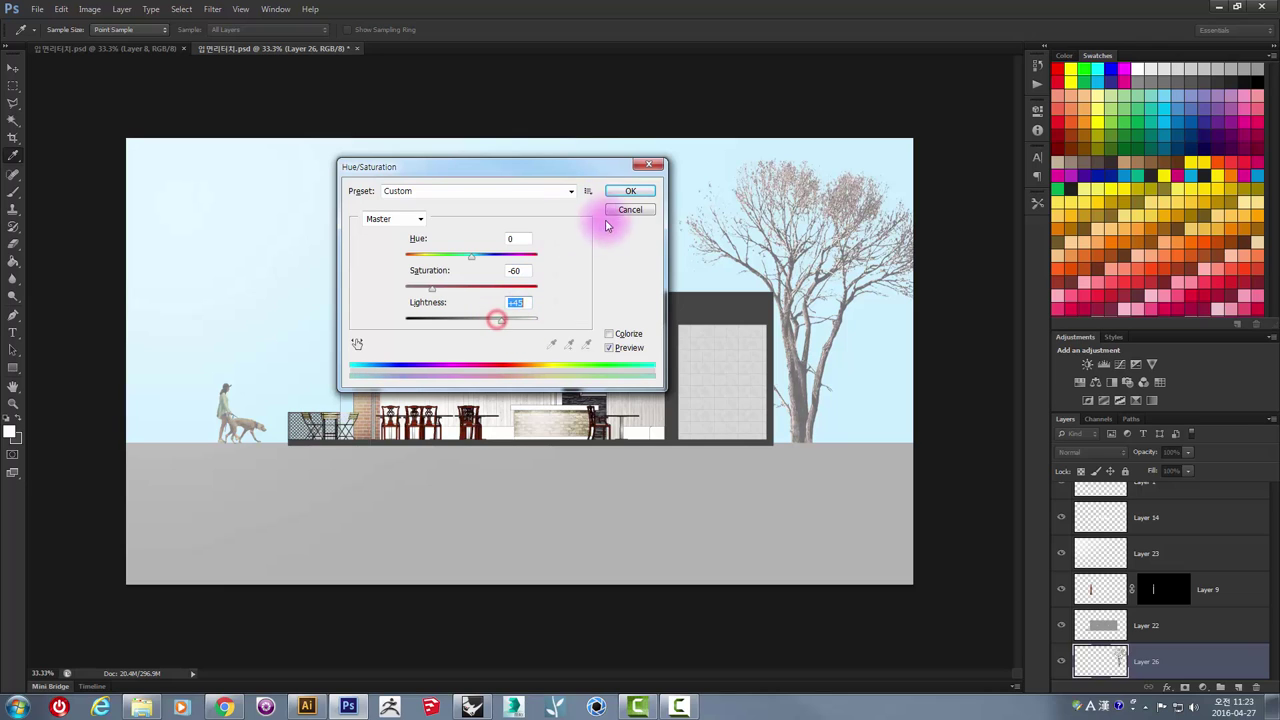
click(629, 190)
key(v)
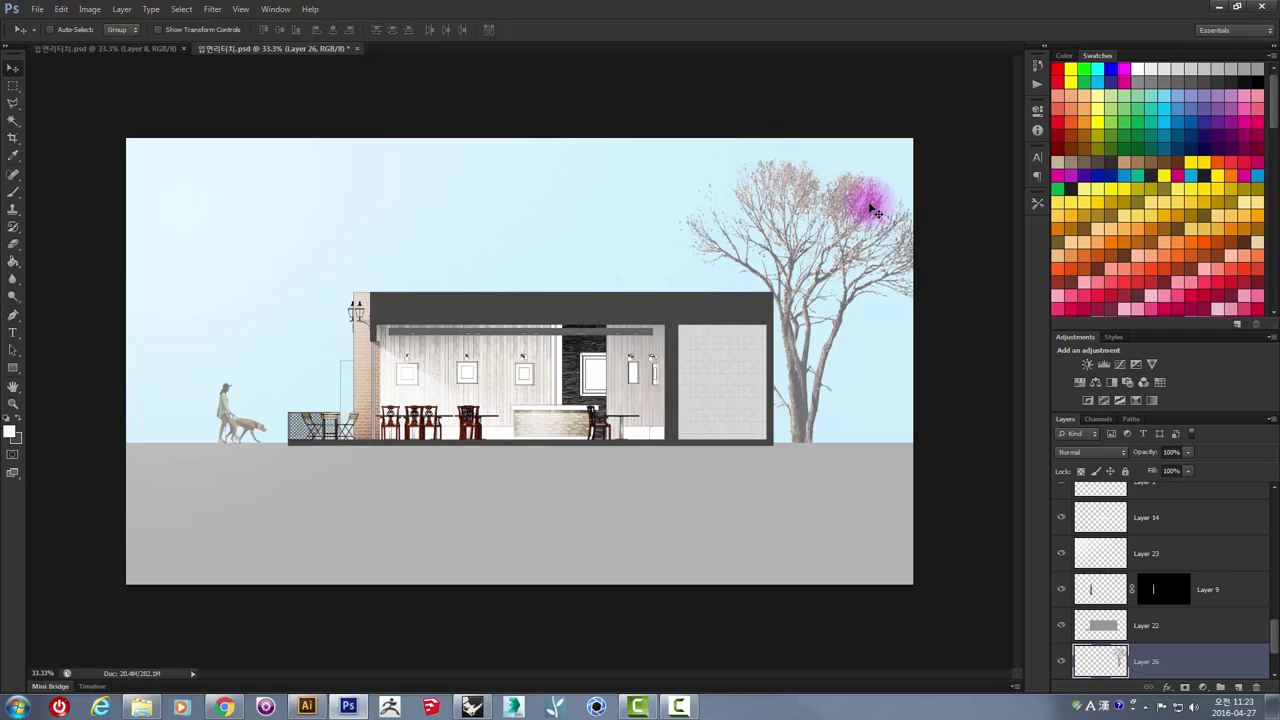
- Select Layer 26, set the tree's Saturation to +18, and lower its layer opacity to 55%
right_click(793, 366)
click(823, 376)
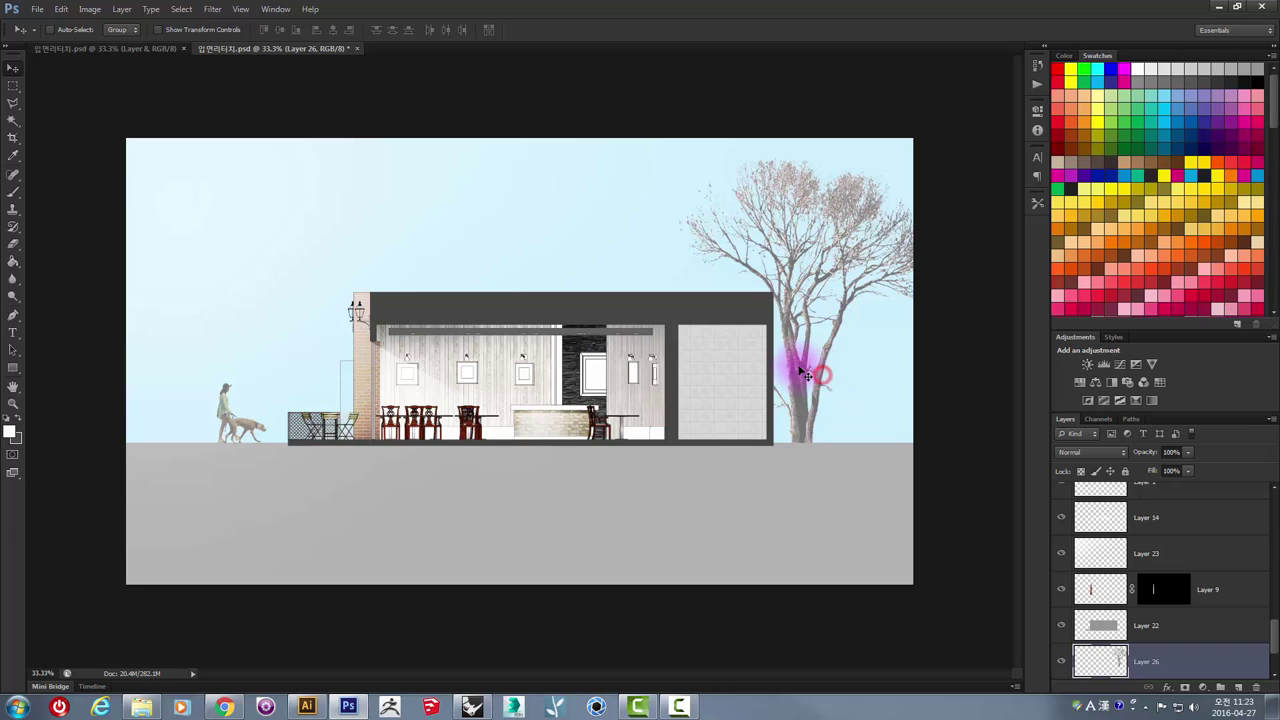
drag(814, 366, 798, 370)
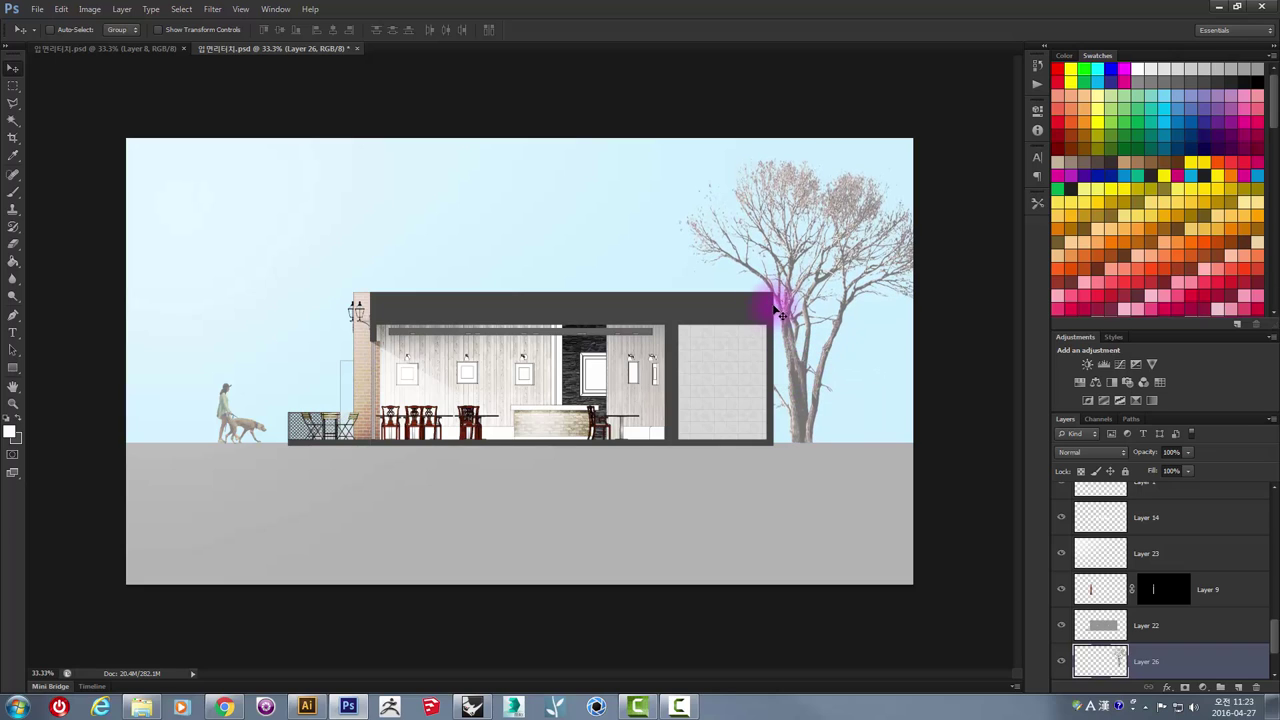
key(ctrl+u)
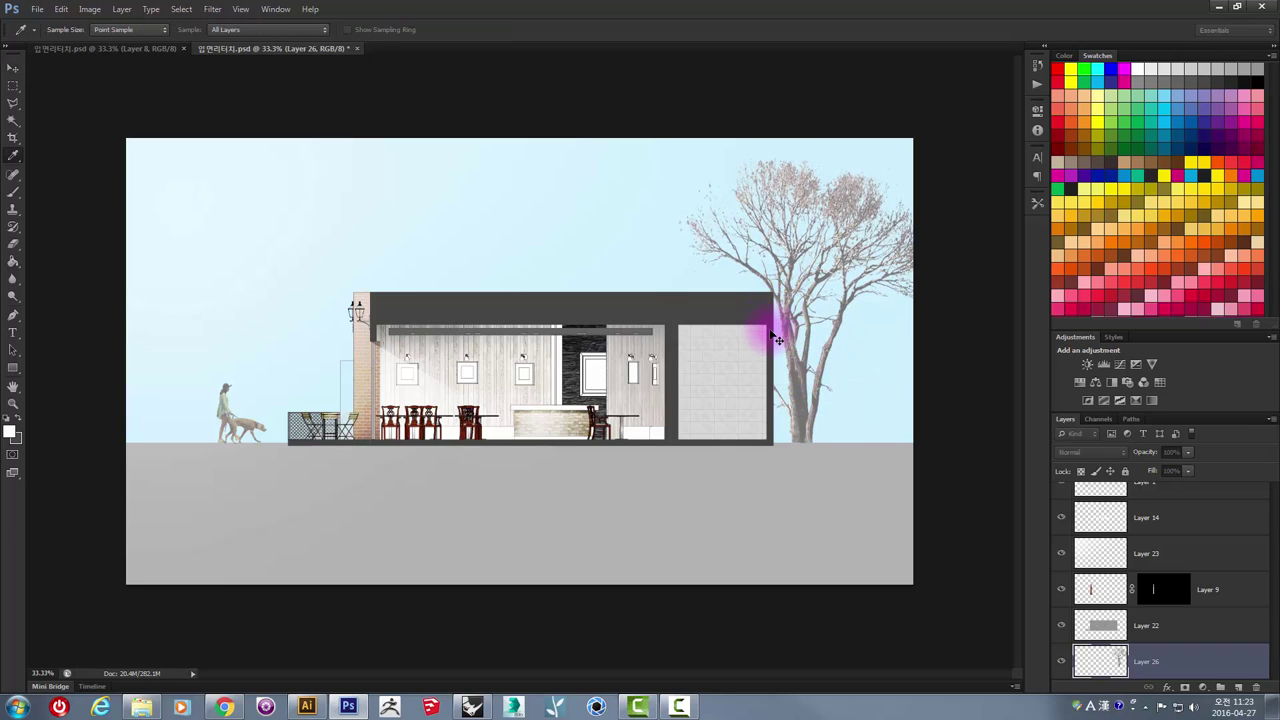
drag(543, 160, 1010, 88)
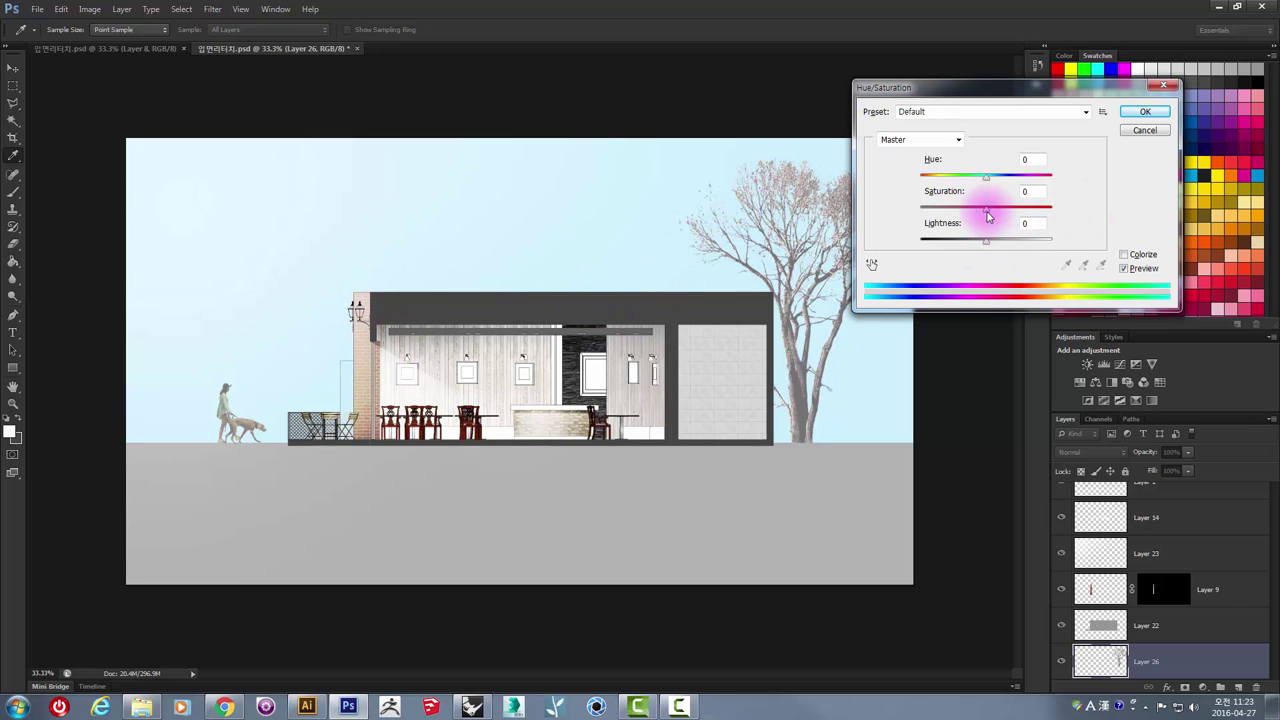
drag(988, 213, 1090, 209)
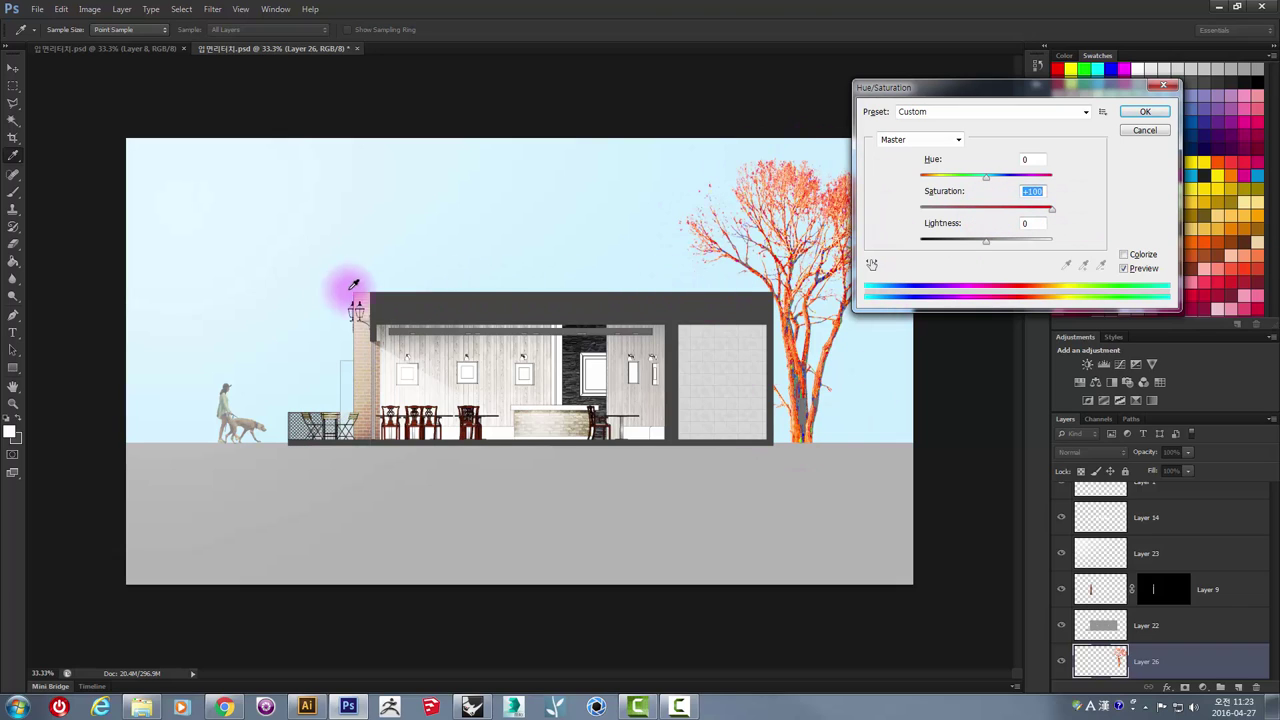
drag(893, 88, 959, 77)
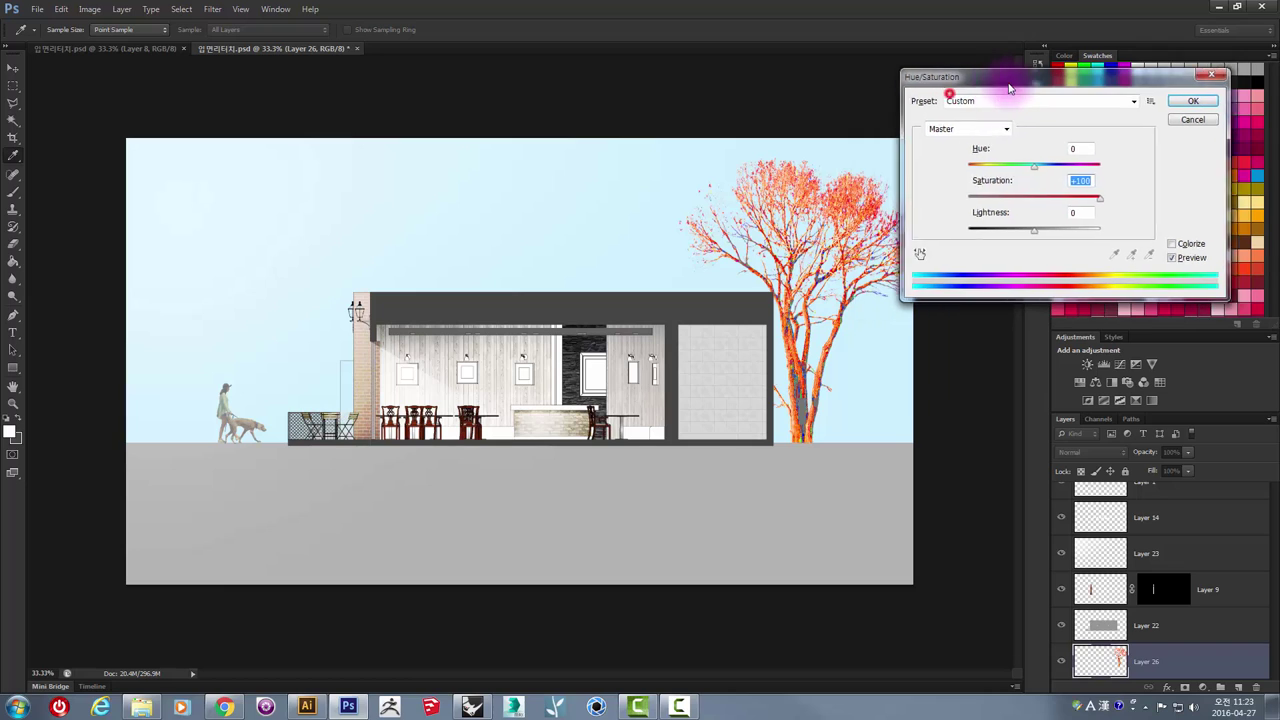
drag(1117, 197, 1064, 203)
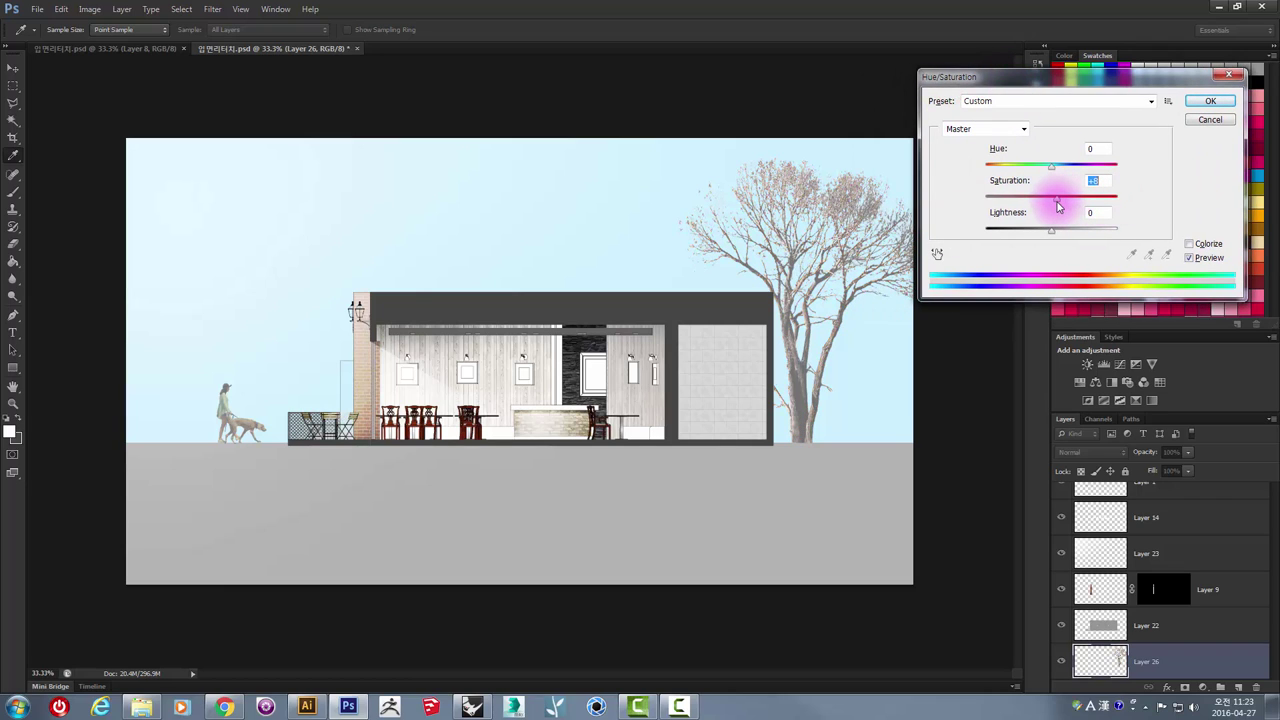
click(1210, 101)
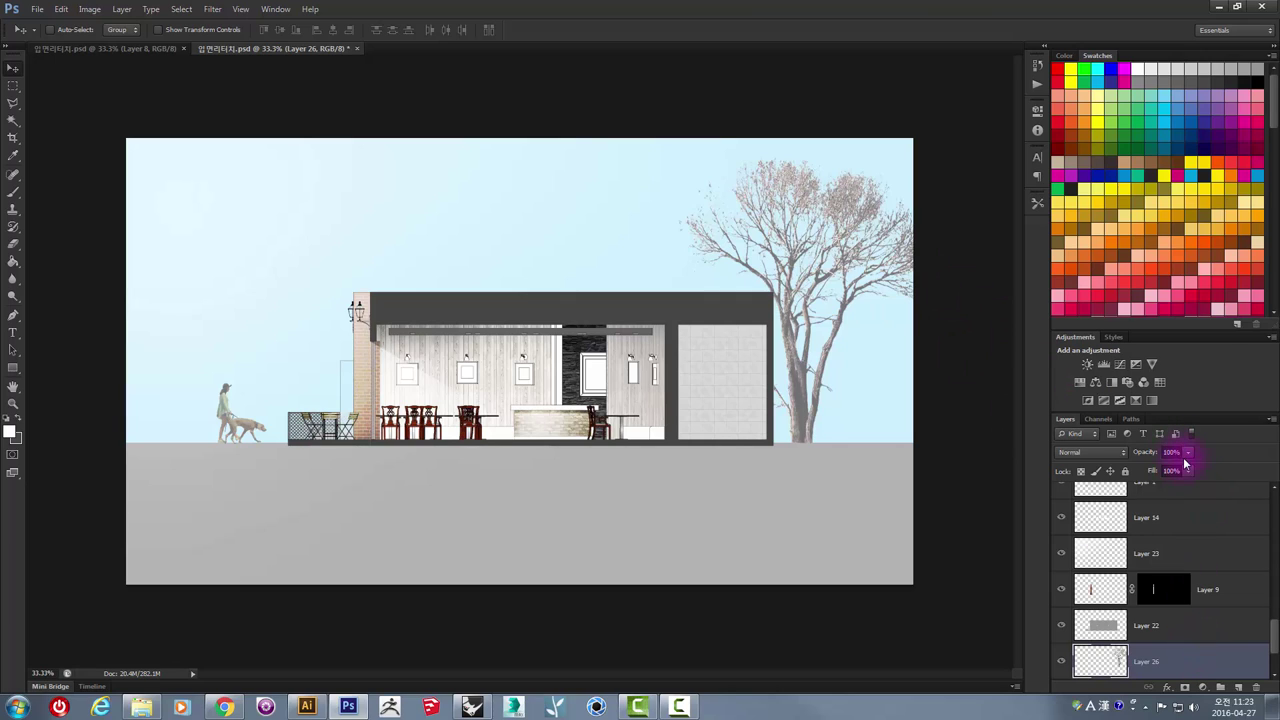
drag(1179, 478, 1158, 482)
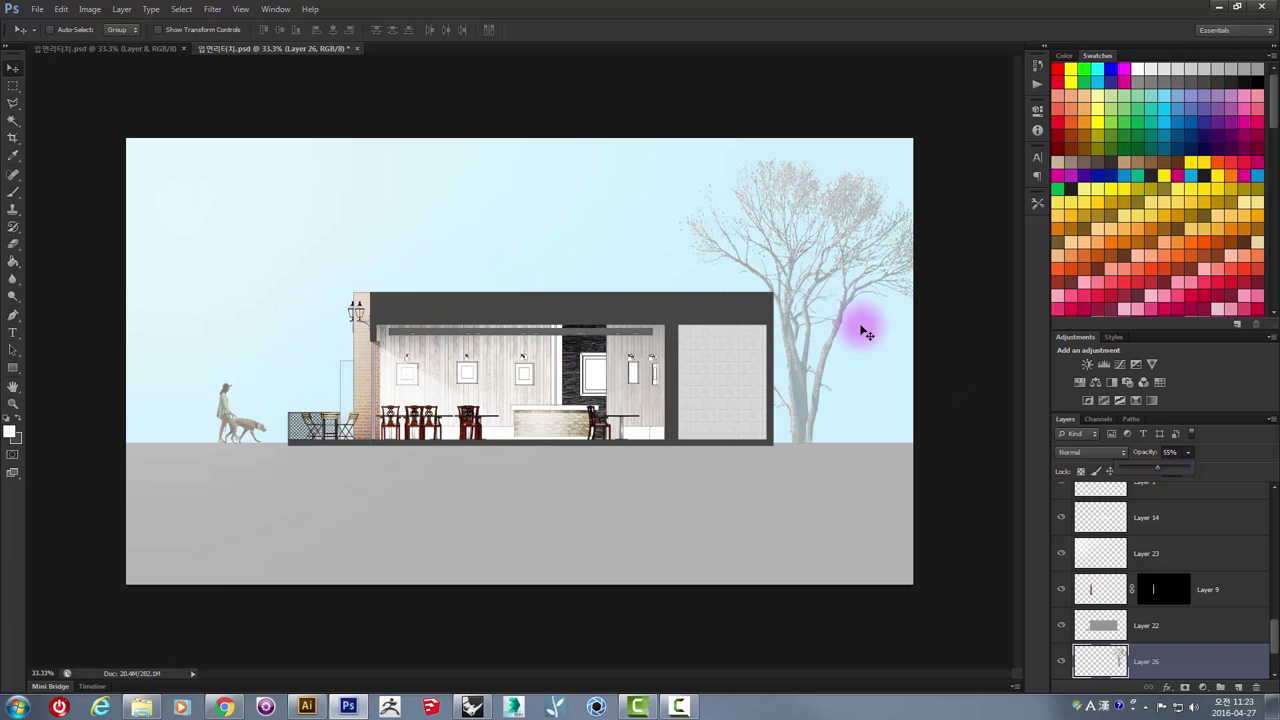
- Alt-drag a tree copy left of the building scaled to about 94%, and another behind its right side
click(805, 405)
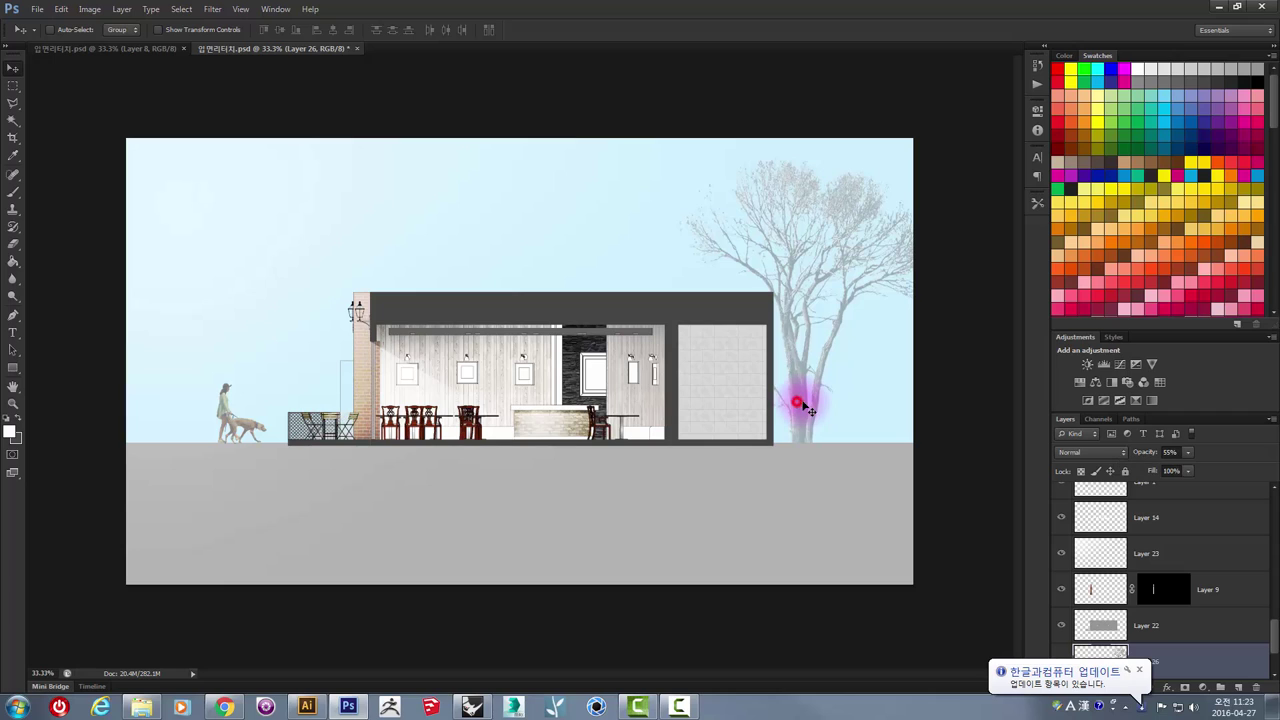
right_click(805, 405)
click(820, 412)
drag(805, 408, 322, 405)
key(ctrl+t)
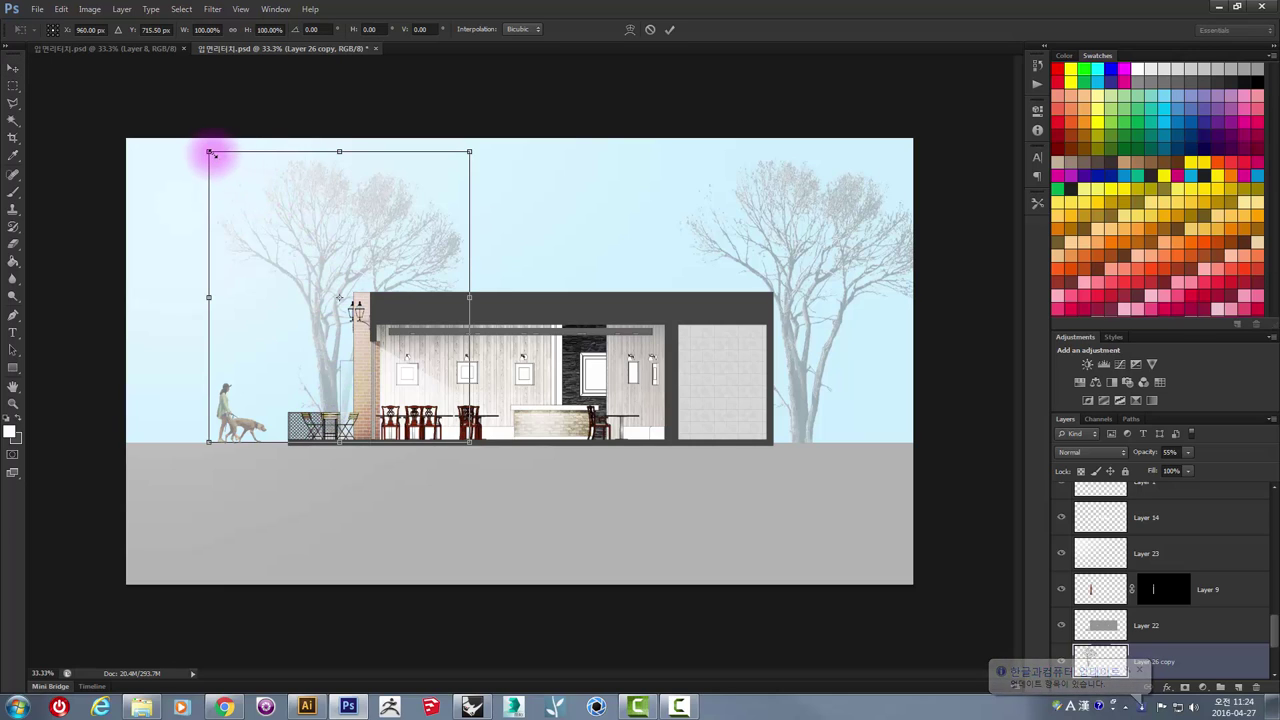
drag(209, 153, 224, 169)
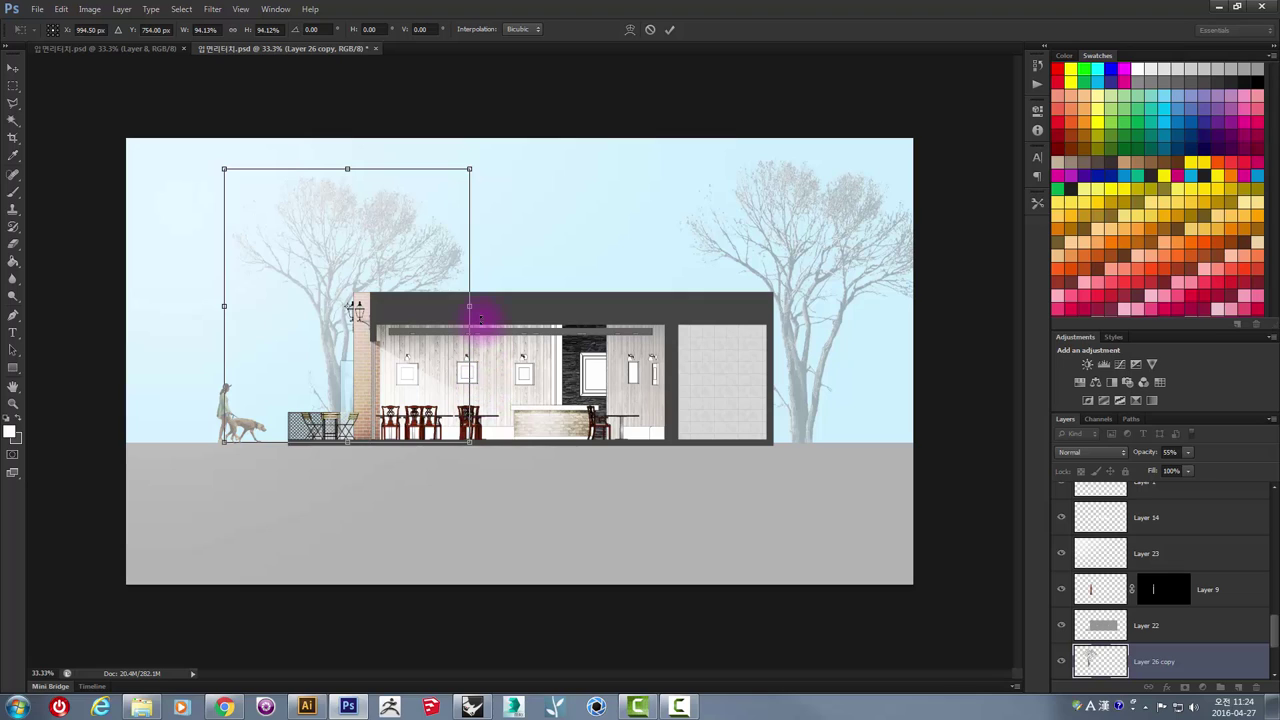
key(Return)
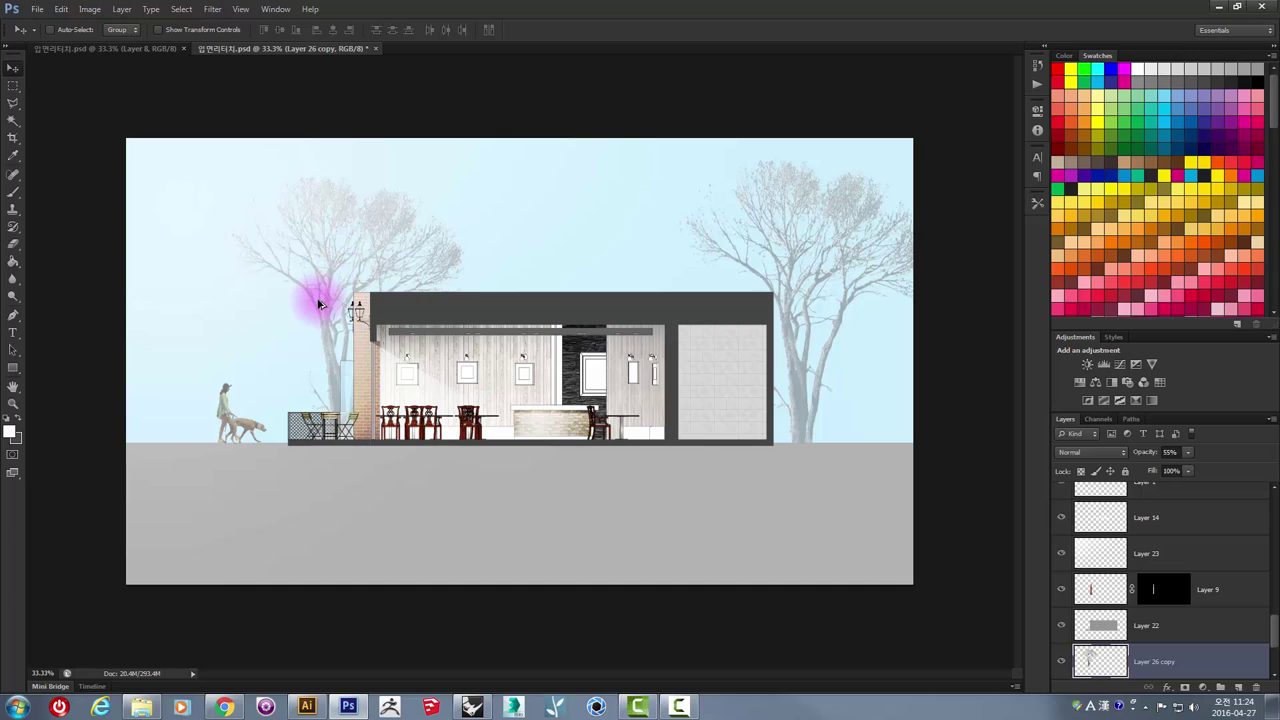
drag(318, 304, 660, 316)
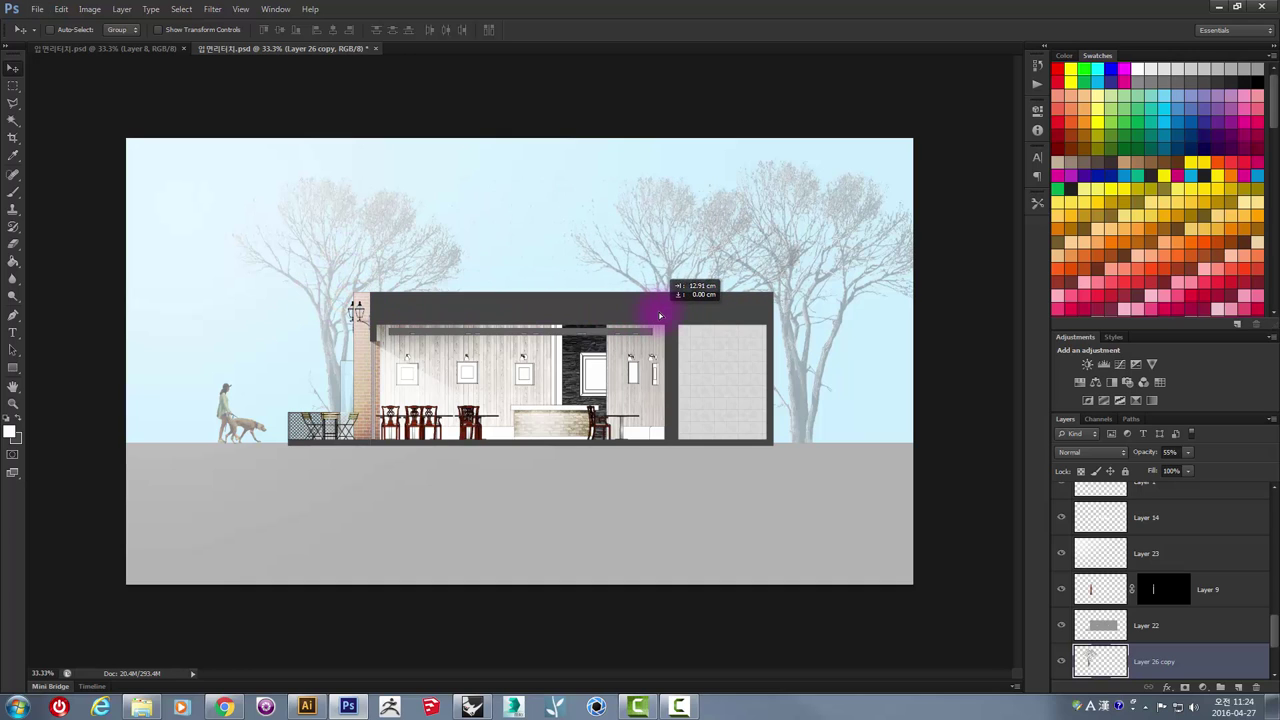
- Raise the newest tree copy's Lightness in Hue/Saturation and set its layer opacity to 35%
key(ctrl+u)
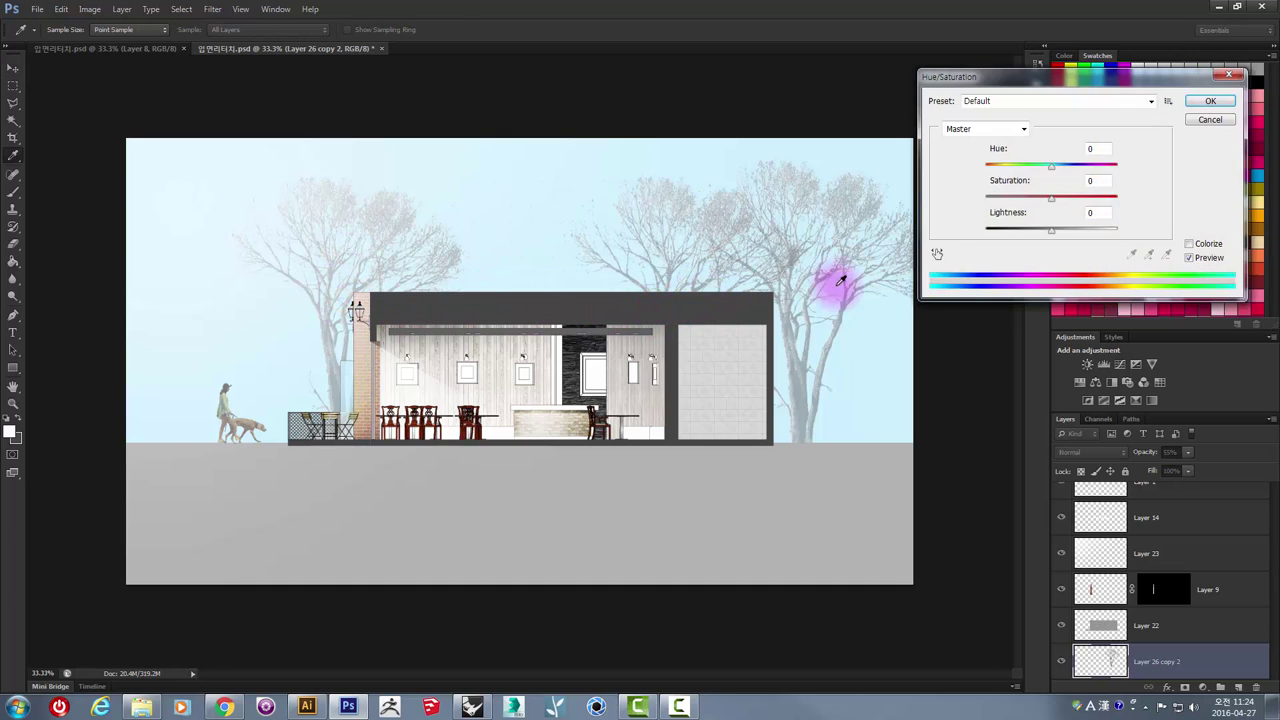
drag(1051, 231, 1084, 236)
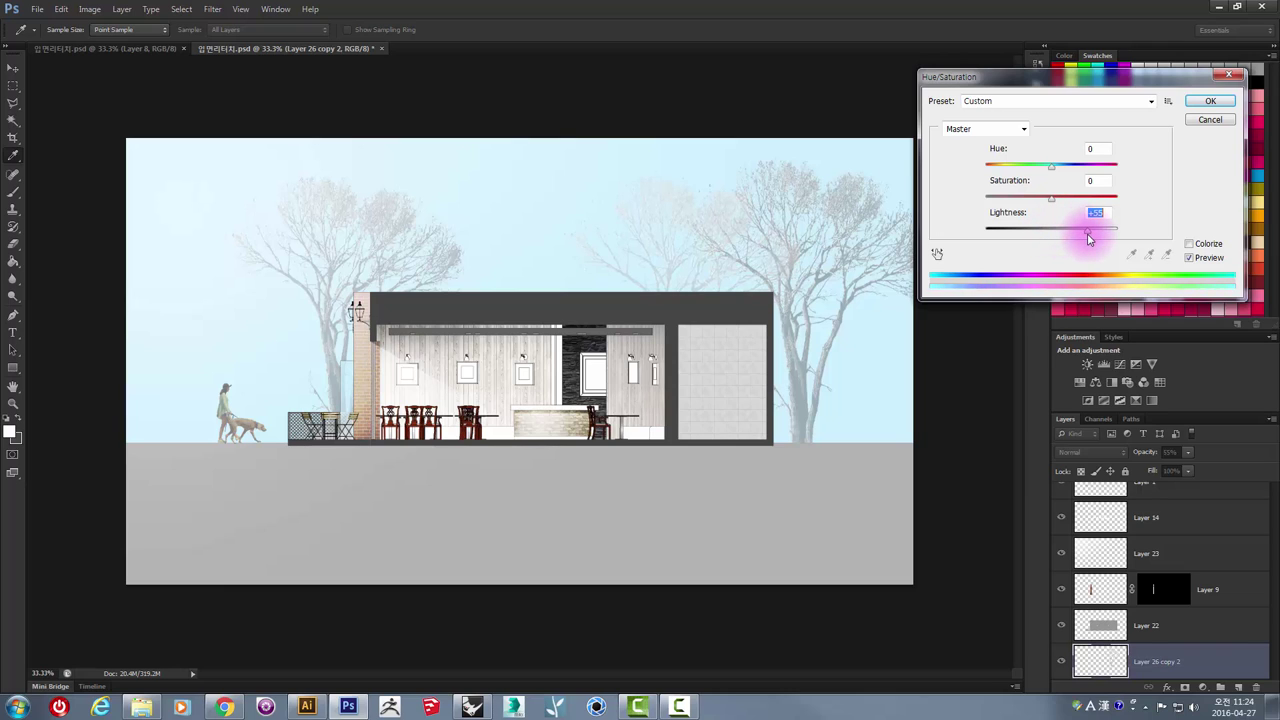
click(1210, 102)
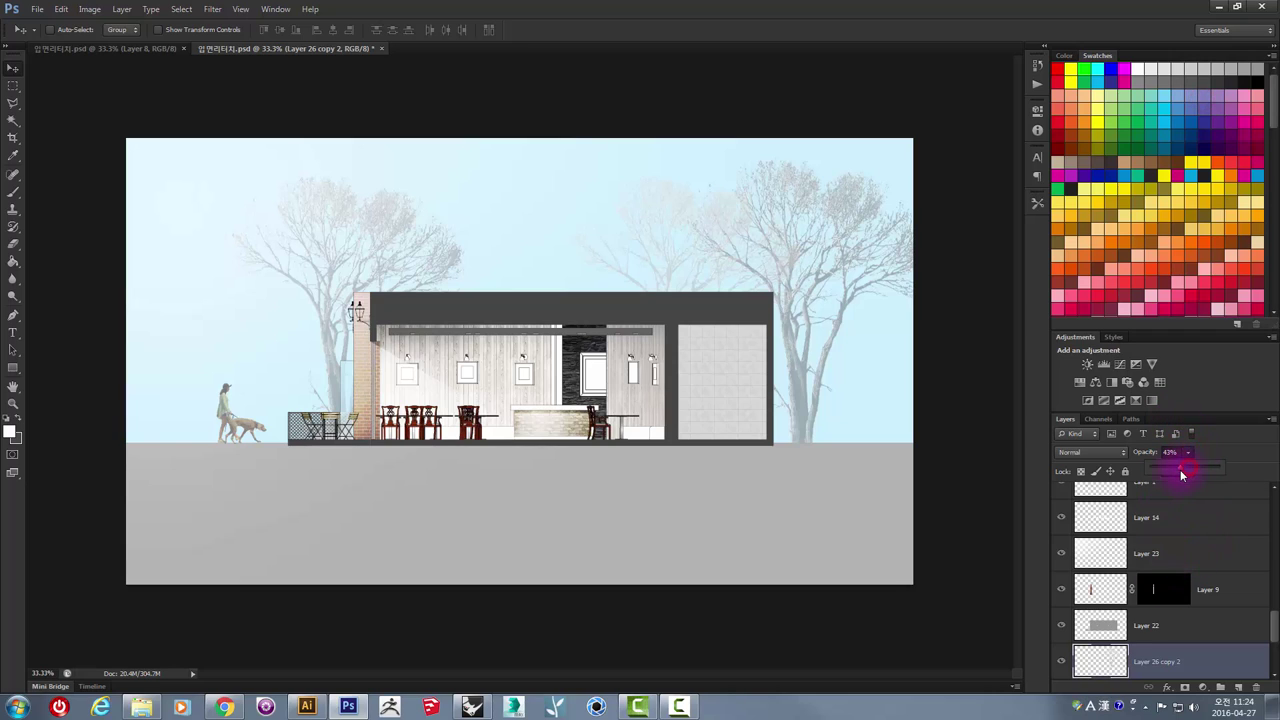
drag(1182, 475, 1176, 477)
scroll(493, 341, down, 2)
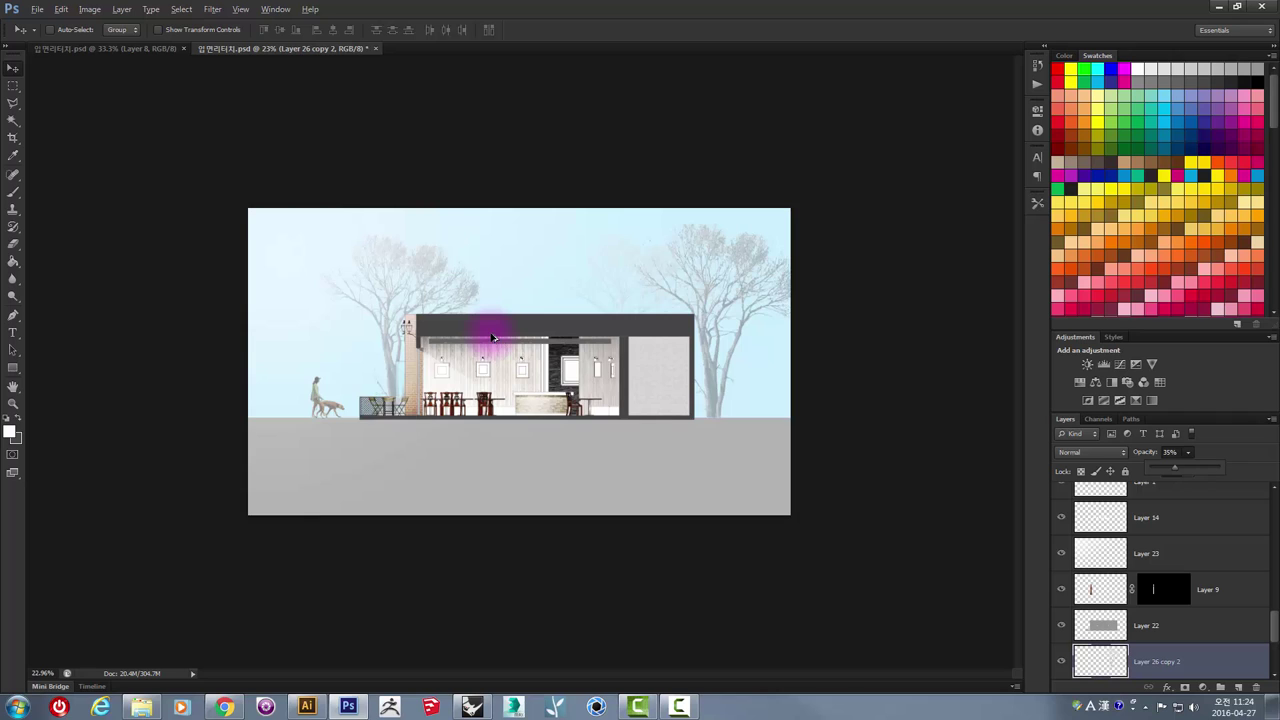
scroll(493, 338, up, 2)
scroll(491, 330, down, 2)
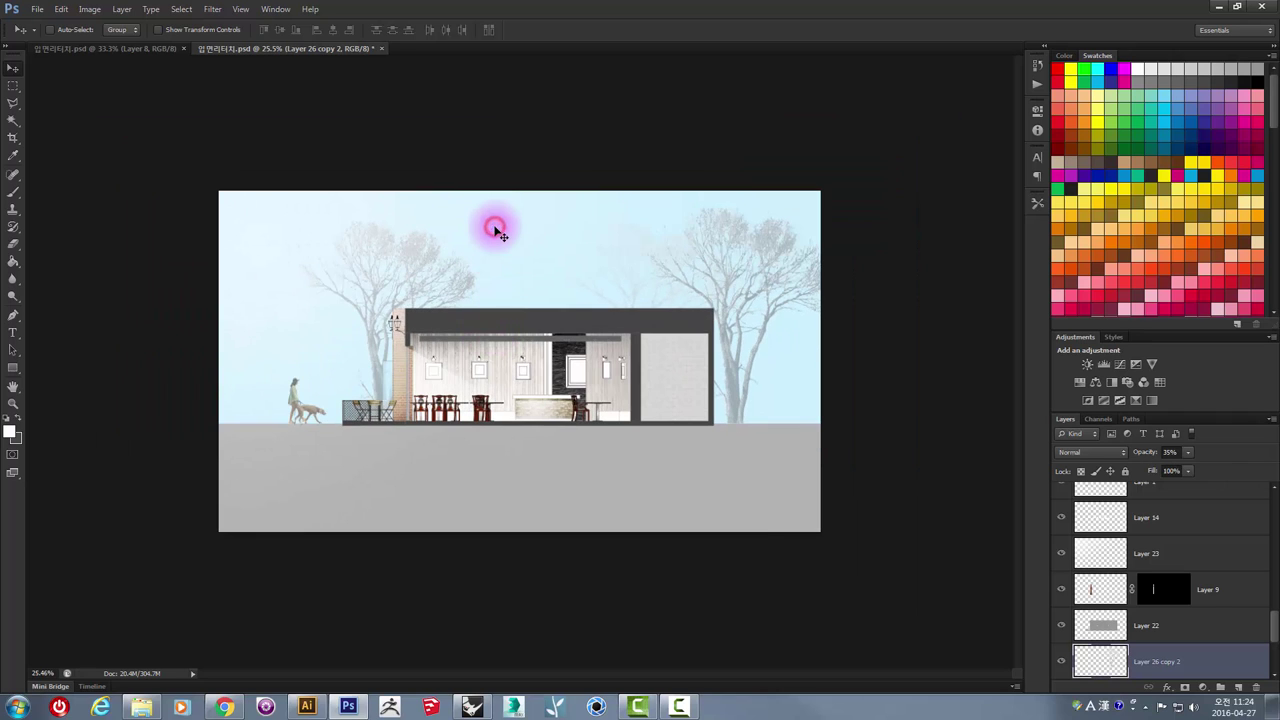
scroll(470, 260, up, 2)
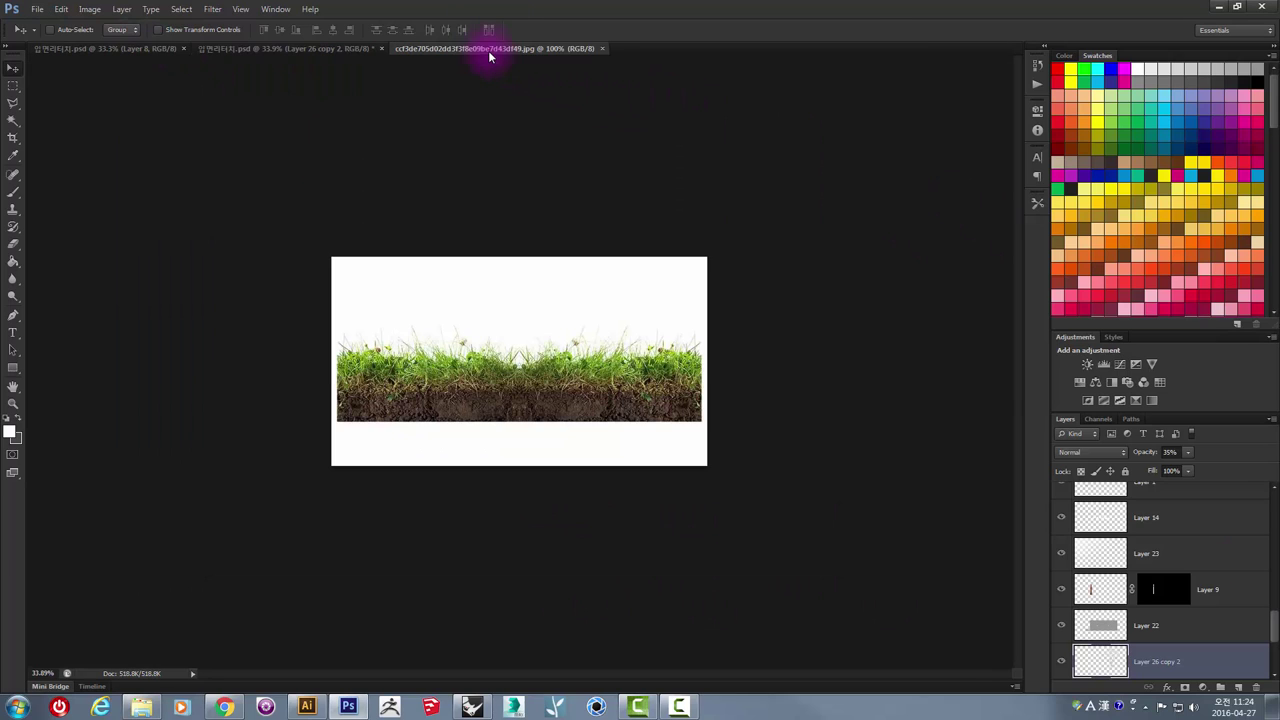
- Select the grass by colour and drag it into the cafe section drawing
click(12, 124)
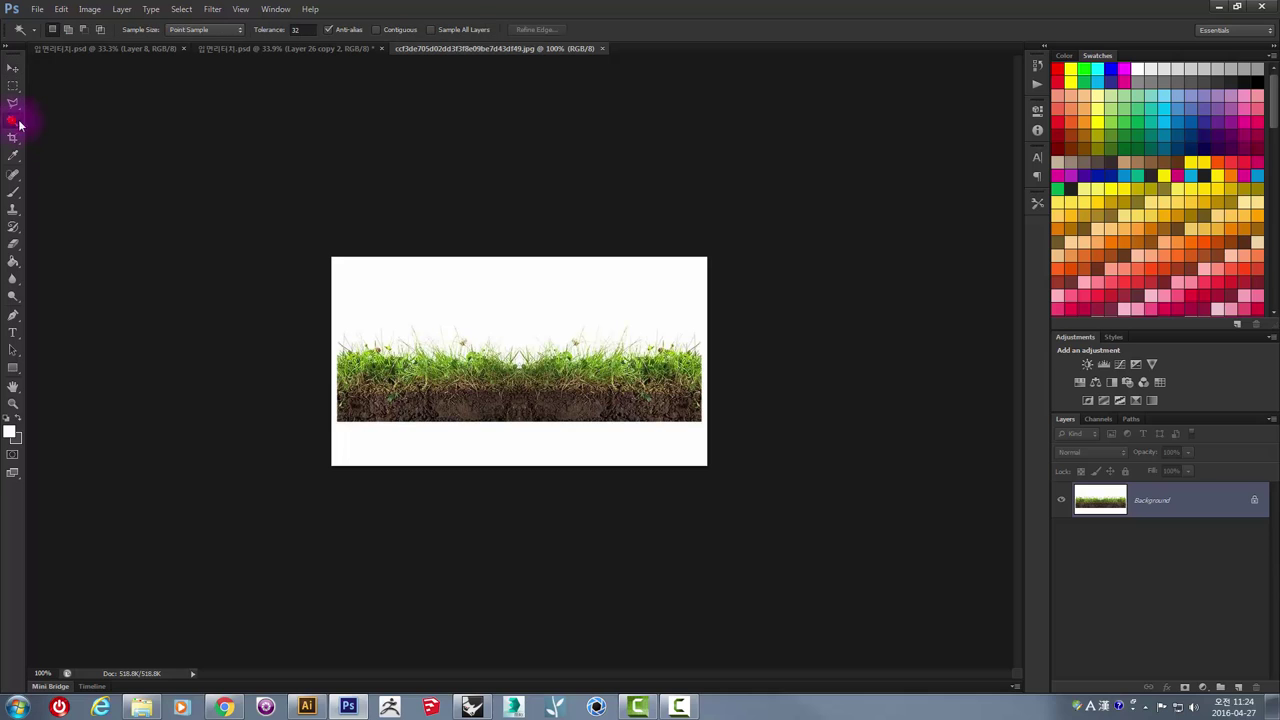
click(427, 310)
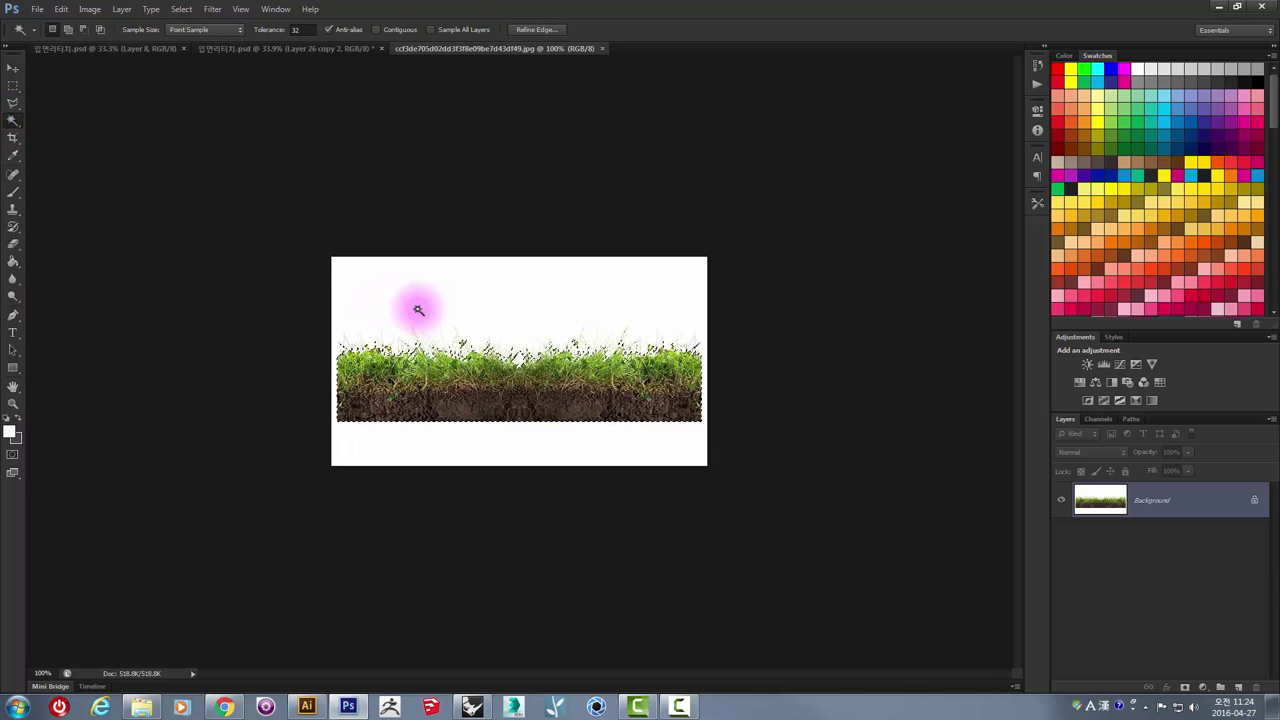
key(ctrl+shift+i)
key(v)
drag(447, 390, 170, 50)
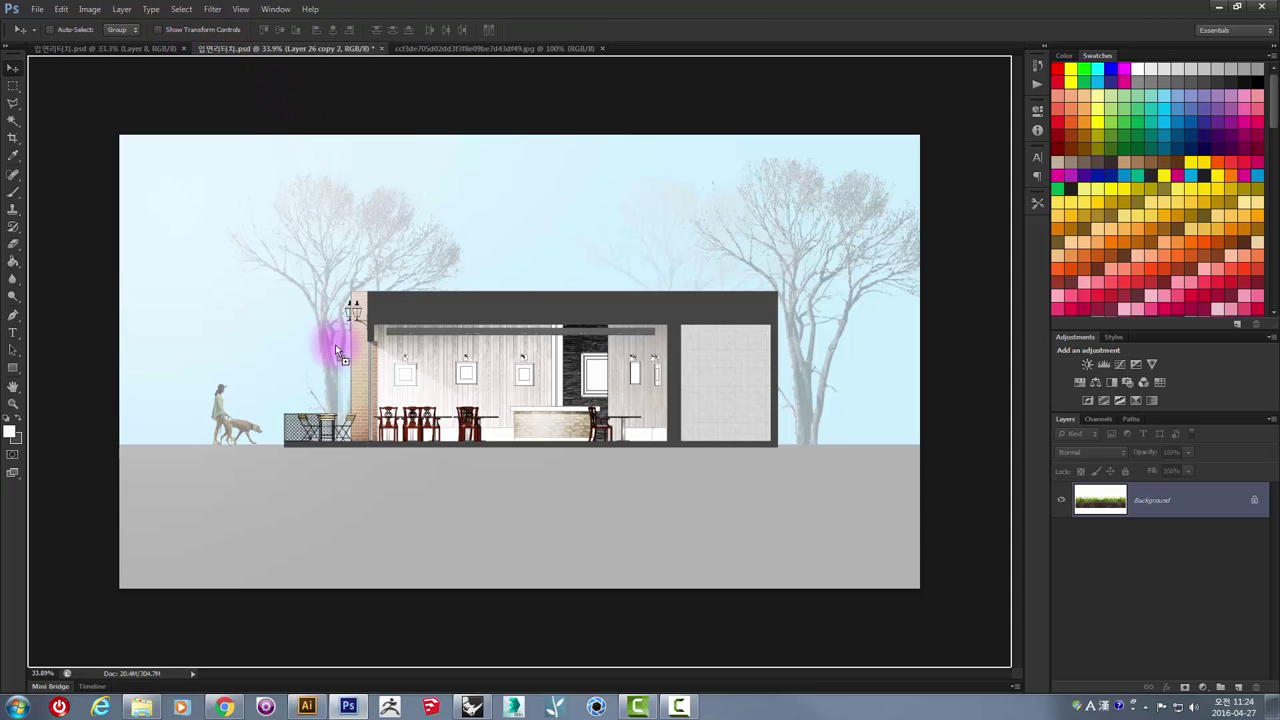
mouse_move(170, 50)
mouse_down()
mouse_move(326, 363)
mouse_move(222, 497)
mouse_up()
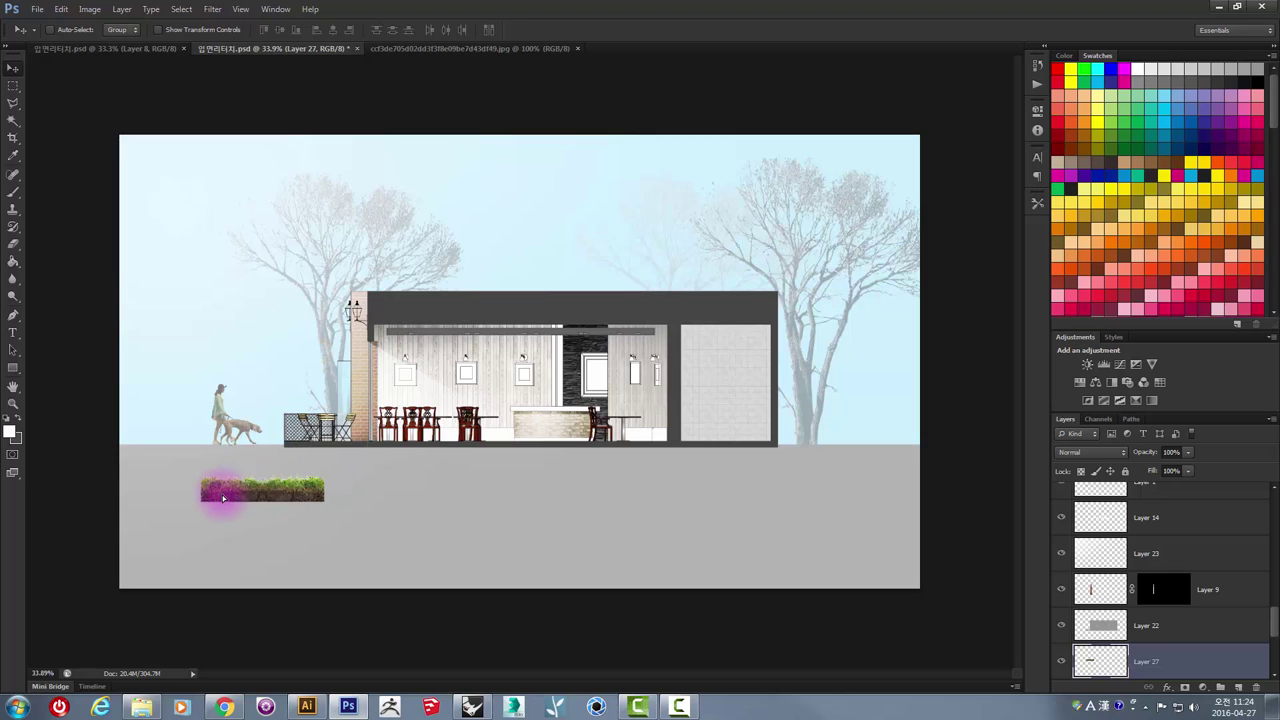
- Shrink the grass strip and move it up onto the ground line
key(ctrl+t)
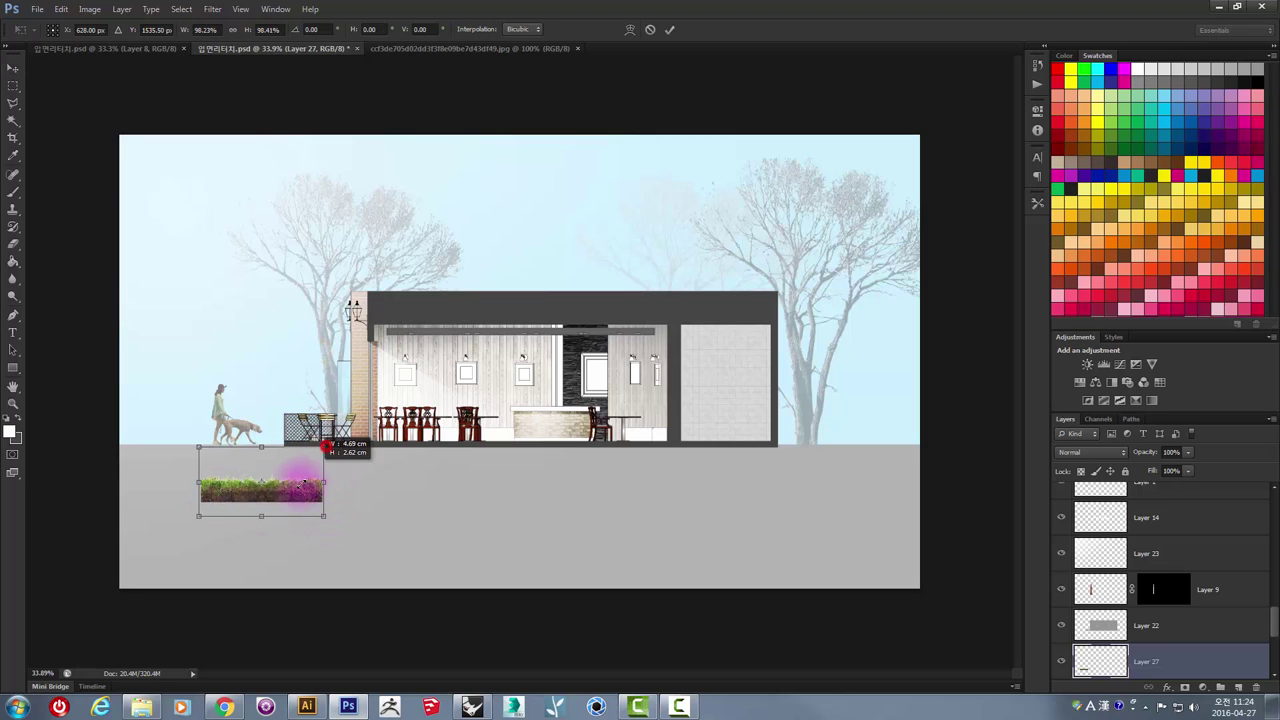
drag(329, 446, 257, 527)
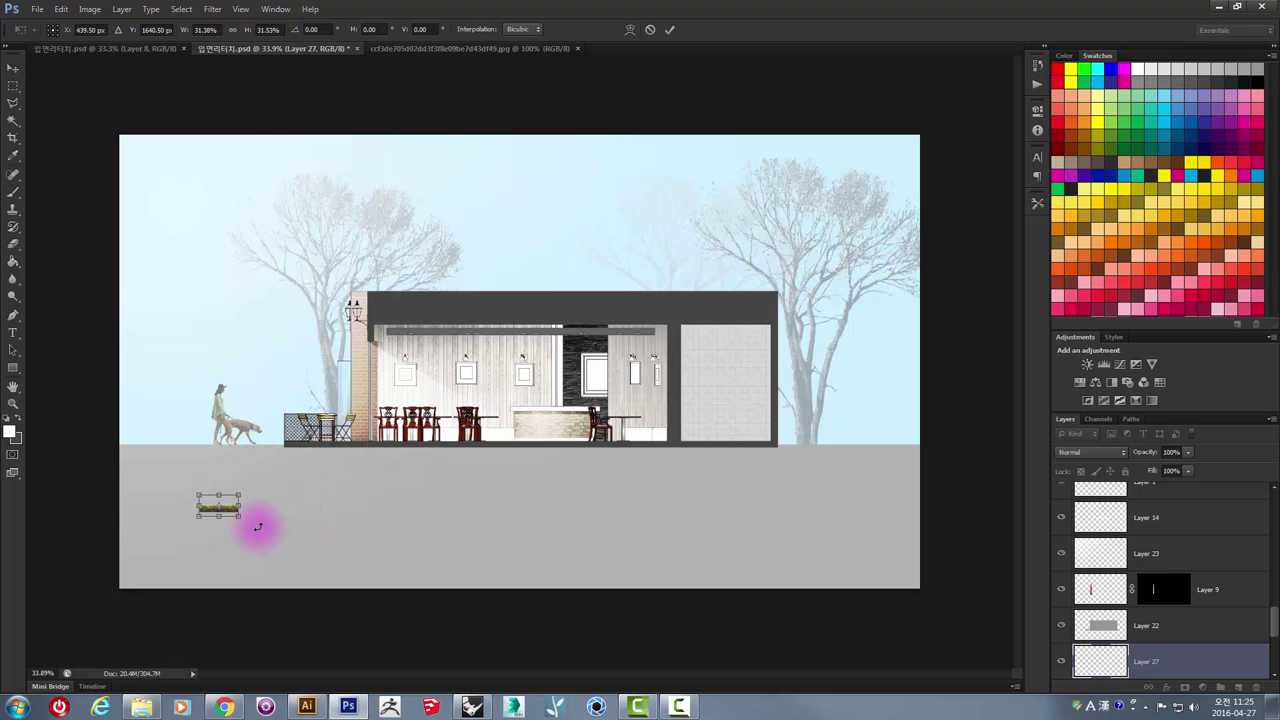
key(Return)
scroll(200, 486, up, 3)
scroll(157, 571, up, 3)
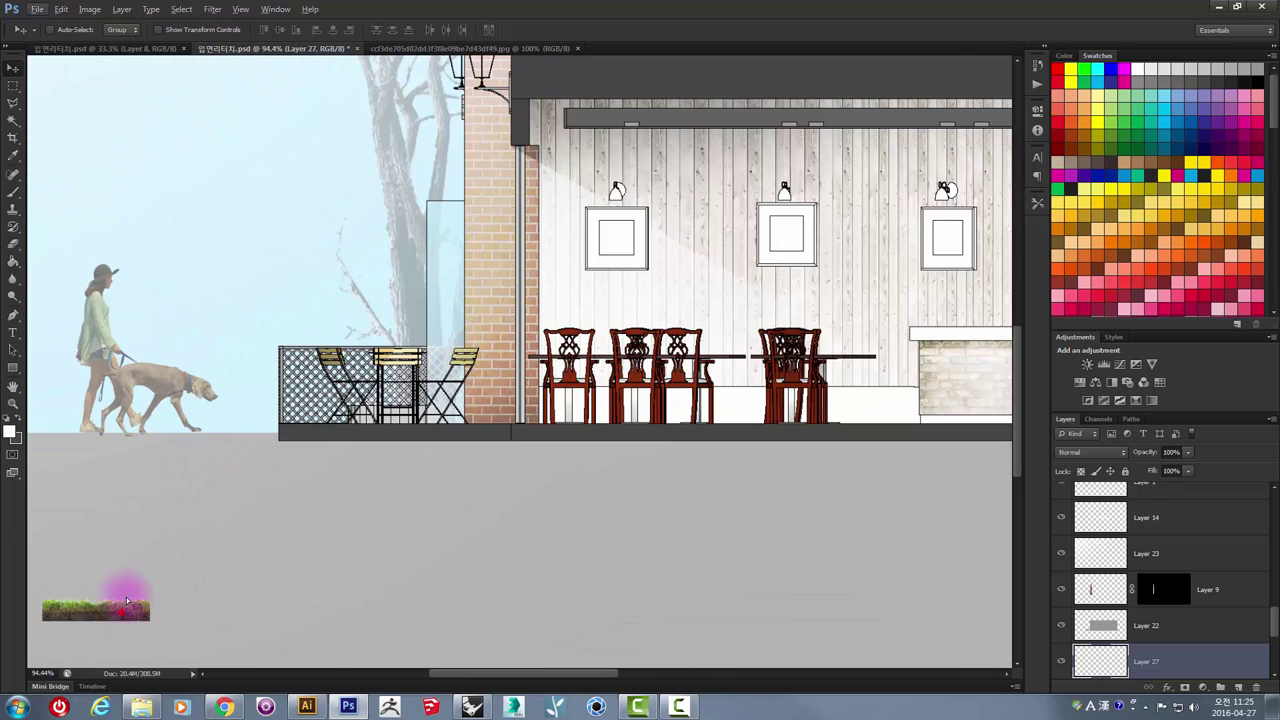
drag(126, 597, 145, 446)
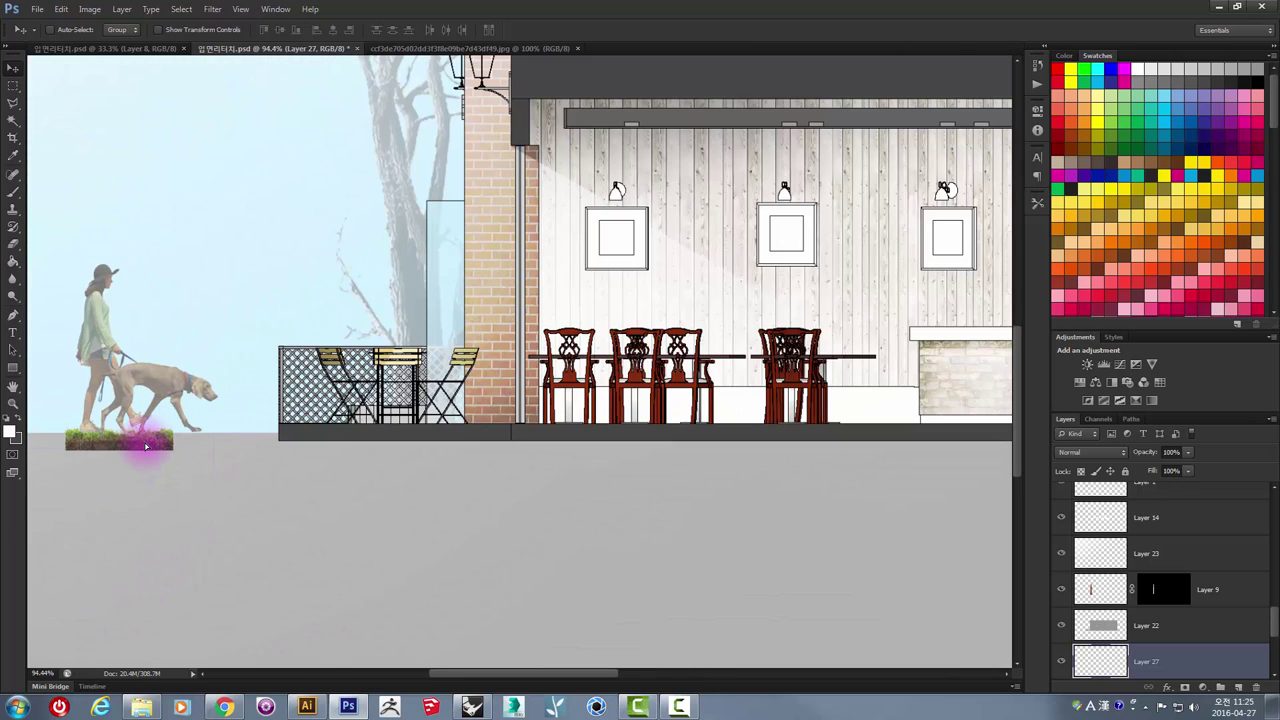
- Try enlarging the grass patch, cancel that transform, and merge the grass copy
key(ctrl+t)
drag(176, 404, 272, 346)
drag(229, 429, 213, 460)
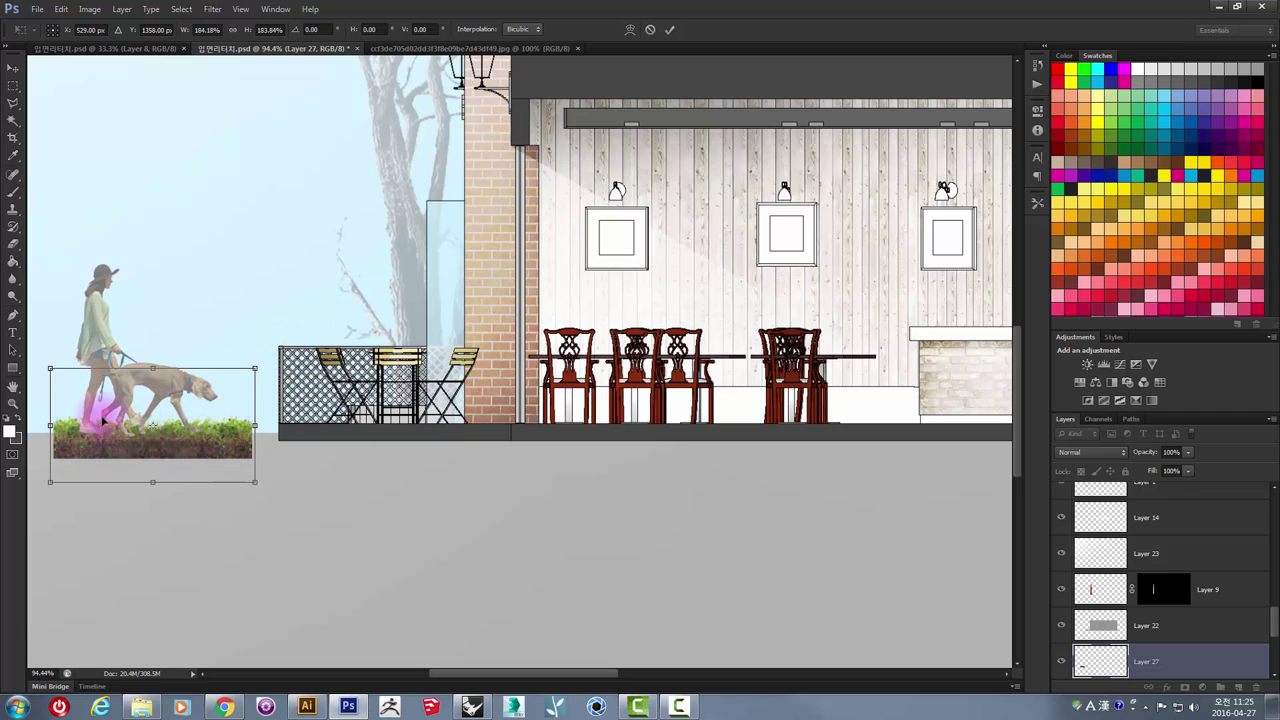
mouse_move(179, 449)
mouse_down()
mouse_move(193, 430)
mouse_move(487, 436)
mouse_move(568, 467)
mouse_move(277, 460)
mouse_move(672, 468)
mouse_move(657, 477)
mouse_up()
key(Escape)
key(ctrl+e)
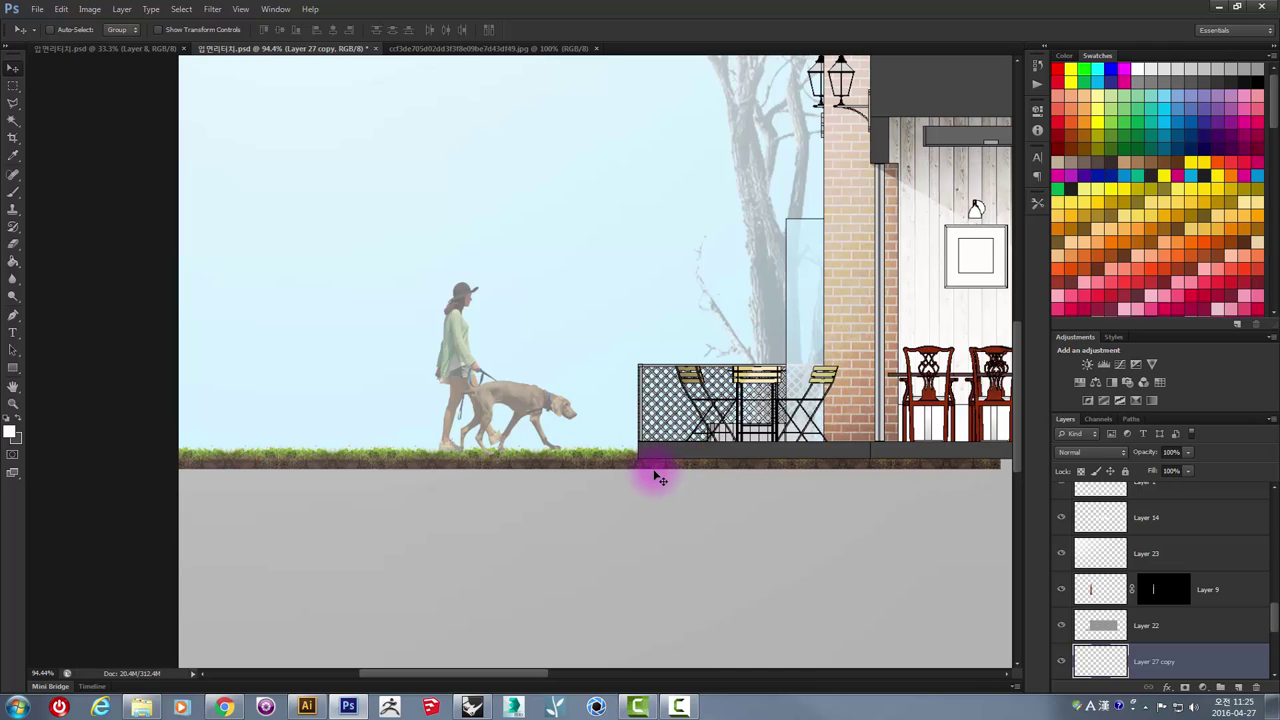
- Copy the grass strip rightward along the ground line to the canvas edge, merging into Layer 27
key(ctrl+0)
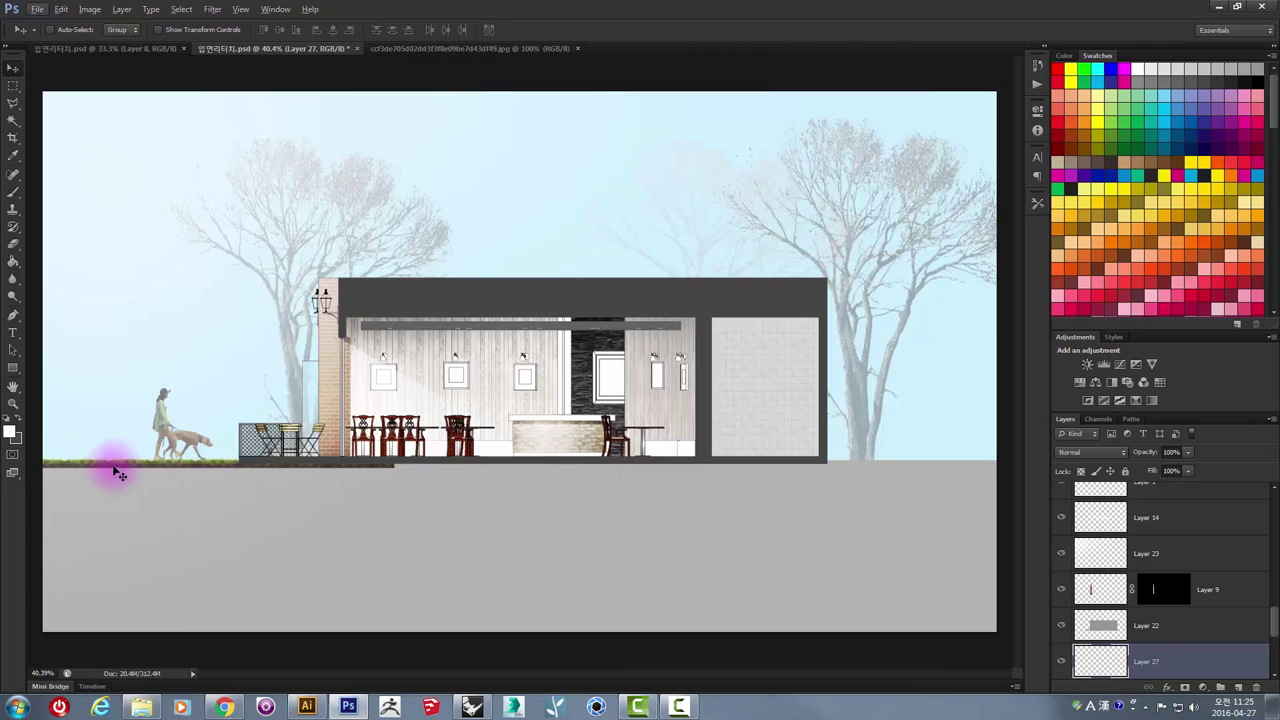
drag(92, 466, 444, 473)
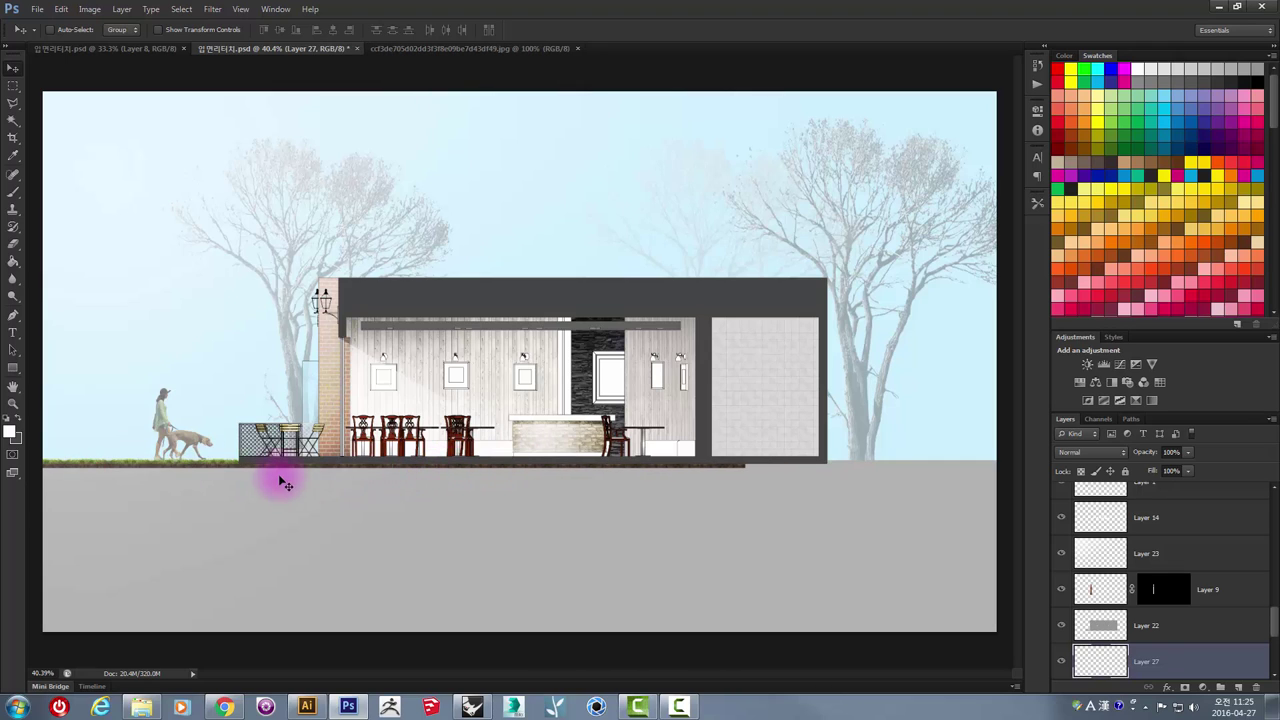
key(ctrl+e)
alt+drag(208, 465, 580, 477)
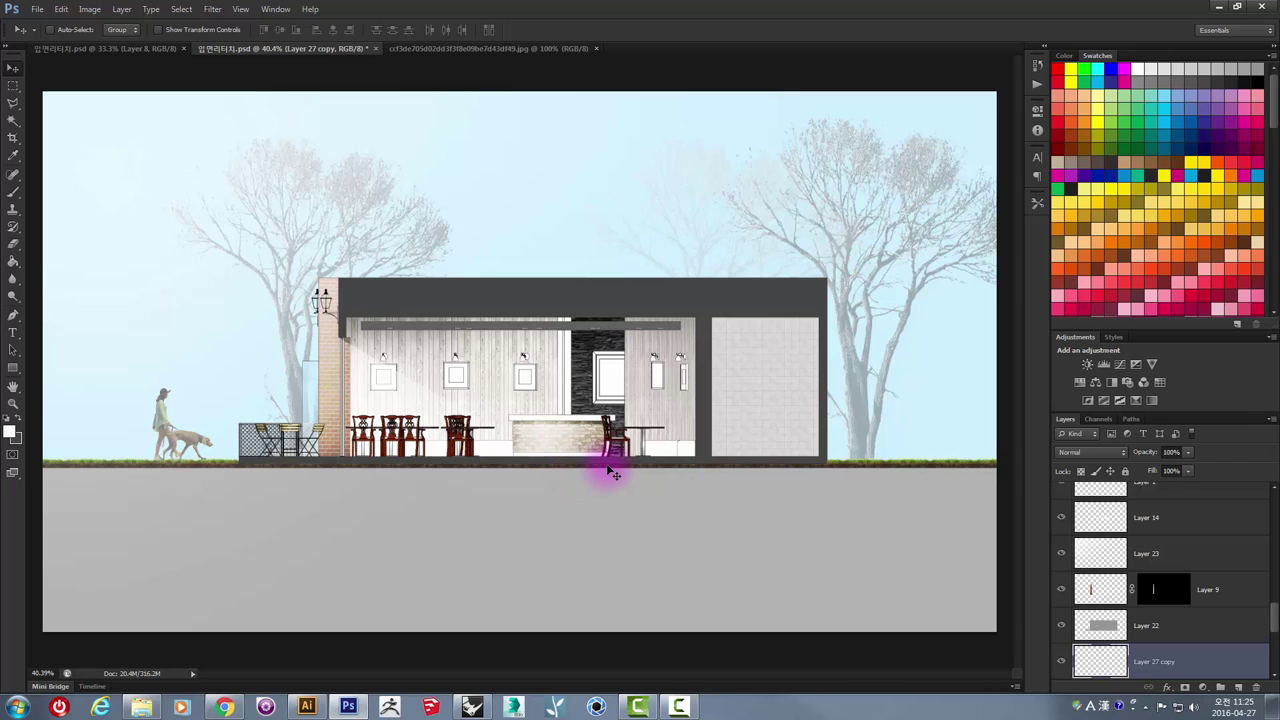
key(ctrl+e)
scroll(655, 505, down, 1)
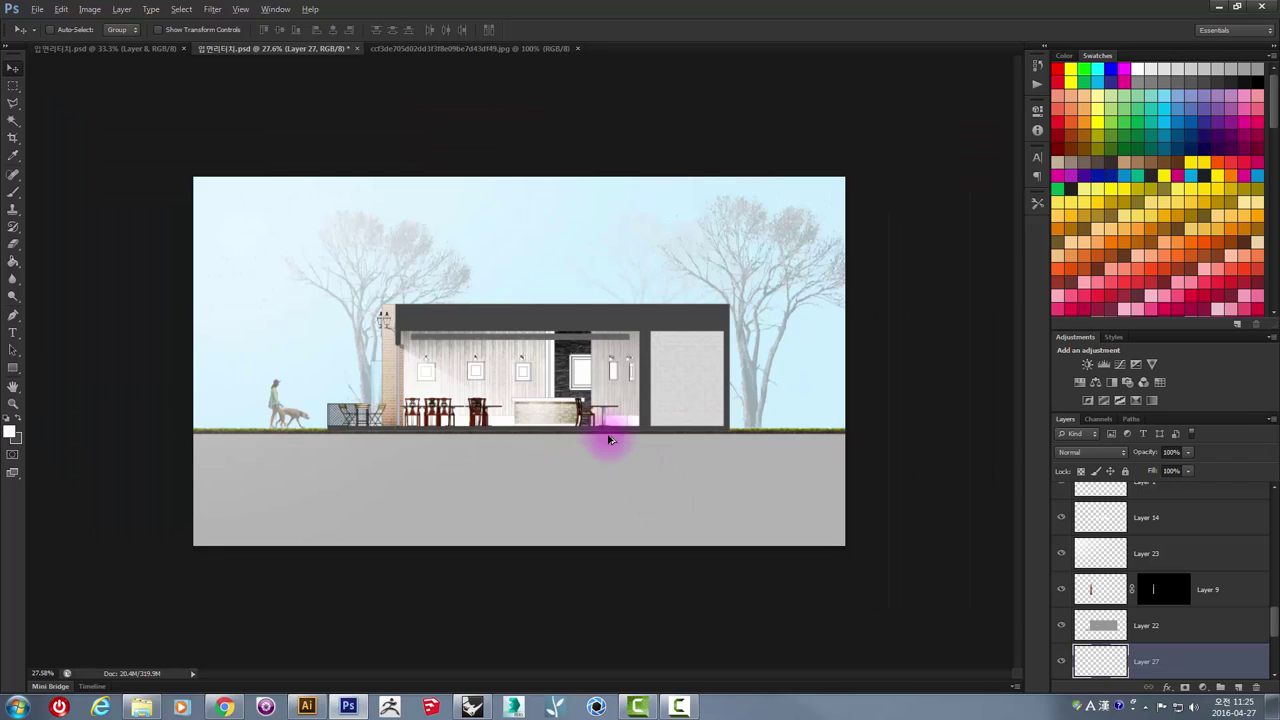
scroll(443, 366, up, 2)
scroll(371, 371, up, 1)
drag(360, 367, 610, 457)
scroll(451, 388, down, 1)
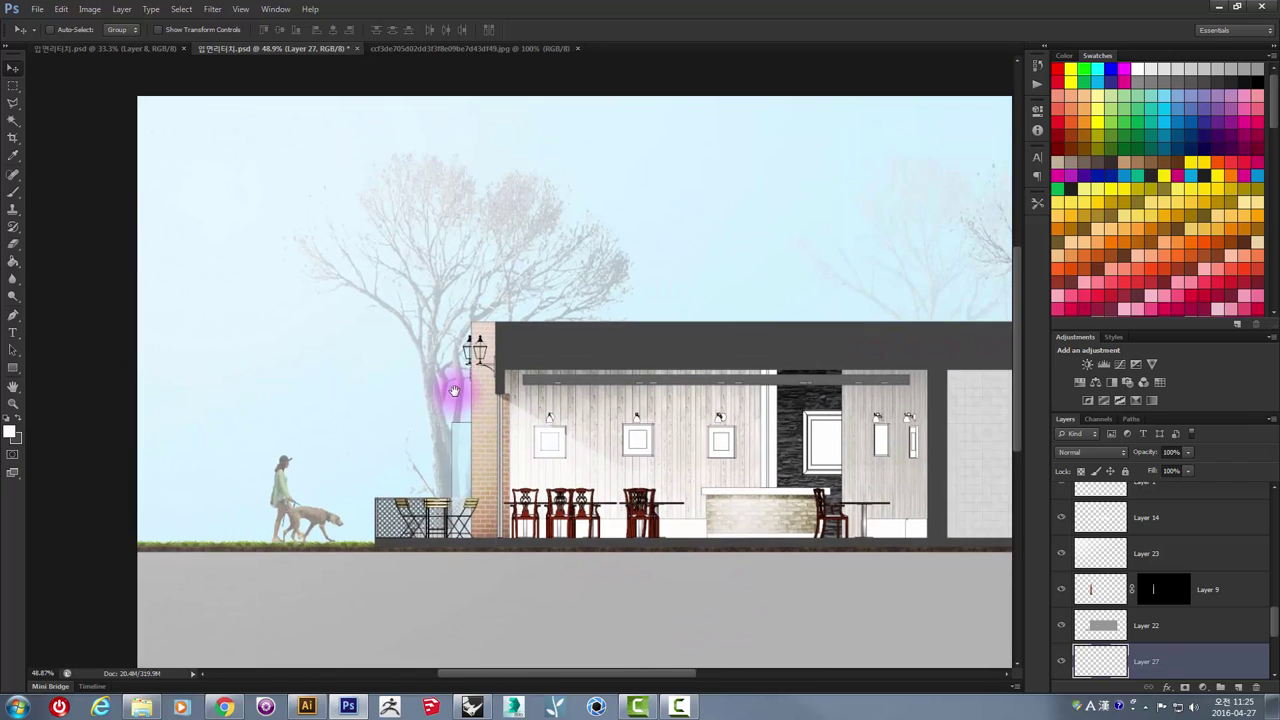
scroll(451, 388, down, 1)
scroll(451, 388, down, 1)
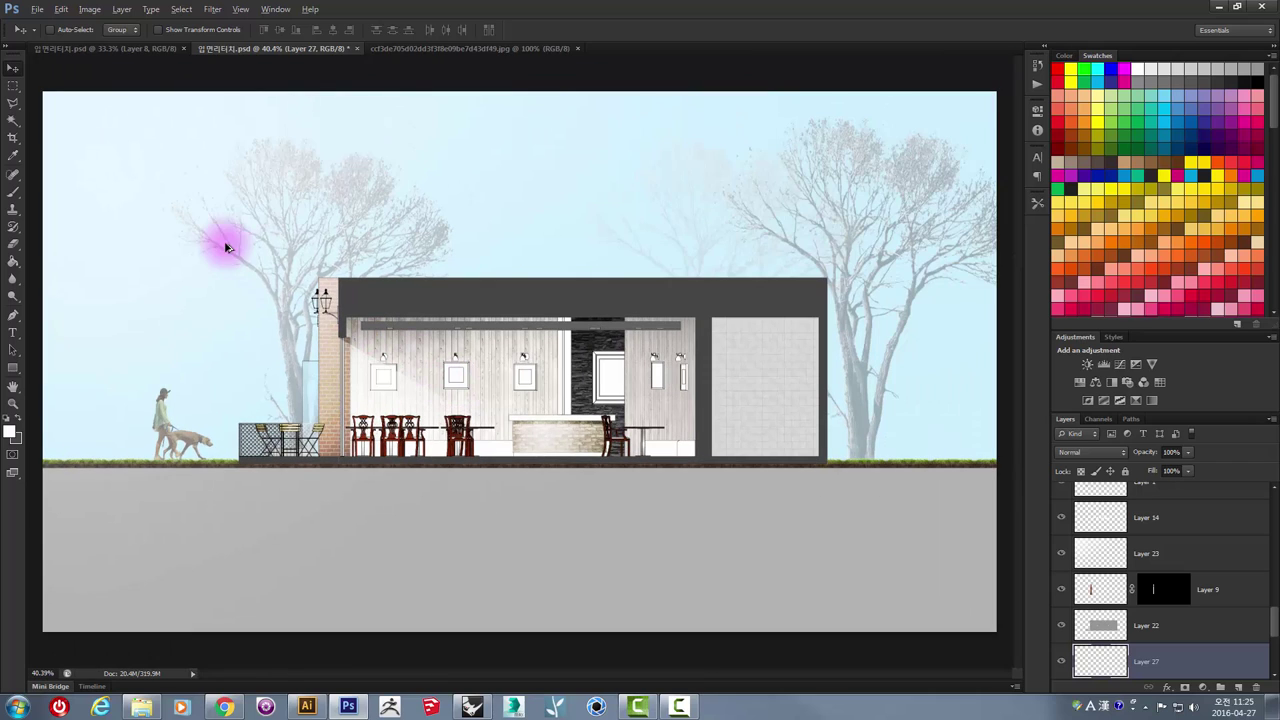
- Pick the Brush tool and switch over to the web browser
key(alt)
click(36, 10)
click(13, 190)
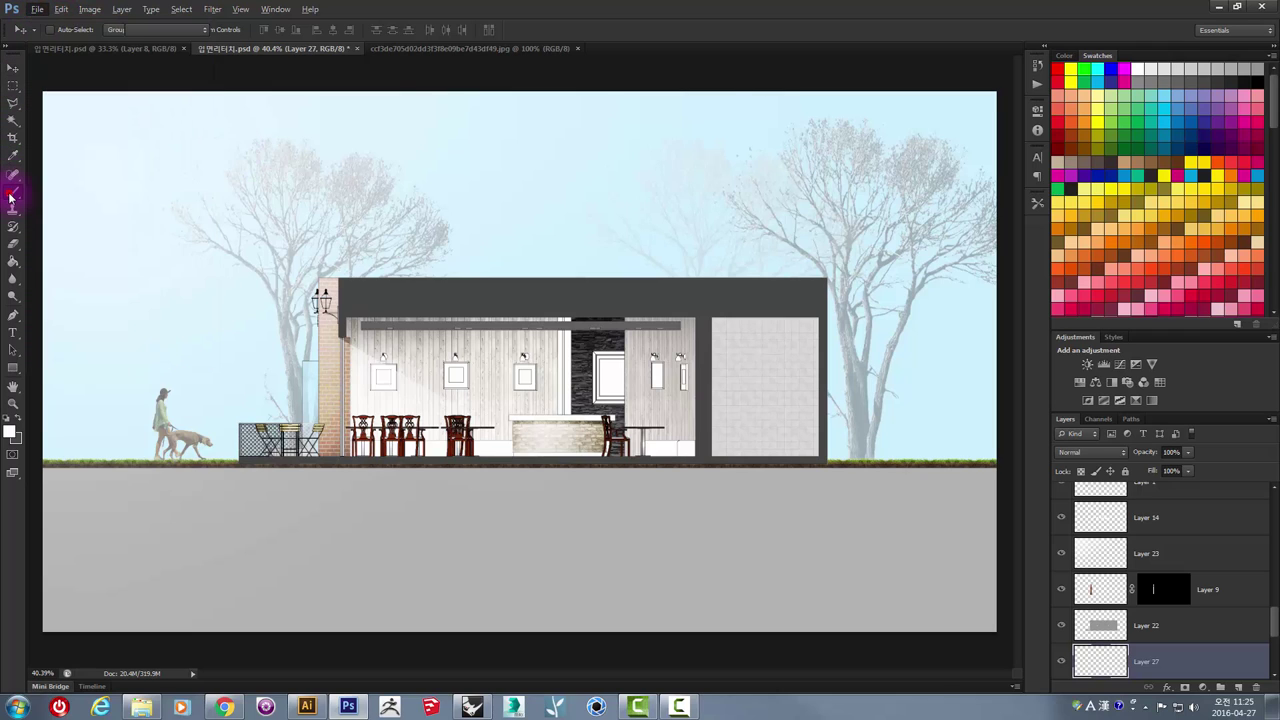
click(228, 707)
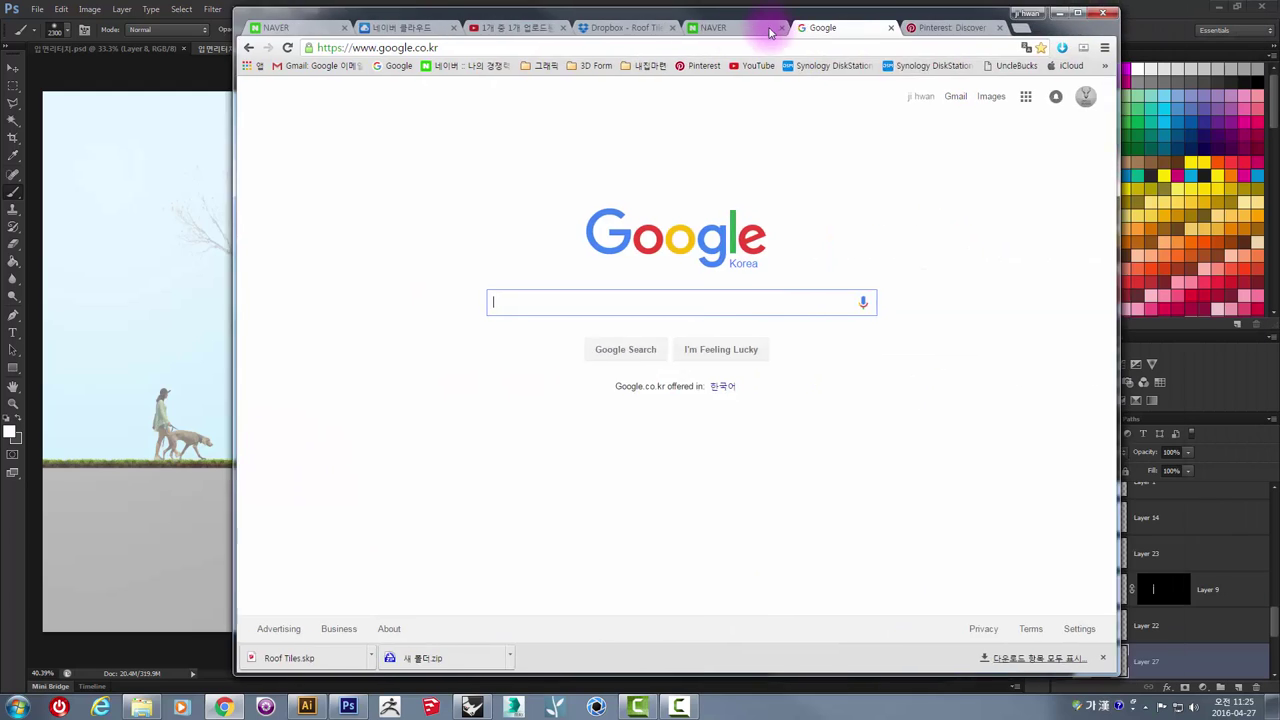
- Google 'photoshop brushes' from the suggestions and show the Images results
drag(771, 23, 657, 43)
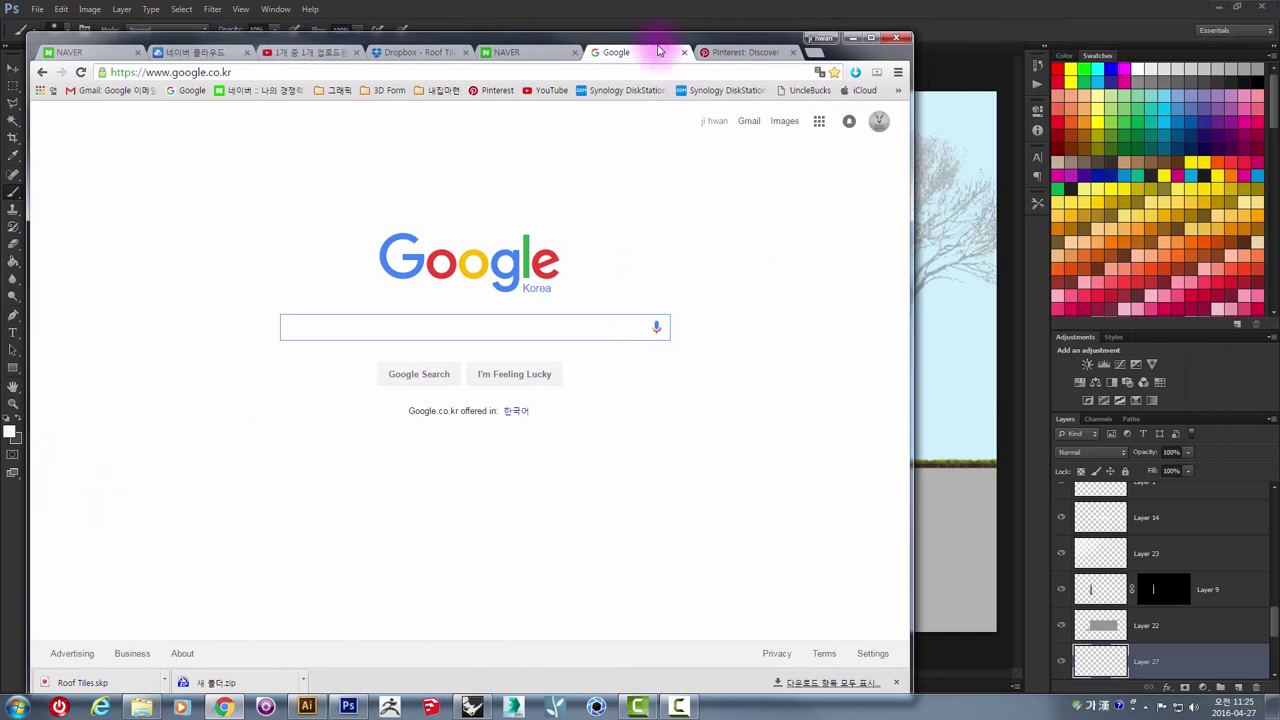
click(380, 340)
text(ㅔ)
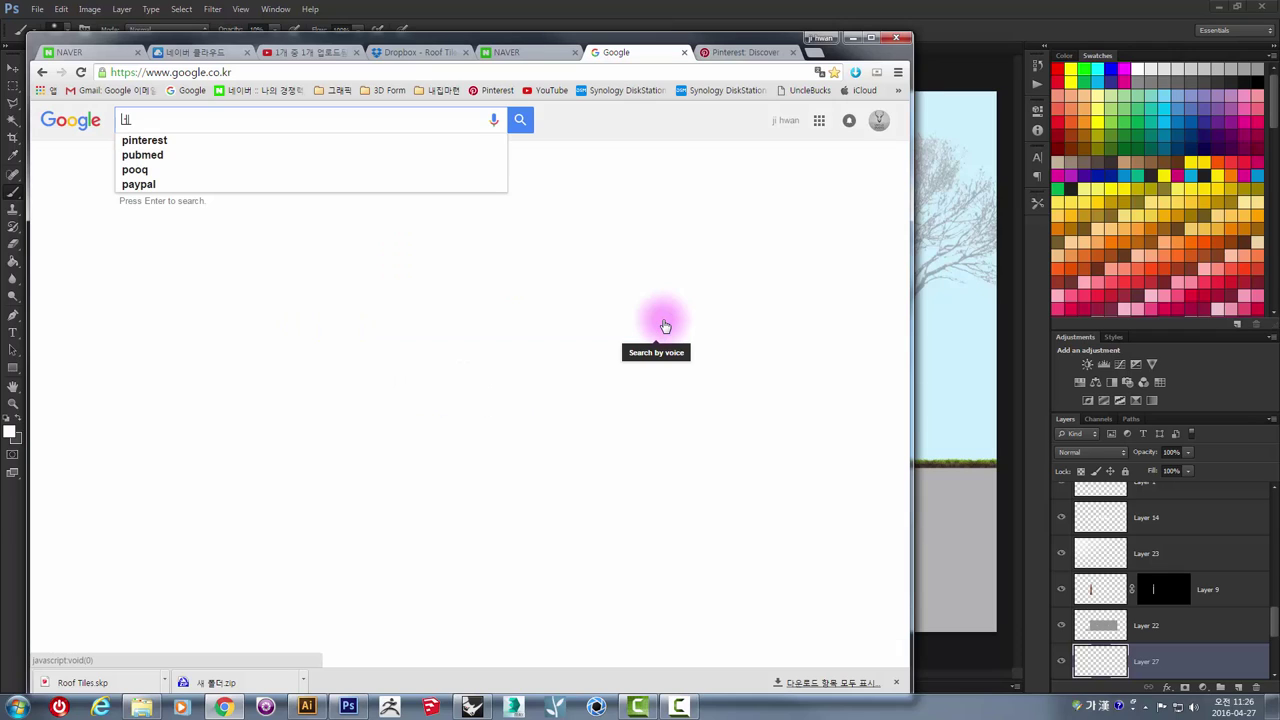
text(ho)
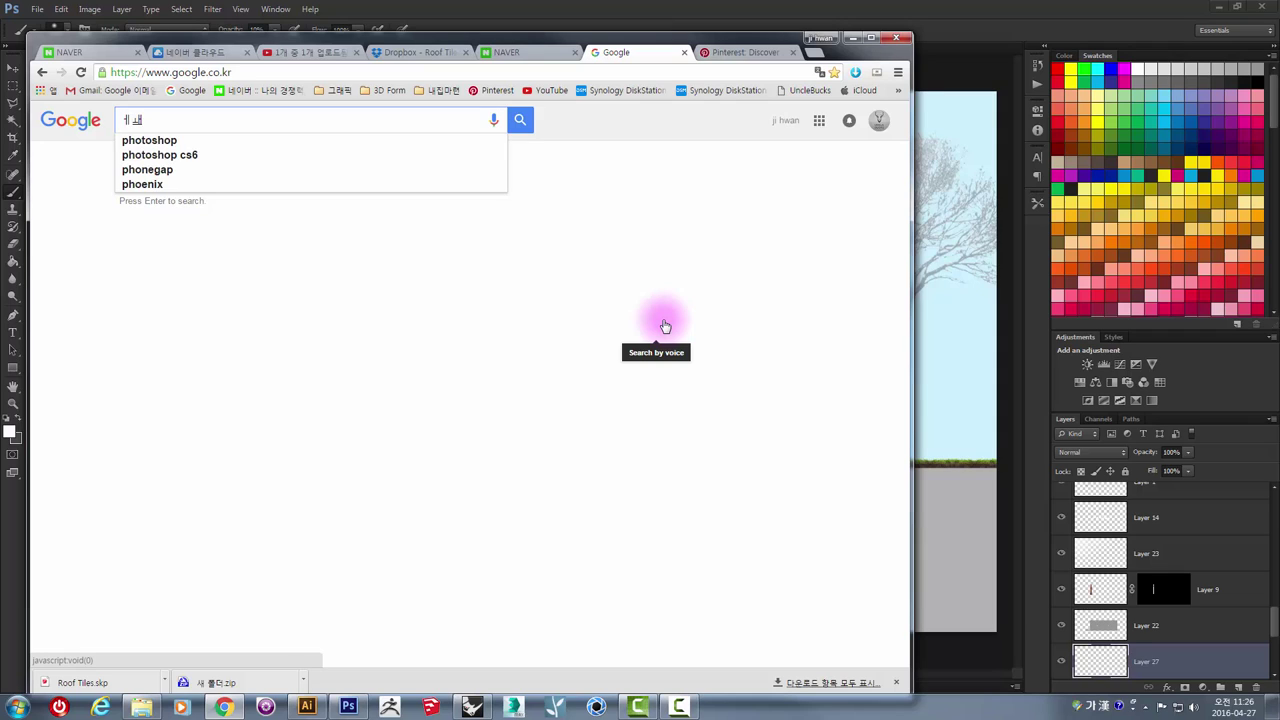
key(BackSpace)
key(BackSpace)
text(p)
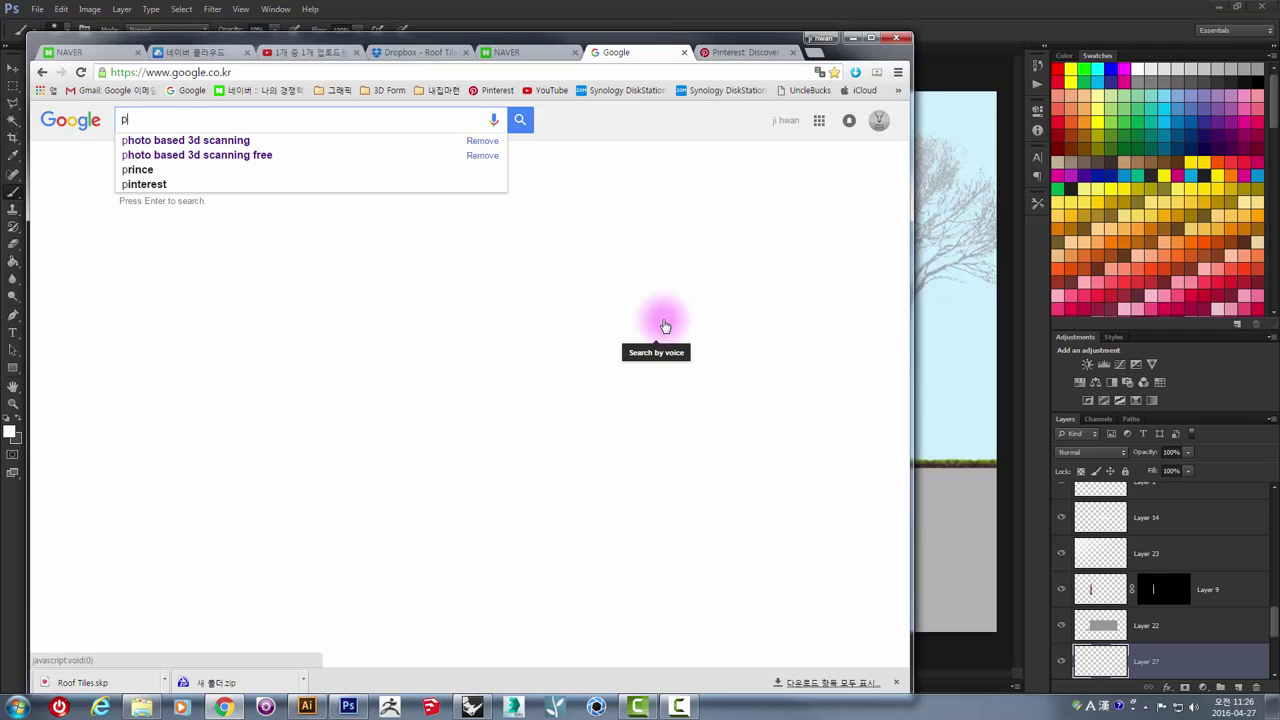
text(hoto)
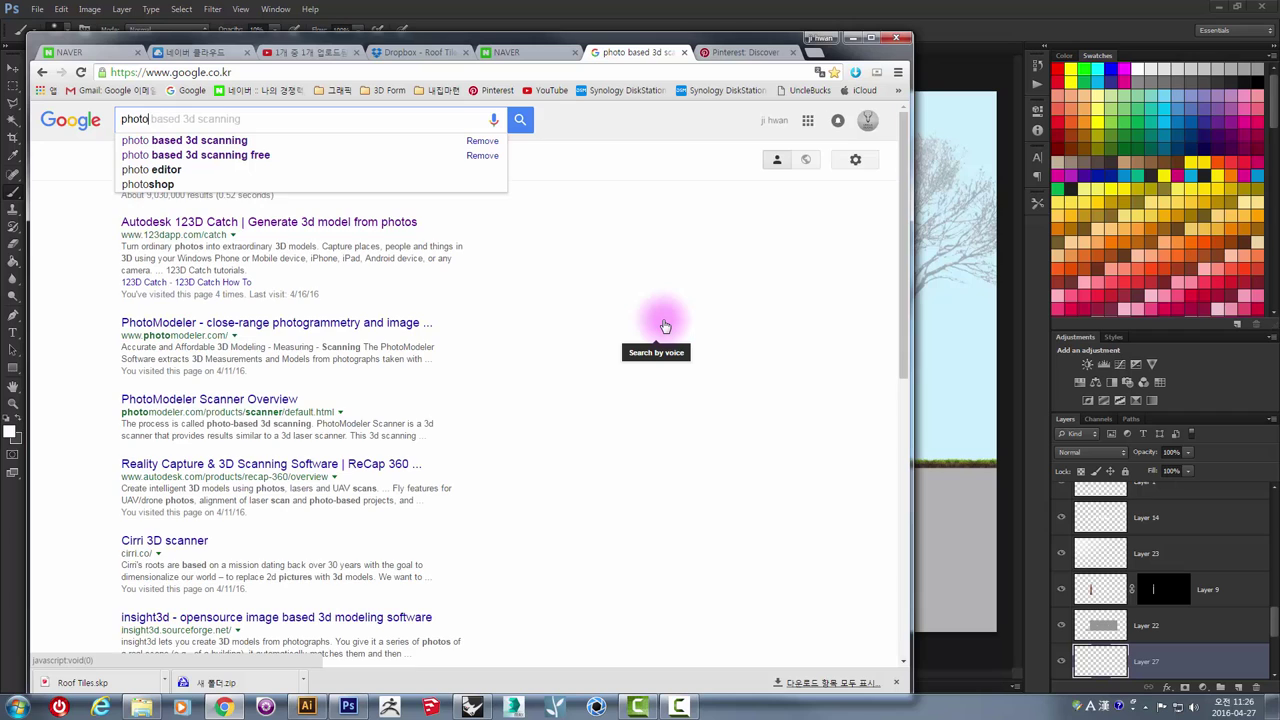
text(shop)
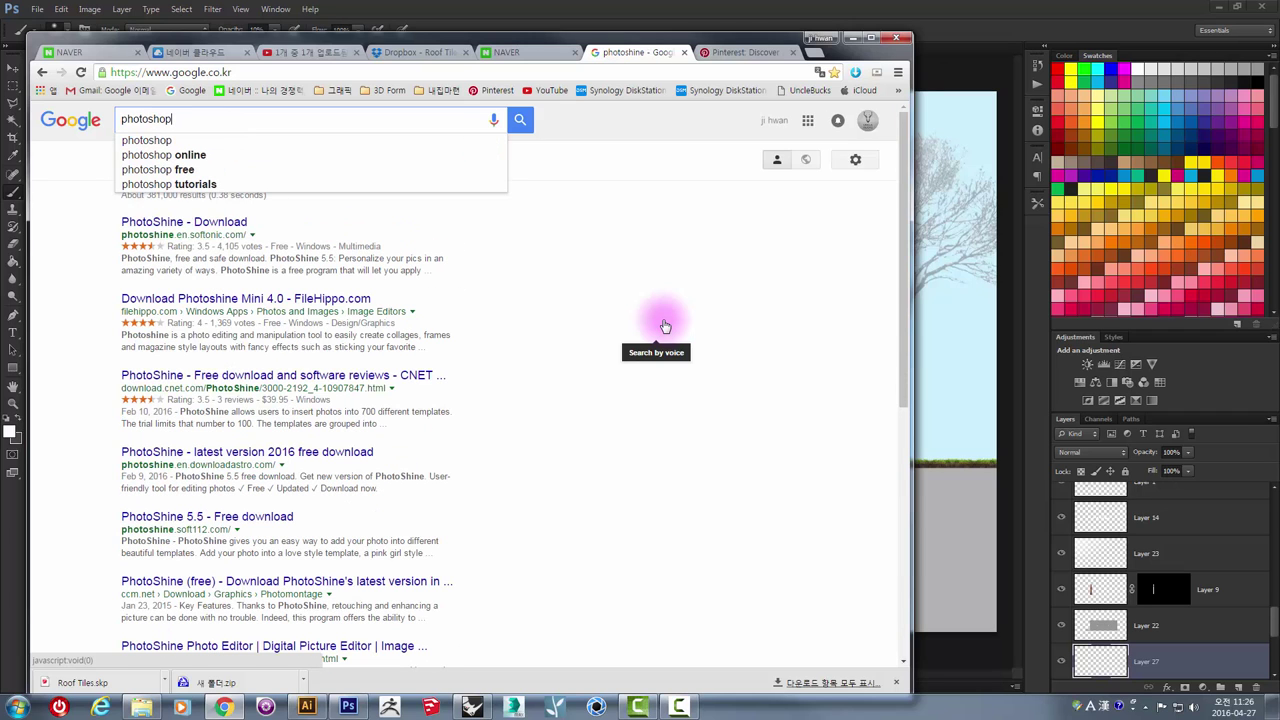
text( b)
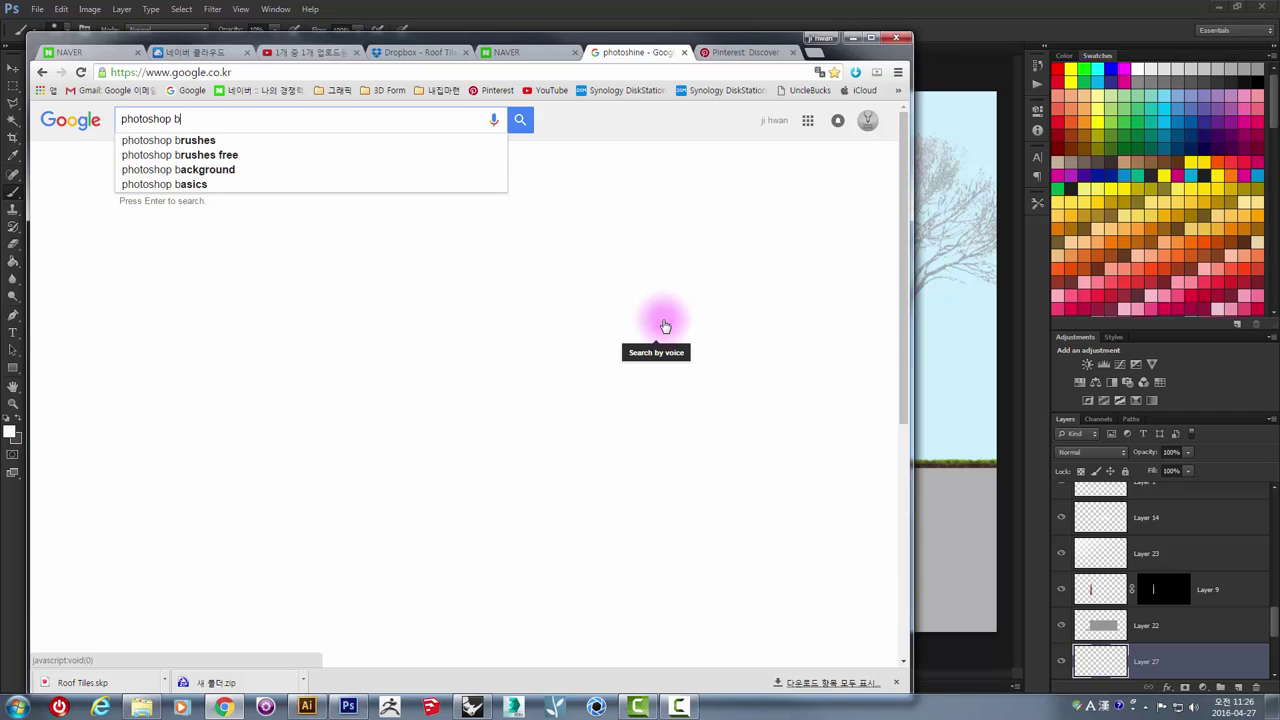
key(Down)
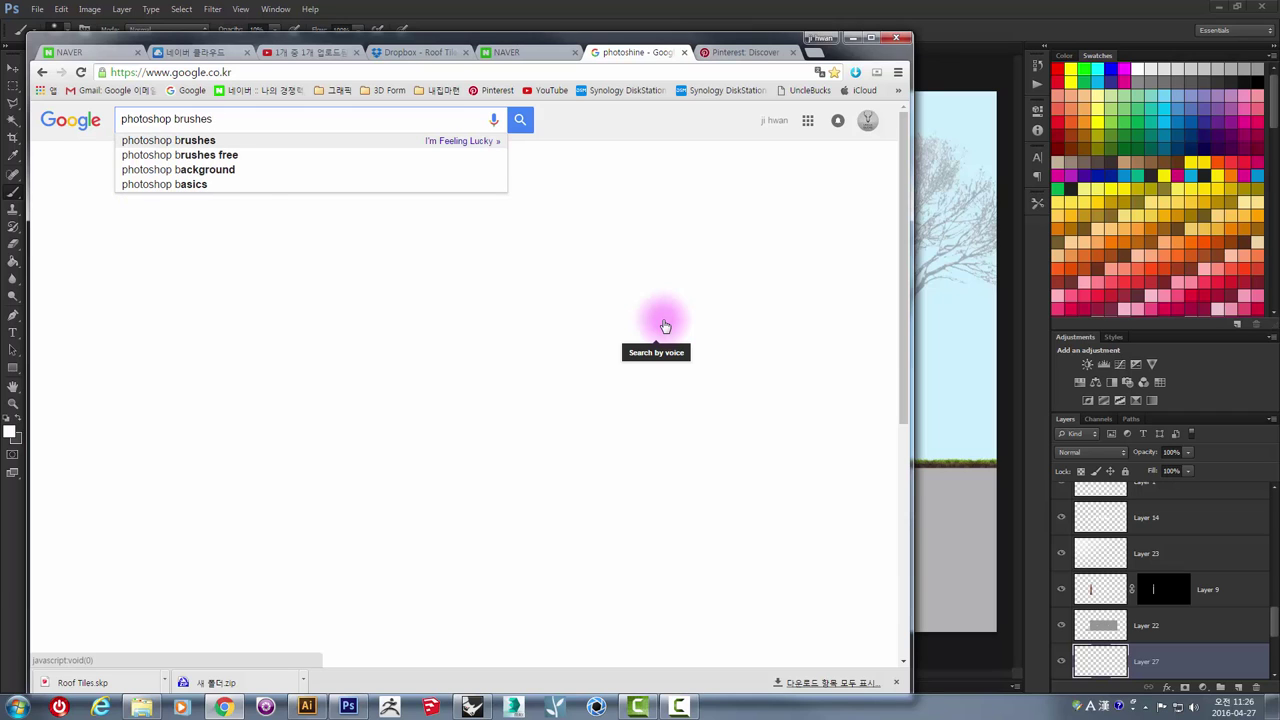
key(Down)
key(Up)
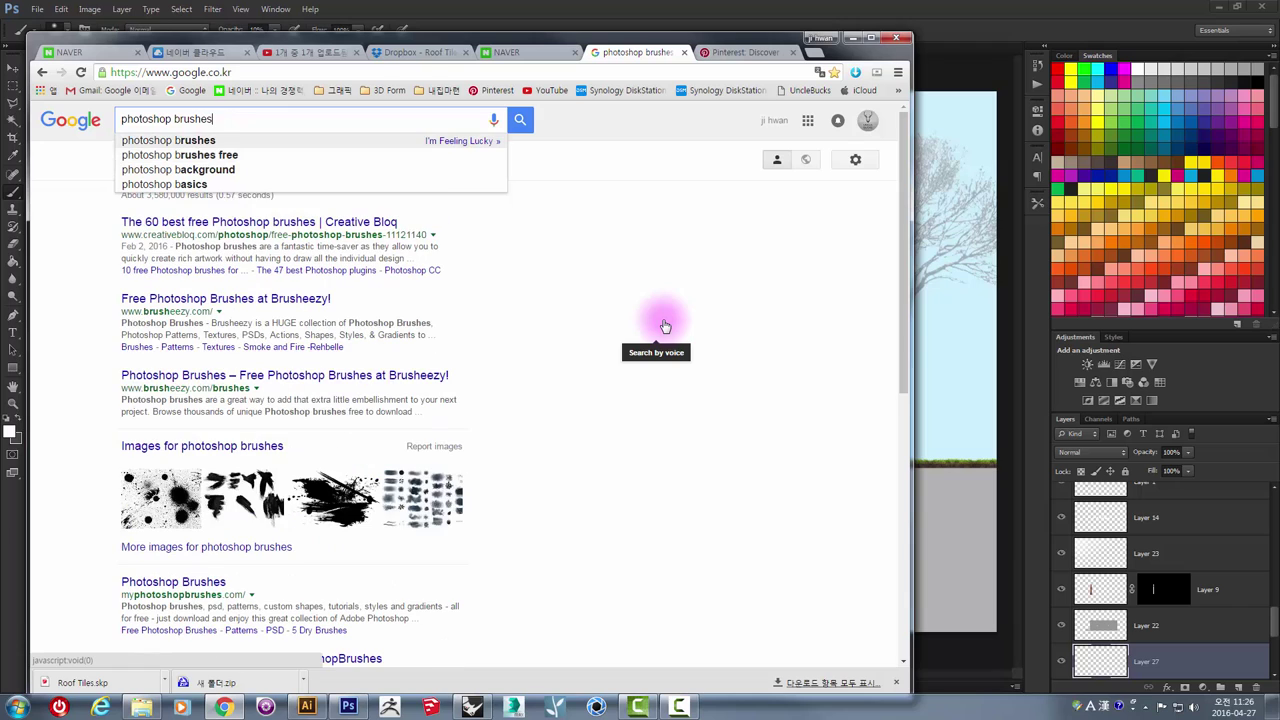
key(Return)
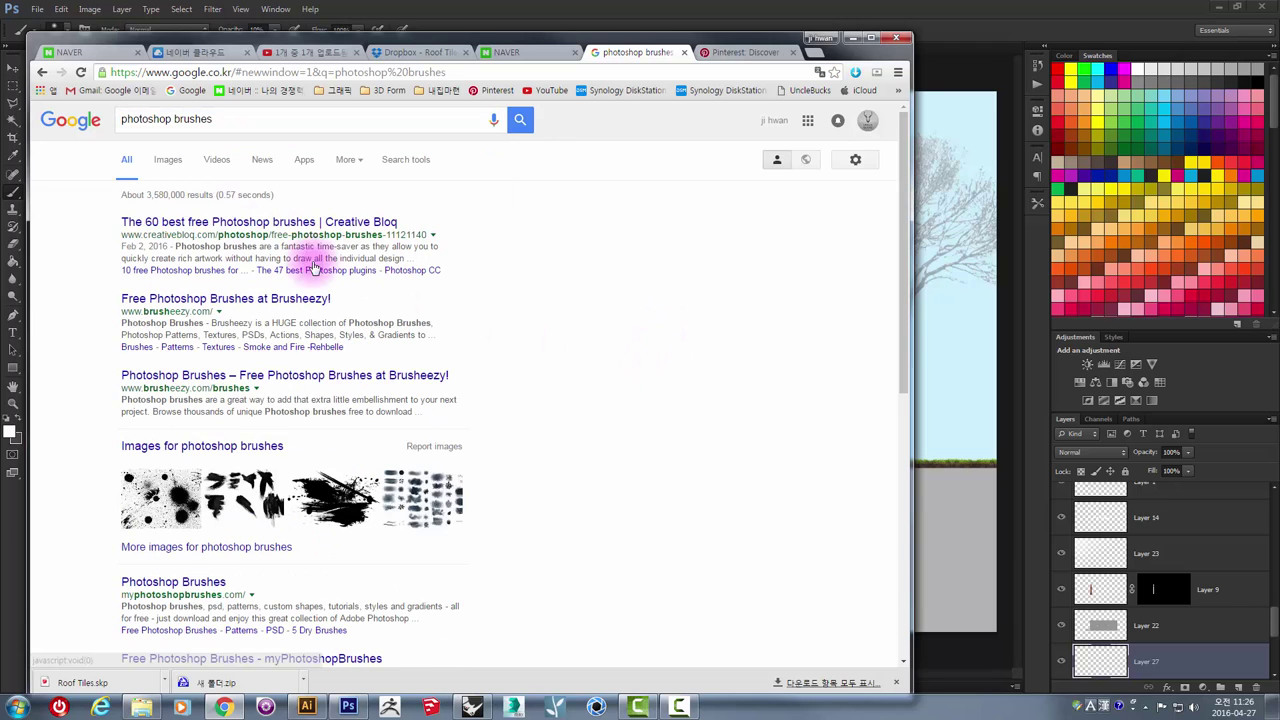
click(168, 163)
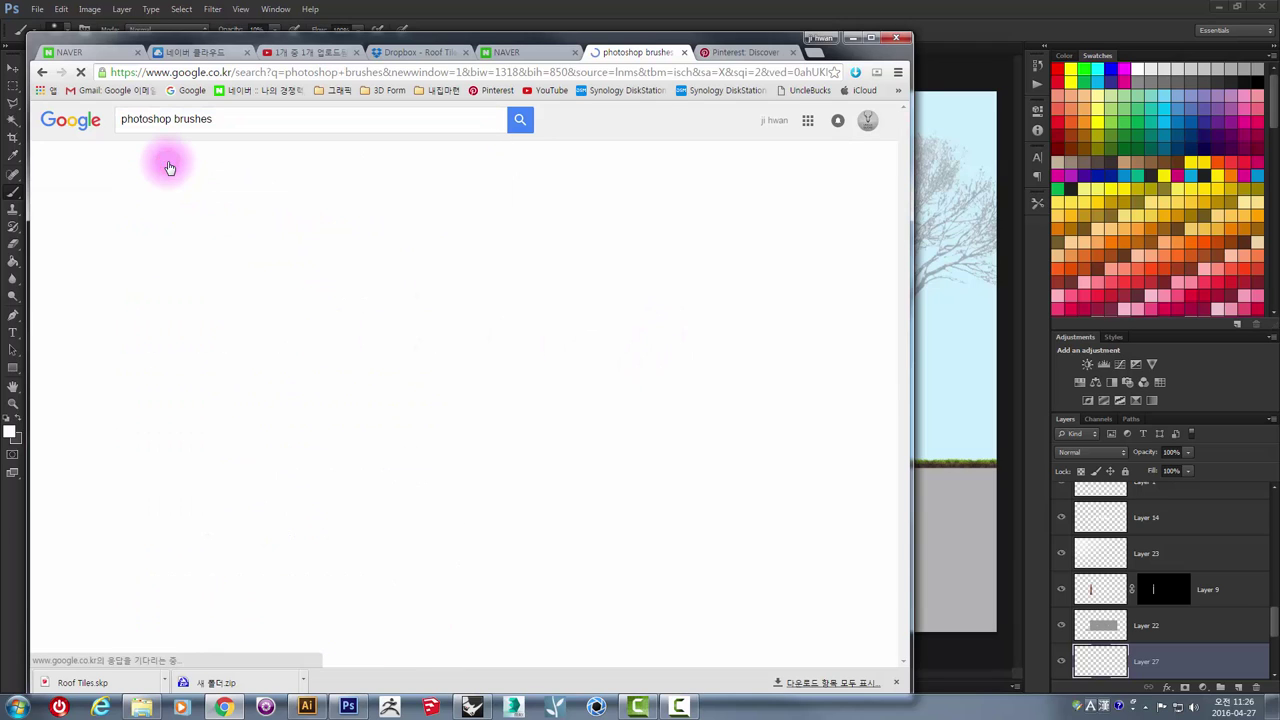
- Browse the brush images, then search for 'photoshop brushes tree'
scroll(388, 362, down, 2)
scroll(388, 362, down, 2)
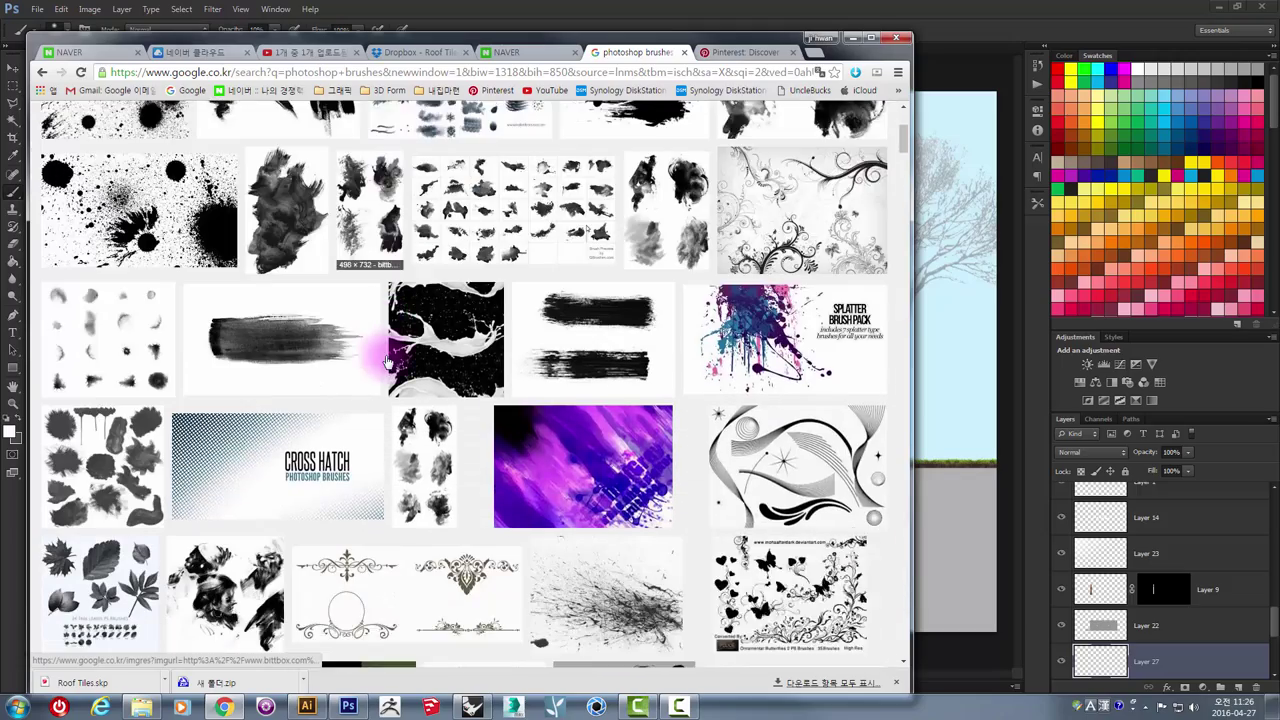
scroll(395, 370, down, 3)
scroll(398, 370, down, 2)
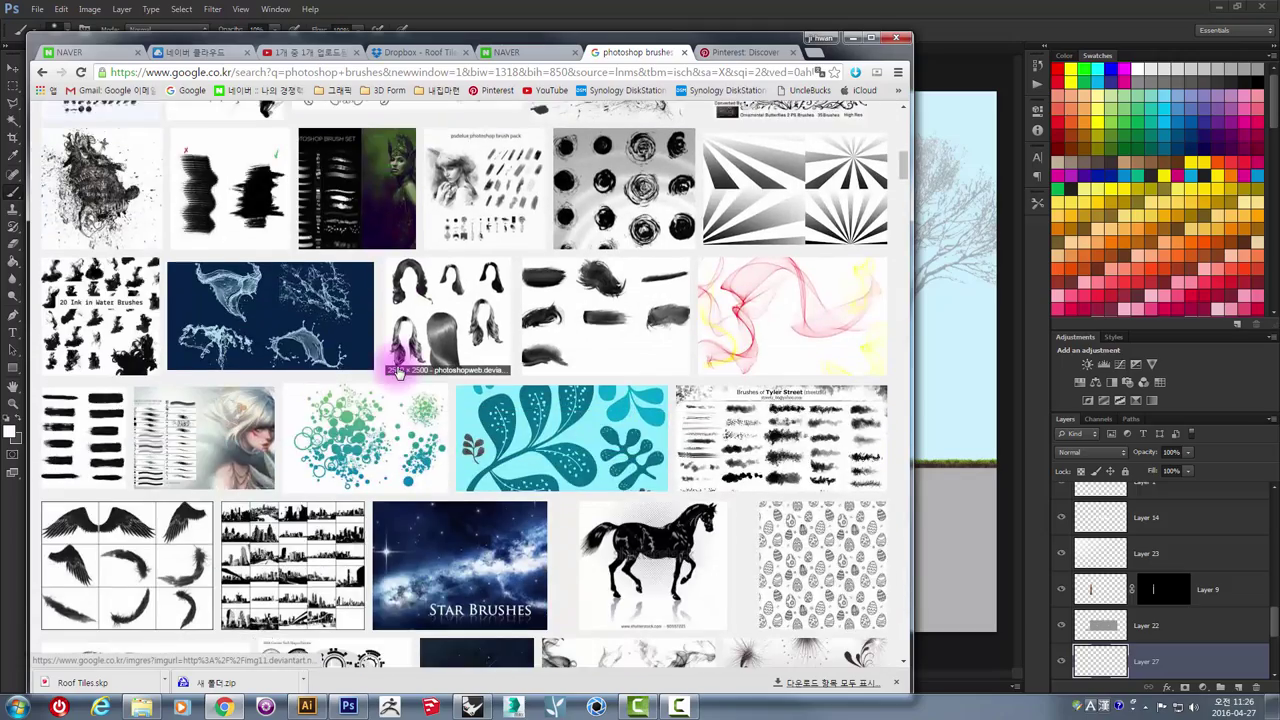
scroll(400, 365, down, 2)
scroll(395, 365, up, 5)
scroll(385, 365, up, 5)
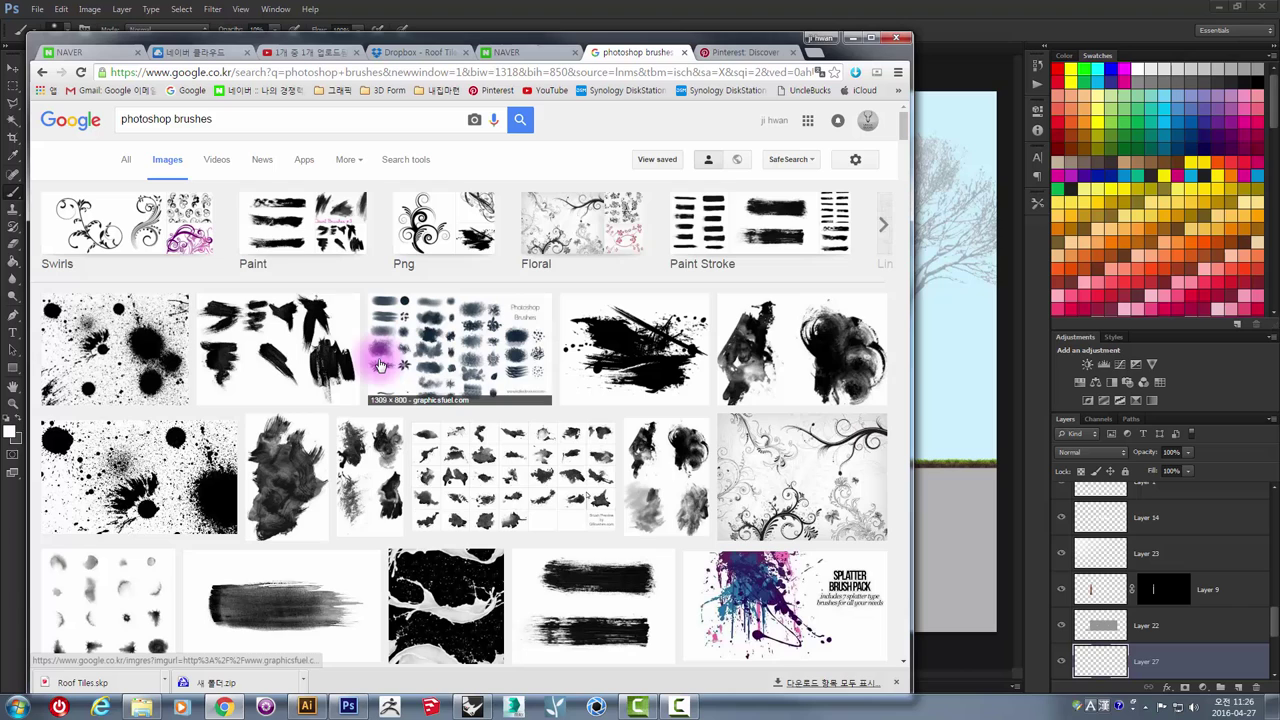
click(228, 117)
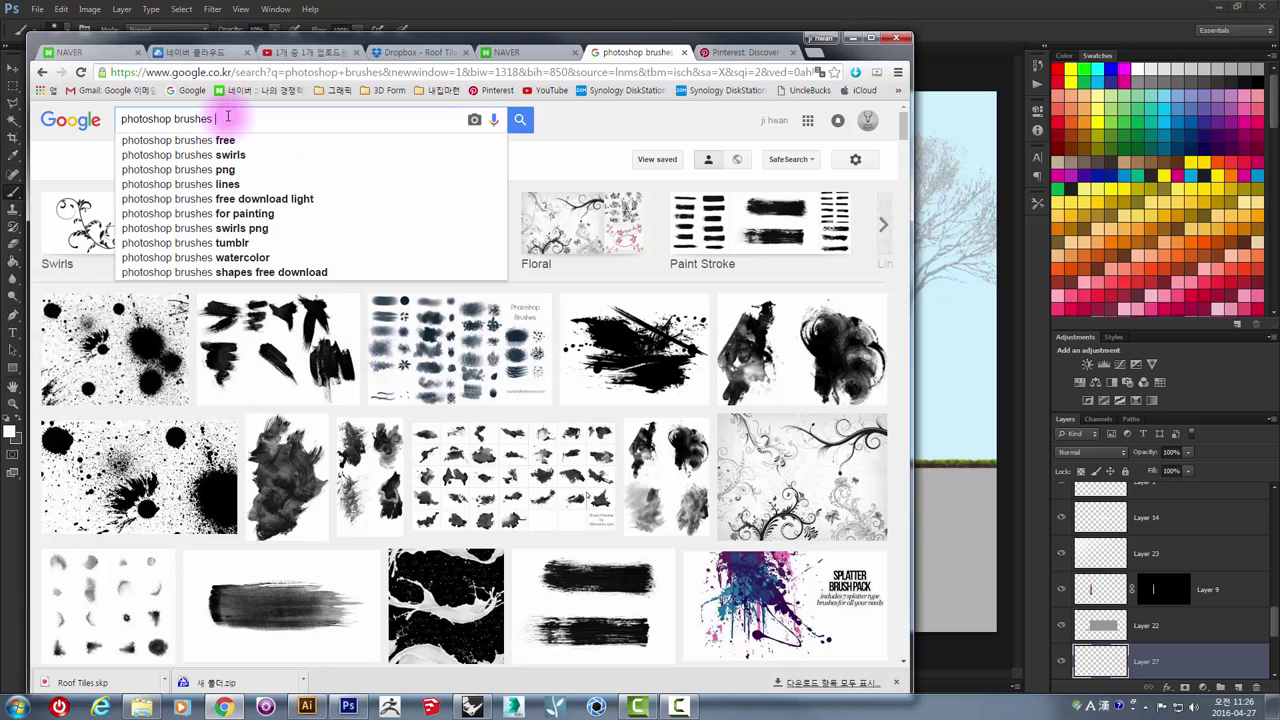
text(tree)
key(Return)
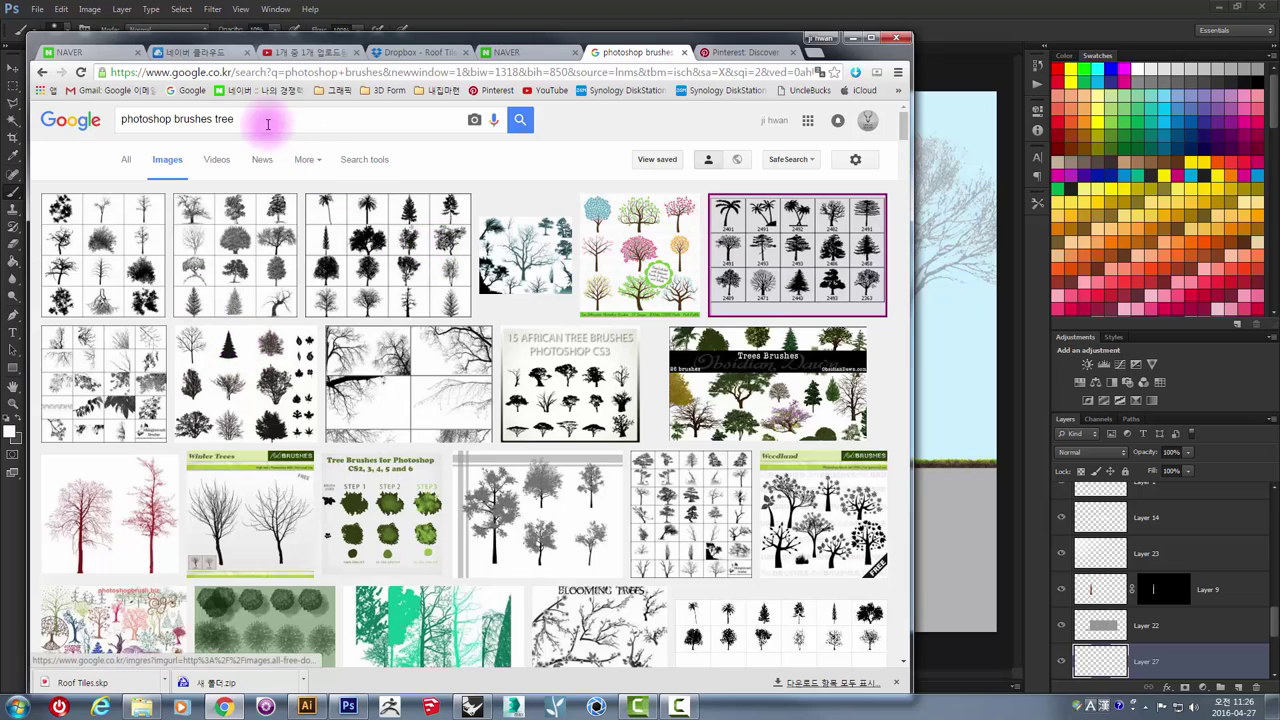
- Change the image query to 'photoshop brushes clouds' and search
click(253, 117)
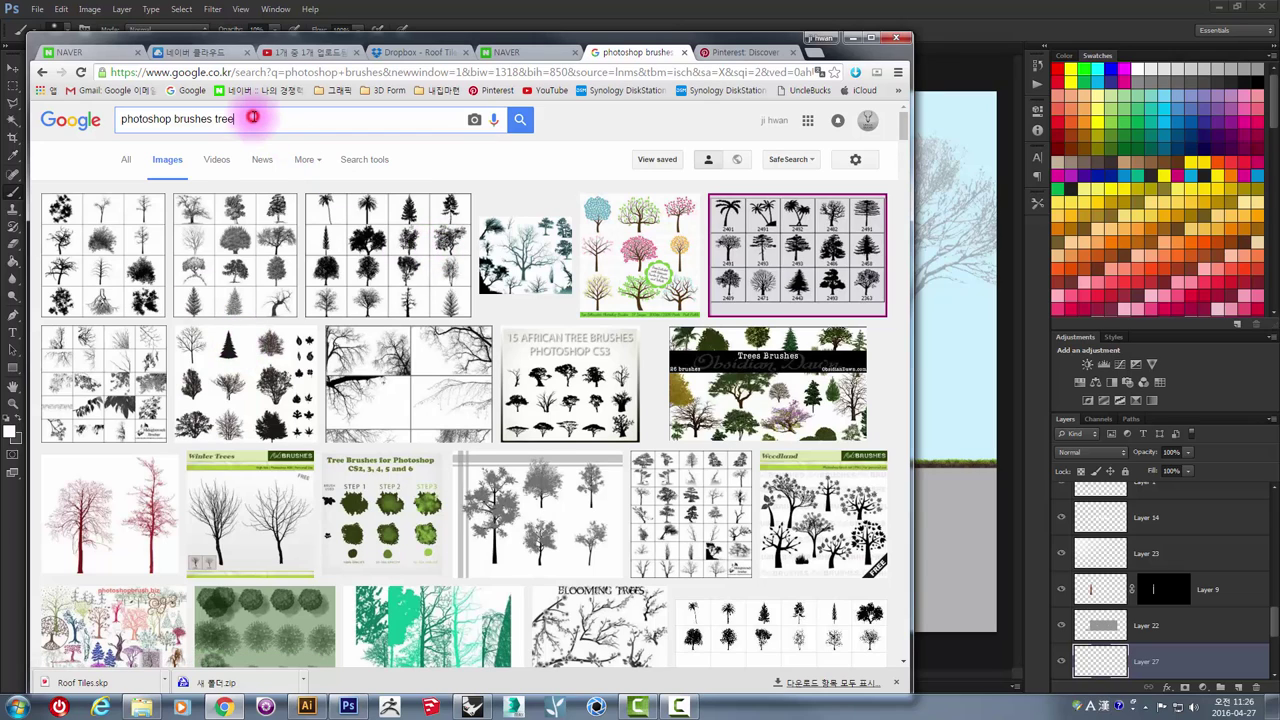
key(BackSpace)
key(BackSpace)
text(clo)
key(BackSpace)
key(BackSpace)
text(clou)
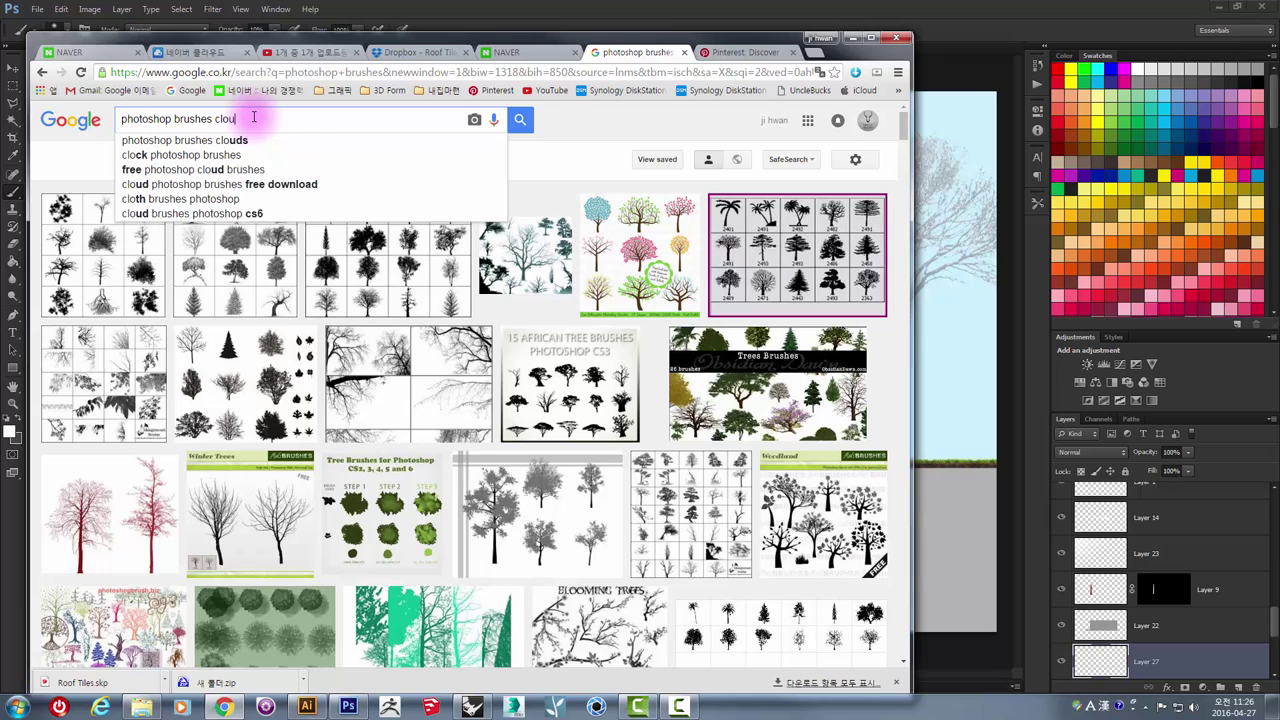
text(d)
text(s)
key(Return)
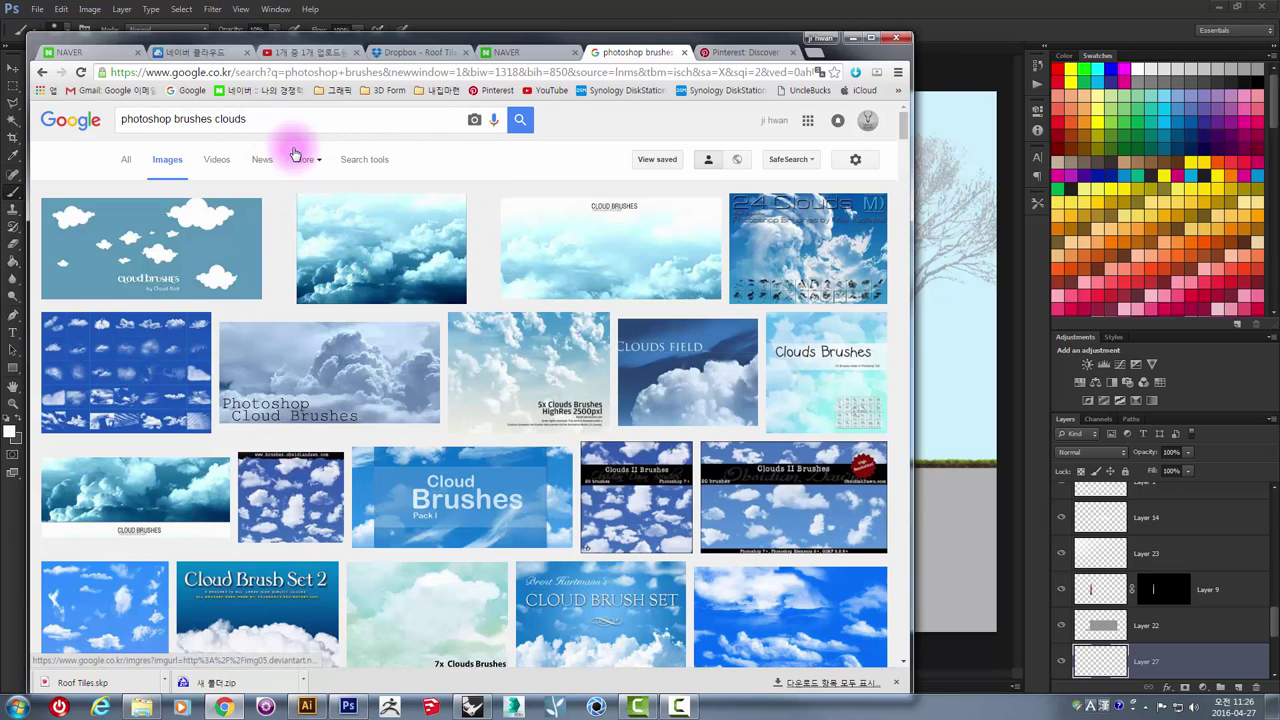
- Change the image query to 'photoshop brushes mountain' and search
click(269, 119)
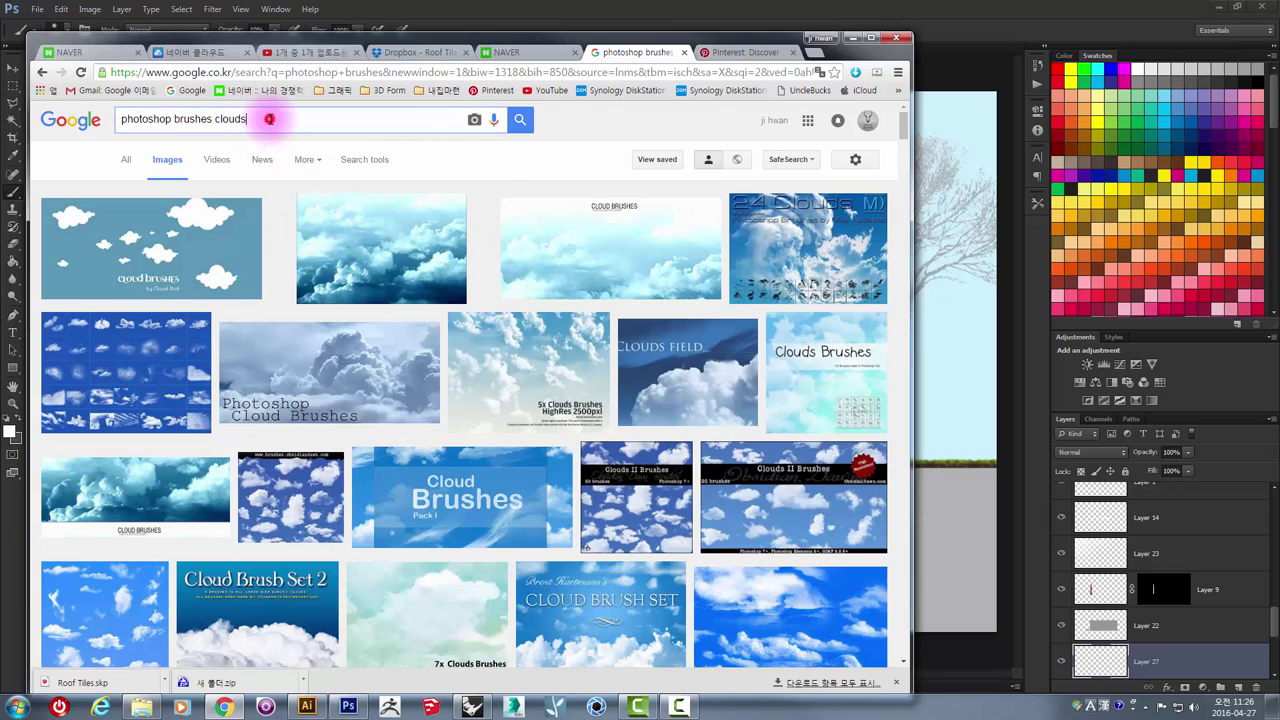
key(BackSpace)
key(BackSpace)
key(BackSpace)
key(BackSpace)
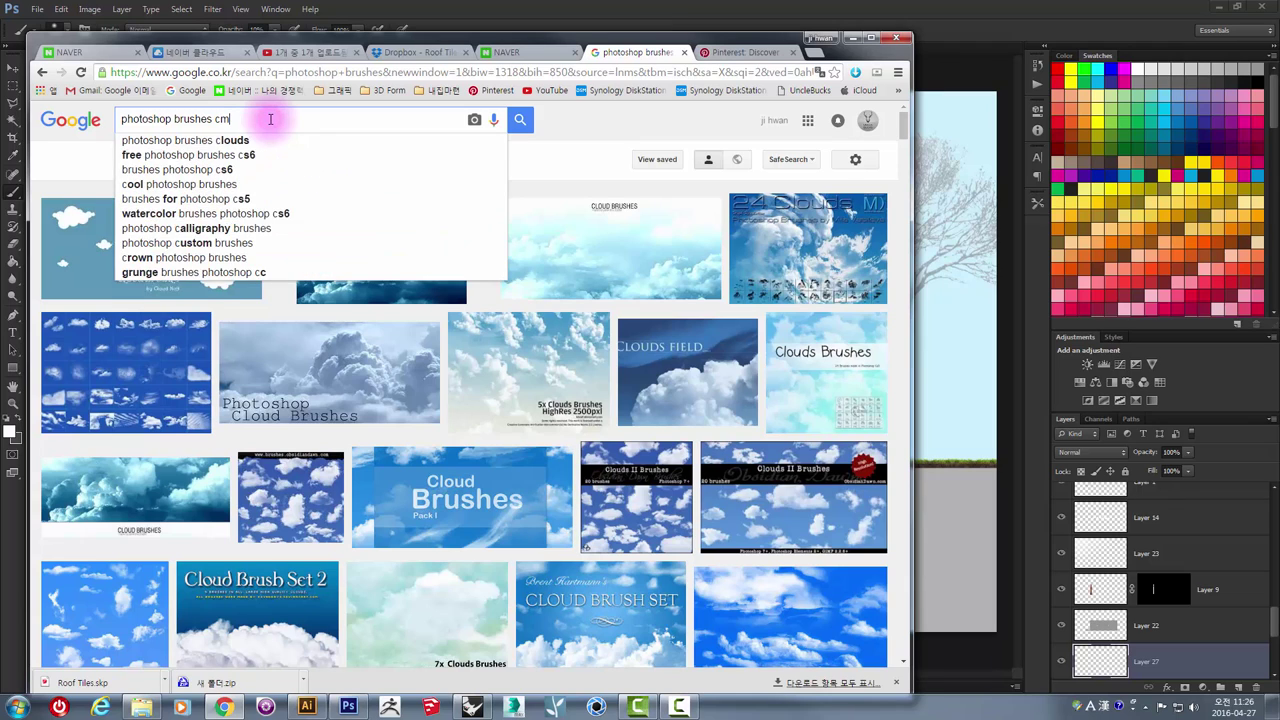
key(BackSpace)
key(BackSpace)
text(mou)
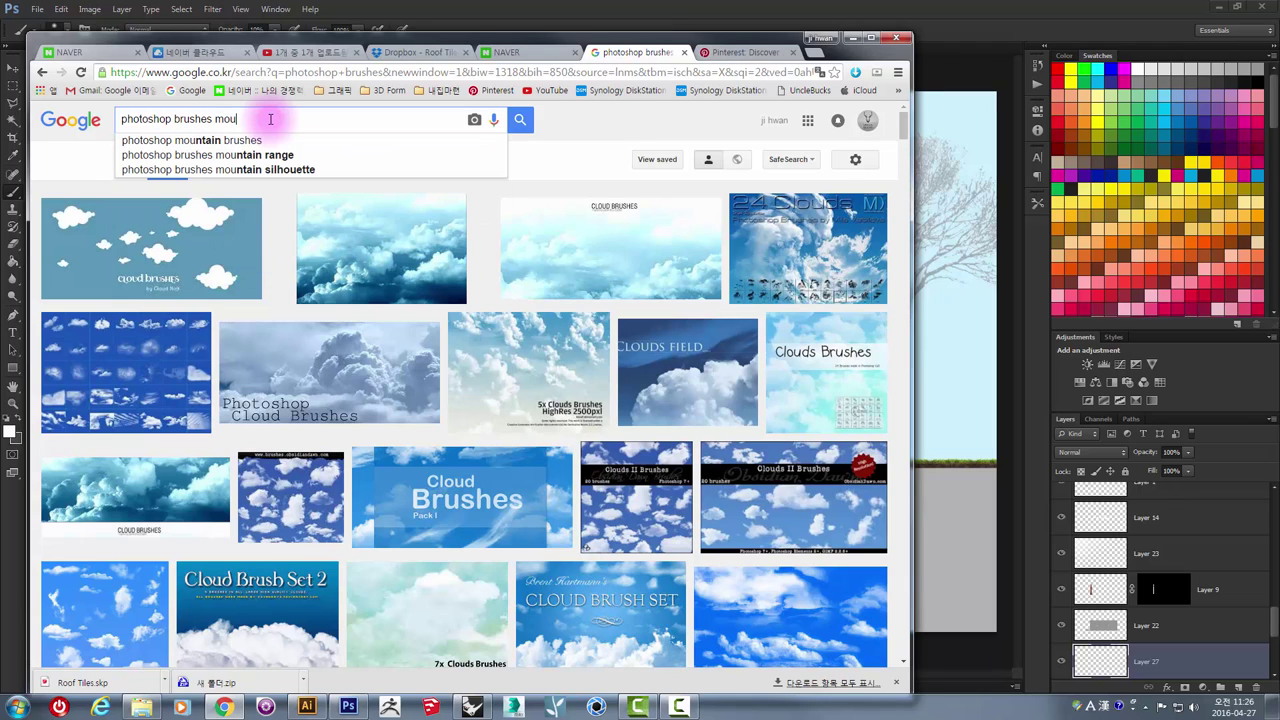
key(Down)
key(Down)
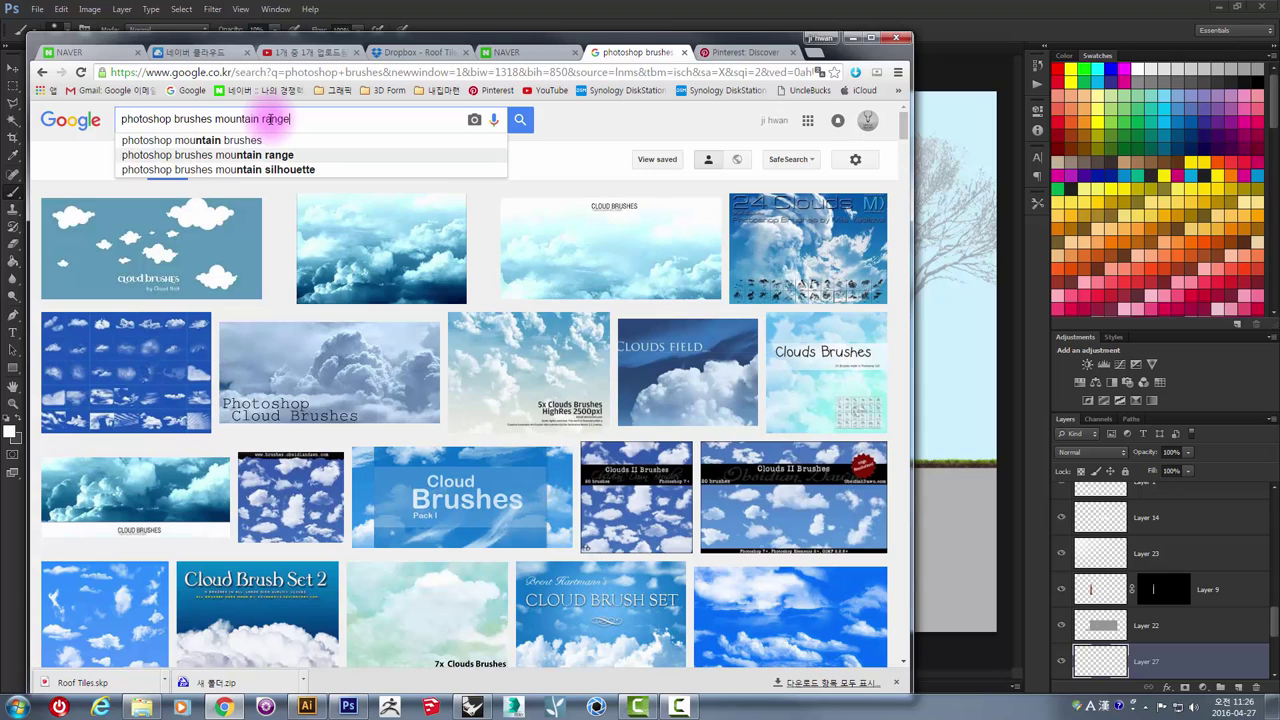
key(BackSpace)
key(BackSpace)
key(BackSpace)
key(Return)
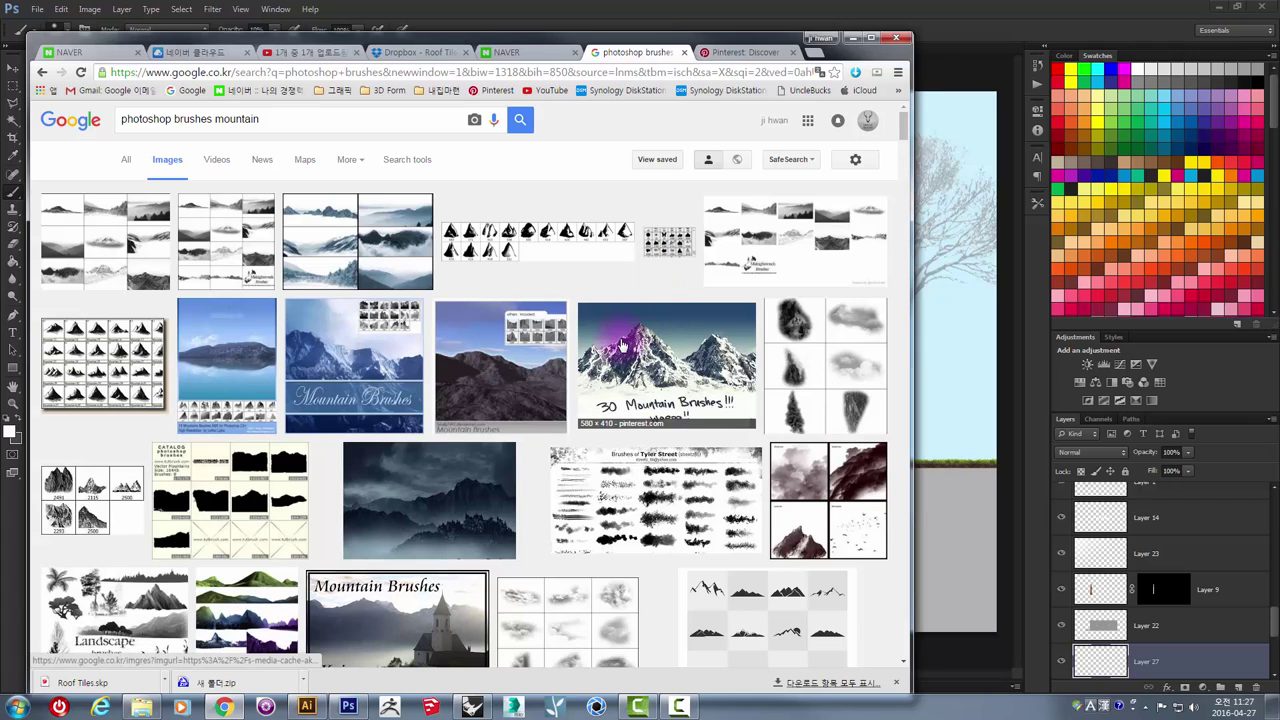
- Change the image query to 'photoshop brushes bird' and search
click(277, 119)
key(BackSpace)
key(BackSpace)
key(BackSpace)
key(BackSpace)
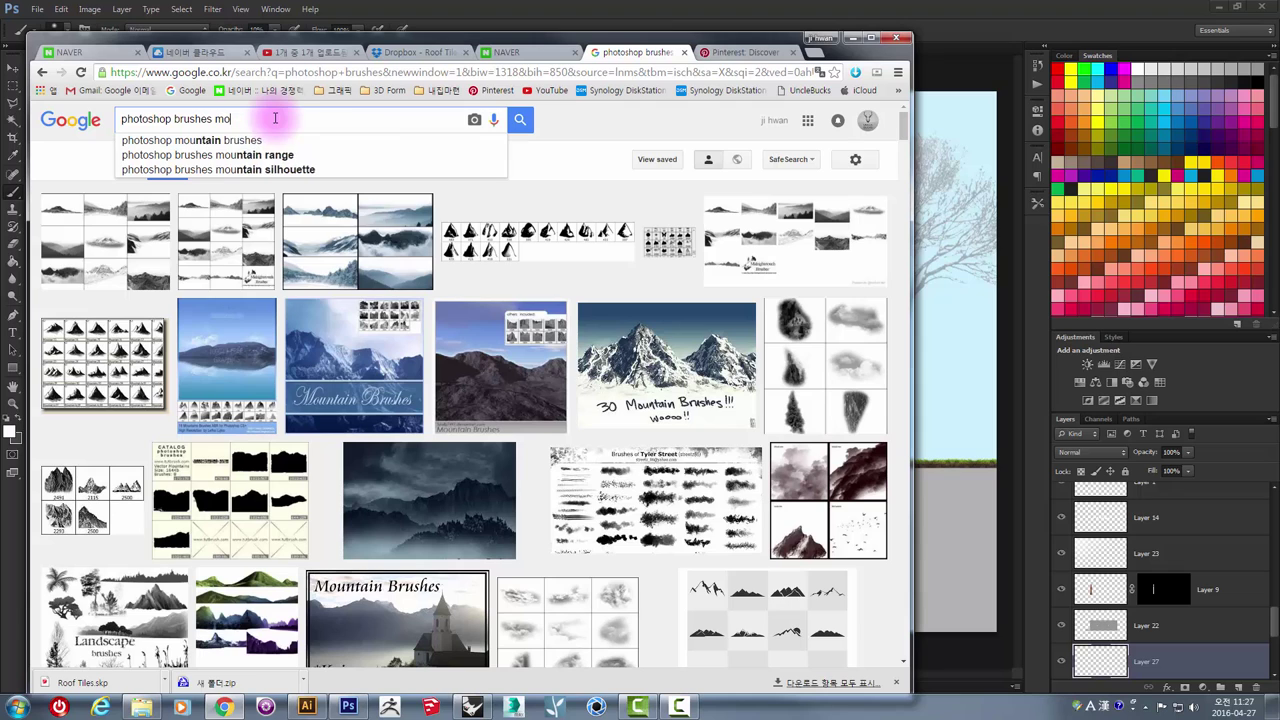
key(BackSpace)
key(BackSpace)
text(bi)
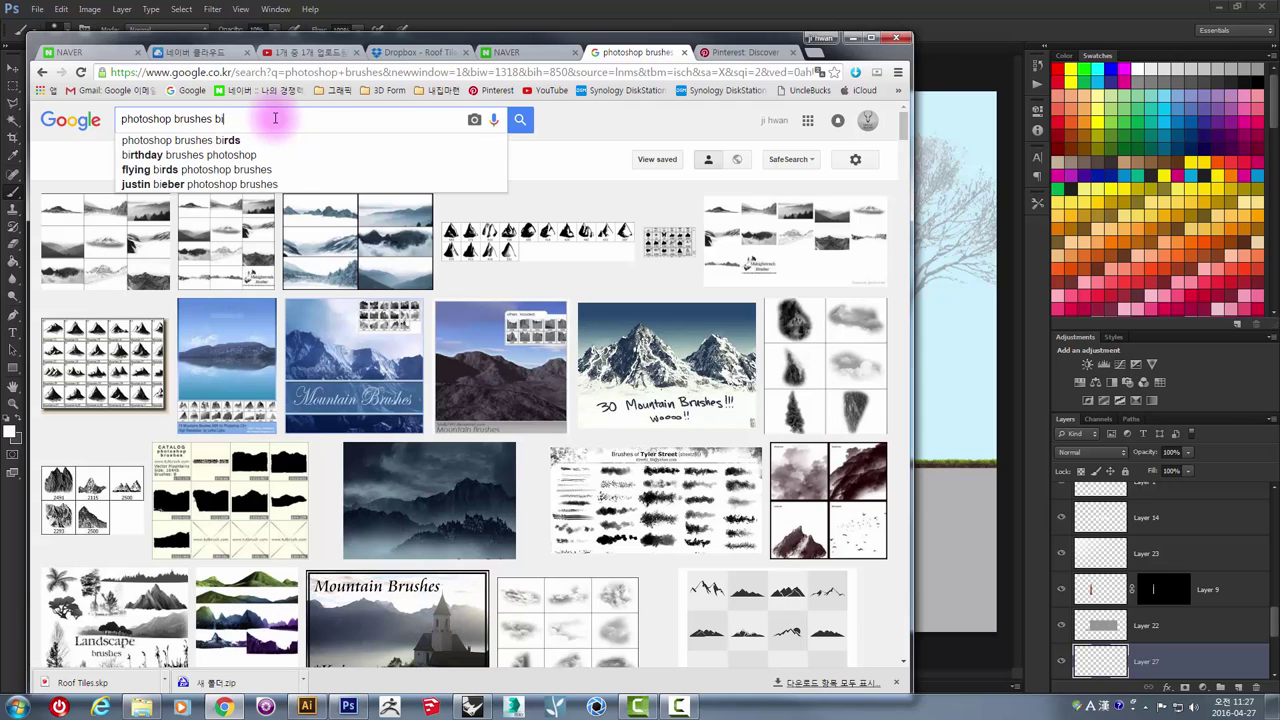
text(rd)
key(Return)
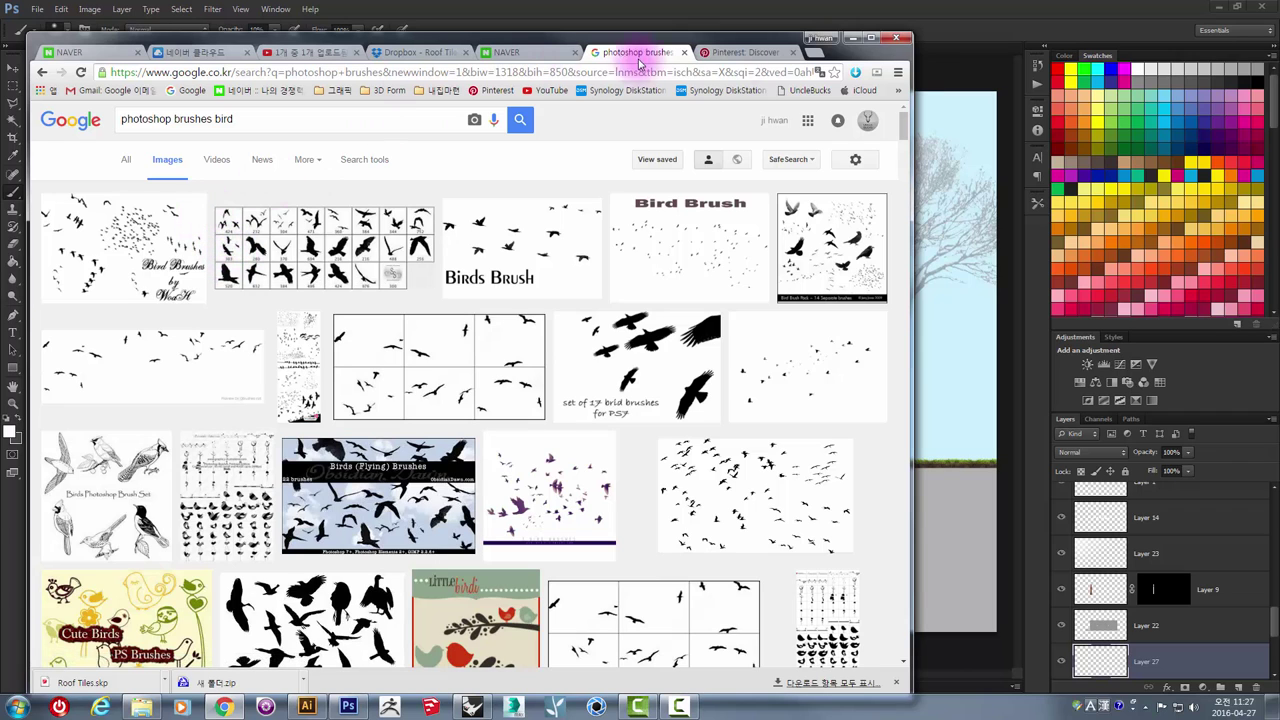
- Return to Photoshop and open the Brush Preset picker, enlarged to show more brushes
click(851, 39)
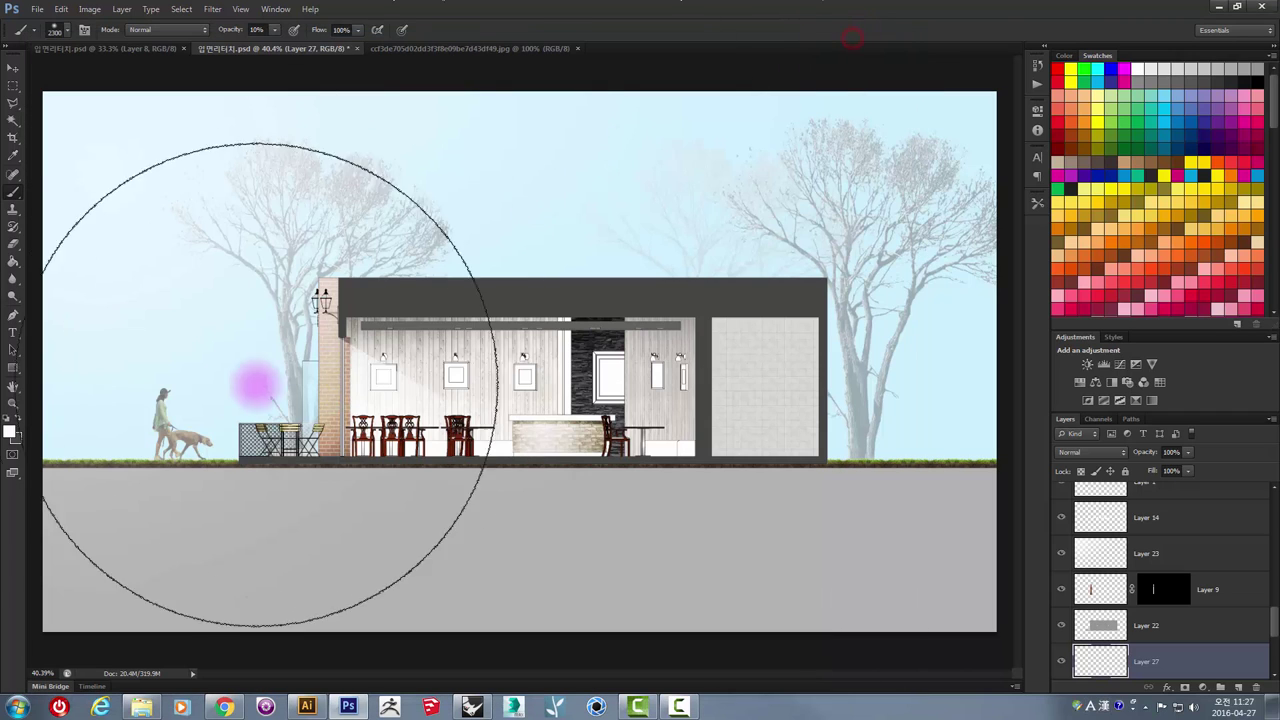
click(68, 33)
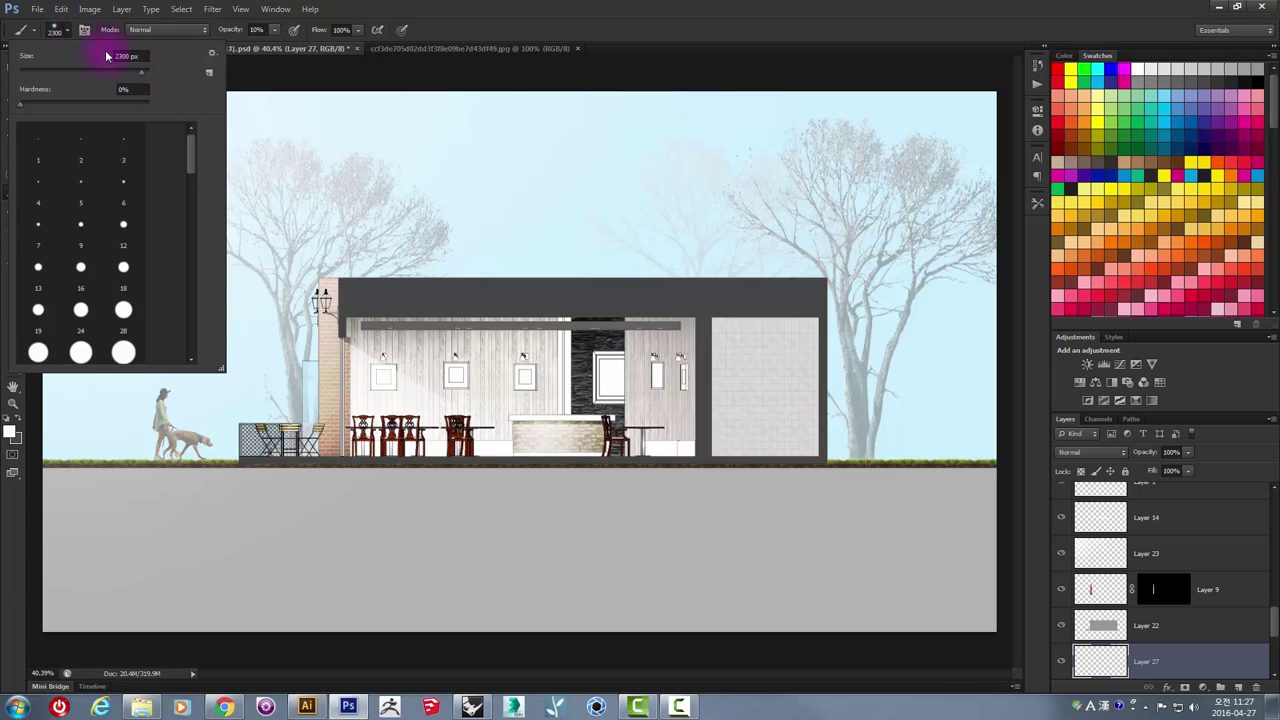
click(56, 34)
click(55, 34)
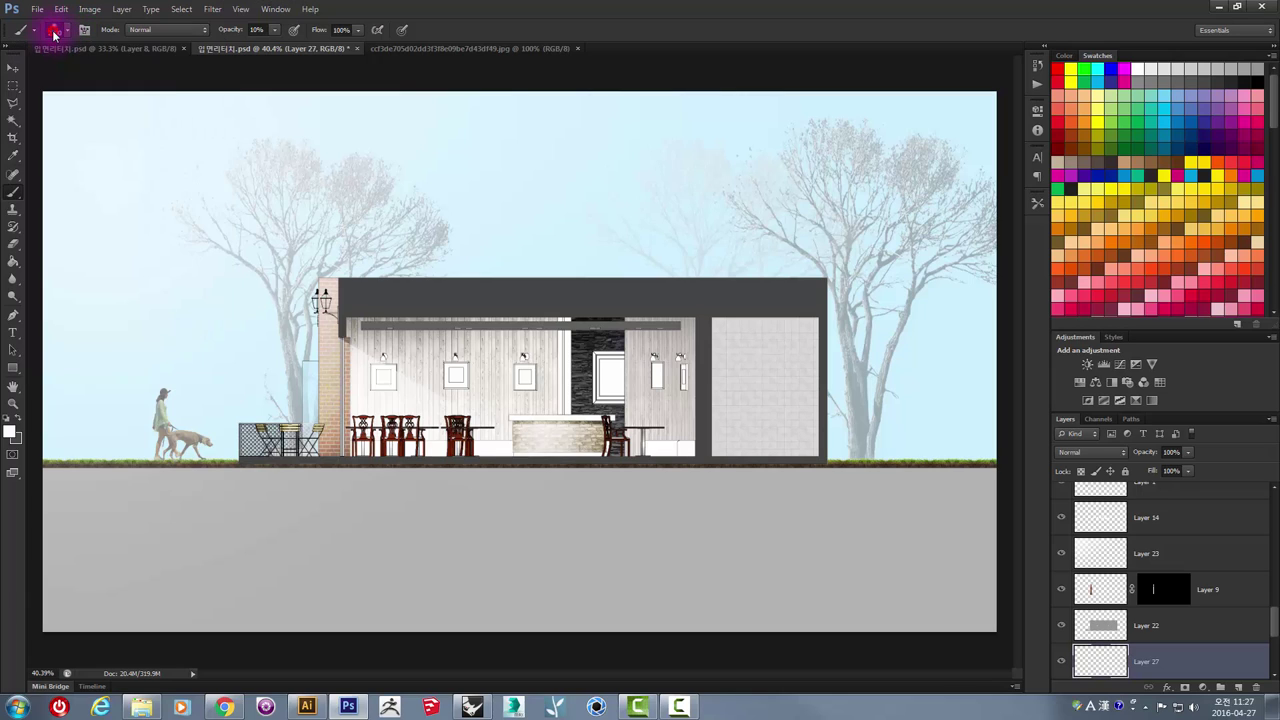
click(27, 37)
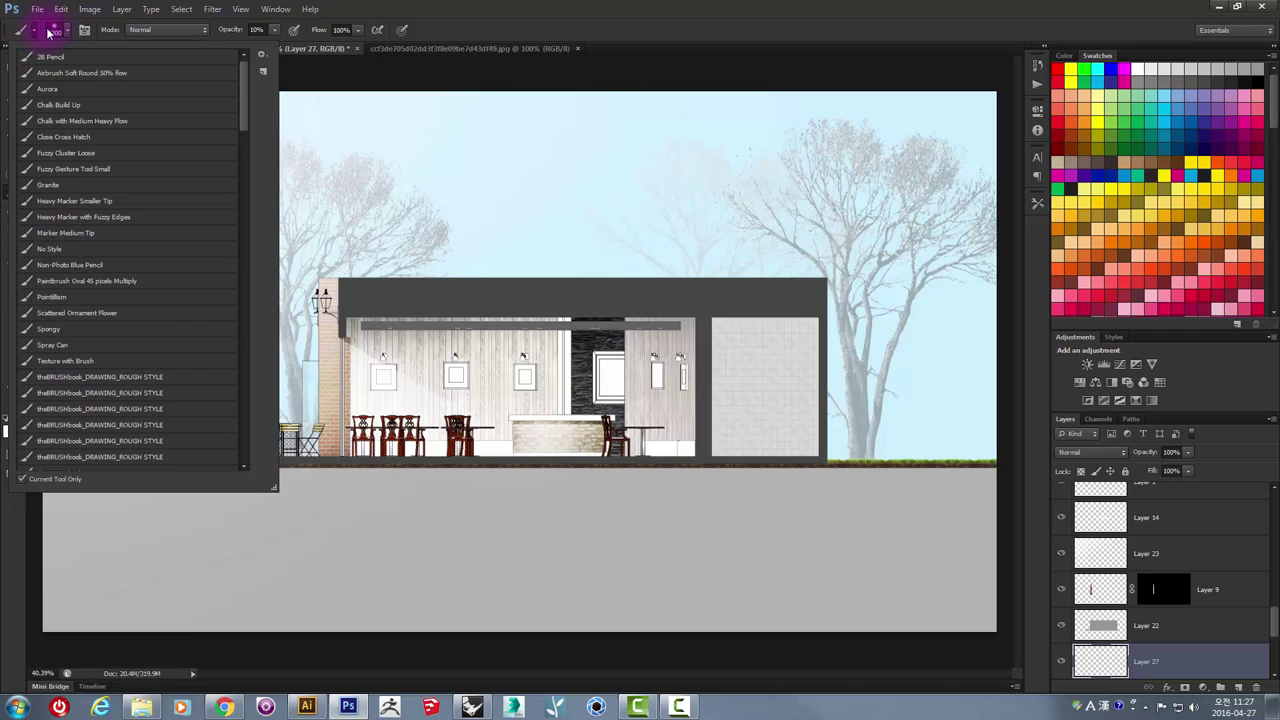
click(57, 32)
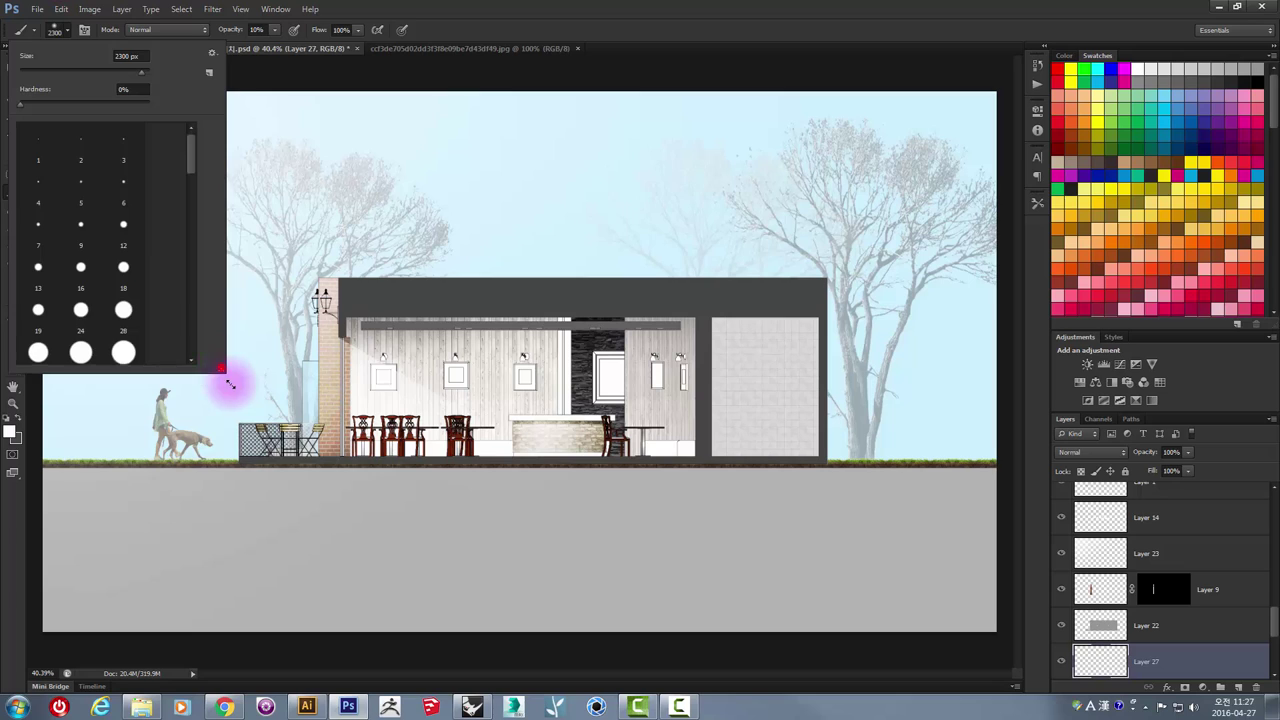
drag(228, 372, 246, 404)
- Open the Brush panel, then reopen the preset picker's gear options menu
click(85, 33)
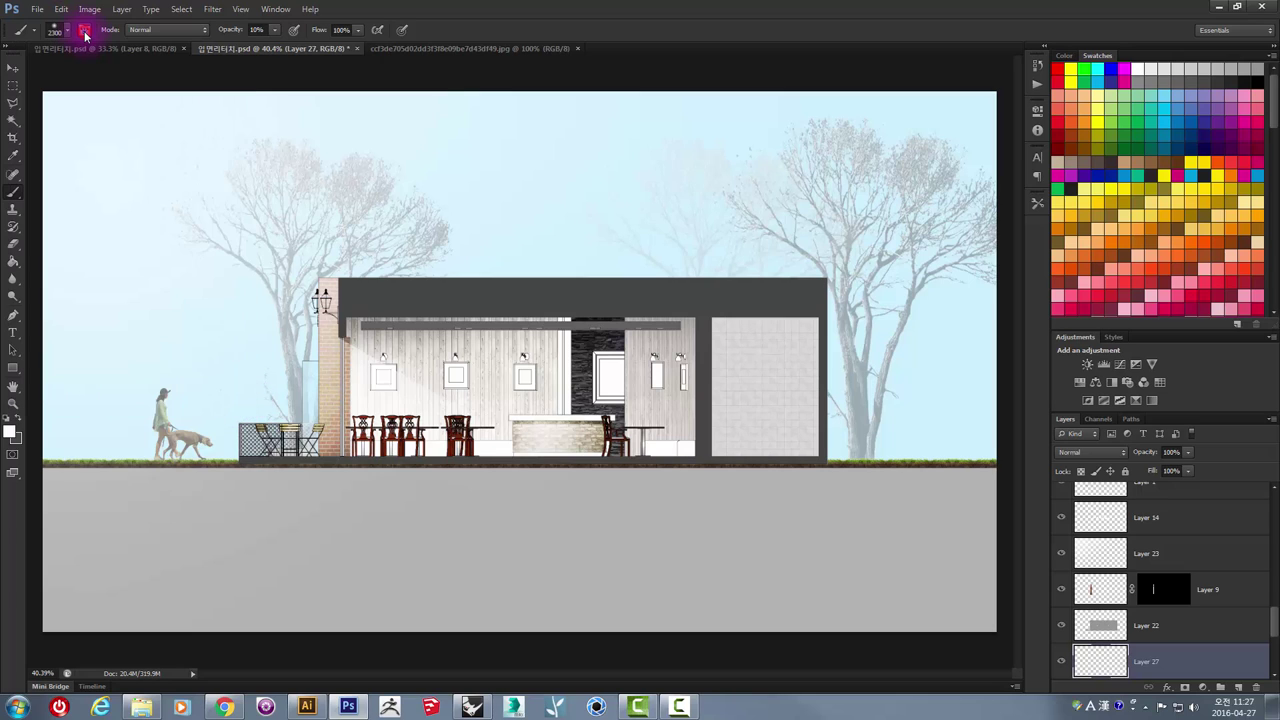
click(85, 33)
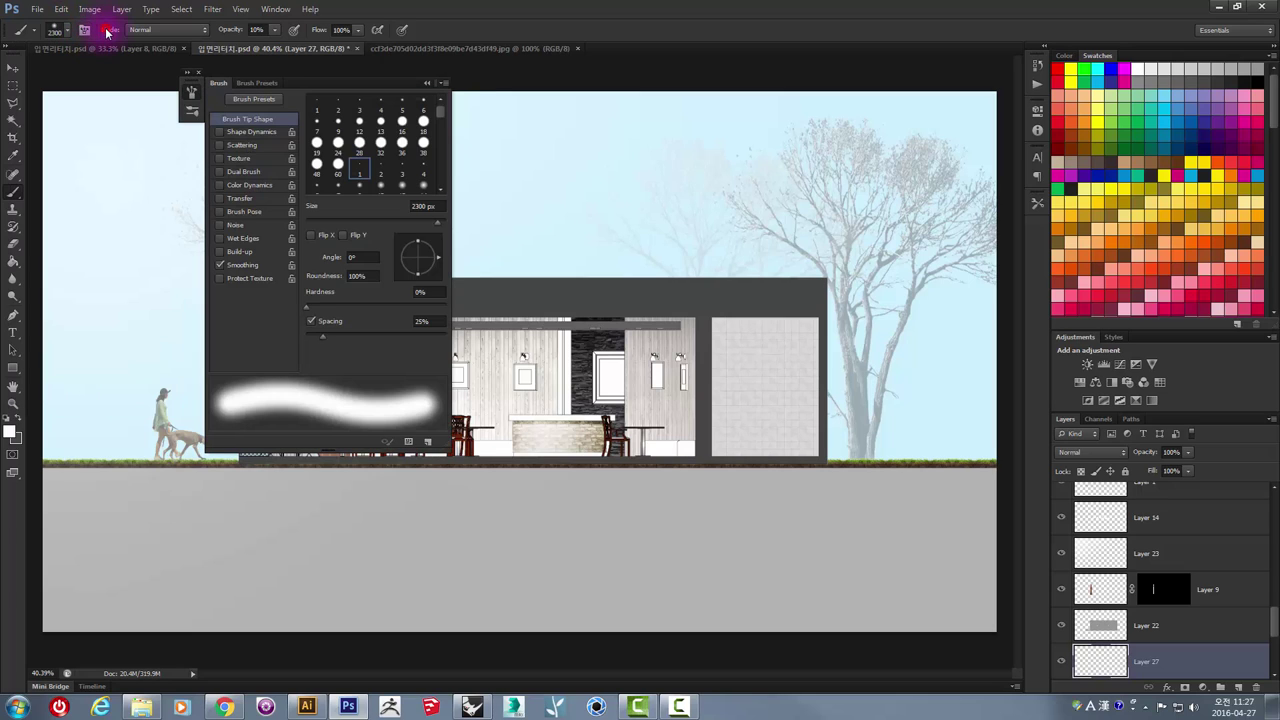
click(59, 34)
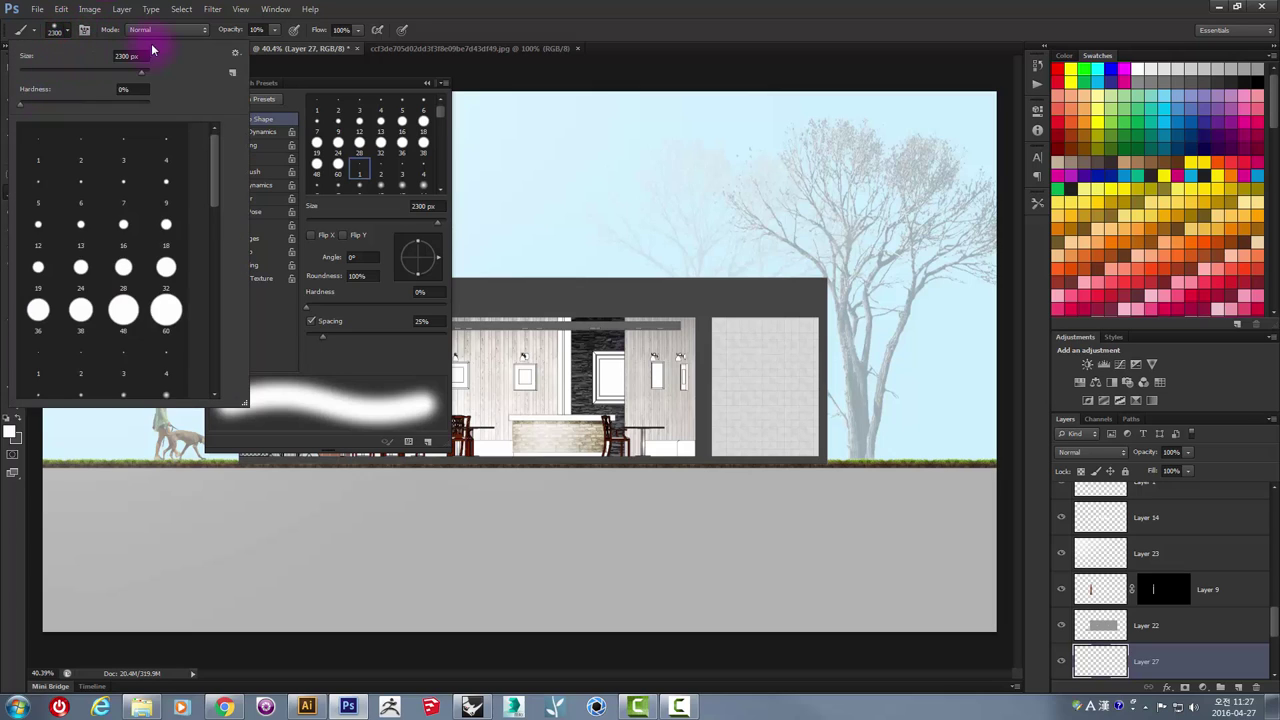
click(12, 204)
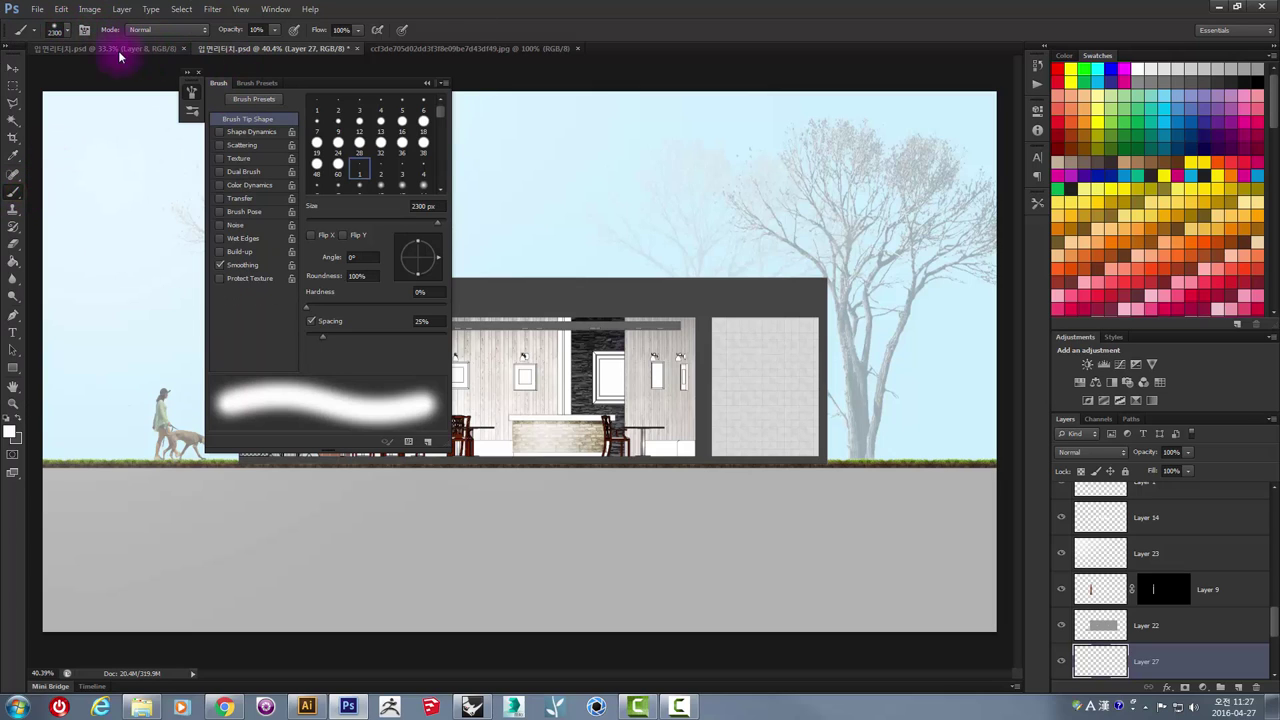
click(53, 33)
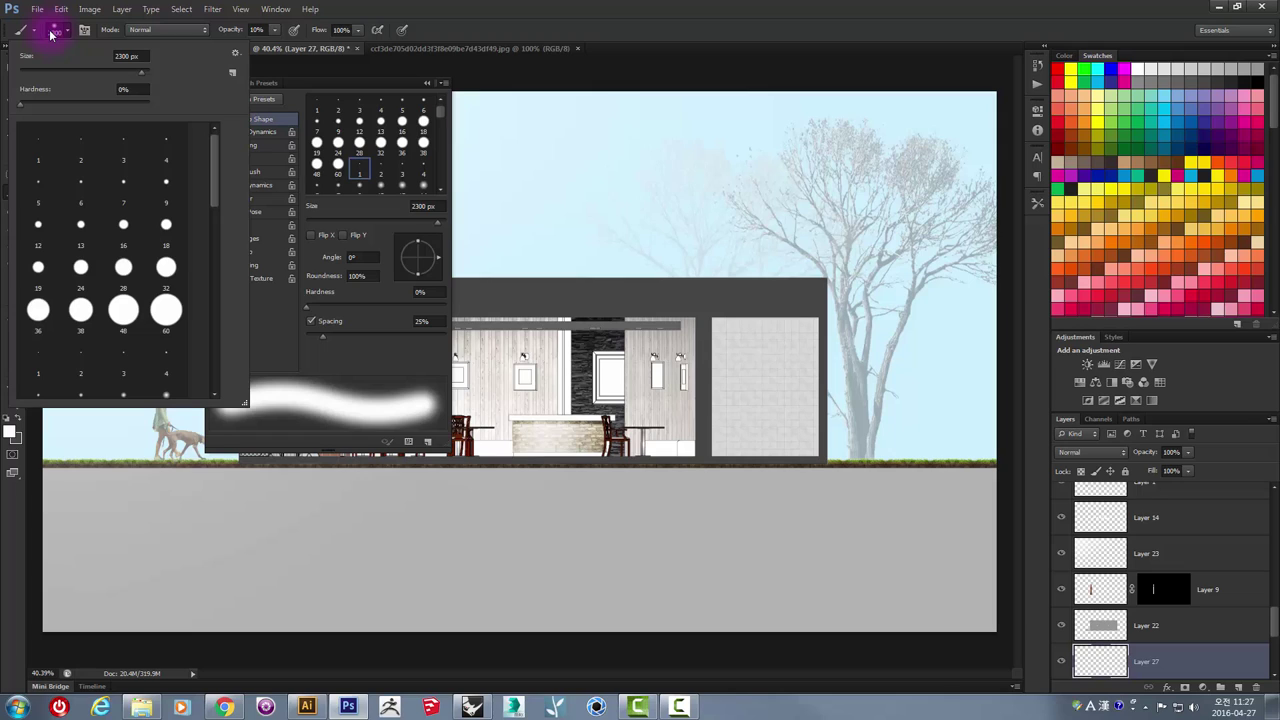
click(236, 54)
click(237, 55)
click(237, 56)
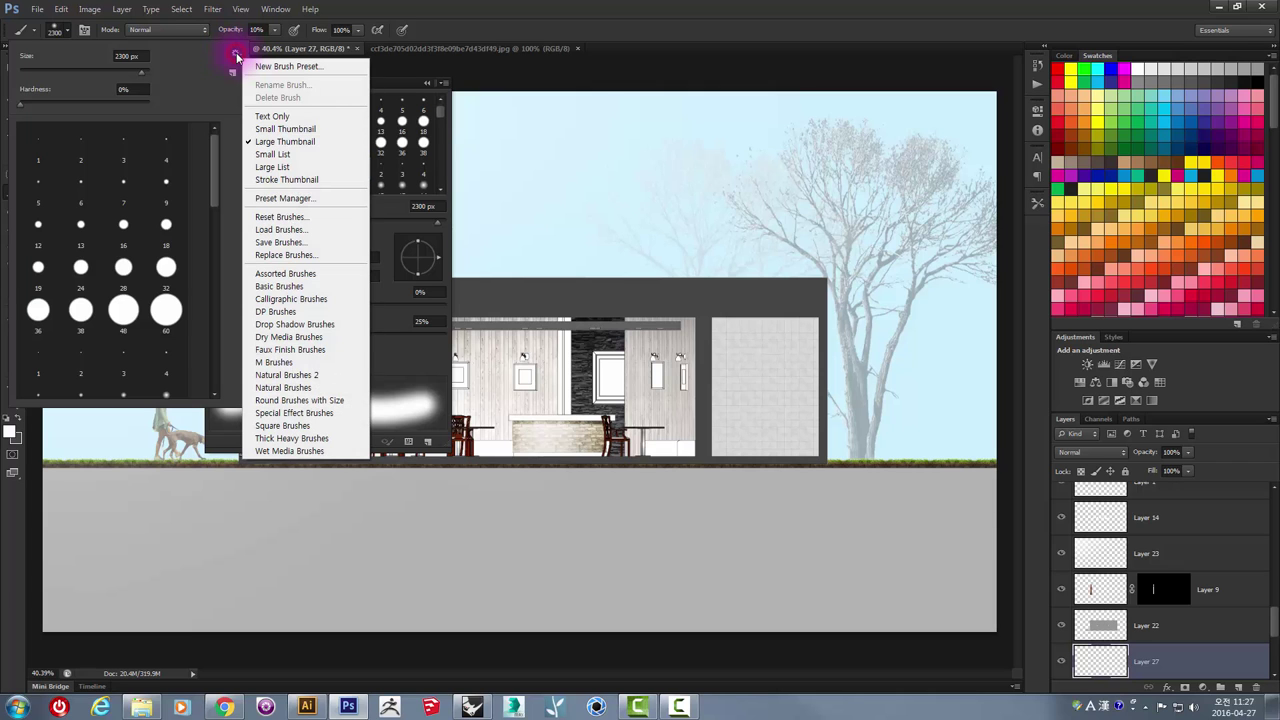
- Load IES_Brushs_JayVickery.abr from Desktop > 새 폴더 (2) via Load Brushes
click(268, 232)
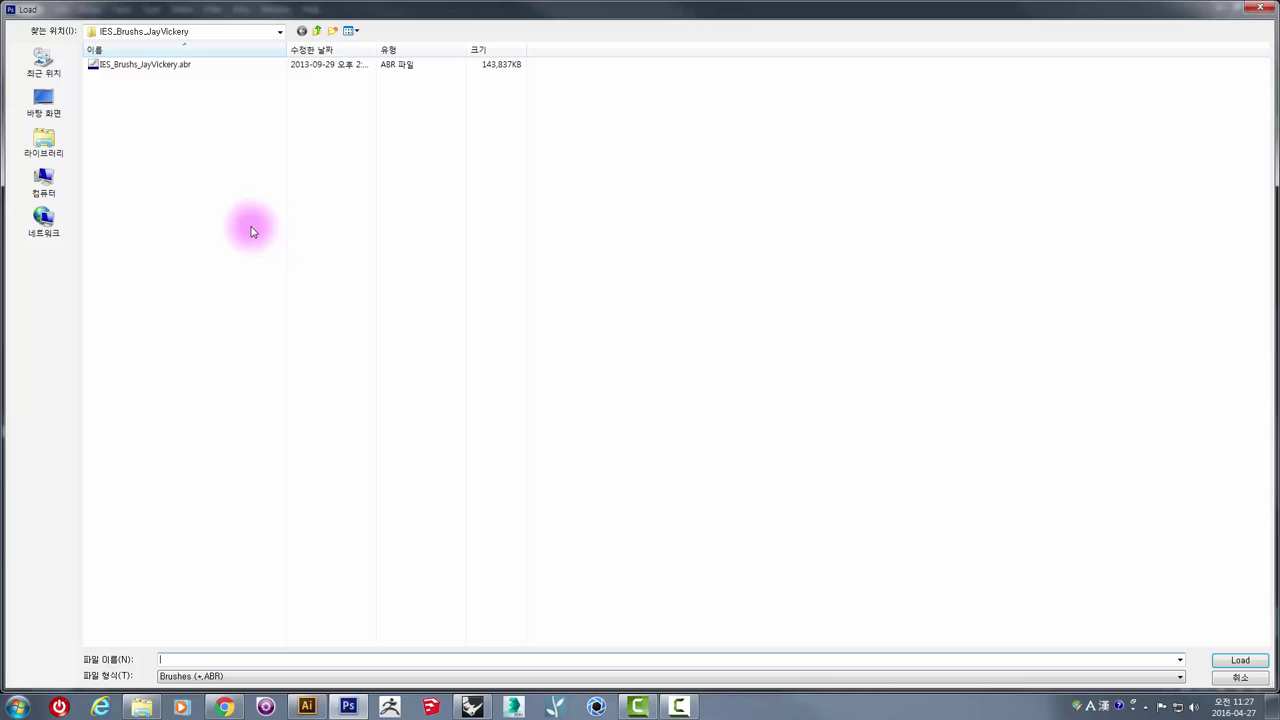
click(52, 115)
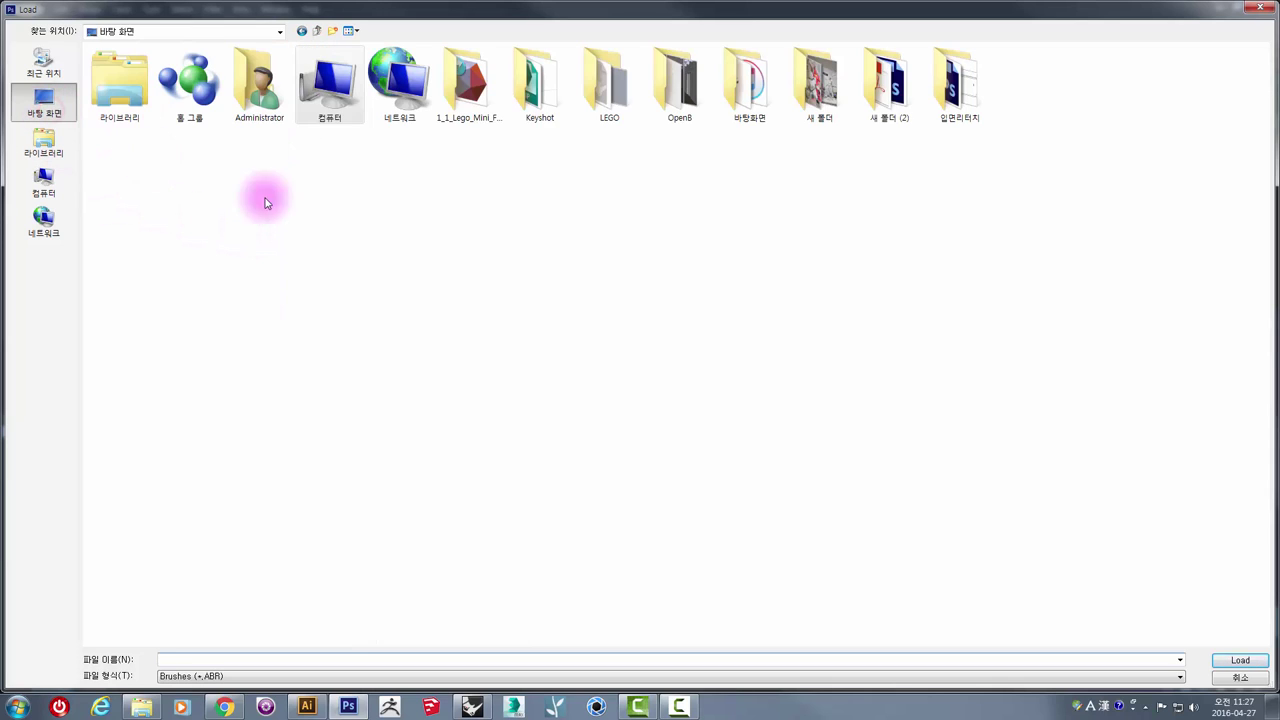
double_click(884, 108)
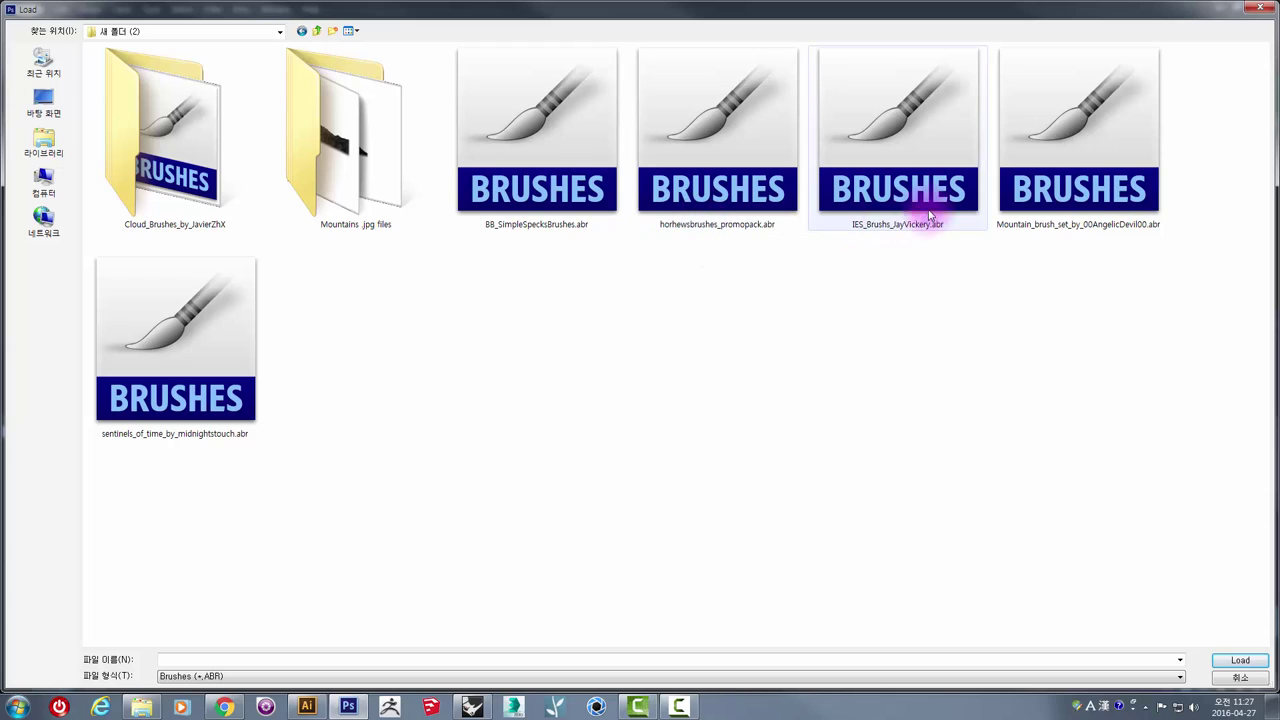
mouse_move(897, 140)
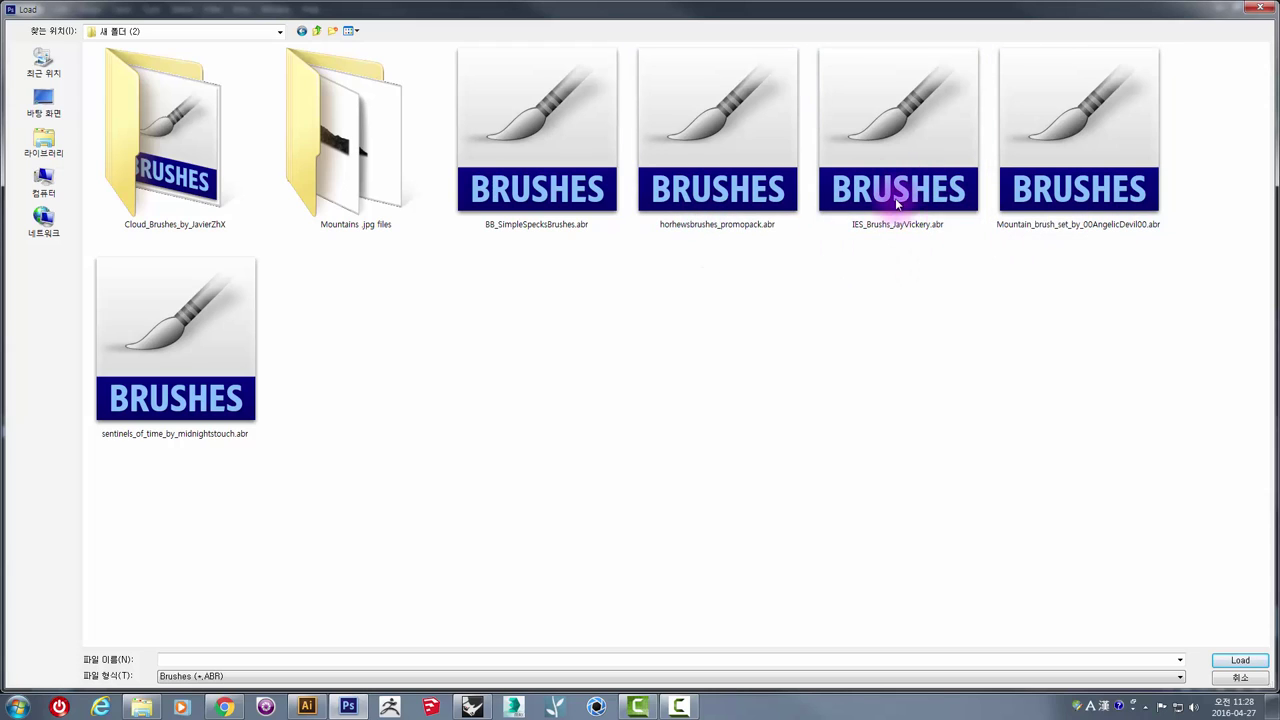
click(905, 205)
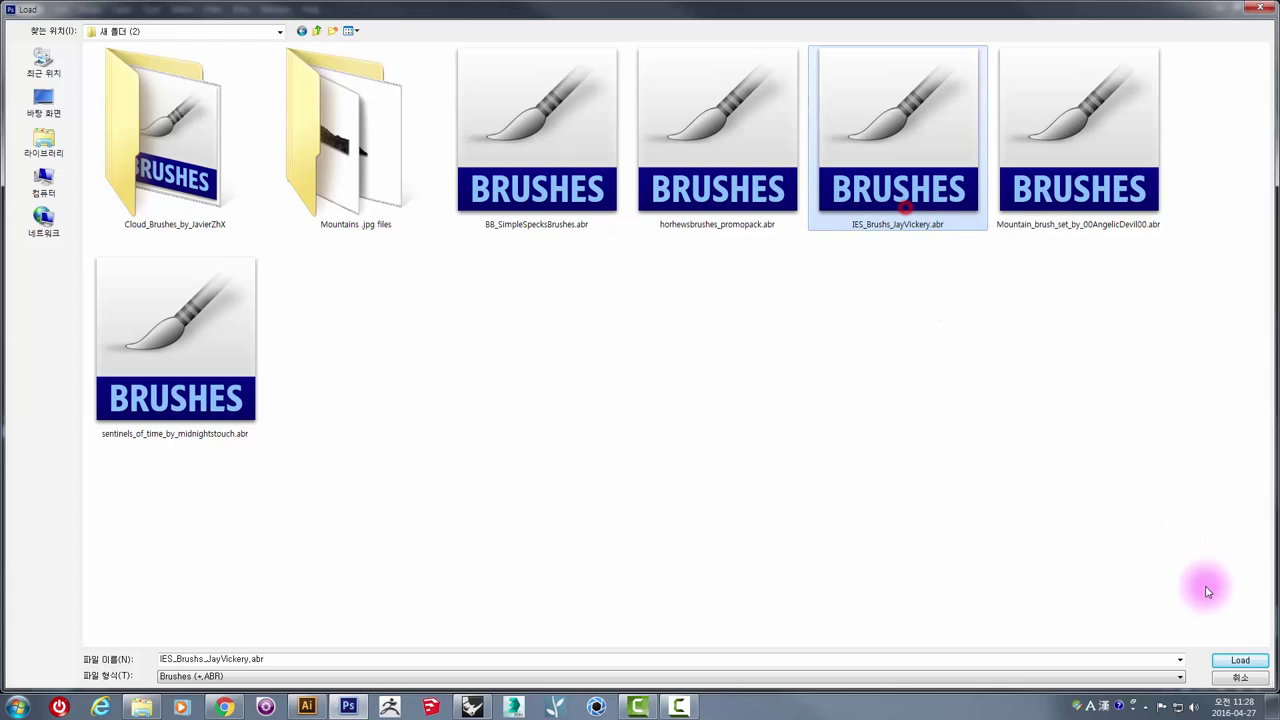
click(1238, 660)
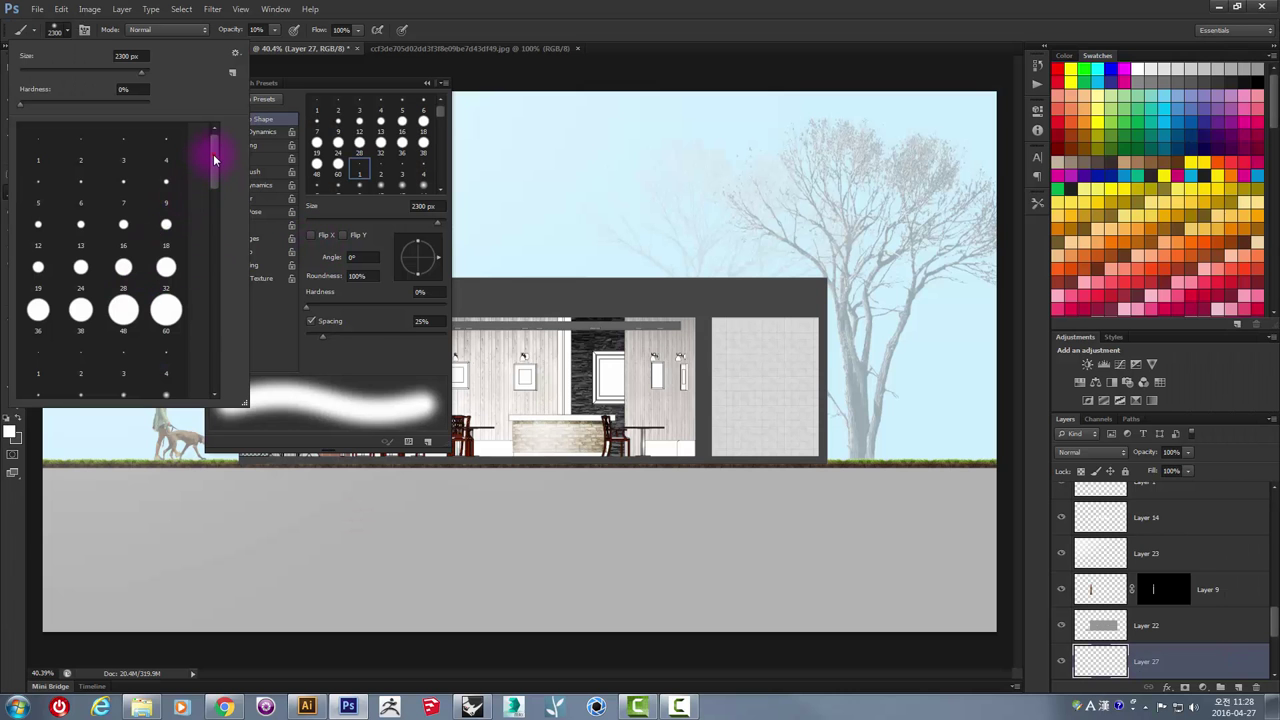
- Choose the 2184 px IES light-cone brush, select Layer 22, and close the brush panels
drag(214, 158, 208, 358)
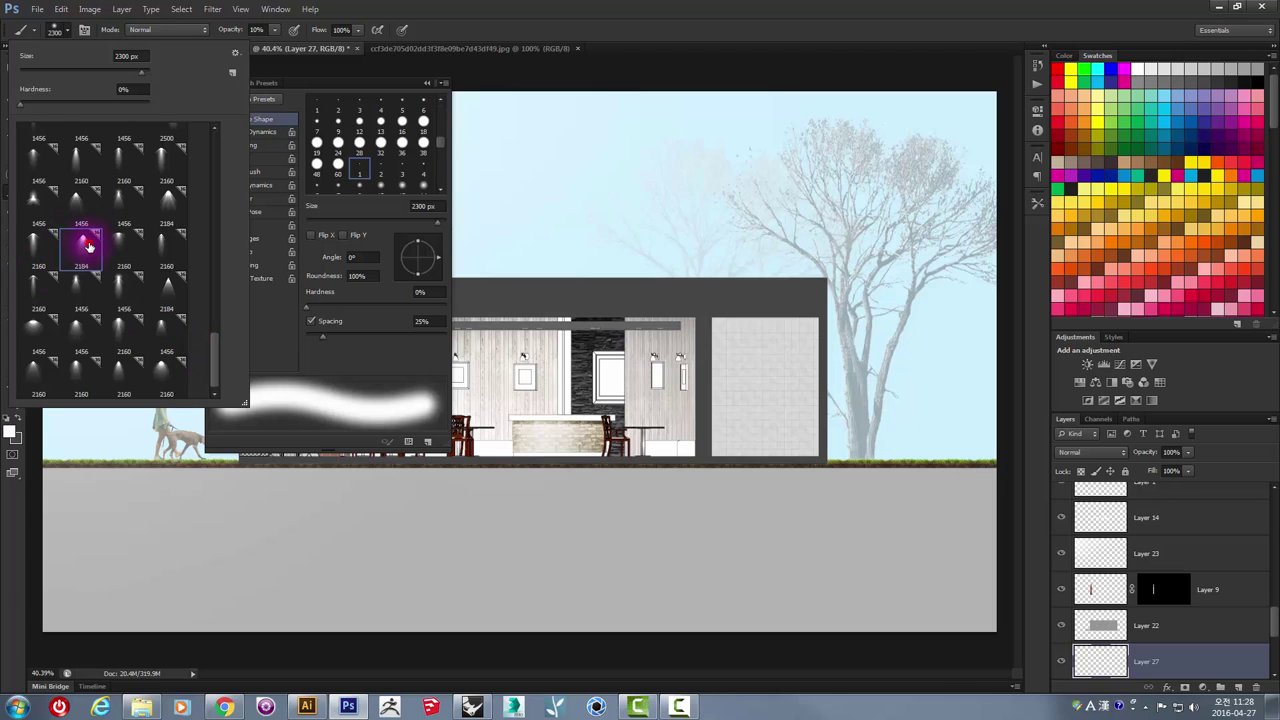
click(88, 245)
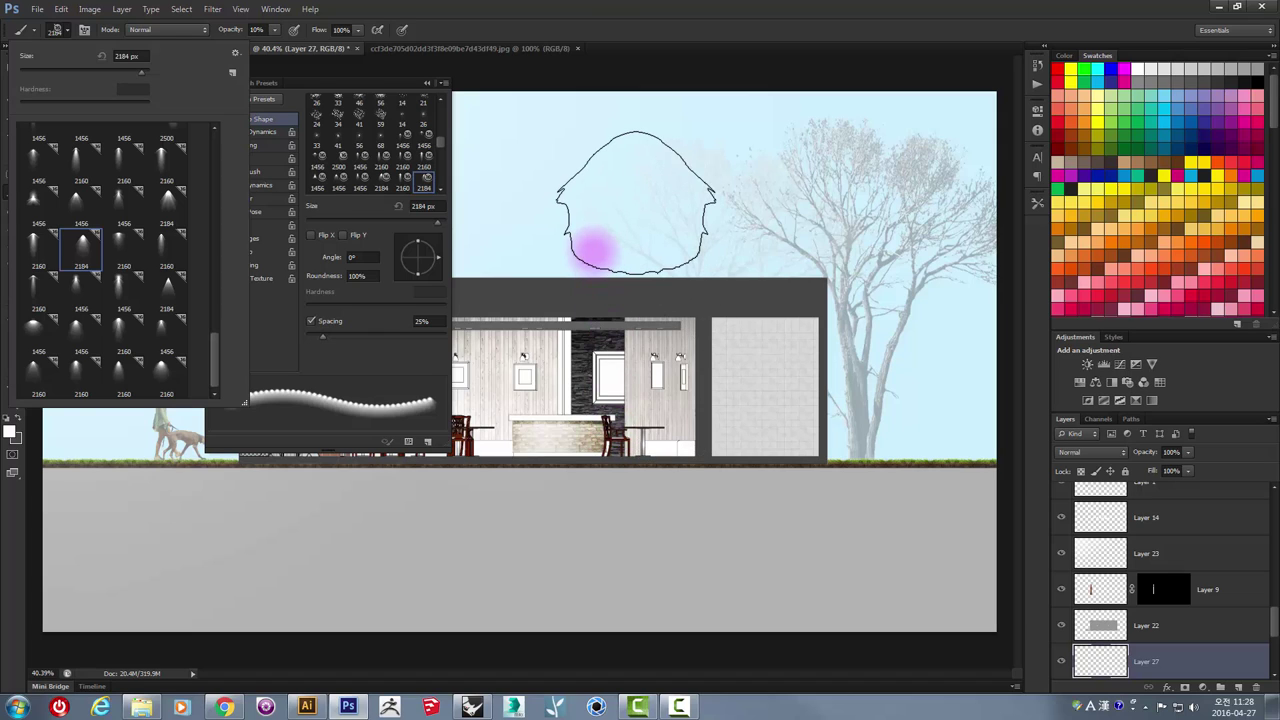
click(1266, 637)
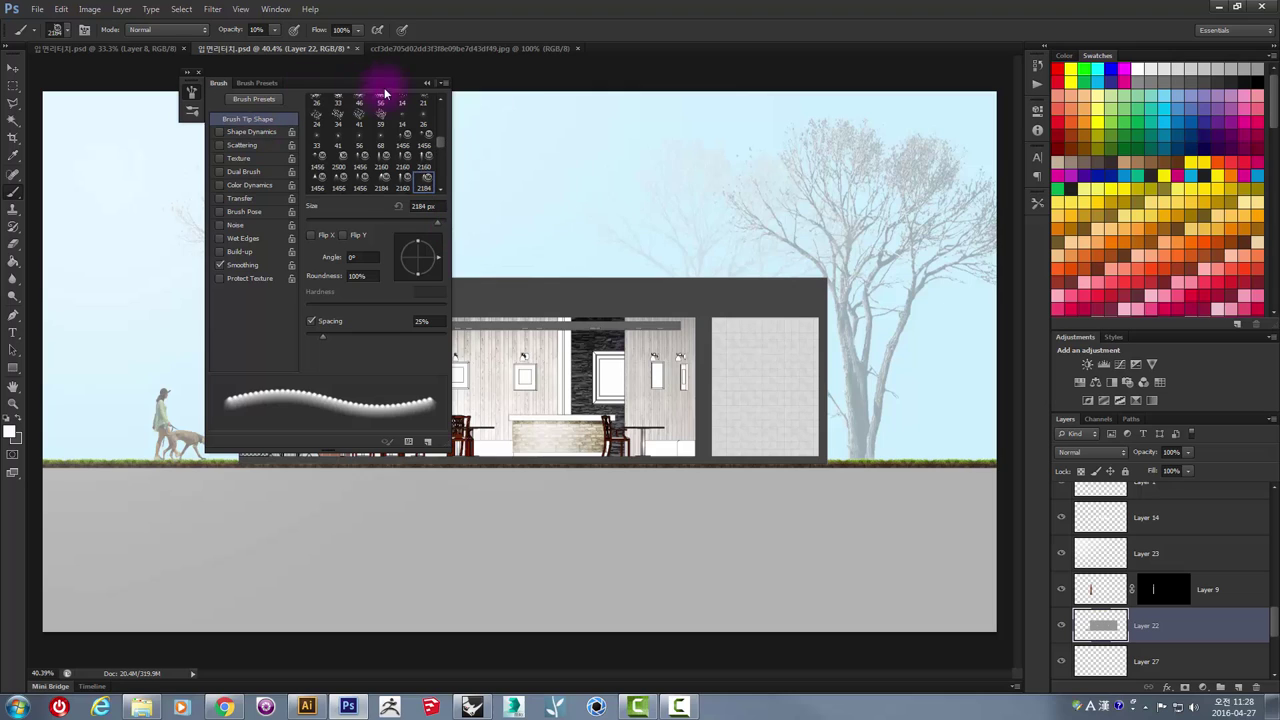
click(427, 82)
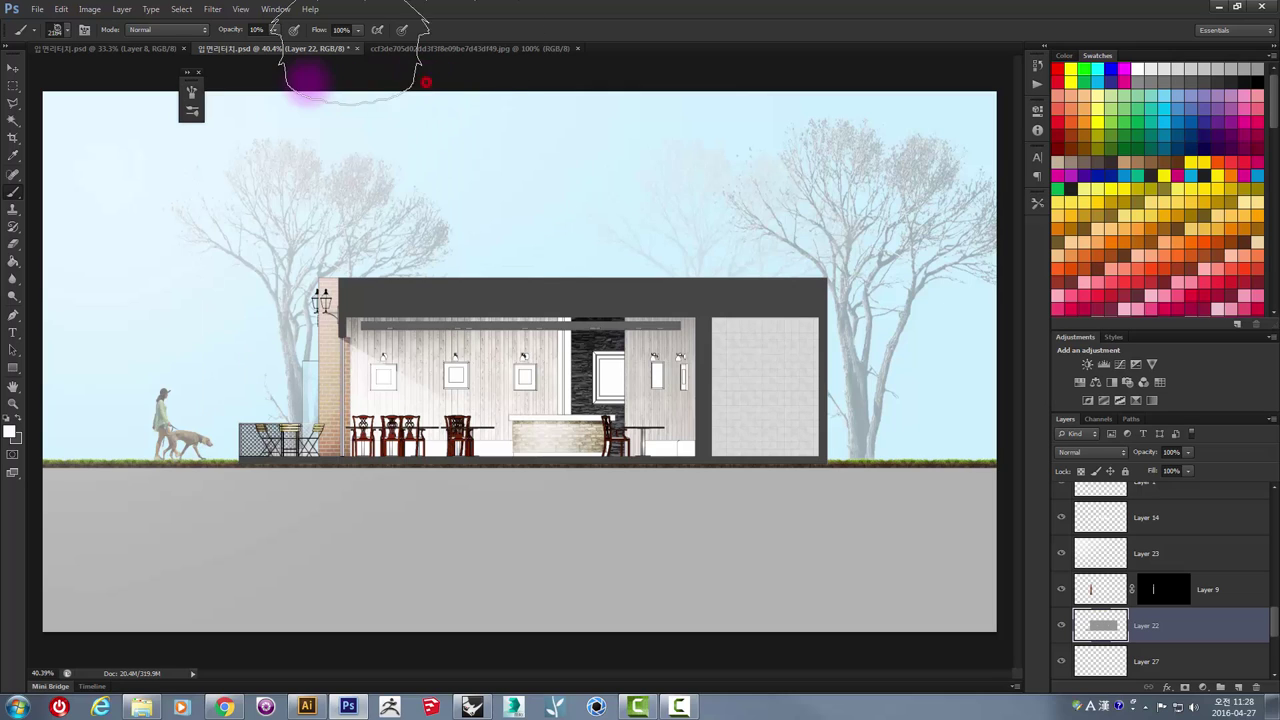
click(198, 72)
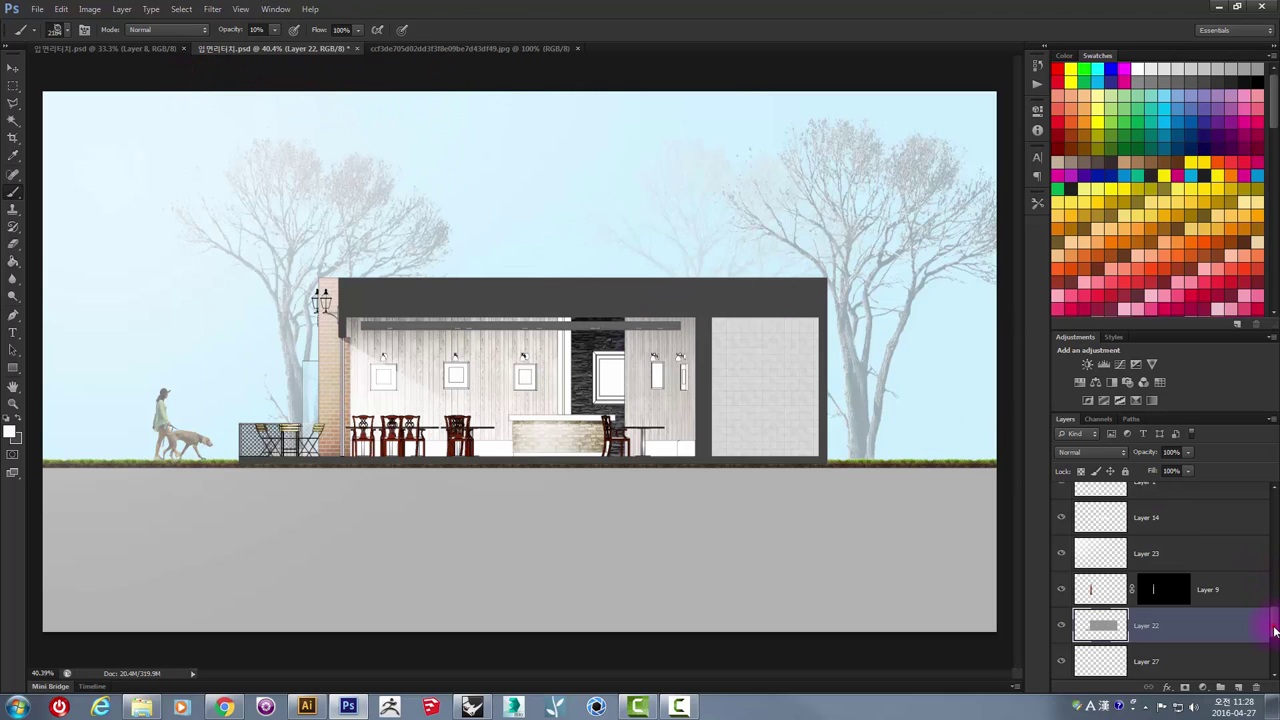
- Add a new Layer 28 and place it below Layer 8, just above Layer 3
drag(1274, 631, 1276, 525)
click(1194, 525)
click(1239, 690)
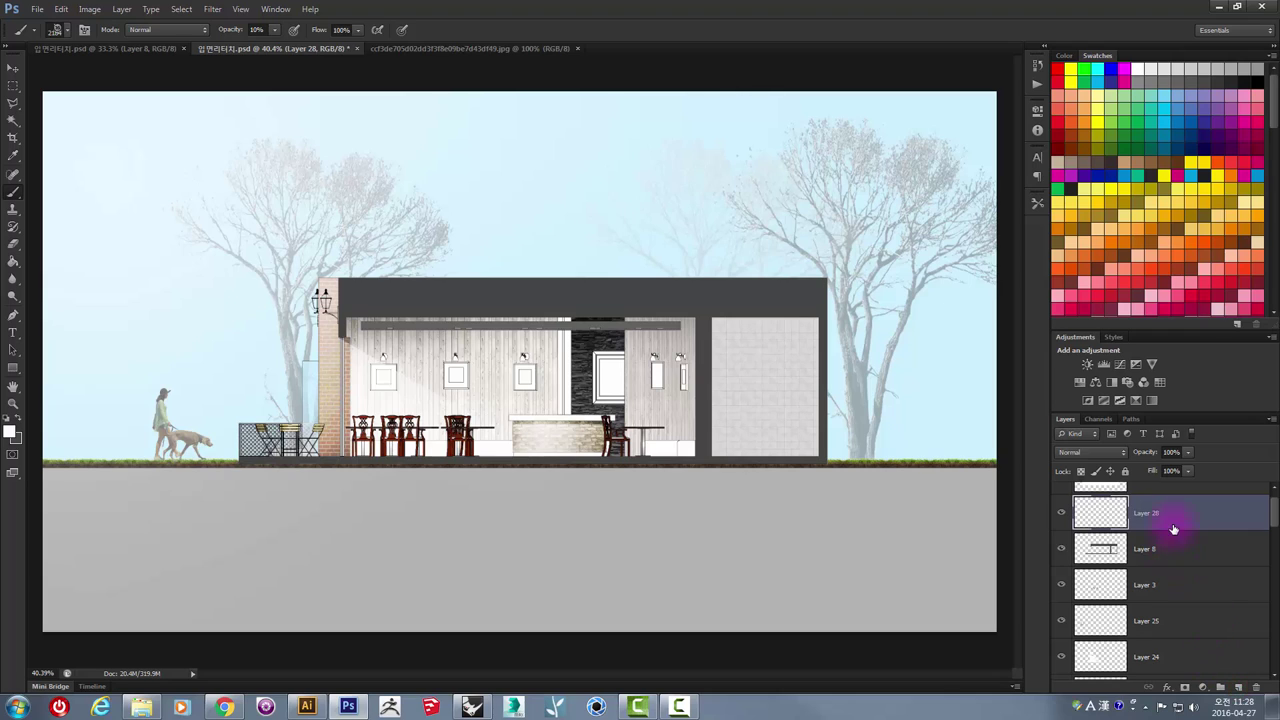
drag(1171, 528, 1180, 566)
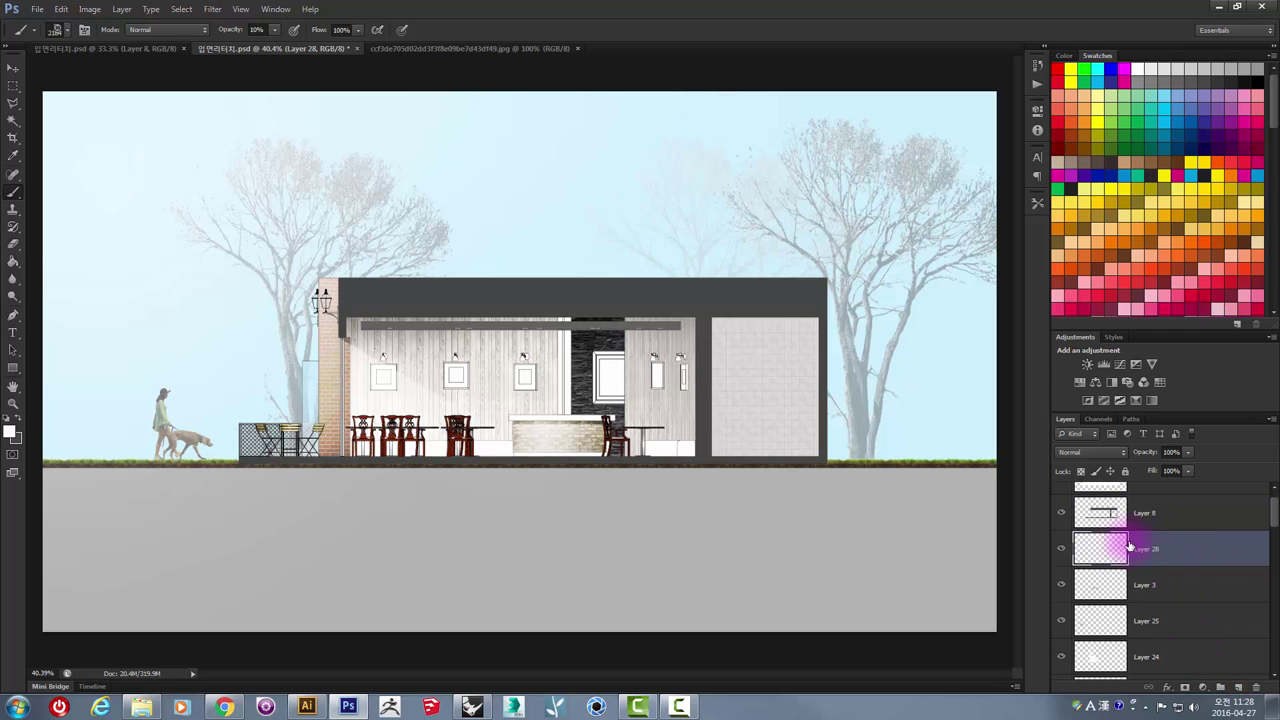
ctrl+click(1110, 548)
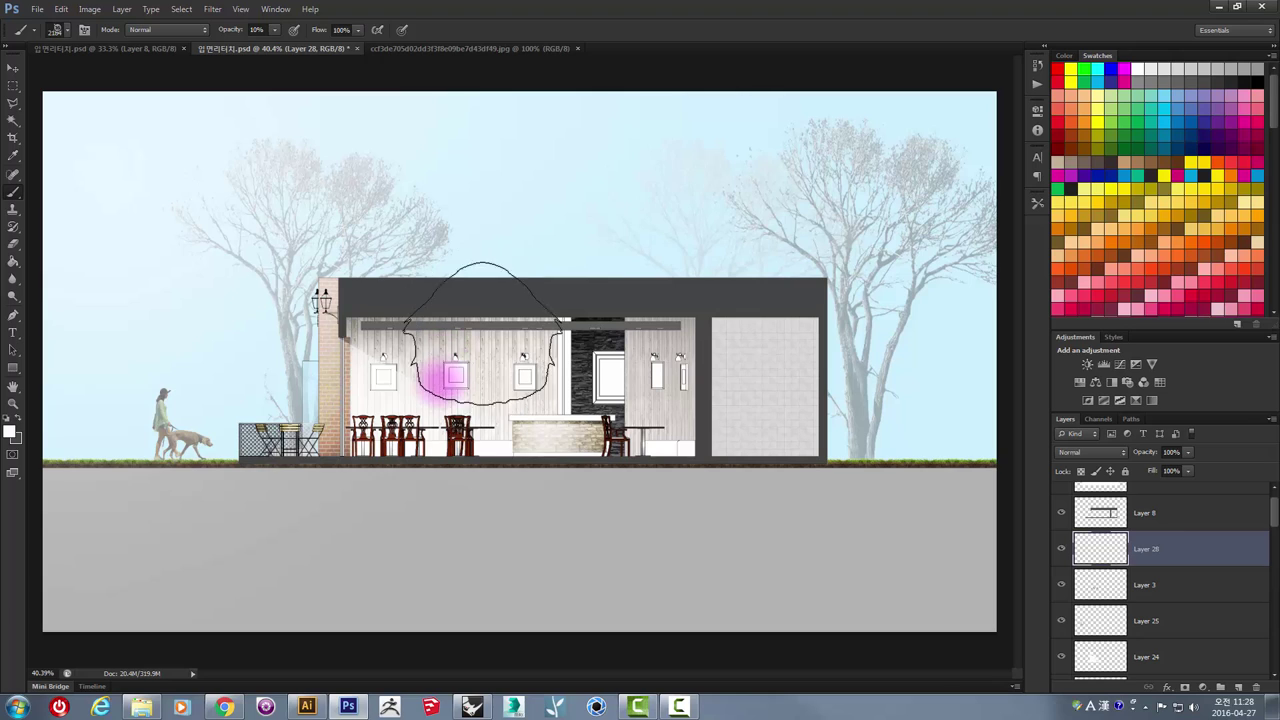
- Shrink the brush, set 74% opacity, and stamp a white glow on the wall
key(bracketleft)
key(bracketleft)
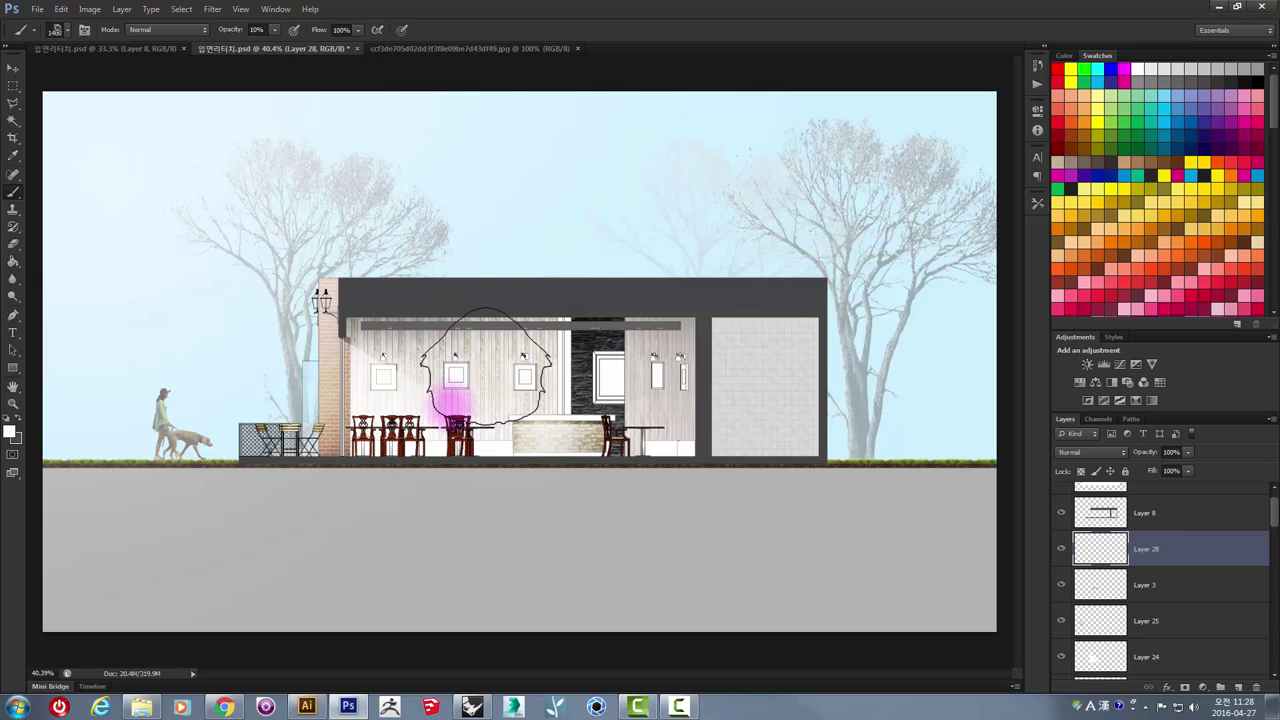
key(bracketleft)
key(bracketleft)
key(bracketleft)
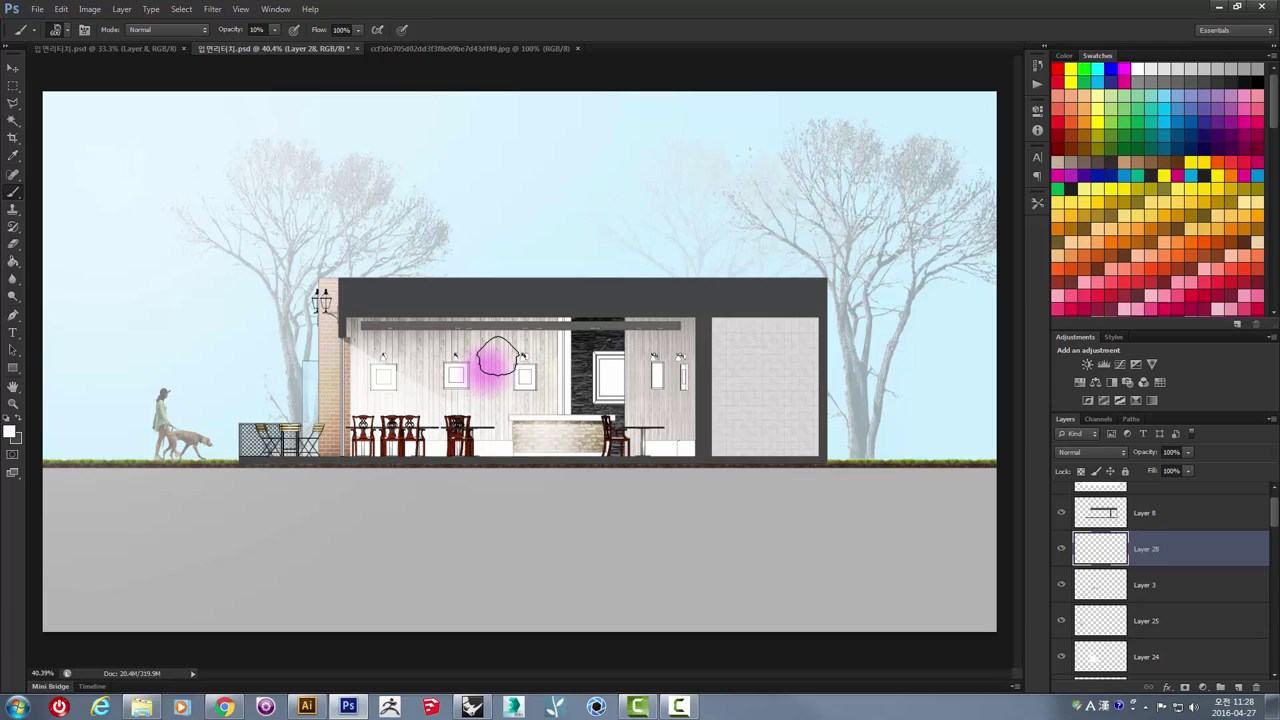
click(275, 31)
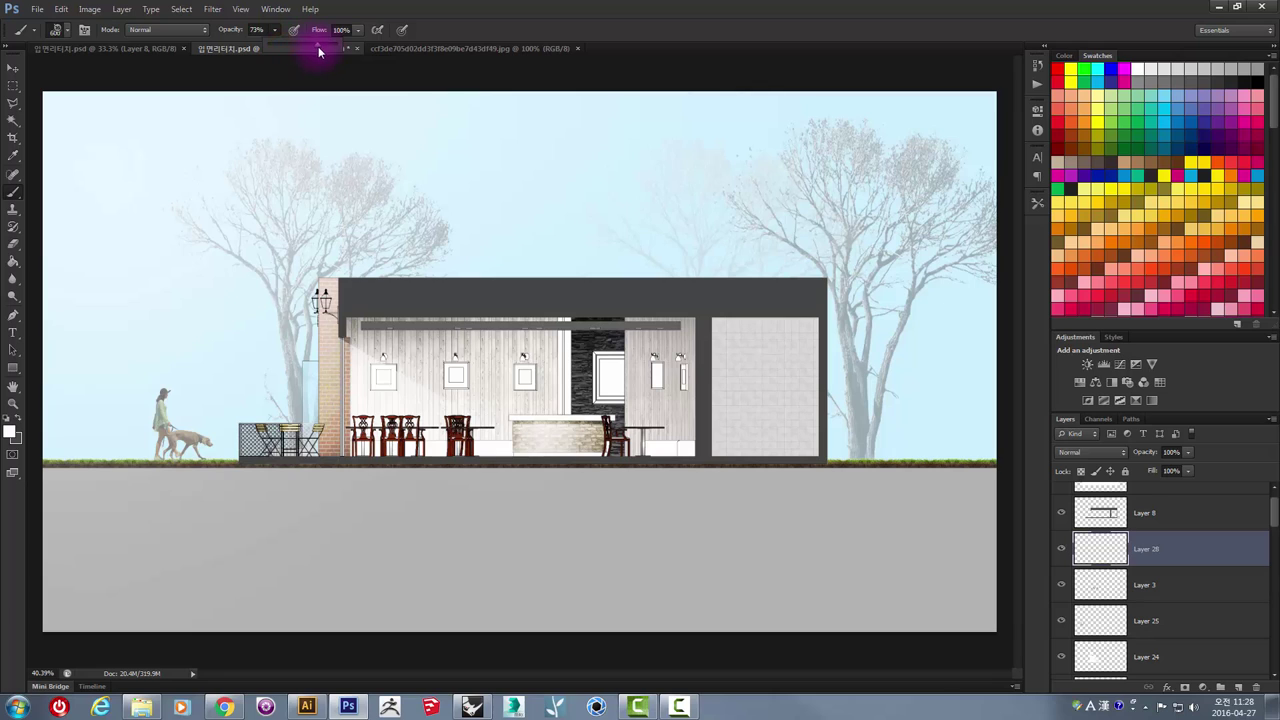
click(482, 377)
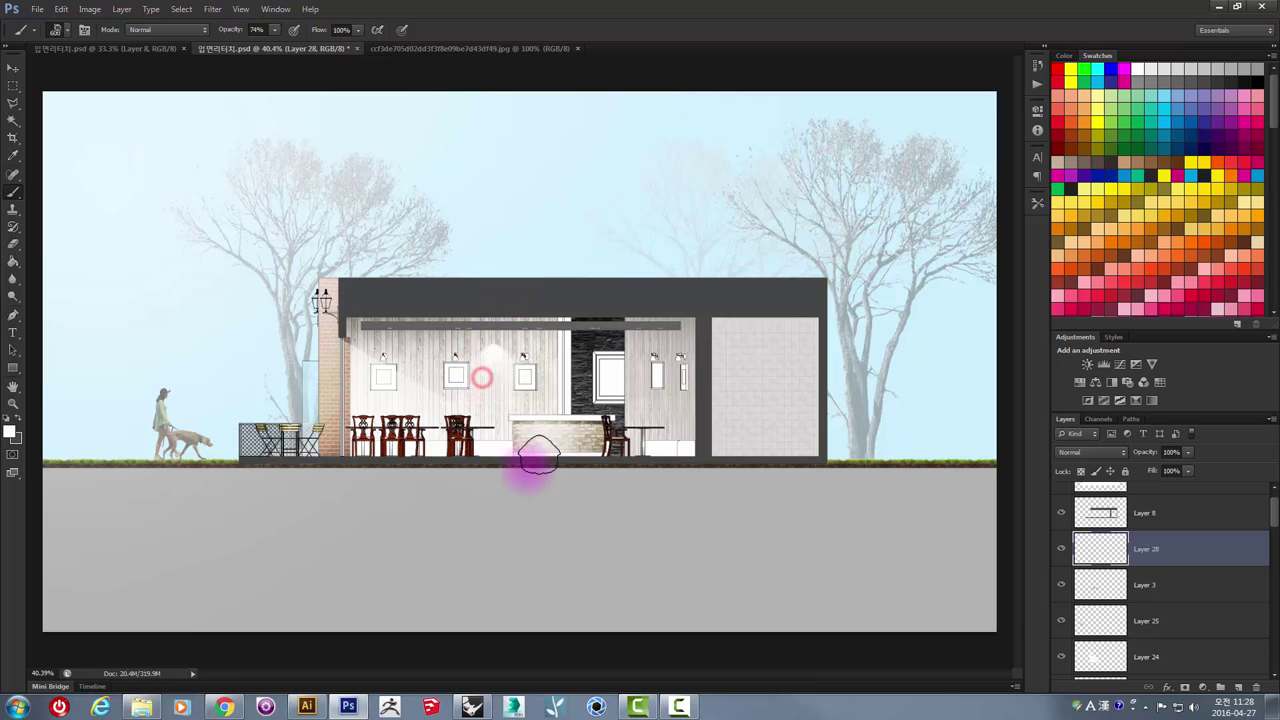
click(13, 67)
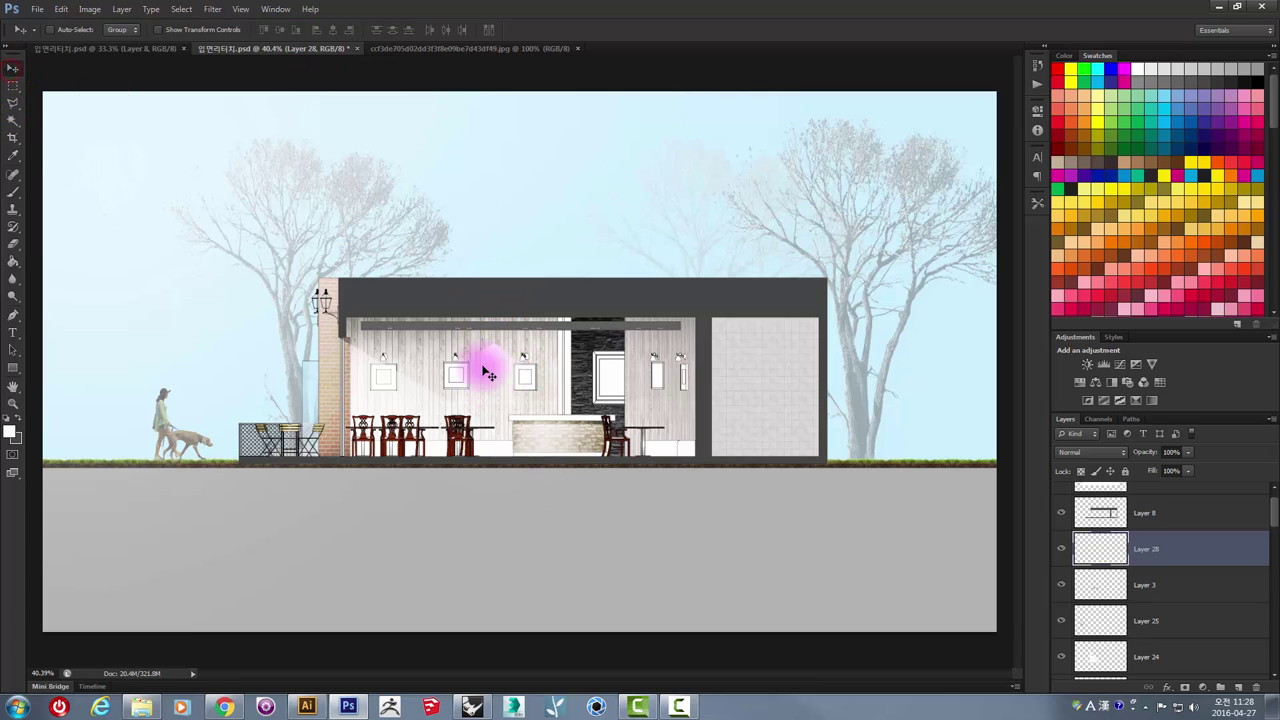
- Move the glow up toward the ceiling, undoing a stray copy at the right lamp
scroll(488, 374, up, 3)
scroll(517, 346, up, 3)
mouse_move(517, 346)
mouse_down()
mouse_move(519, 153)
mouse_move(878, 266)
mouse_move(500, 288)
mouse_move(576, 323)
mouse_move(536, 317)
mouse_up()
scroll(536, 317, down, 2)
scroll(523, 316, down, 2)
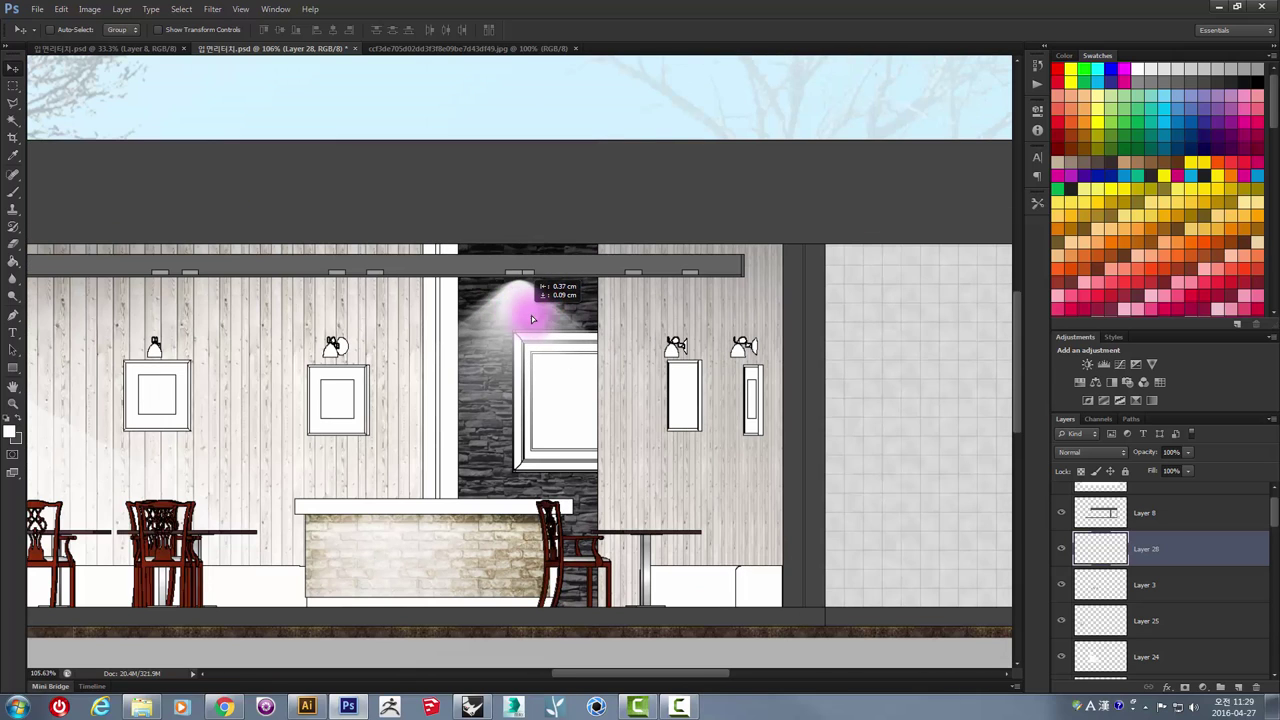
mouse_move(523, 316)
mouse_down()
mouse_move(686, 410)
mouse_move(677, 390)
mouse_move(672, 409)
mouse_move(748, 405)
mouse_up()
key(ctrl+0)
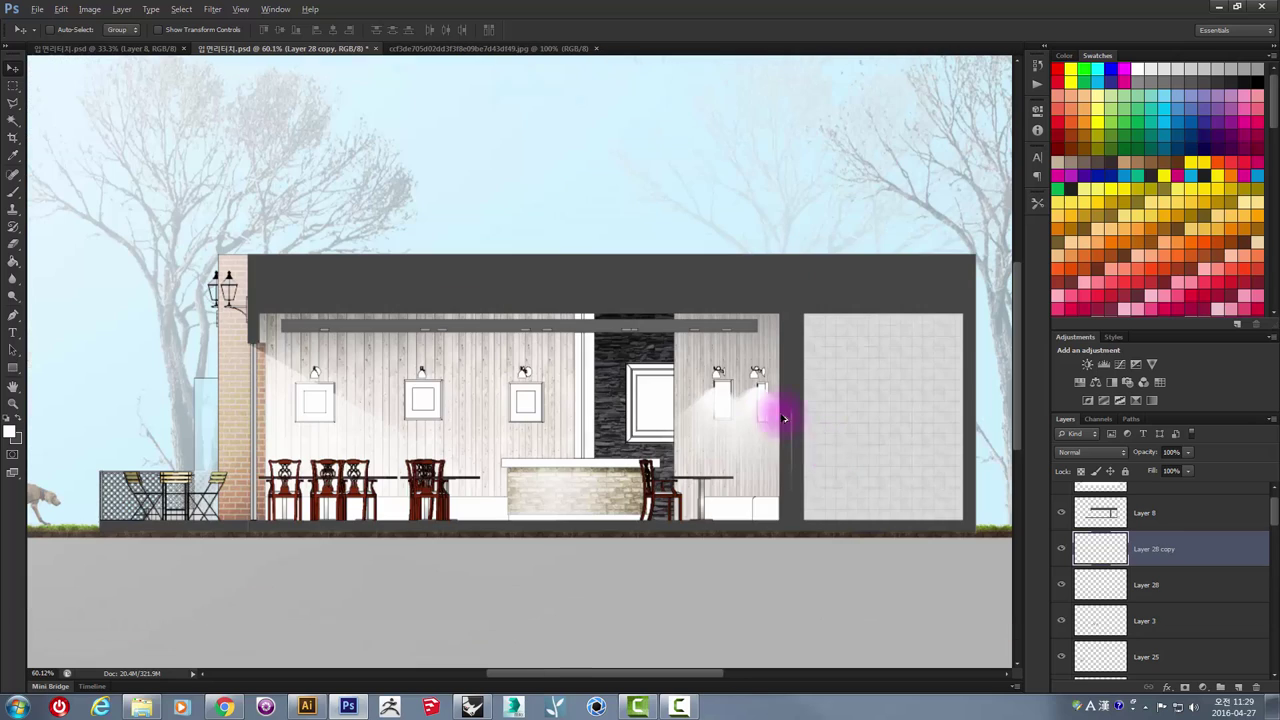
key(ctrl+z)
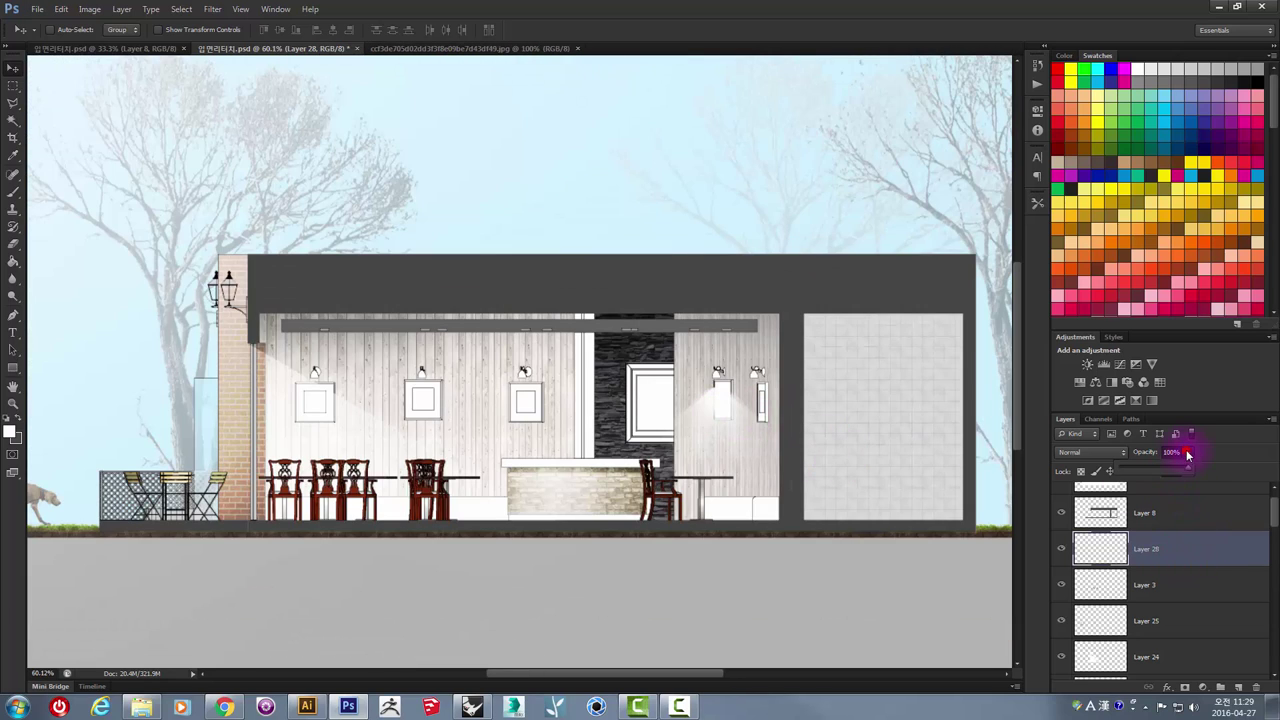
- Set Layer 28 to Overlay blend mode at 64% opacity
drag(1161, 468, 1161, 468)
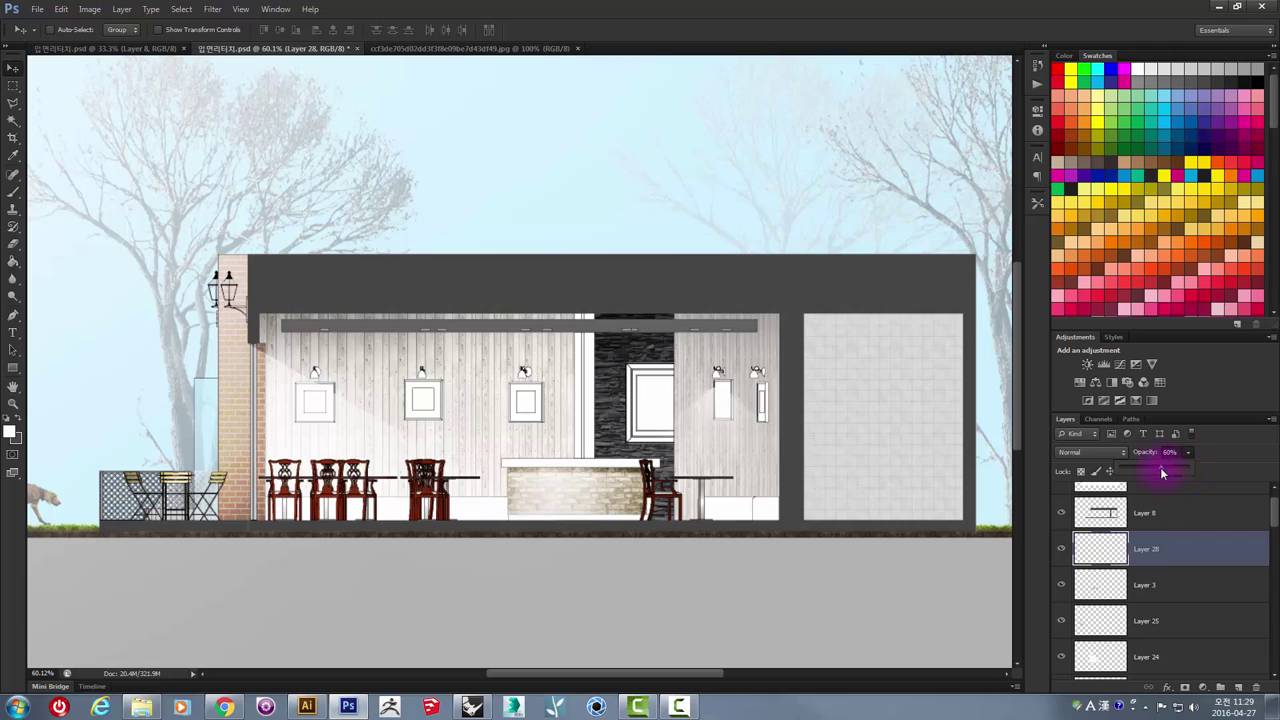
click(1090, 459)
click(1078, 272)
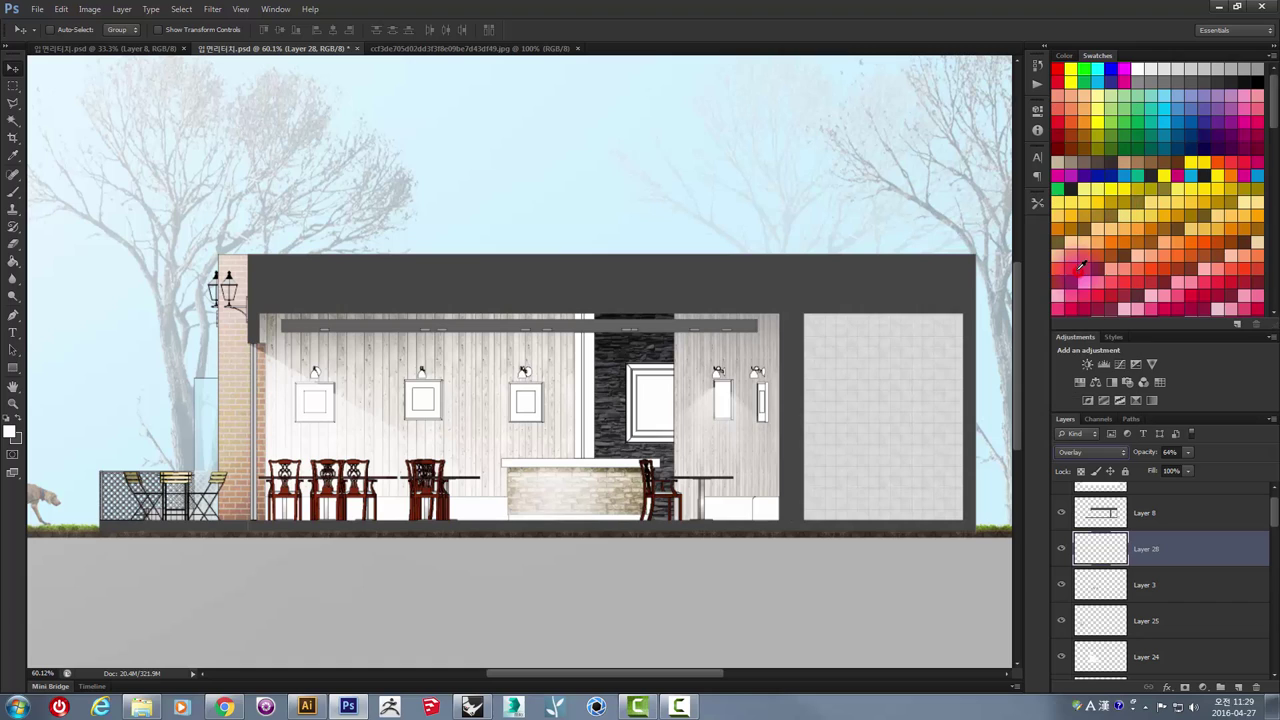
- Duplicate the glow under the left and middle lamps, above the stone wall, and onto the right panel
drag(718, 415, 310, 407)
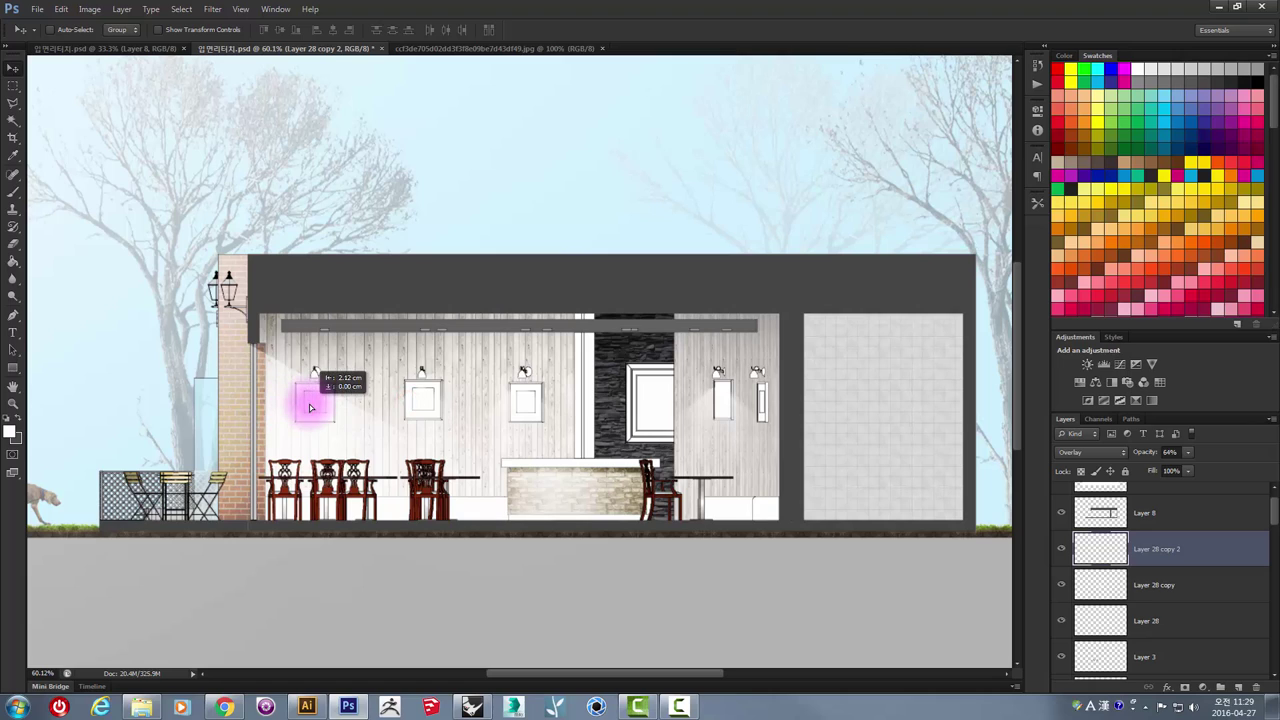
drag(320, 408, 332, 362)
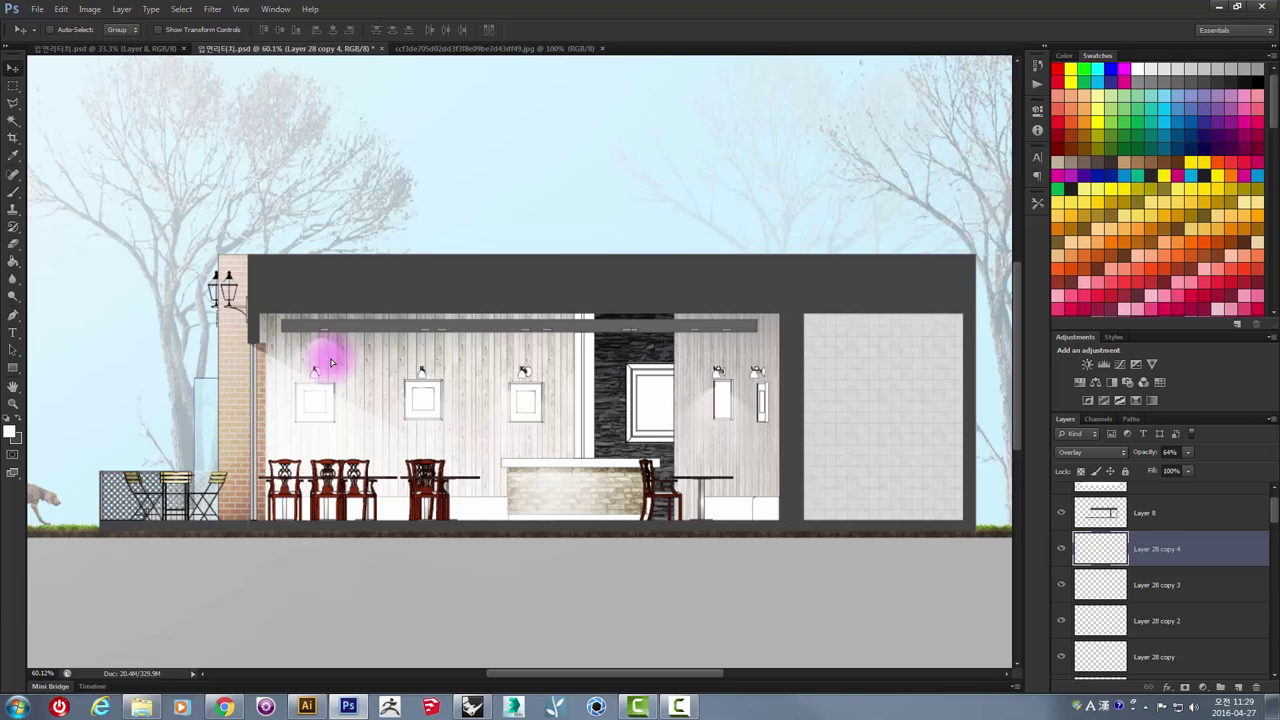
mouse_move(335, 362)
mouse_down()
mouse_move(616, 376)
mouse_move(604, 360)
mouse_move(530, 370)
mouse_up()
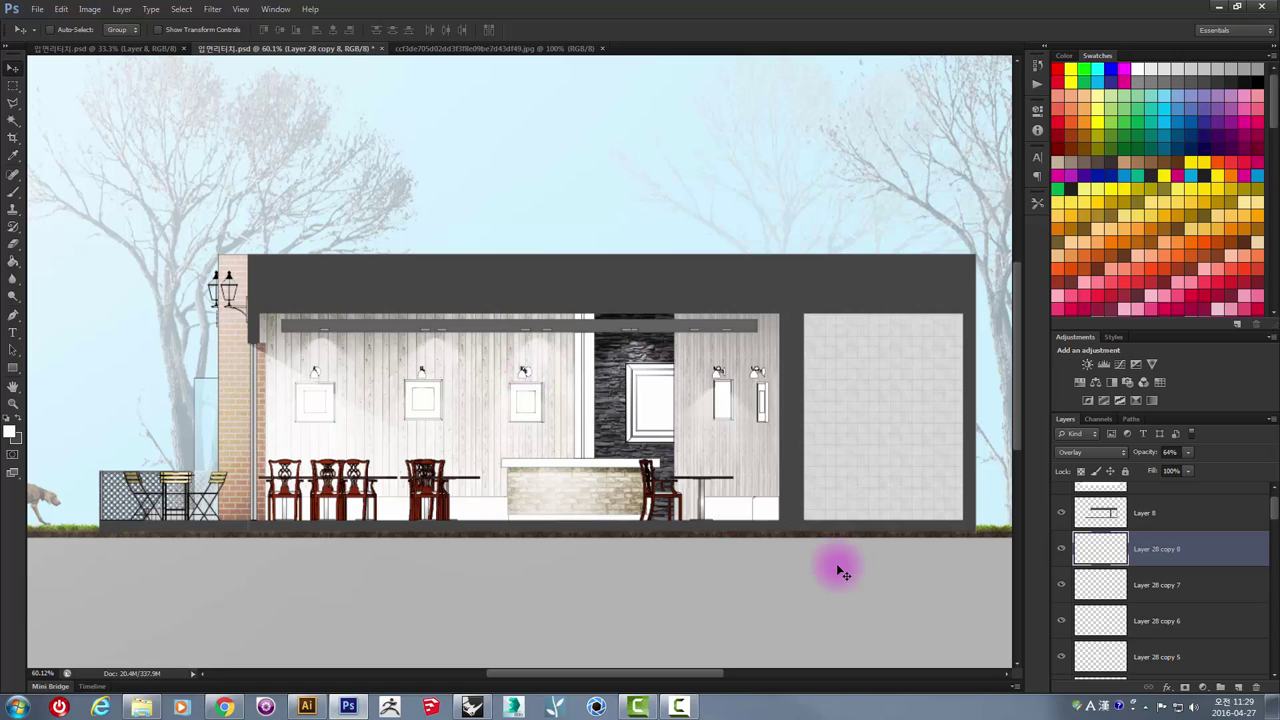
drag(634, 345, 688, 352)
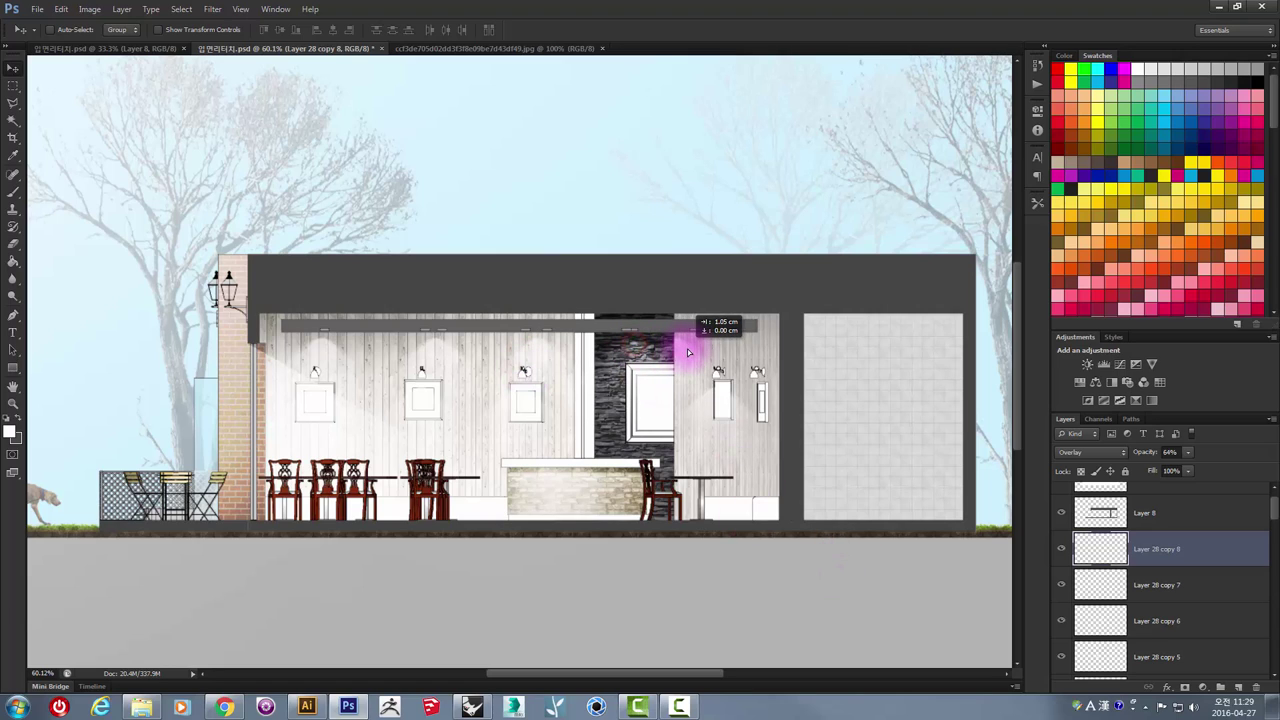
scroll(700, 352, down, 2)
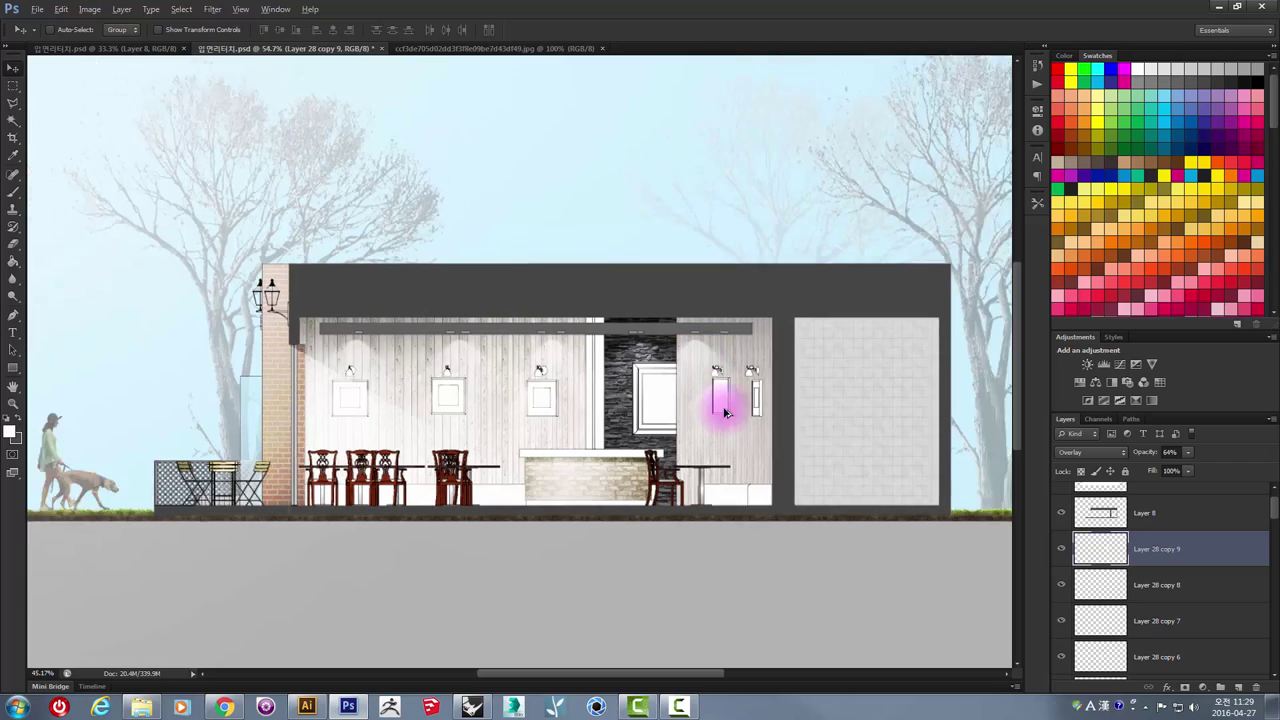
scroll(723, 406, down, 2)
mouse_move(419, 309)
mouse_down()
mouse_move(757, 343)
mouse_move(746, 341)
mouse_up()
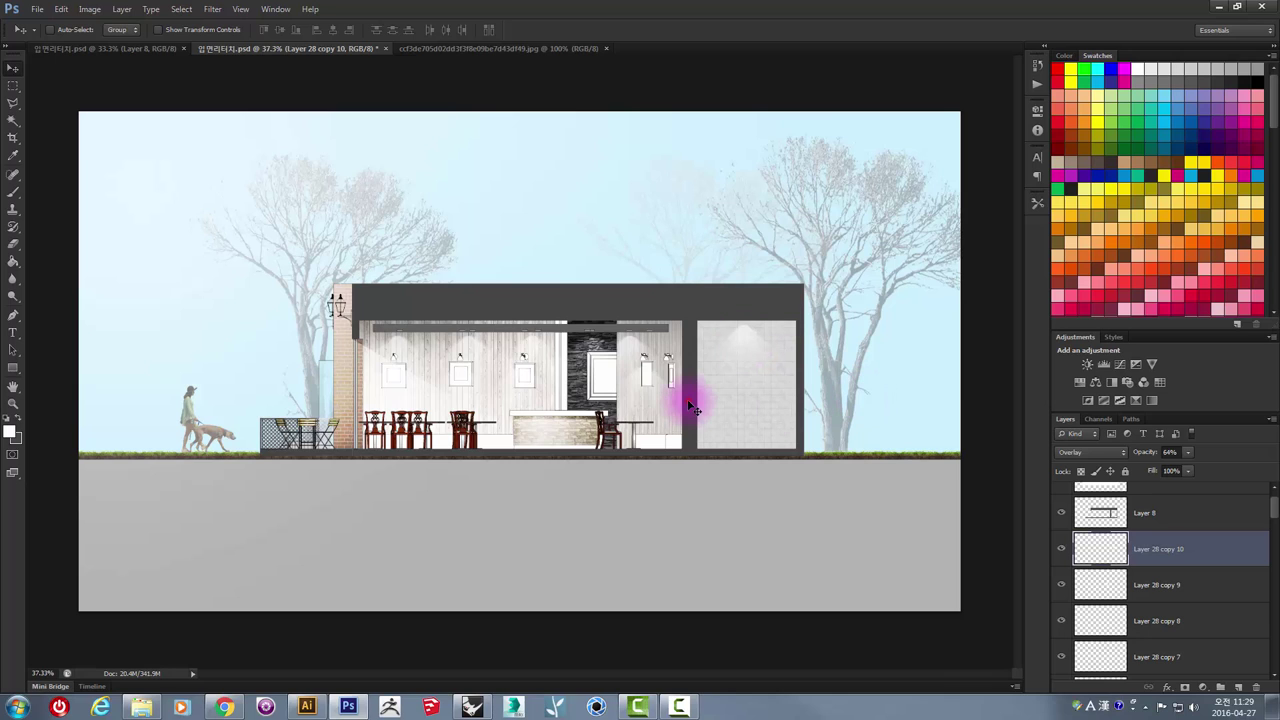
key(ctrl+minus)
key(ctrl+plus)
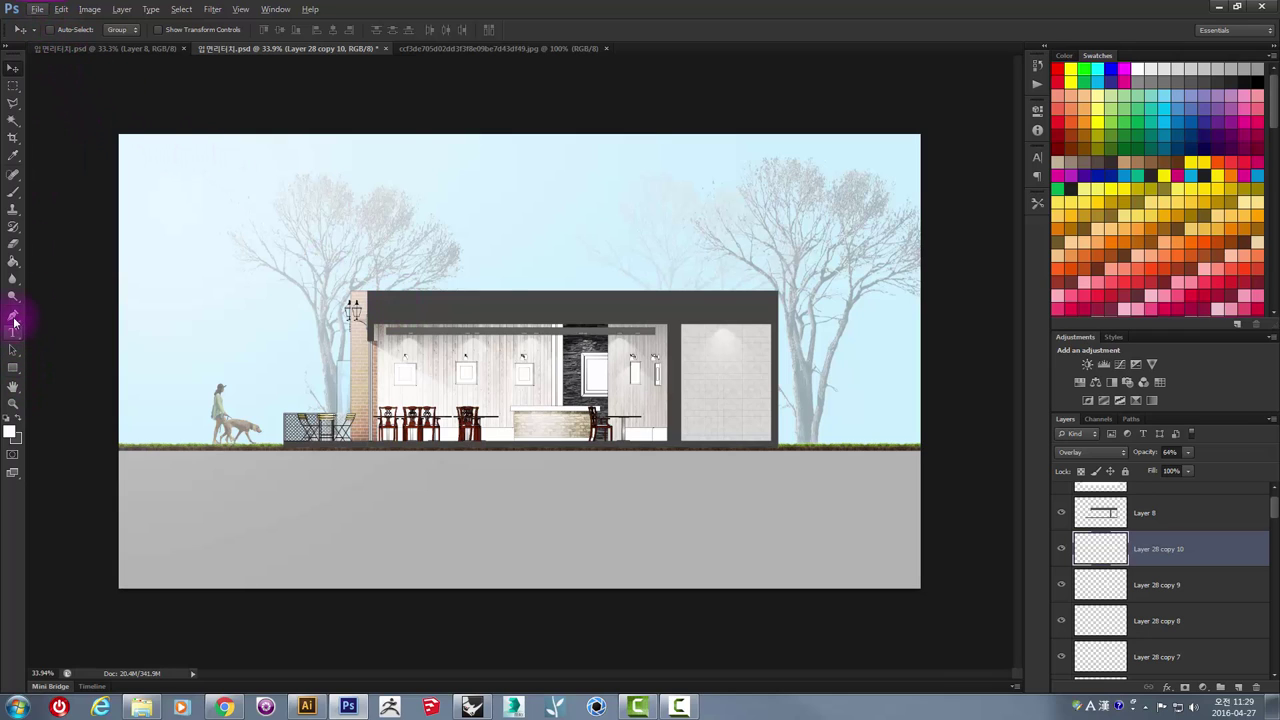
scroll(269, 300, down, 1)
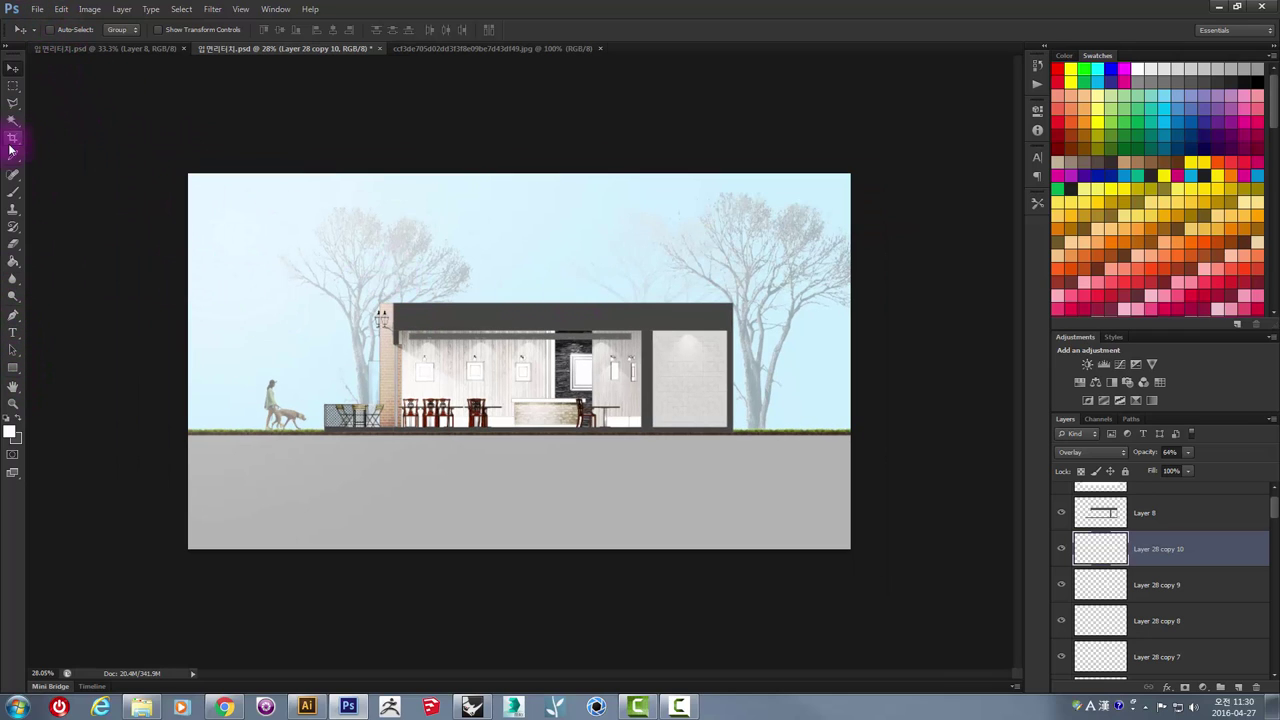
- Pick the standard Brush tool and open its preset choices
click(15, 193)
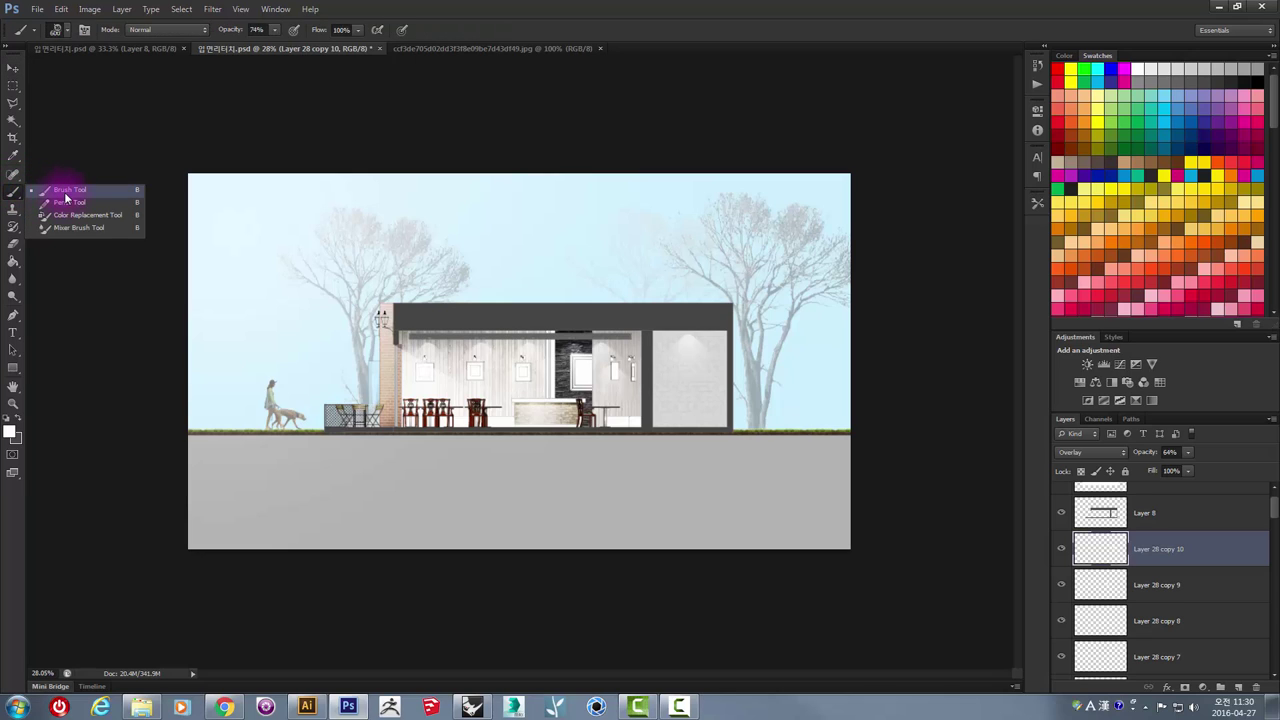
click(65, 193)
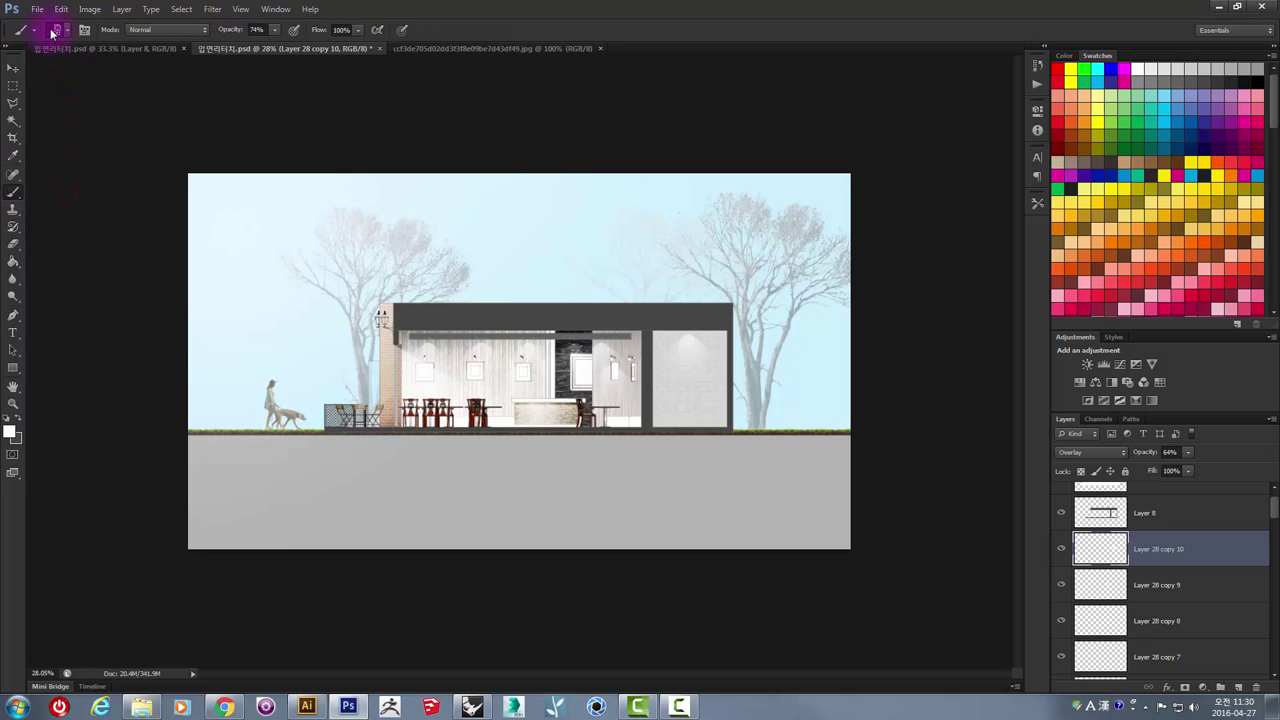
click(54, 30)
- Load Mountain_brush_set_by_00AngelicDevil00.abr and pick the 1580 px mountain-silhouette brush tip
click(236, 55)
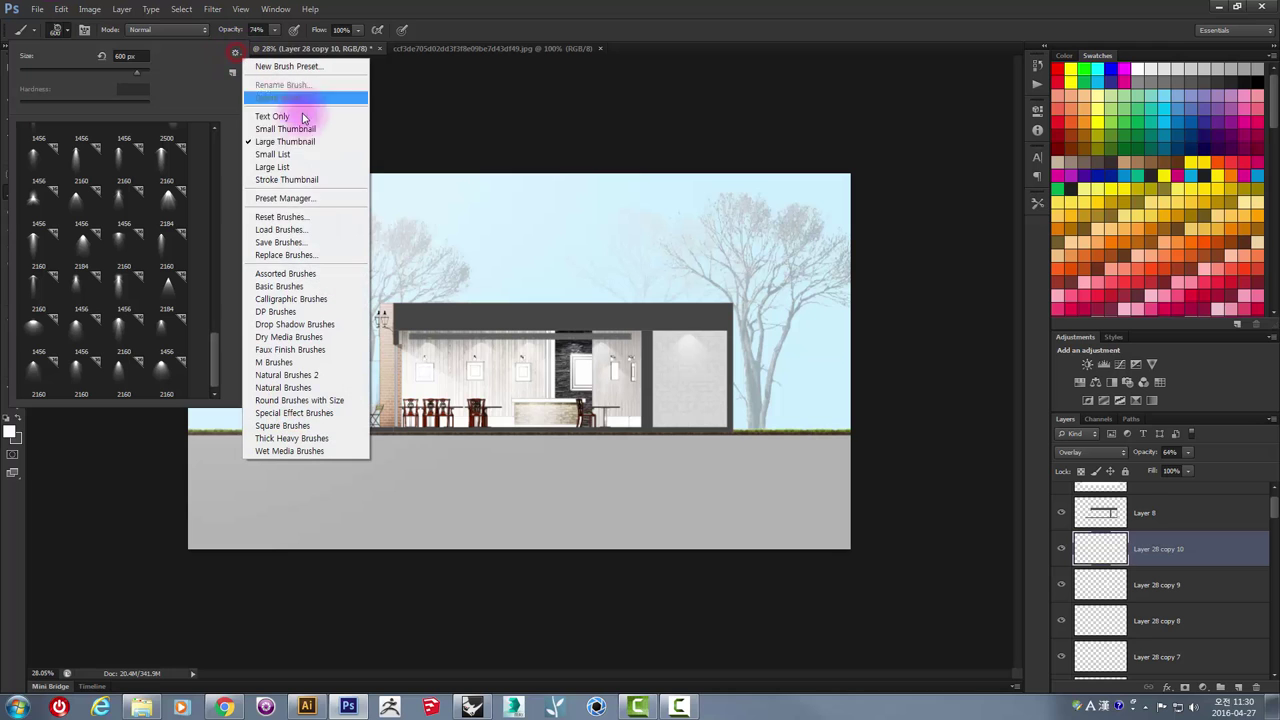
click(297, 229)
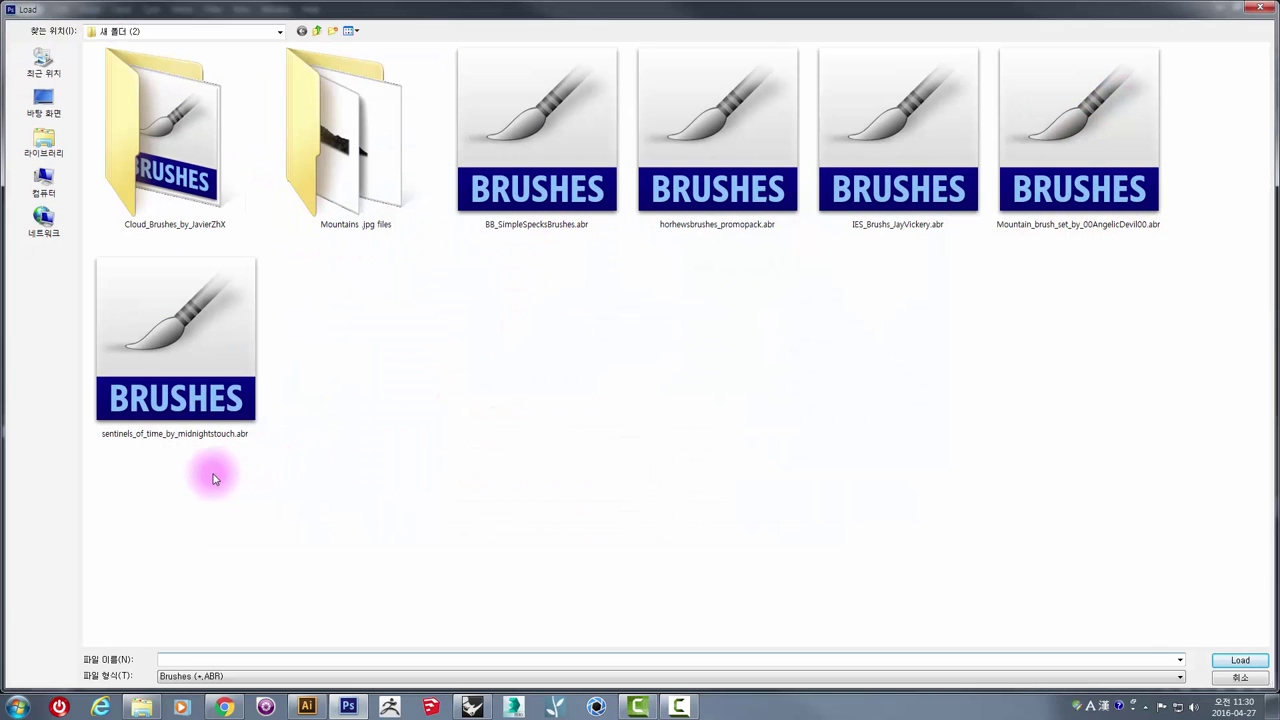
click(209, 420)
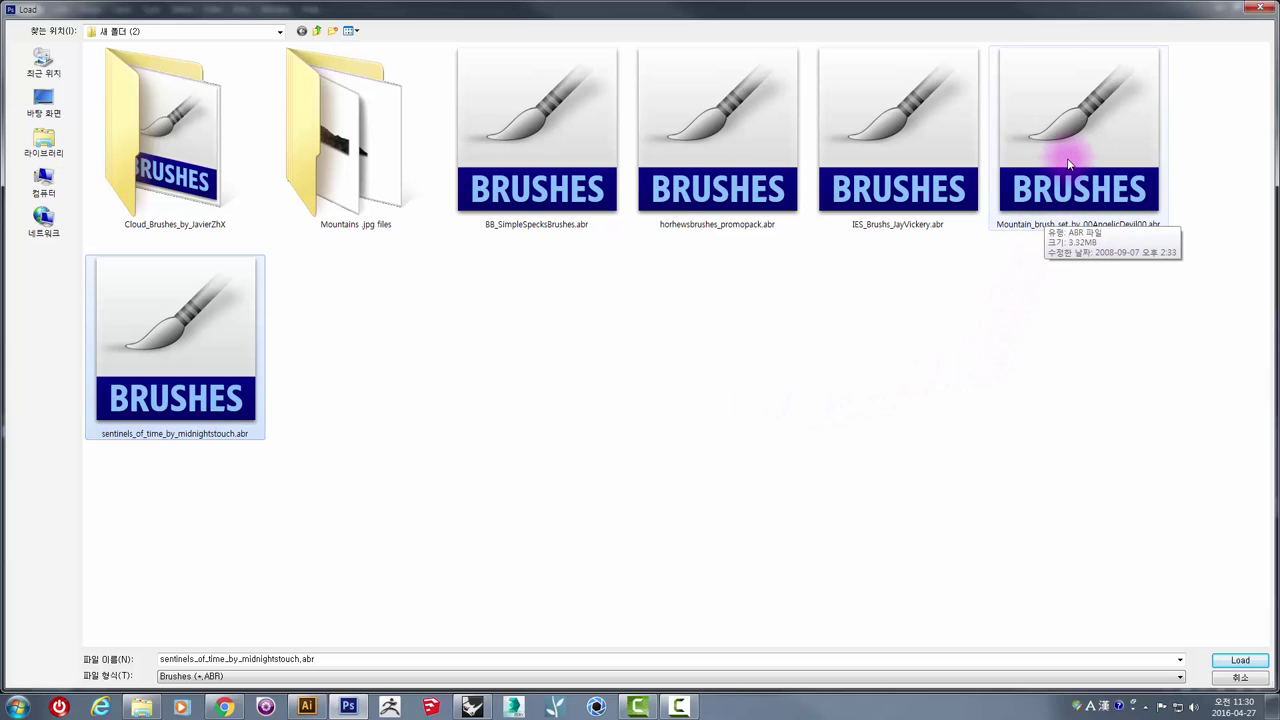
click(341, 163)
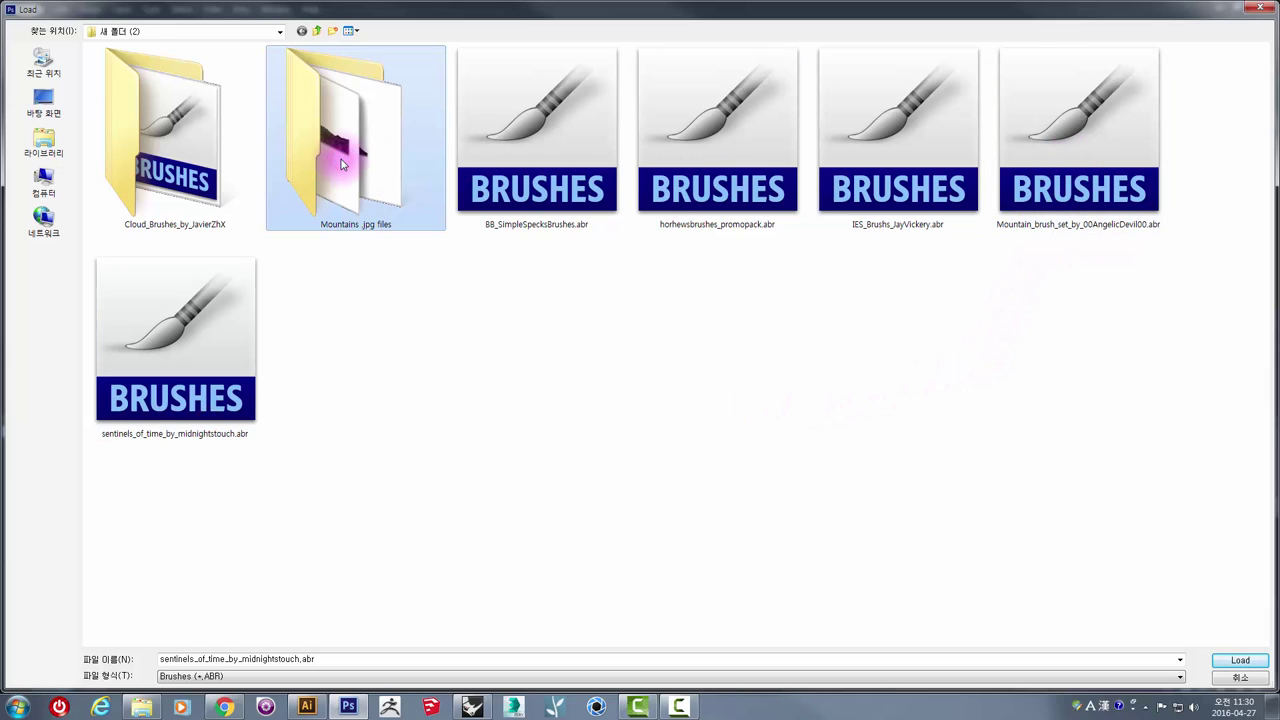
double_click(341, 163)
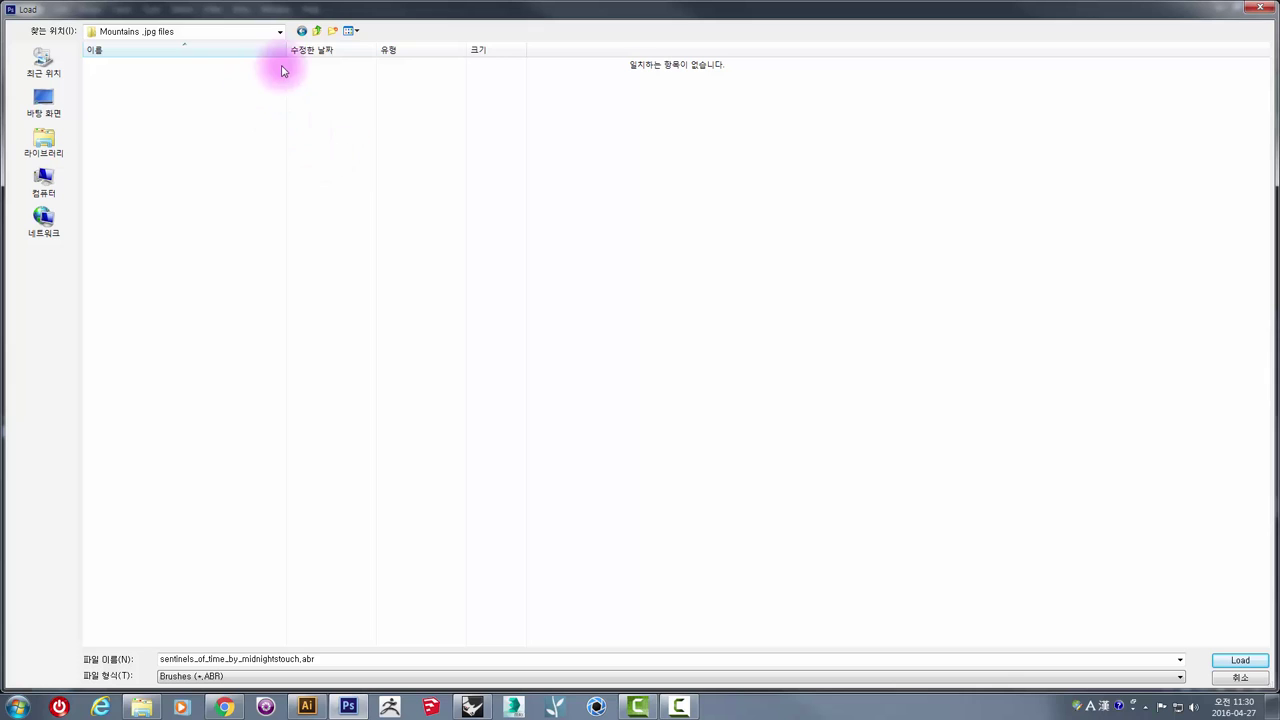
click(314, 30)
click(1023, 276)
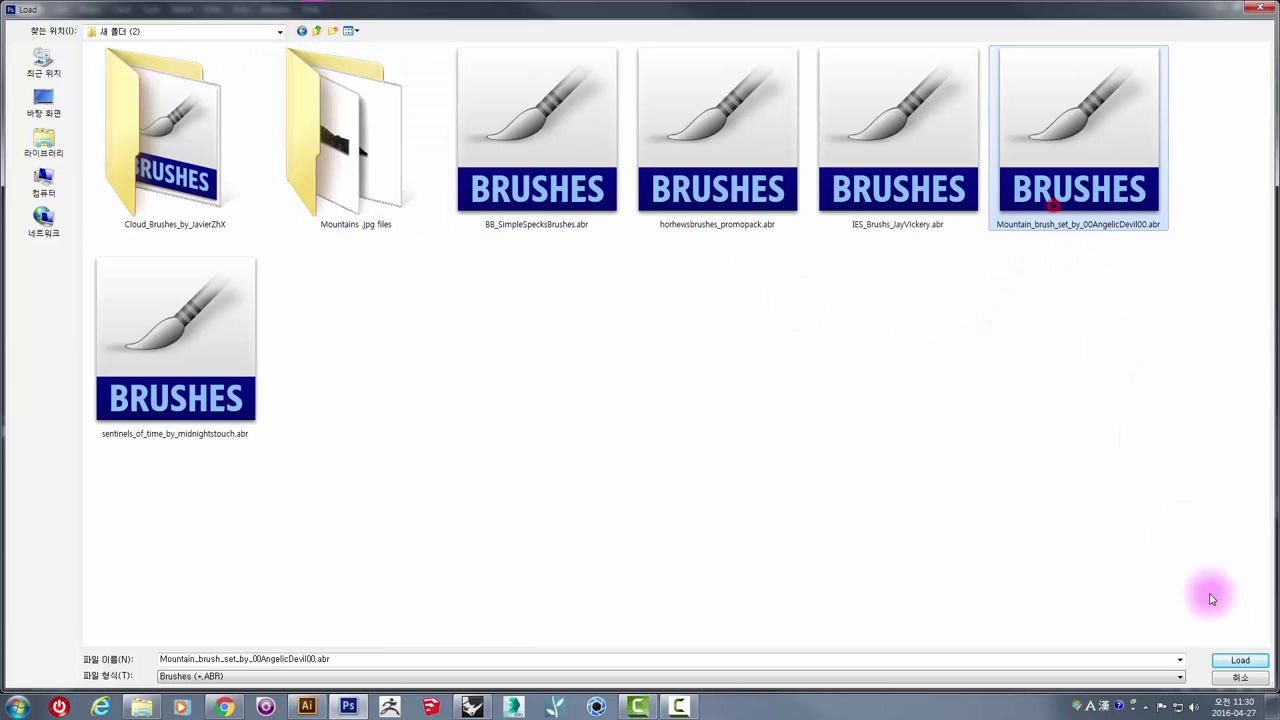
click(1237, 658)
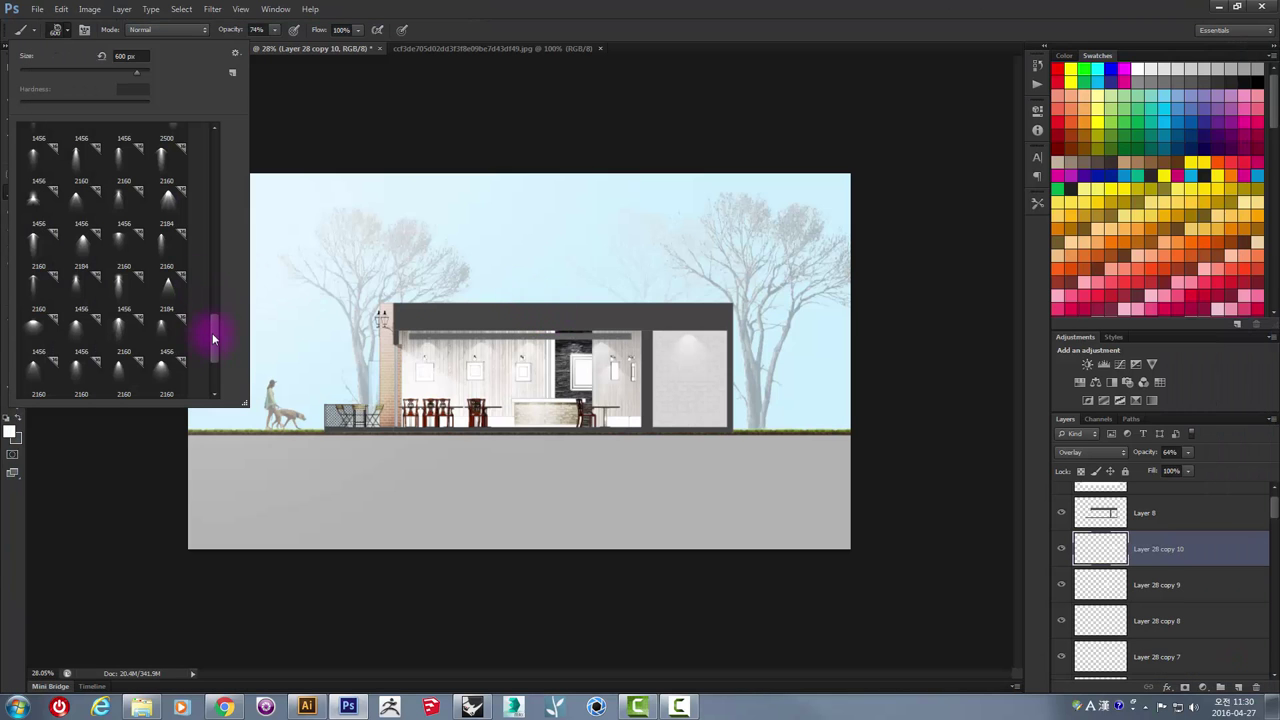
drag(212, 340, 214, 363)
click(84, 345)
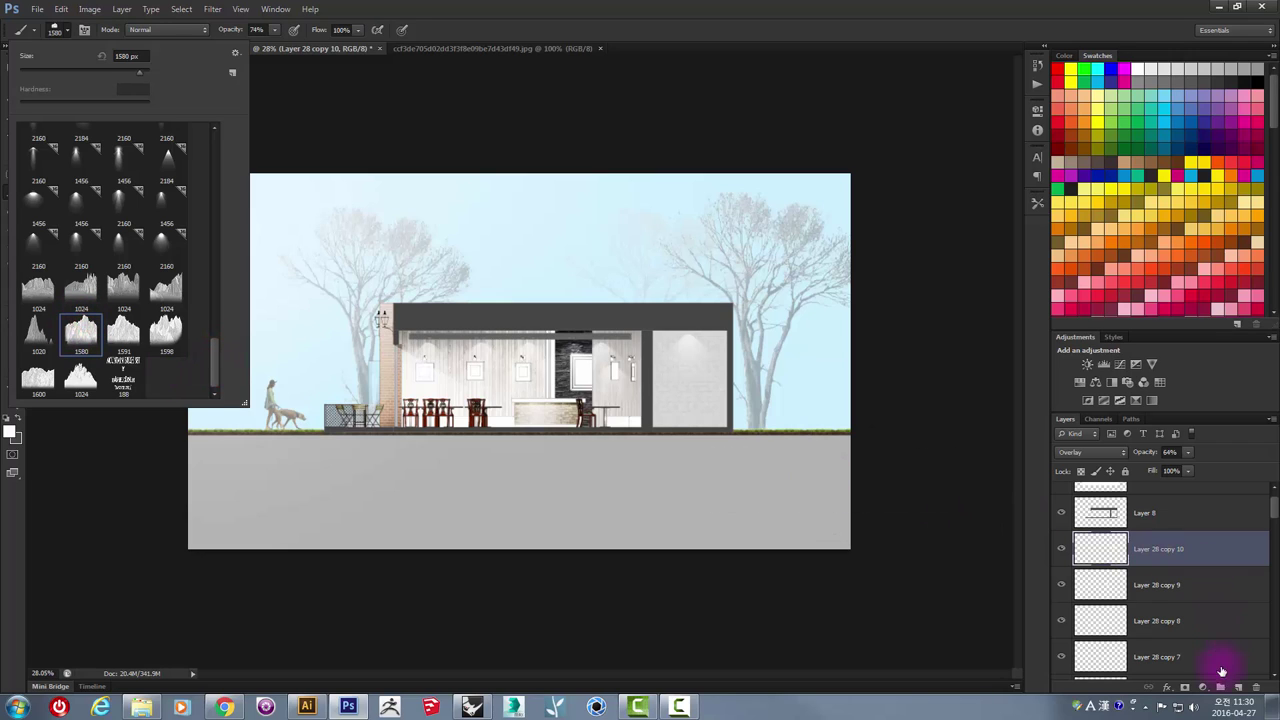
drag(1272, 532, 1270, 669)
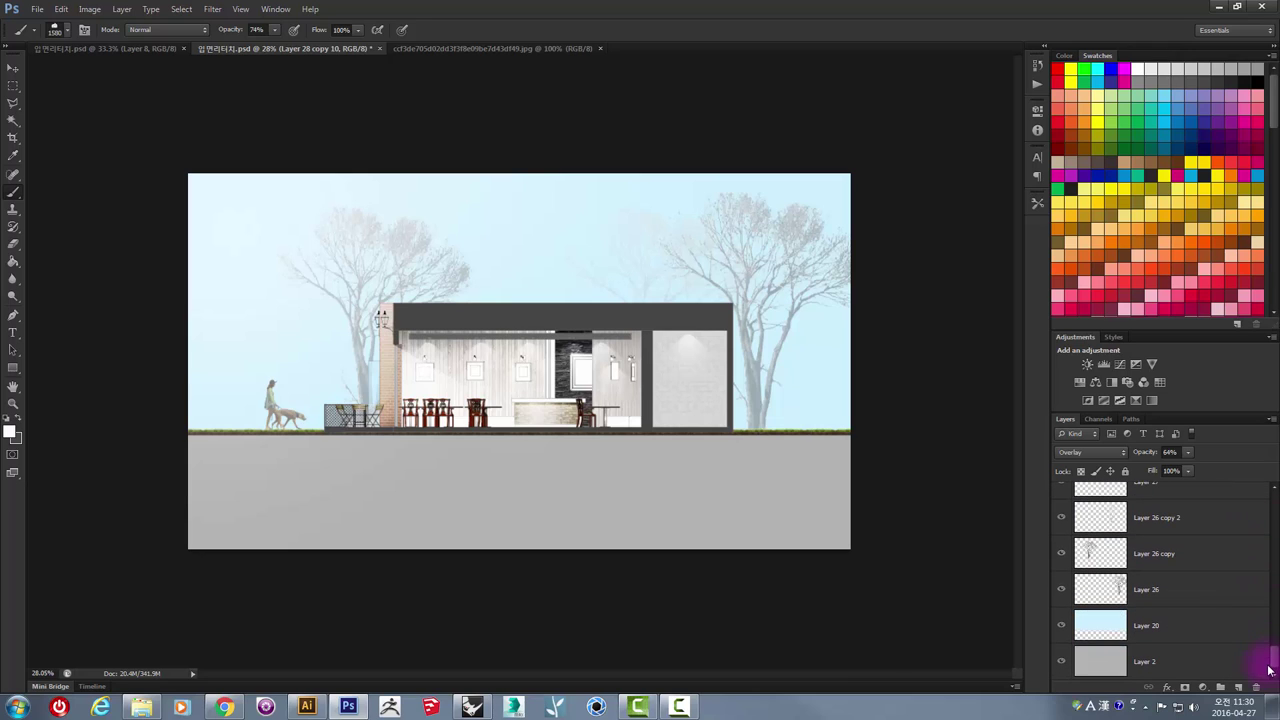
- On a new layer above the Layer 20 sky, stamp a pale grey mountain range on the left
click(1180, 592)
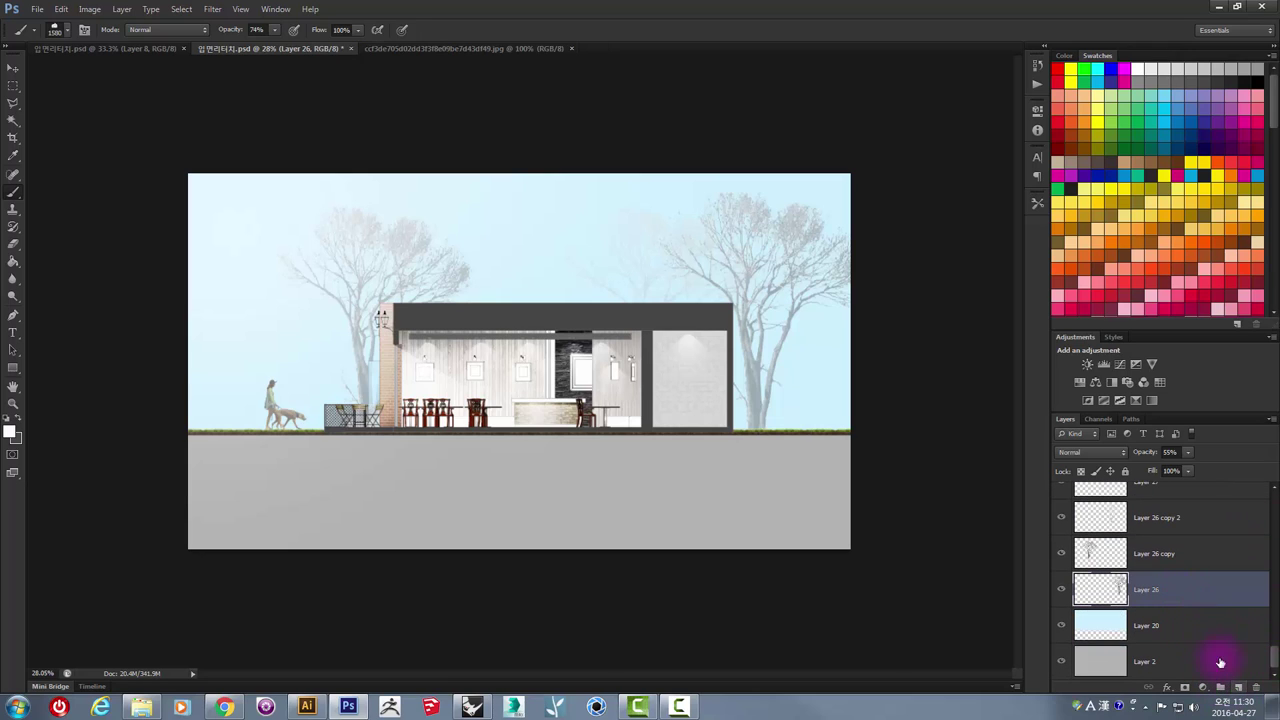
click(1182, 620)
click(1240, 688)
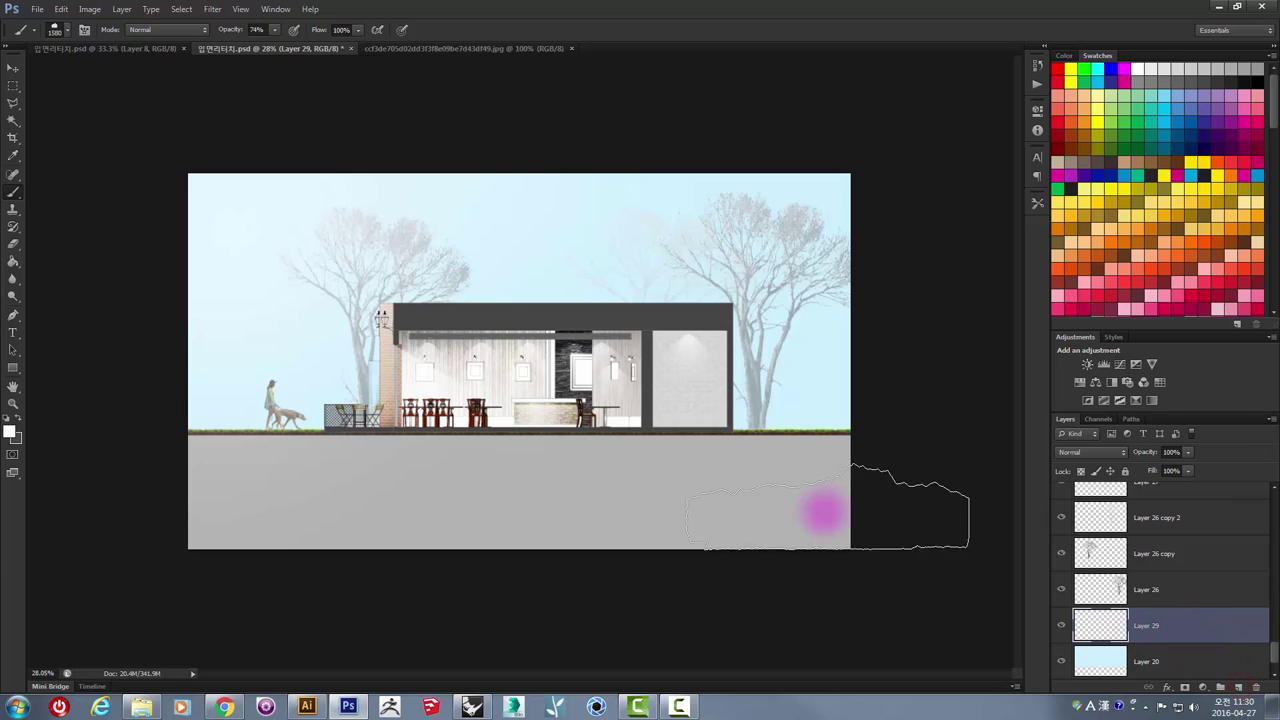
mouse_move(455, 380)
mouse_down()
mouse_move(308, 385)
mouse_move(88, 440)
mouse_move(14, 406)
mouse_up()
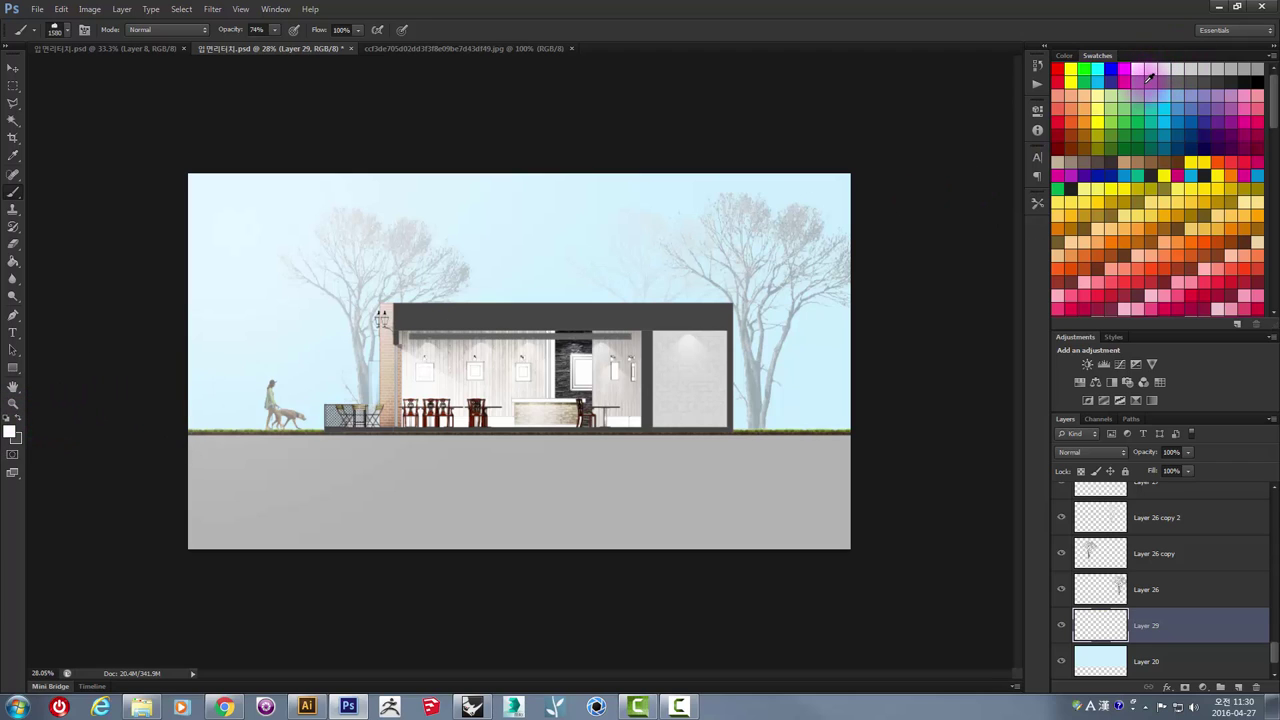
key(ctrl+z)
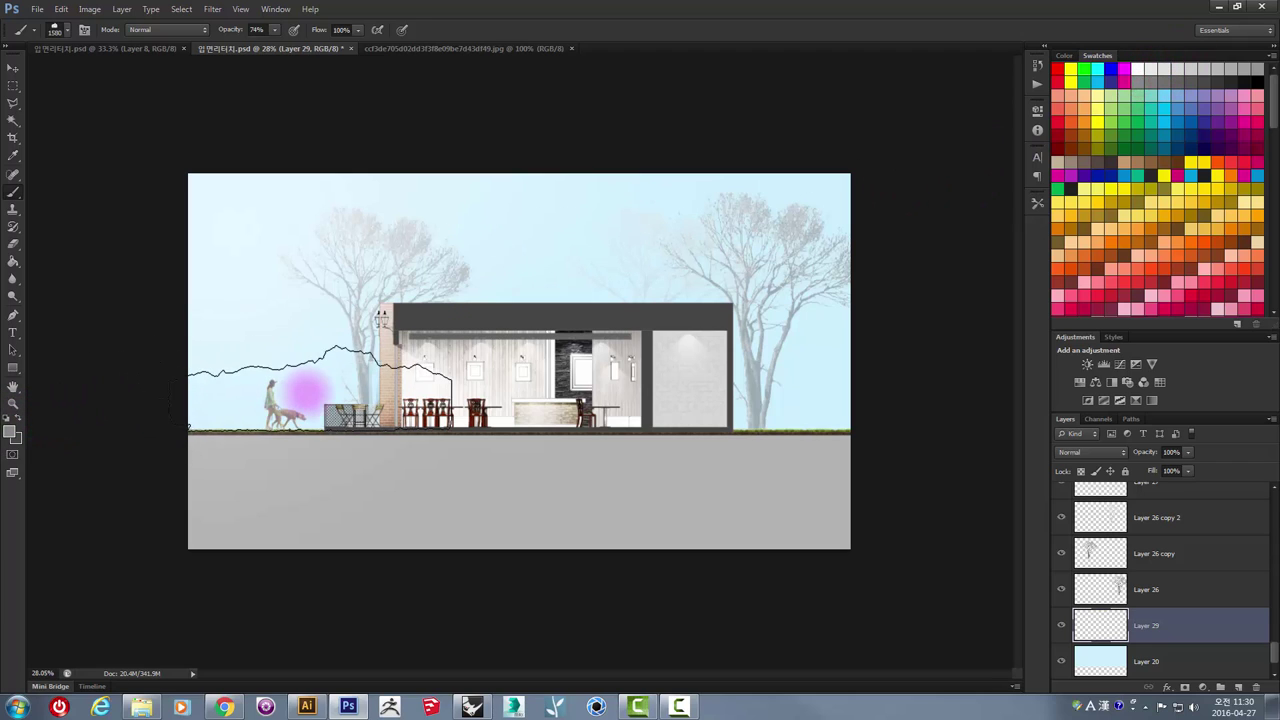
mouse_move(315, 390)
mouse_down()
mouse_move(70, 72)
mouse_move(30, 55)
mouse_up()
- Move the mountain range up and enlarge it with Free Transform to span the sky
click(14, 68)
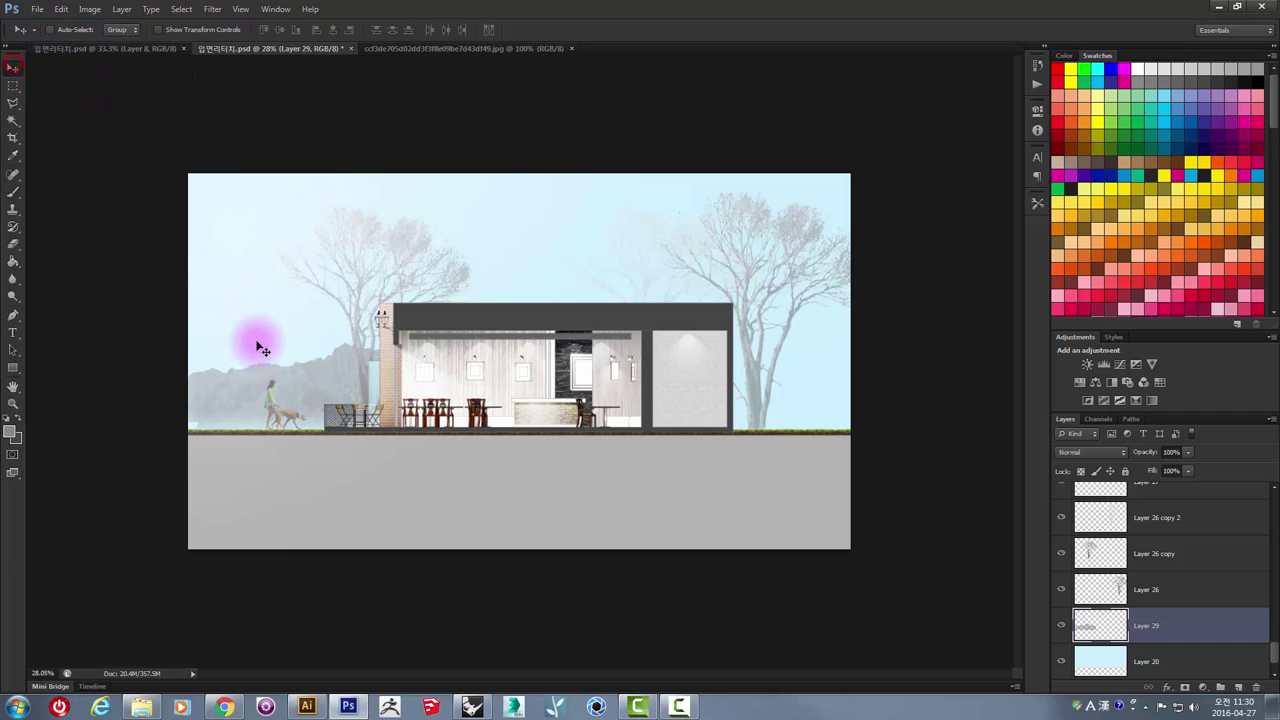
drag(251, 343, 256, 353)
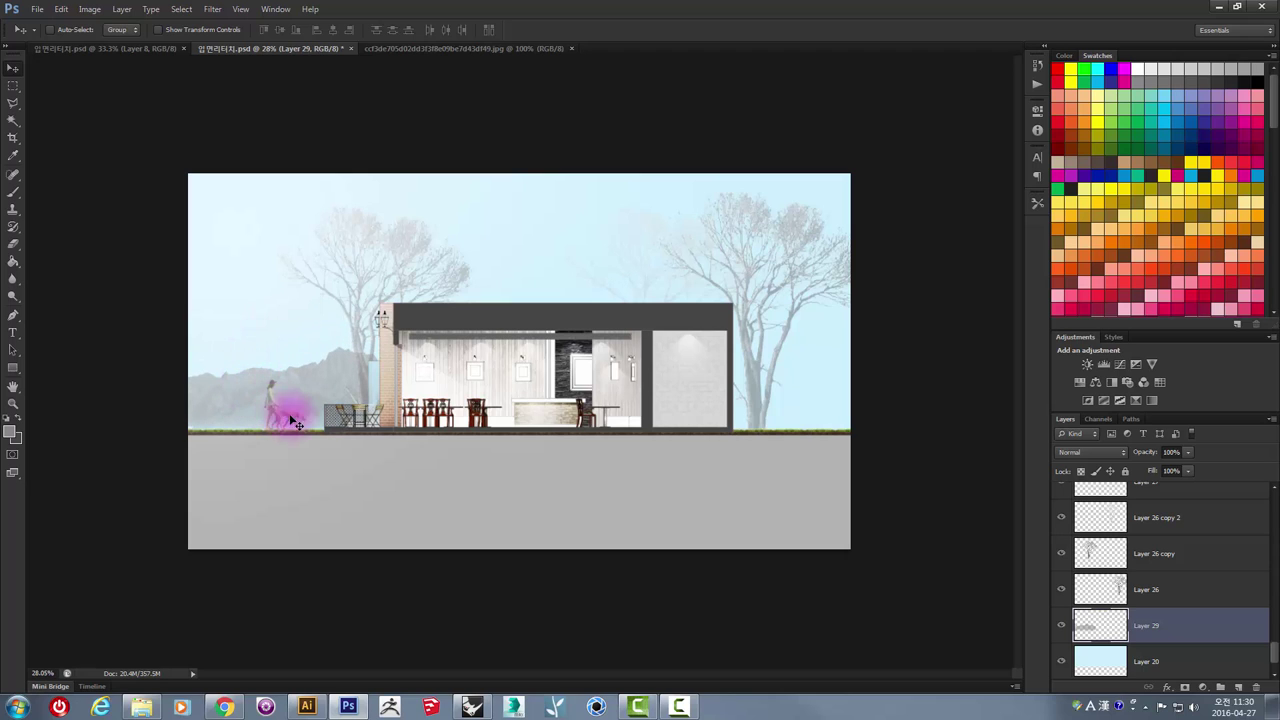
key(ctrl+t)
drag(458, 346, 985, 275)
drag(470, 296, 446, 313)
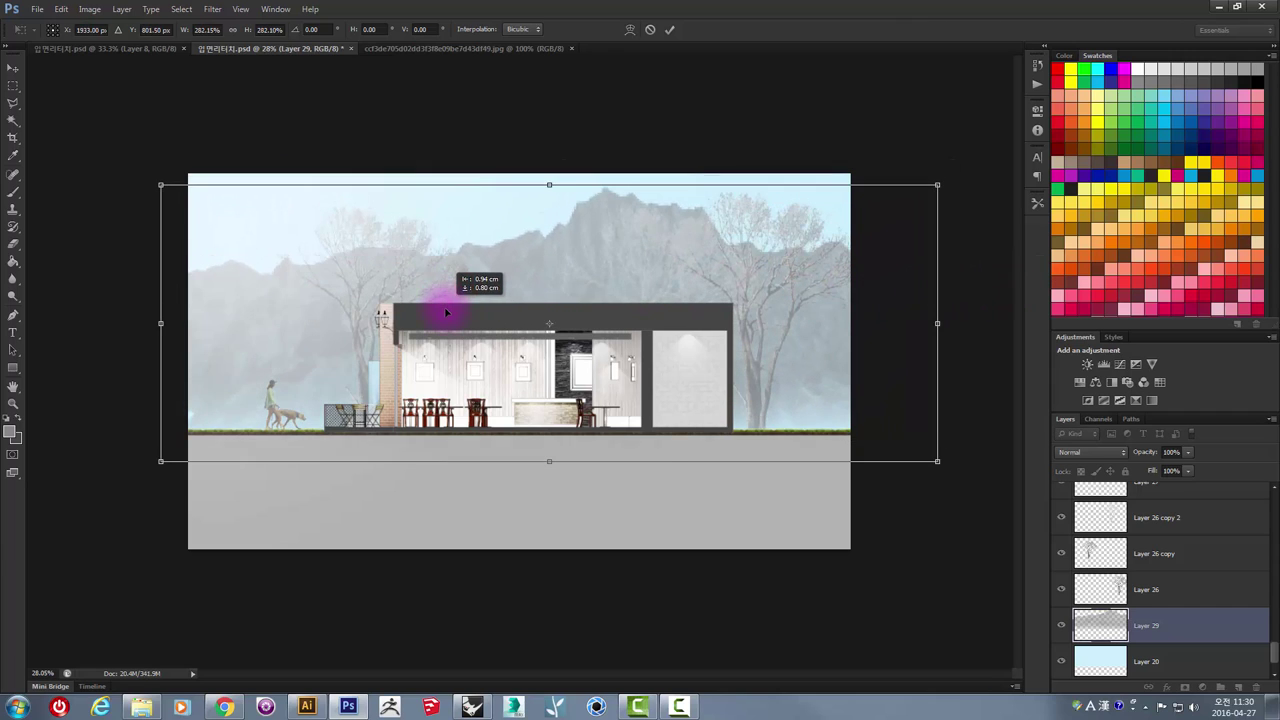
key(Return)
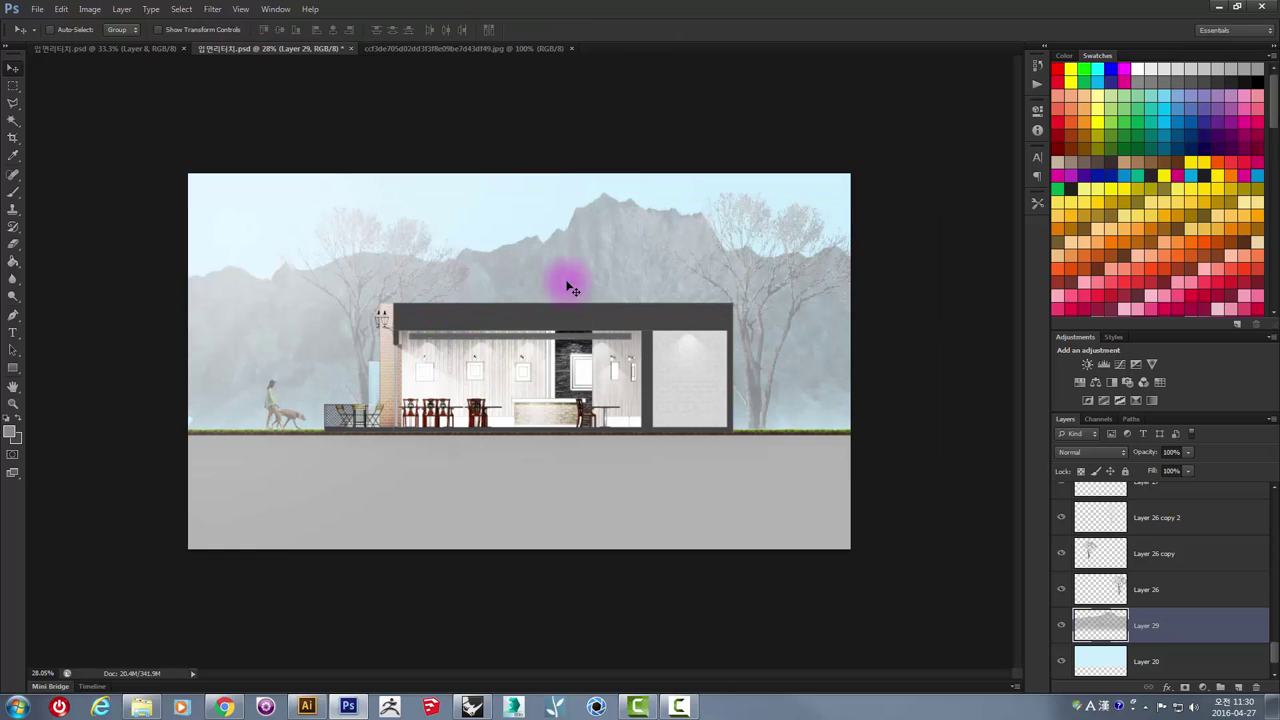
drag(551, 243, 551, 257)
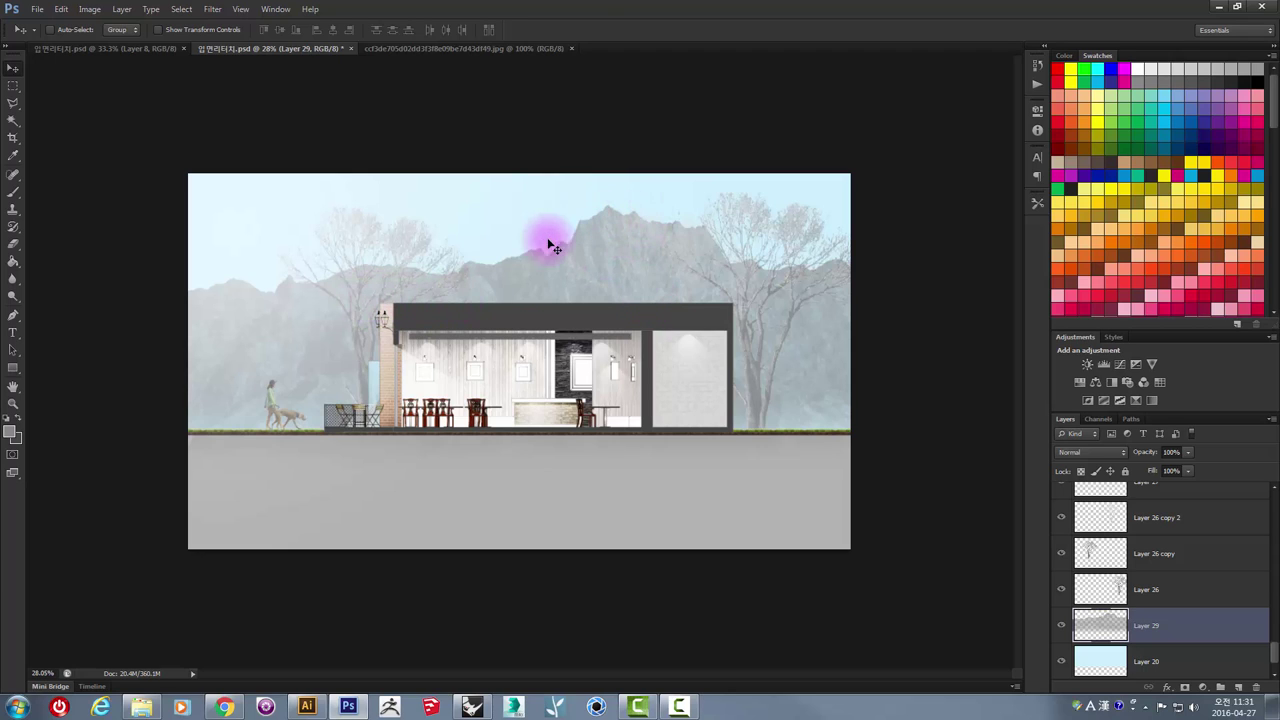
- Stretch the mountains larger across the canvas, then delete mountain Layer 29
key(ctrl+t)
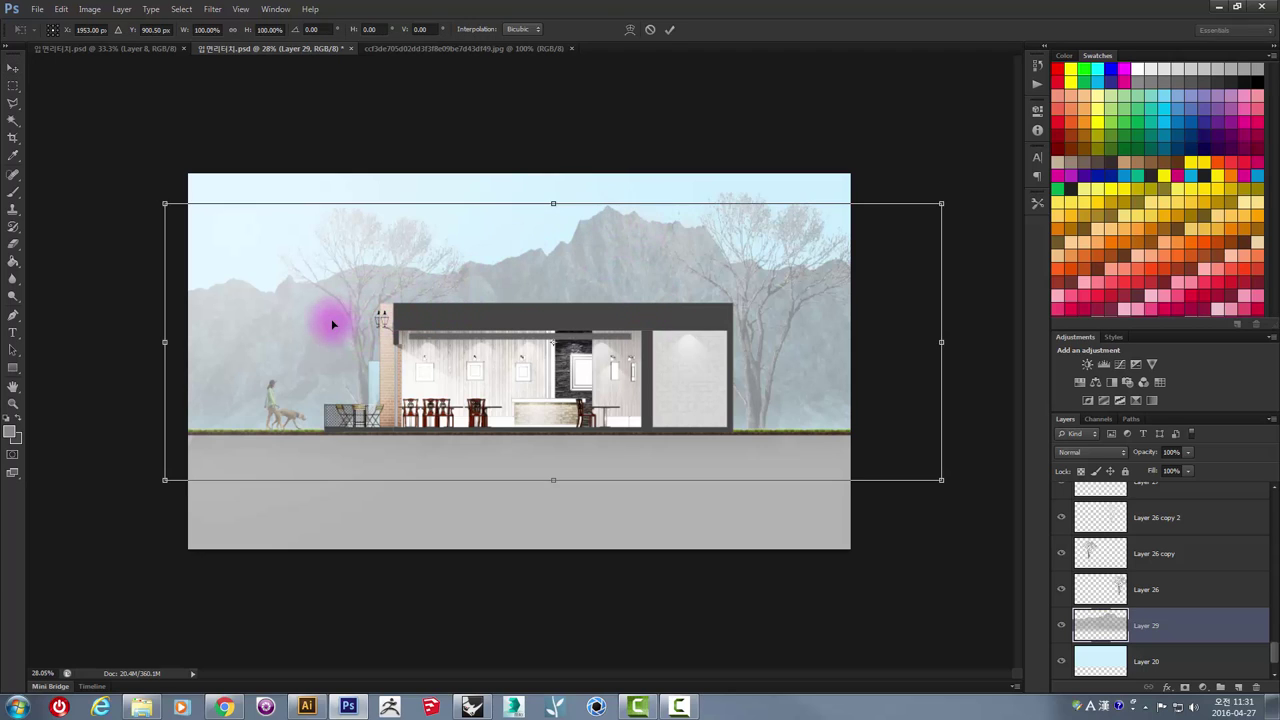
mouse_move(165, 204)
mouse_down()
mouse_move(197, 155)
mouse_move(100, 134)
mouse_up()
key(ctrl+minus)
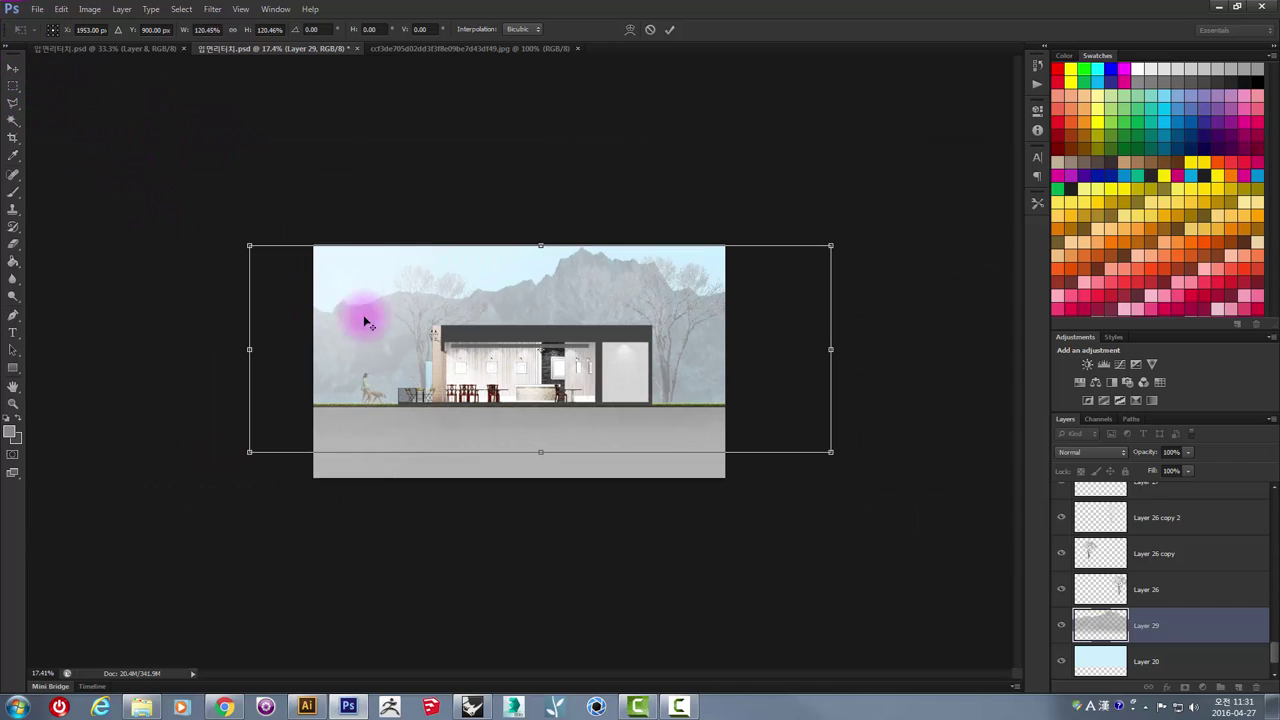
drag(831, 452, 1012, 546)
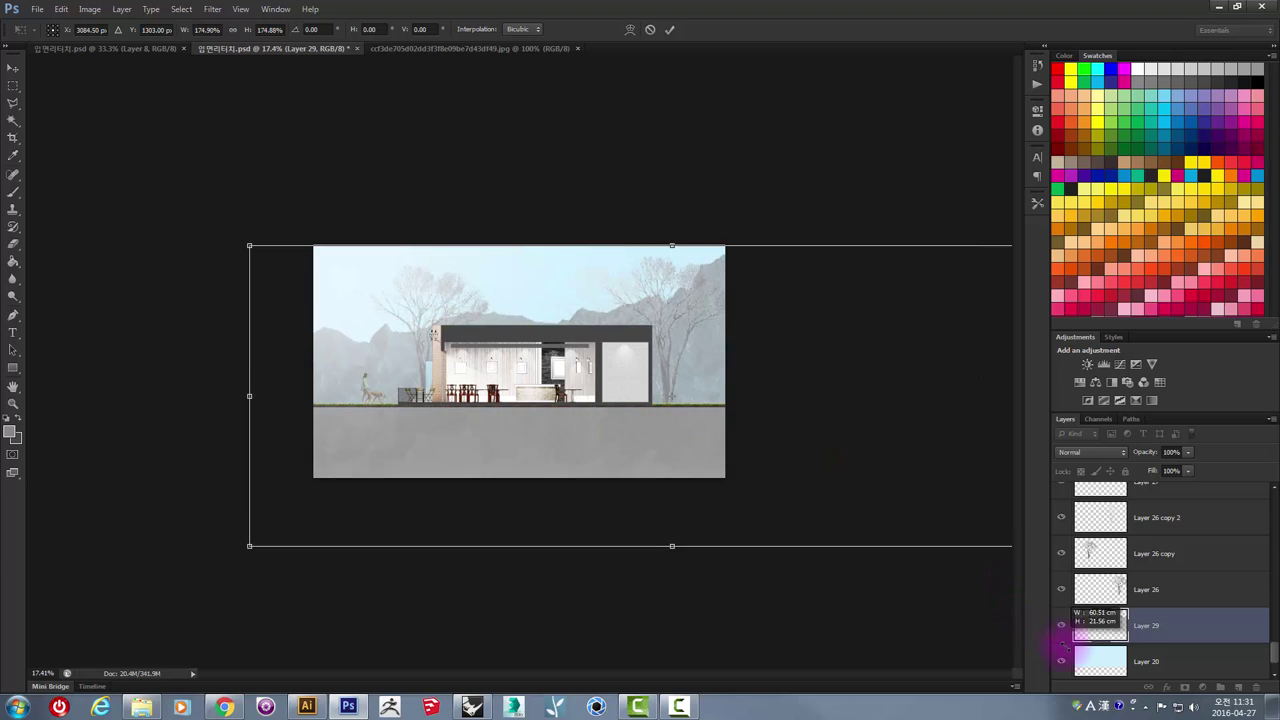
mouse_move(708, 385)
mouse_down()
mouse_move(688, 330)
mouse_move(552, 308)
mouse_move(596, 378)
mouse_up()
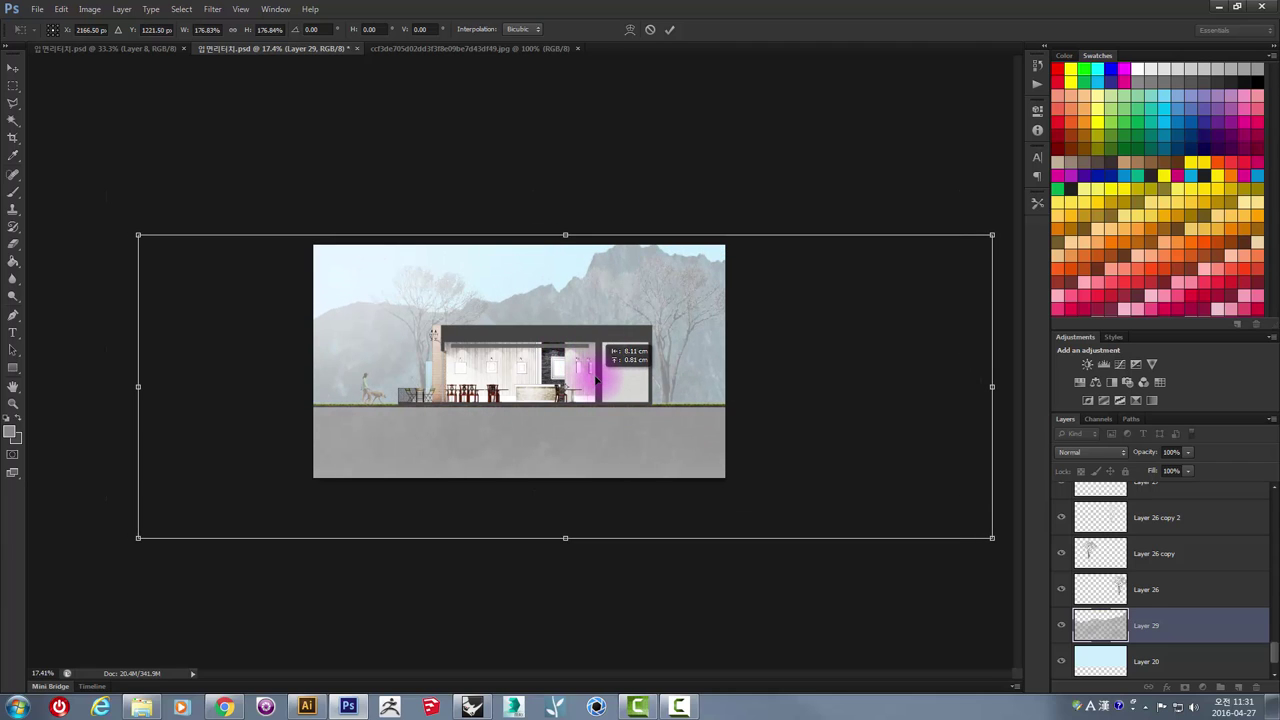
key(ctrl+plus)
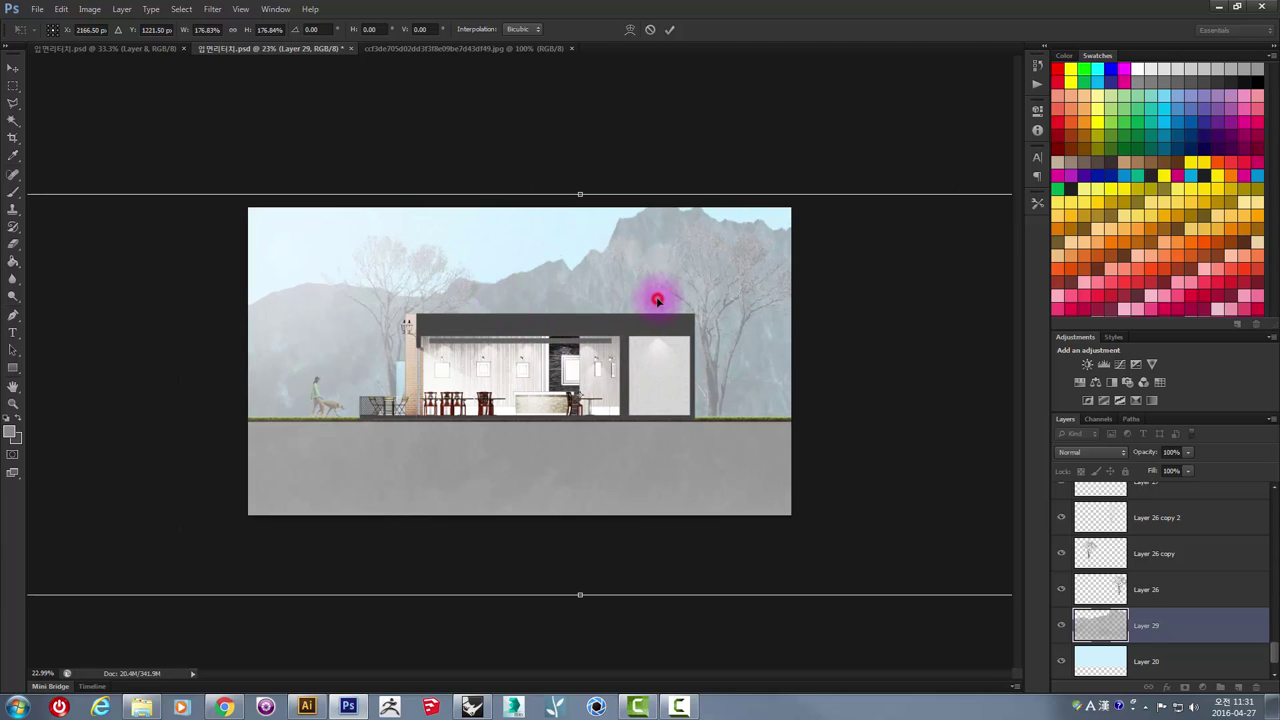
key(Return)
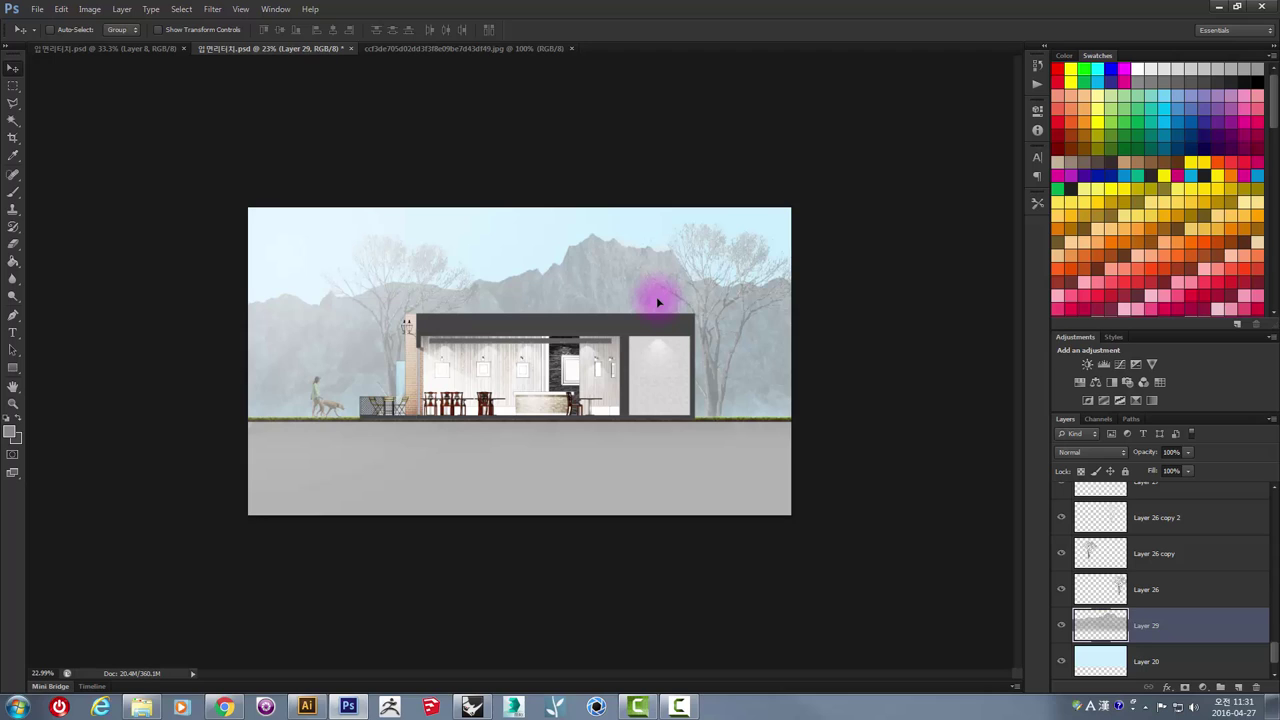
key(Delete)
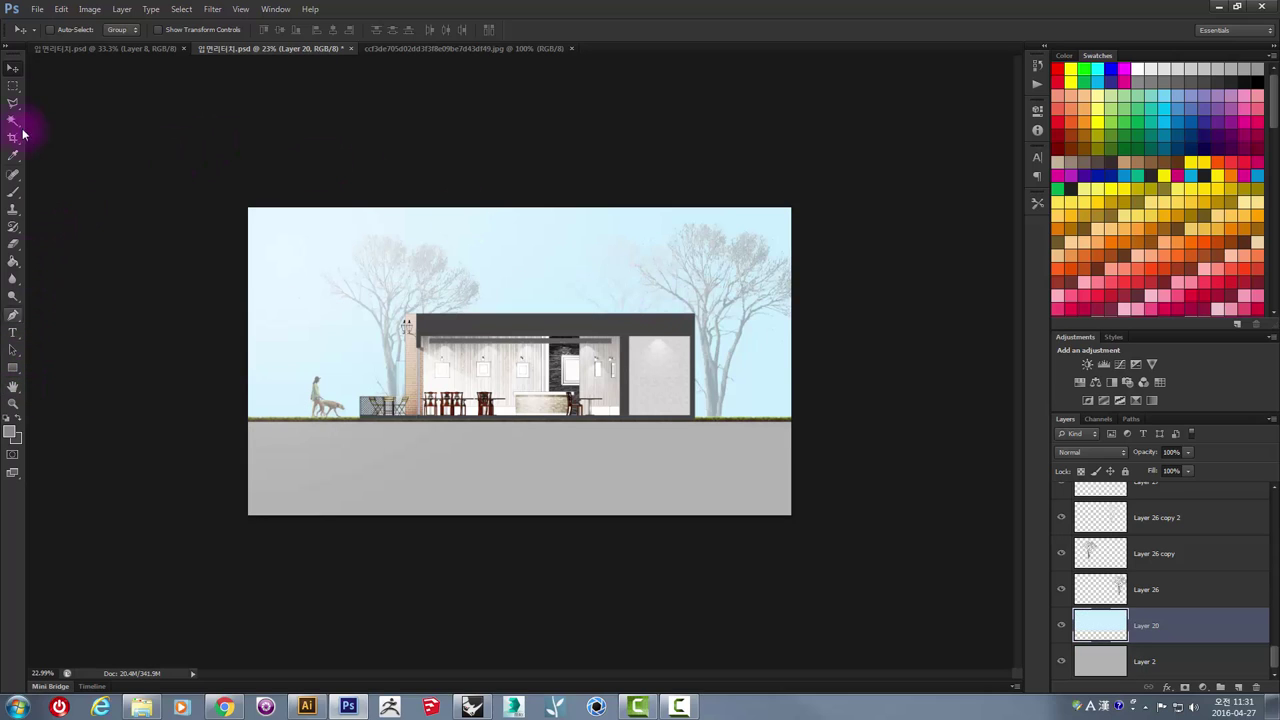
- Load Cloud Brushes by Blazter [JavierZhX].abr from the Cloud_Brushes_by_JavierZhX folder into the Brush presets
click(39, 12)
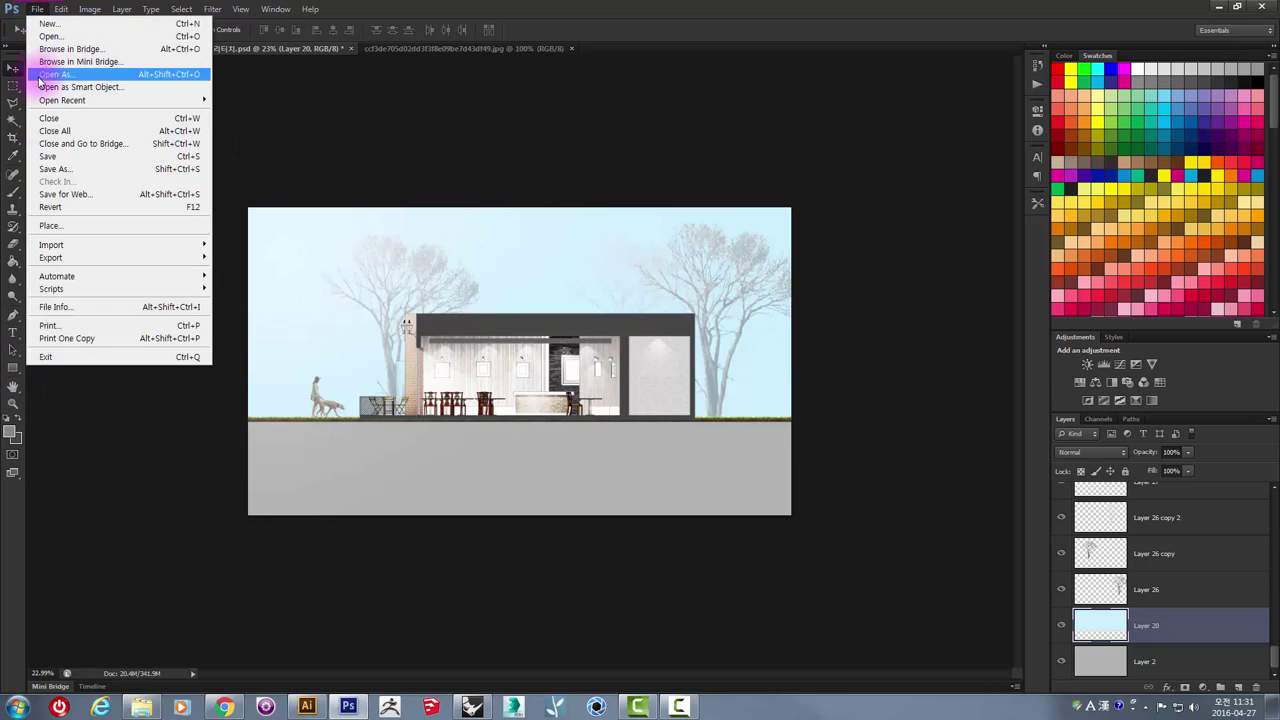
click(13, 198)
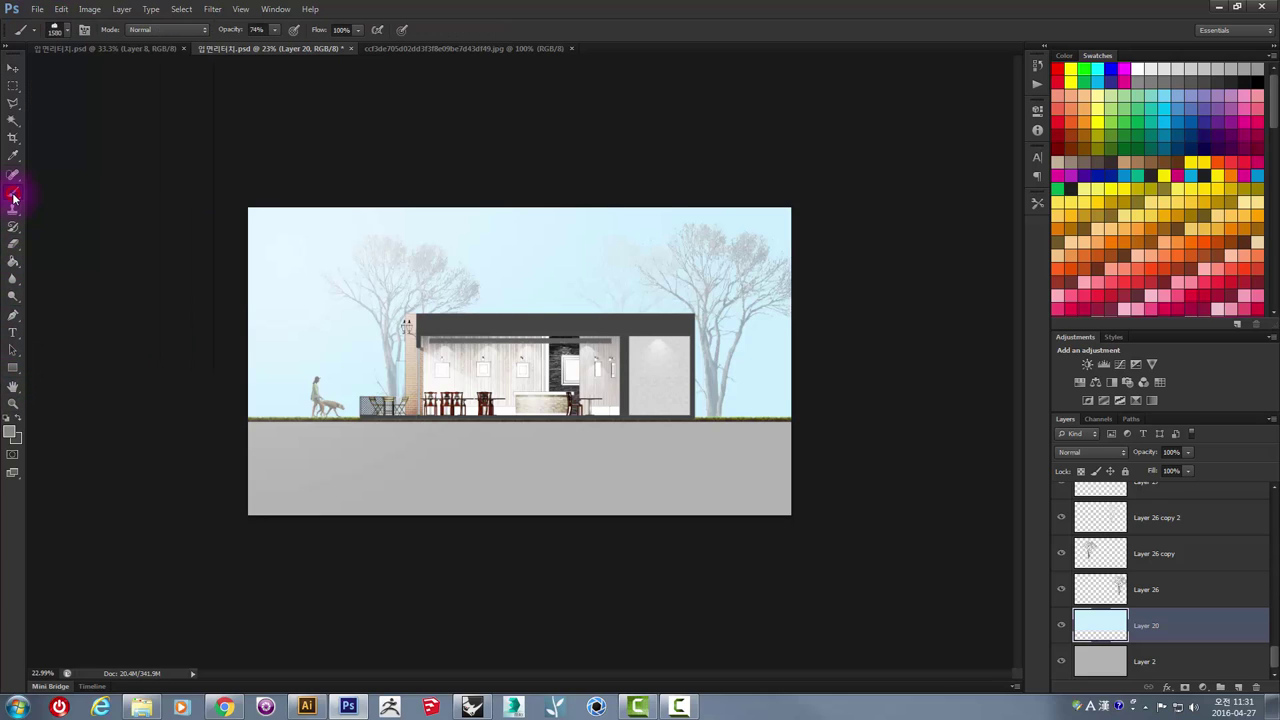
click(68, 34)
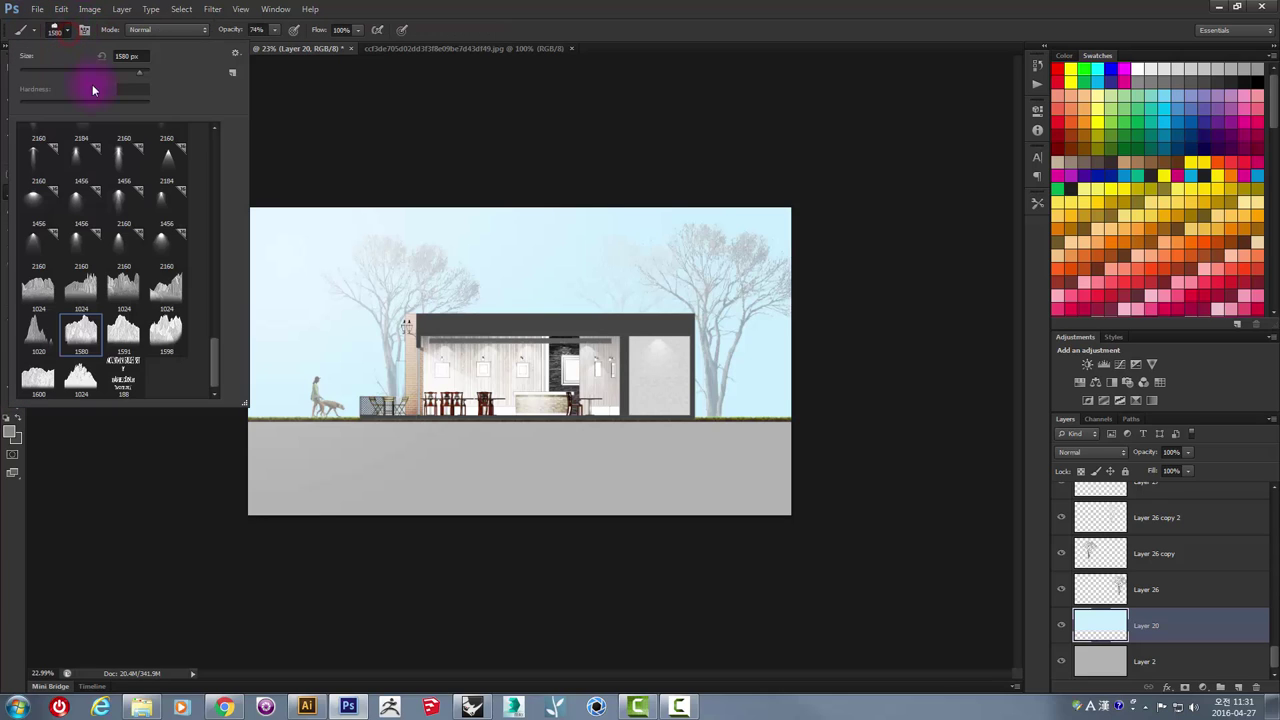
click(231, 55)
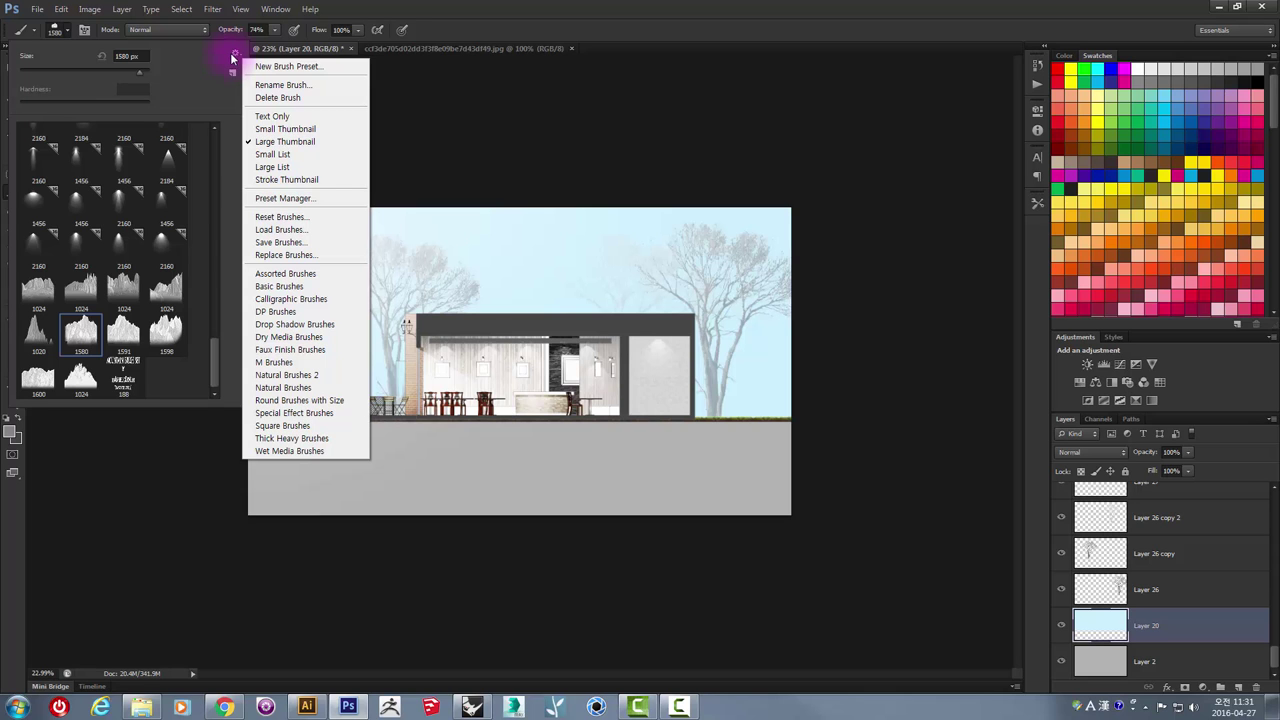
click(272, 229)
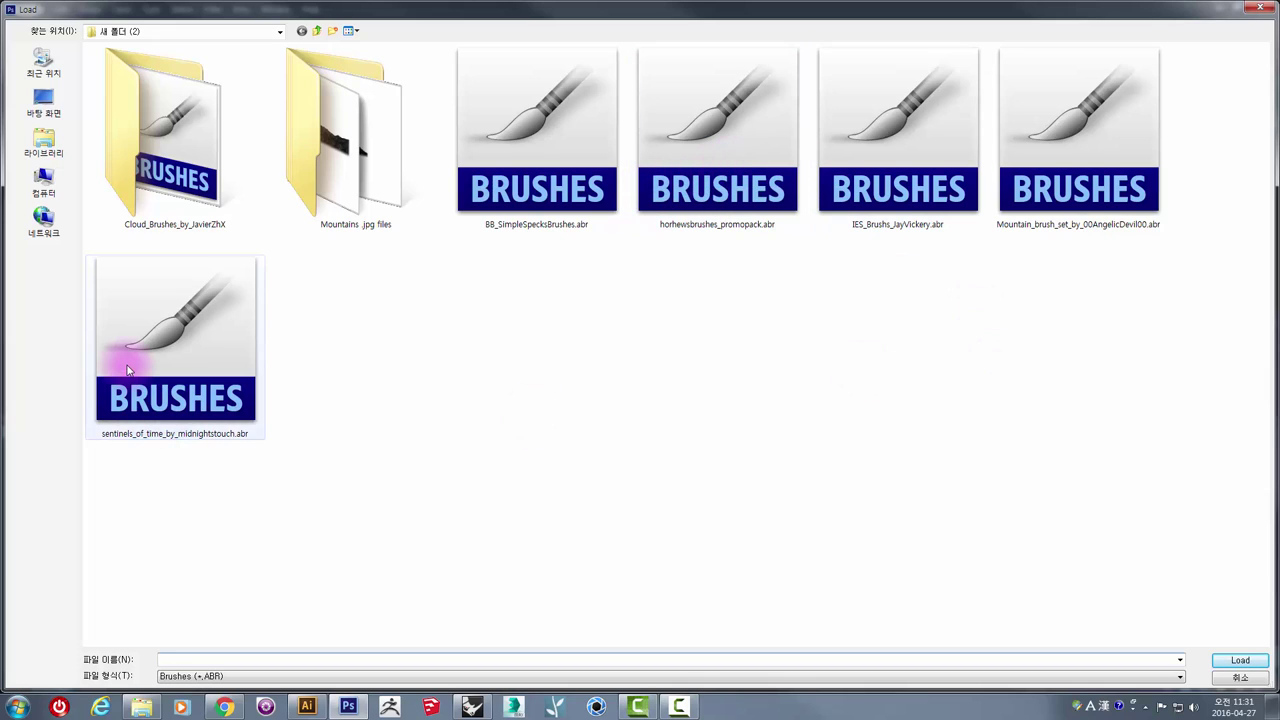
double_click(152, 150)
click(143, 64)
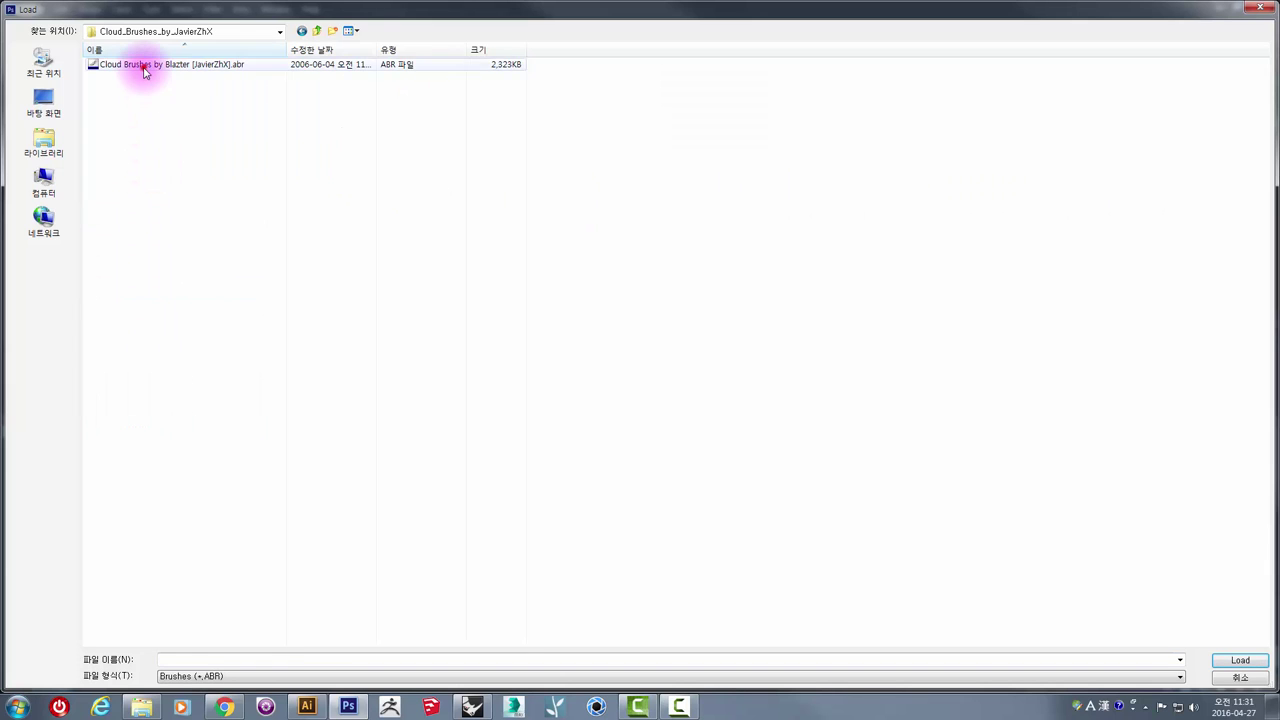
click(1240, 660)
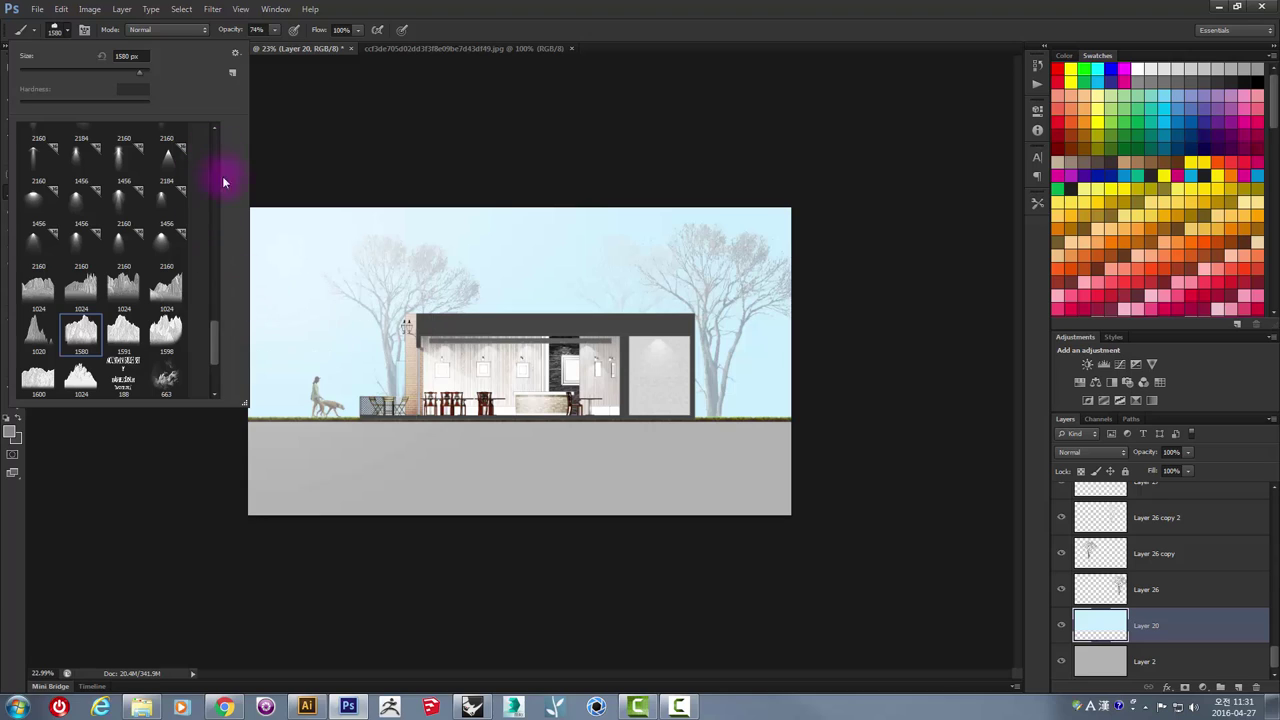
- Stamp a test cloud on the sky, then undo it
drag(216, 338, 216, 374)
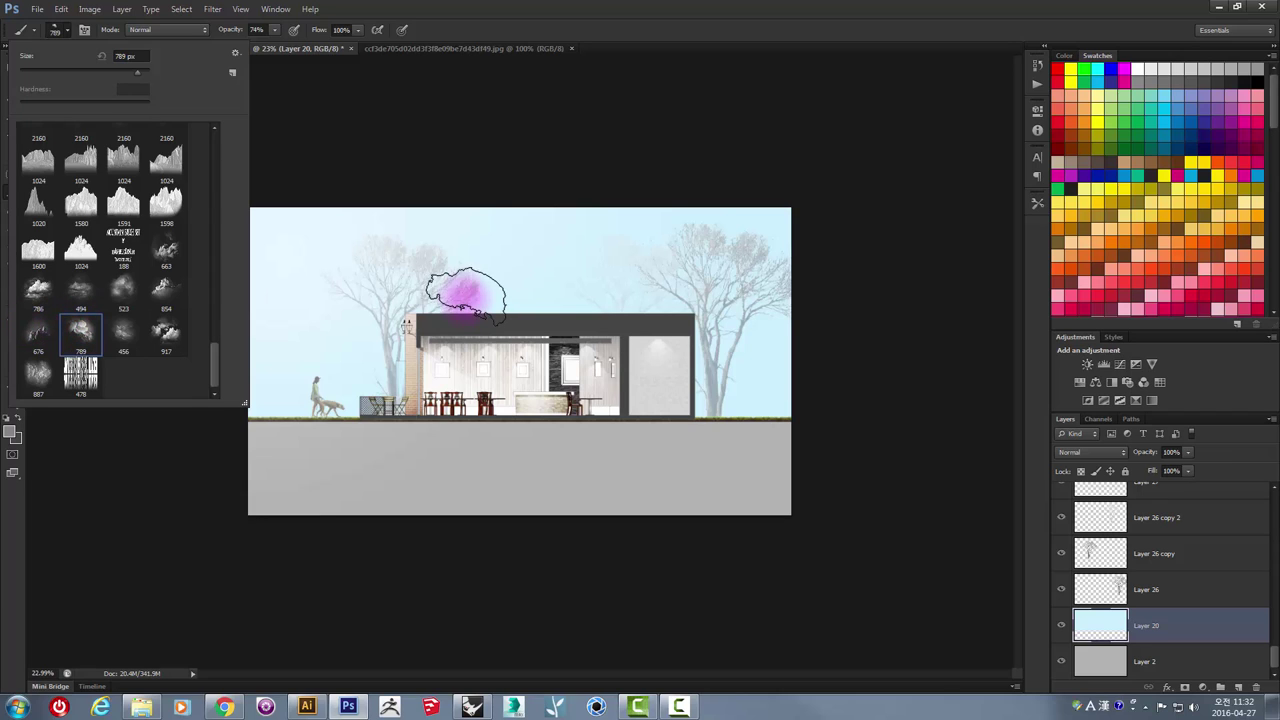
click(526, 276)
key(ctrl+z)
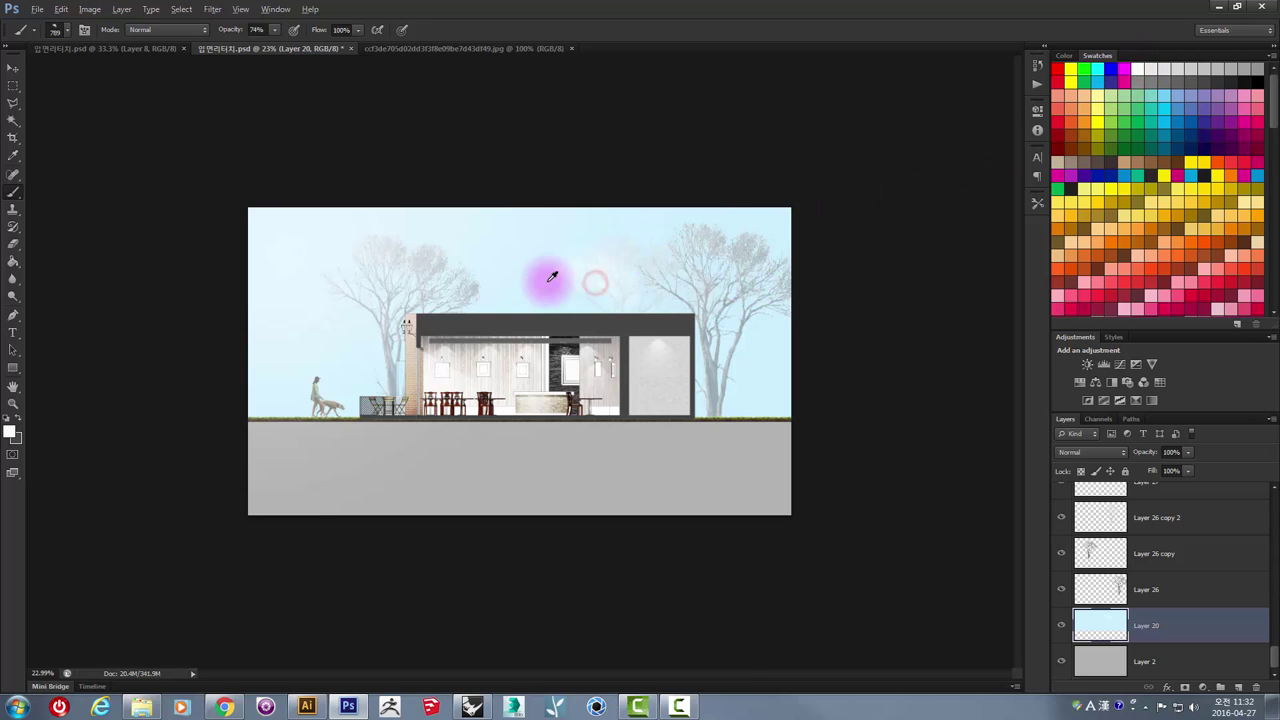
scroll(537, 270, up, 2)
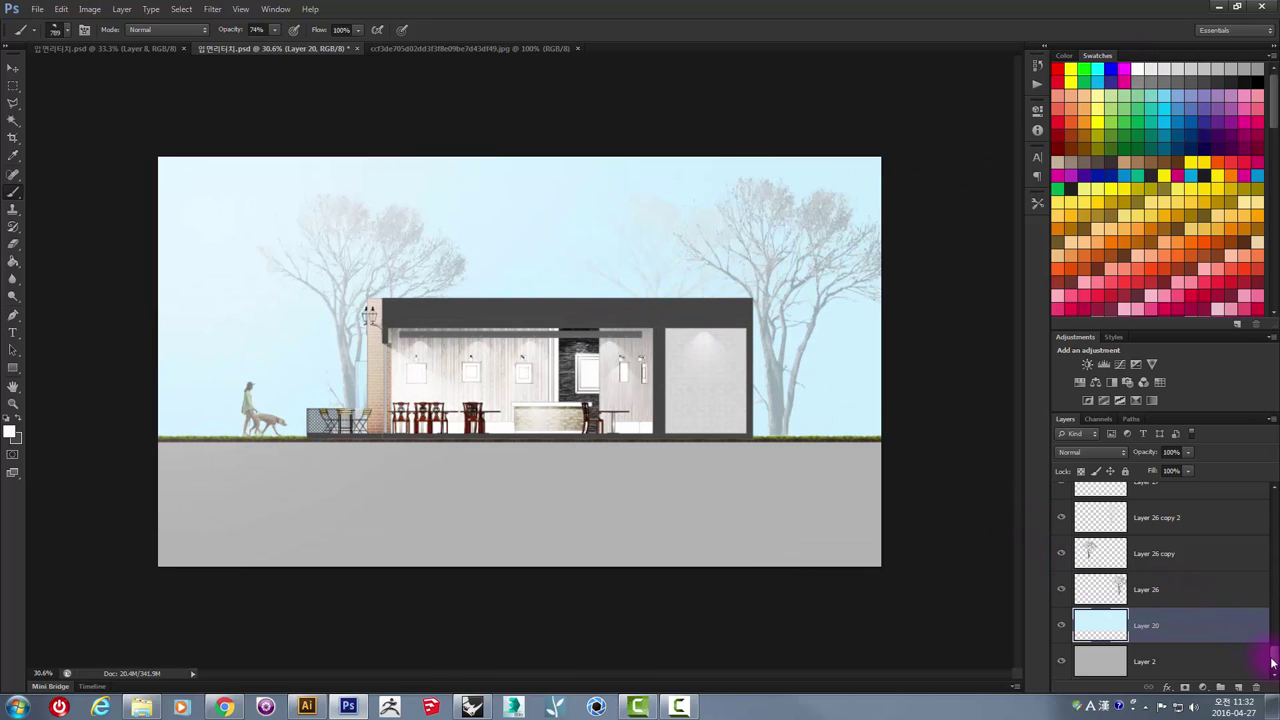
mouse_move(1273, 662)
mouse_down()
mouse_move(1273, 498)
mouse_move(1255, 668)
mouse_up()
- On a new layer, stamp faint clouds above the roof, in the left sky and over the right tree
click(1236, 688)
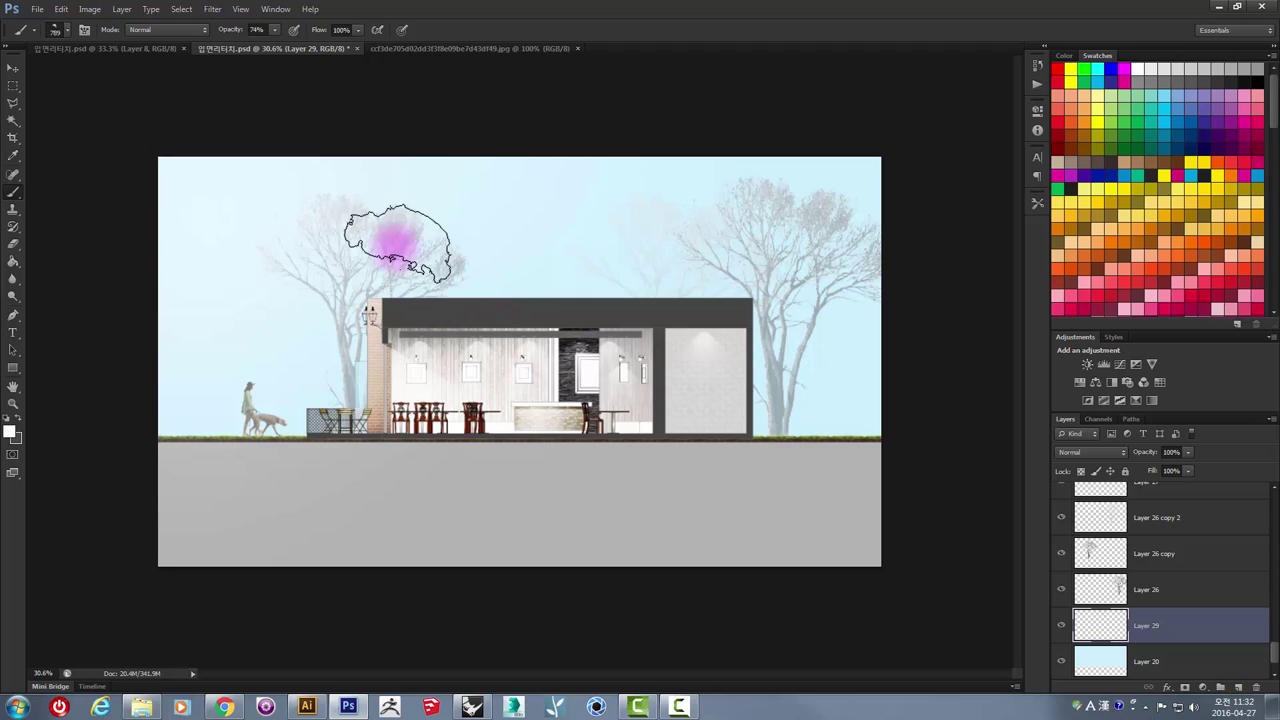
click(403, 228)
click(509, 206)
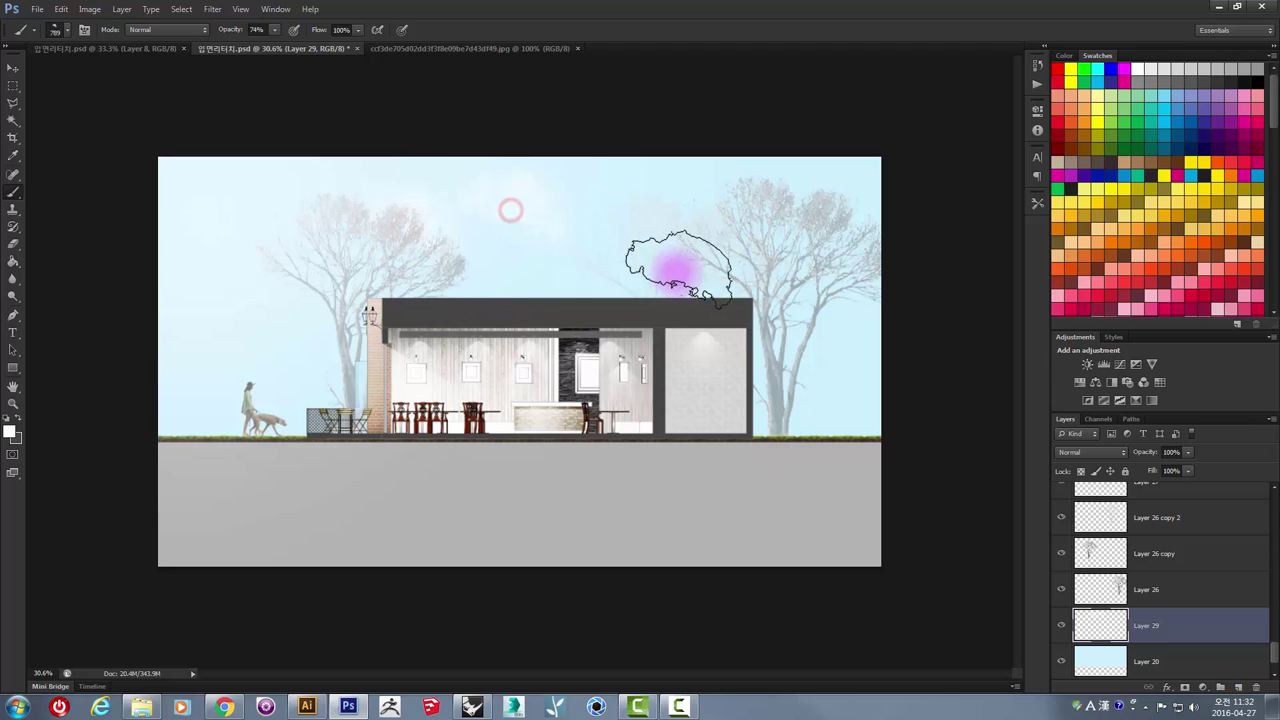
click(240, 323)
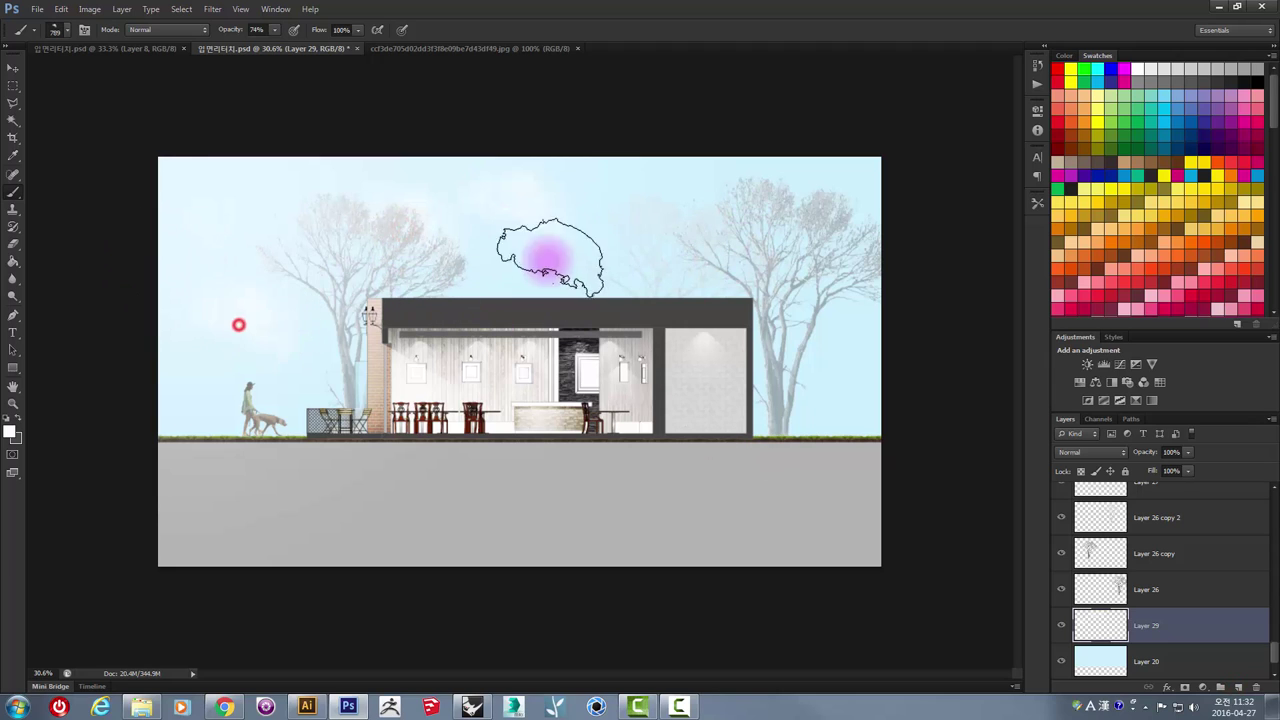
click(688, 200)
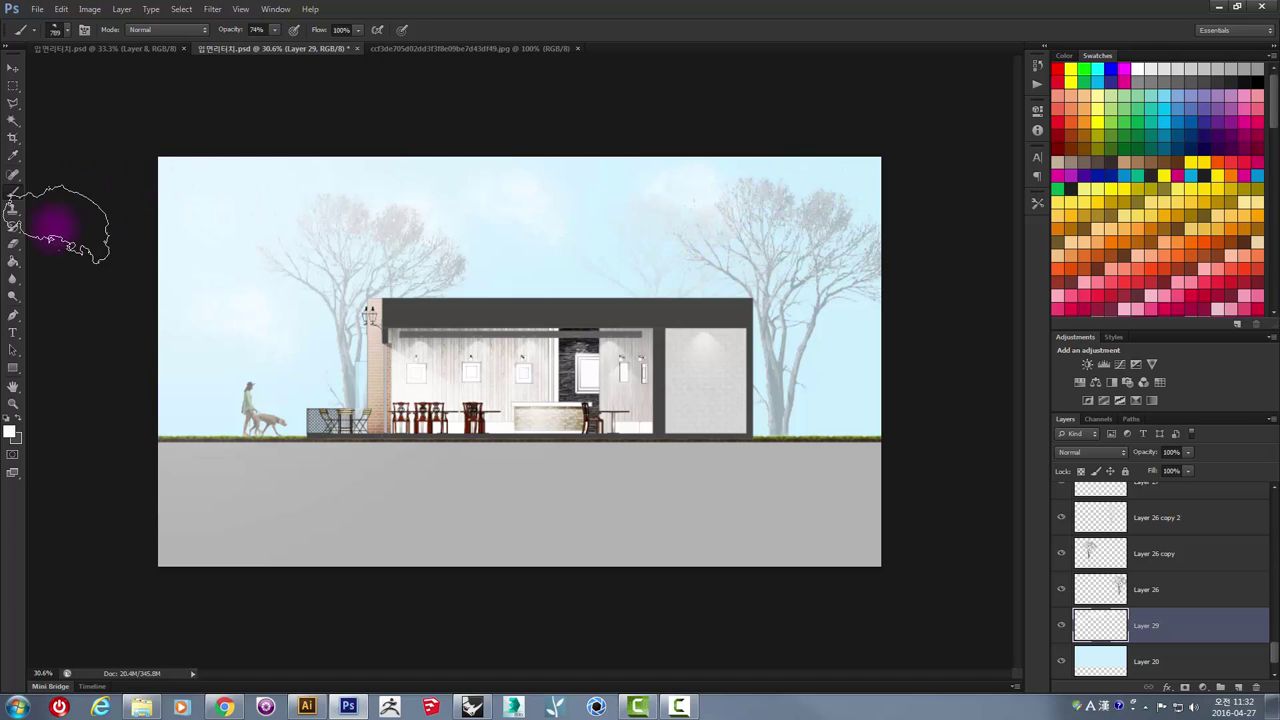
drag(363, 253, 435, 295)
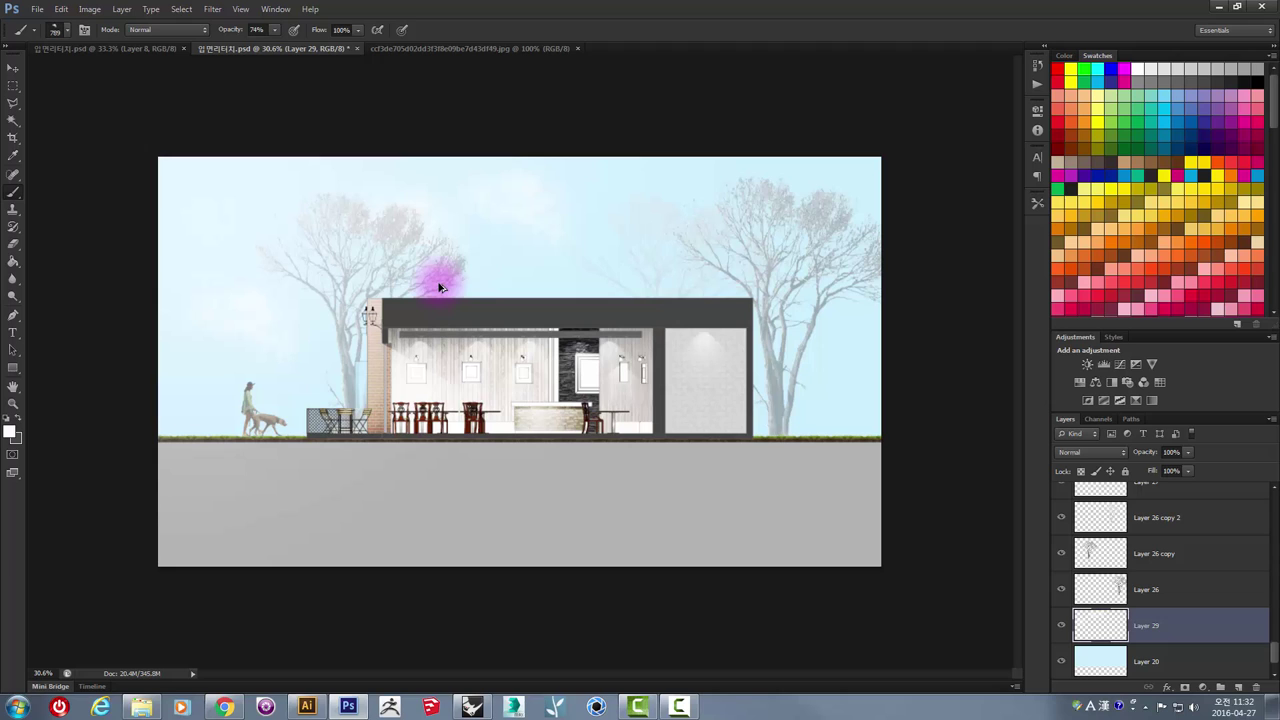
key(bracketright)
key(bracketright)
key(bracketright)
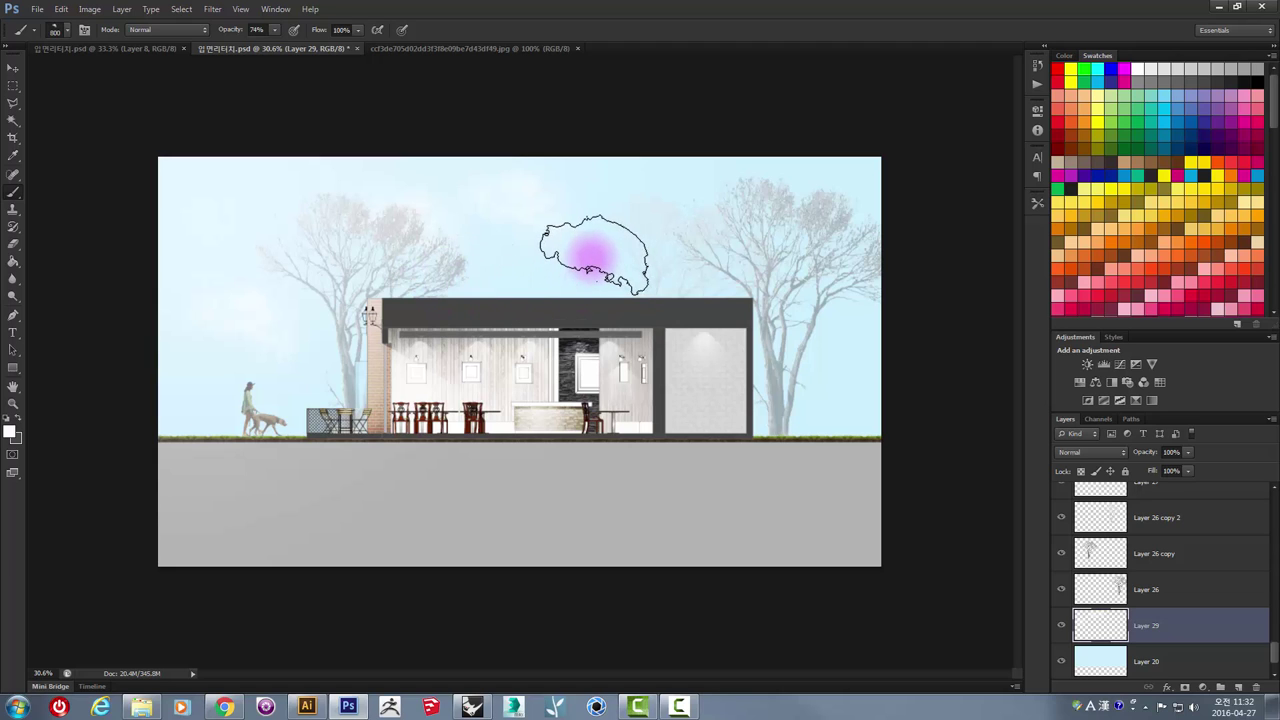
key(bracketright)
key(bracketright)
key(bracketright)
click(674, 251)
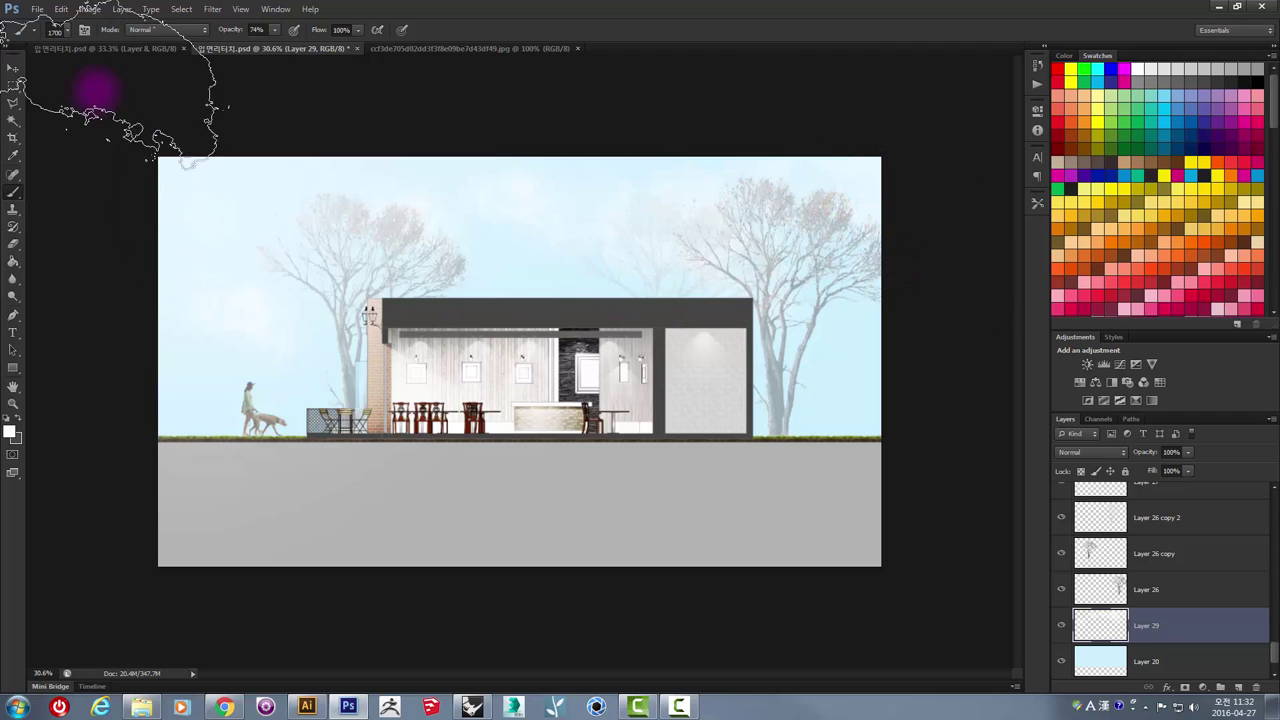
- Switch to a different cloud brush shape and enlarge it further
click(64, 34)
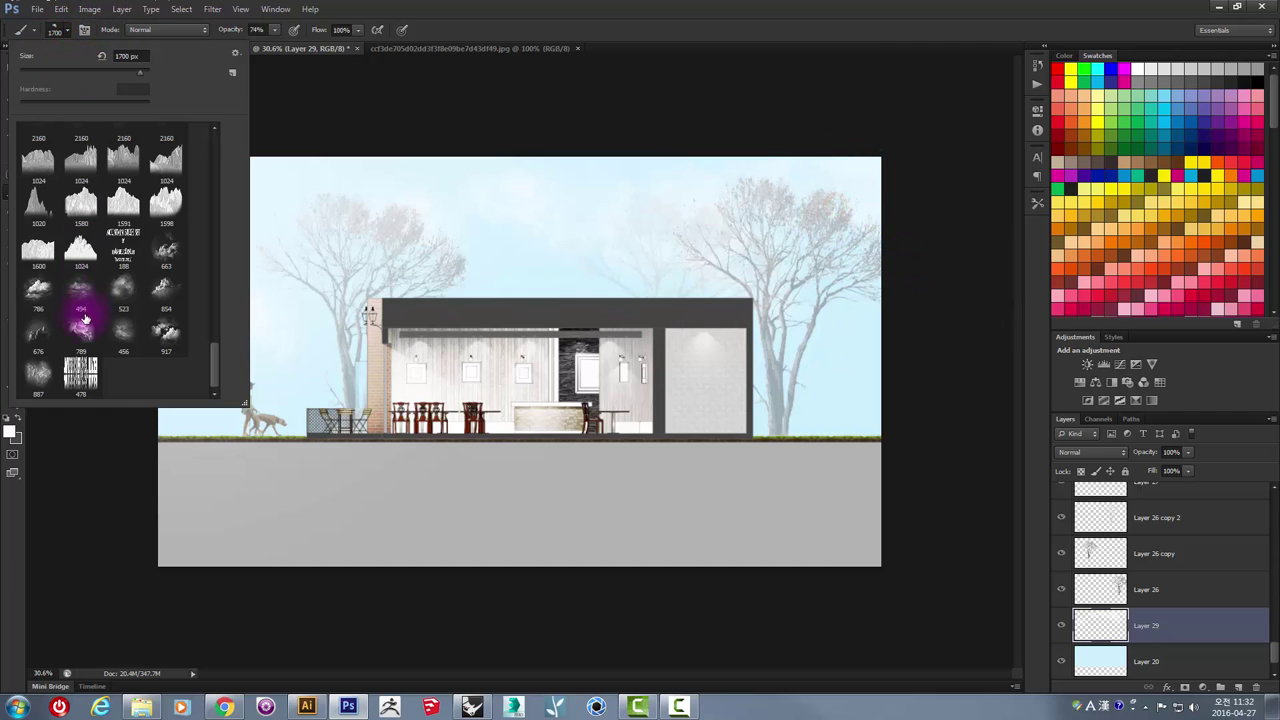
click(42, 292)
click(357, 233)
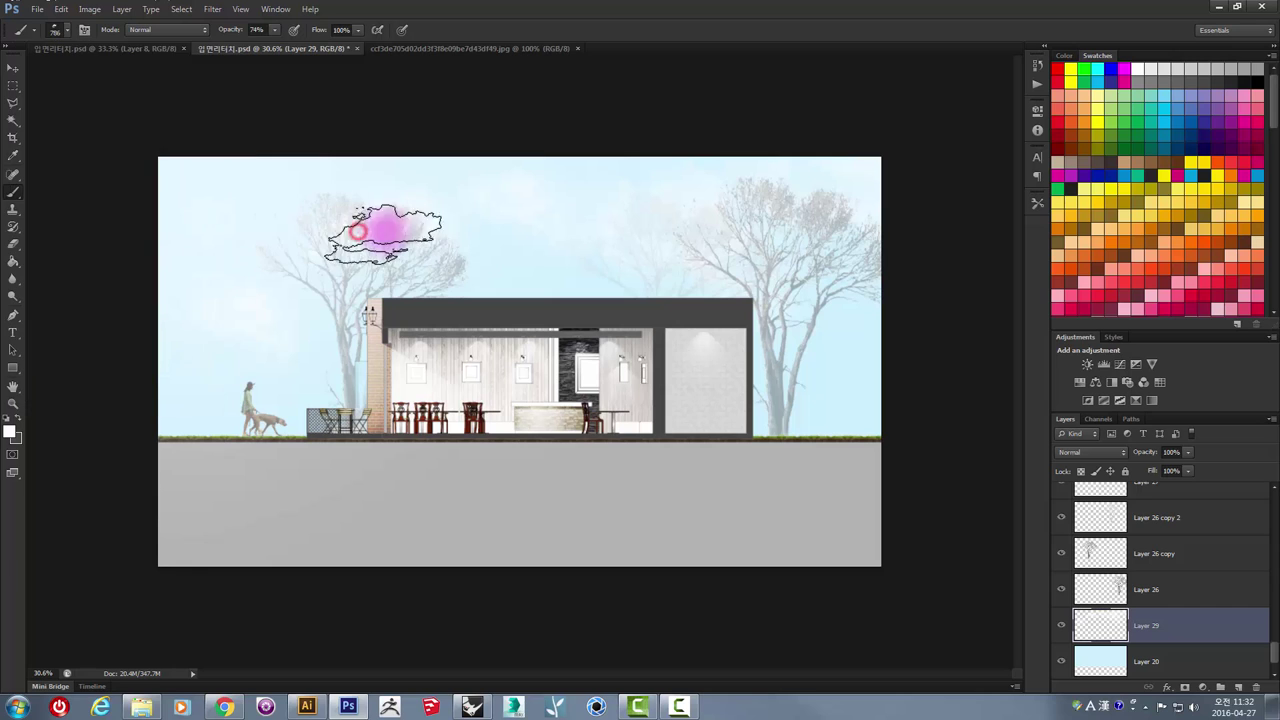
key(bracketright)
key(bracketright)
key(bracketright)
key(bracketright)
key(bracketright)
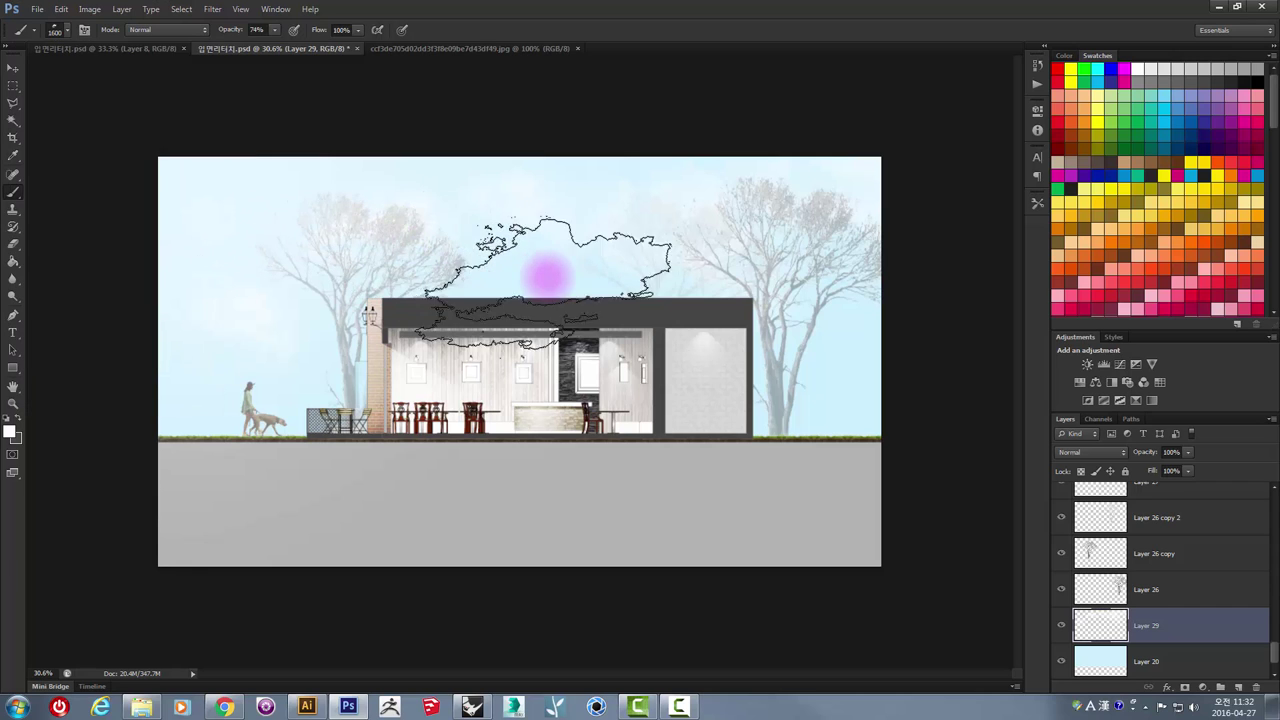
key(bracketright)
key(bracketright)
key(bracketright)
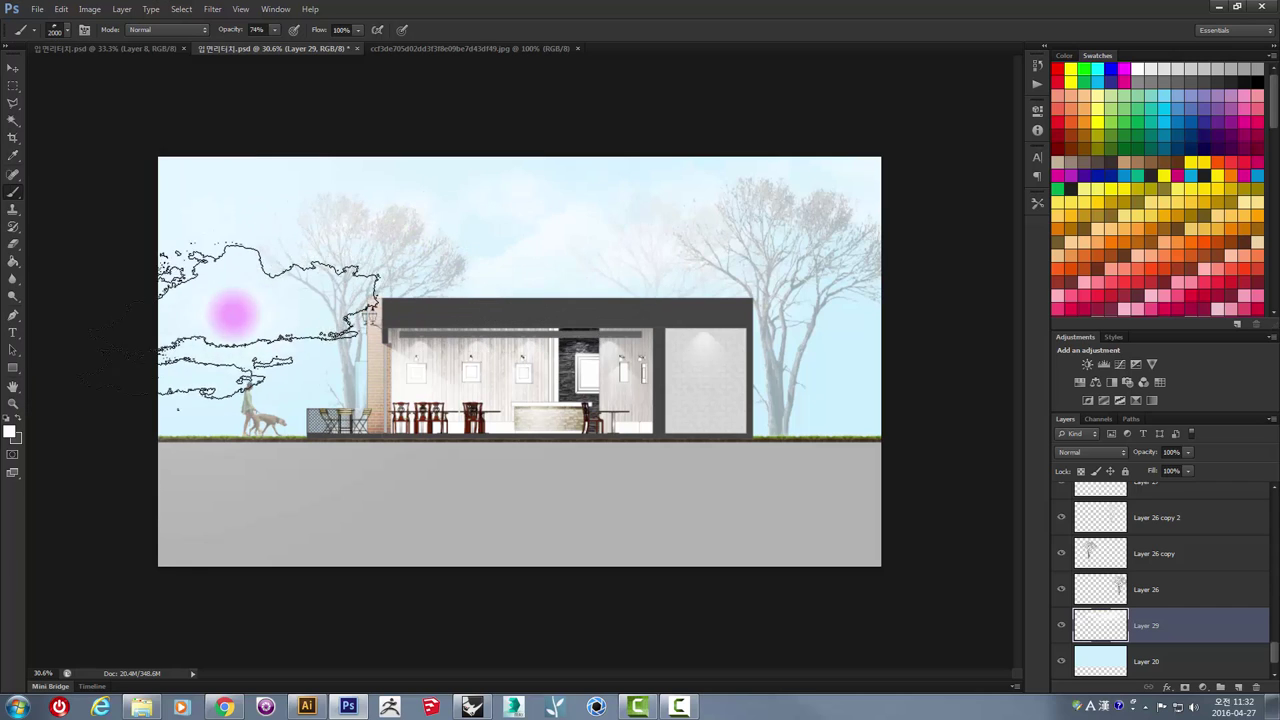
scroll(538, 271, up, 1)
scroll(538, 271, up, 4)
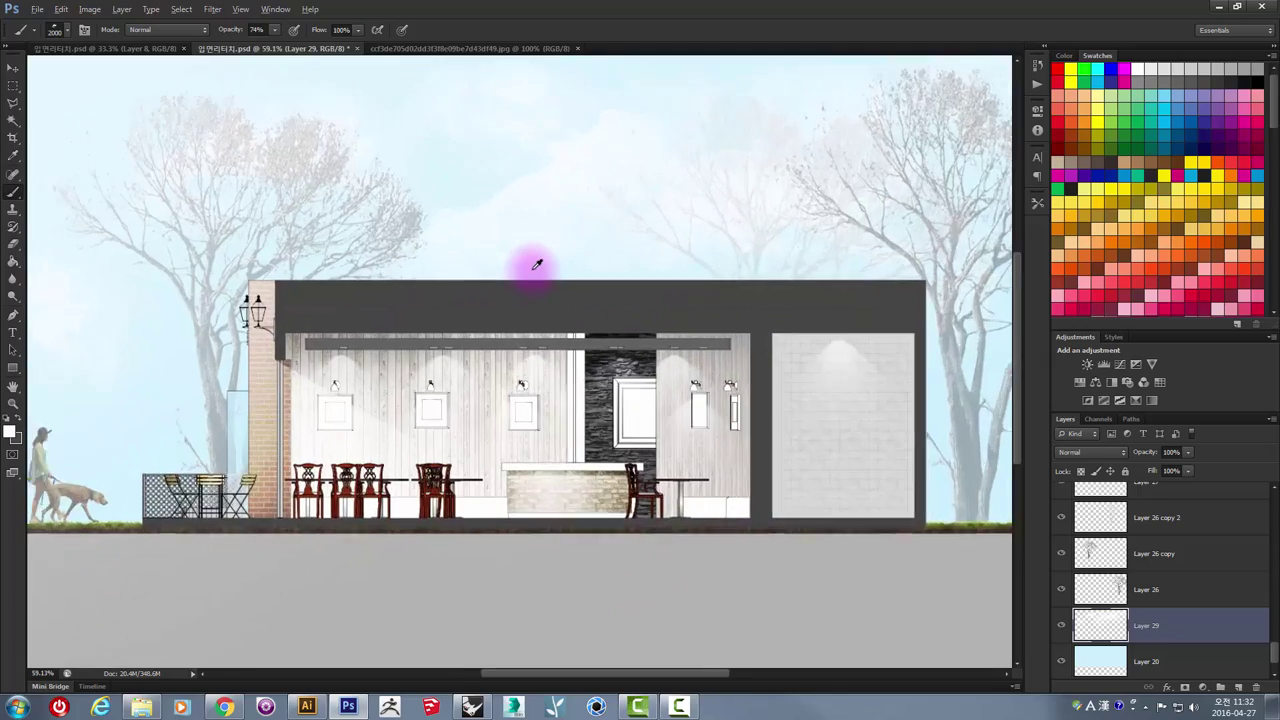
scroll(531, 263, up, 1)
scroll(511, 194, up, 1)
scroll(549, 300, up, 1)
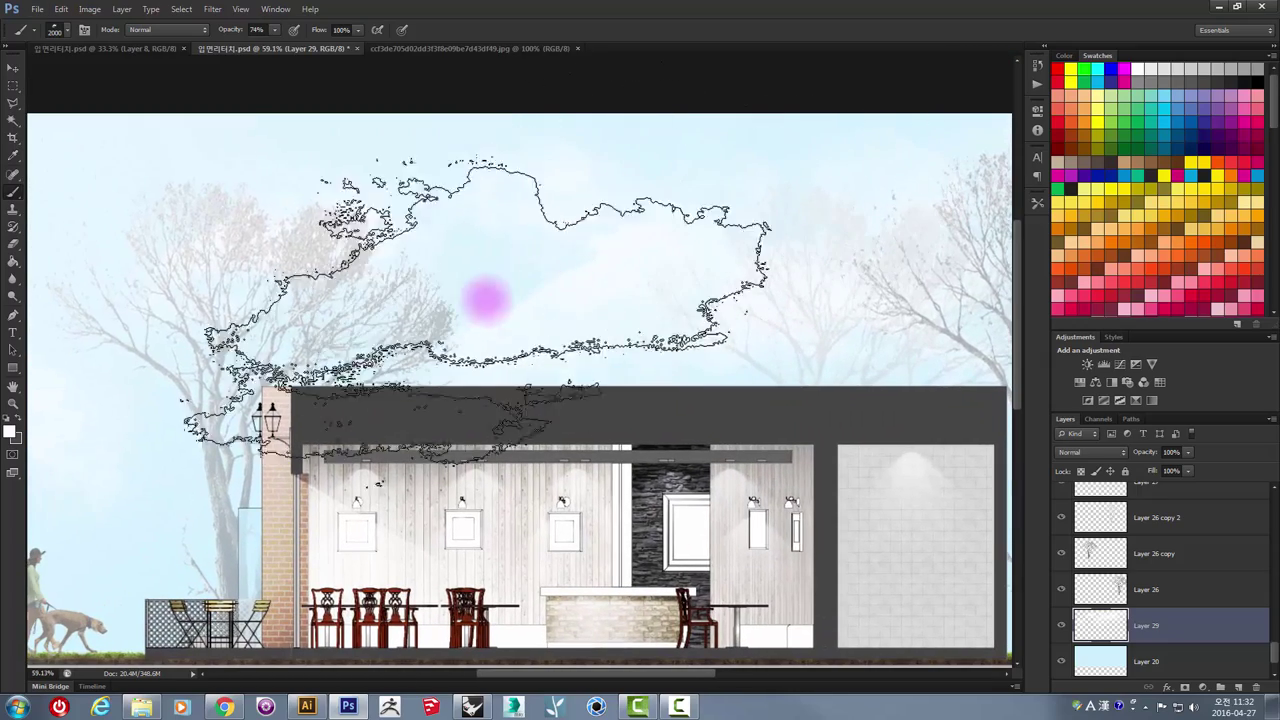
scroll(470, 372, down, 6)
scroll(478, 374, down, 1)
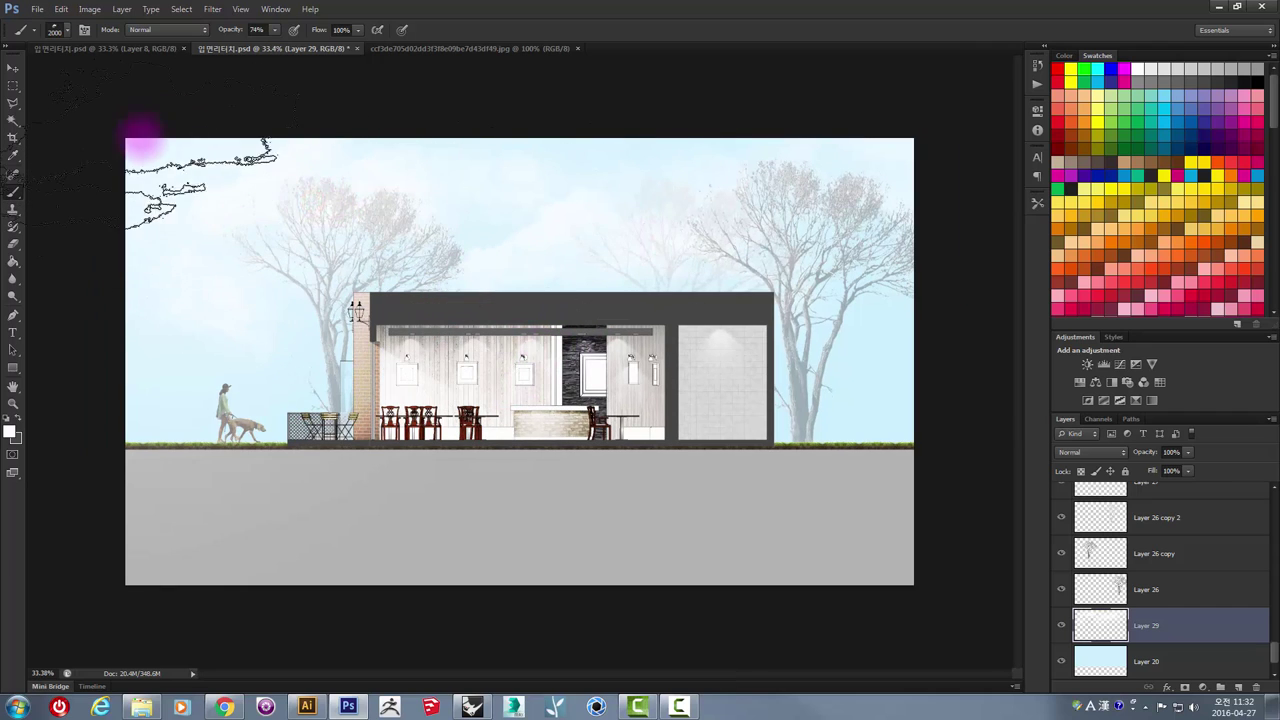
- Switch to the Move tool and scroll around the canvas to review the clouded sky
click(13, 68)
scroll(492, 312, down, 3)
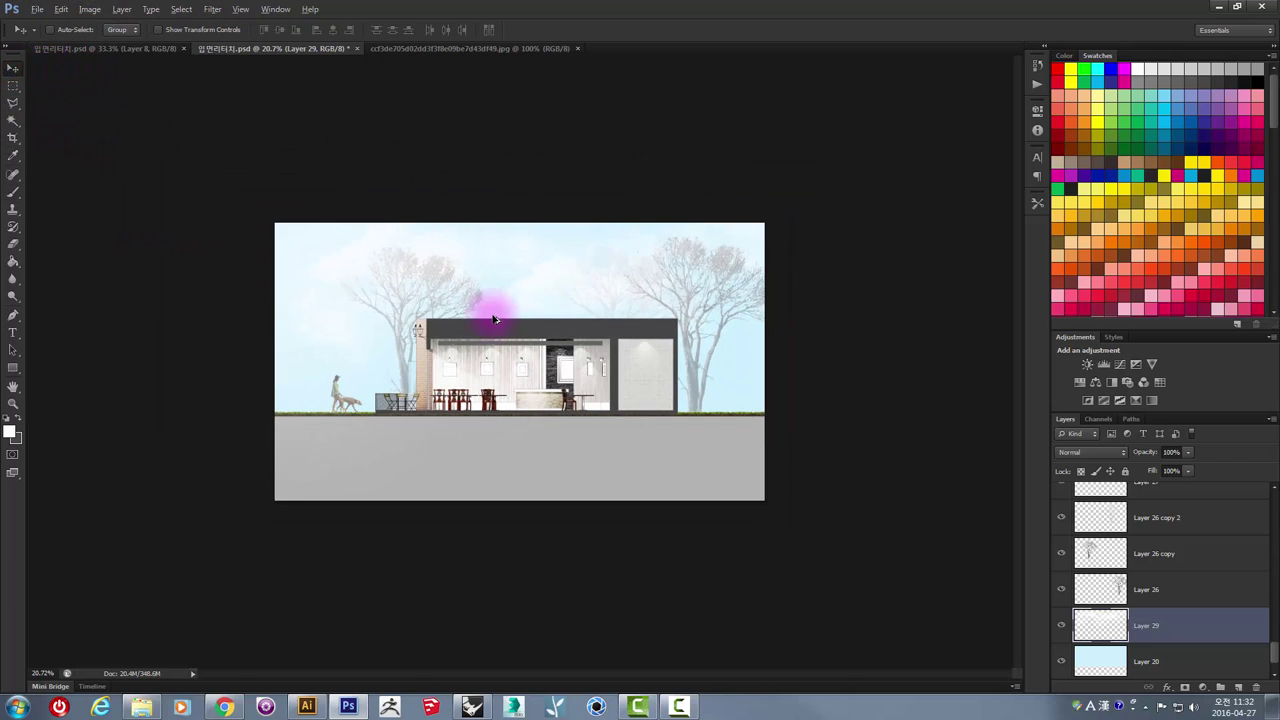
scroll(491, 300, up, 2)
scroll(463, 515, up, 1)
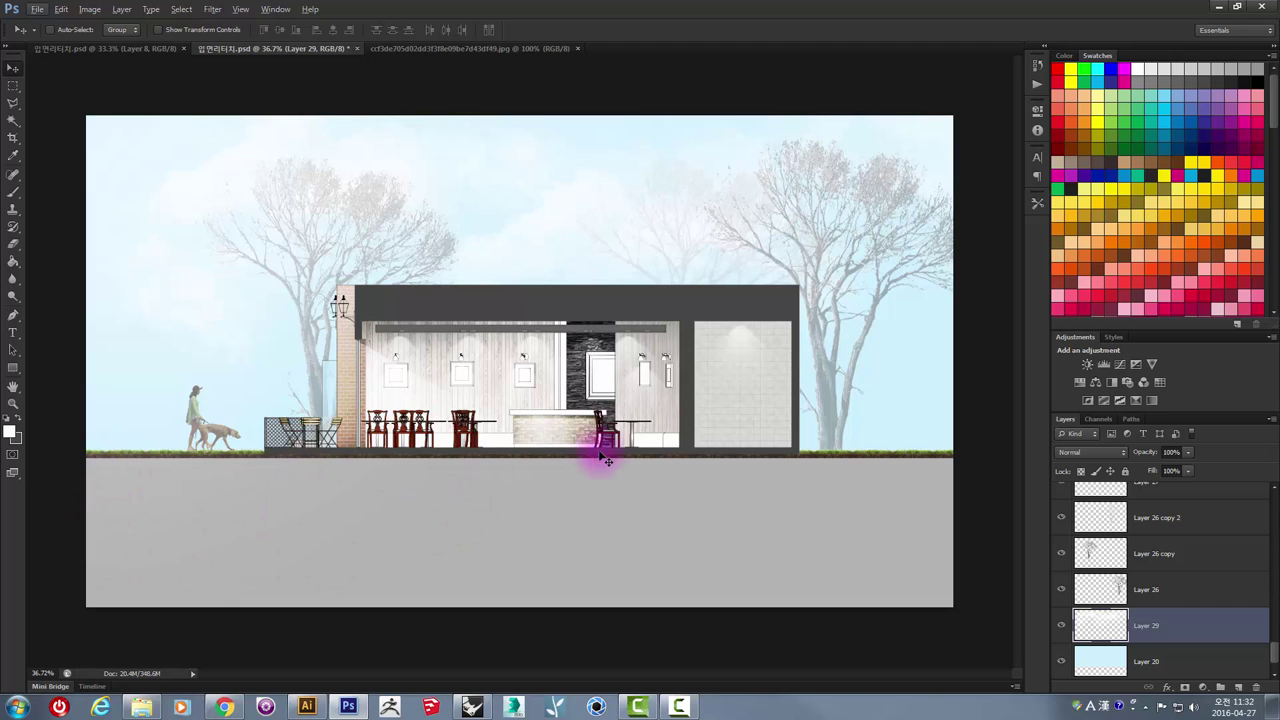
scroll(515, 293, up, 3)
scroll(411, 286, up, 2)
scroll(409, 320, down, 2)
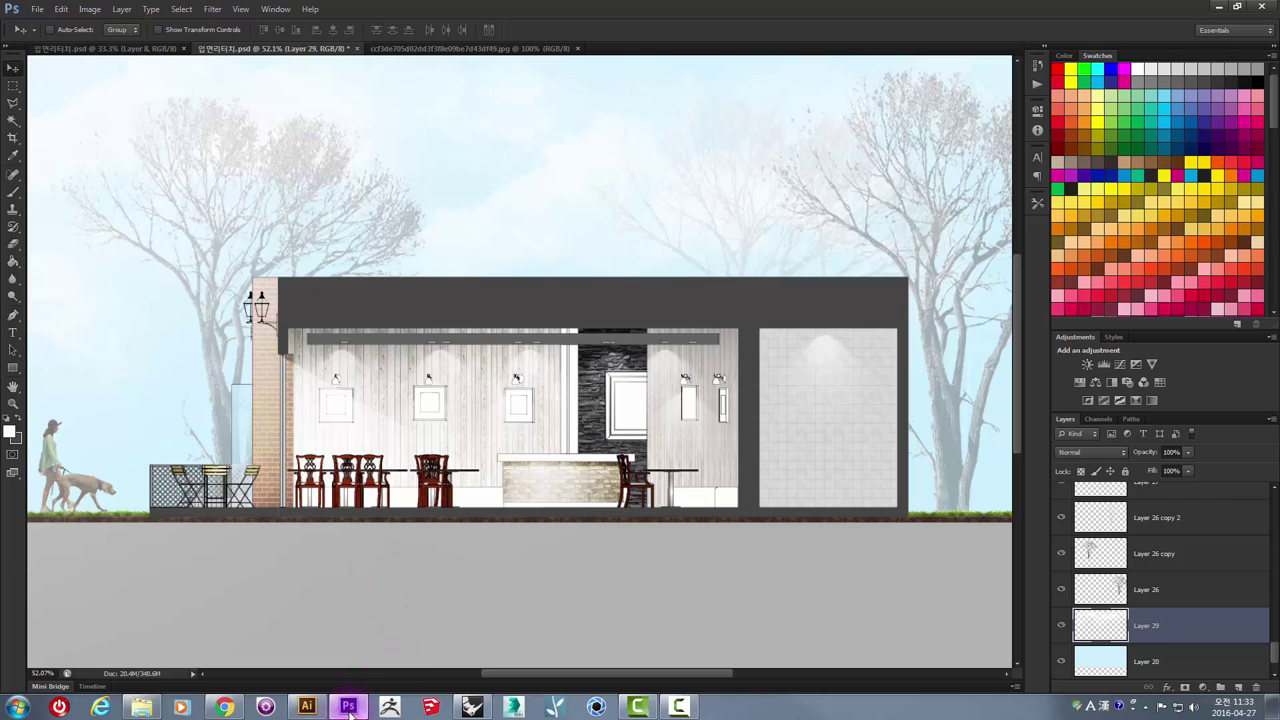
- Search Google Images for 'photoshop brushes noise', then 'photoshop brushes concret'
click(222, 707)
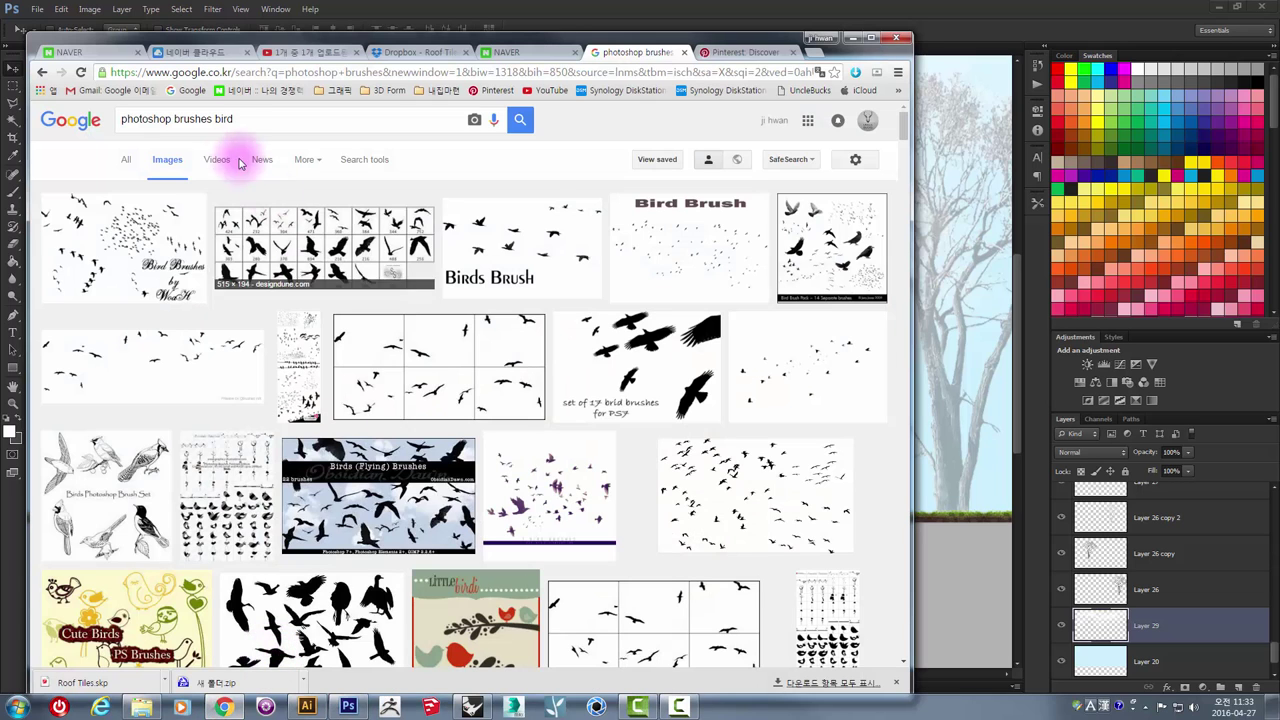
drag(240, 120, 217, 121)
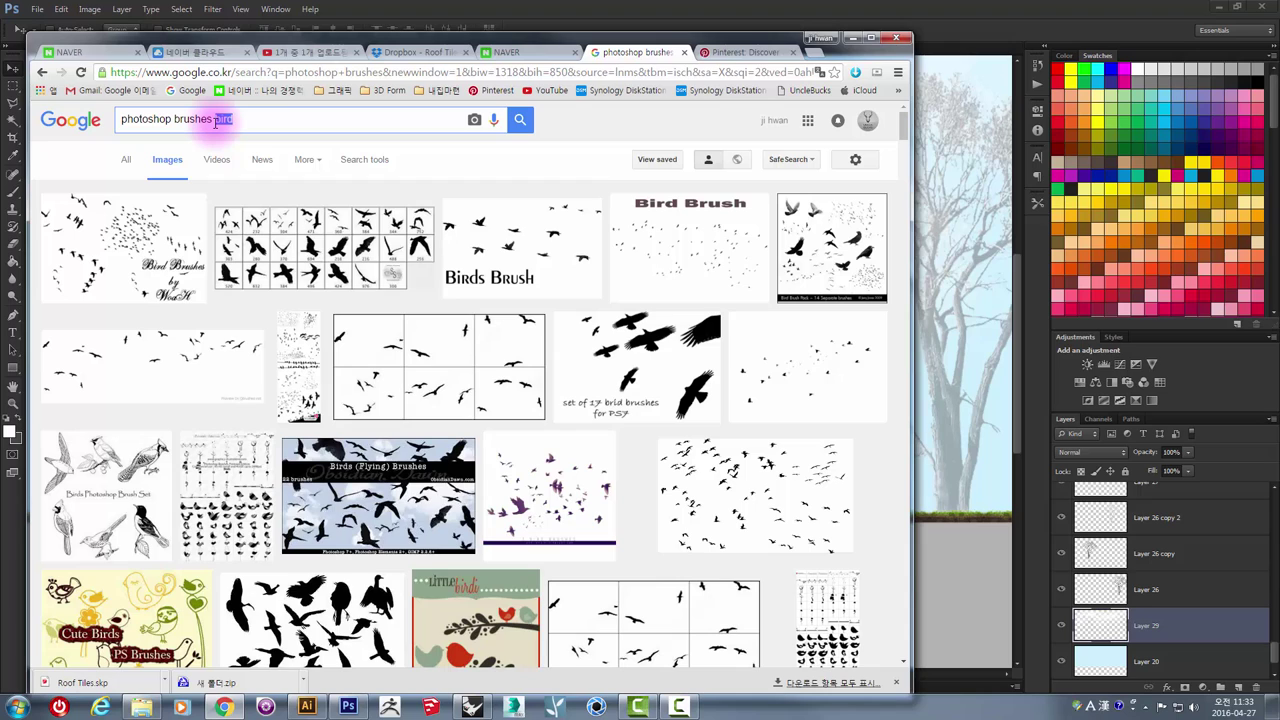
text(o)
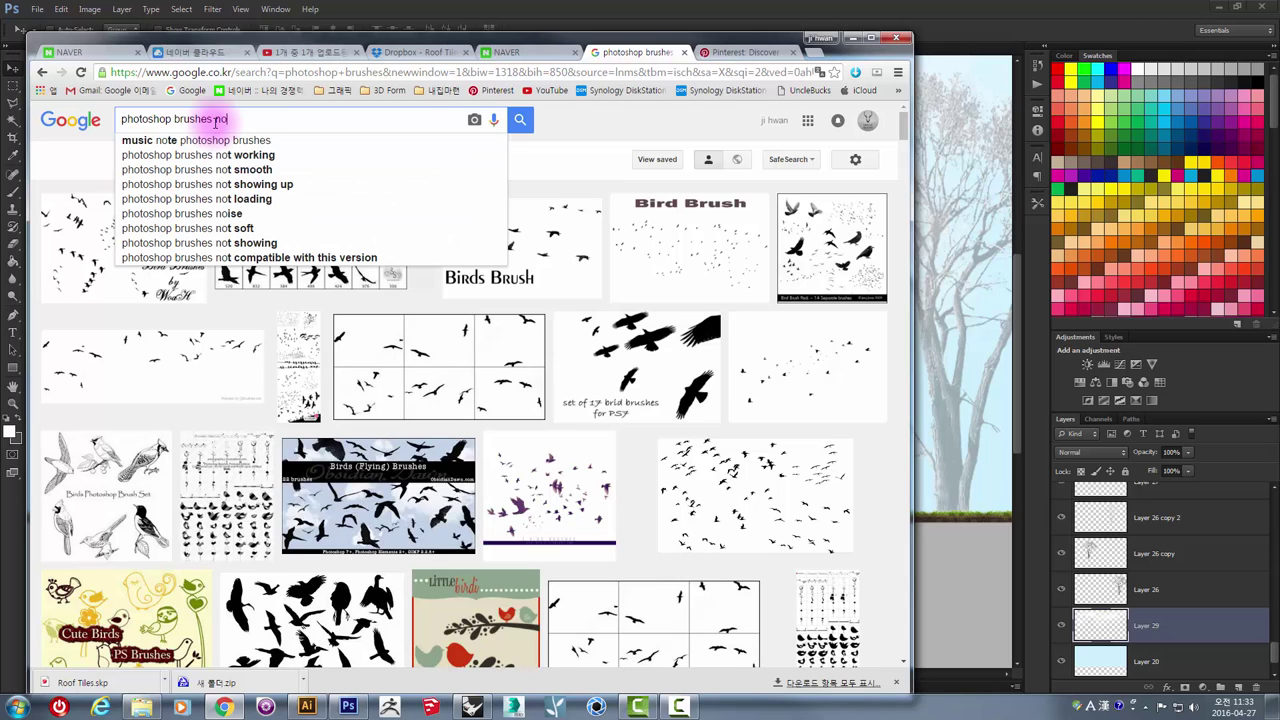
text(ise)
key(Return)
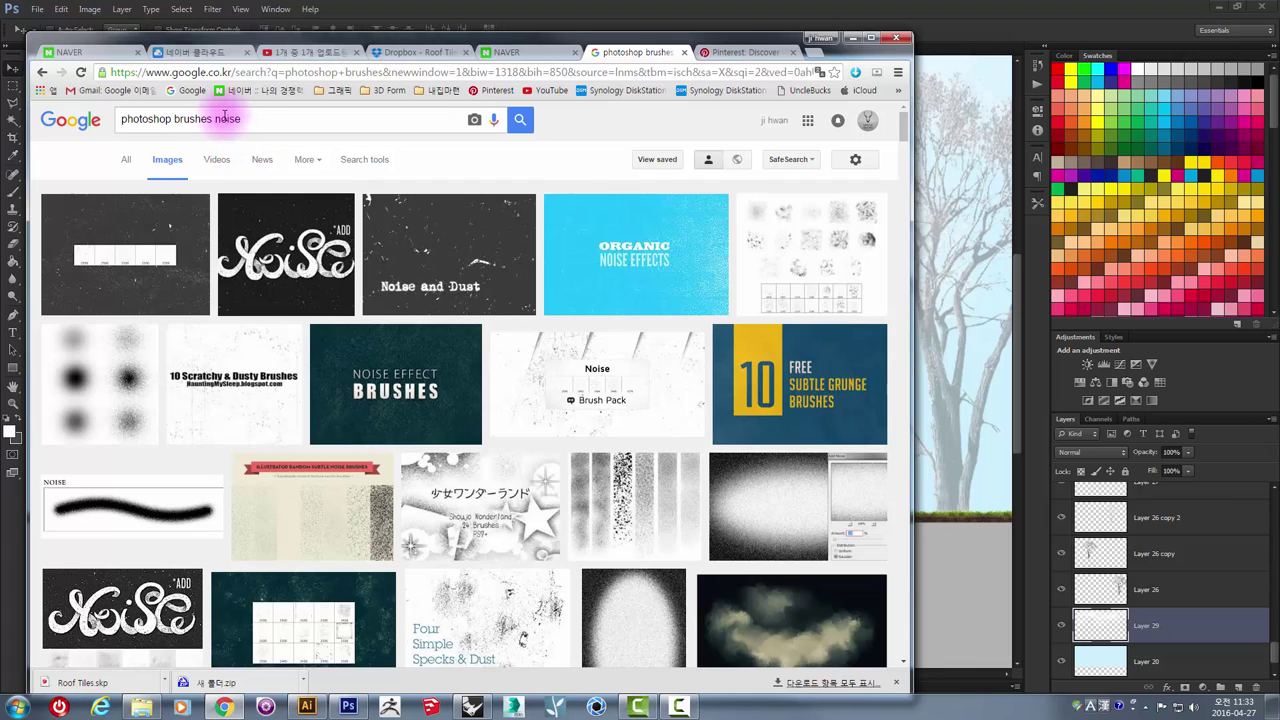
drag(215, 121, 309, 123)
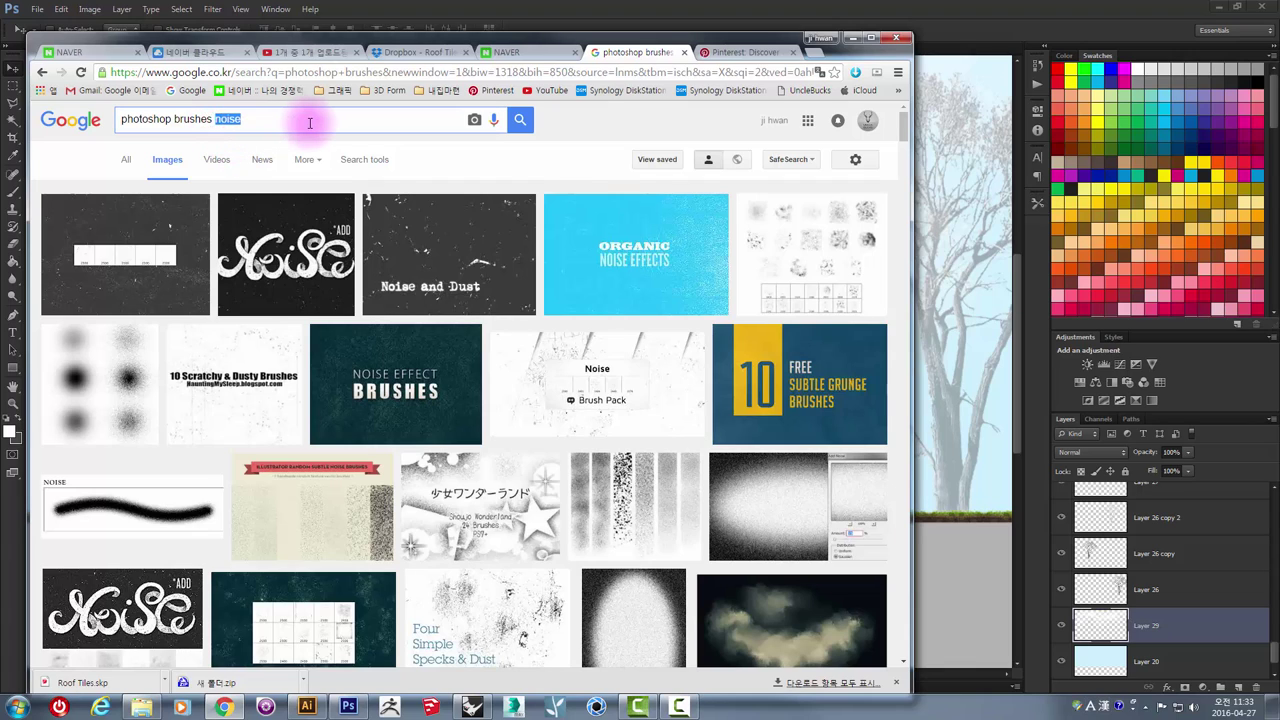
text(con)
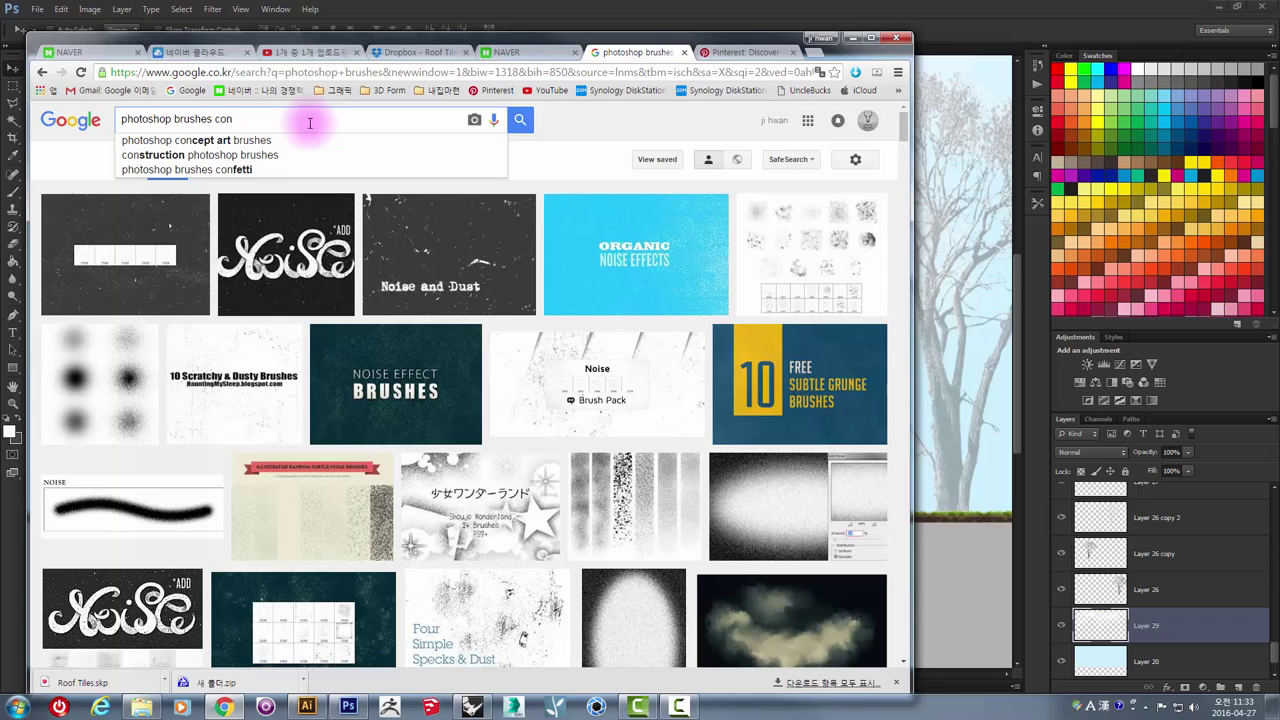
text(cret)
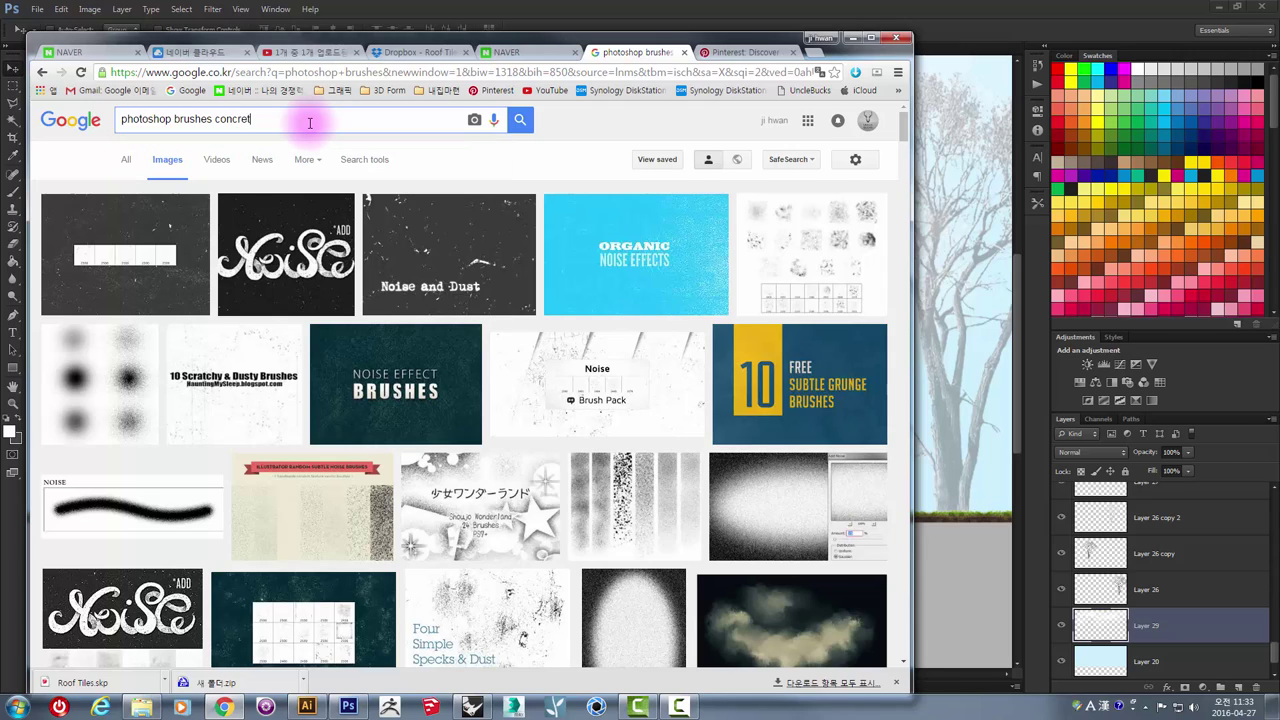
key(Return)
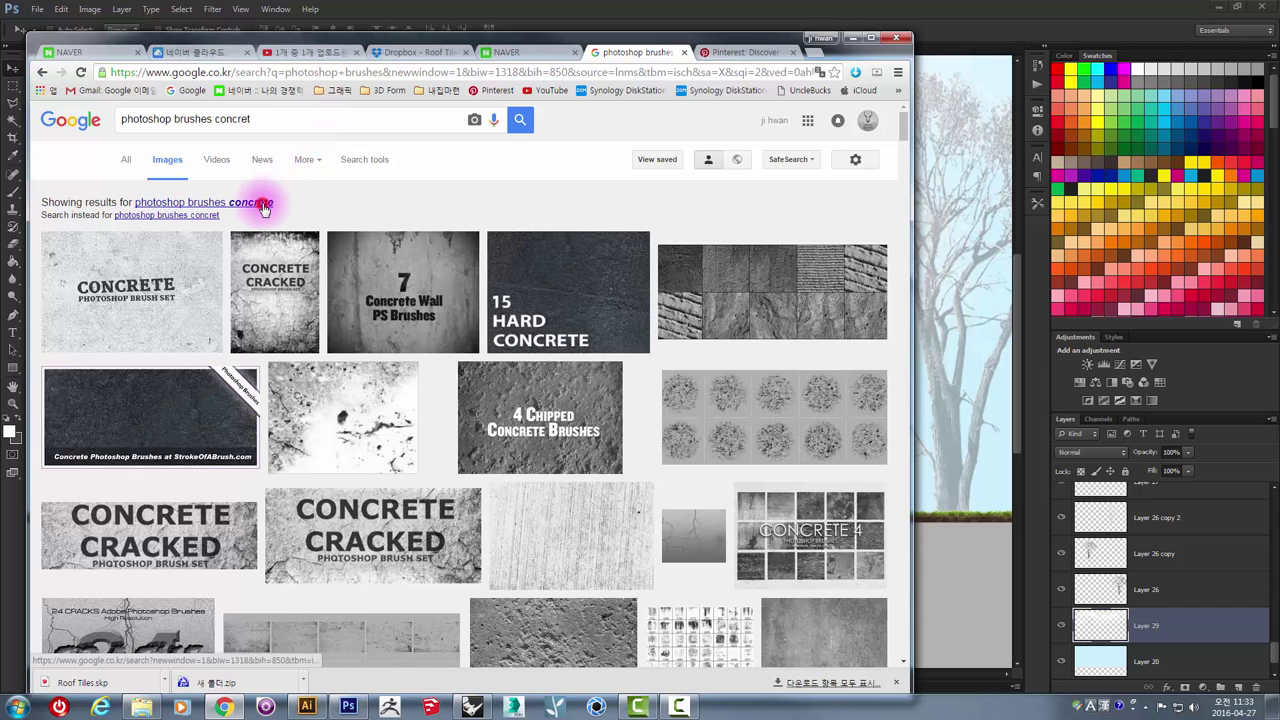
- Search with the corrected 'concrete' spelling and inspect the daz3d Rons Concrete and Texture Brushes page
click(262, 203)
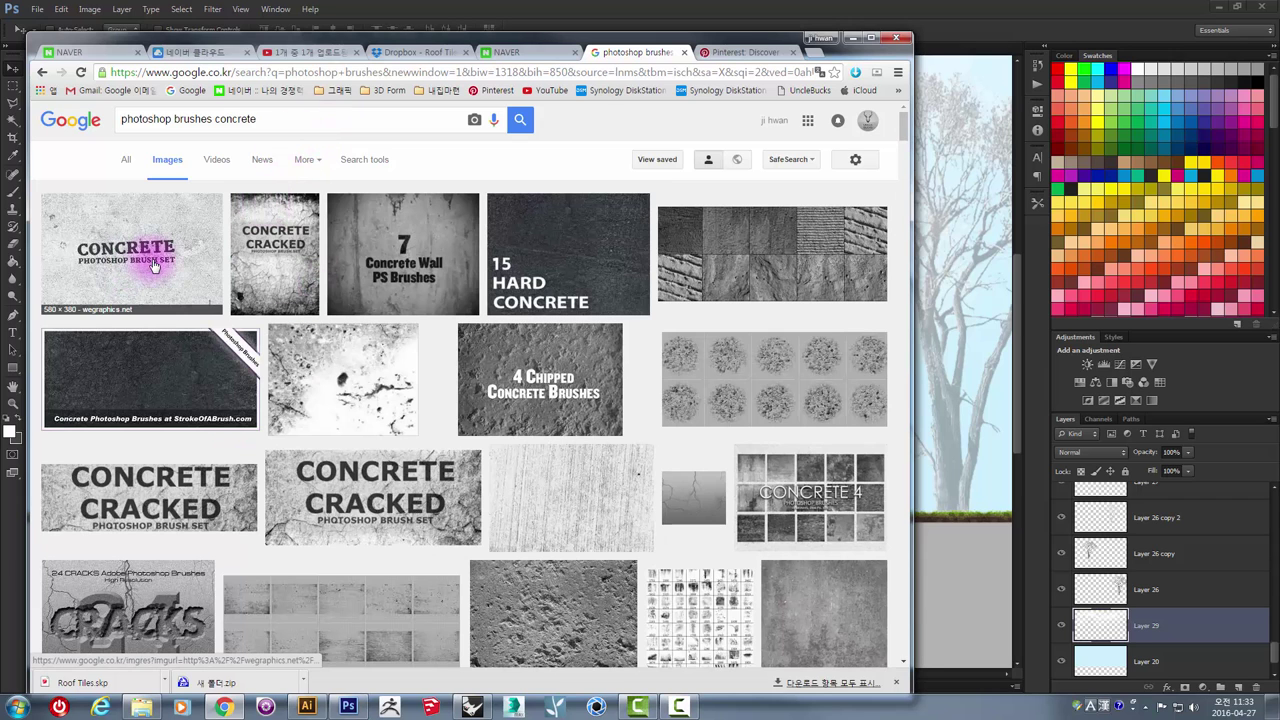
scroll(597, 387, down, 3)
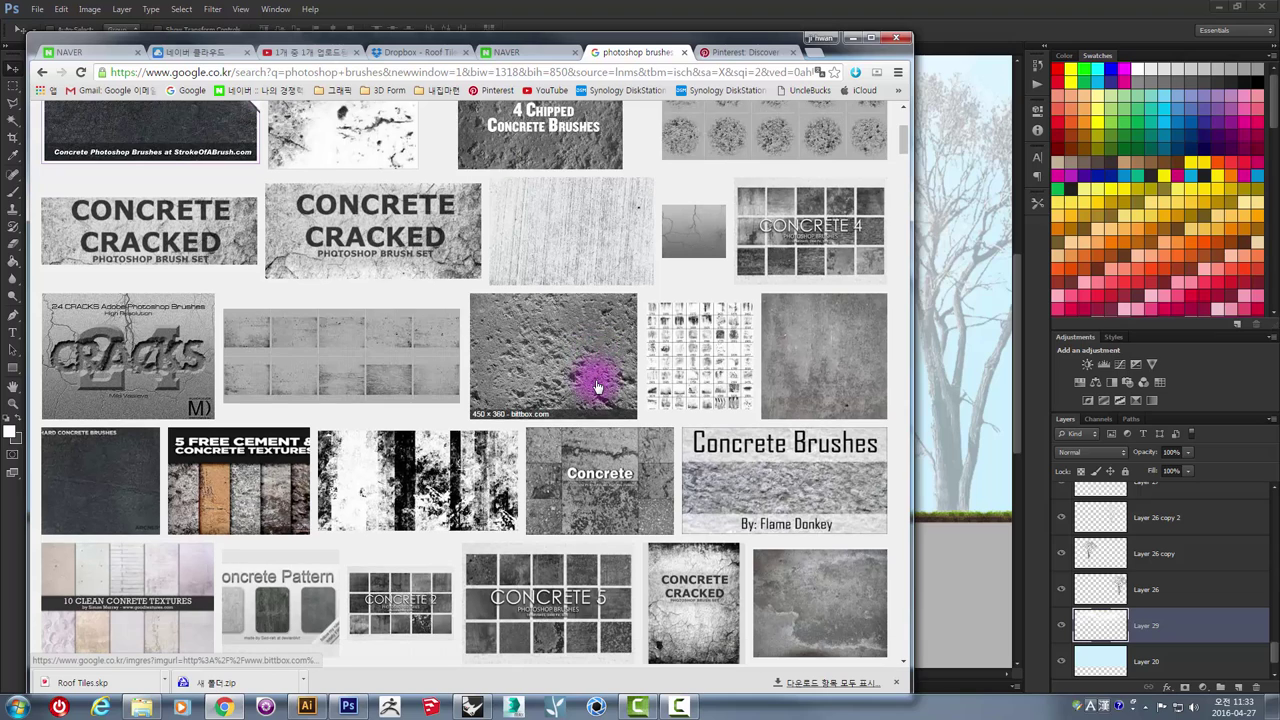
click(702, 351)
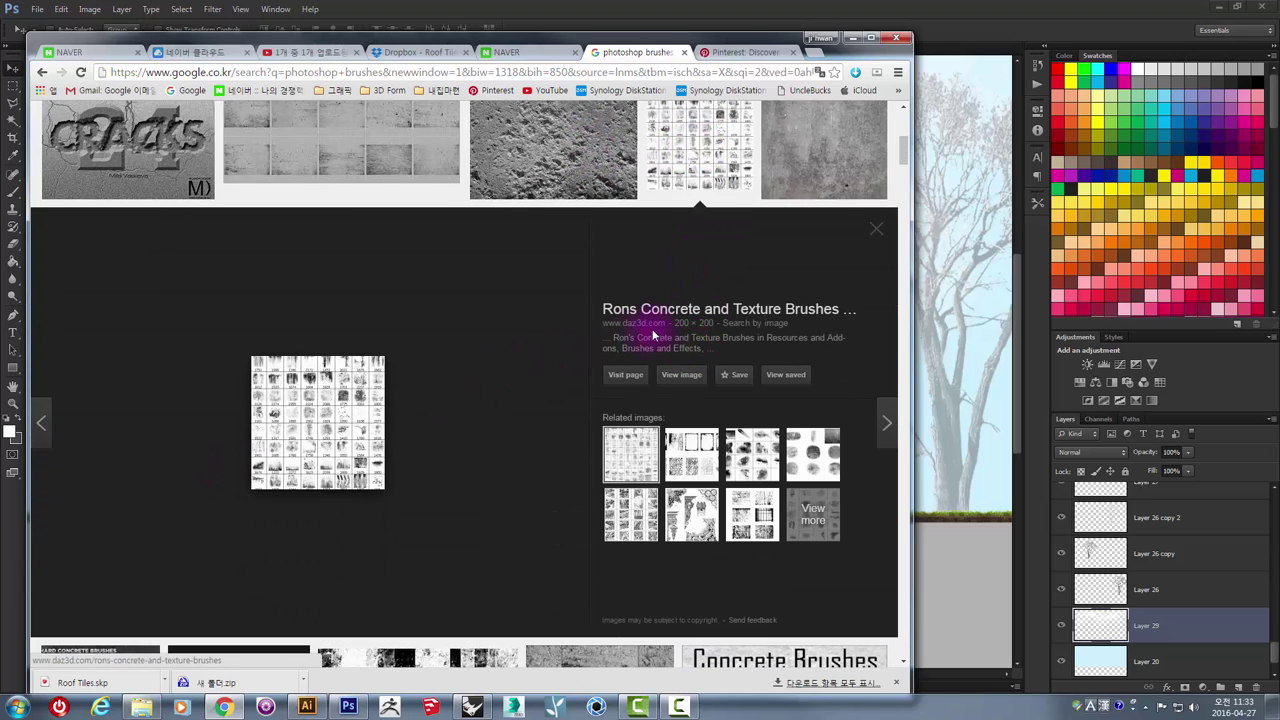
click(625, 308)
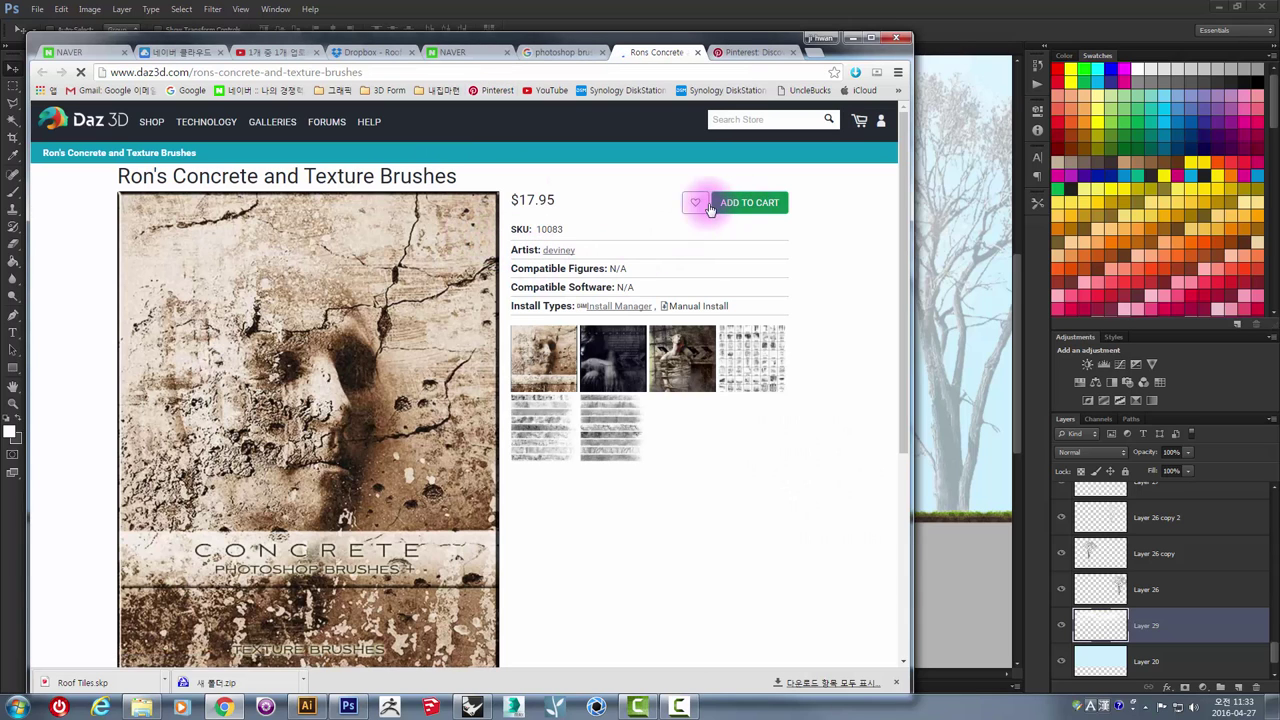
scroll(424, 228, down, 1)
scroll(424, 230, down, 1)
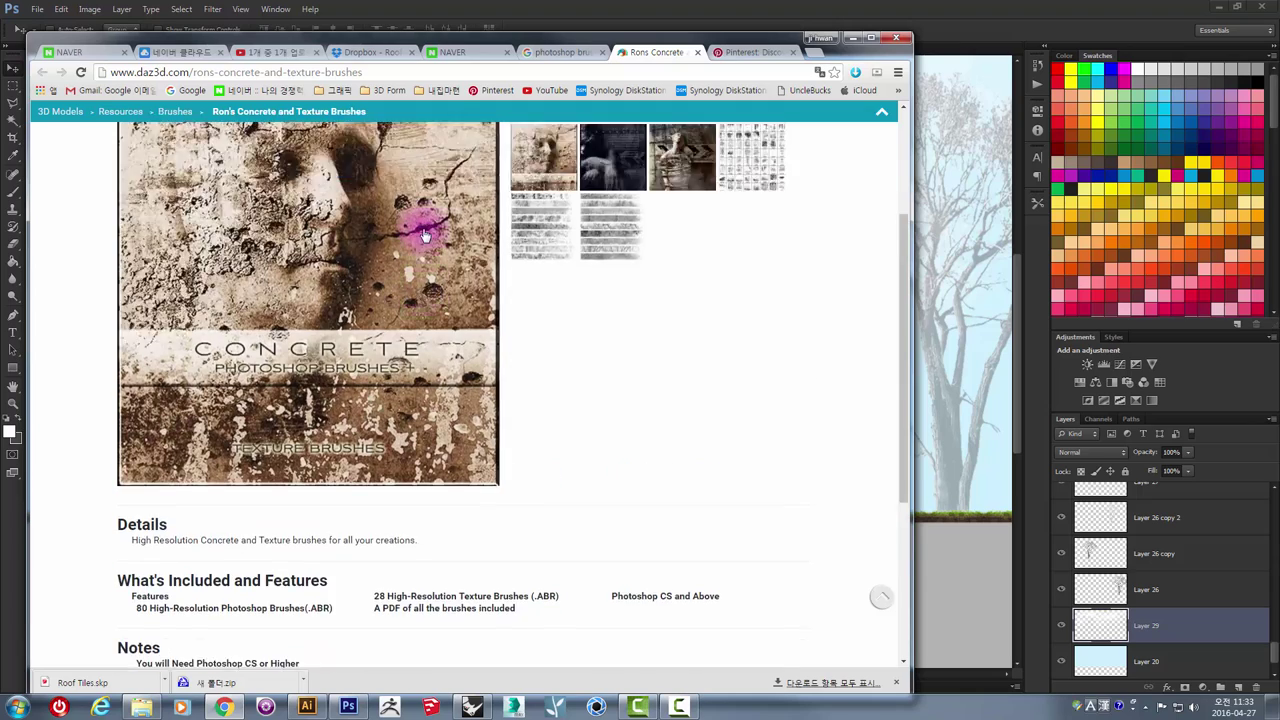
scroll(424, 234, up, 2)
click(700, 53)
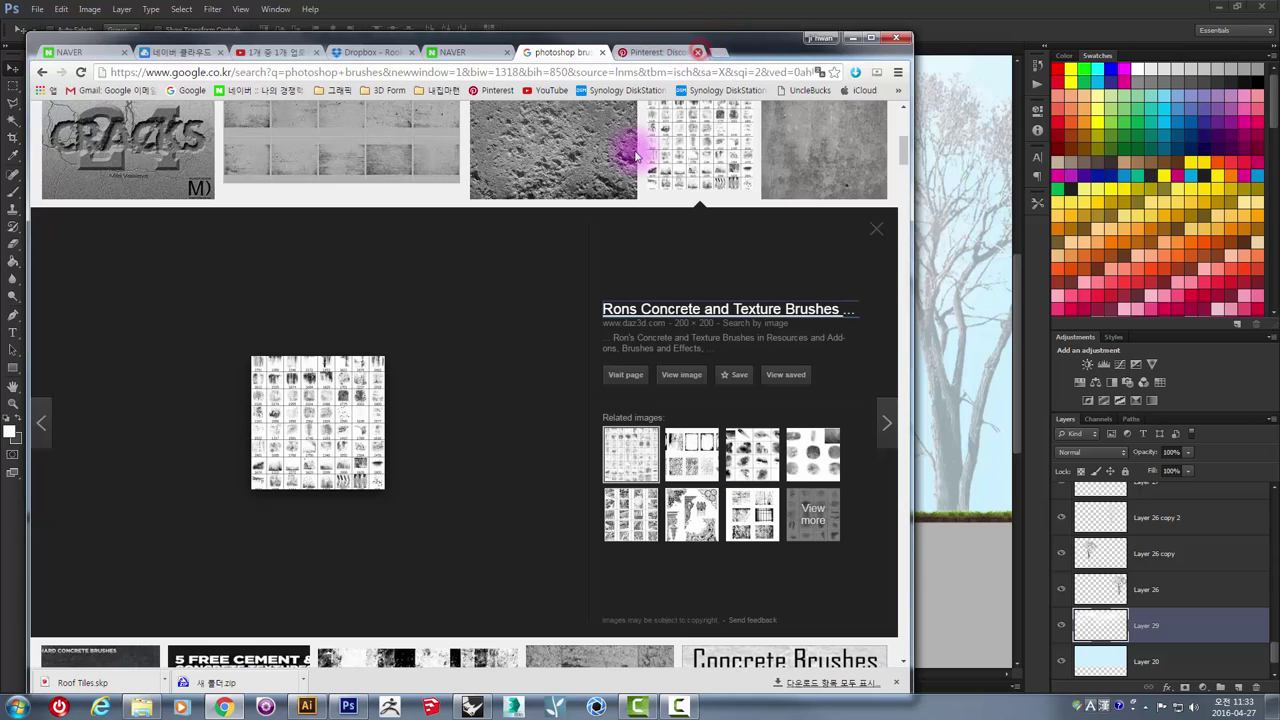
- Try downloading the plaintextures ABR concrete brushes, then close its sign-in page
scroll(360, 345, up, 1)
scroll(350, 340, up, 1)
click(347, 337)
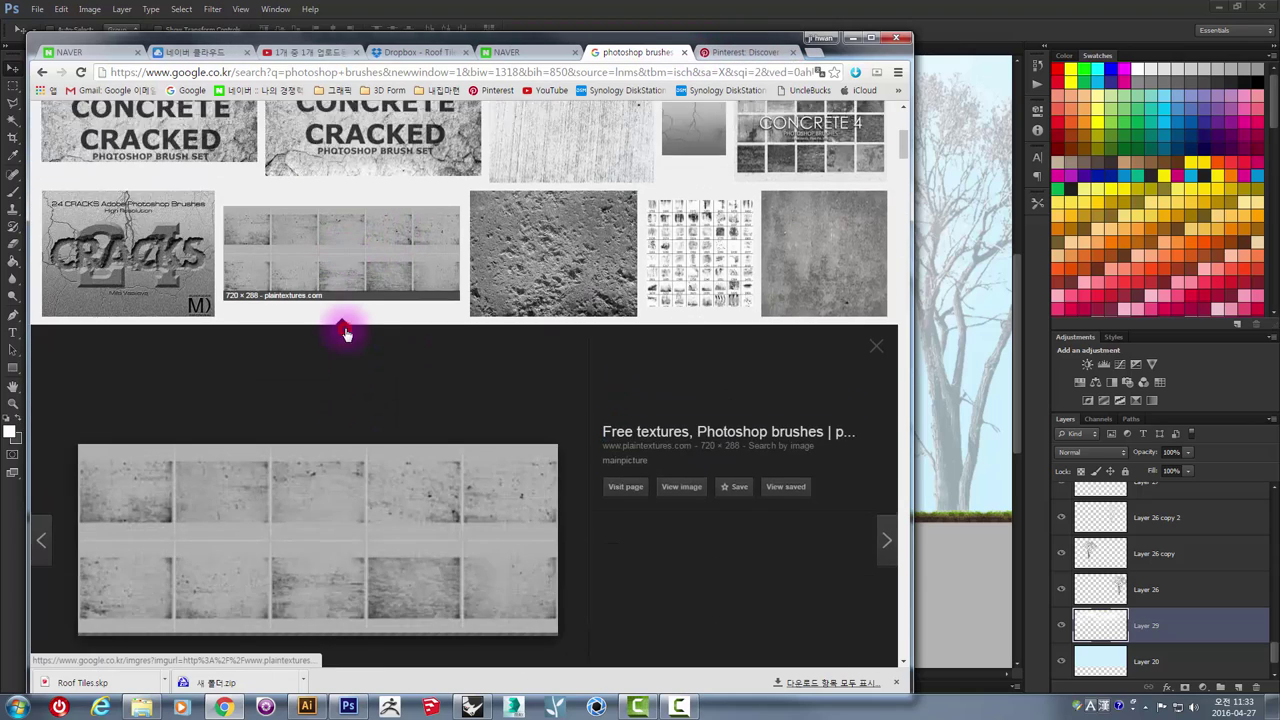
click(674, 316)
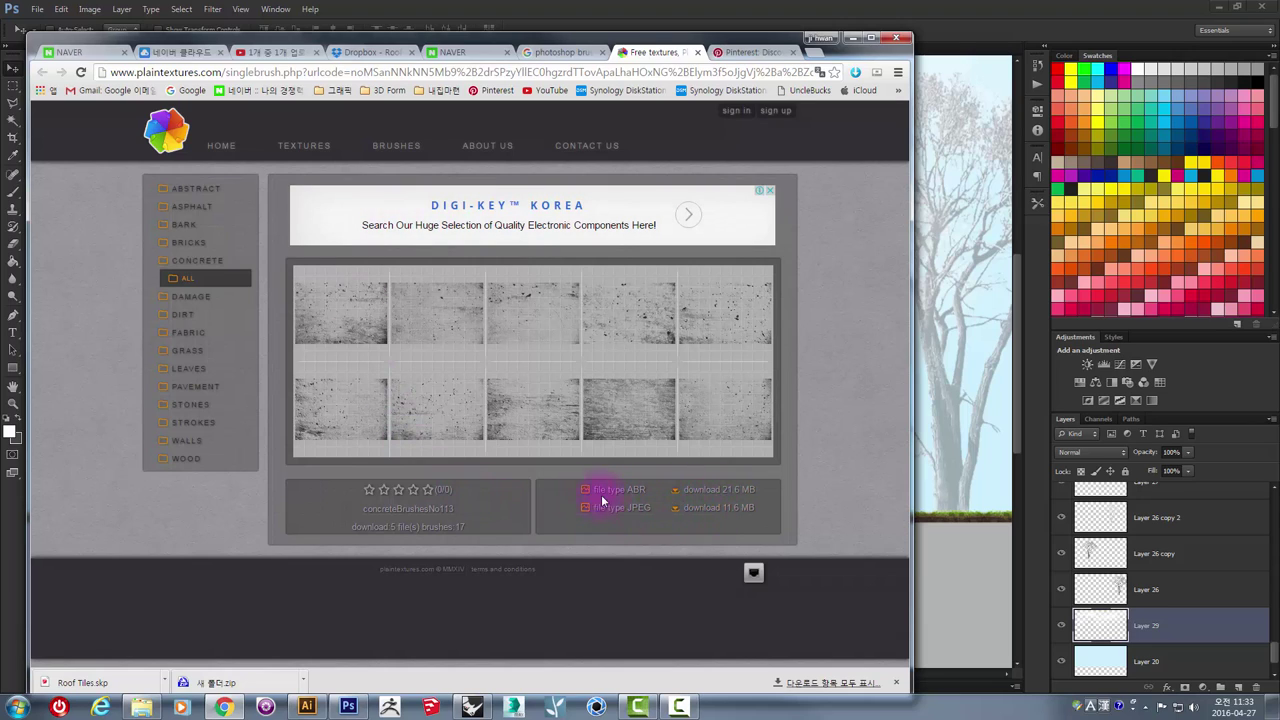
click(727, 492)
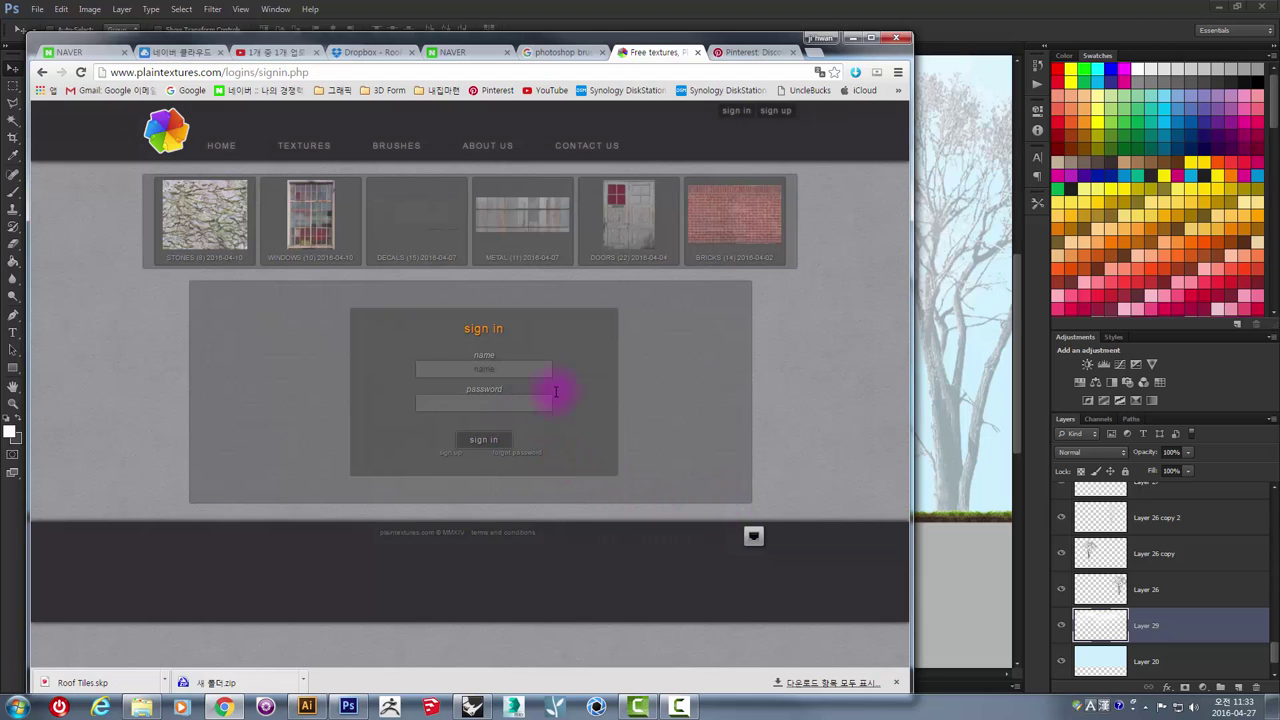
click(695, 52)
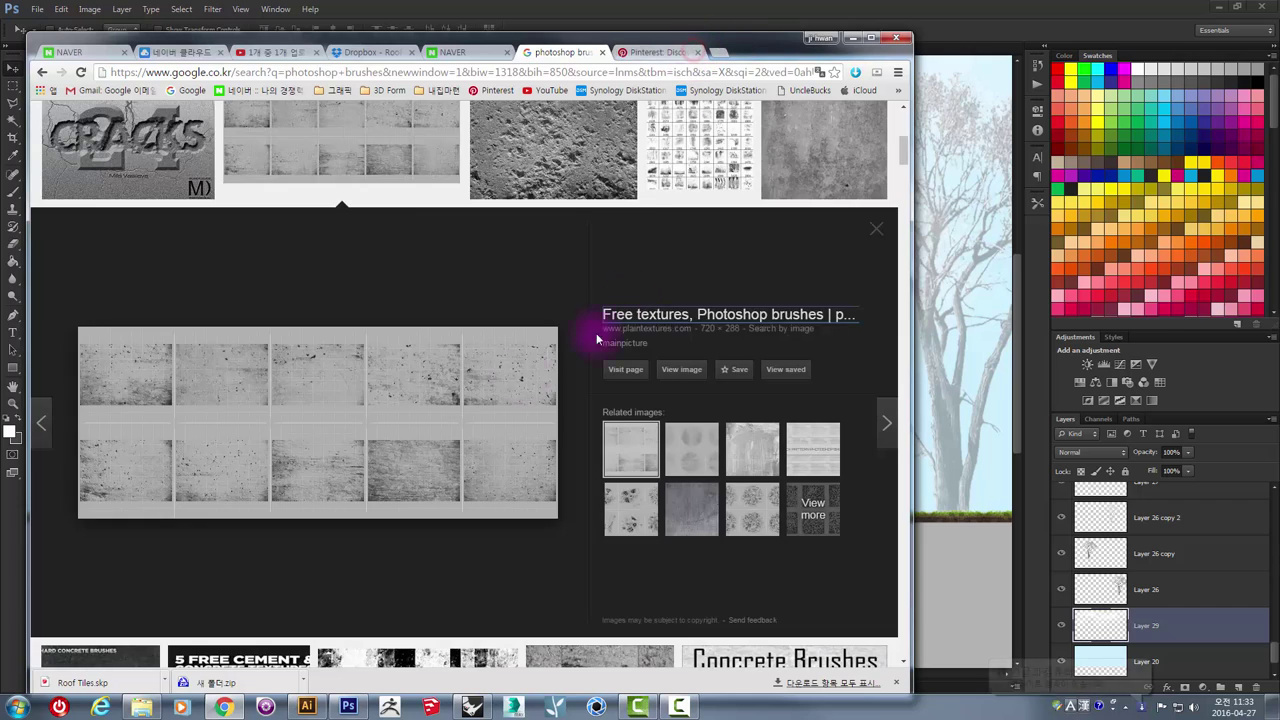
- Preview the texturemate Cement 4 Brush Pack for Photoshop result
scroll(251, 363, up, 3)
scroll(175, 348, up, 2)
mouse_move(150, 378)
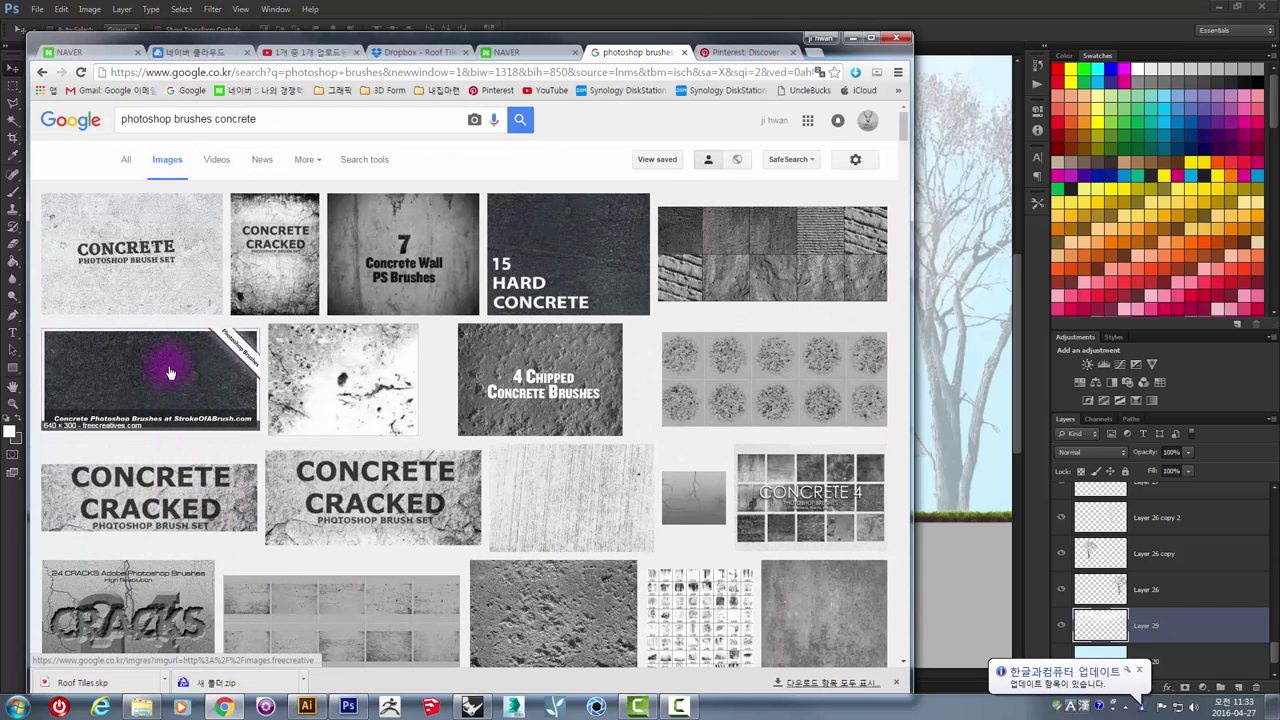
click(792, 260)
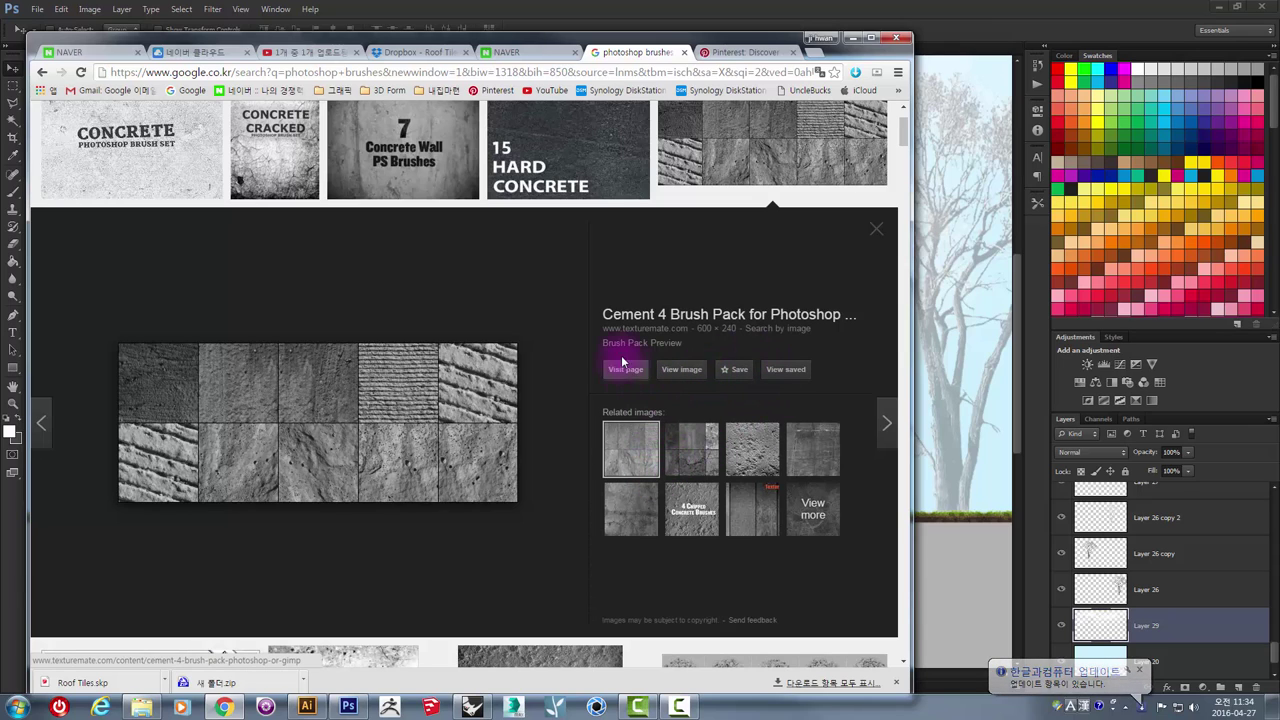
- Download the Cement Brushes 4 zip from Texturemate, show it in its folder, and return to Photoshop
click(676, 316)
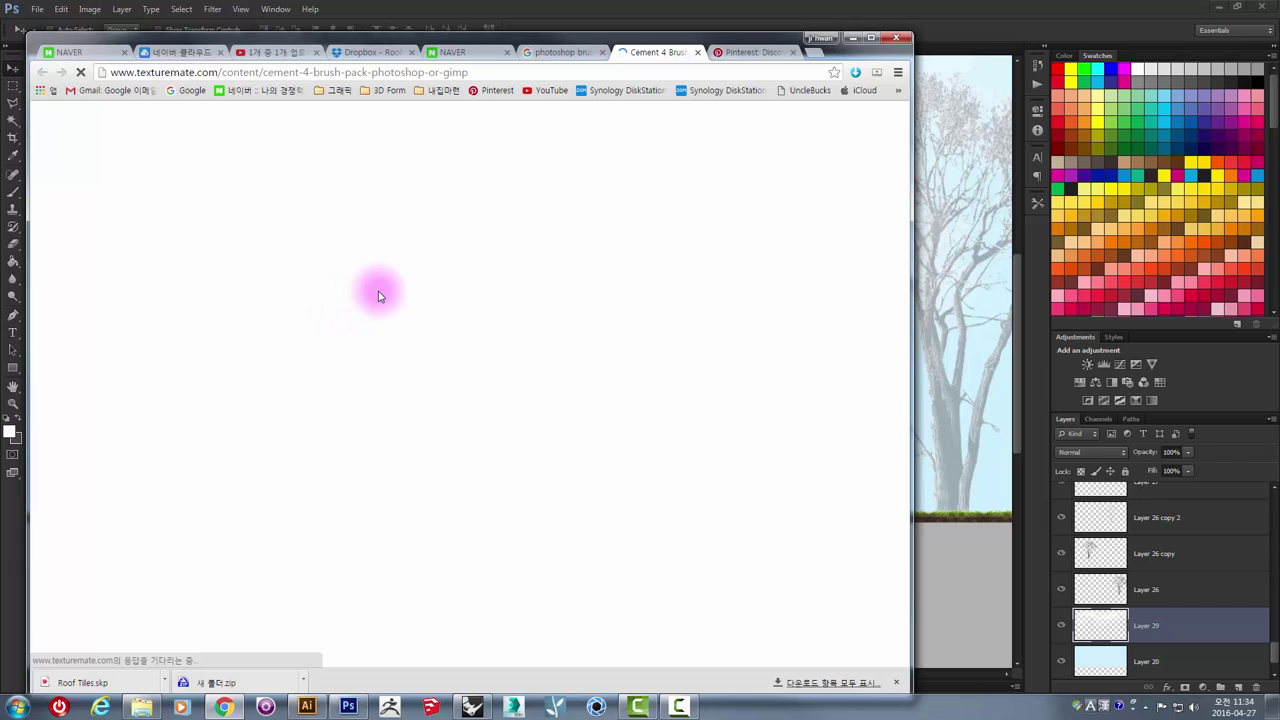
scroll(543, 370, down, 3)
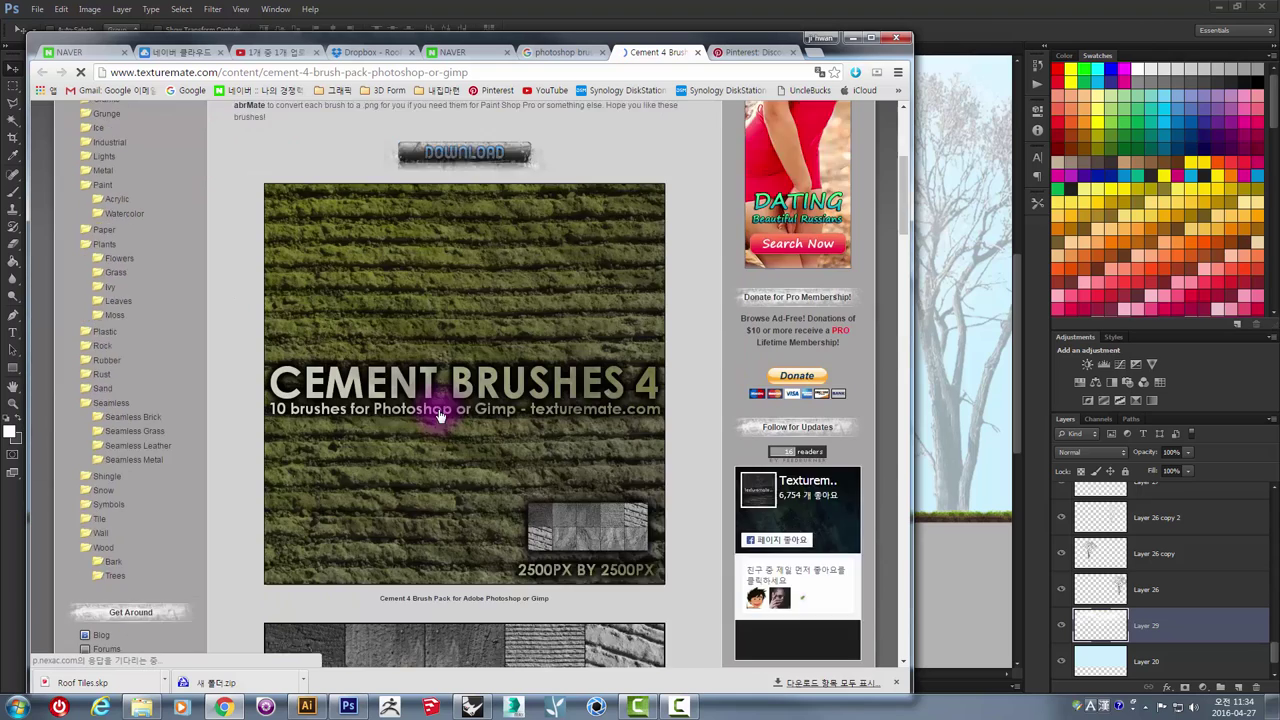
scroll(442, 398, down, 5)
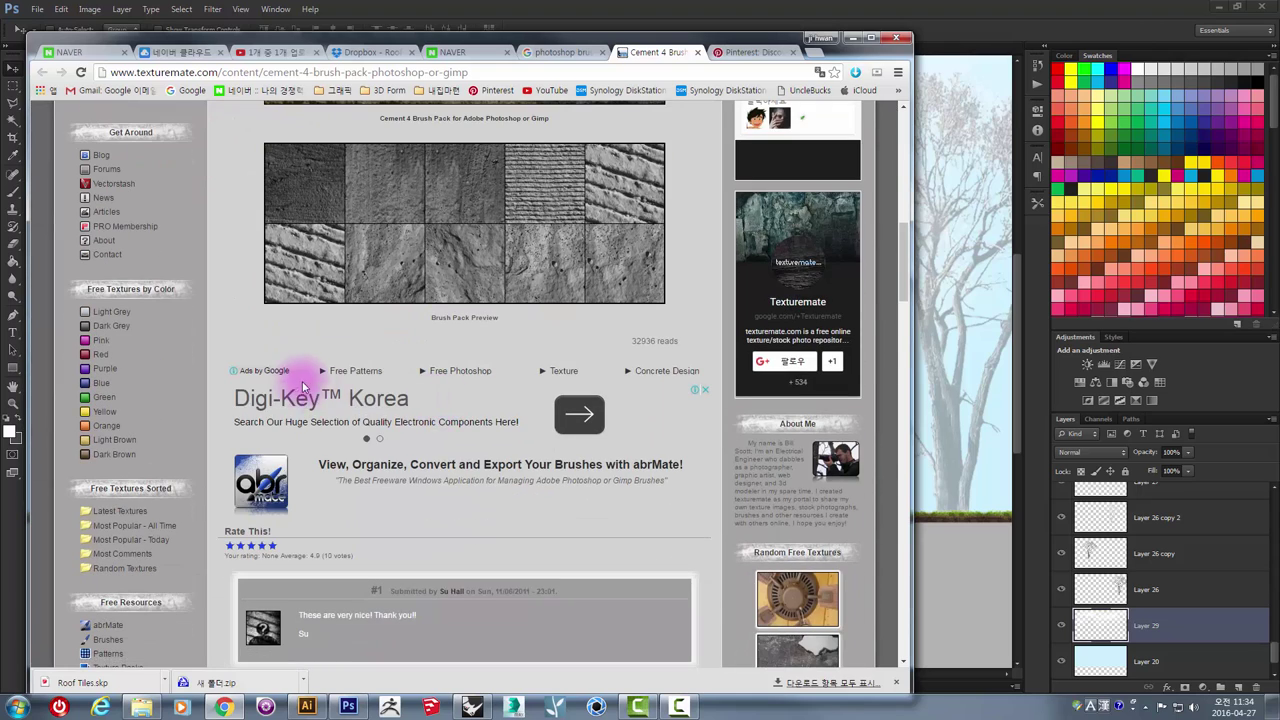
scroll(383, 381, up, 3)
scroll(383, 381, down, 3)
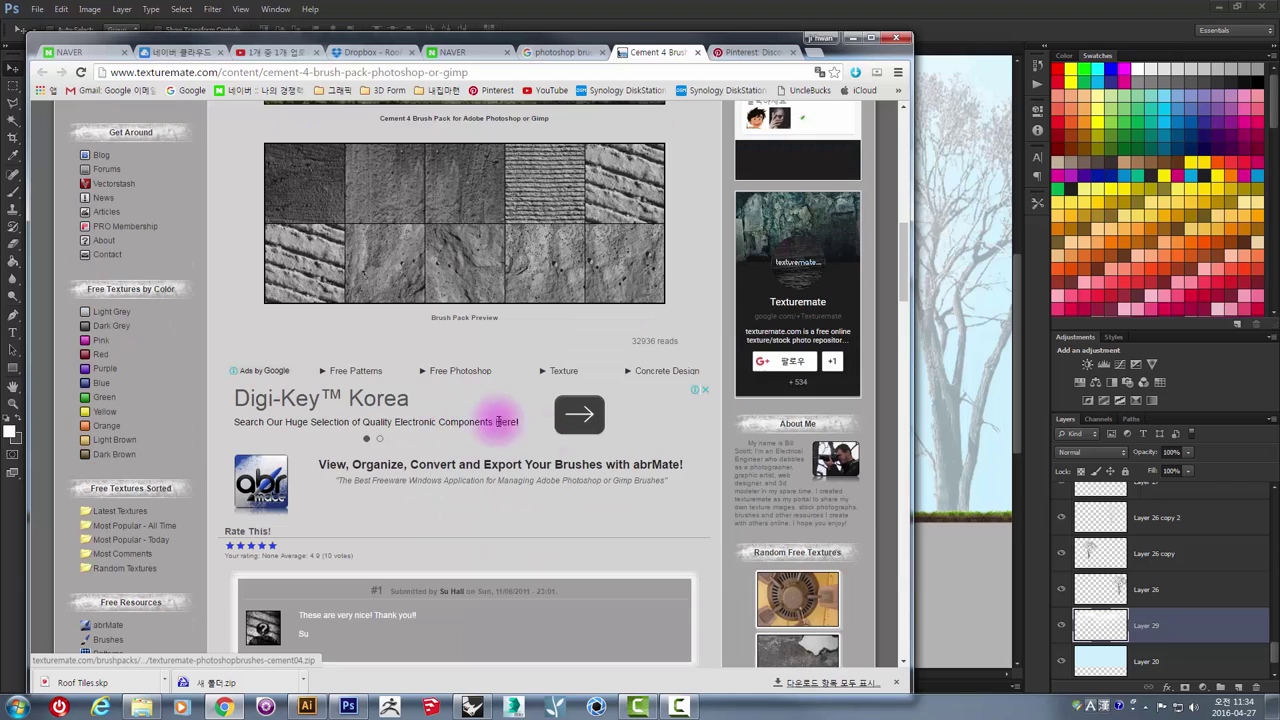
scroll(637, 358, up, 4)
scroll(580, 351, up, 2)
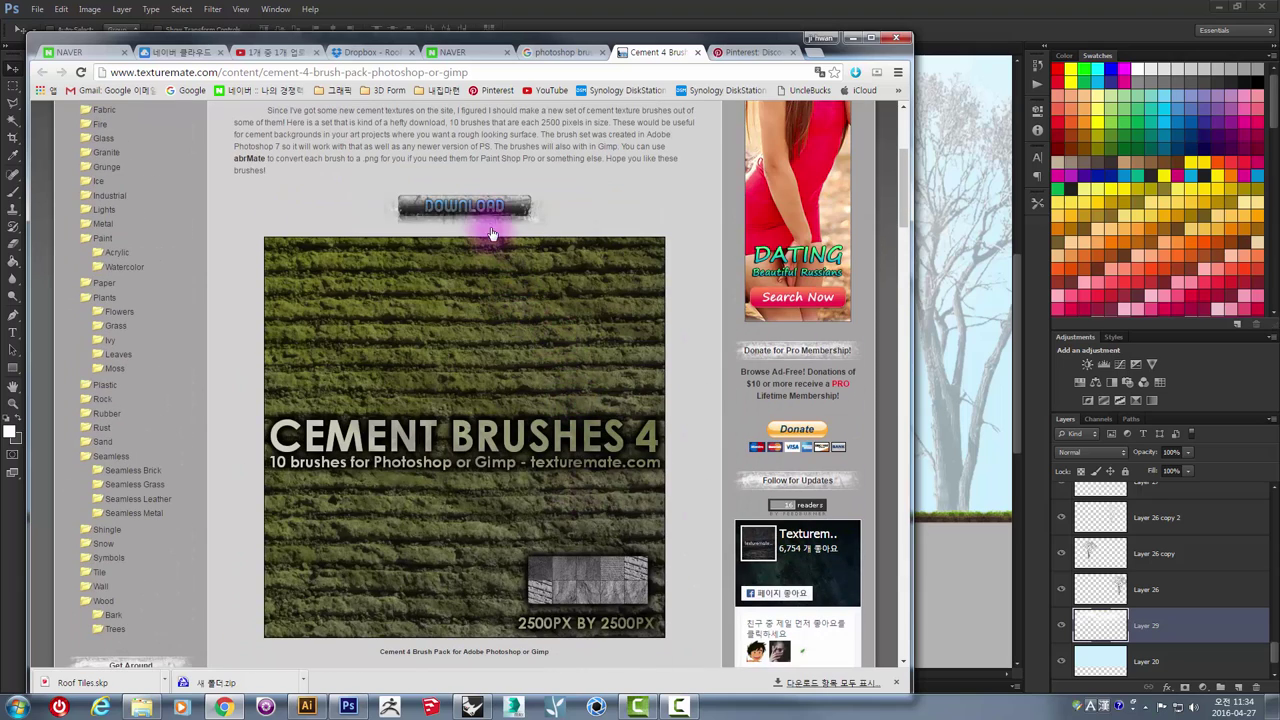
click(486, 210)
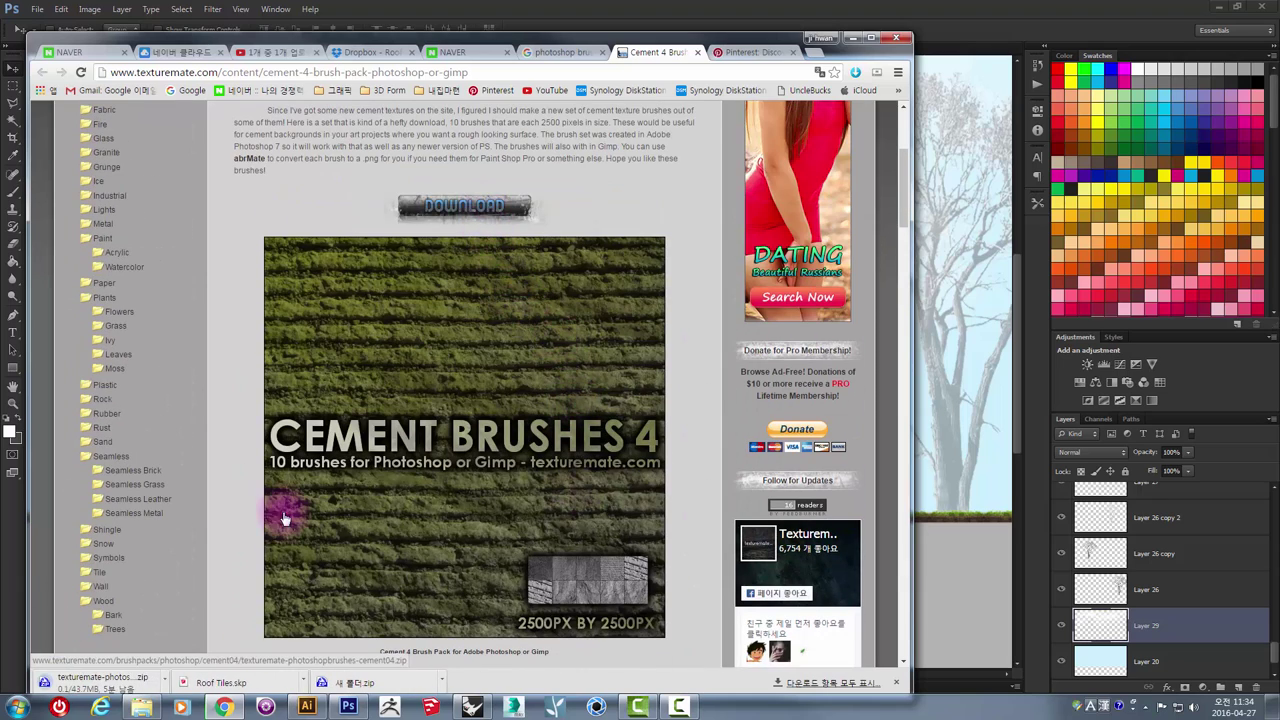
click(164, 681)
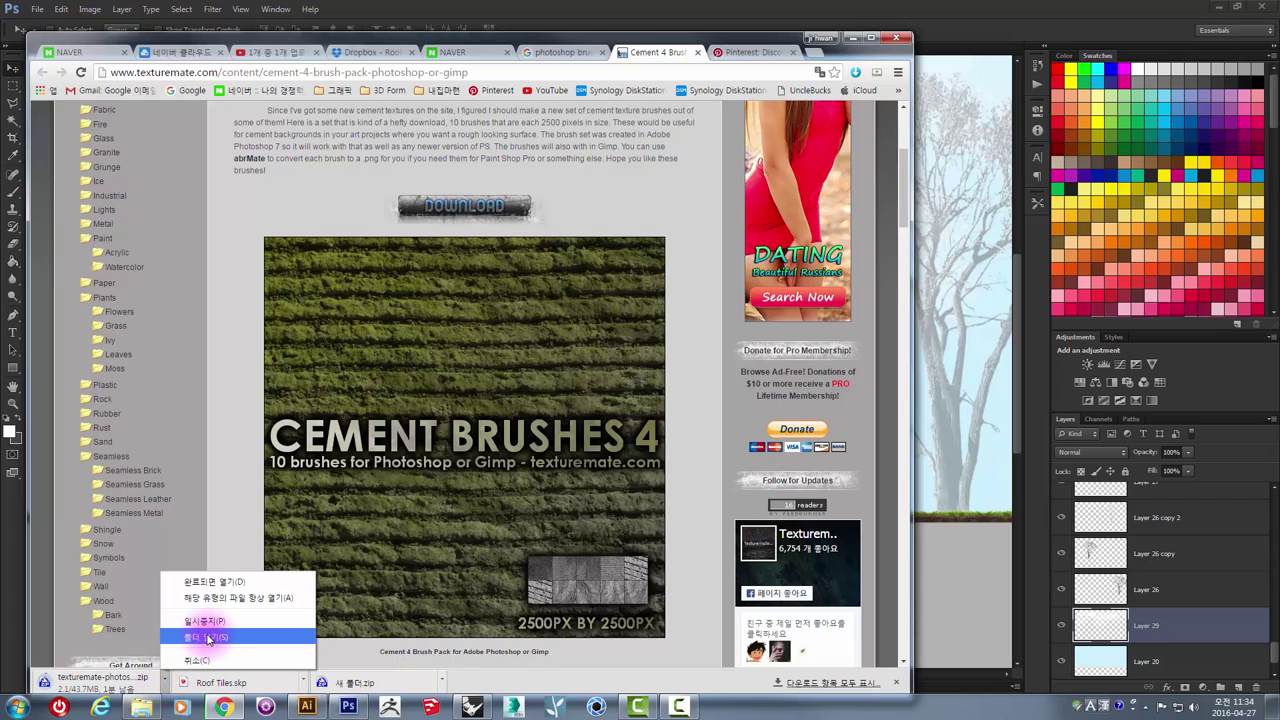
click(207, 636)
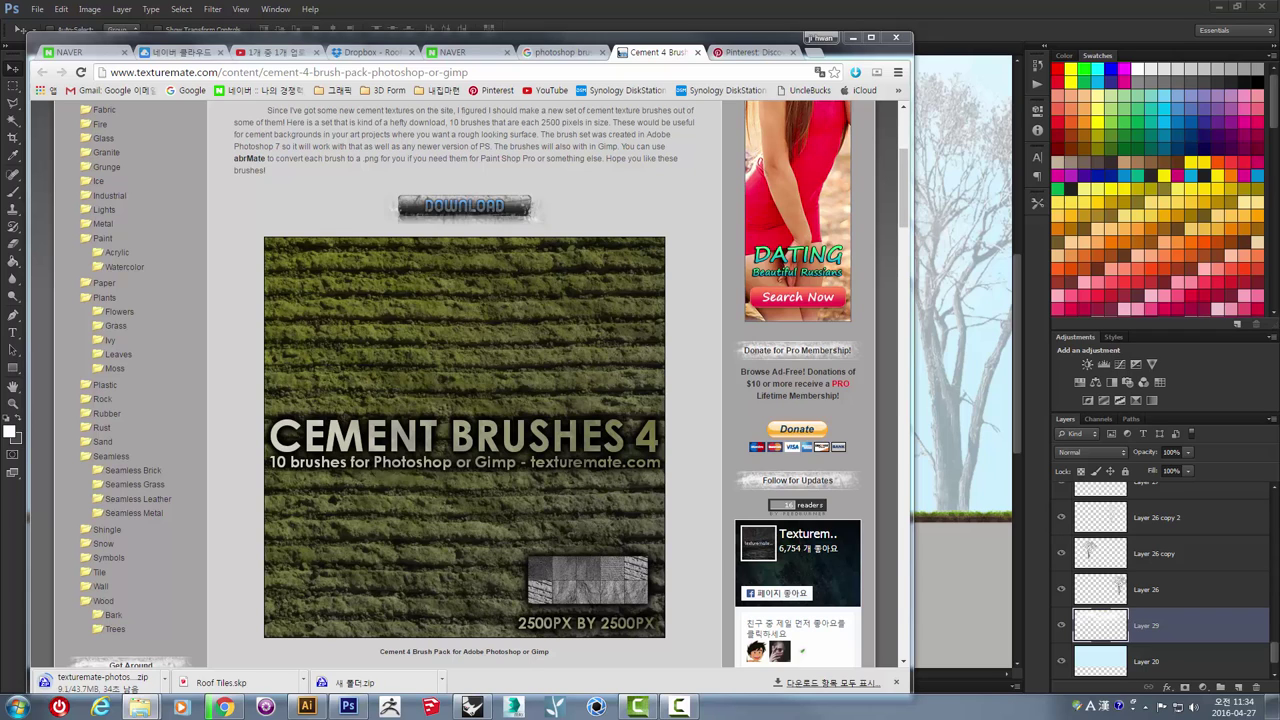
click(1180, 470)
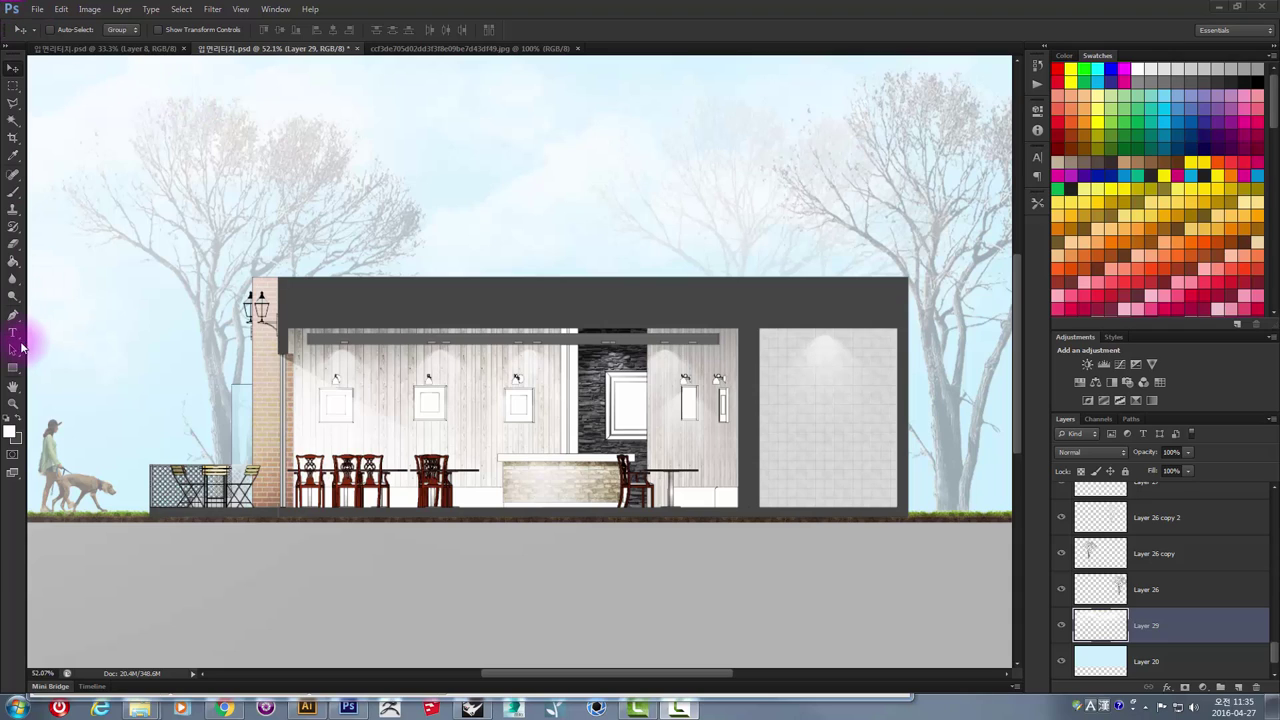
- Load texturemate-cement4.abr into the Brush presets and select a 2500 px cement texture brush
click(12, 194)
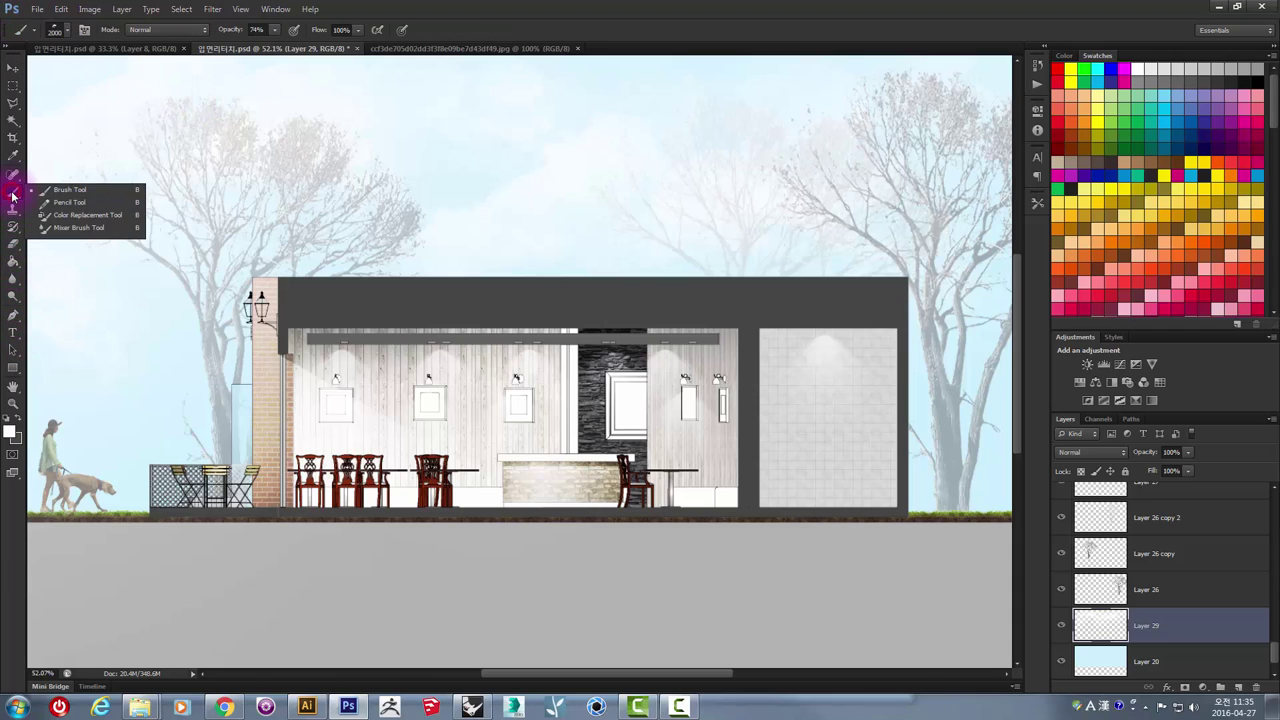
click(69, 33)
click(231, 72)
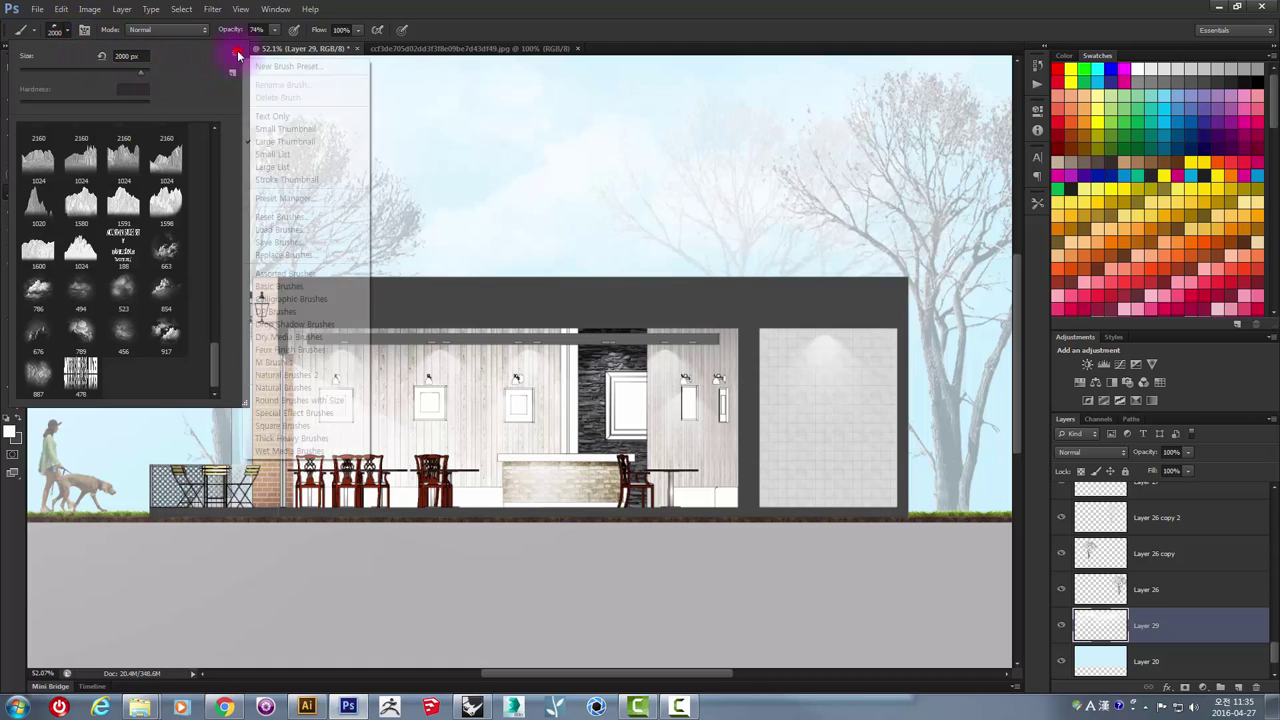
click(294, 230)
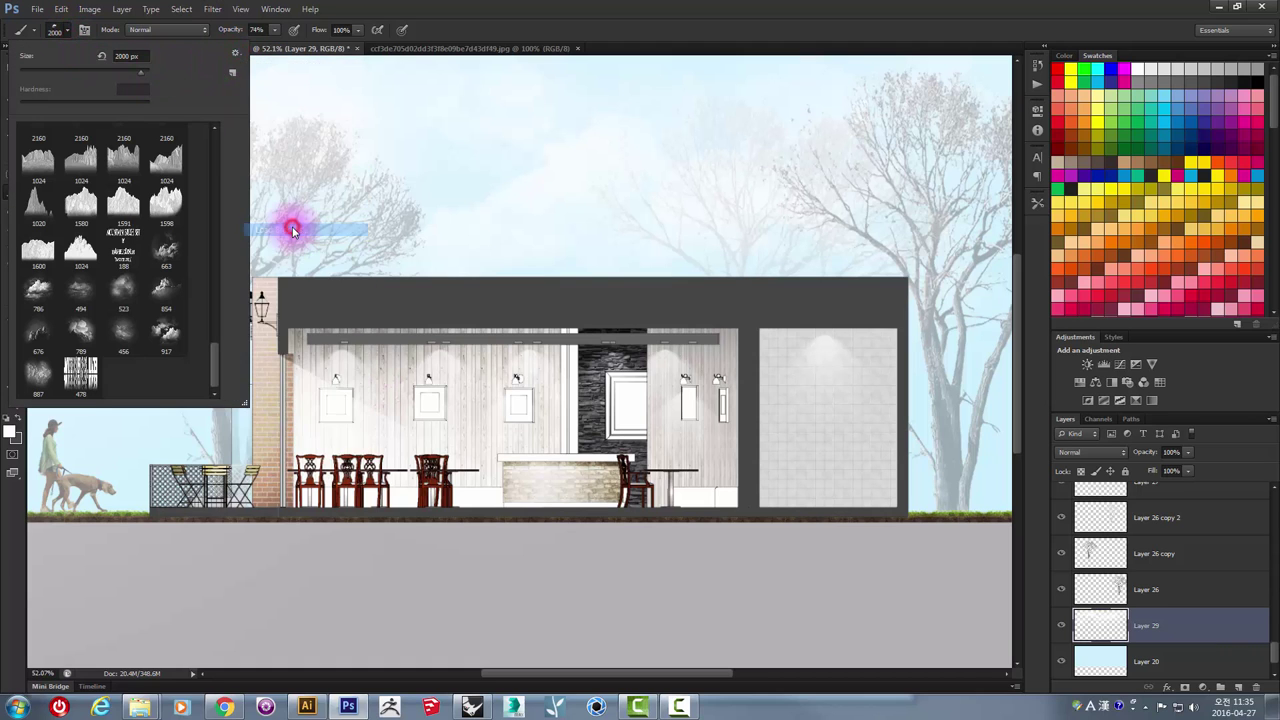
click(318, 32)
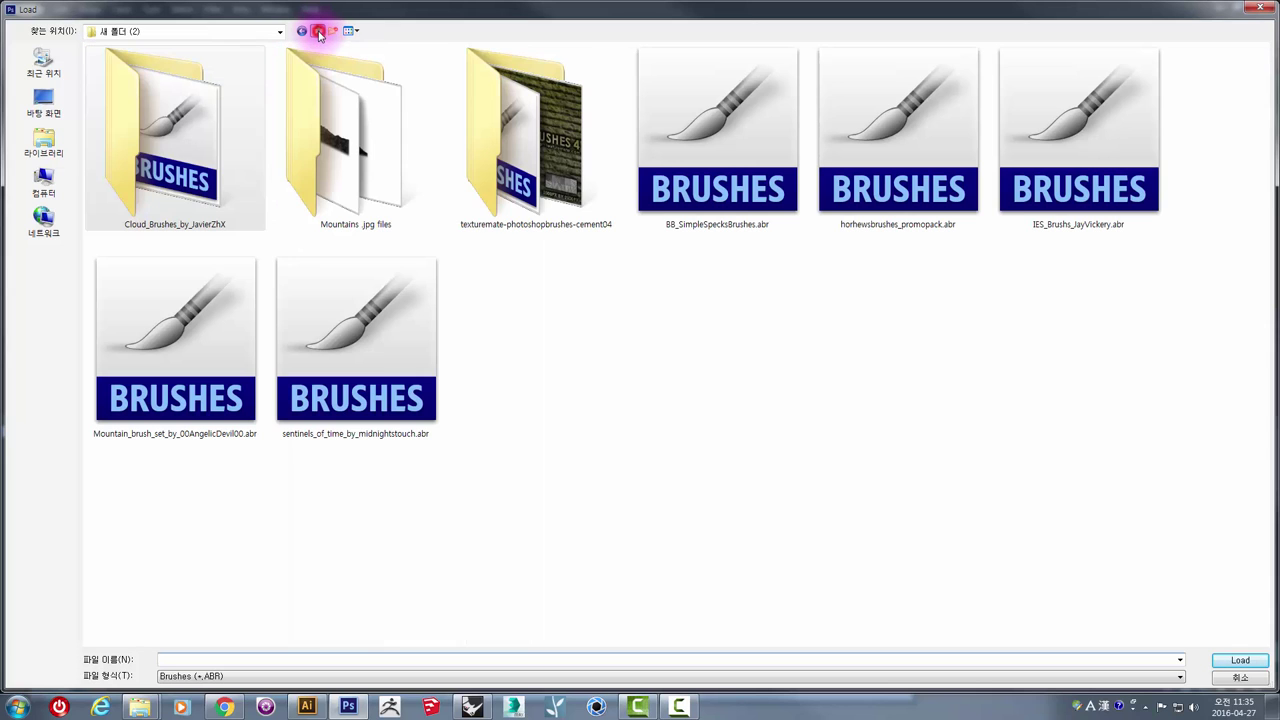
double_click(528, 134)
click(130, 64)
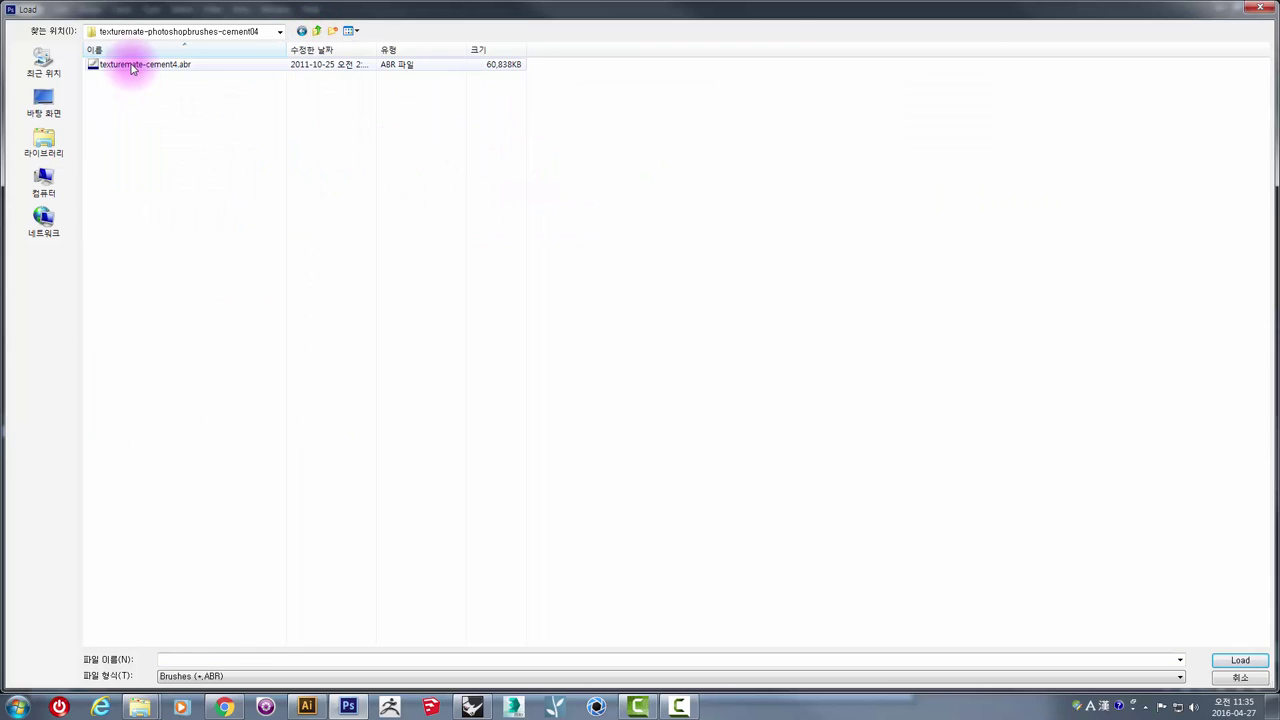
click(1238, 661)
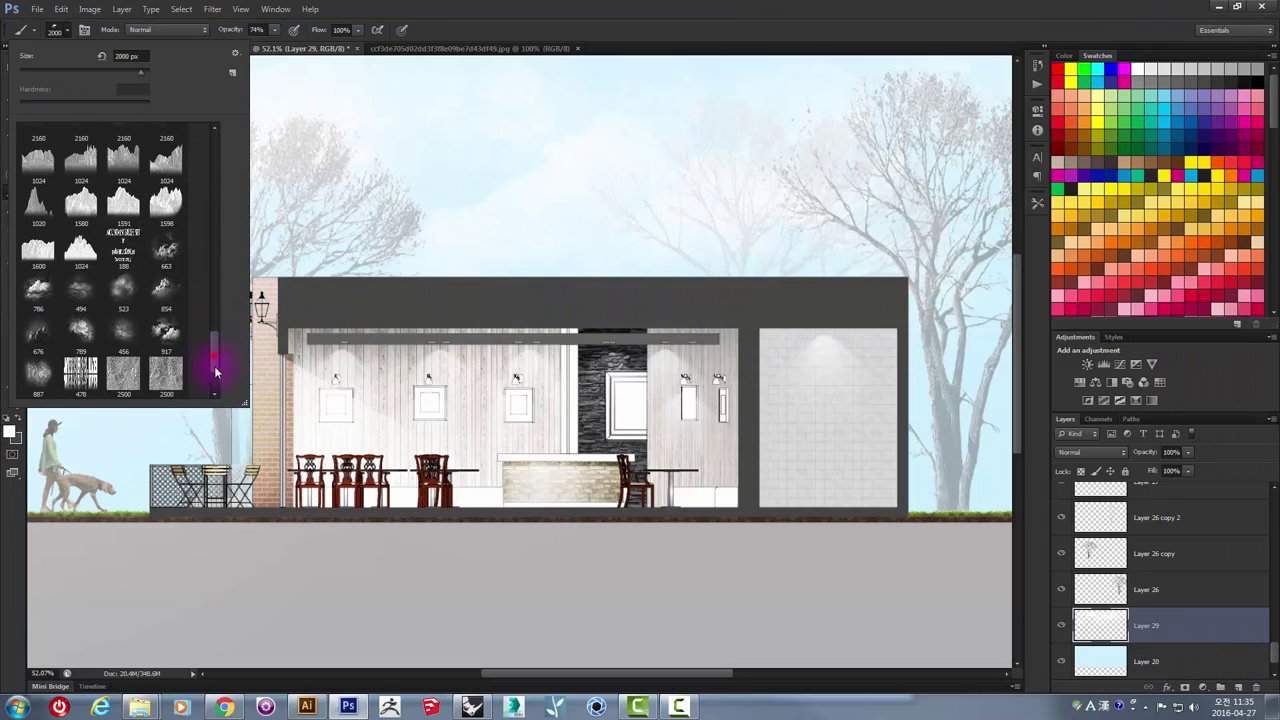
drag(214, 372, 213, 401)
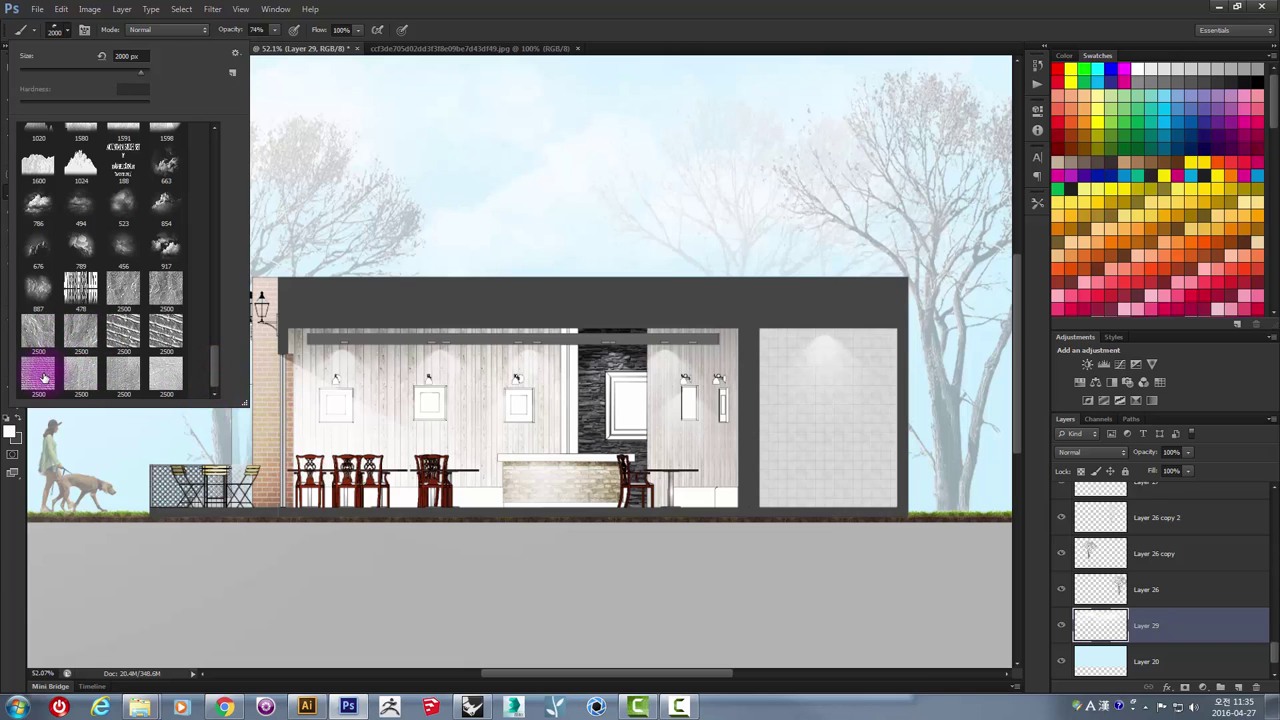
click(137, 386)
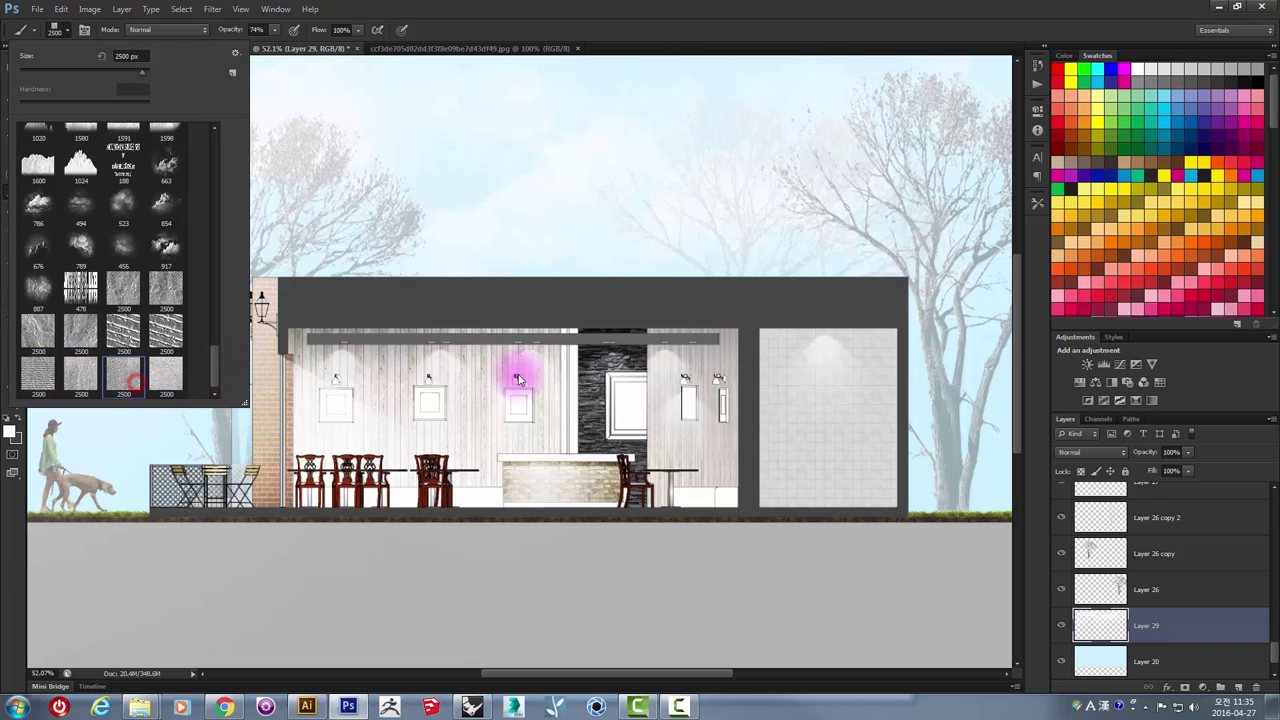
scroll(581, 450, down, 2)
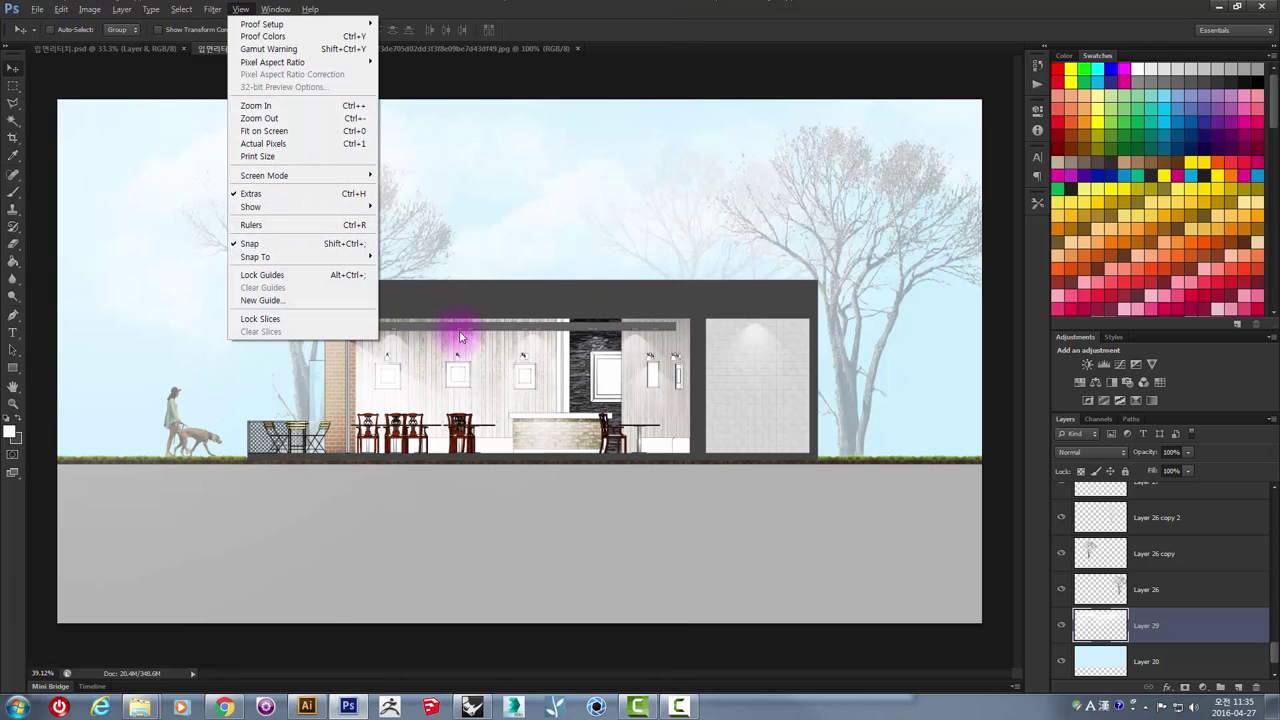
- Select Layer 8 from the canvas layer list and briefly hide it to check its content
click(454, 287)
right_click(456, 299)
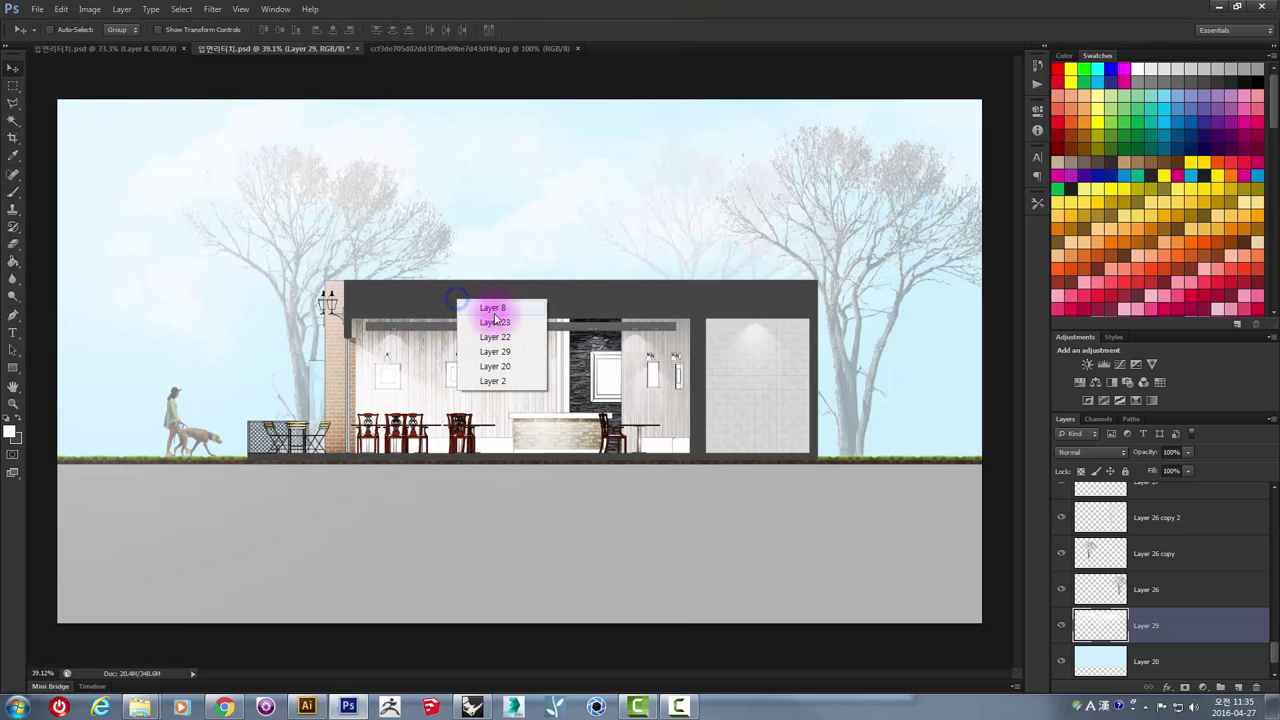
click(493, 308)
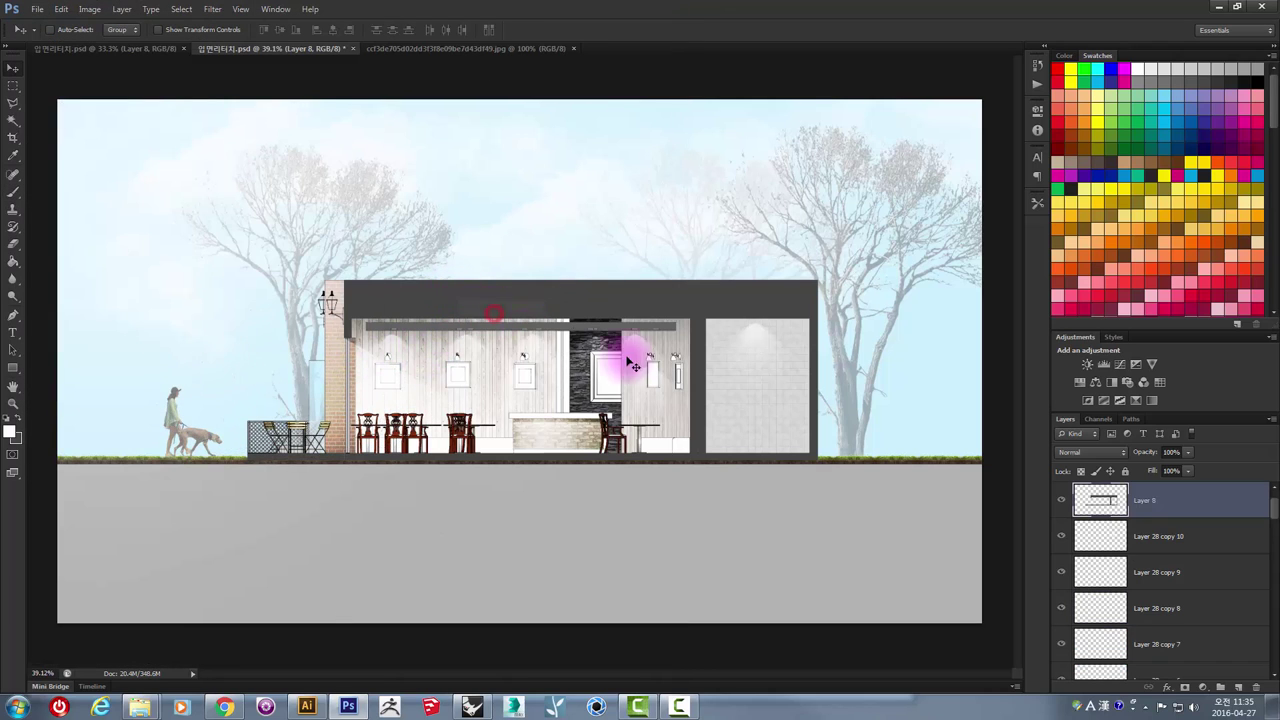
click(1062, 503)
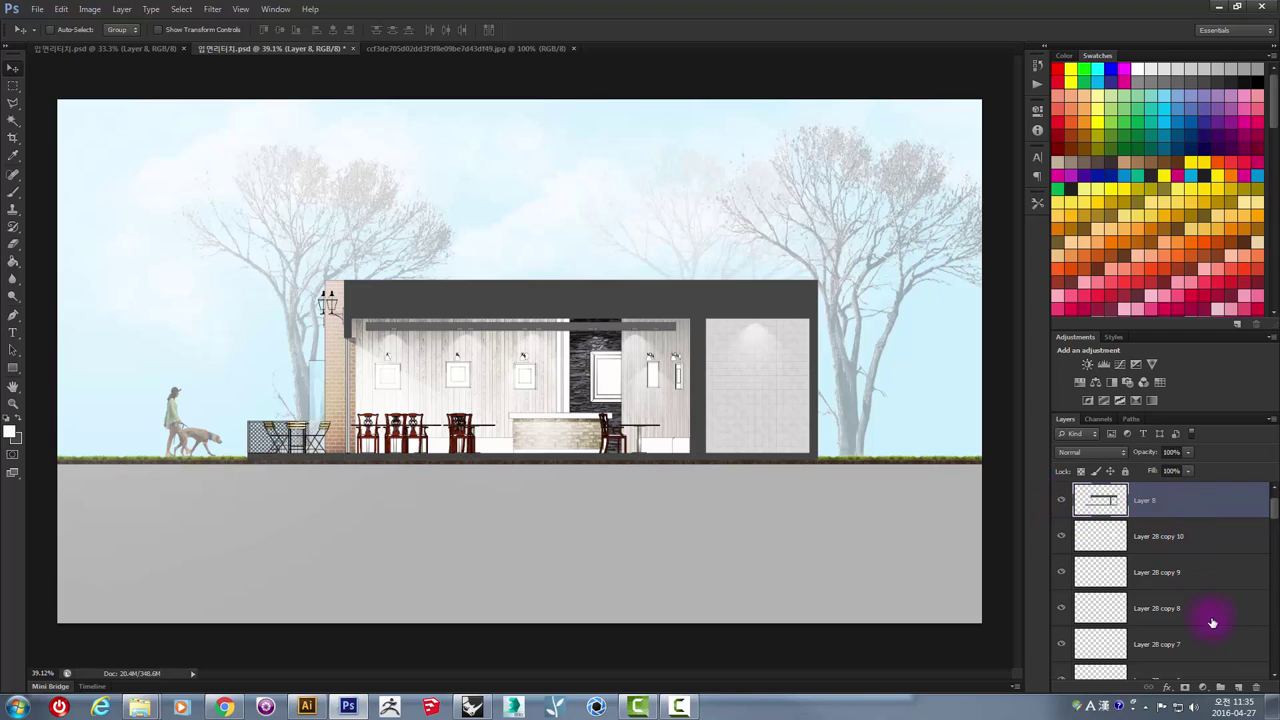
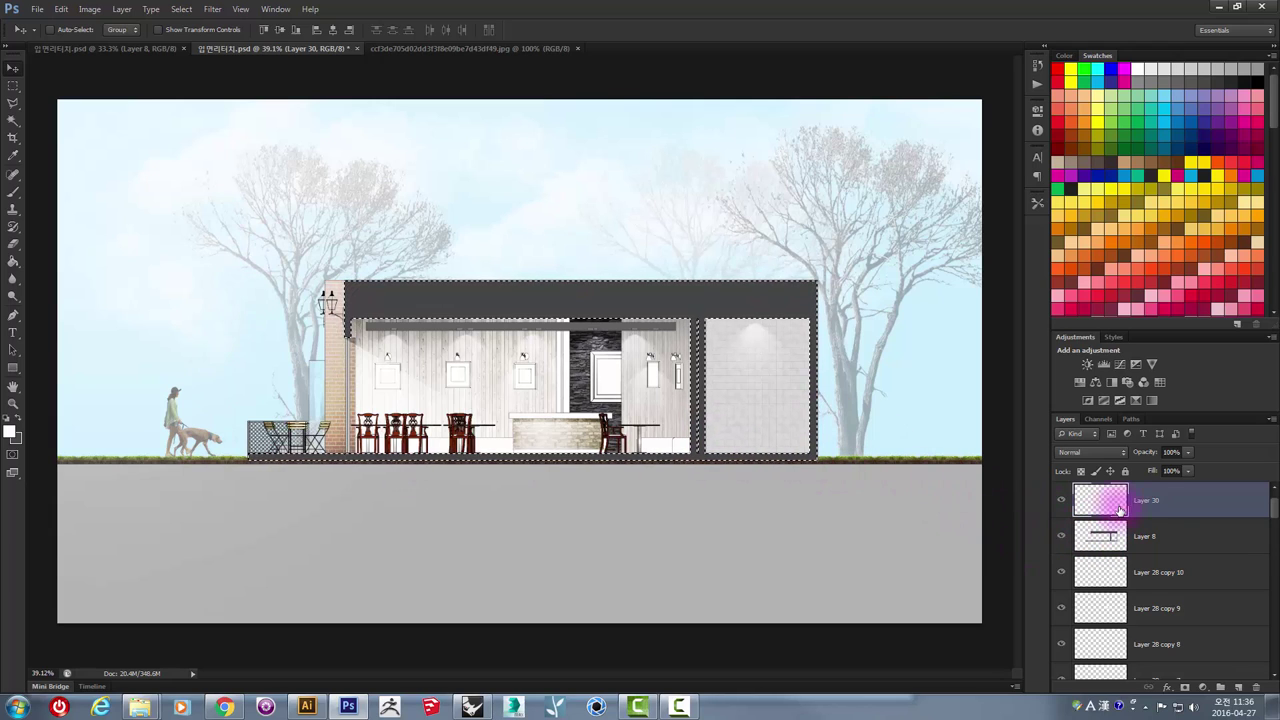
- Mask Layer 30 to the building selection and target the layer's image thumbnail instead of its mask
click(1185, 688)
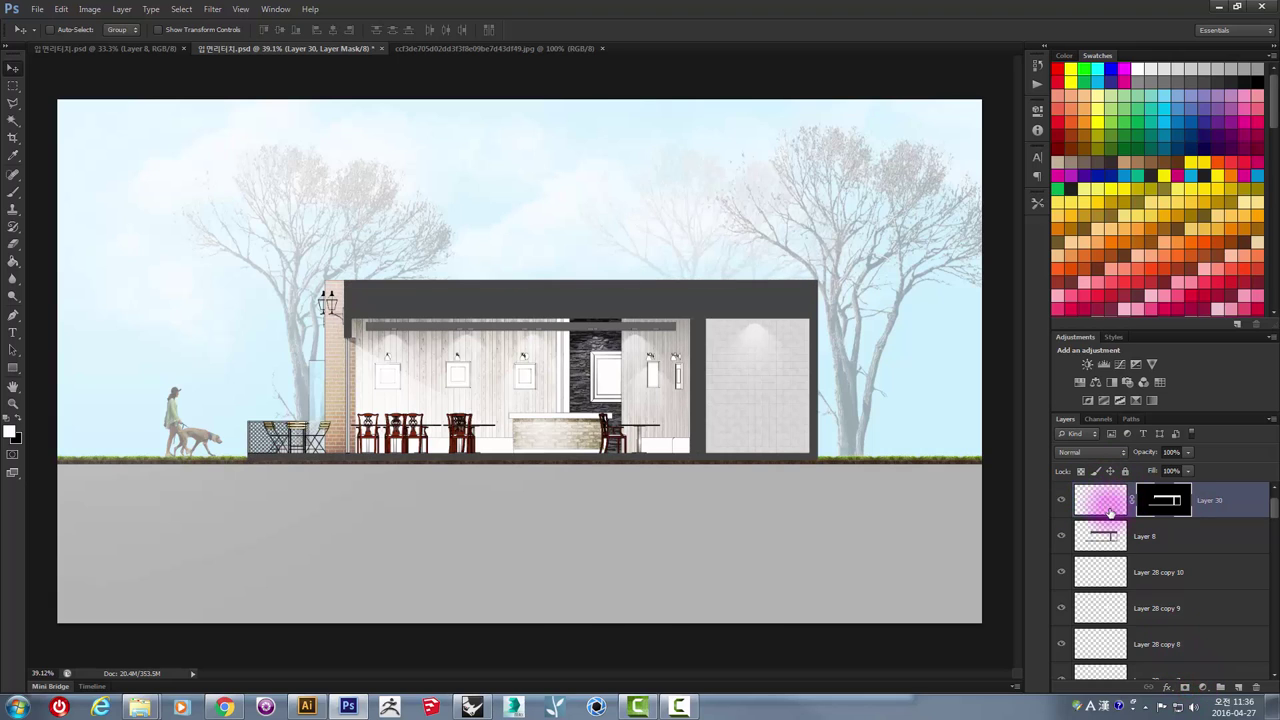
click(1099, 499)
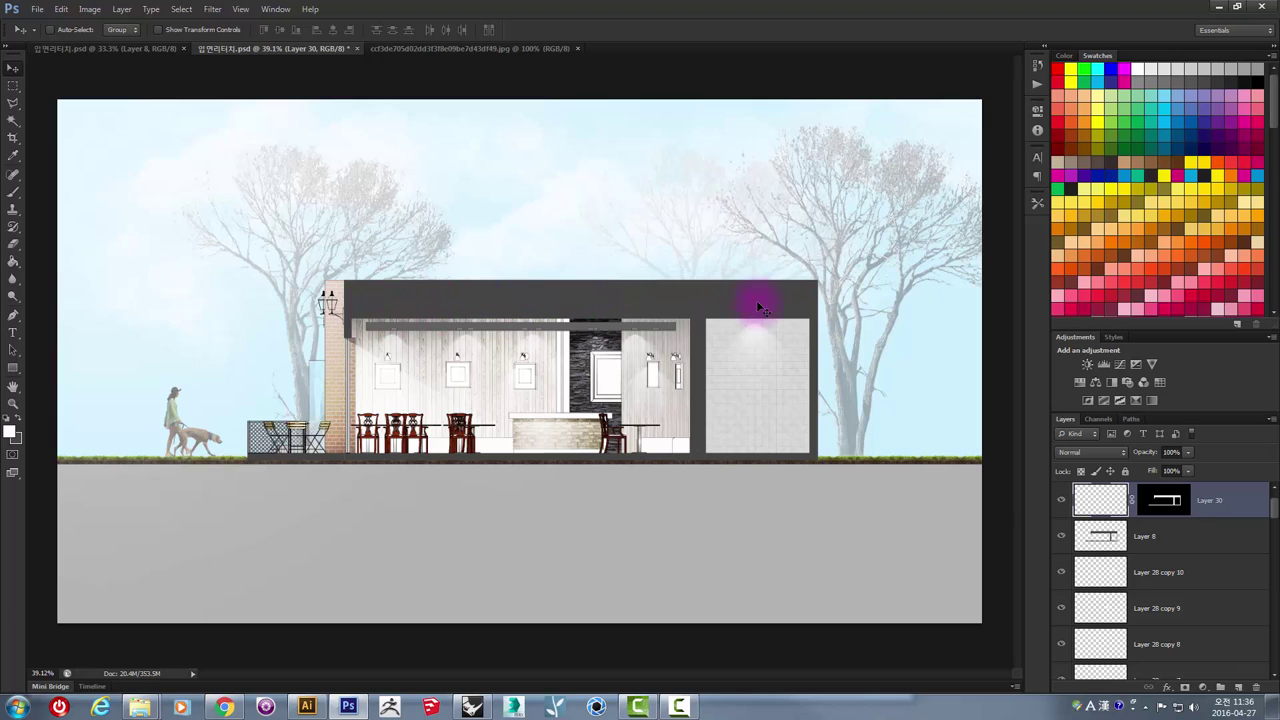
click(1173, 503)
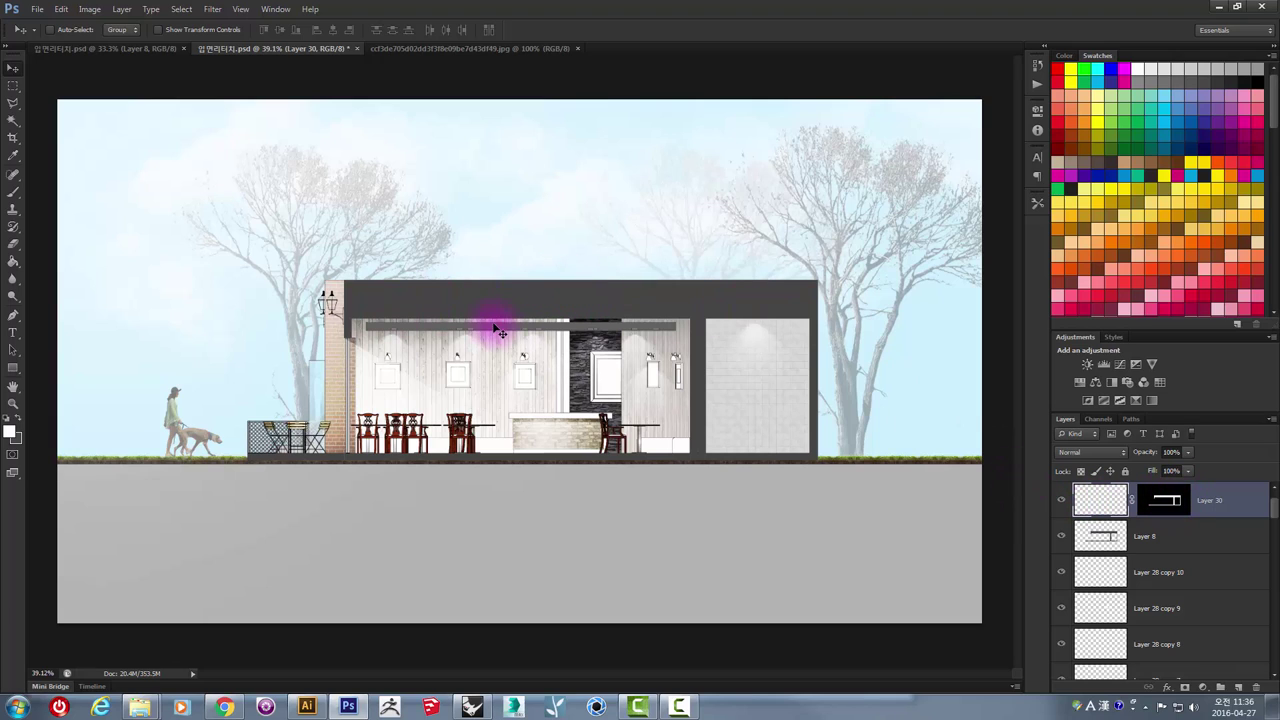
click(1093, 499)
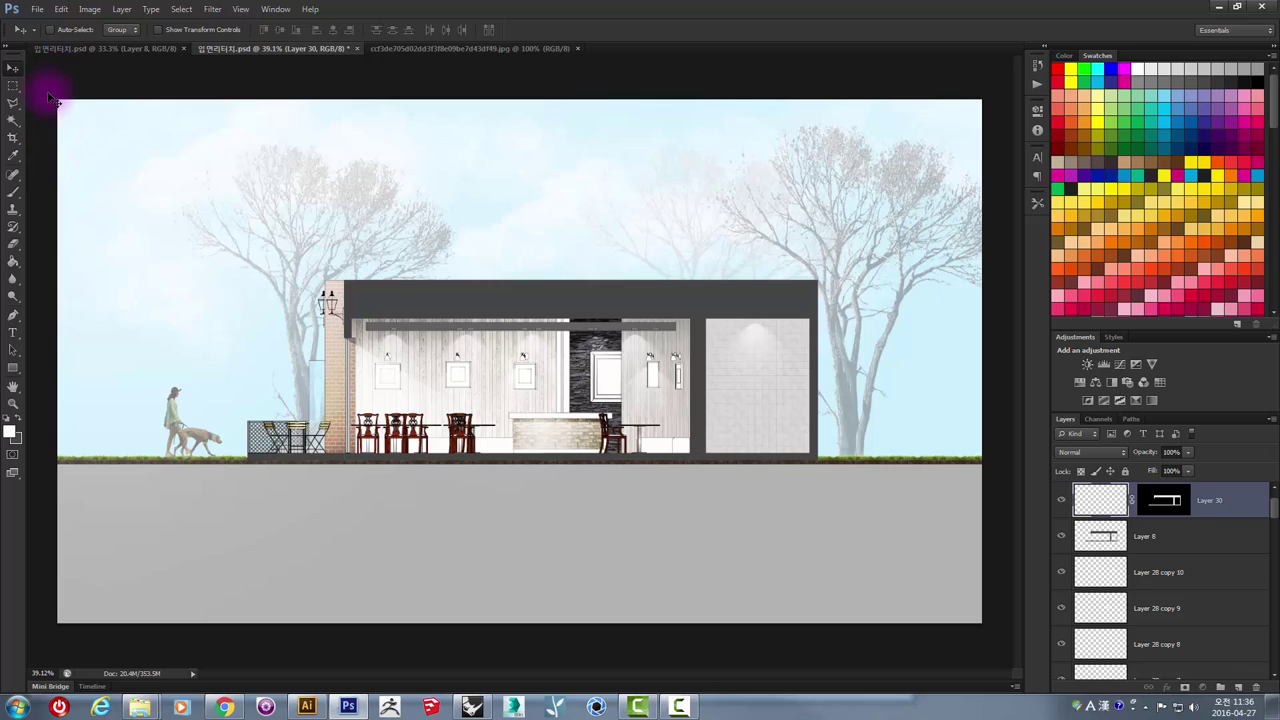
click(16, 192)
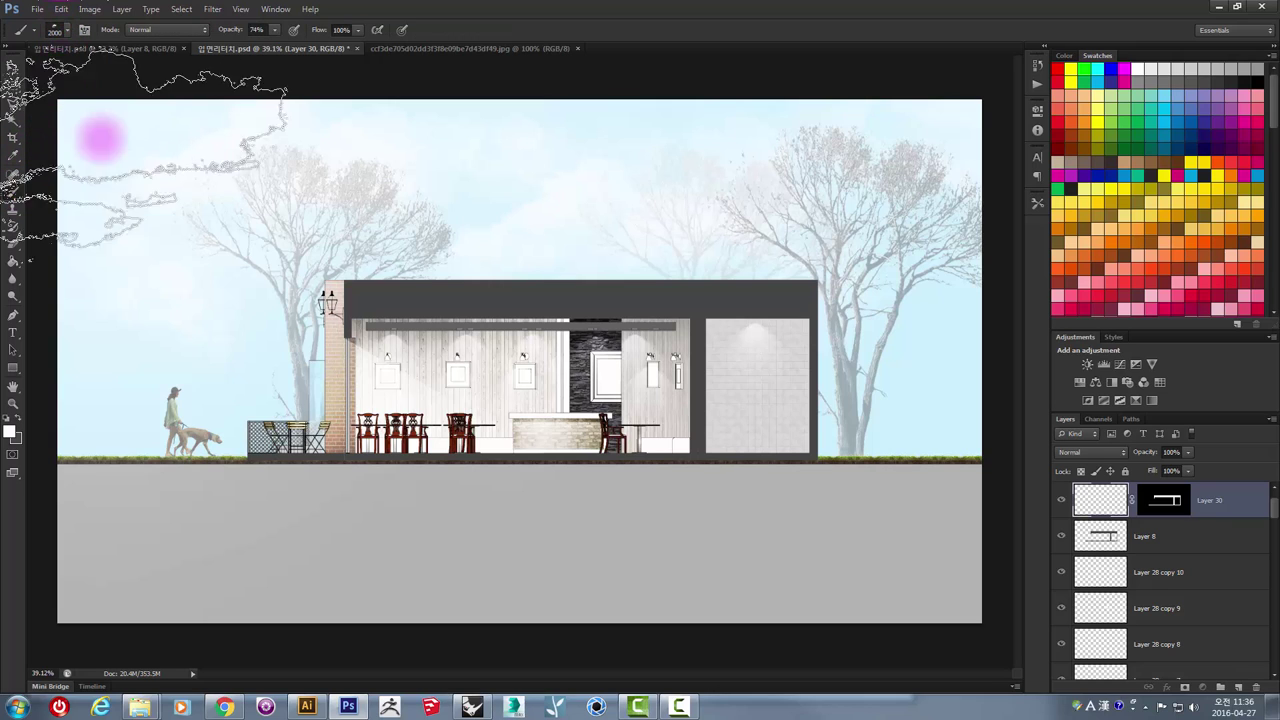
- Choose a 2500 px grunge brush and sample the roof's #313131 dark grey as paint colour
click(67, 31)
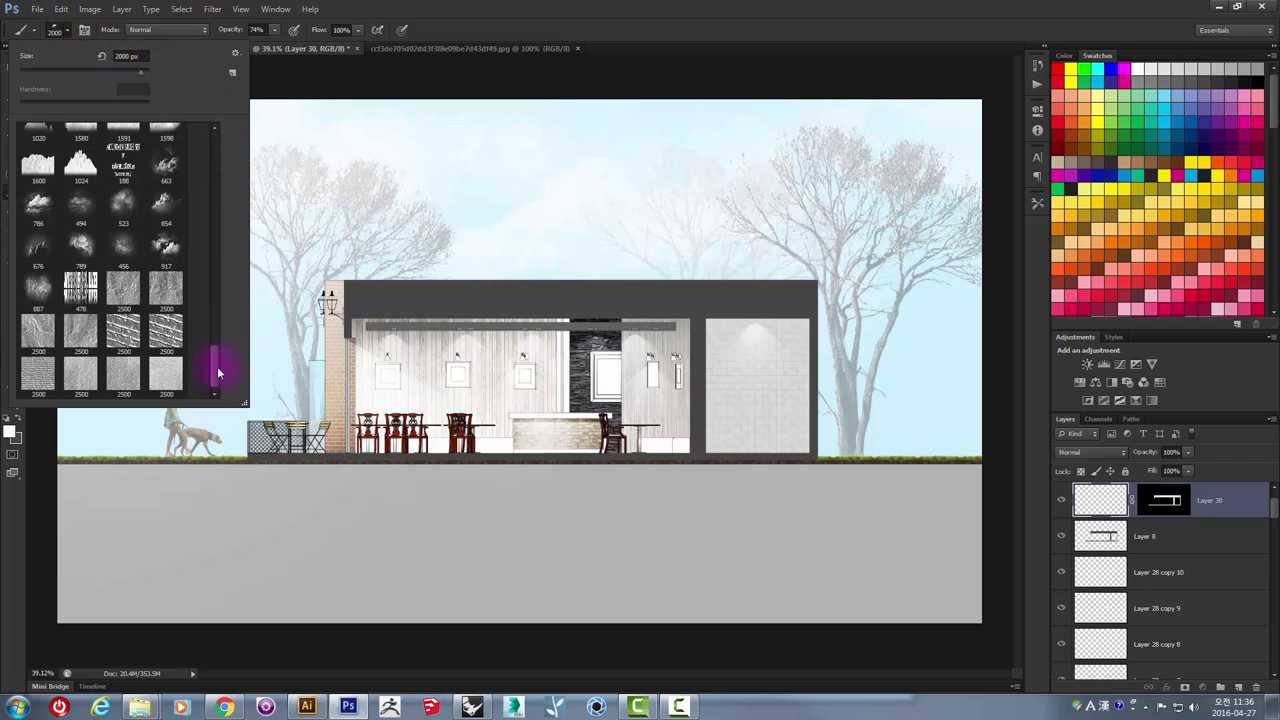
click(123, 373)
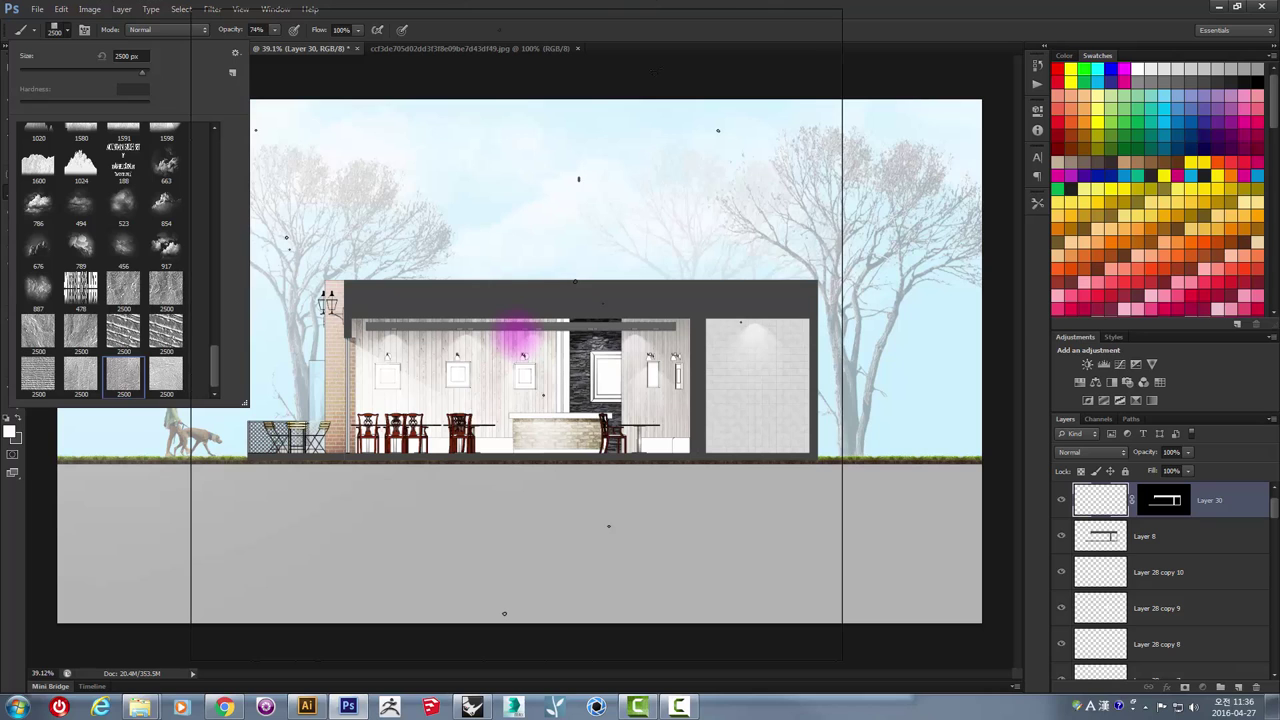
click(13, 440)
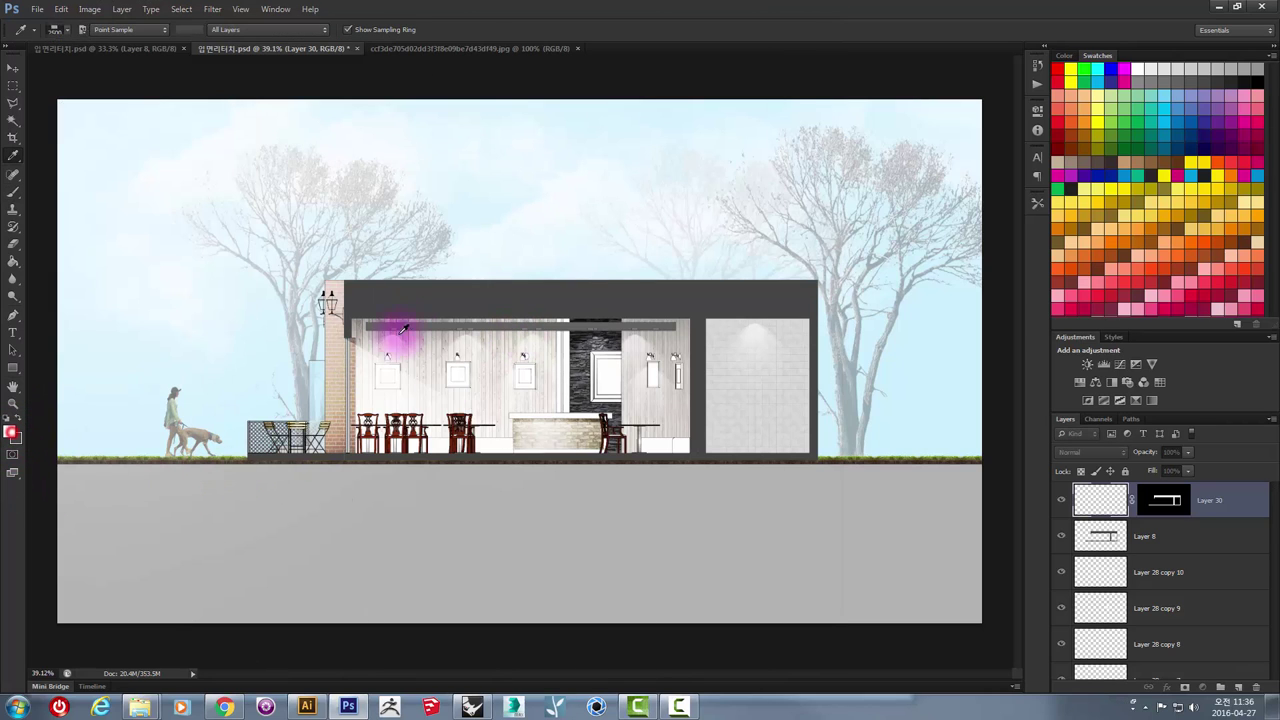
drag(400, 330, 445, 325)
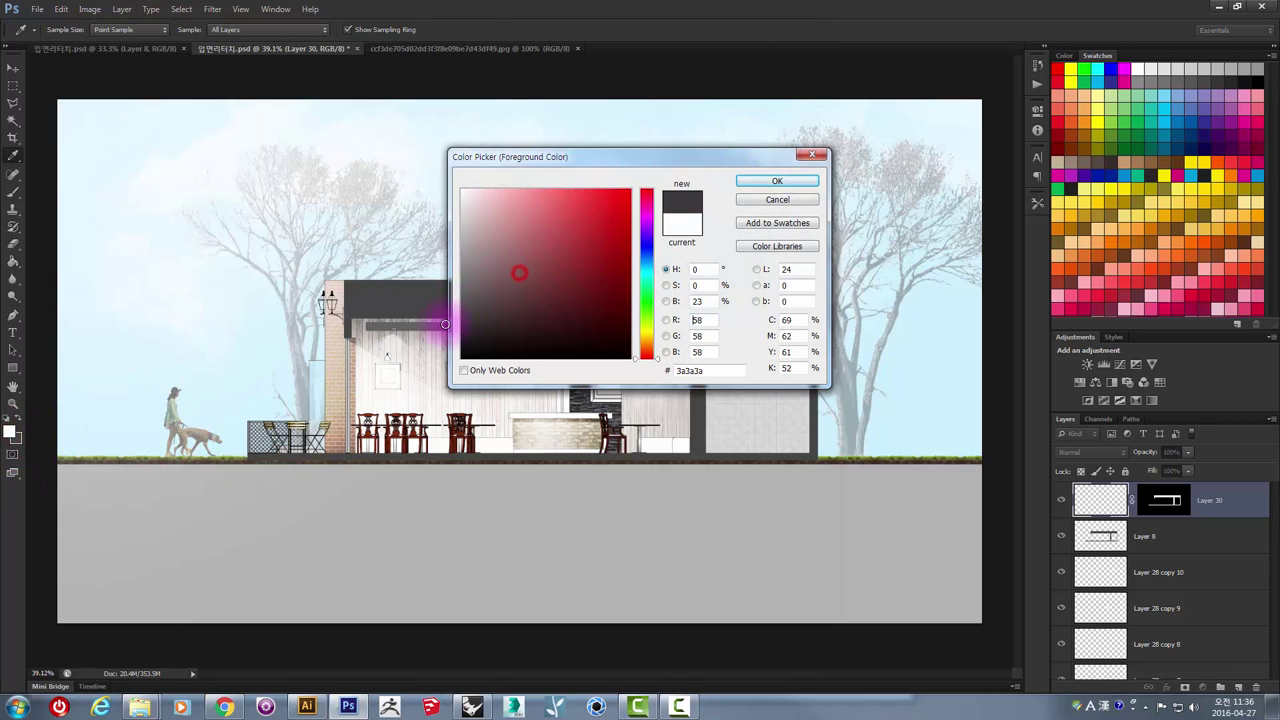
click(762, 184)
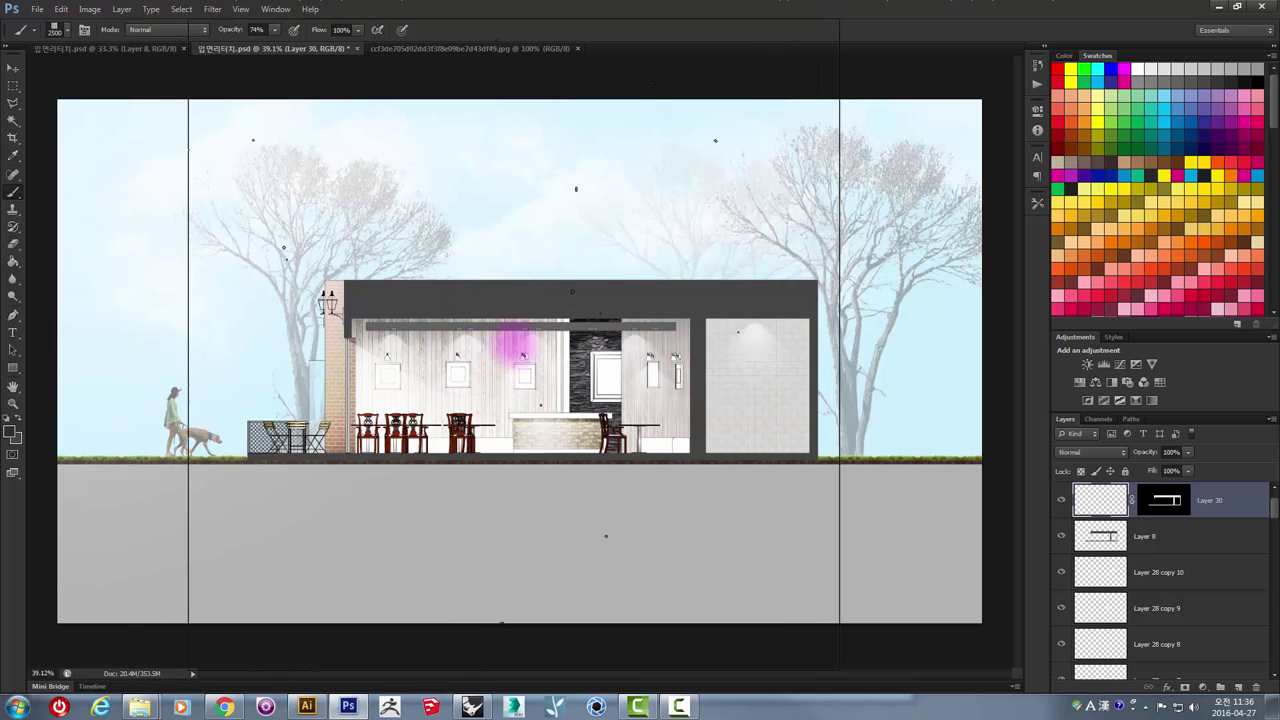
- Stamp dark grey grunge texture over the roof, then reduce the brush to 1600 px
key(bracketleft)
key(bracketleft)
click(543, 362)
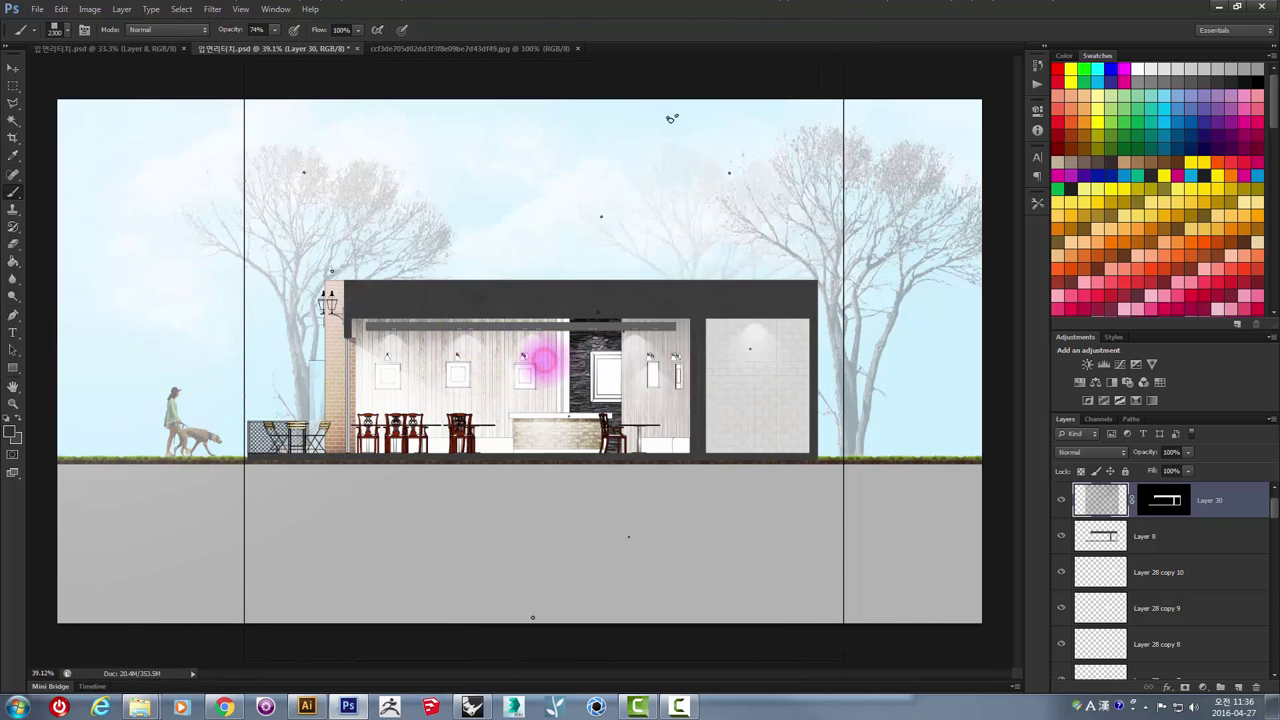
click(384, 345)
scroll(349, 325, up, 3)
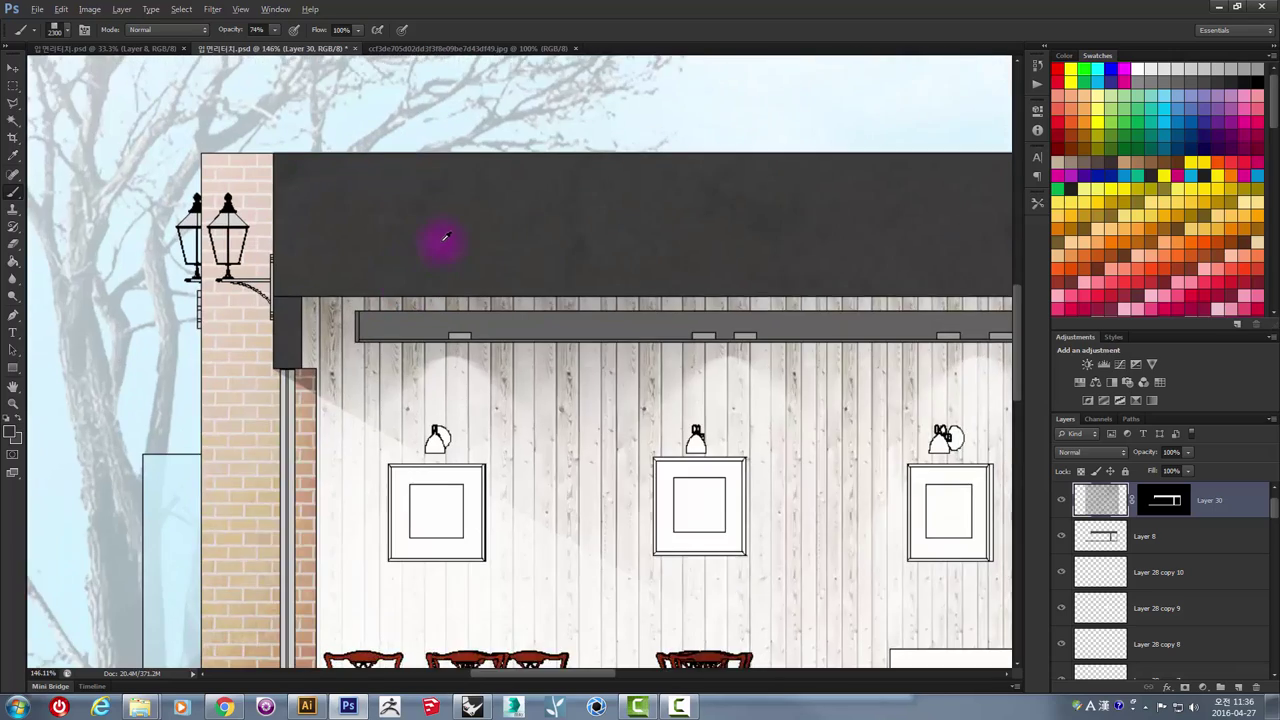
scroll(443, 240, up, 1)
scroll(691, 274, down, 2)
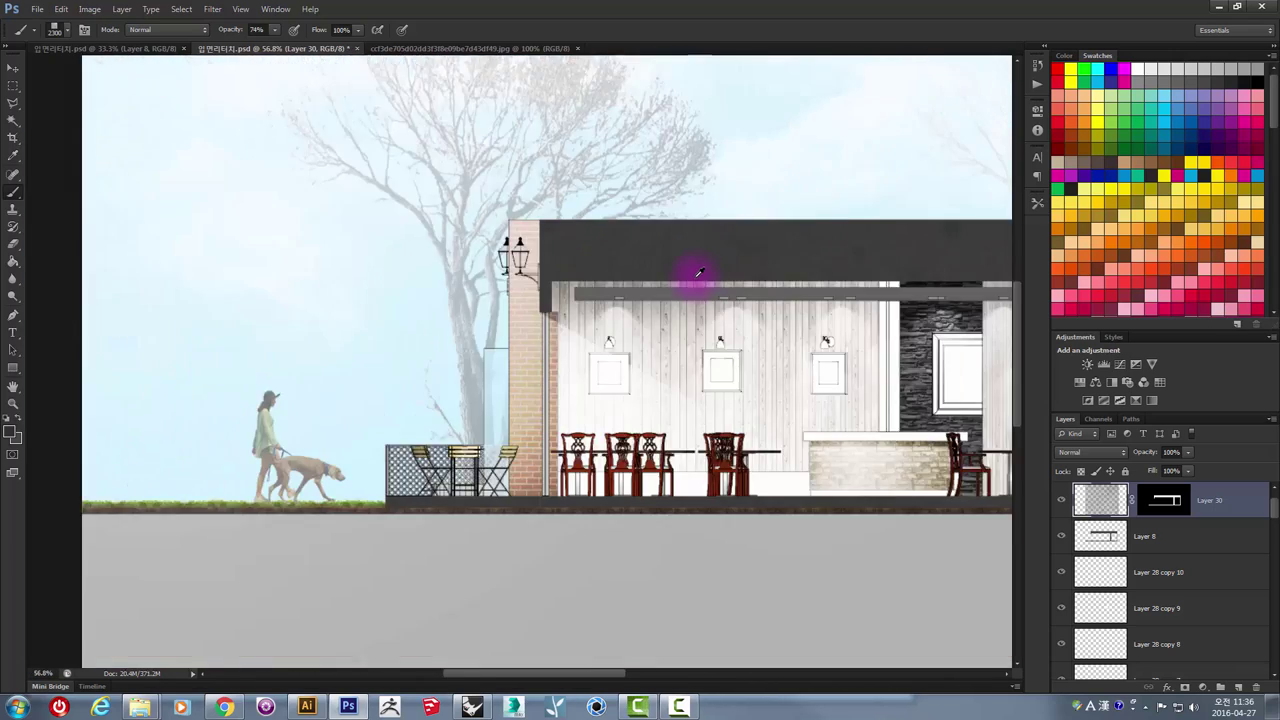
scroll(737, 277, down, 2)
scroll(694, 306, up, 1)
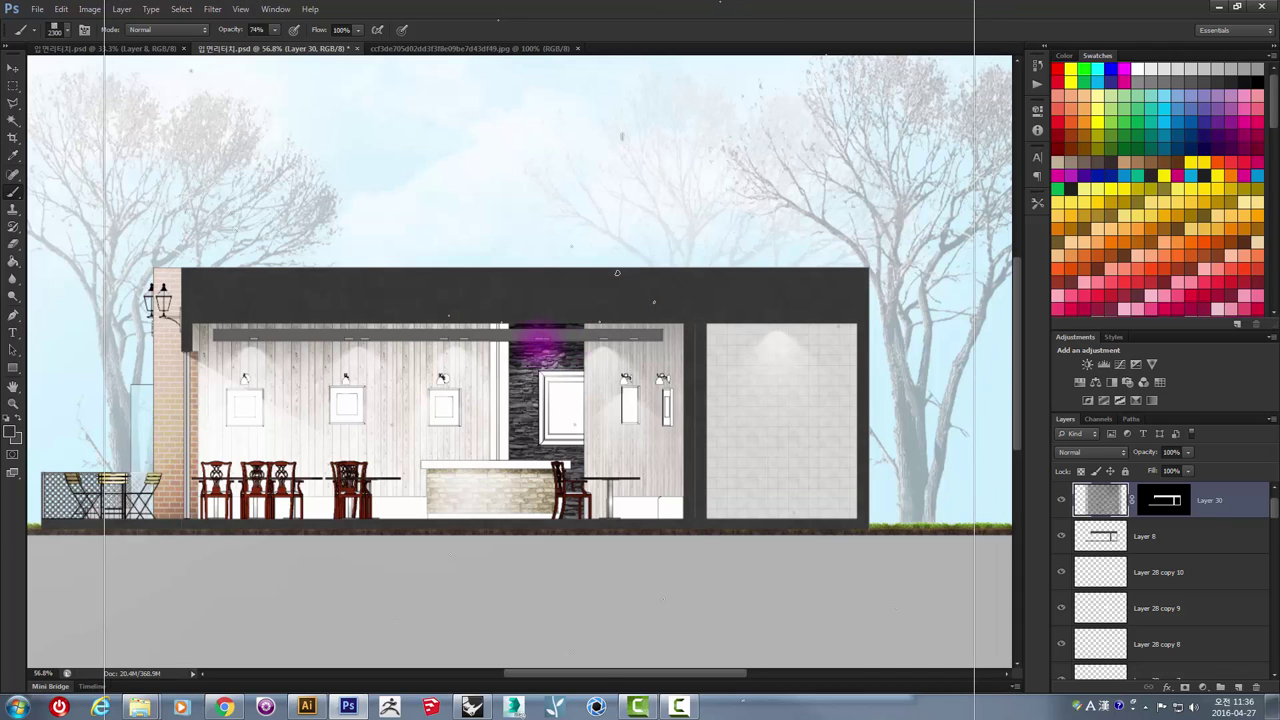
key(bracketleft)
key(bracketleft)
key(bracketleft)
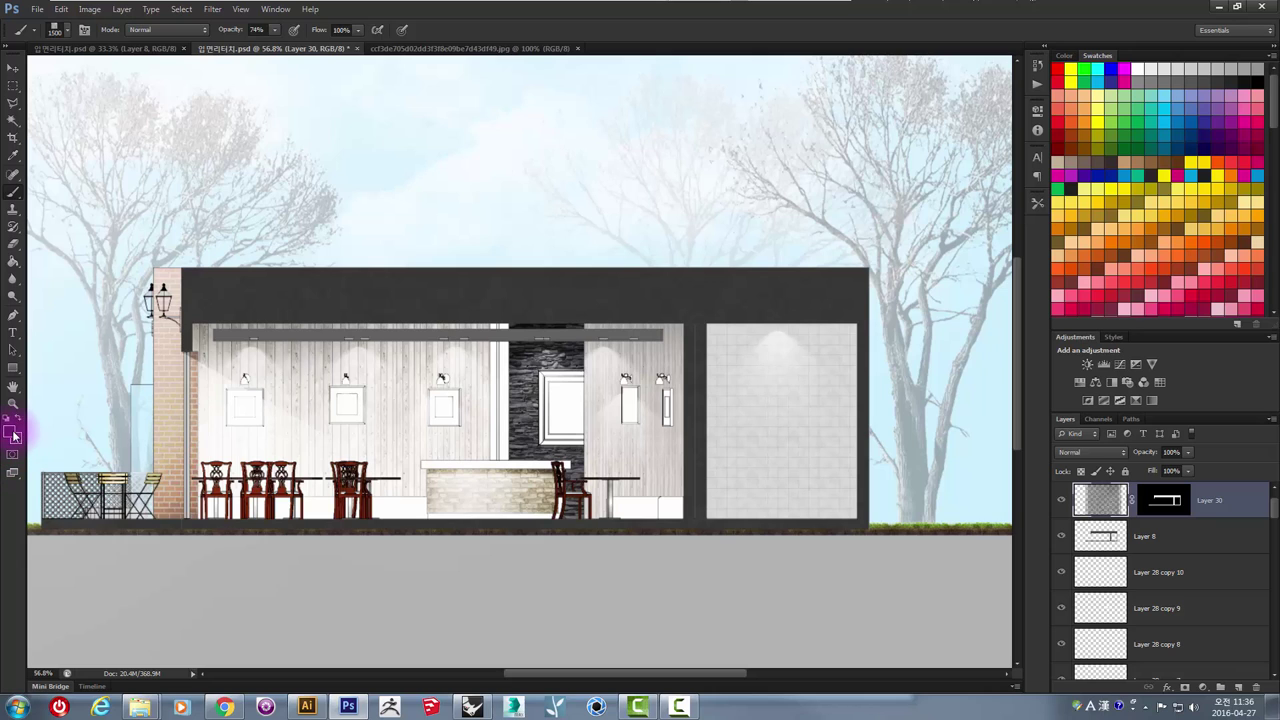
- Recheck the dark grey colour and brush tip, then shrink the brush to 800 px
click(14, 436)
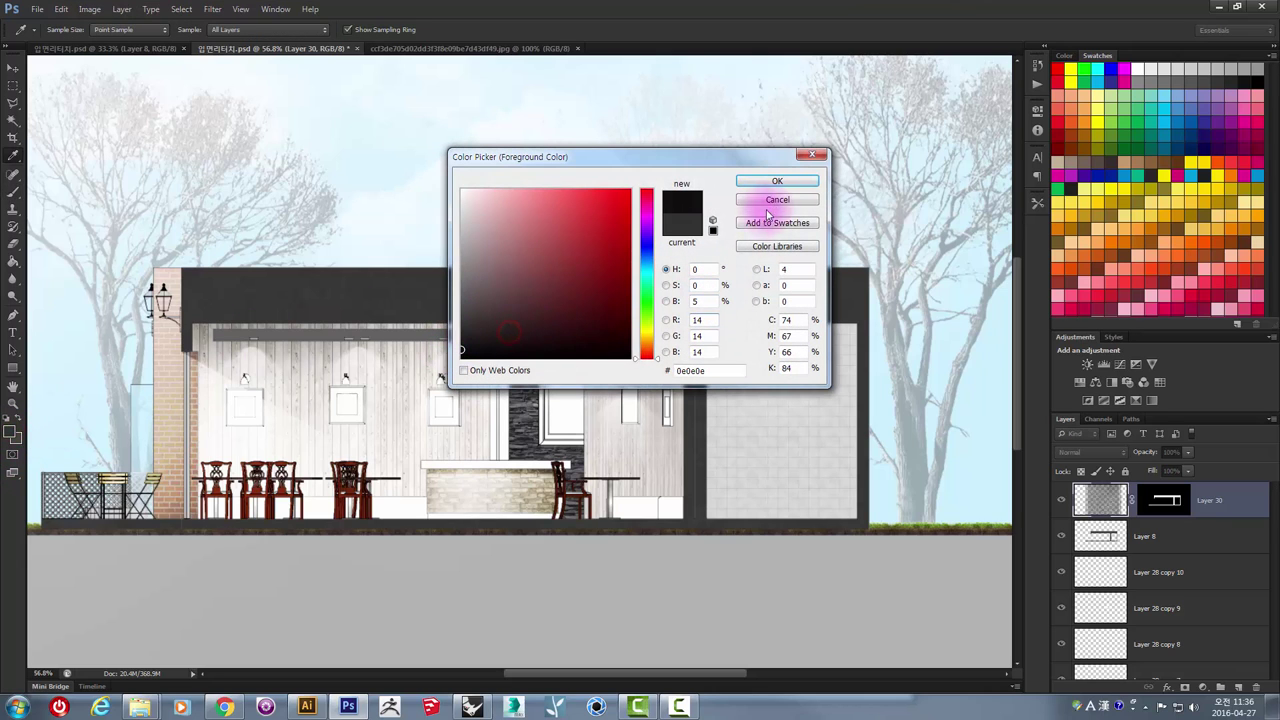
click(770, 183)
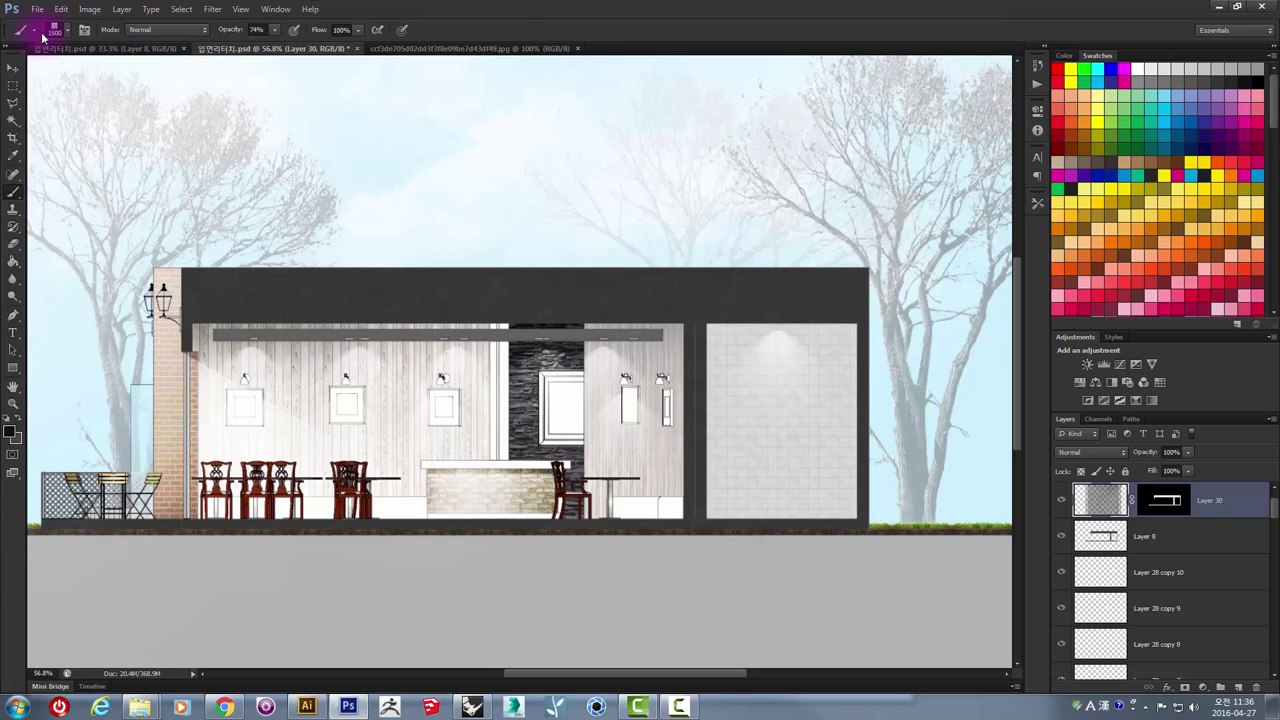
click(58, 31)
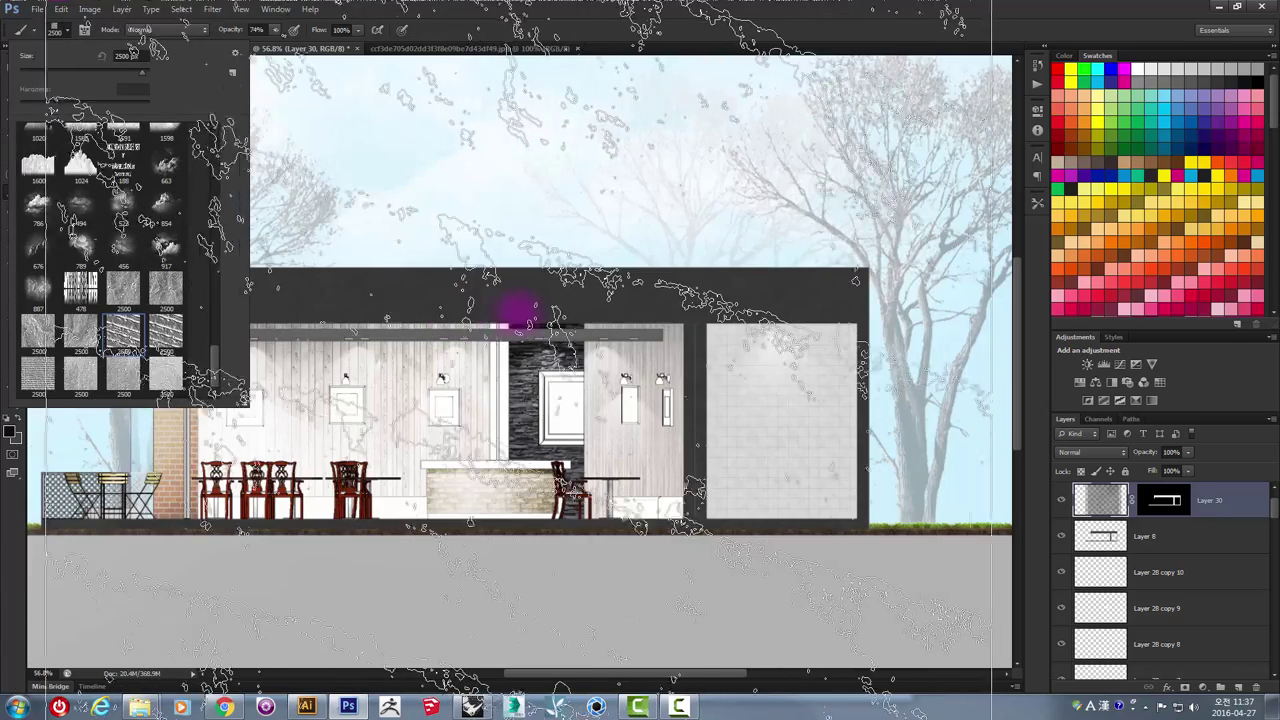
key(Return)
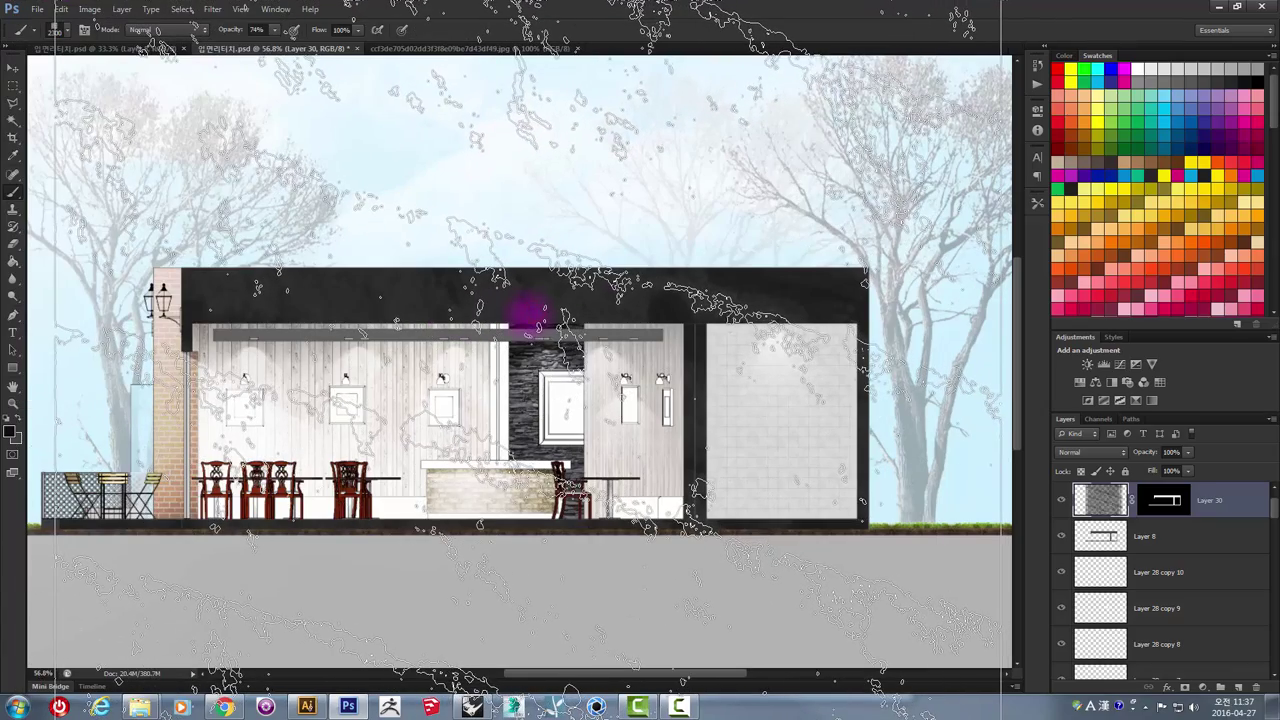
key(bracketleft)
key(bracketleft)
key(bracketleft)
key(bracketleft)
key(bracketleft)
key(bracketleft)
key(bracketleft)
key(bracketleft)
key(bracketleft)
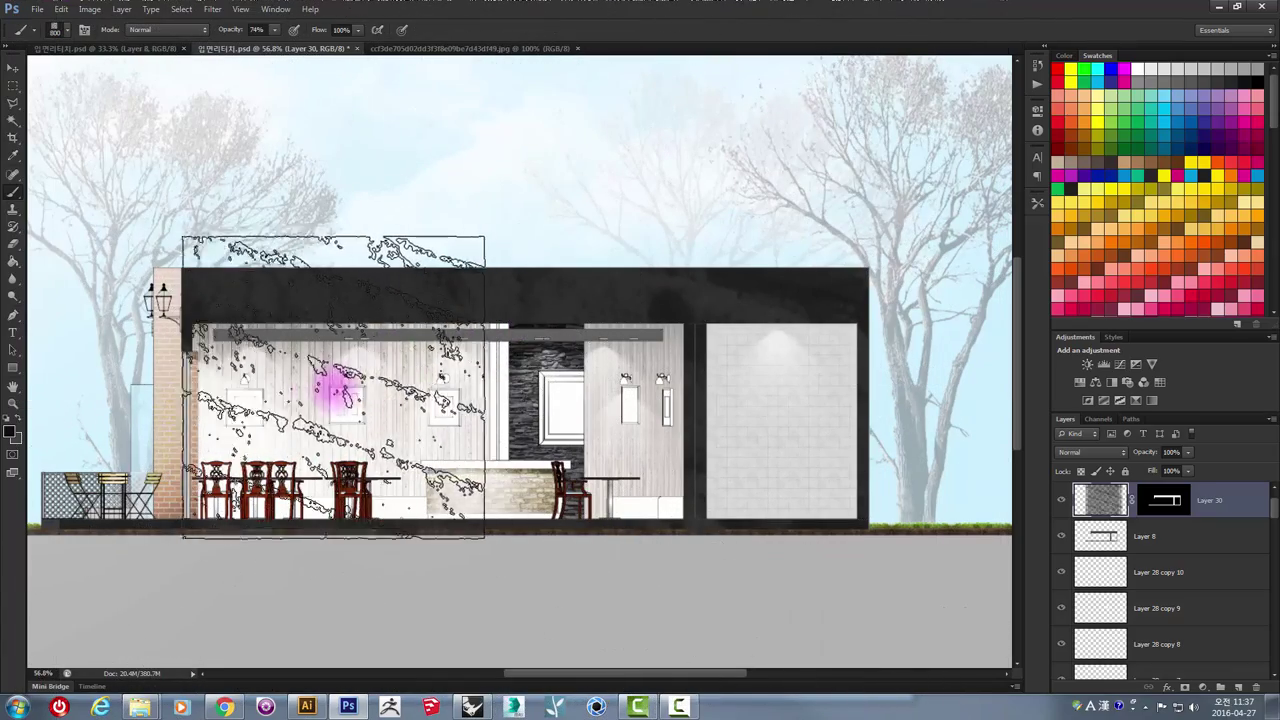
- Paint grunge texture across the left and middle wall, then zoom out to 33.3%
click(303, 391)
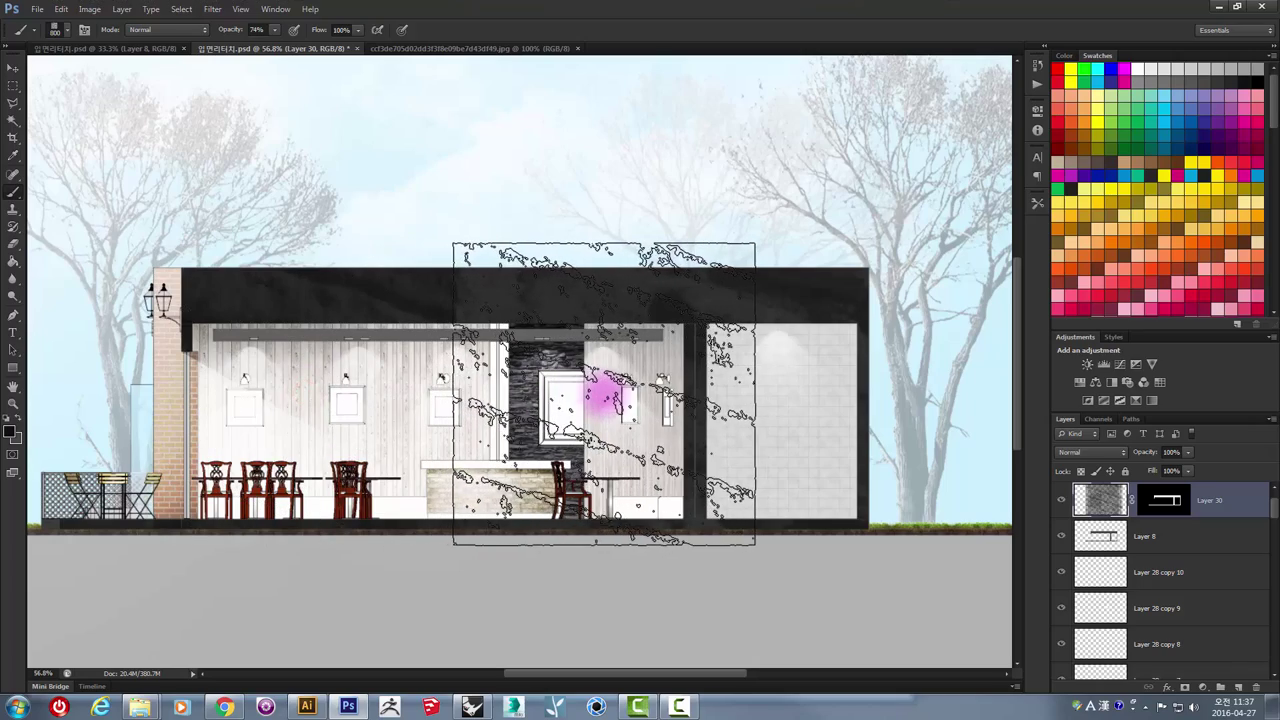
mouse_move(603, 393)
mouse_down()
mouse_move(766, 400)
mouse_move(862, 360)
mouse_move(500, 486)
mouse_move(186, 414)
mouse_move(375, 307)
mouse_up()
key(z)
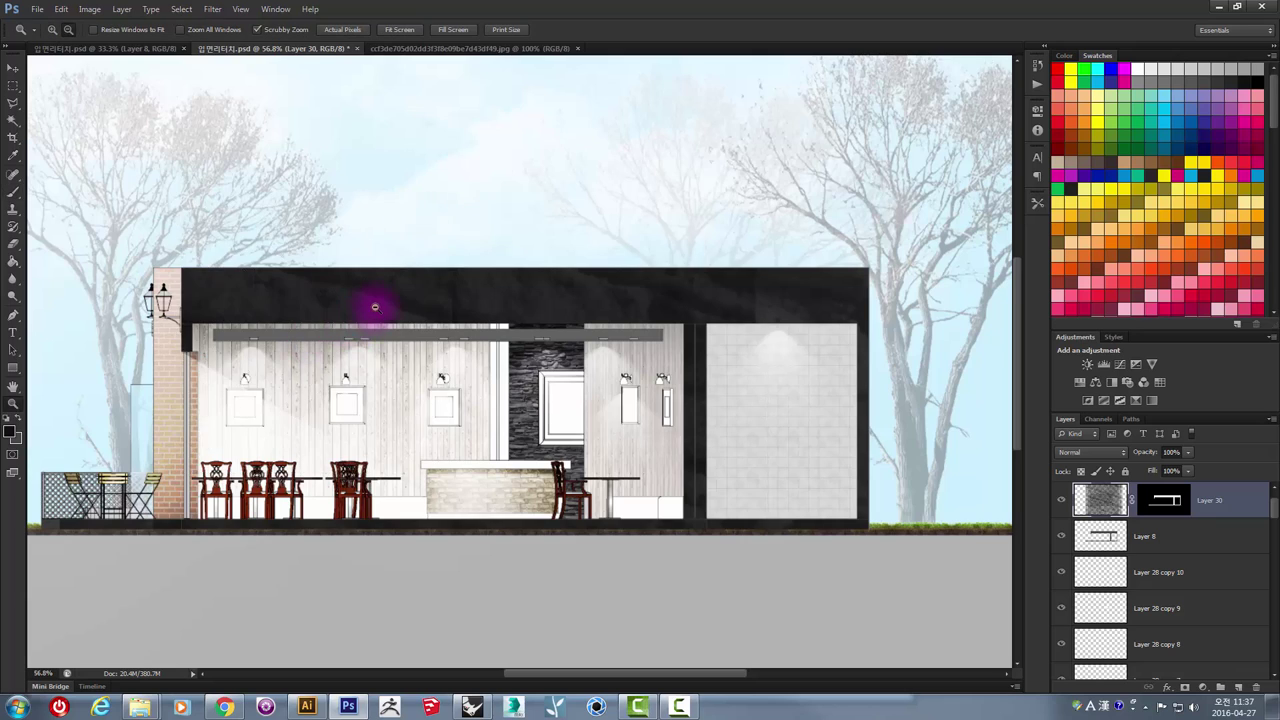
alt+click(375, 307)
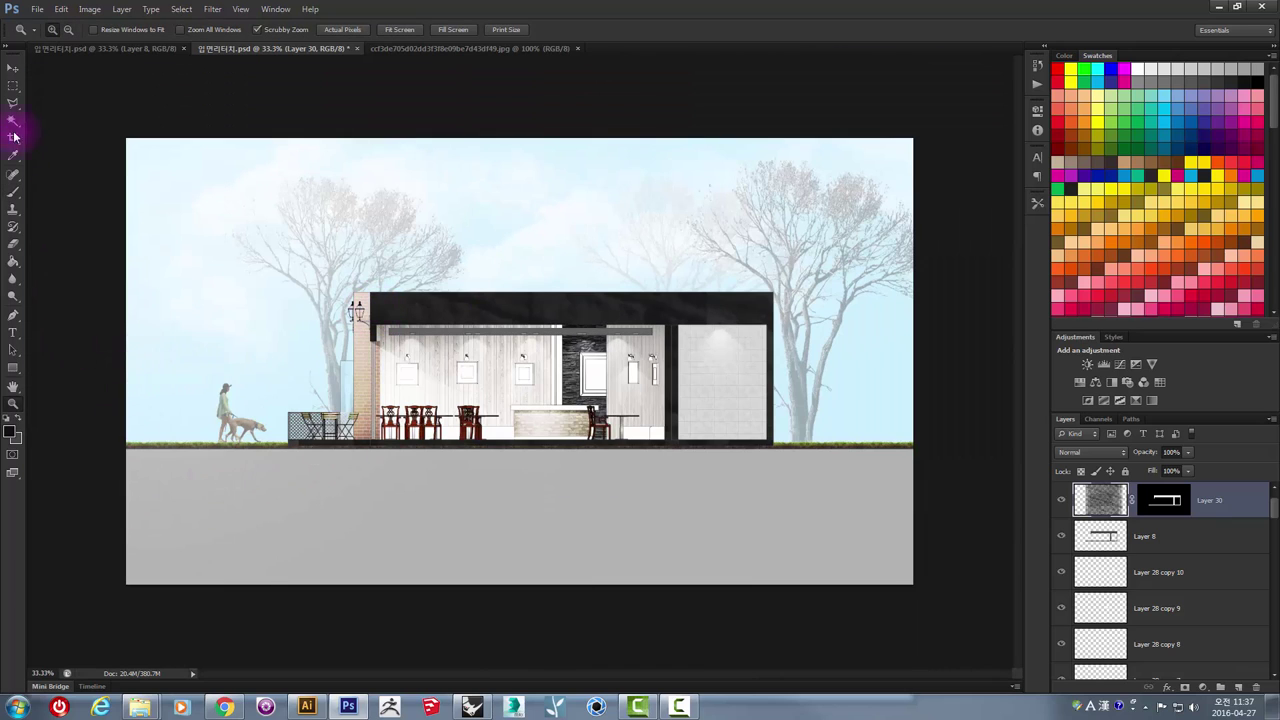
- Select the grey ground layer, Layer 2, and create an empty Layer 31 directly above it
click(18, 70)
right_click(349, 503)
click(370, 508)
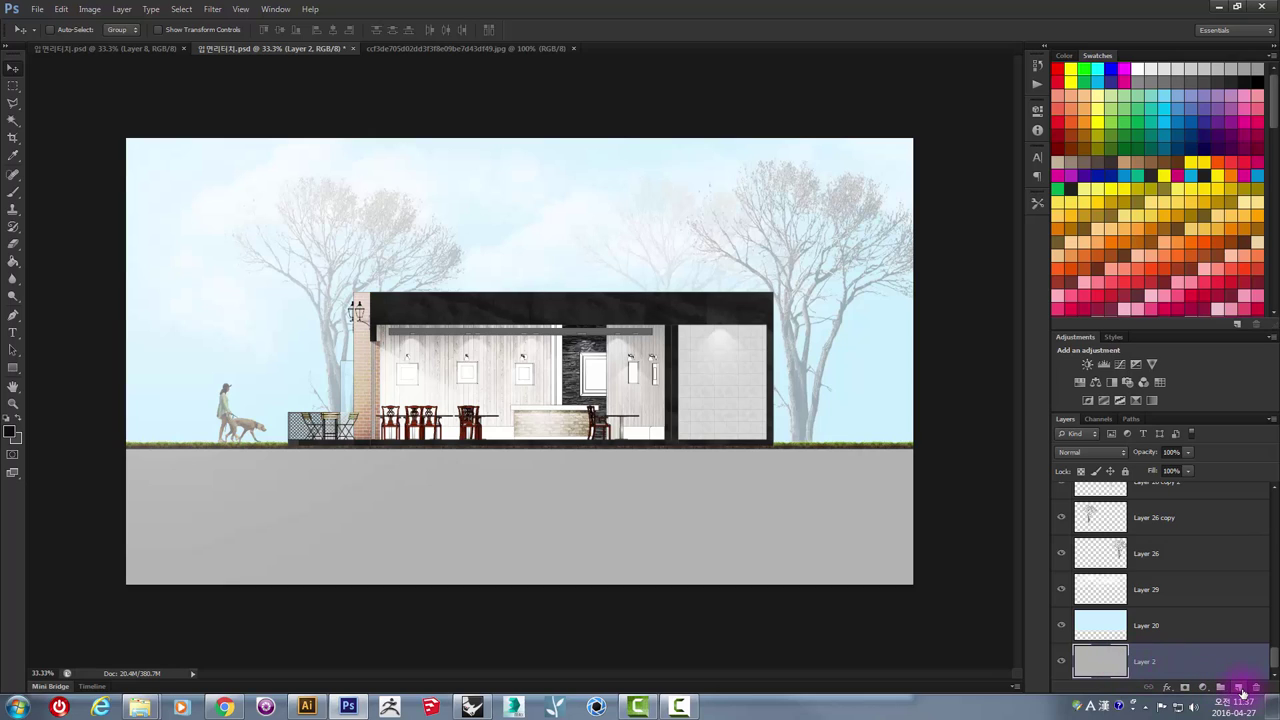
click(1239, 688)
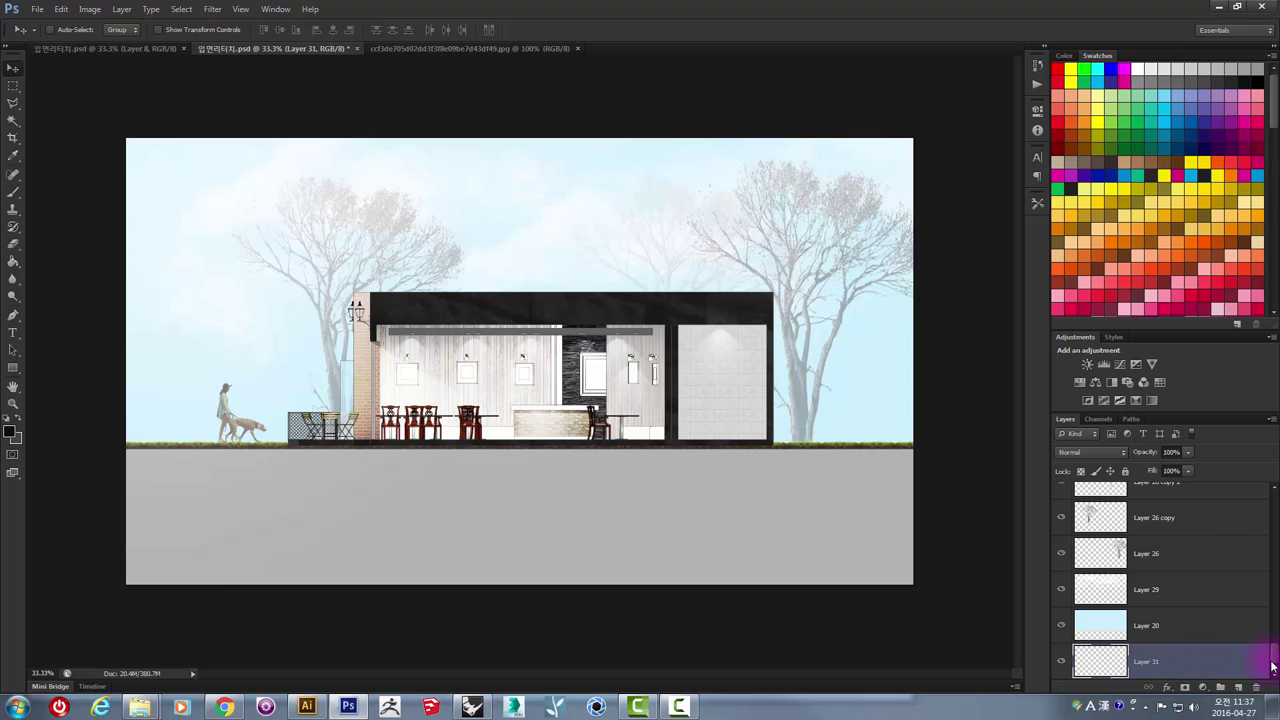
drag(1272, 666, 1274, 680)
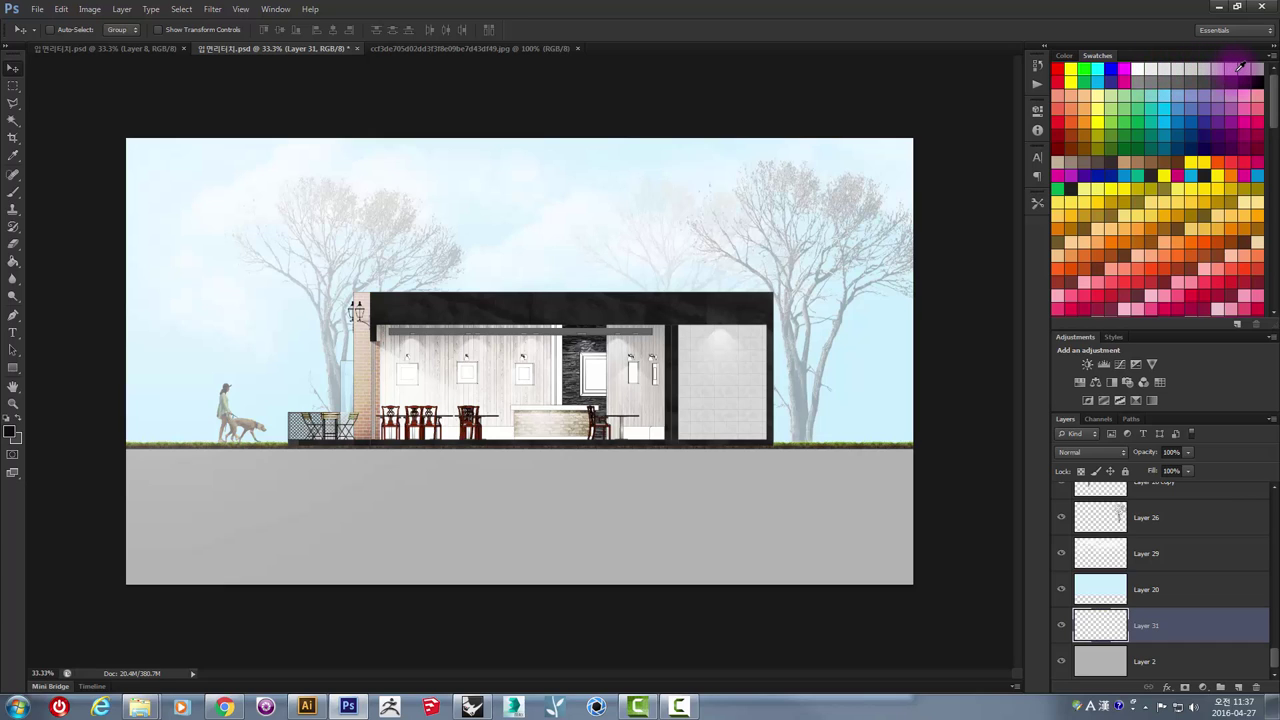
- Pick a 2500 px concrete texture brush and stamp it across the grey ground
click(13, 193)
click(64, 30)
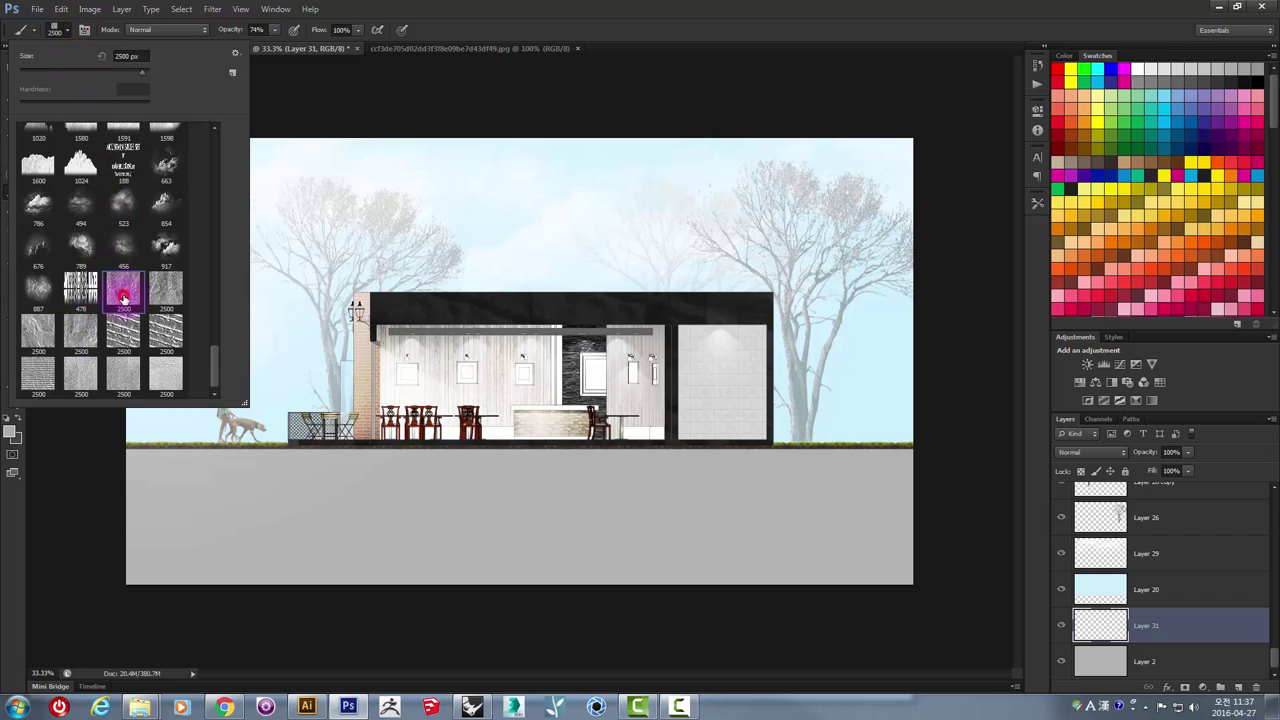
click(423, 489)
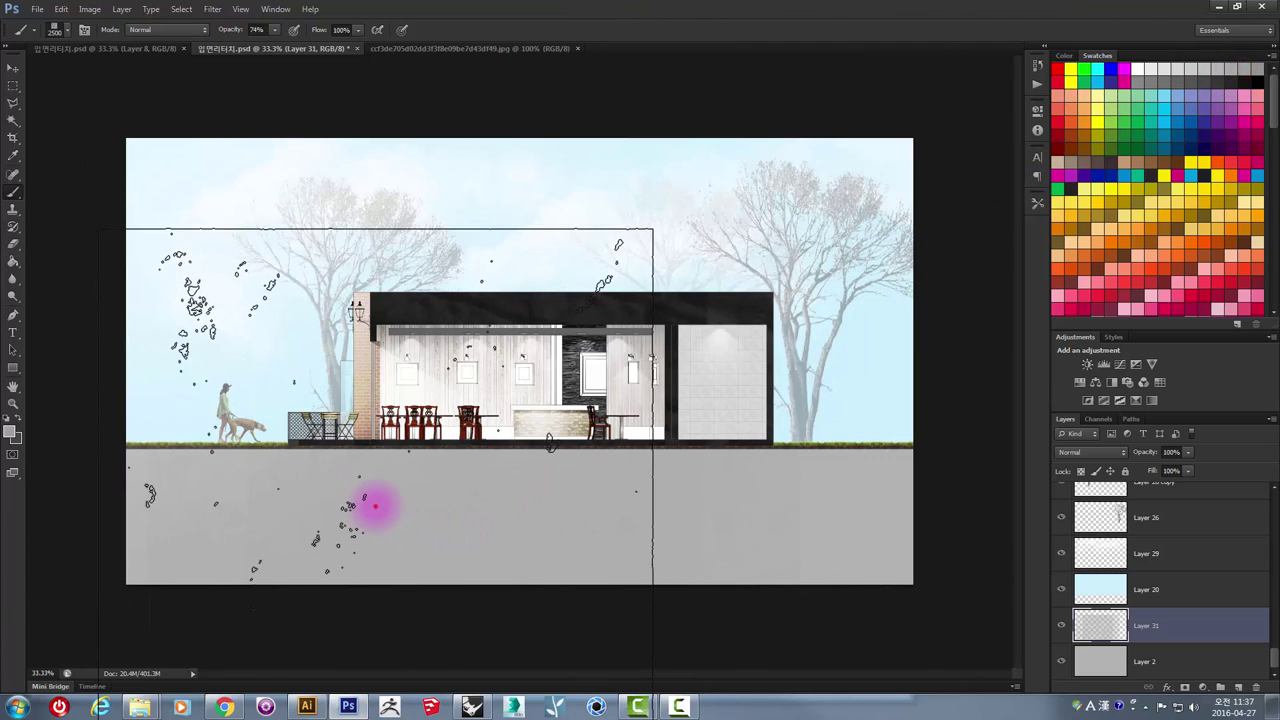
click(375, 506)
click(580, 503)
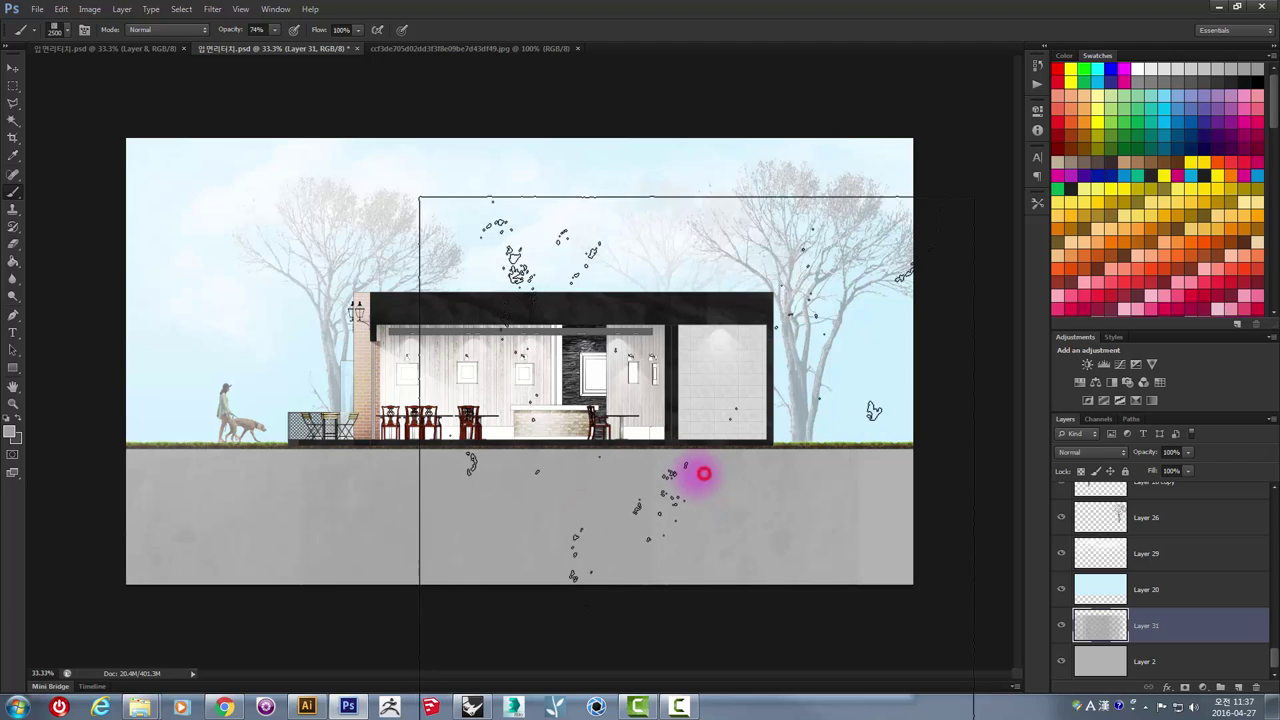
click(440, 462)
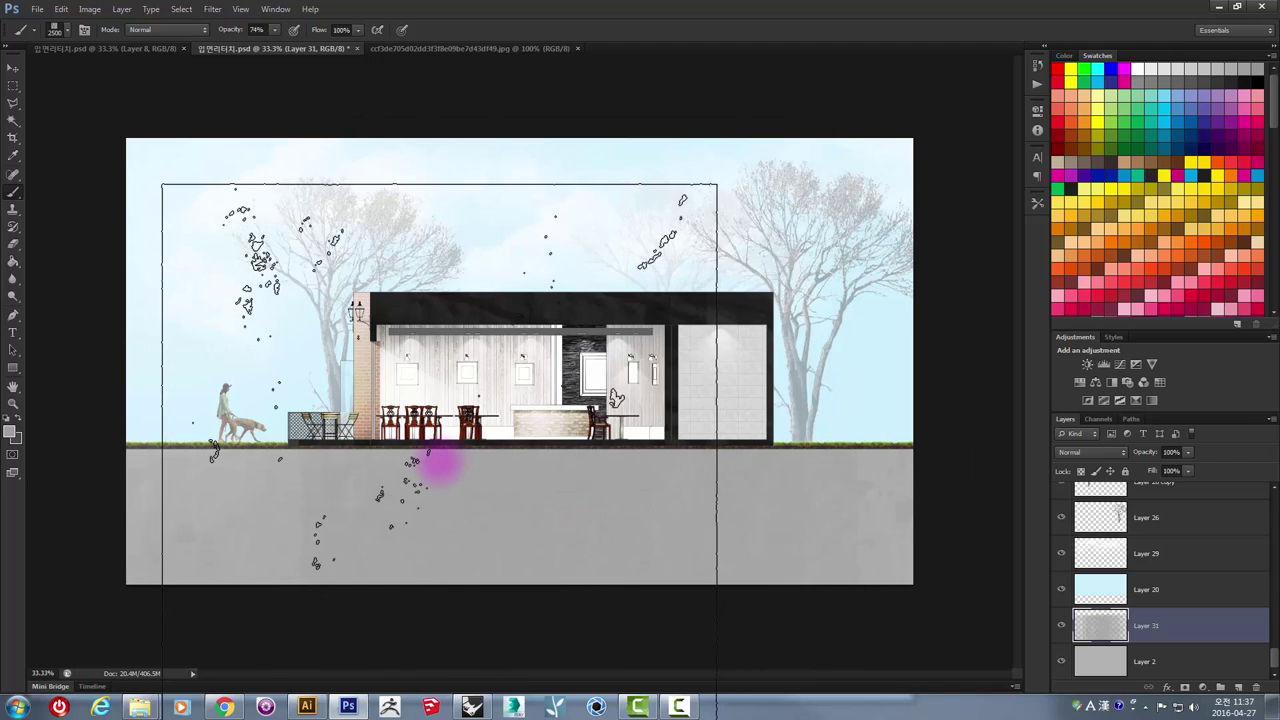
- Shrink the concrete brush to 1600 px and stamp more texture onto the ground
key(bracketleft)
key(bracketleft)
key(bracketleft)
key(bracketleft)
key(bracketleft)
key(bracketleft)
key(bracketleft)
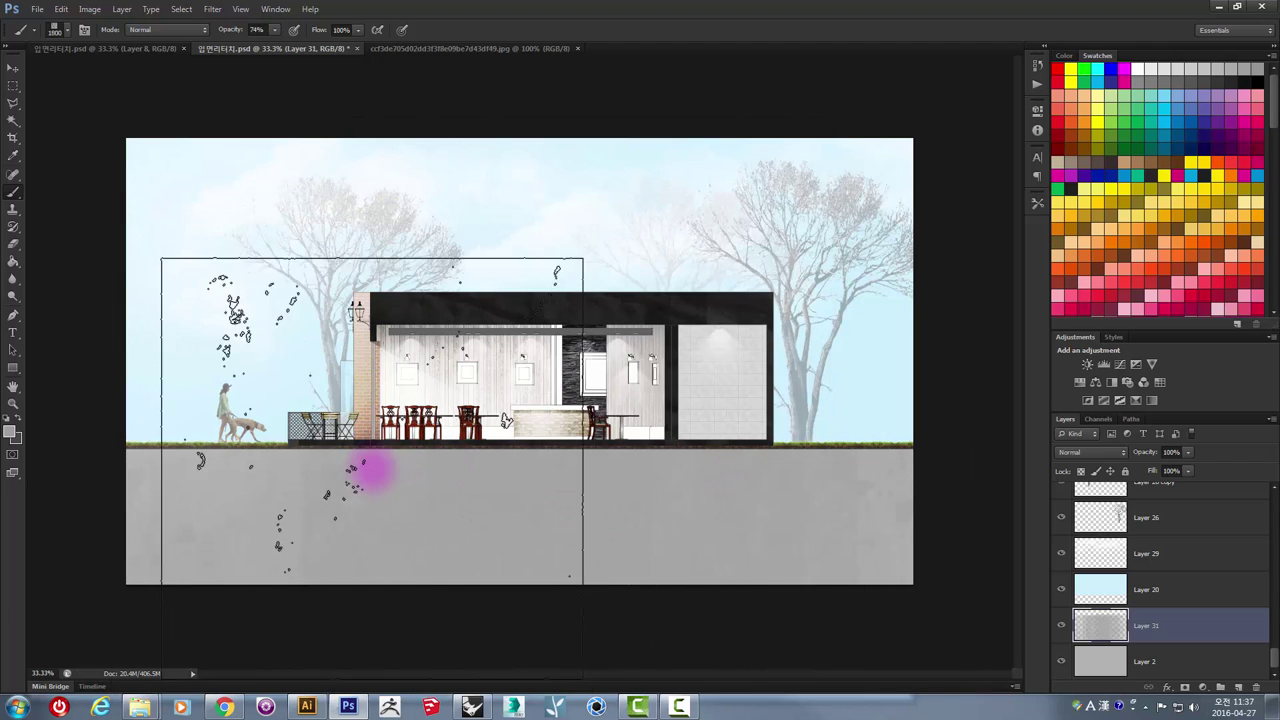
key(bracketleft)
click(366, 507)
click(502, 508)
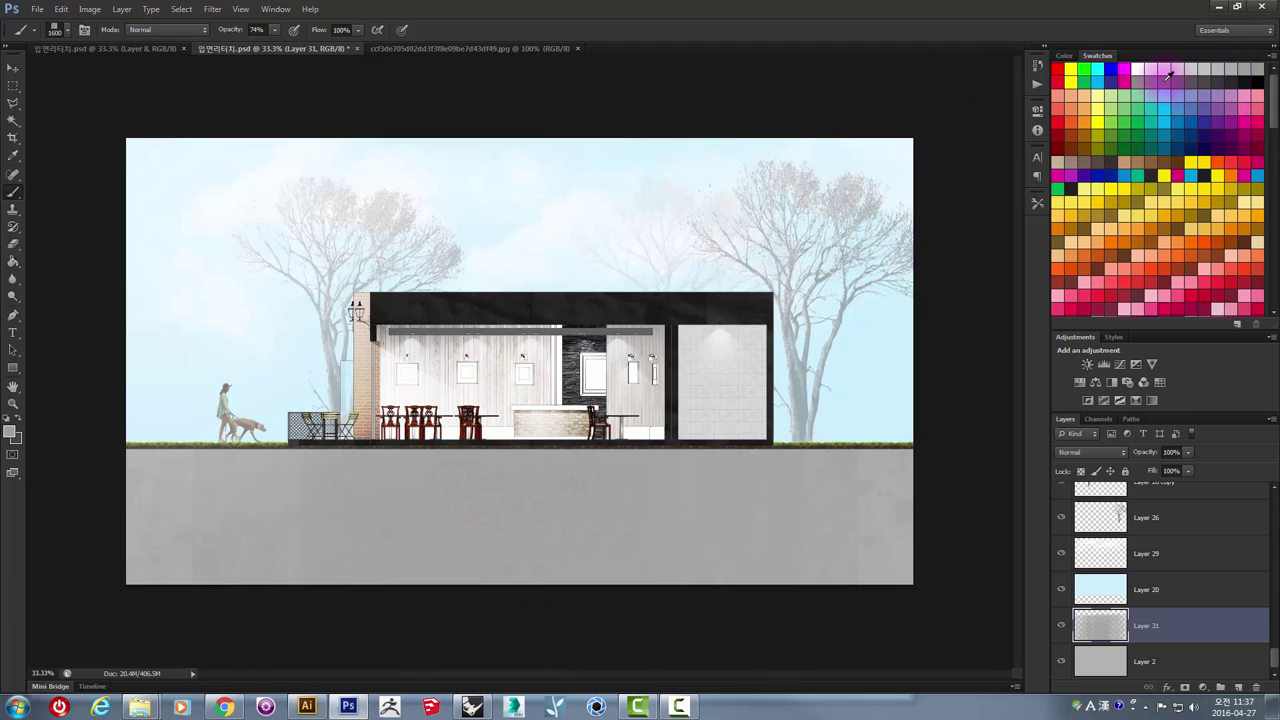
- Brush concrete texture along the full ground band from right to left, then deselect and zoom out
mouse_move(809, 343)
mouse_down()
mouse_move(745, 480)
mouse_move(350, 490)
mouse_up()
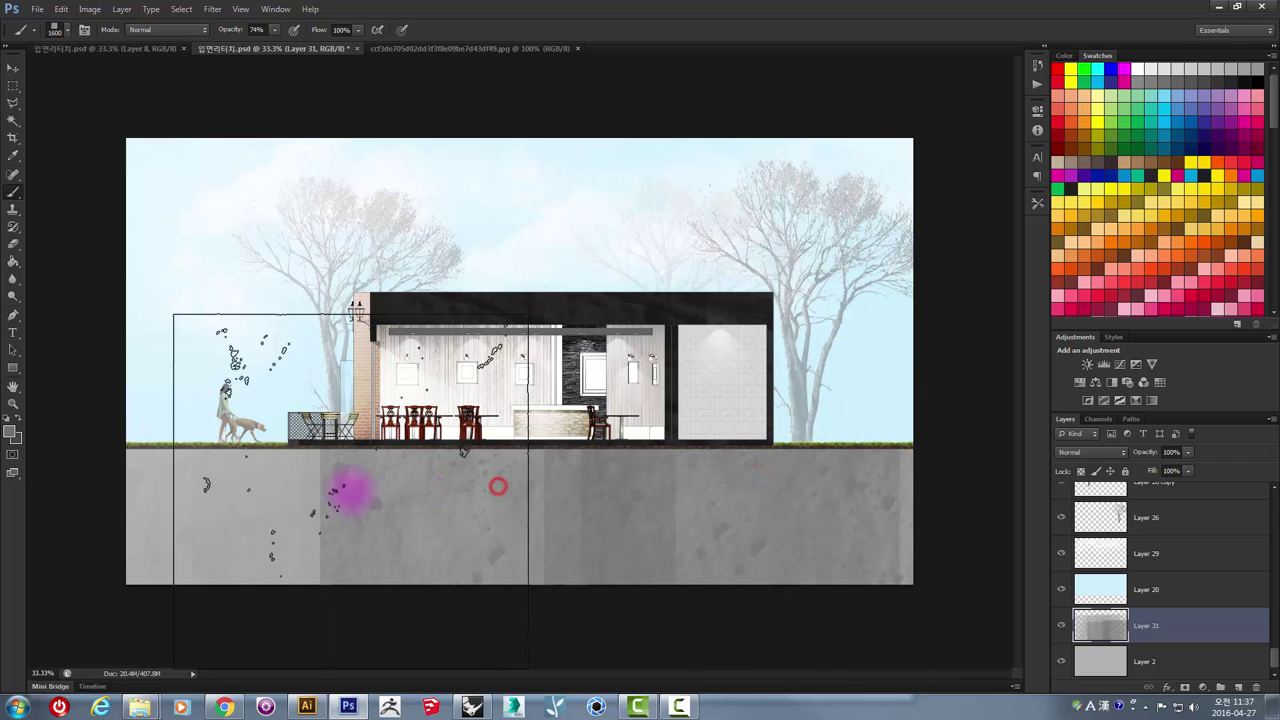
mouse_move(345, 492)
mouse_down()
mouse_move(1092, 203)
mouse_move(480, 462)
mouse_up()
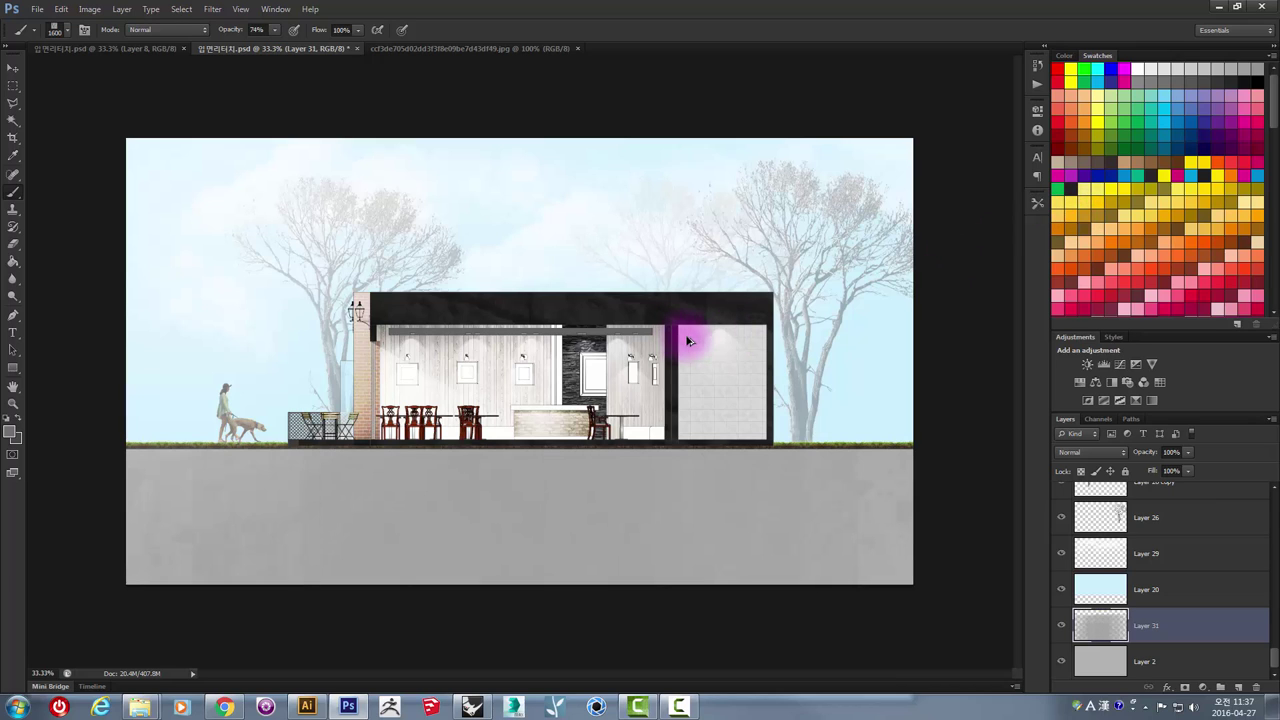
mouse_move(632, 413)
mouse_down()
mouse_move(880, 413)
mouse_move(904, 450)
mouse_up()
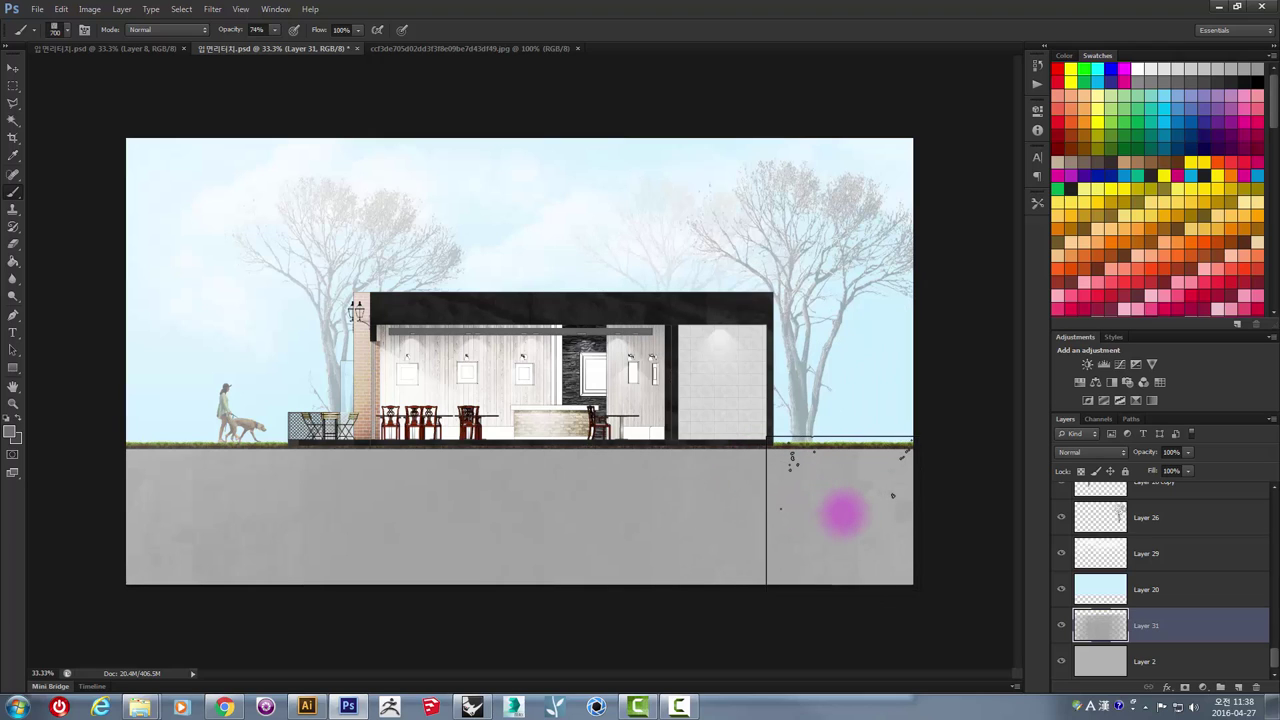
drag(904, 452, 752, 455)
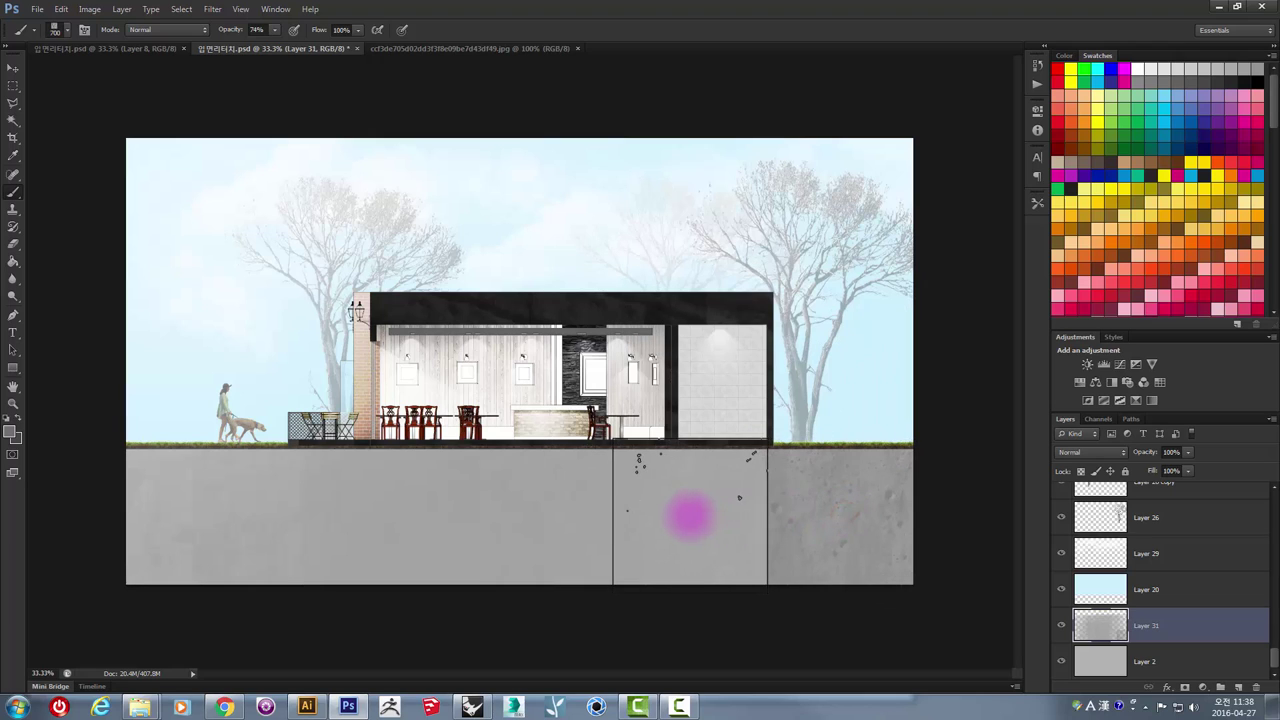
mouse_move(688, 515)
mouse_down()
mouse_move(221, 503)
mouse_move(65, 520)
mouse_up()
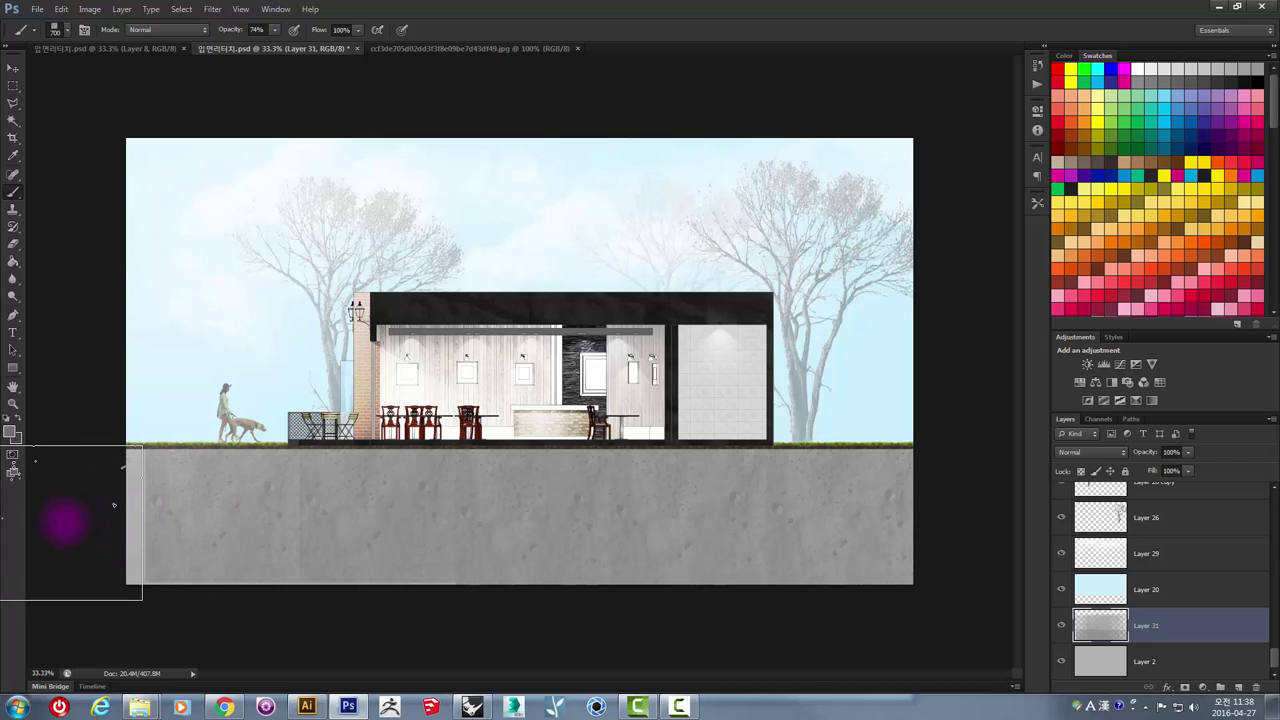
key(ctrl+d)
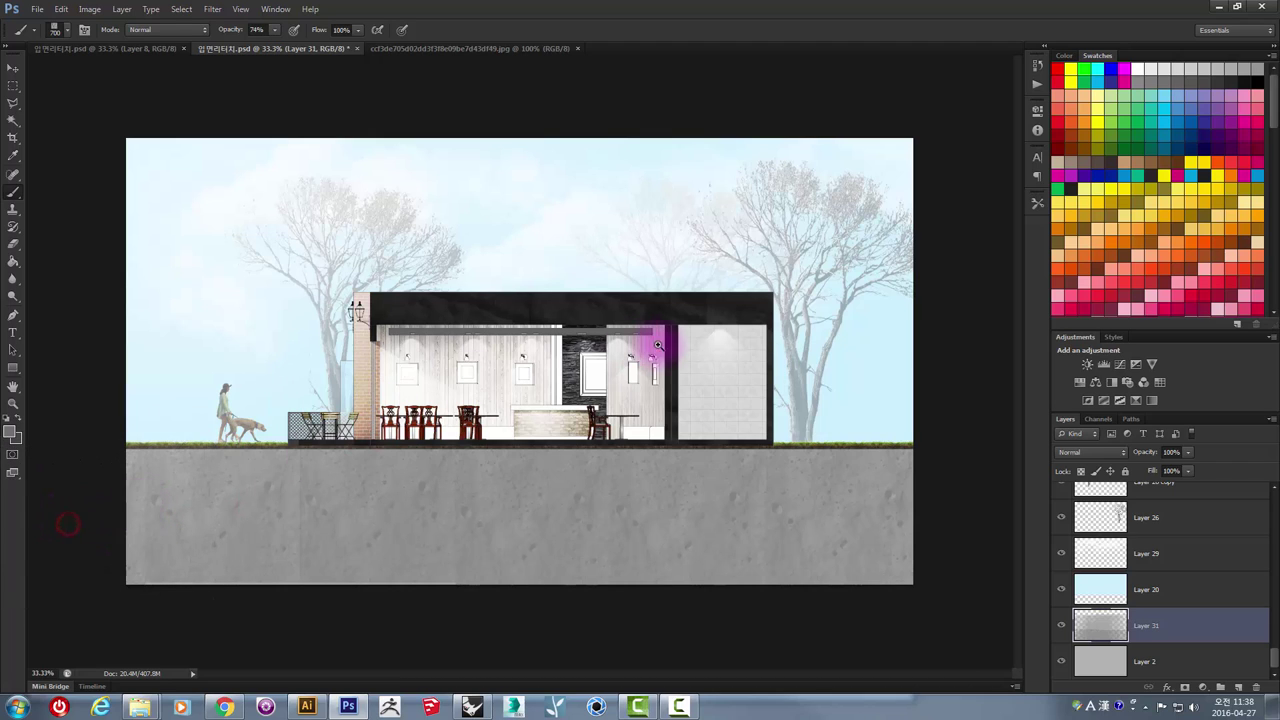
key(z)
alt+click(709, 343)
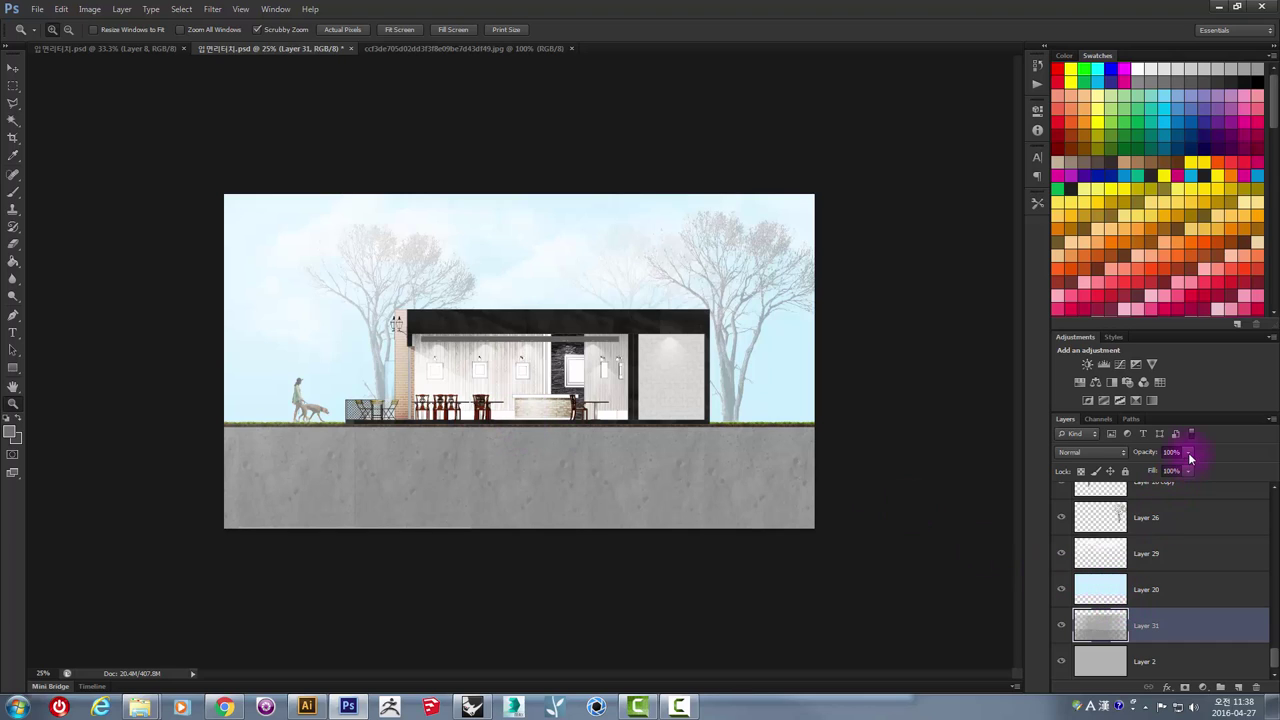
- Set Layer 31's opacity to 75% and zoom in and out to check the softened concrete
drag(1183, 472, 1173, 470)
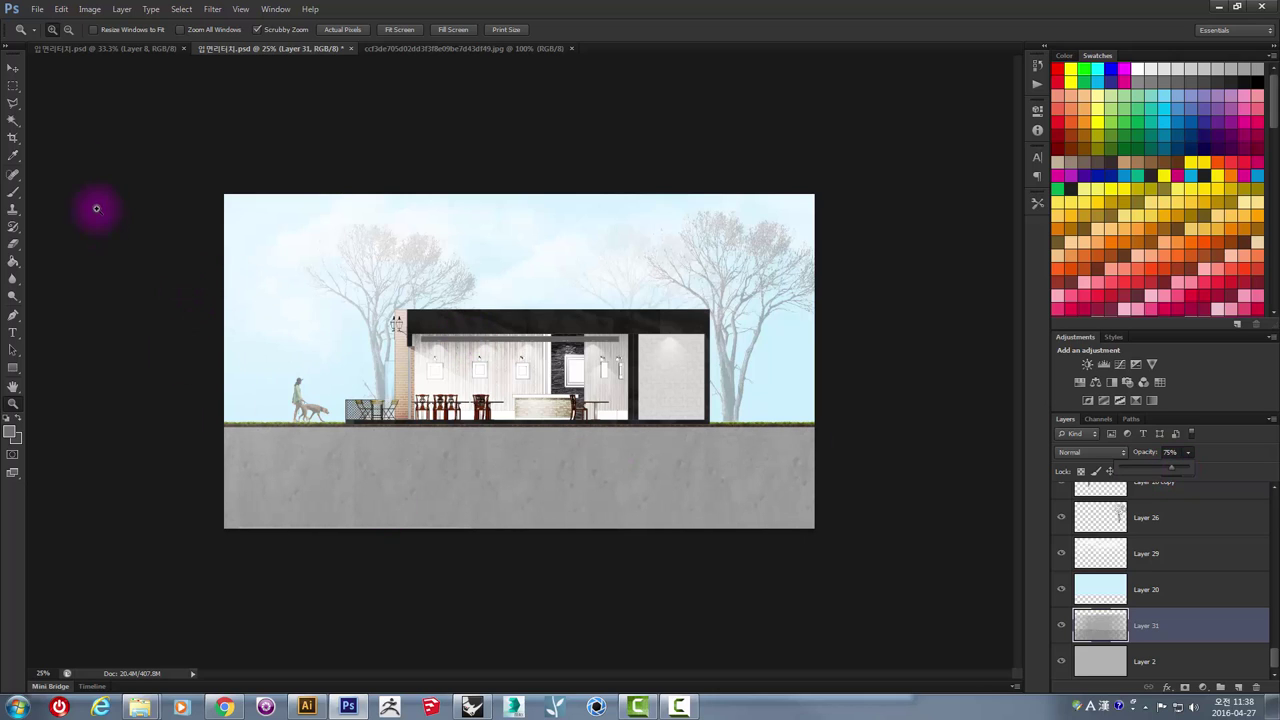
click(13, 67)
key(ctrl+plus)
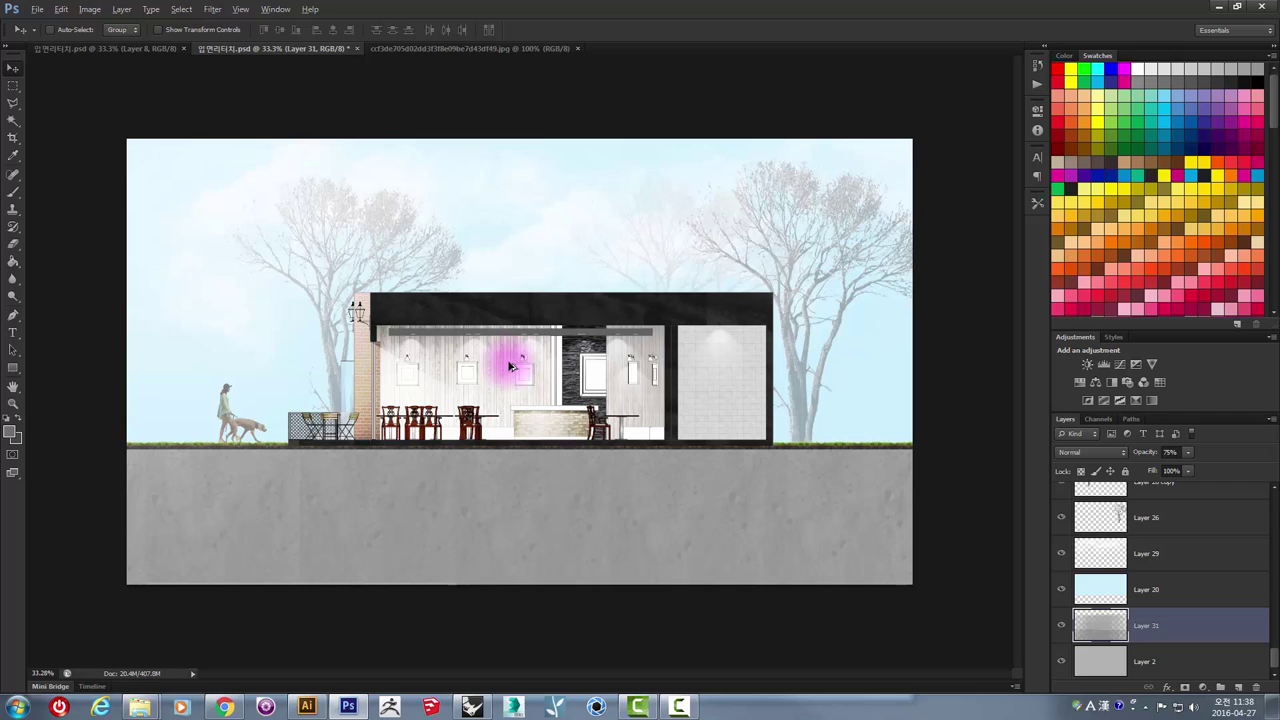
key(ctrl+minus)
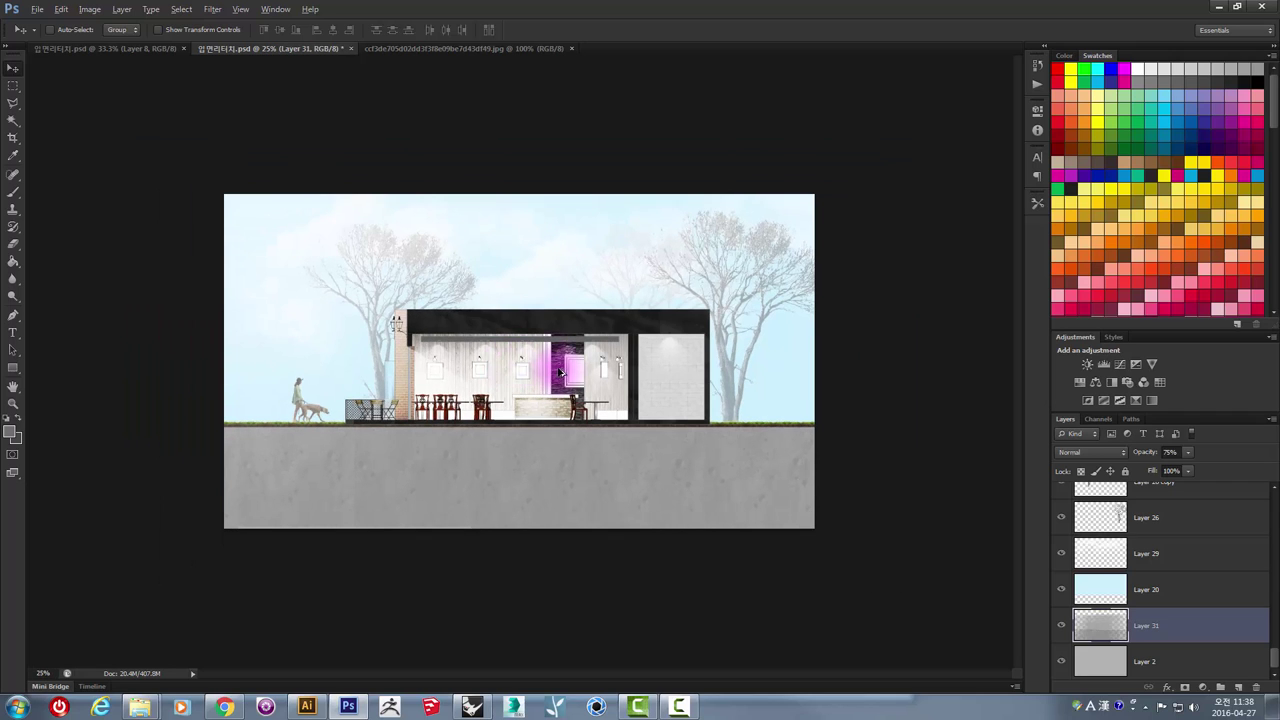